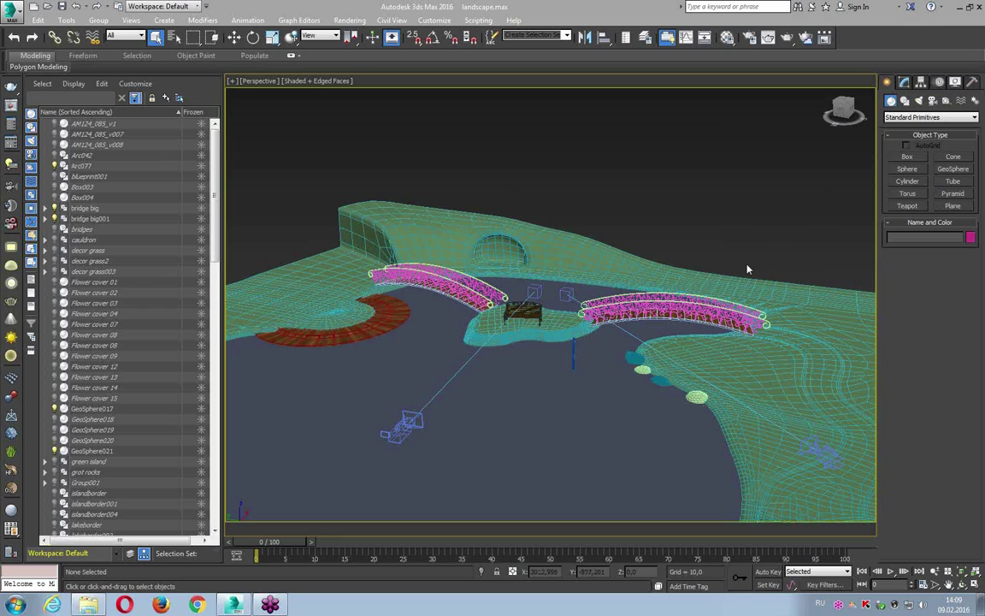
# - Select the landscape terrain and show its TurboSmooth, UVW Map and Editable Poly stack
pyautogui.click(440, 239)
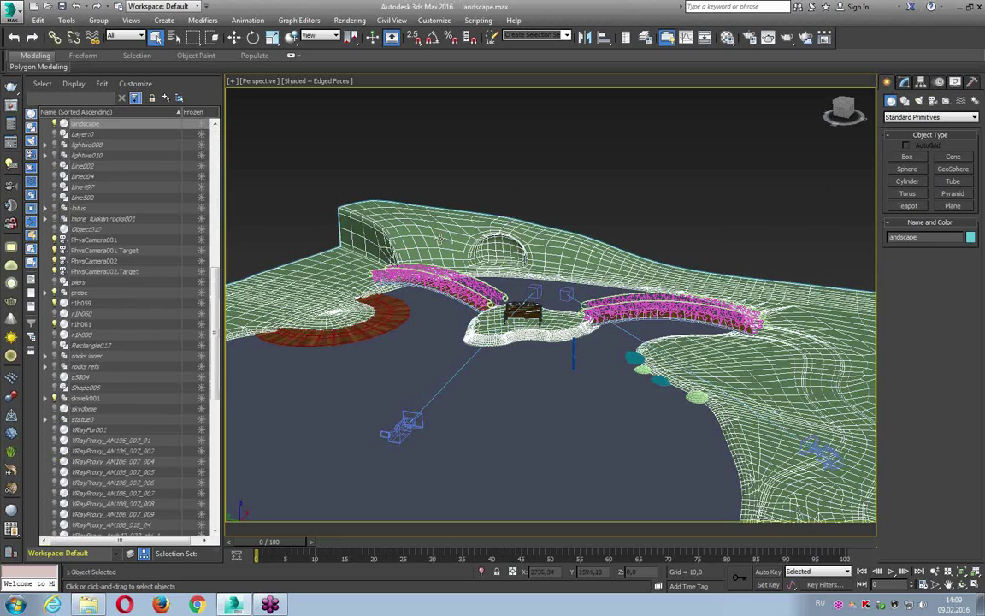
pyautogui.moveTo(440, 238)
pyautogui.keyDown('alt'); pyautogui.mouseDown(button='middle')
pyautogui.moveTo(242, 511)
pyautogui.moveTo(221, 149)
pyautogui.mouseUp(button='middle'); pyautogui.keyUp('alt')
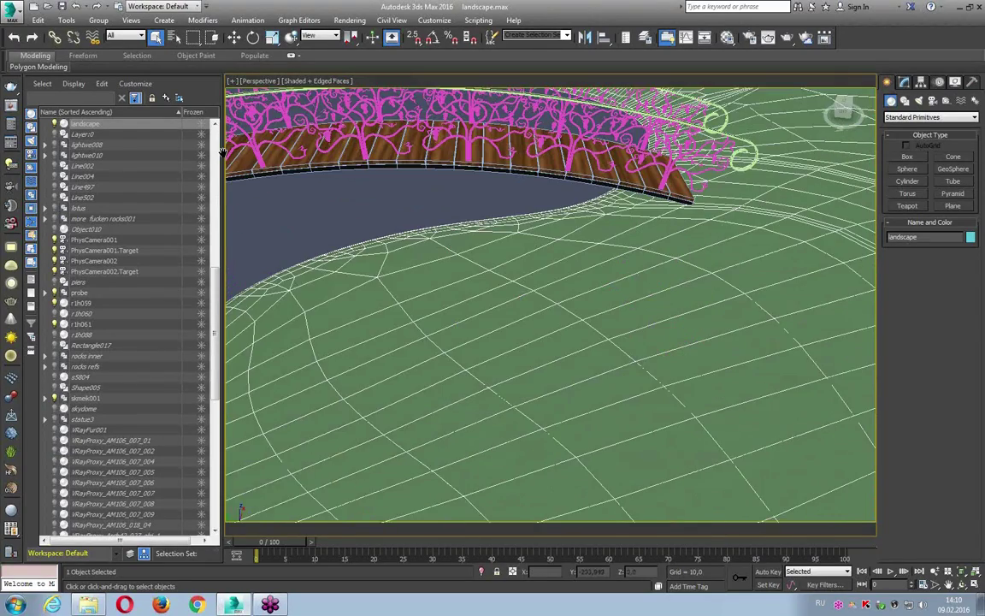
pyautogui.scroll(-3, 354, 240)
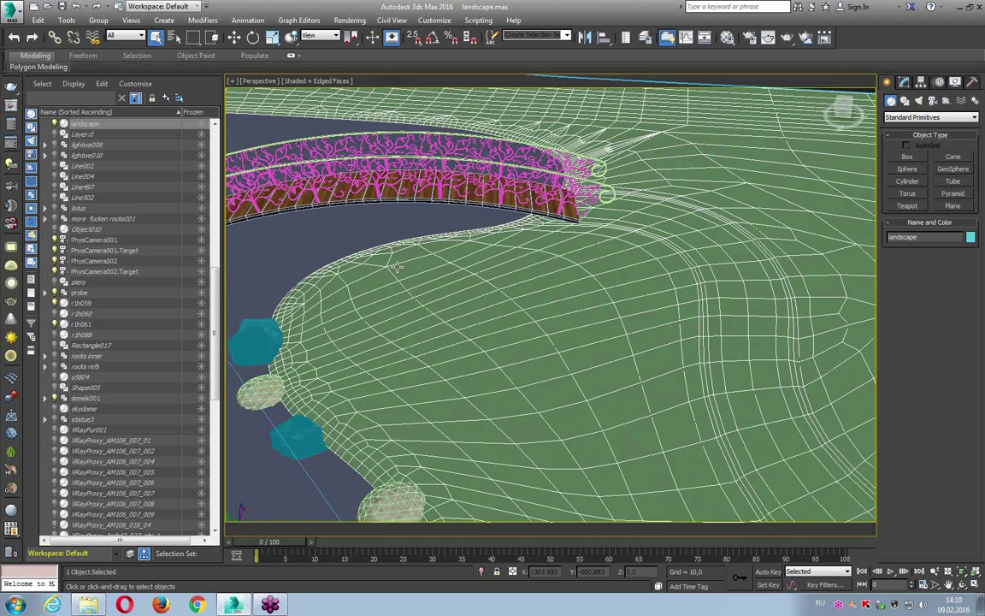
pyautogui.scroll(-2, 389, 275)
pyautogui.scroll(-5, 389, 275)
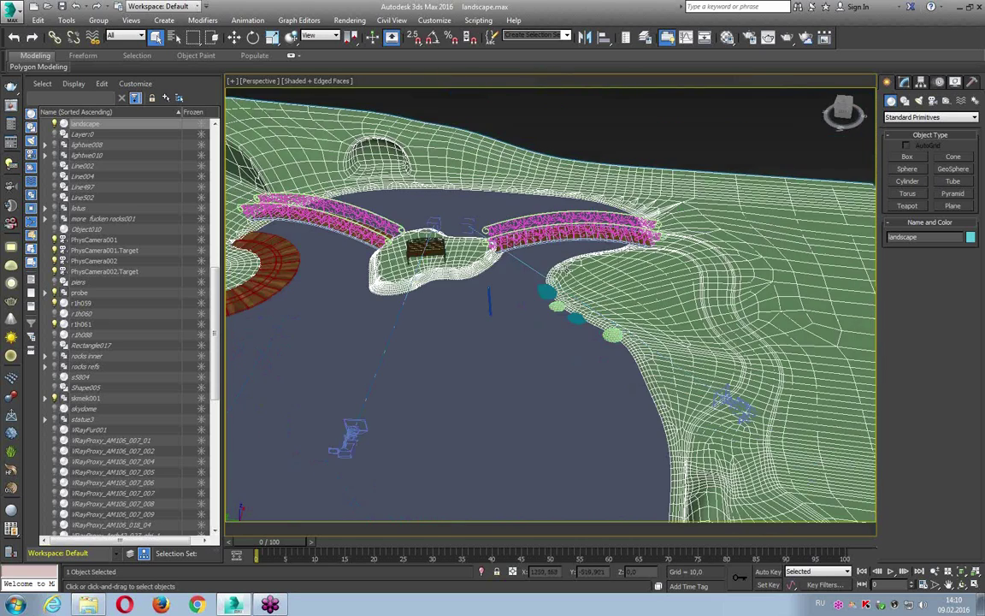
pyautogui.click(904, 81)
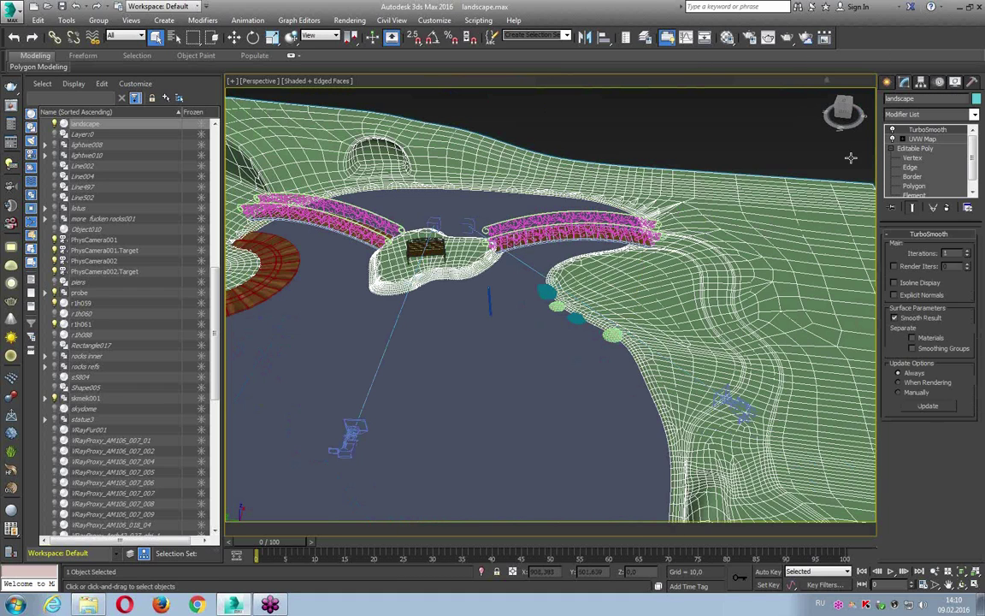
# - Isolate the landscape with Alt+Q and switch off its TurboSmooth modifier
pyautogui.keyDown('alt'); pyautogui.moveTo(530, 248); pyautogui.dragTo(399, 262, button='middle'); pyautogui.keyUp('alt')
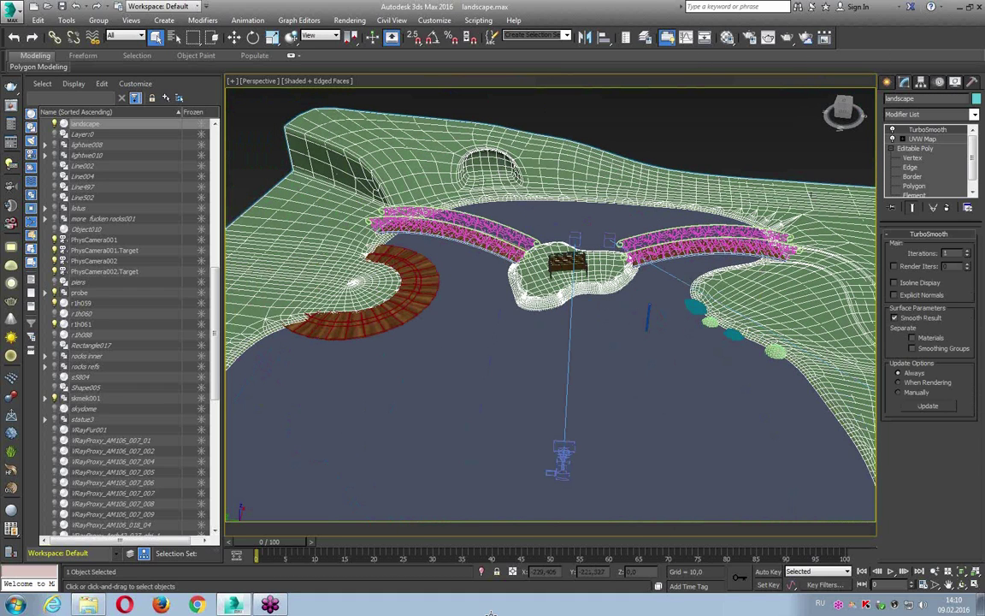
pyautogui.hotkey('alt', 'q')
pyautogui.keyDown('alt'); pyautogui.moveTo(463, 468); pyautogui.dragTo(476, 276, button='middle'); pyautogui.keyUp('alt')
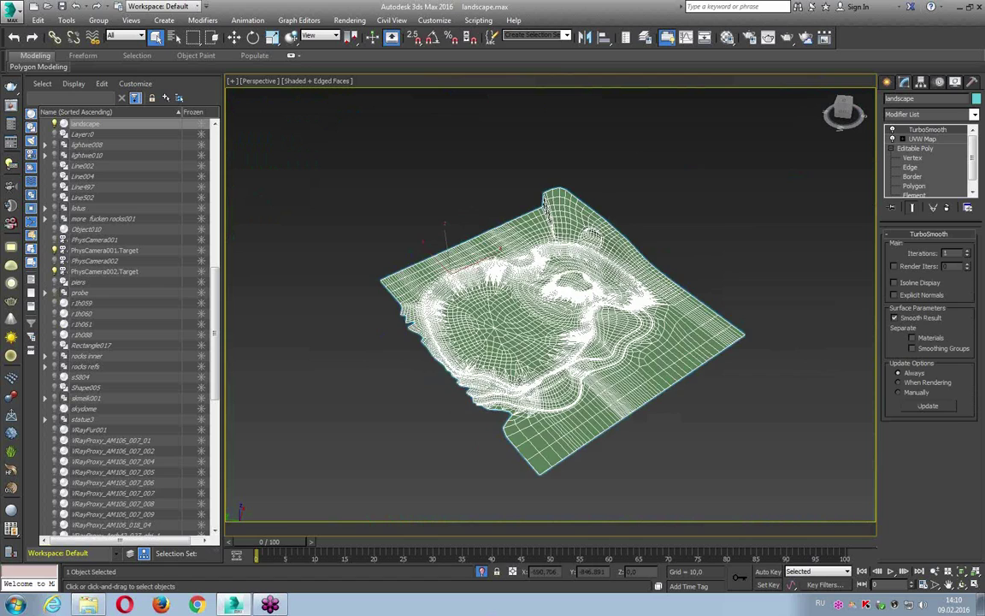
pyautogui.scroll(5, 477, 276)
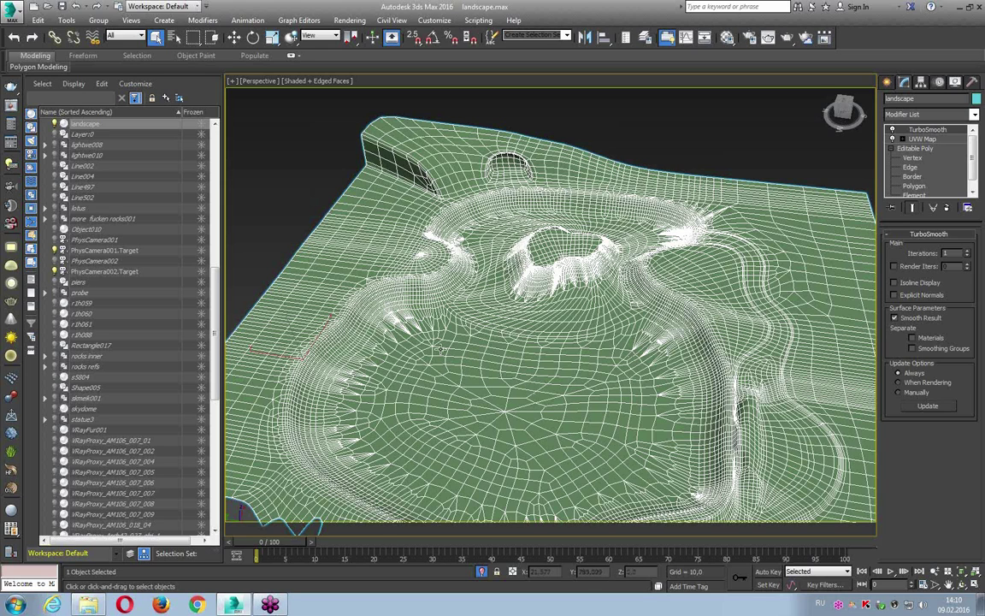
pyautogui.click(892, 129)
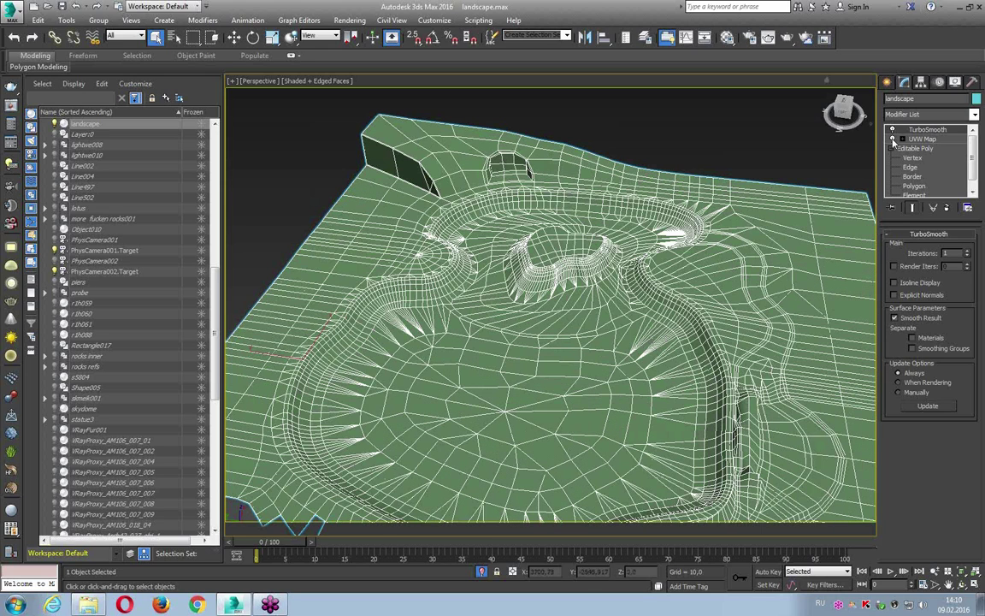
# - Enter Editable Poly Edge level and select an edge at the terrain's corner with Move active
pyautogui.moveTo(554, 231)
pyautogui.keyDown('alt'); pyautogui.mouseDown(button='middle')
pyautogui.moveTo(455, 151)
pyautogui.moveTo(344, 224)
pyautogui.mouseUp(button='middle'); pyautogui.keyUp('alt')
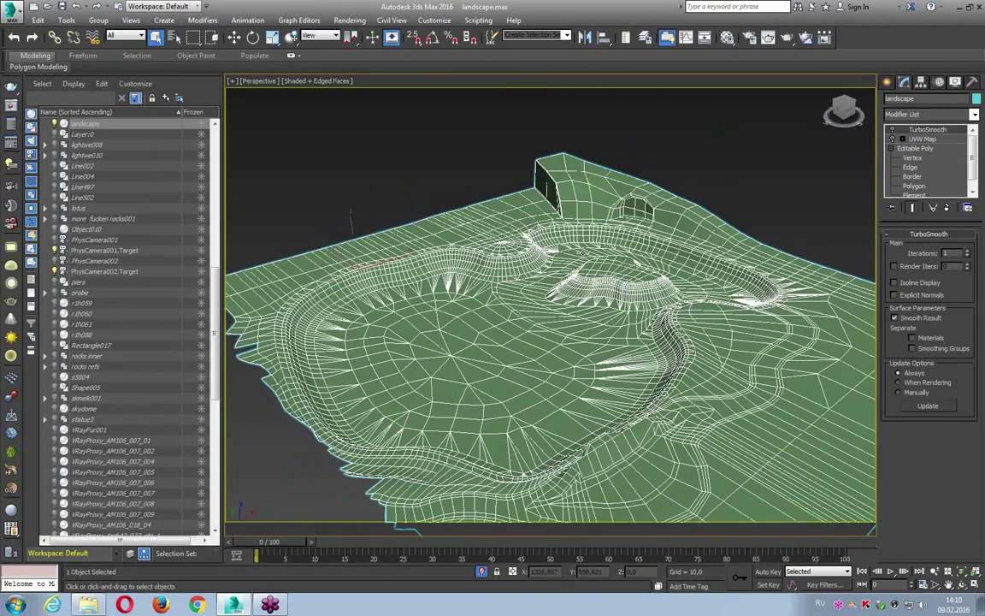
pyautogui.moveTo(344, 224)
pyautogui.keyDown('alt'); pyautogui.mouseDown(button='middle')
pyautogui.moveTo(325, 226)
pyautogui.moveTo(698, 272)
pyautogui.moveTo(547, 255)
pyautogui.mouseUp(button='middle'); pyautogui.keyUp('alt')
pyautogui.scroll(3, 548, 255)
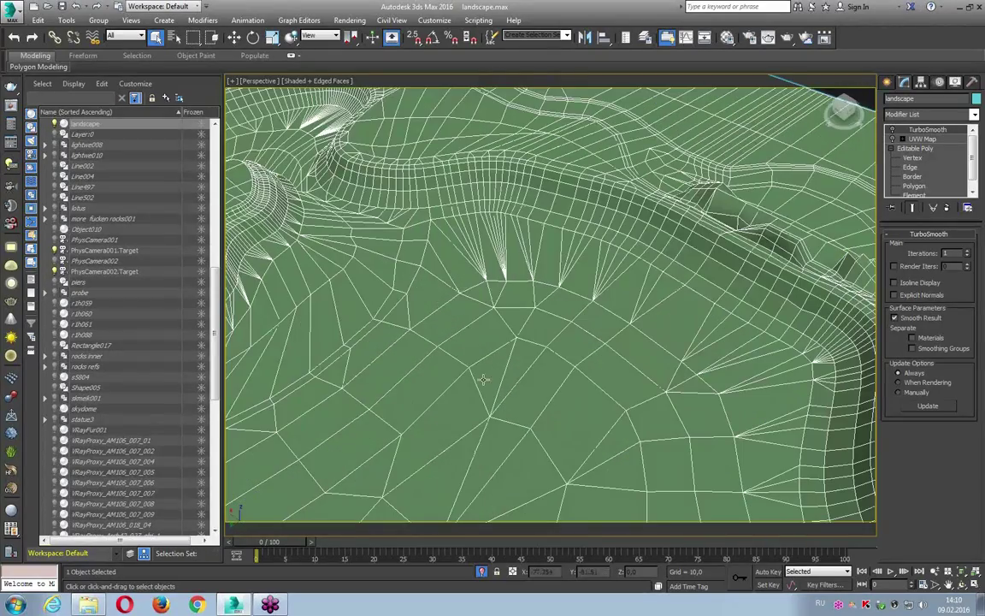
pyautogui.keyDown('alt'); pyautogui.moveTo(625, 161); pyautogui.dragTo(736, 180, button='middle'); pyautogui.keyUp('alt')
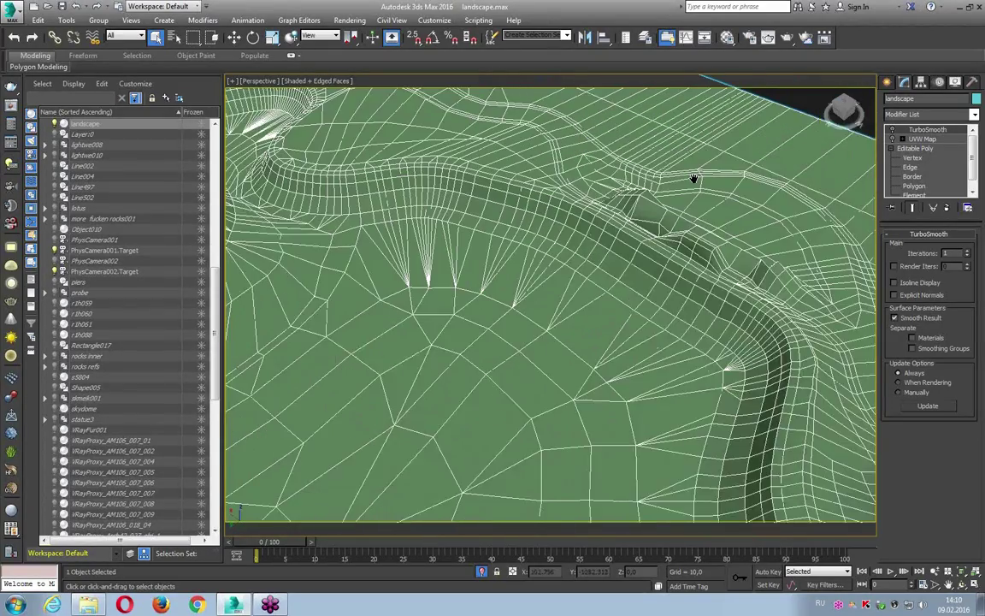
pyautogui.click(912, 167)
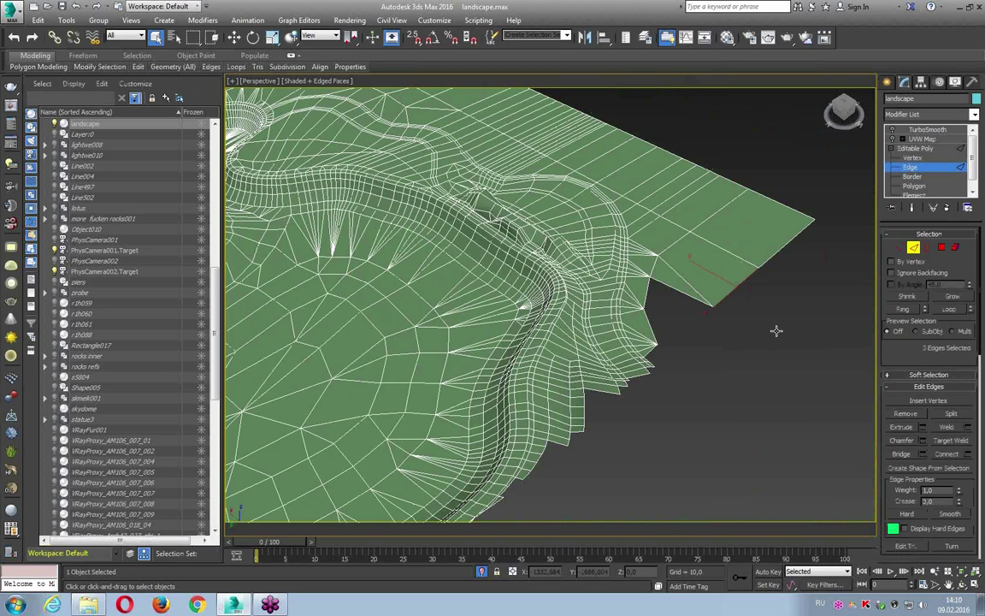
pyautogui.press('w')
pyautogui.click(709, 268)
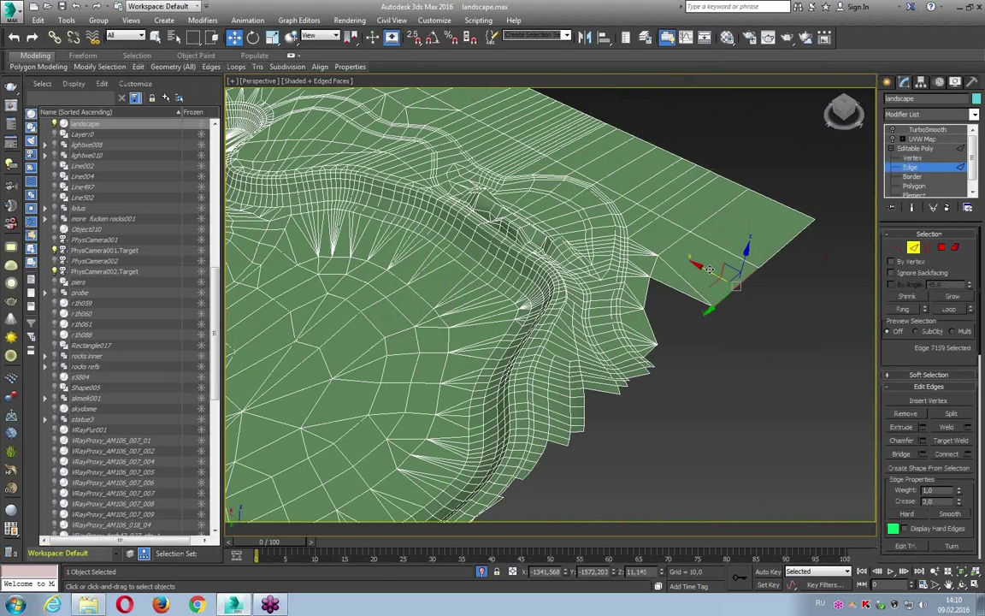
# - Select the lower border edge loop and push it outward with the Move gizmo
pyautogui.keyDown('ctrl'); pyautogui.click(735, 250); pyautogui.keyUp('ctrl')
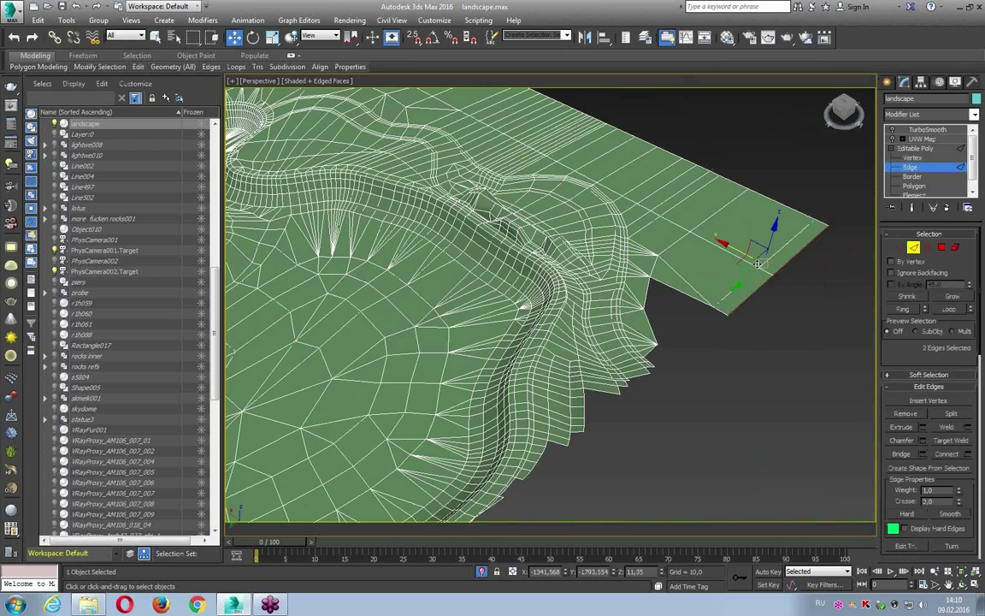
pyautogui.moveTo(620, 427)
pyautogui.keyDown('alt'); pyautogui.mouseDown(button='middle')
pyautogui.moveTo(641, 337)
pyautogui.moveTo(719, 453)
pyautogui.mouseUp(button='middle'); pyautogui.keyUp('alt')
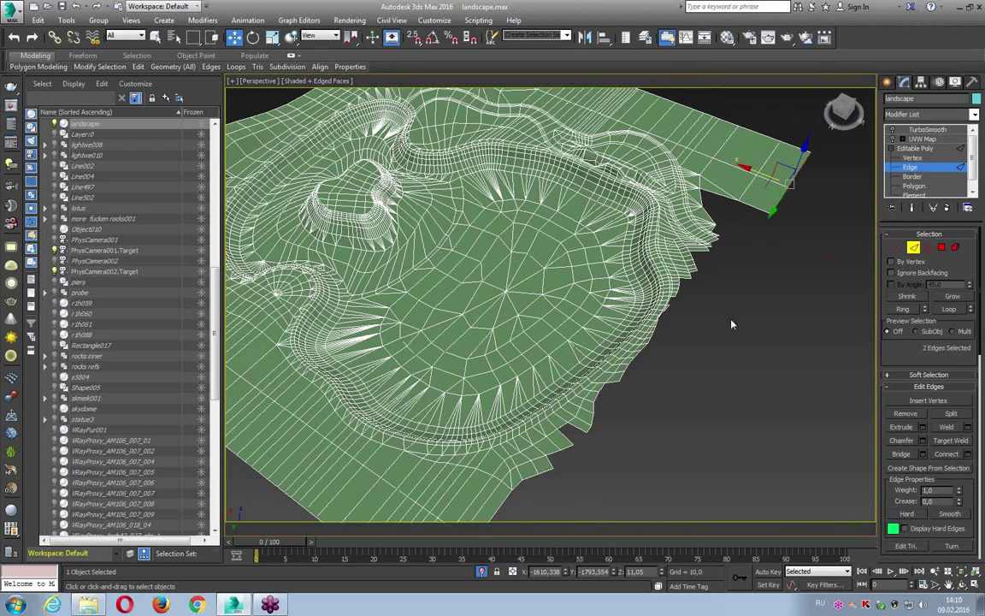
pyautogui.moveTo(589, 431); pyautogui.dragTo(615, 330, button='middle')
pyautogui.scroll(3, 616, 330)
pyautogui.scroll(2, 581, 286)
pyautogui.doubleClick(558, 278)
pyautogui.scroll(-3, 528, 314)
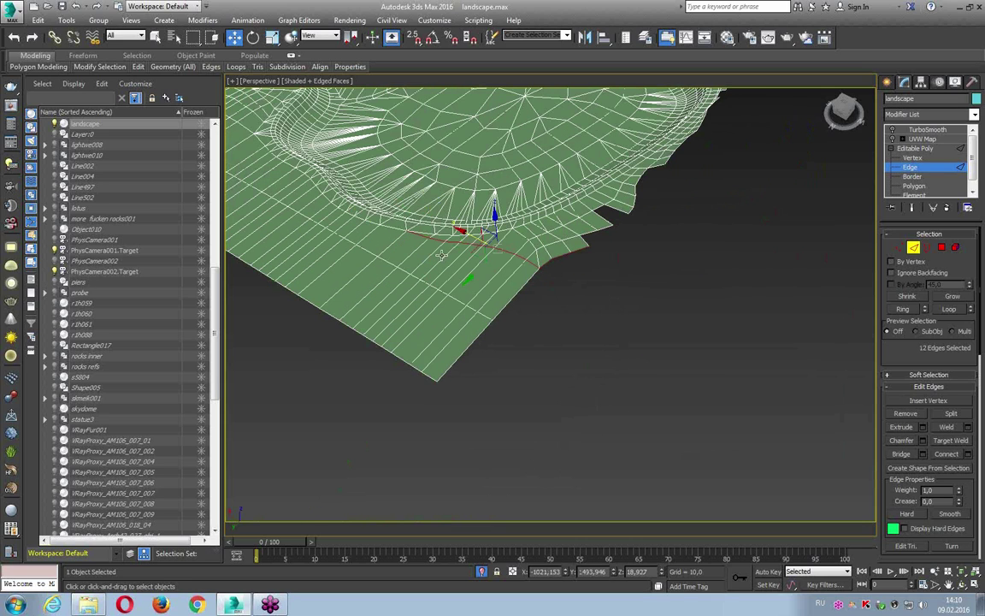
pyautogui.moveTo(474, 250); pyautogui.dragTo(475, 348)
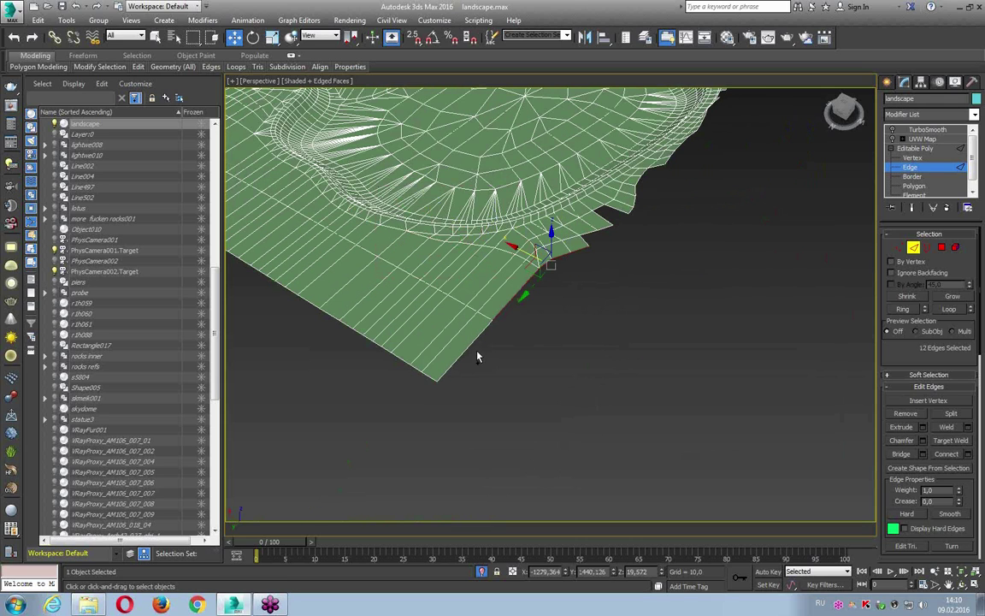
# - Pull the mesh corner edges outward, then exit Edge level to the top modifier
pyautogui.click(556, 342)
pyautogui.moveTo(565, 338)
pyautogui.keyDown('alt'); pyautogui.mouseDown(button='middle')
pyautogui.moveTo(589, 292)
pyautogui.moveTo(567, 282)
pyautogui.mouseUp(button='middle'); pyautogui.keyUp('alt')
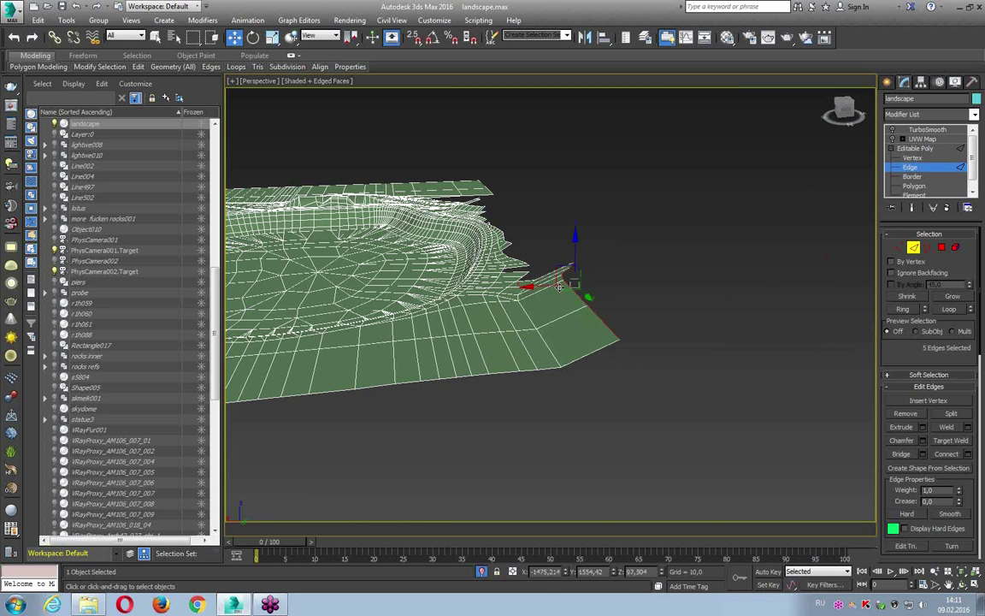
pyautogui.moveTo(567, 283); pyautogui.dragTo(621, 281)
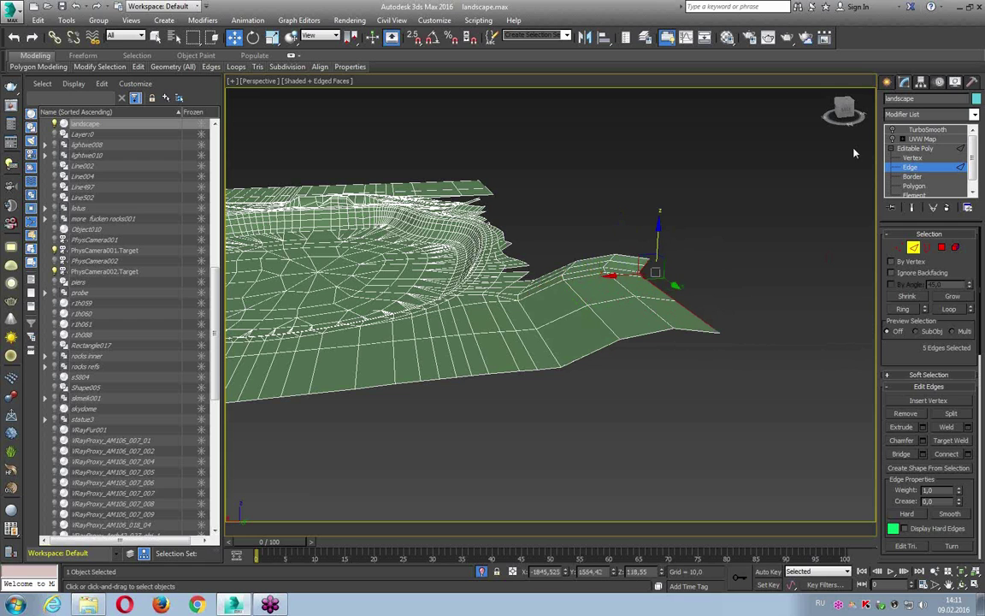
pyautogui.click(915, 148)
pyautogui.click(927, 130)
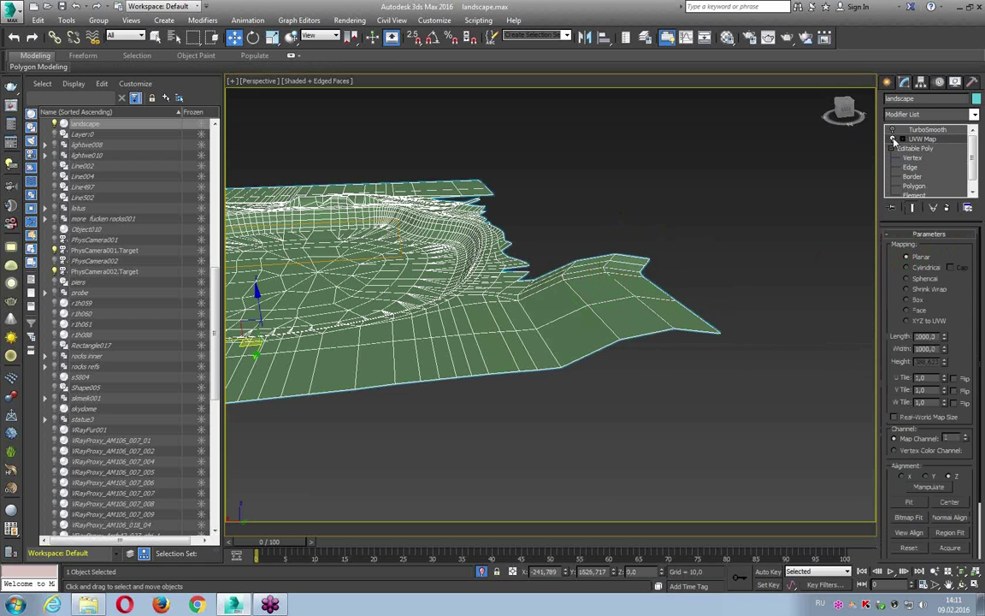
# - Inspect the smoothed terrain from above, framing the whole landscape with Z and zooming in
pyautogui.keyDown('alt'); pyautogui.moveTo(548, 333); pyautogui.dragTo(507, 329, button='middle'); pyautogui.keyUp('alt')
pyautogui.scroll(3, 506, 329)
pyautogui.scroll(3, 500, 283)
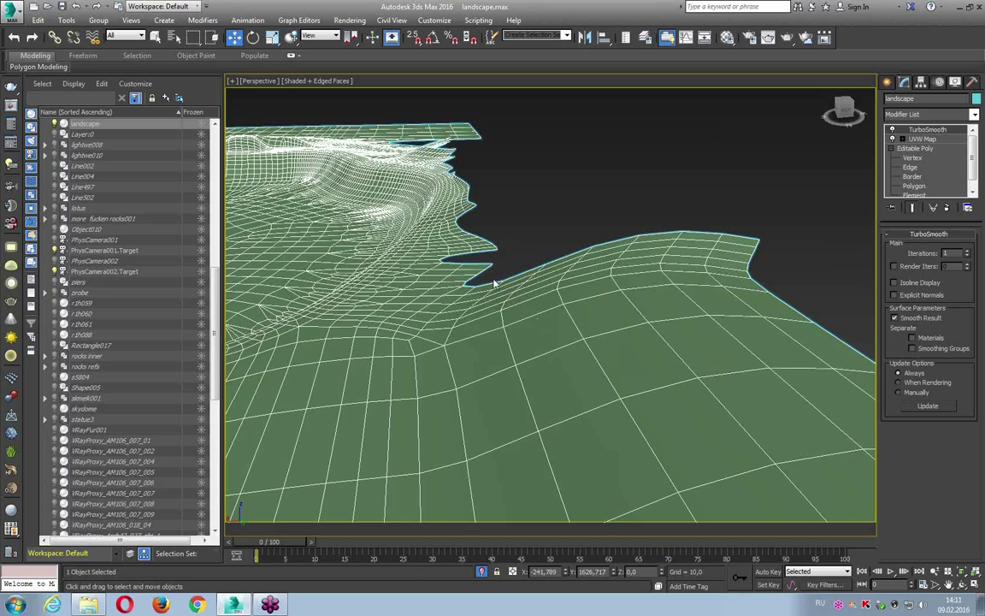
pyautogui.keyDown('alt'); pyautogui.moveTo(494, 283); pyautogui.dragTo(567, 408, button='middle'); pyautogui.keyUp('alt')
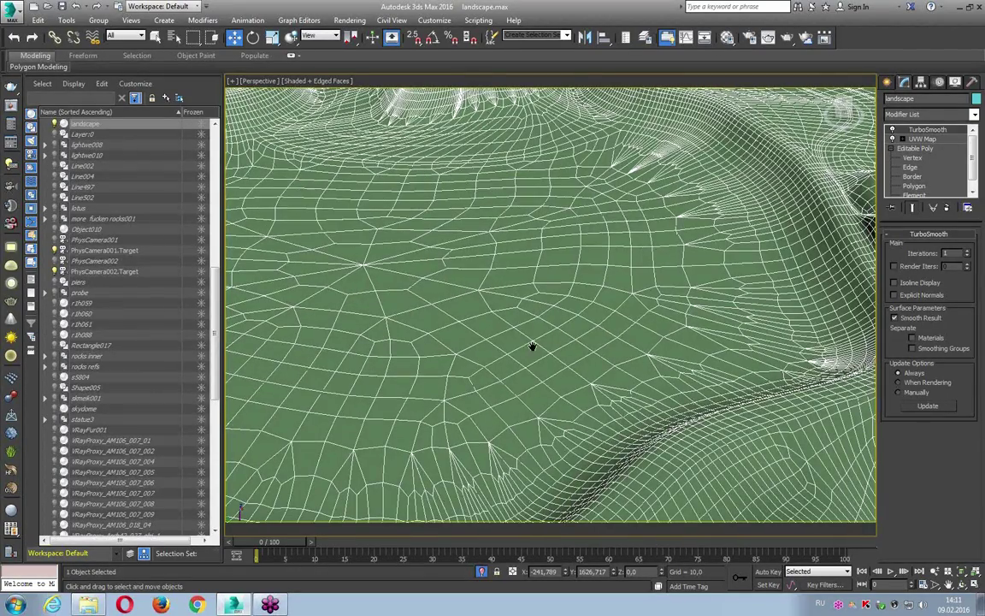
pyautogui.press('z')
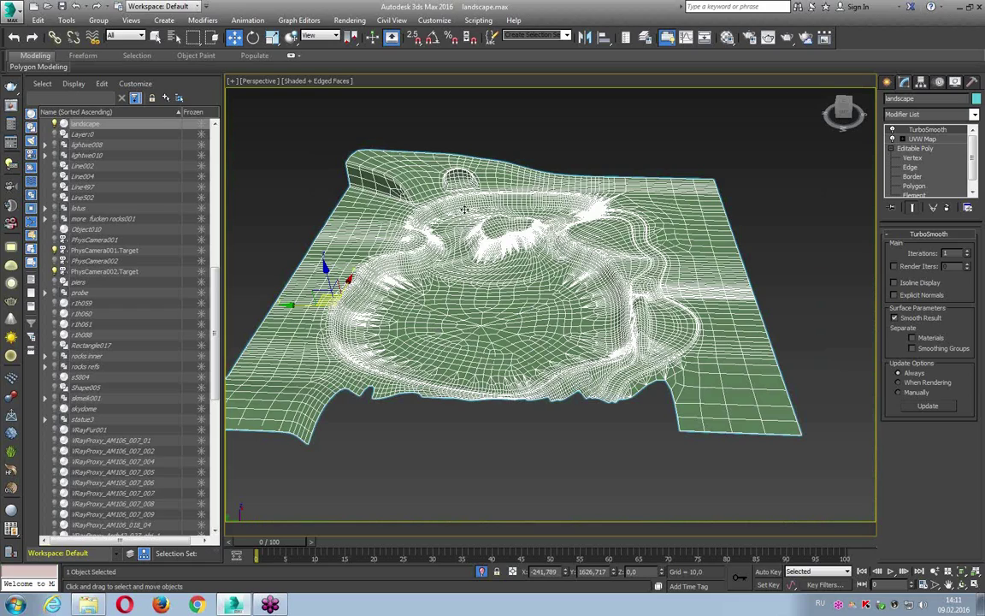
pyautogui.scroll(2, 419, 305)
pyautogui.scroll(3, 424, 274)
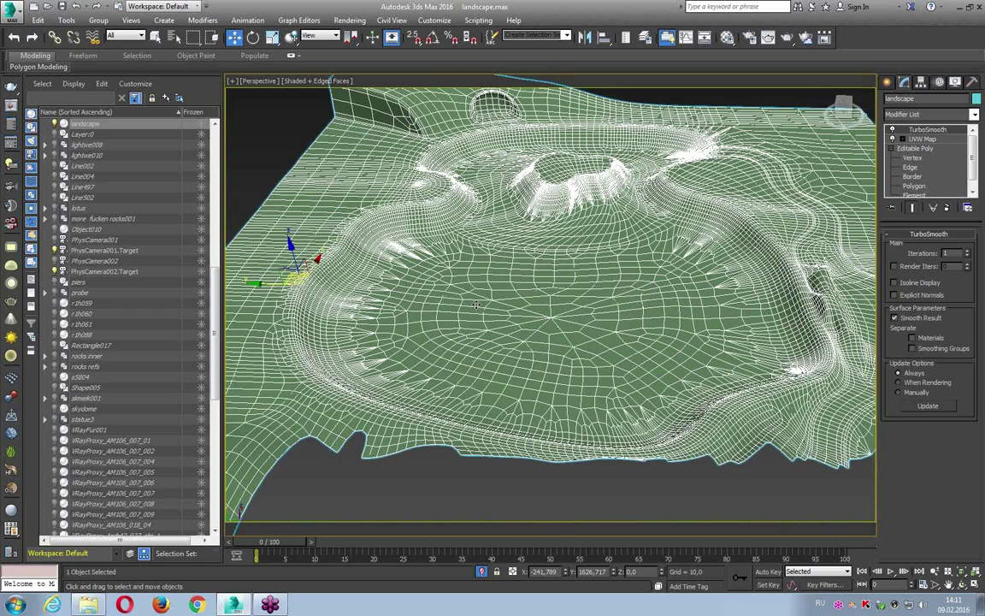
pyautogui.scroll(5, 544, 211)
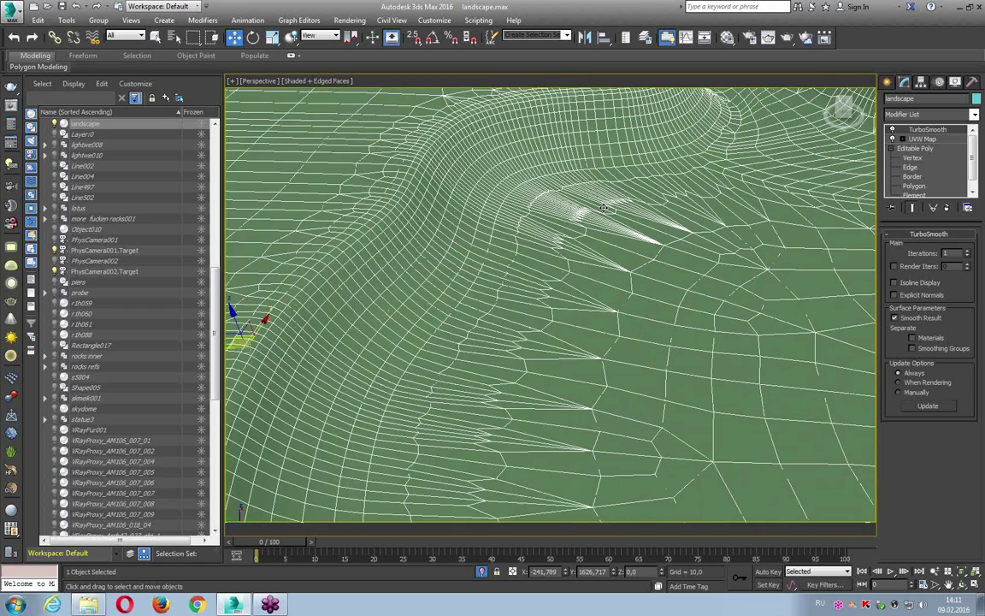
# - Create a spline shape from the 302 selected ridge edges at Edge level
pyautogui.press('2')
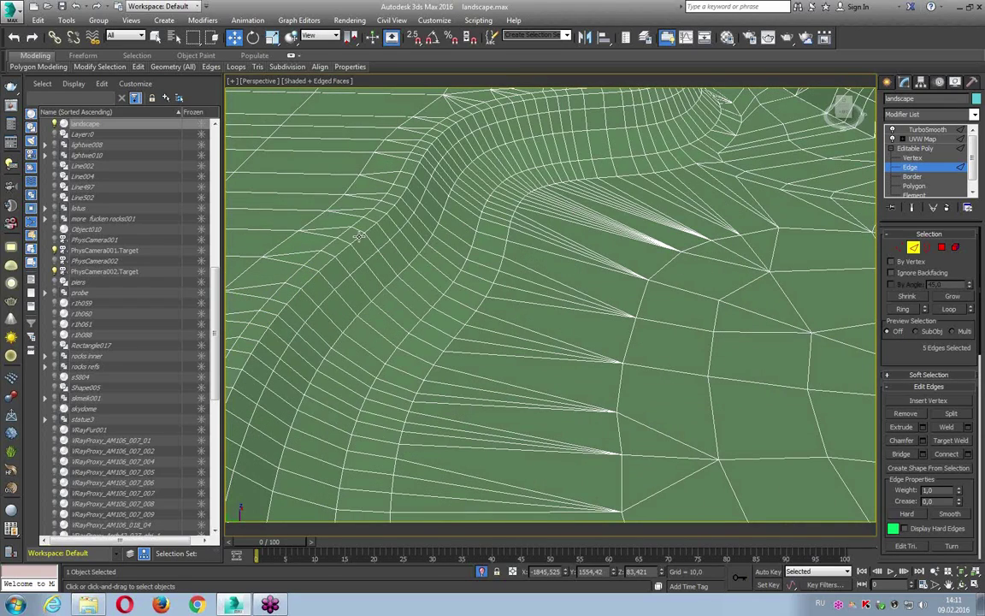
pyautogui.scroll(-5, 359, 237)
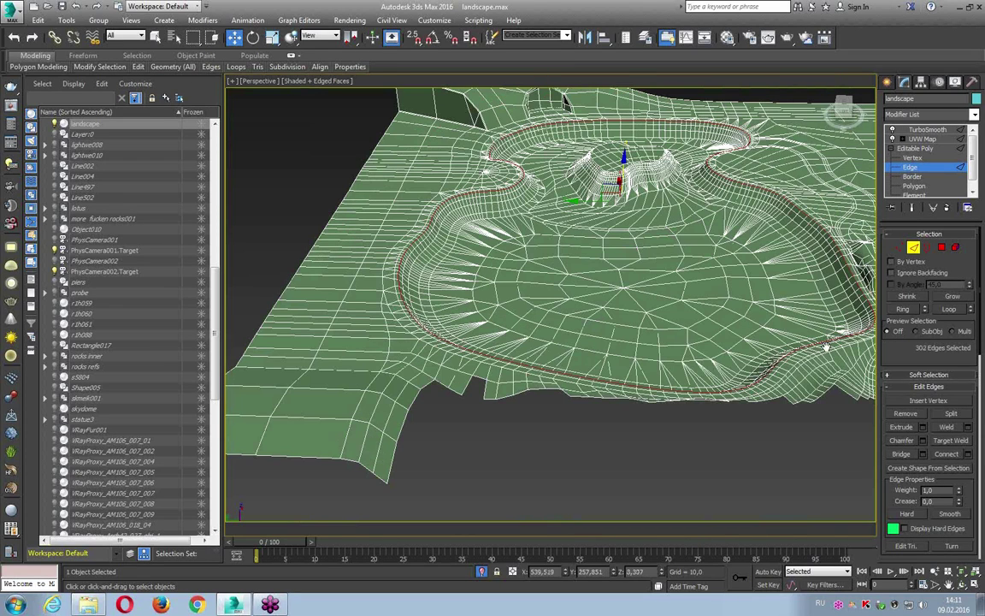
pyautogui.scroll(-3, 901, 271)
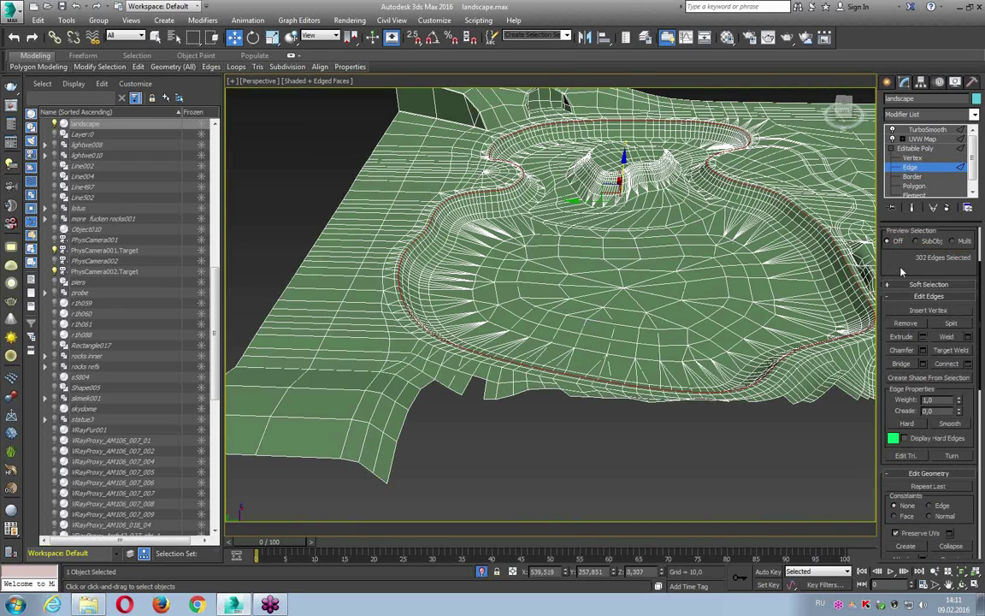
pyautogui.click(904, 377)
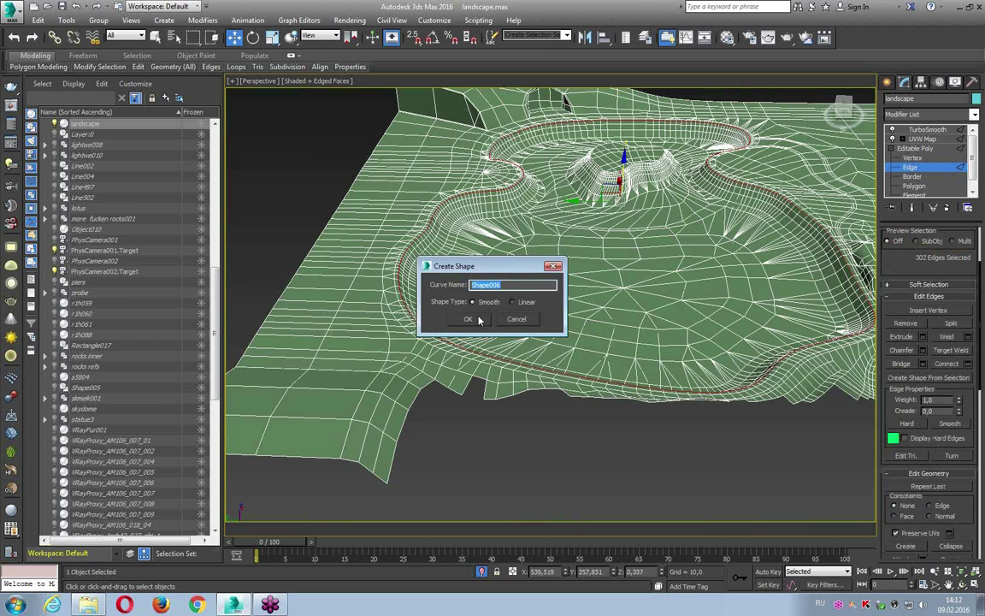
pyautogui.click(473, 319)
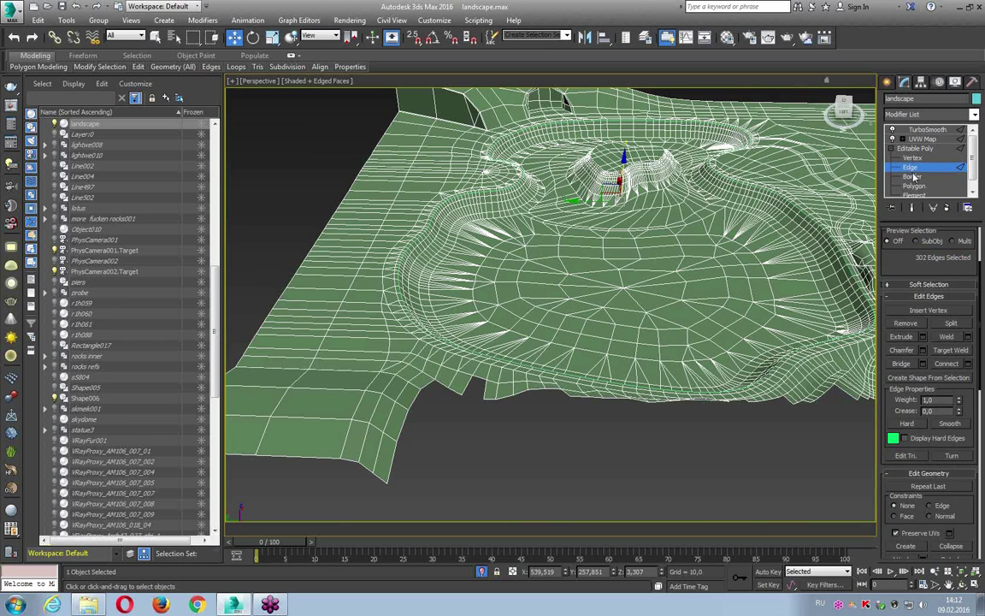
pyautogui.press('3')
# - Return to TurboSmooth at the stack top and select the new Shape006
pyautogui.click(924, 129)
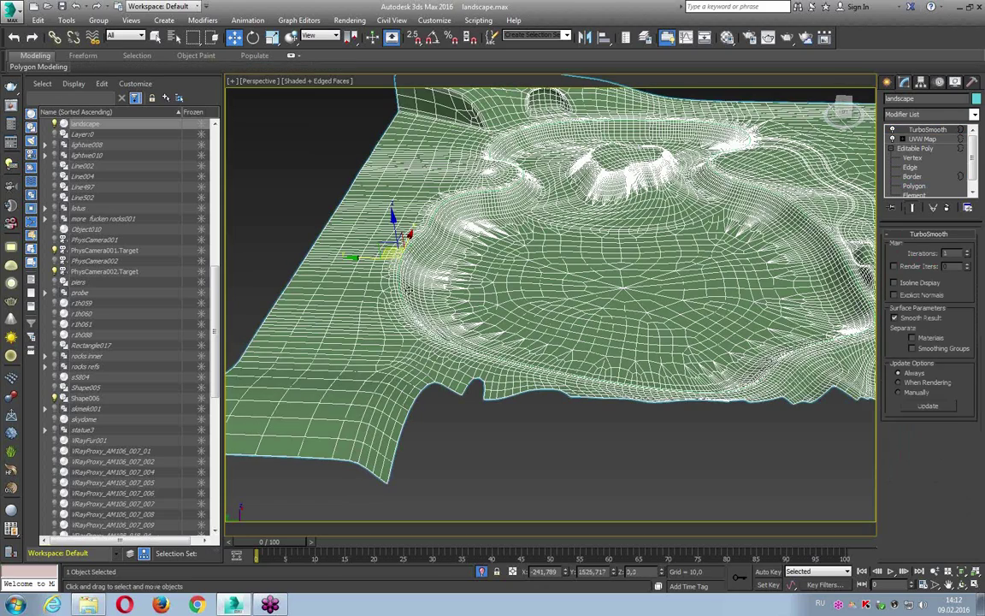
pyautogui.click(402, 257)
pyautogui.moveTo(473, 311)
pyautogui.keyDown('alt'); pyautogui.mouseDown(button='middle')
pyautogui.moveTo(367, 255)
pyautogui.moveTo(445, 249)
pyautogui.mouseUp(button='middle'); pyautogui.keyUp('alt')
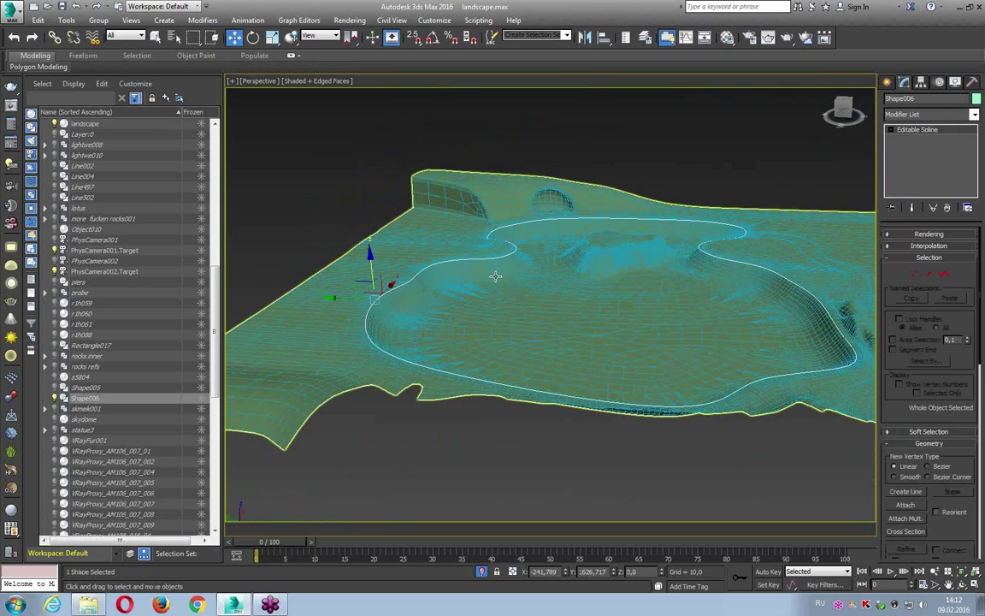
# - Add an Extrude modifier to Shape006 with an Amount of about 396.5
pyautogui.scroll(3, 438, 256)
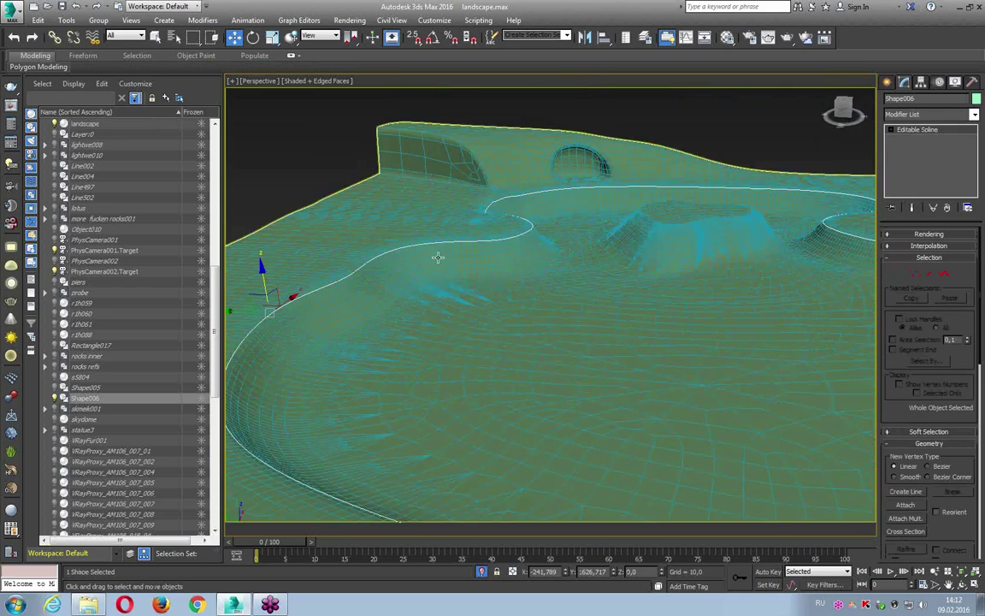
pyautogui.click(932, 114)
pyautogui.scroll(-1, 923, 382)
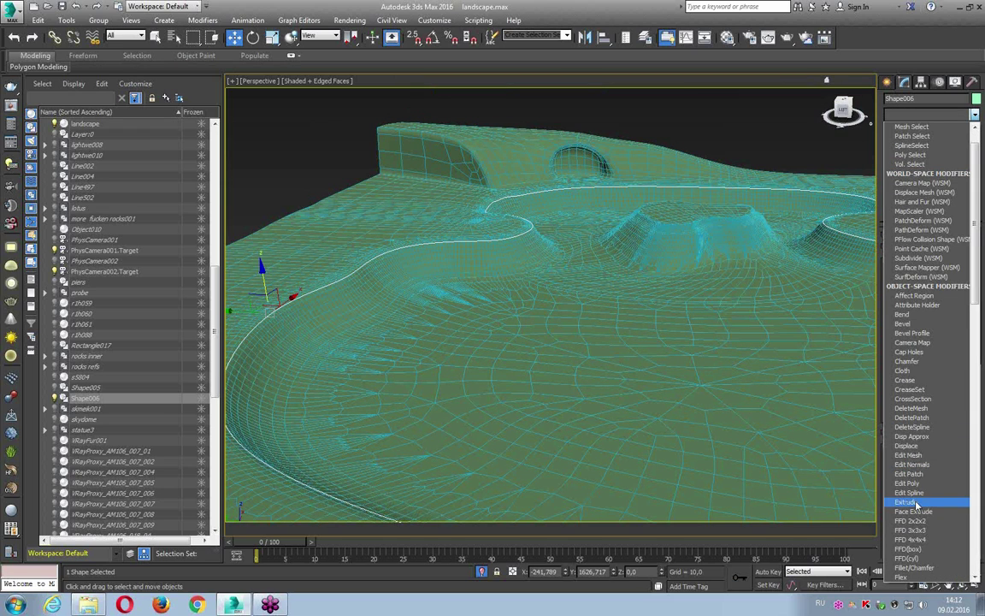
pyautogui.click(915, 505)
pyautogui.press('z')
pyautogui.moveTo(963, 248); pyautogui.dragTo(955, 421)
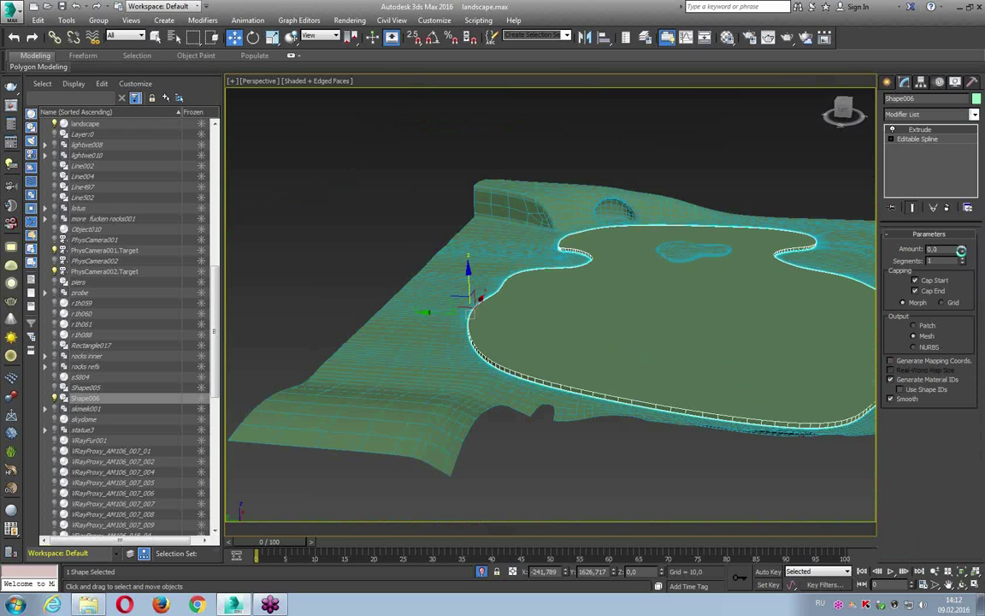
# - Move the extruded block down in Z to sink it into the basin
pyautogui.moveTo(698, 338); pyautogui.dragTo(643, 310, button='middle')
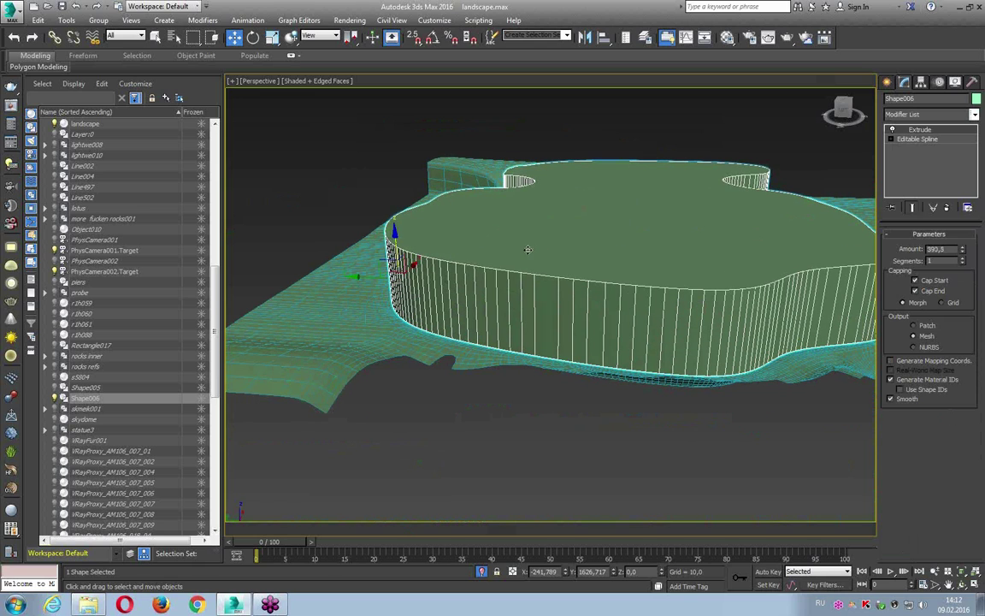
pyautogui.moveTo(504, 244); pyautogui.dragTo(481, 218, button='middle')
pyautogui.moveTo(372, 206); pyautogui.dragTo(375, 273)
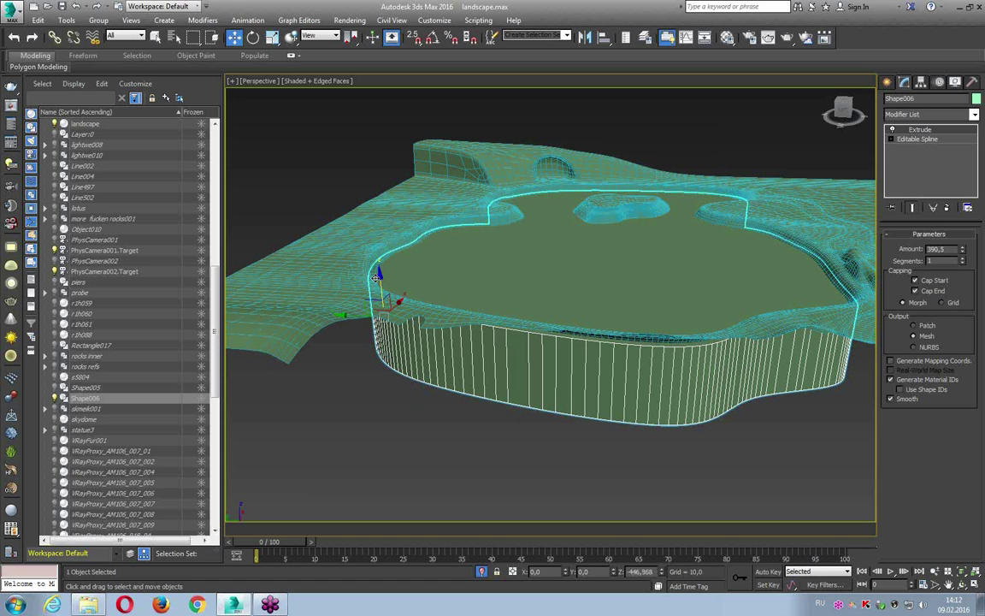
pyautogui.keyDown('alt'); pyautogui.moveTo(376, 276); pyautogui.dragTo(511, 220, button='middle'); pyautogui.keyUp('alt')
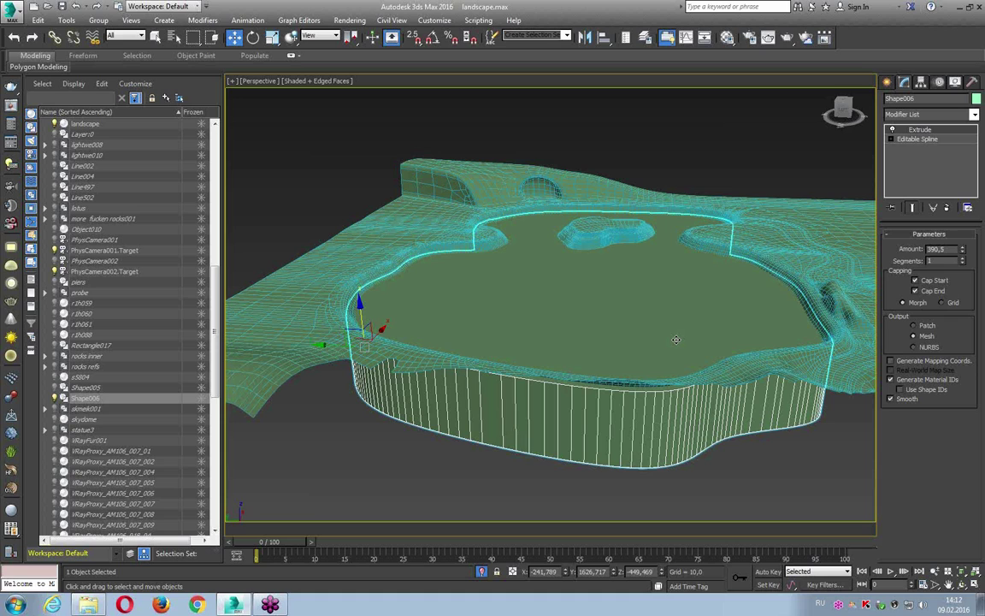
pyautogui.scroll(3, 612, 267)
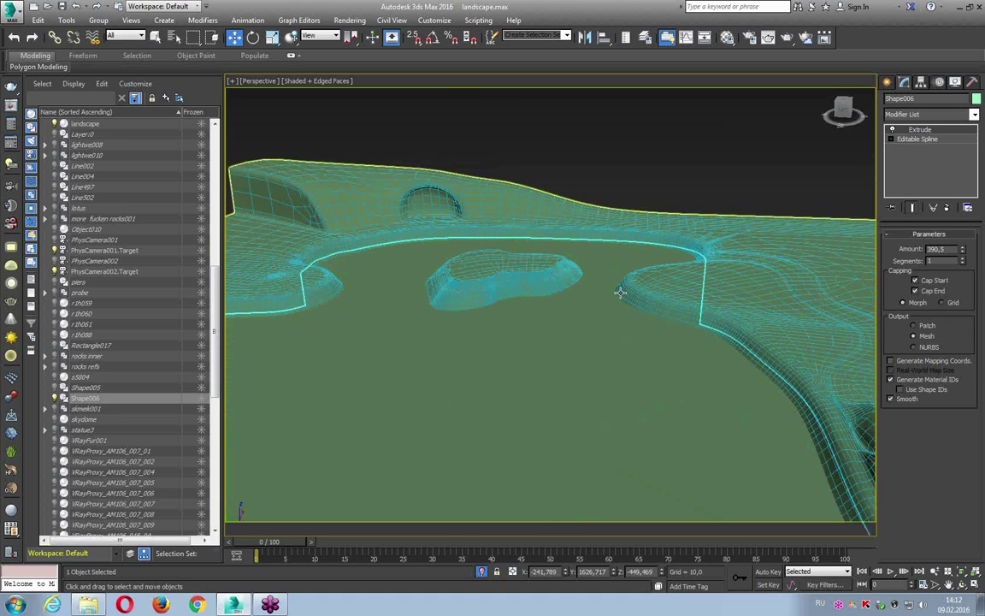
pyautogui.scroll(3, 623, 288)
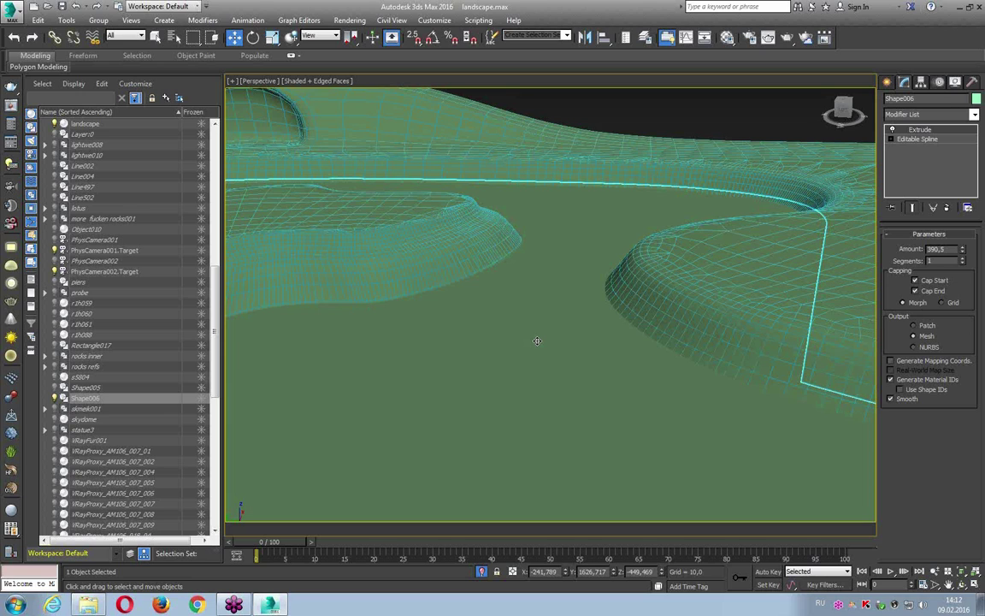
pyautogui.scroll(-10, 537, 341)
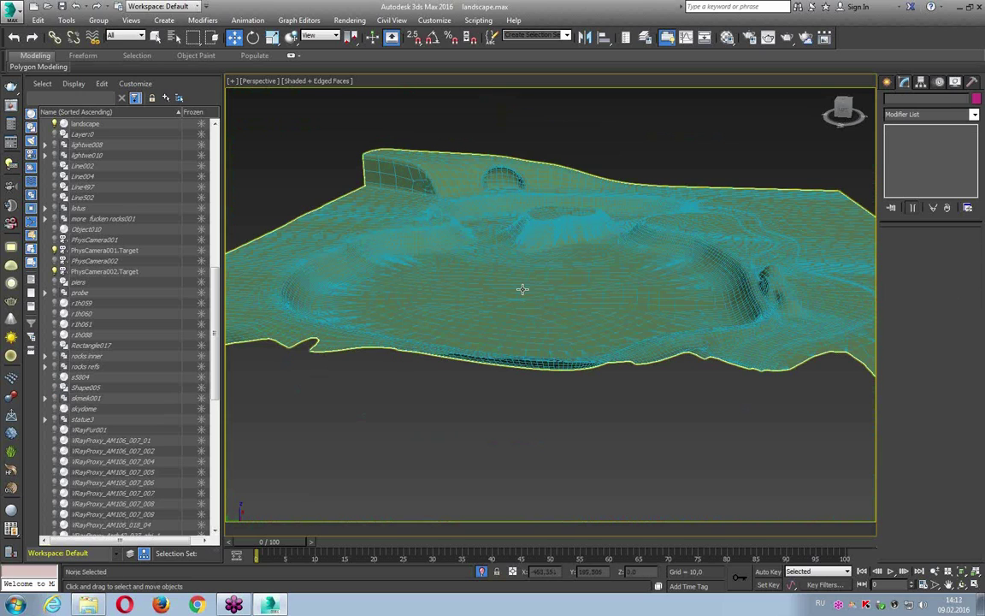
pyautogui.keyDown('alt'); pyautogui.moveTo(523, 289); pyautogui.dragTo(510, 431, button='middle'); pyautogui.keyUp('alt')
# - Exit Isolate Selection to show the whole scene and select the landscape
pyautogui.click(481, 573)
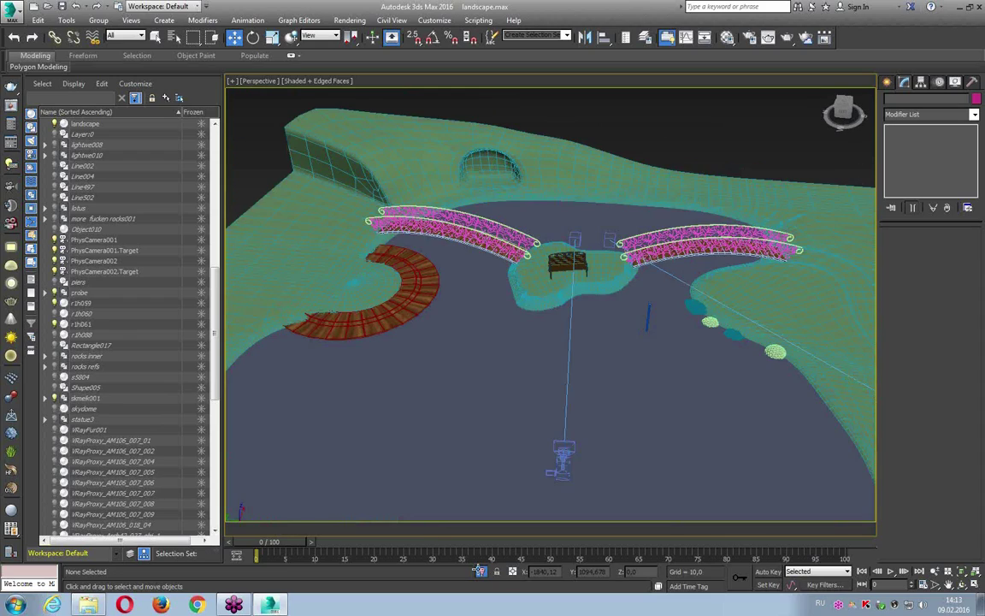
pyautogui.moveTo(576, 370)
pyautogui.keyDown('alt'); pyautogui.mouseDown(button='middle')
pyautogui.moveTo(612, 387)
pyautogui.moveTo(550, 361)
pyautogui.moveTo(658, 374)
pyautogui.moveTo(657, 386)
pyautogui.moveTo(614, 387)
pyautogui.mouseUp(button='middle'); pyautogui.keyUp('alt')
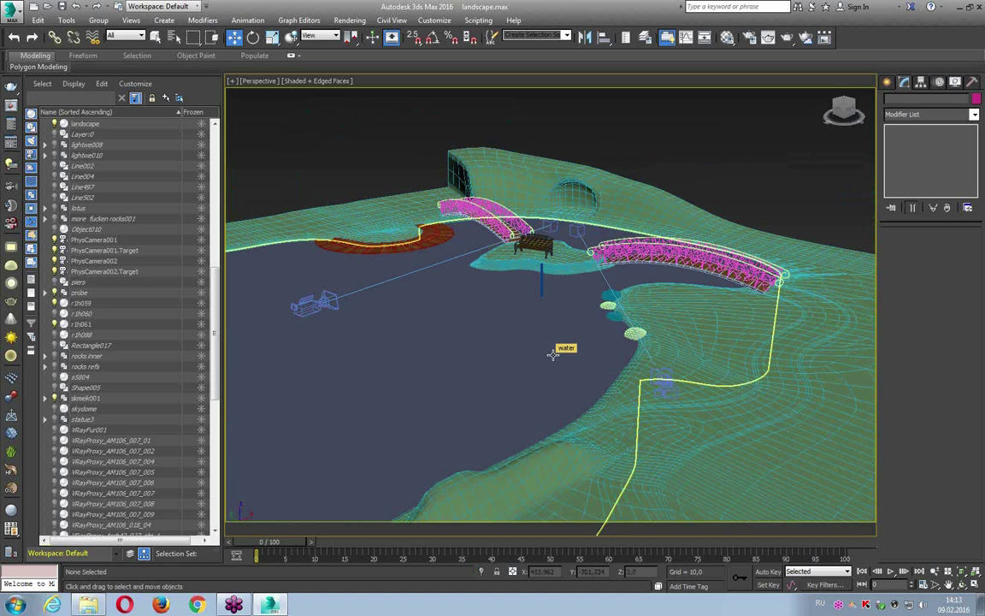
pyautogui.click(691, 304)
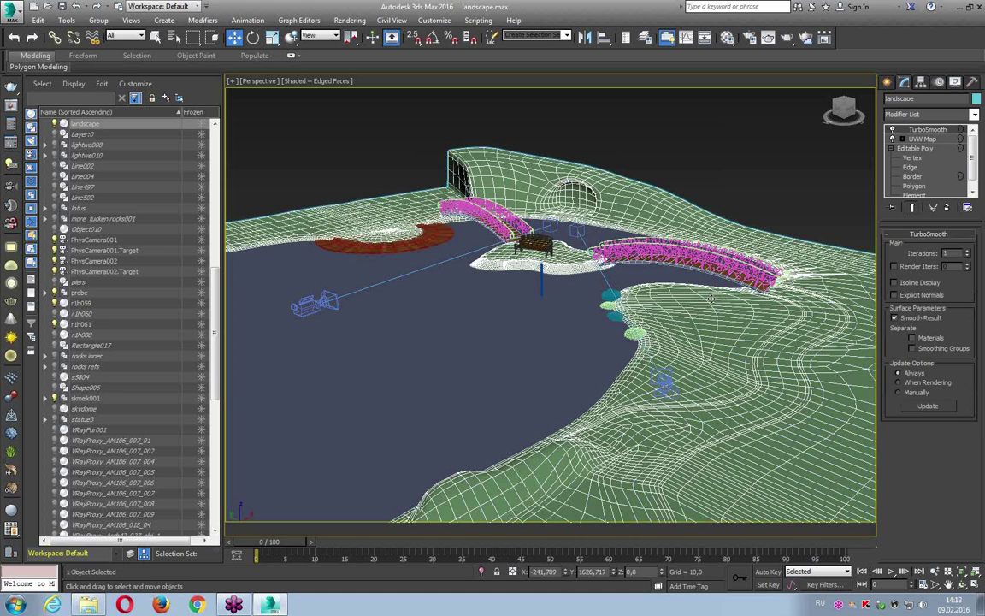
# - Inspect the landscape's UVW Map parameters, framing its gizmo and selecting the map channel value
pyautogui.click(918, 149)
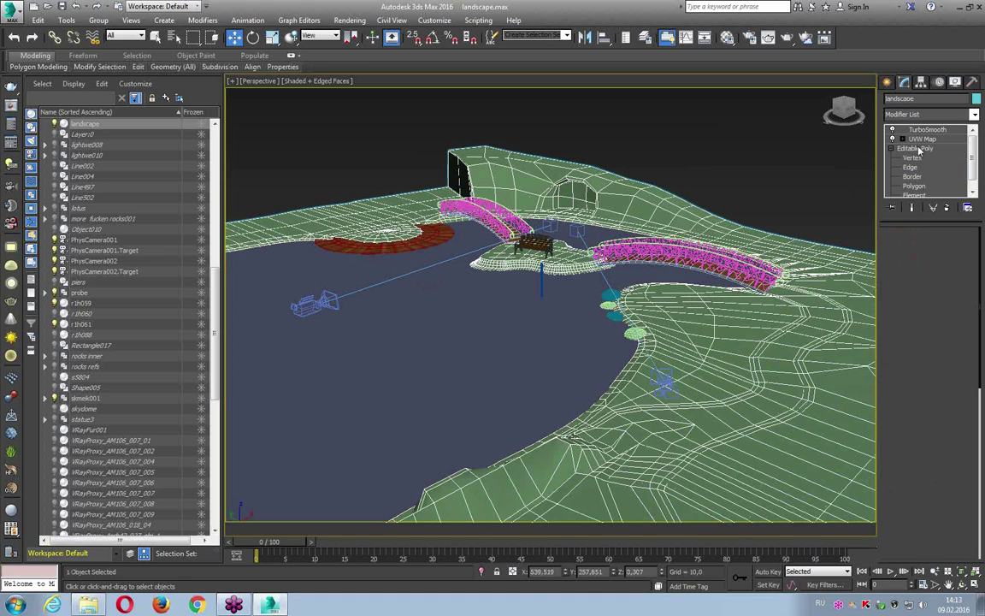
pyautogui.click(922, 138)
pyautogui.press('z')
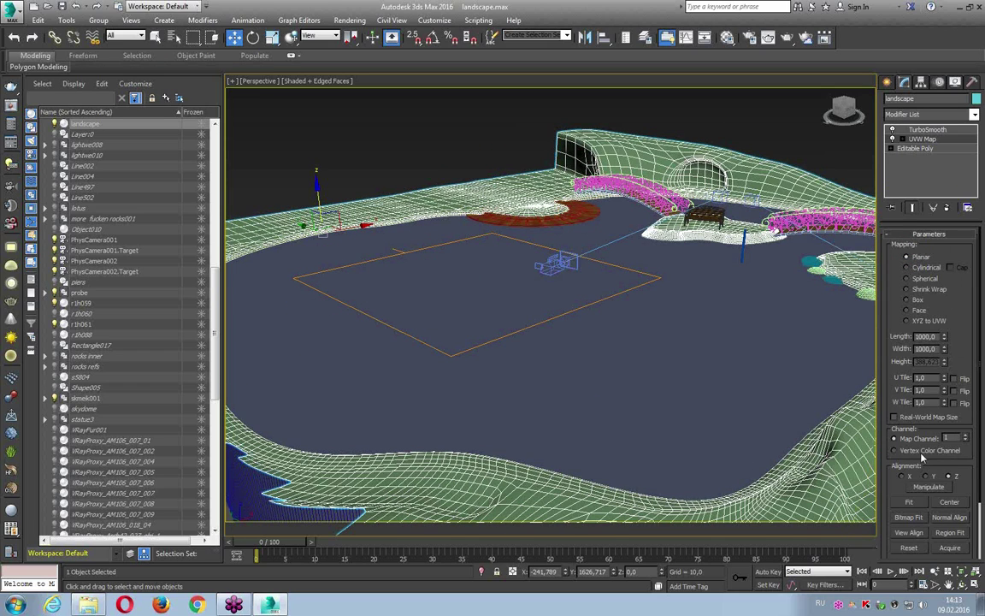
pyautogui.doubleClick(957, 438)
# - Drag TurboSmooth below UVW Map in the landscape's modifier stack
pyautogui.click(927, 130)
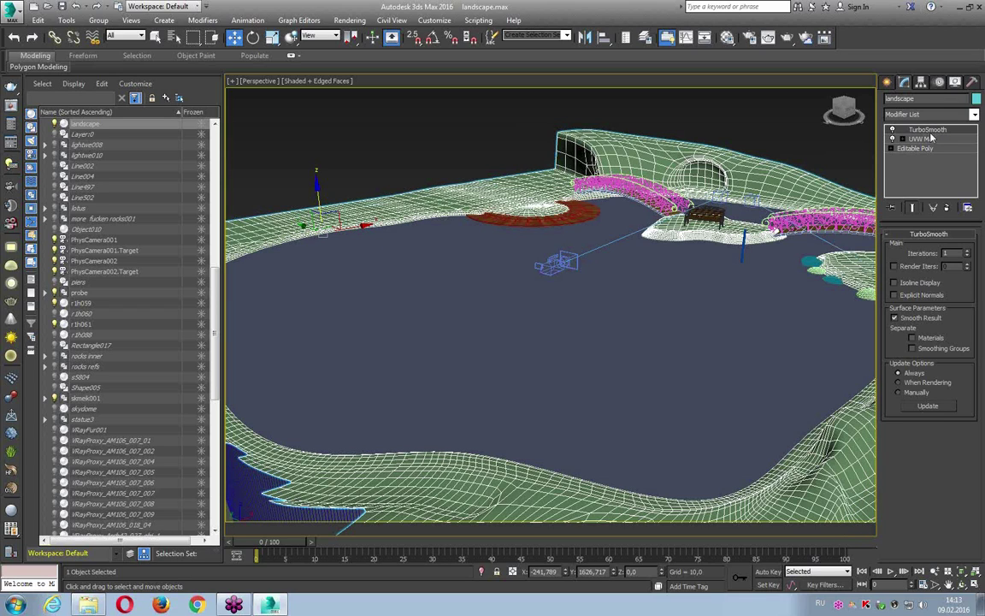
pyautogui.moveTo(929, 130); pyautogui.dragTo(937, 137)
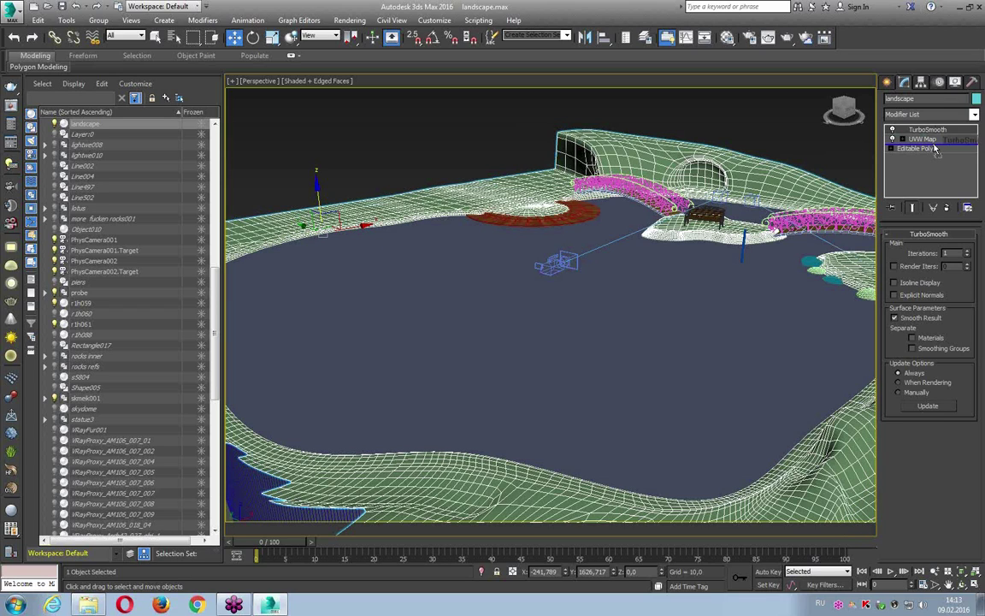
pyautogui.click(923, 129)
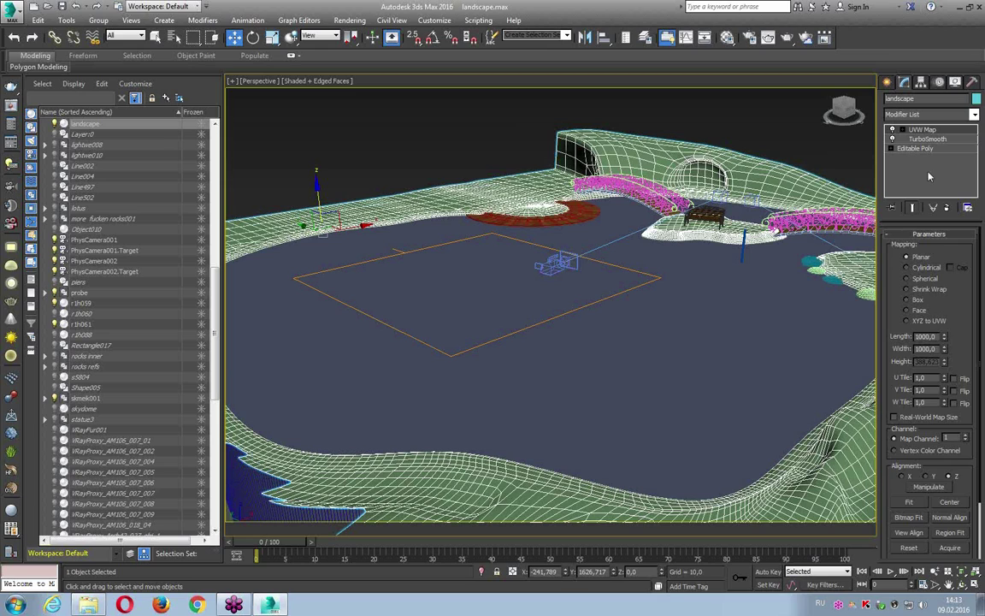
pyautogui.click(928, 138)
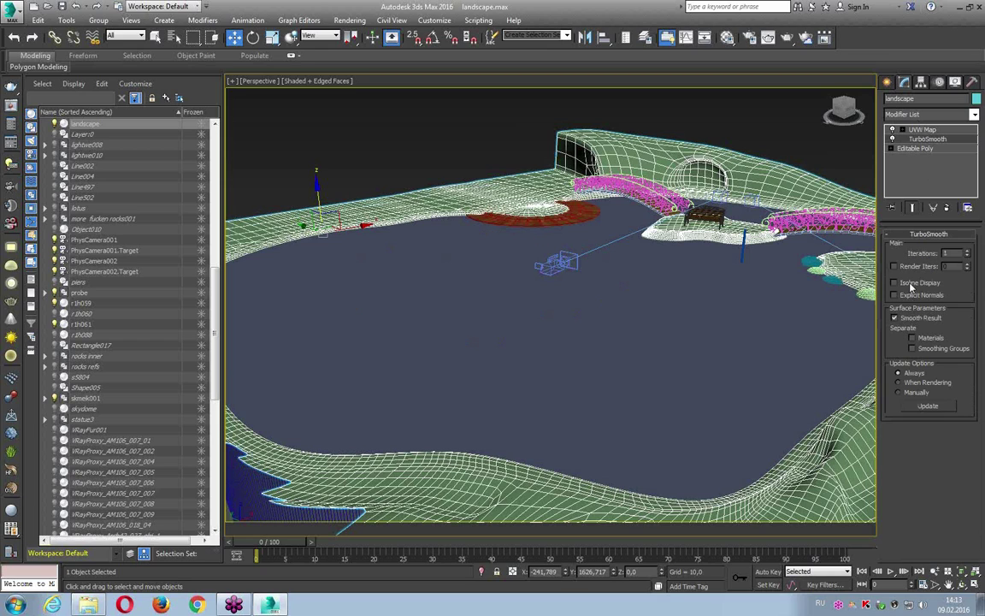
# - Toggle TurboSmooth's Isoline Display on and off to compare wireframe density
pyautogui.click(895, 282)
pyautogui.moveTo(677, 313)
pyautogui.keyDown('alt'); pyautogui.mouseDown(button='middle')
pyautogui.moveTo(773, 312)
pyautogui.moveTo(790, 321)
pyautogui.moveTo(781, 334)
pyautogui.moveTo(801, 304)
pyautogui.mouseUp(button='middle'); pyautogui.keyUp('alt')
pyautogui.click(906, 289)
pyautogui.click(907, 288)
pyautogui.click(907, 288)
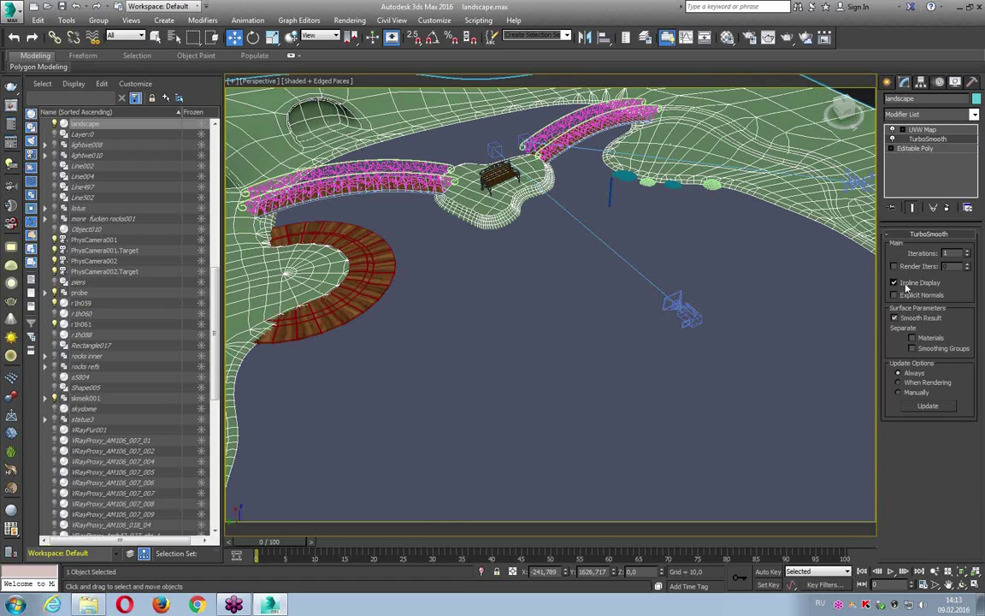
pyautogui.moveTo(463, 239)
pyautogui.keyDown('alt'); pyautogui.mouseDown(button='middle')
pyautogui.moveTo(451, 238)
pyautogui.moveTo(612, 288)
pyautogui.moveTo(773, 230)
pyautogui.mouseUp(button='middle'); pyautogui.keyUp('alt')
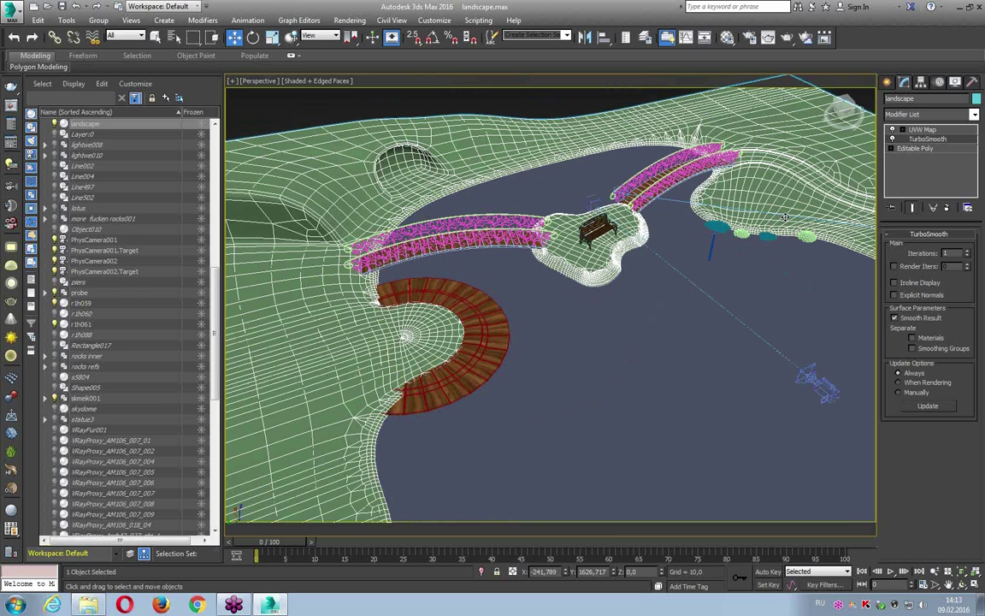
# - Set TurboSmooth Iterations to 2
pyautogui.click(969, 255)
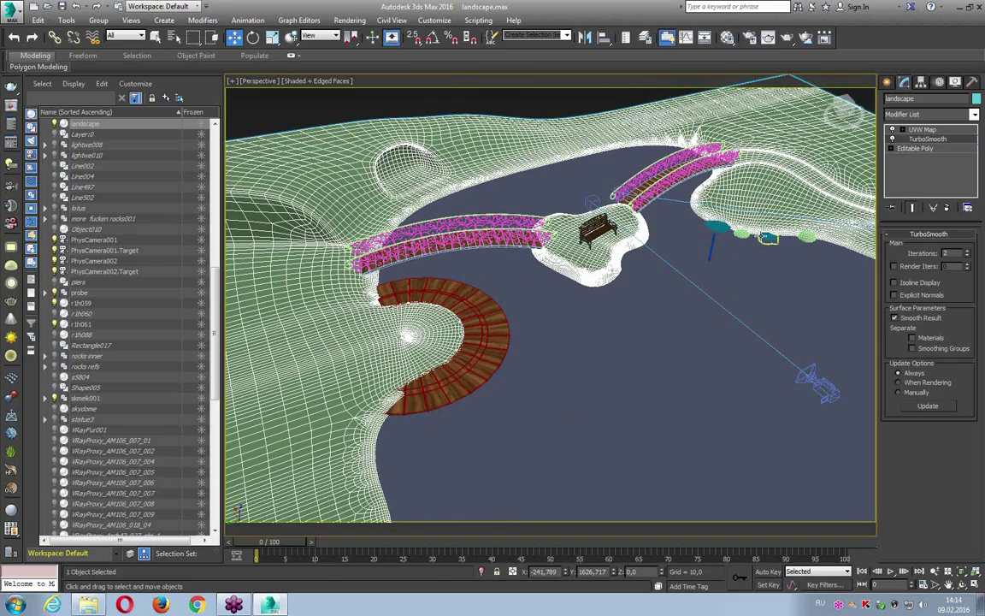
pyautogui.moveTo(766, 242)
pyautogui.keyDown('alt'); pyautogui.mouseDown(button='middle')
pyautogui.moveTo(728, 219)
pyautogui.moveTo(575, 37)
pyautogui.moveTo(598, 282)
pyautogui.mouseUp(button='middle'); pyautogui.keyUp('alt')
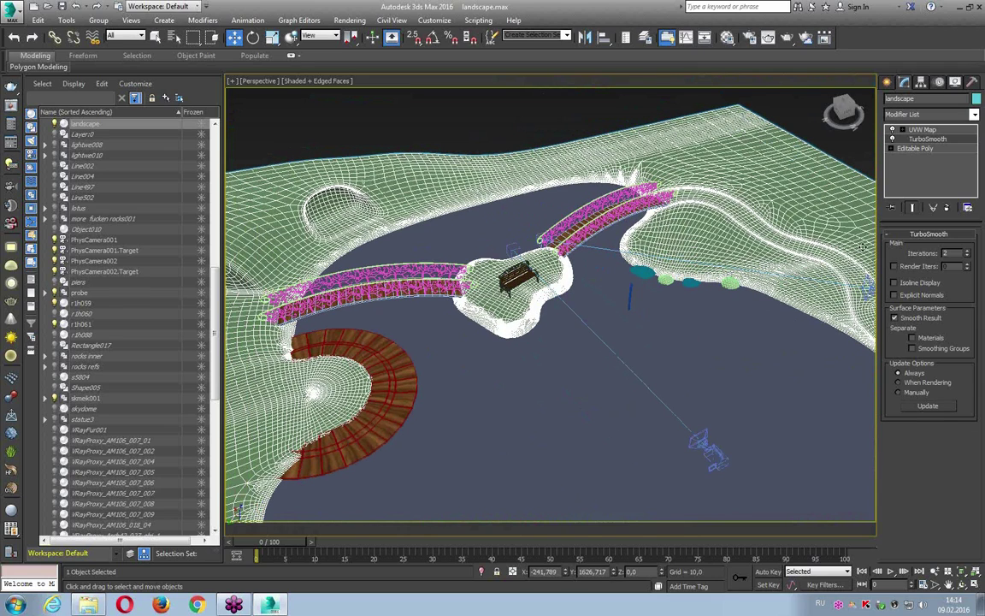
pyautogui.click(968, 255)
pyautogui.click(968, 251)
# - Select UVW Map, then orbit across the bridges and select the water object
pyautogui.click(922, 129)
pyautogui.keyDown('alt'); pyautogui.moveTo(479, 359); pyautogui.dragTo(363, 282, button='middle'); pyautogui.keyUp('alt')
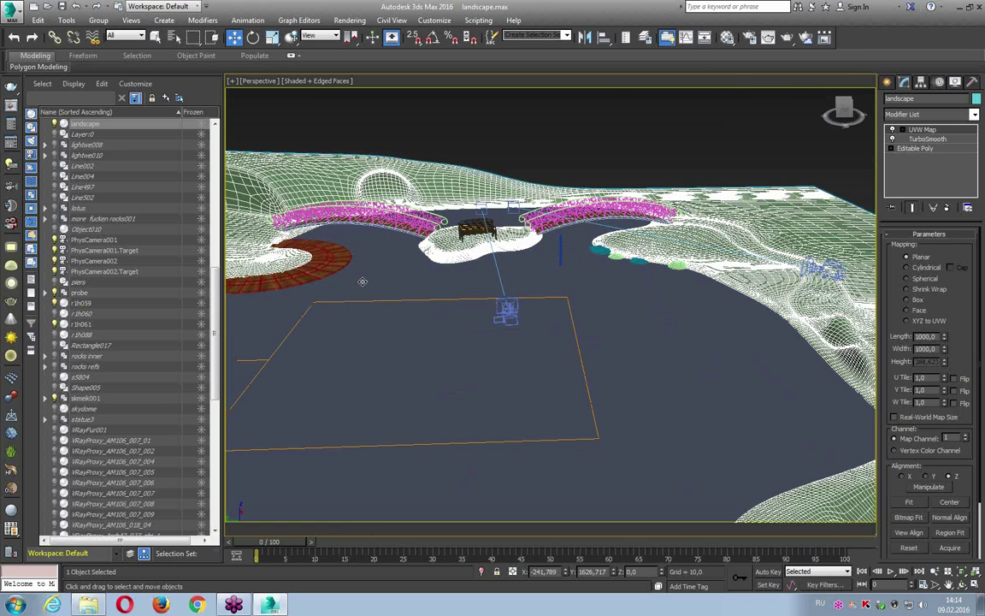
pyautogui.scroll(3, 573, 199)
pyautogui.scroll(1, 573, 199)
pyautogui.moveTo(573, 199)
pyautogui.keyDown('alt'); pyautogui.mouseDown(button='middle')
pyautogui.moveTo(597, 281)
pyautogui.moveTo(586, 312)
pyautogui.mouseUp(button='middle'); pyautogui.keyUp('alt')
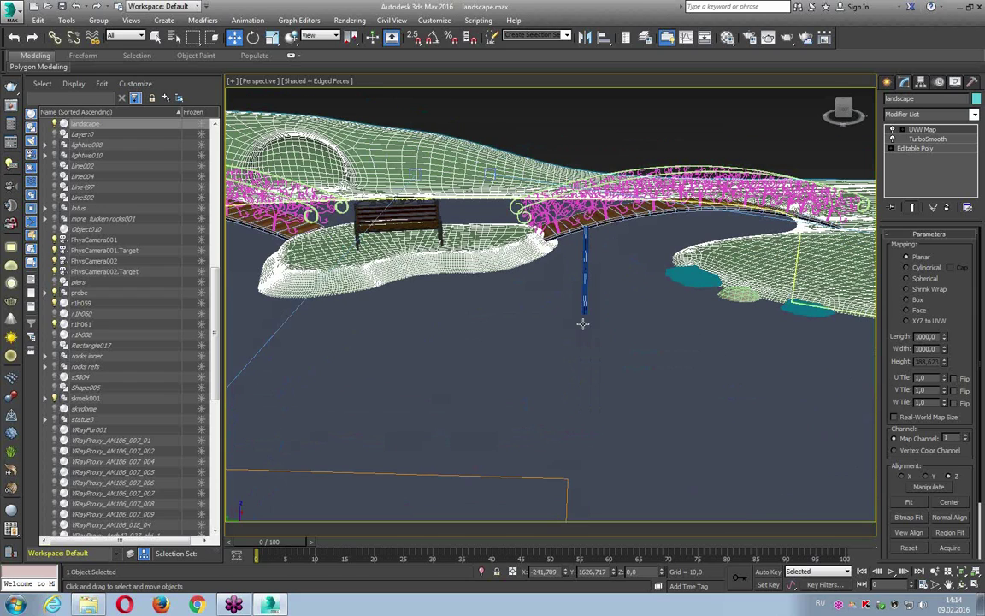
pyautogui.click(622, 327)
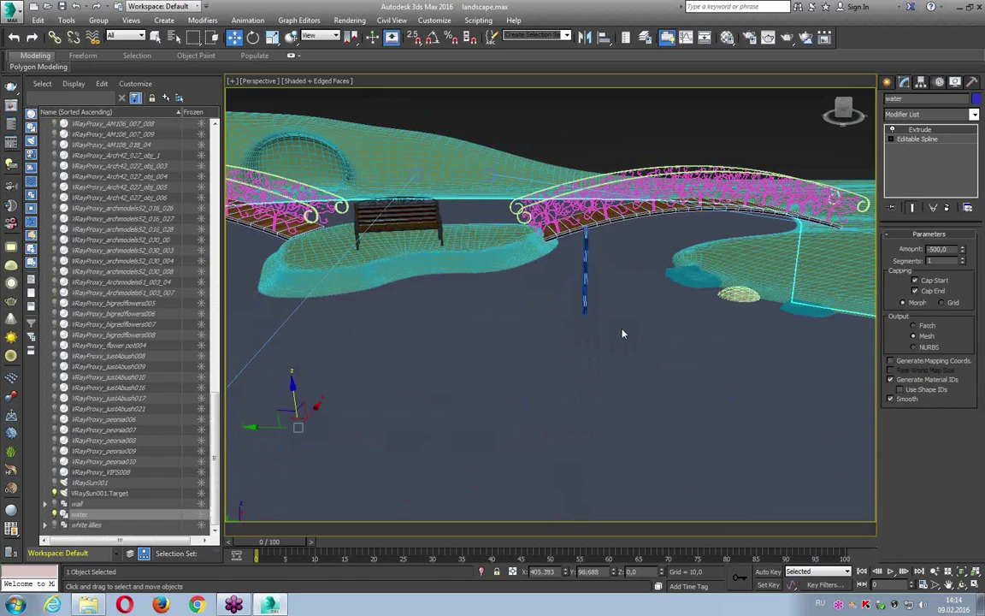
# - Open the water VRayMtl in the Material Editor and bring up V-Ray Adv Render Setup
pyautogui.press('m')
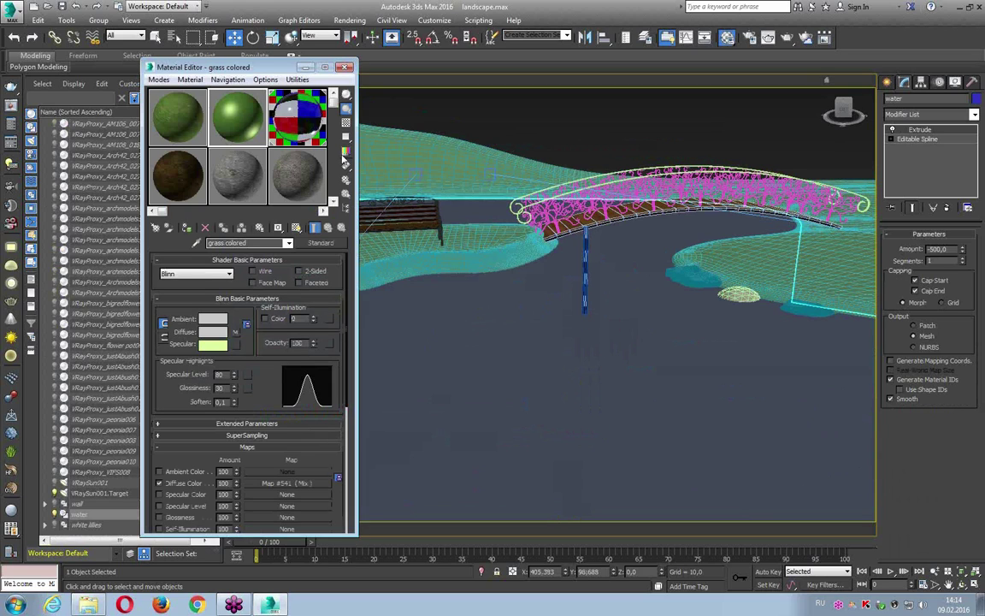
pyautogui.click(287, 121)
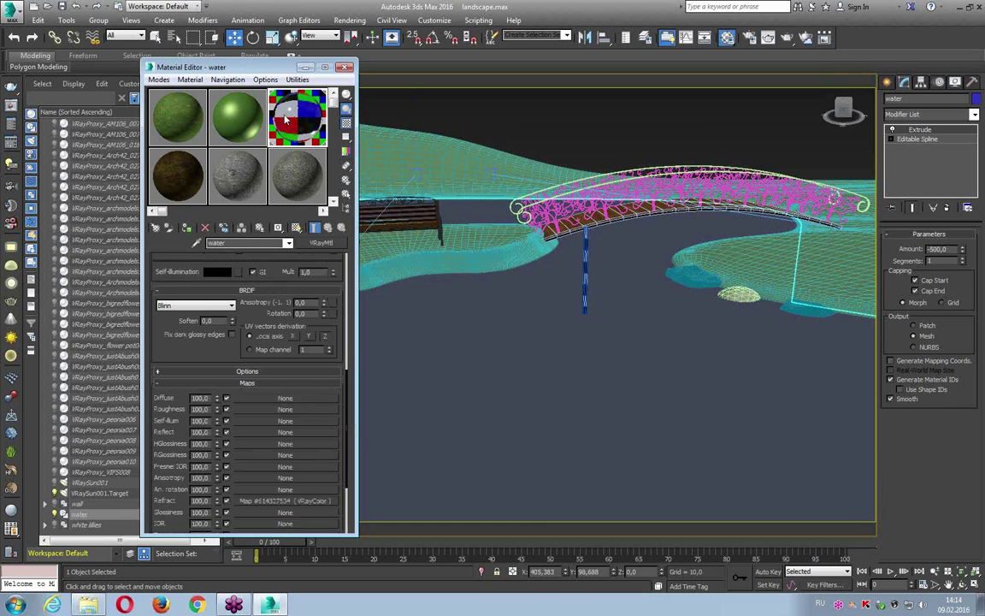
pyautogui.moveTo(243, 67); pyautogui.dragTo(181, 42)
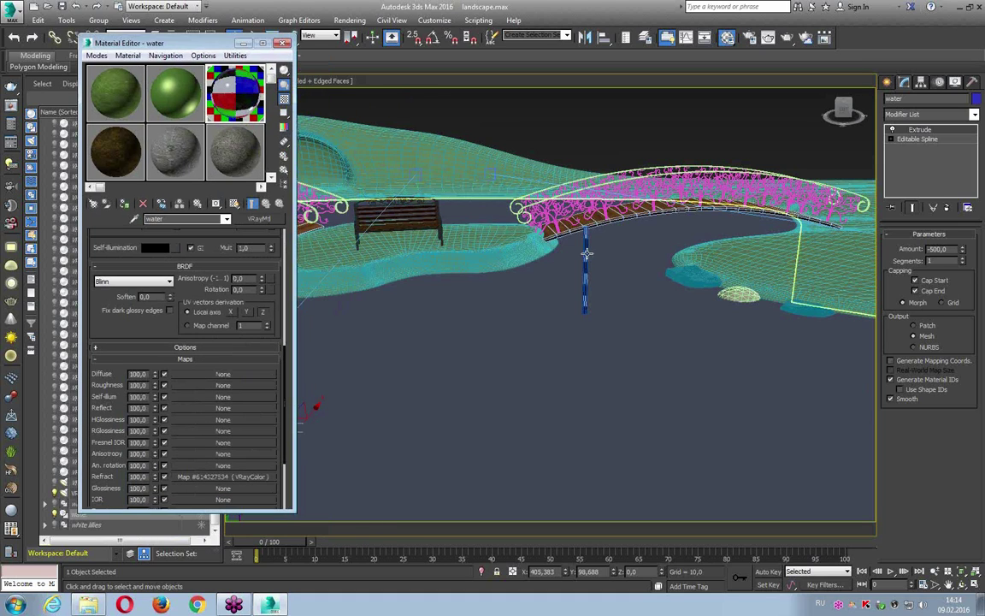
pyautogui.moveTo(586, 253); pyautogui.dragTo(229, 100, button='middle')
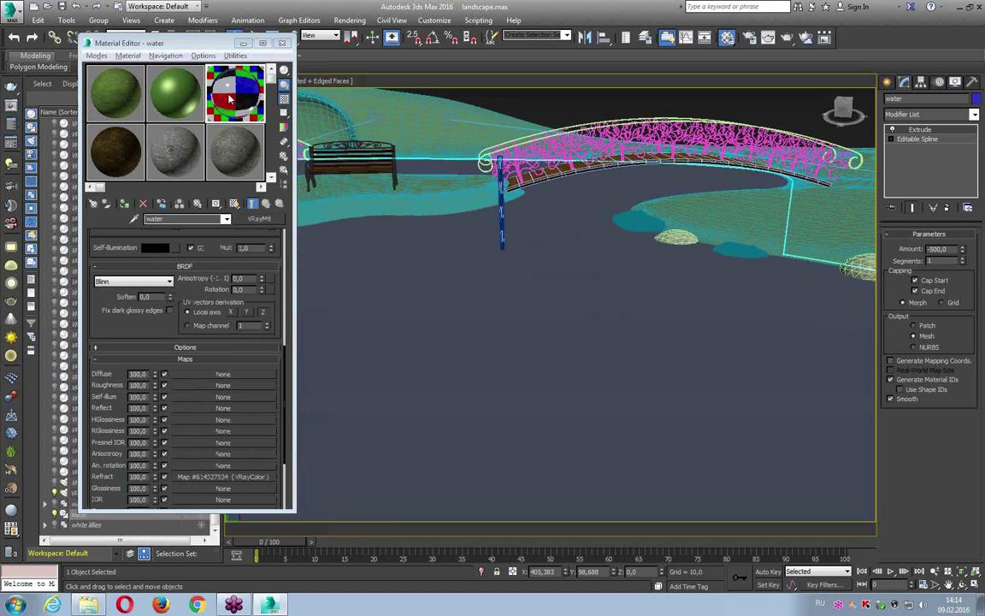
pyautogui.click(750, 38)
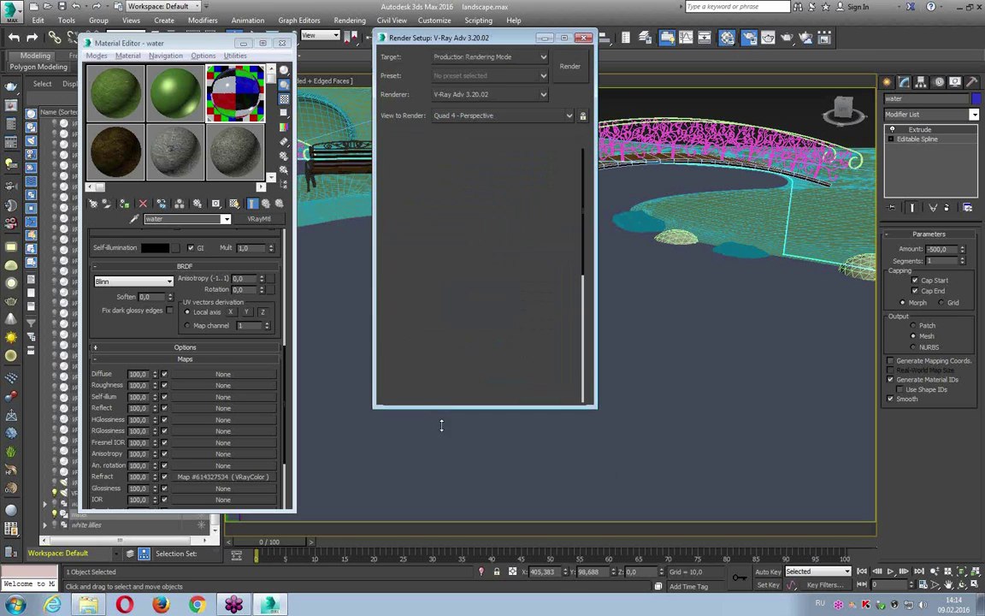
# - Enable Brute force GI in V-Ray Render Setup and render the 1200 x 800 landscape view
pyautogui.moveTo(442, 405); pyautogui.dragTo(442, 500)
pyautogui.click(436, 137)
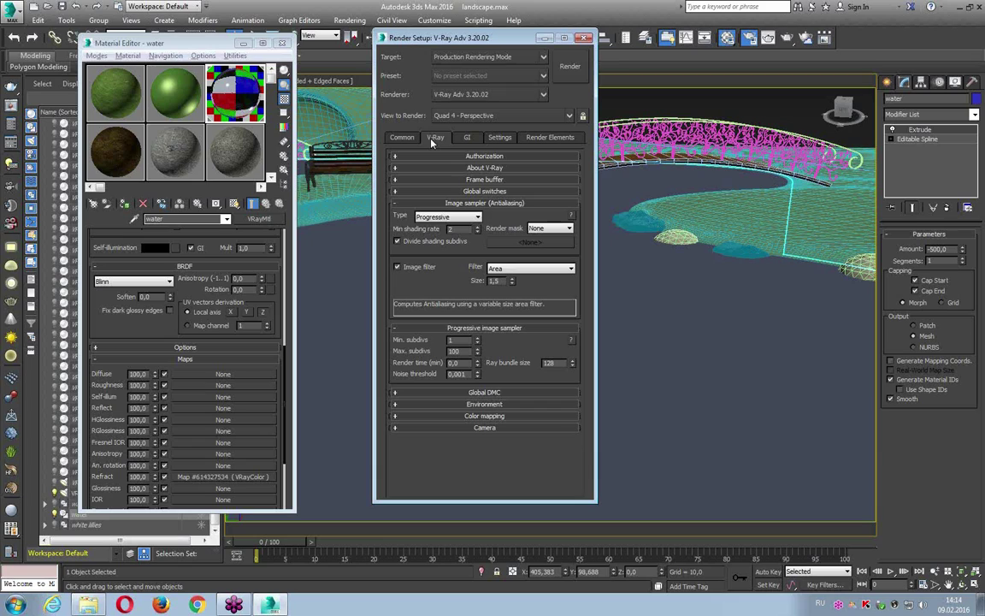
pyautogui.click(467, 140)
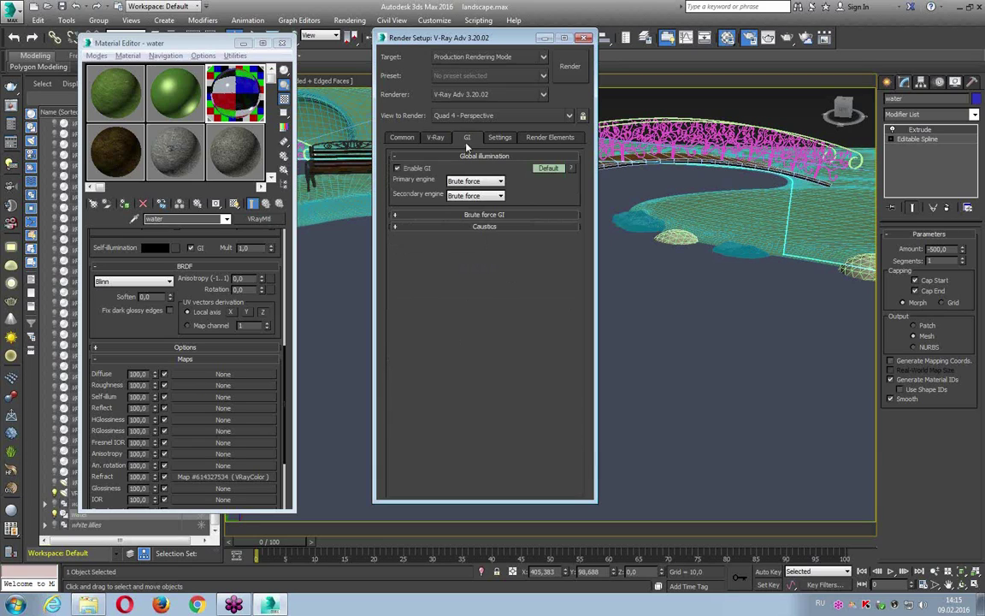
pyautogui.click(397, 169)
pyautogui.click(577, 70)
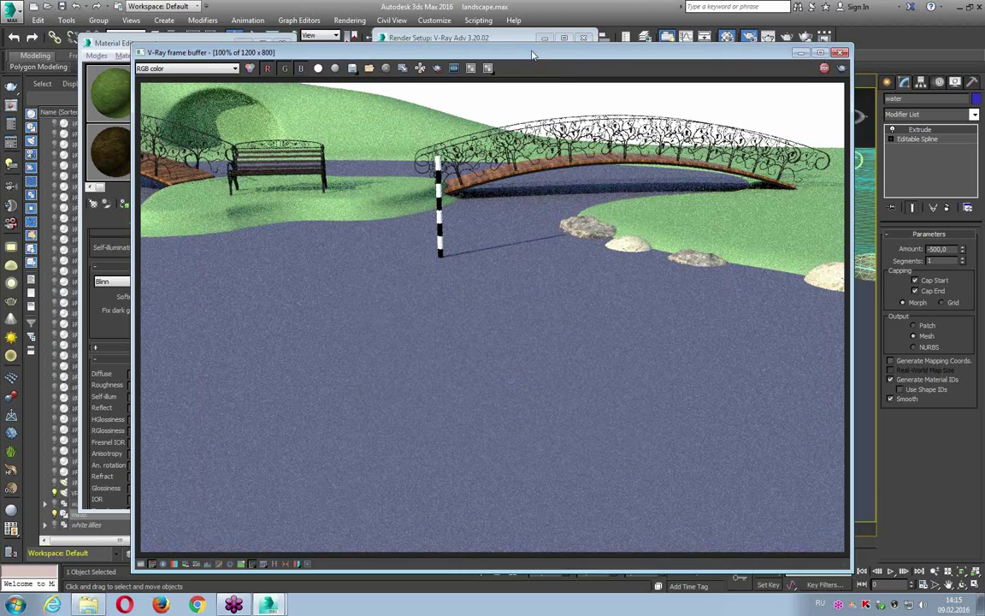
pyautogui.moveTo(528, 55); pyautogui.dragTo(551, 71)
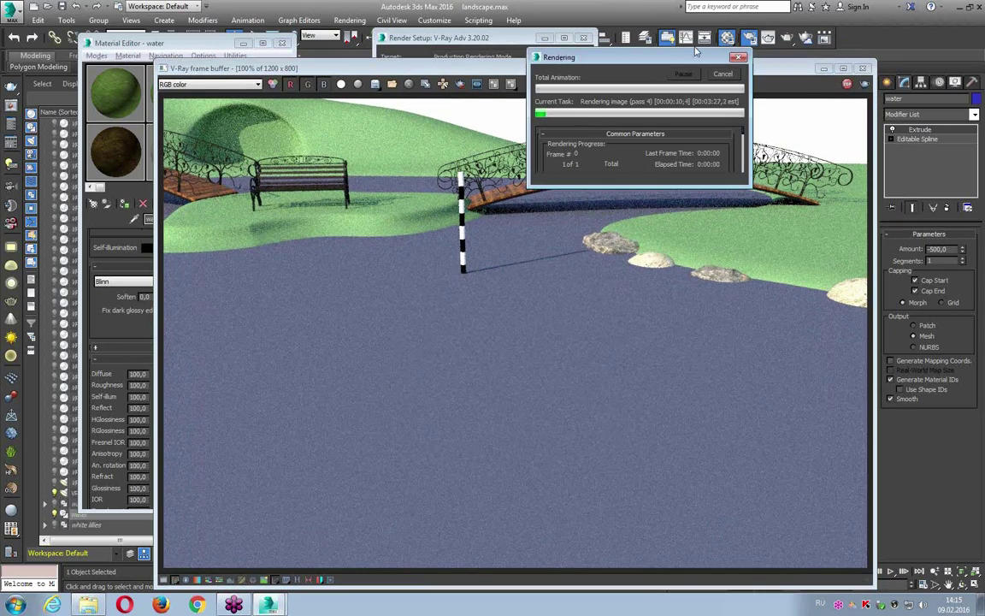
# - Set the V-Ray frame buffer's render history folder to D:\Landscape design
pyautogui.click(296, 580)
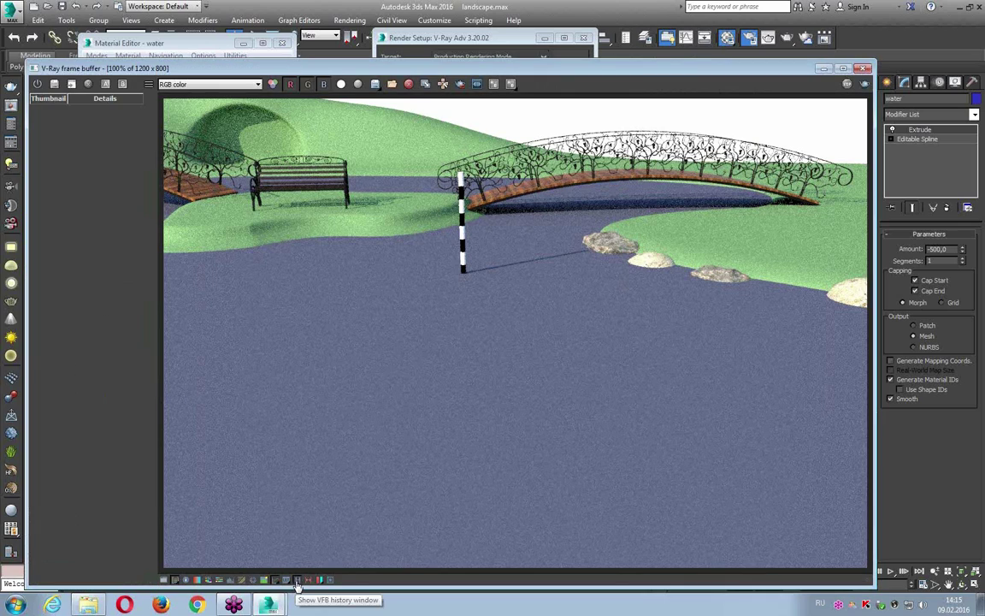
pyautogui.click(51, 86)
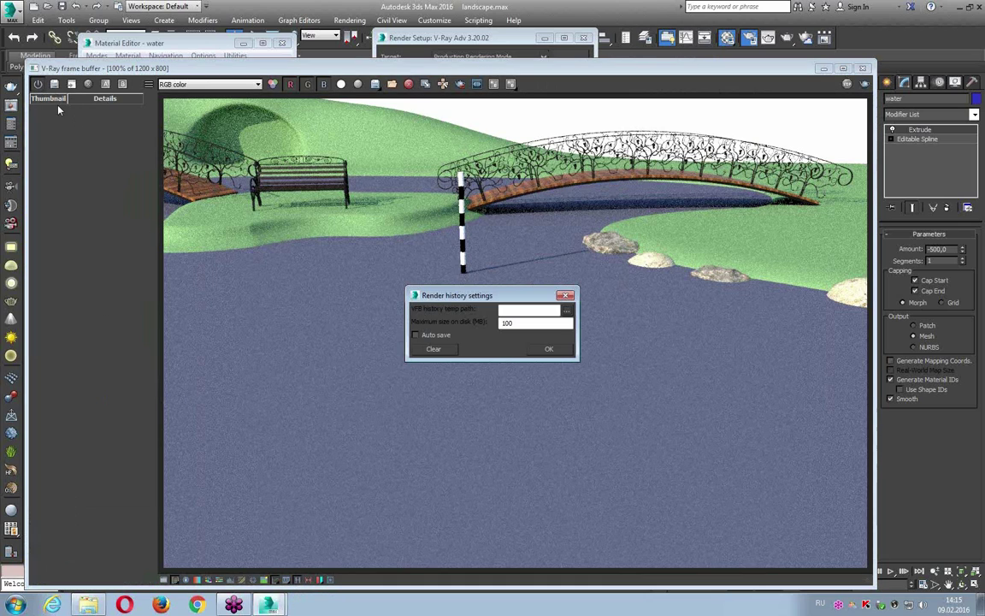
pyautogui.click(566, 310)
pyautogui.click(498, 328)
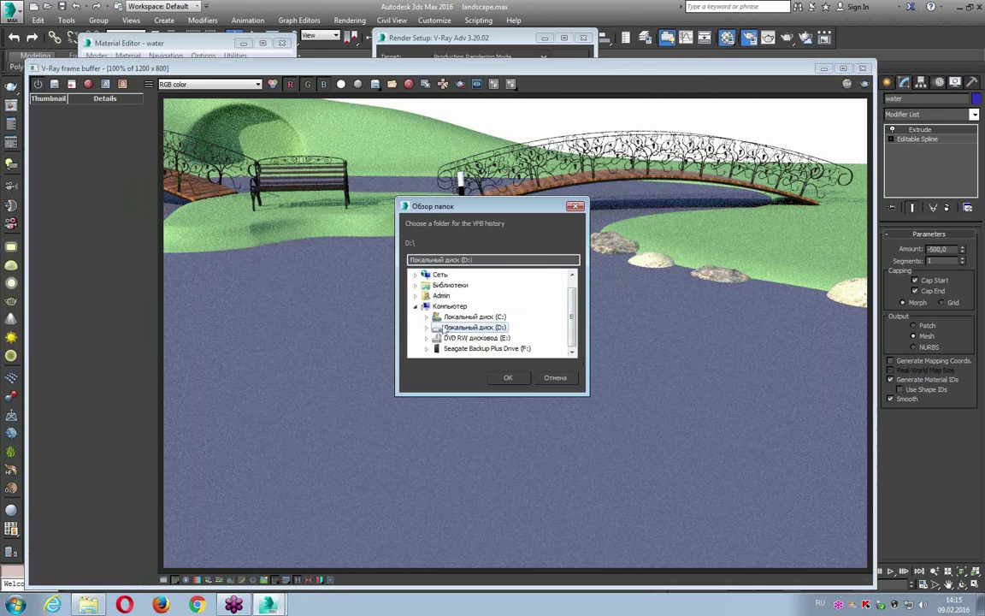
pyautogui.click(426, 328)
pyautogui.moveTo(571, 307)
pyautogui.mouseDown()
pyautogui.moveTo(571, 318)
pyautogui.moveTo(571, 283)
pyautogui.mouseUp()
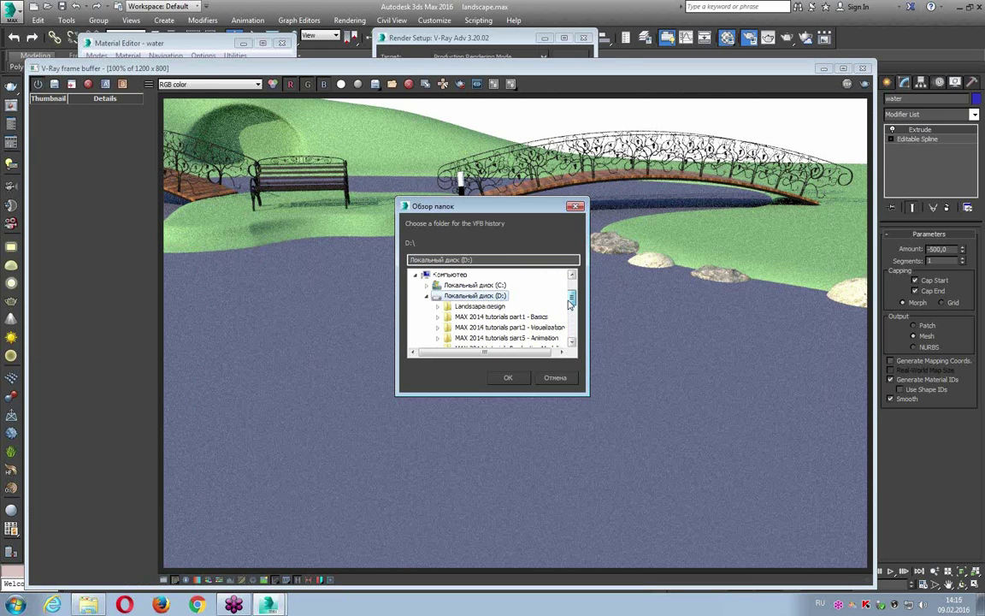
pyautogui.click(479, 306)
pyautogui.click(517, 381)
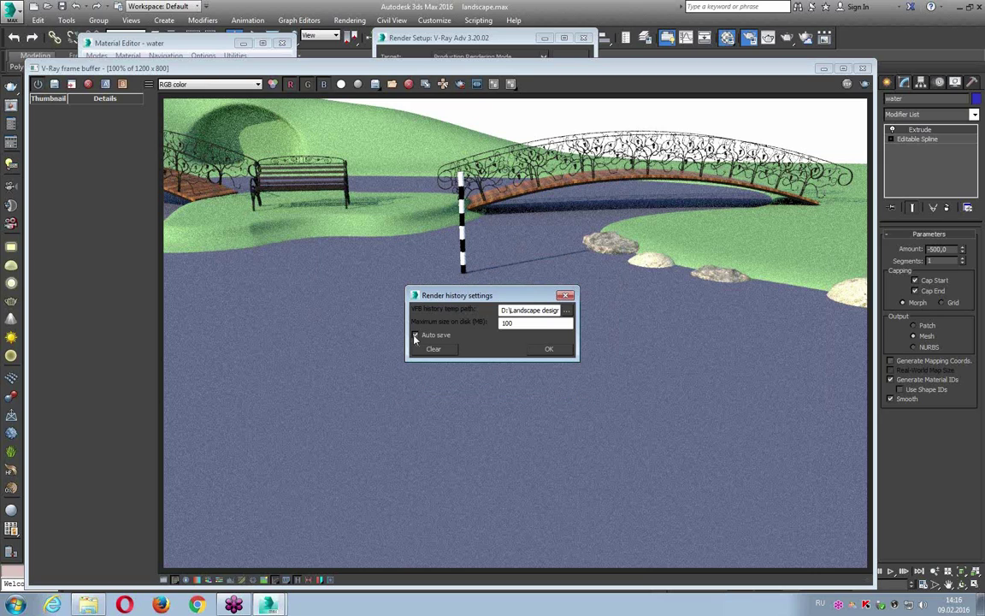
# - Limit render history to 1000 MB, clear the old history, and close the frame buffer
pyautogui.click(520, 324)
pyautogui.write('0')
pyautogui.click(440, 350)
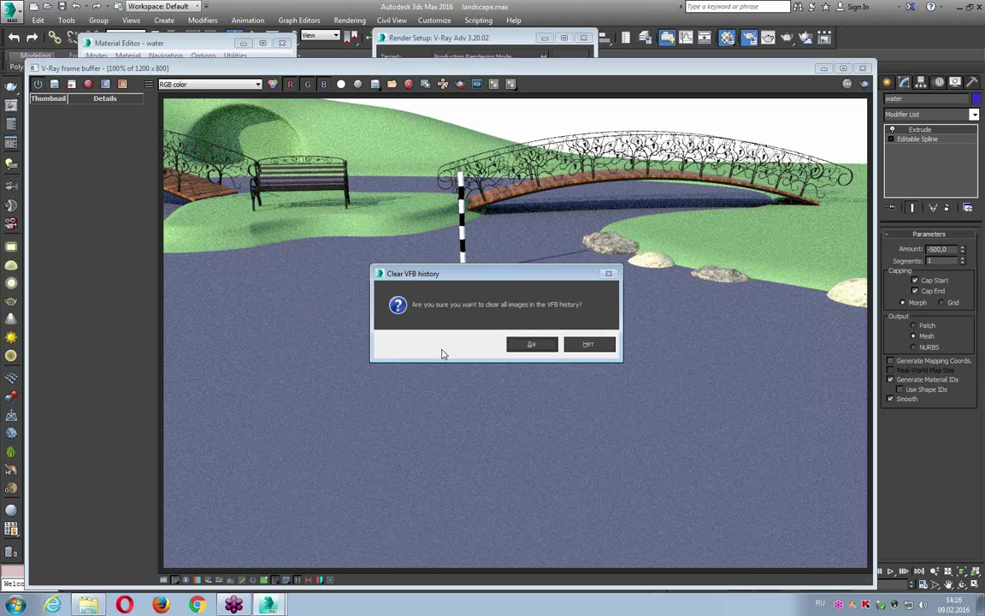
pyautogui.click(520, 344)
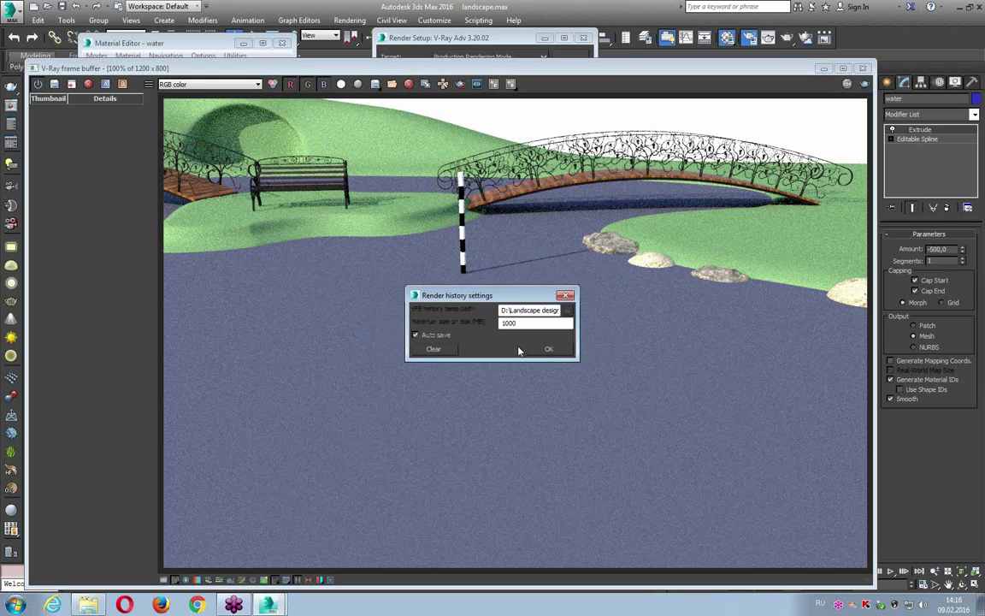
pyautogui.click(547, 350)
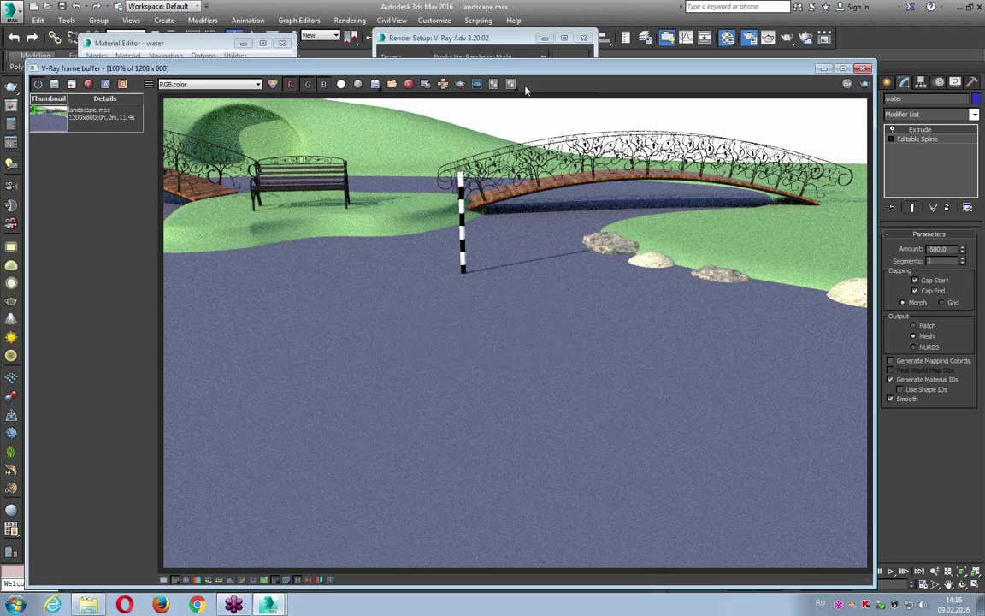
pyautogui.click(865, 68)
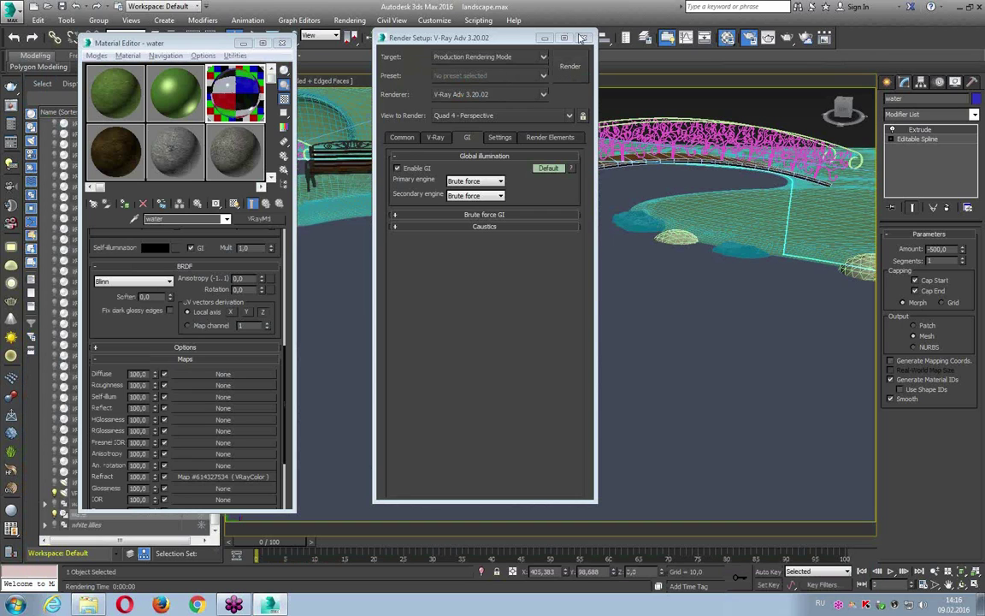
# - Close Render Setup, reselect the water surface, and assign the water material to it
pyautogui.click(582, 38)
pyautogui.click(603, 107)
pyautogui.click(566, 204)
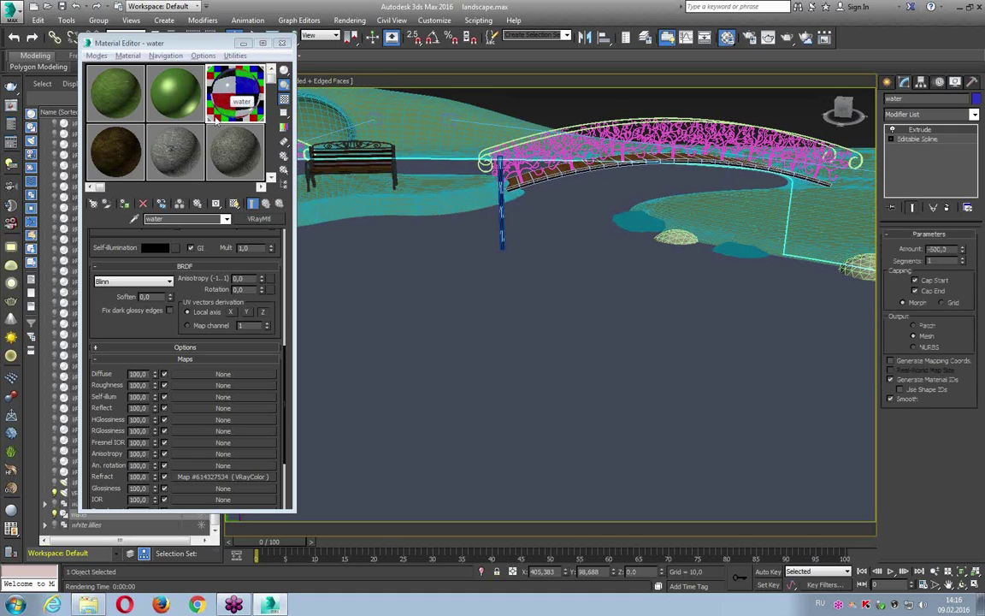
pyautogui.click(124, 203)
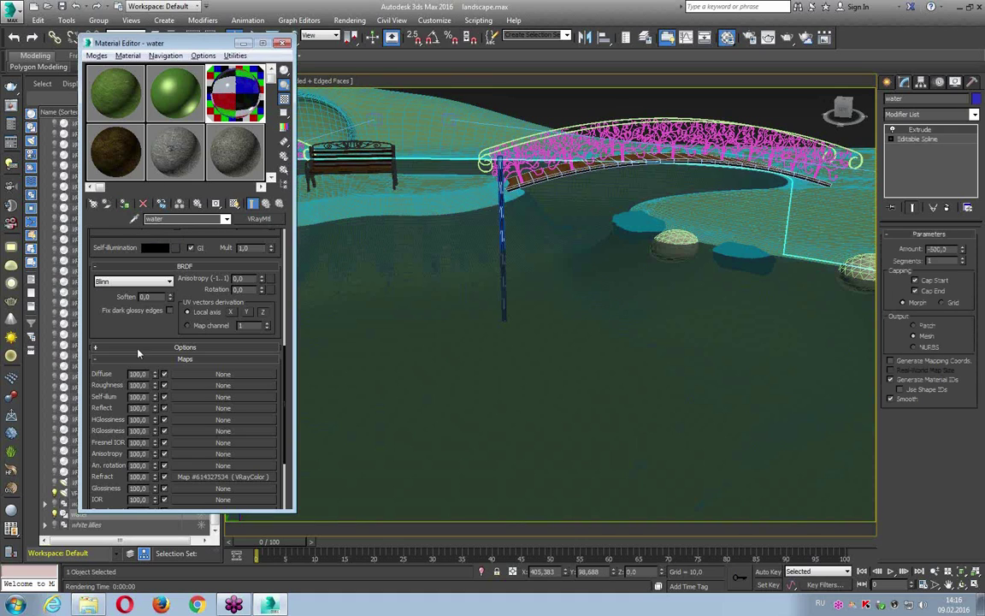
pyautogui.scroll(2, 142, 402)
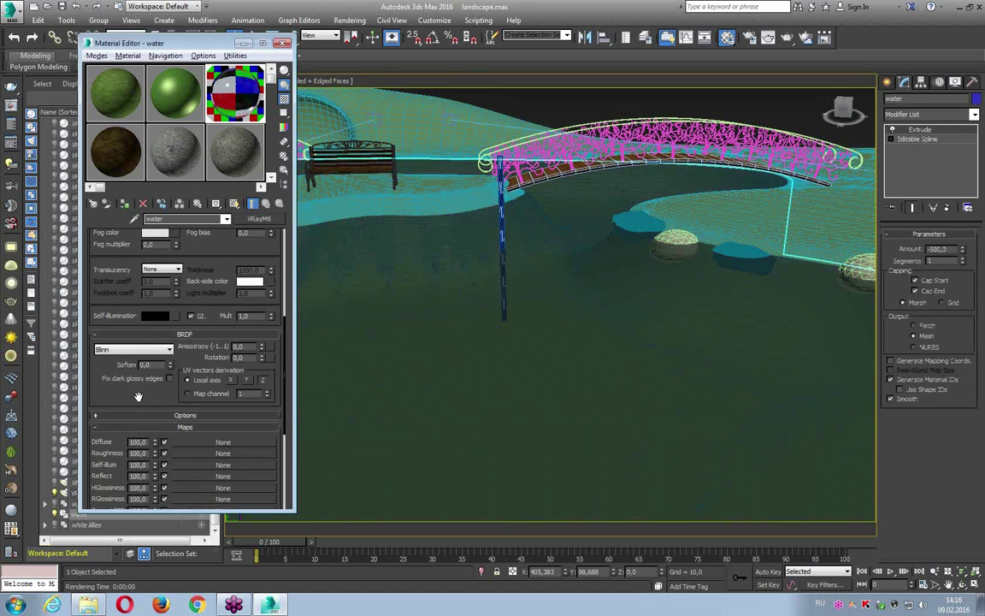
pyautogui.moveTo(572, 254)
pyautogui.keyDown('alt'); pyautogui.mouseDown(button='middle')
pyautogui.moveTo(533, 253)
pyautogui.moveTo(567, 247)
pyautogui.moveTo(469, 213)
pyautogui.mouseUp(button='middle'); pyautogui.keyUp('alt')
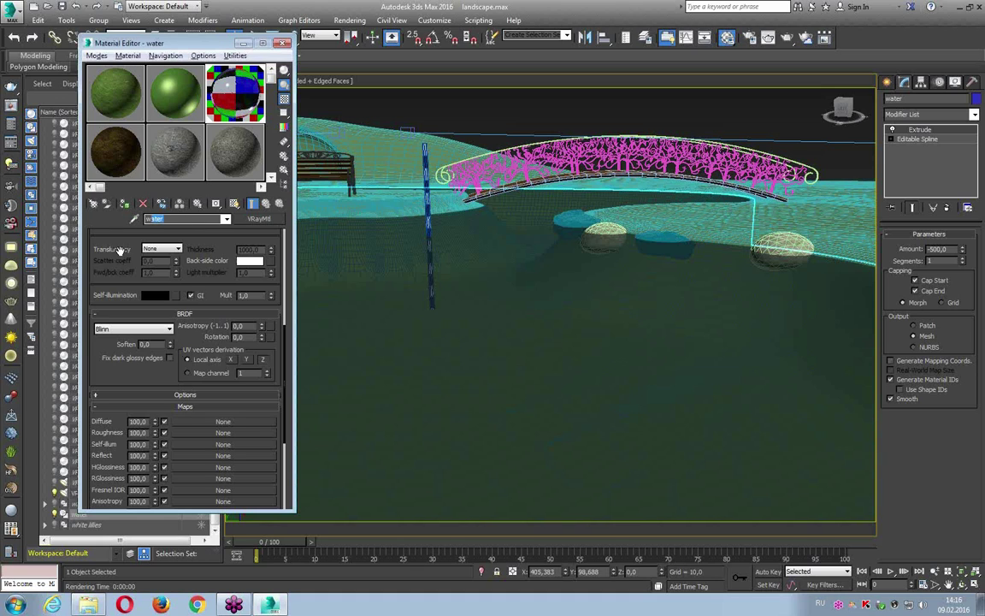
pyautogui.scroll(3, 108, 255)
pyautogui.scroll(3, 98, 286)
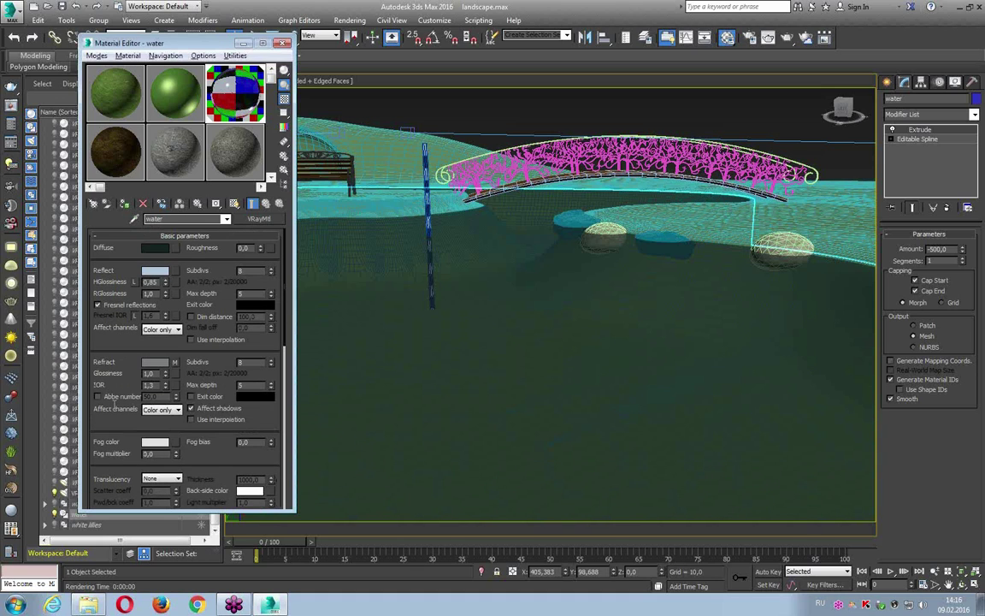
# - Lower the water's Reflect colour Value from 185 to 150 (RGB 94, 118, 150)
pyautogui.click(155, 250)
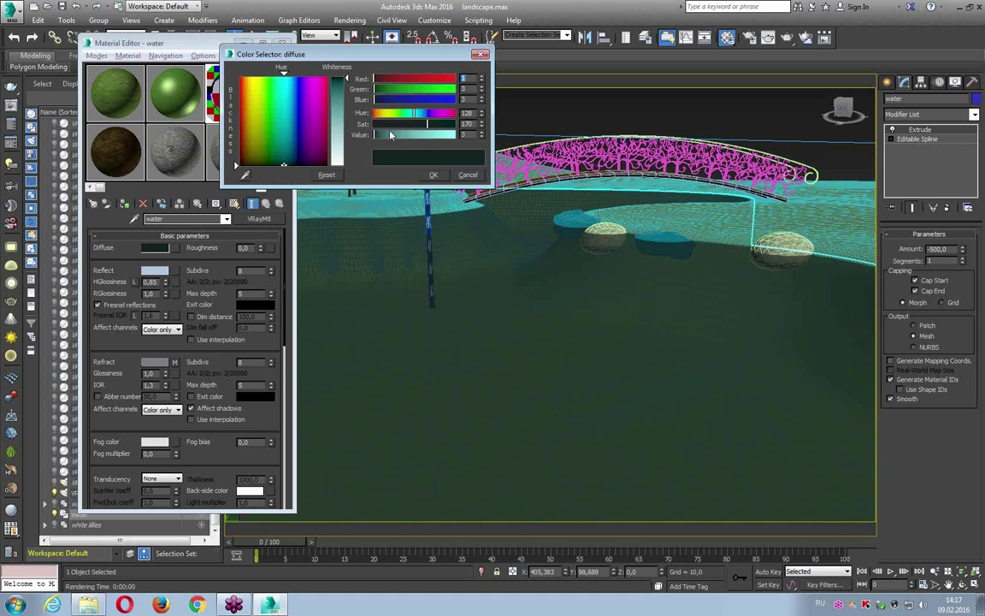
pyautogui.press('Return')
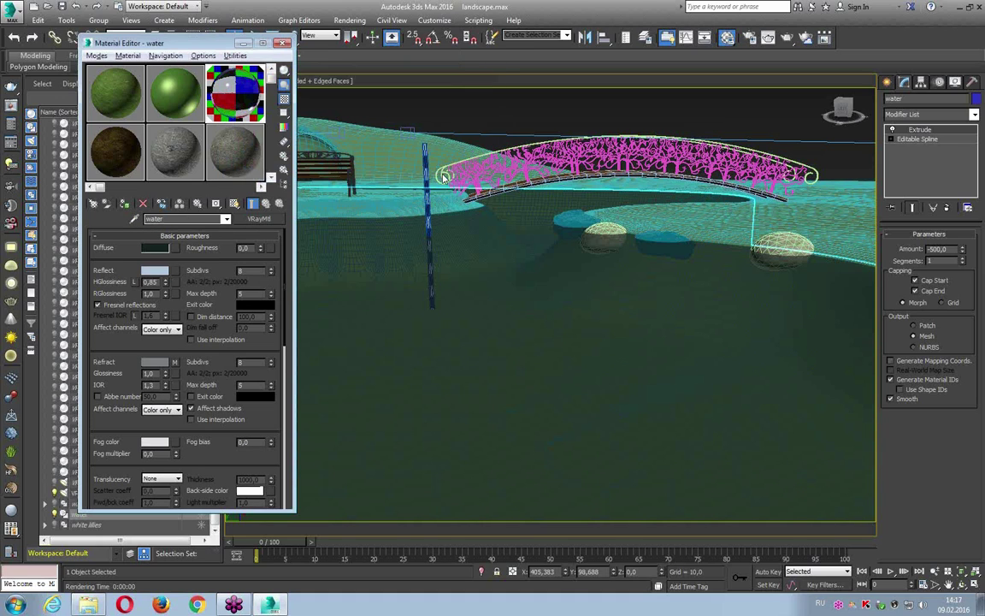
pyautogui.click(155, 270)
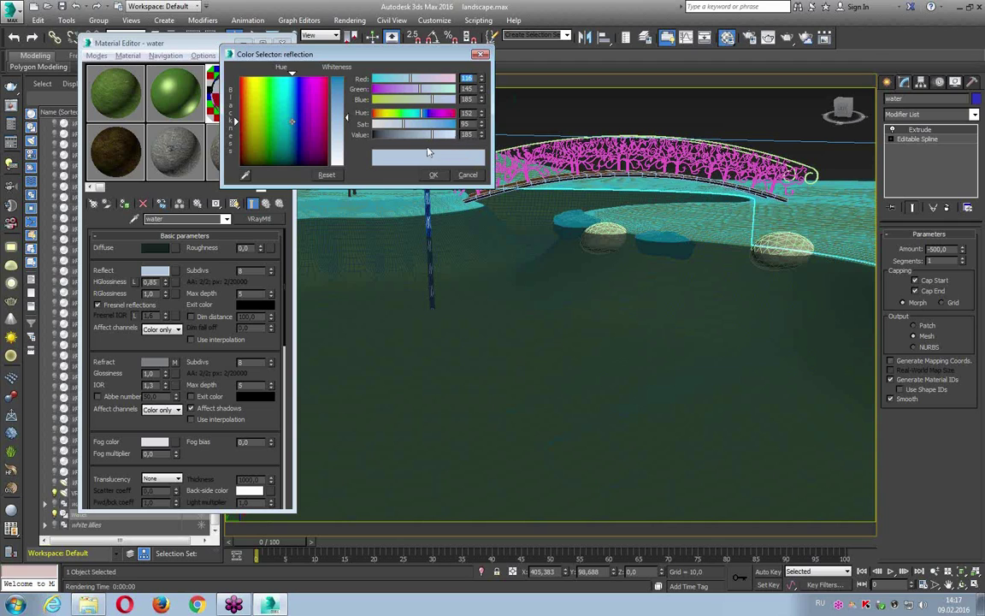
pyautogui.moveTo(426, 137); pyautogui.dragTo(419, 137)
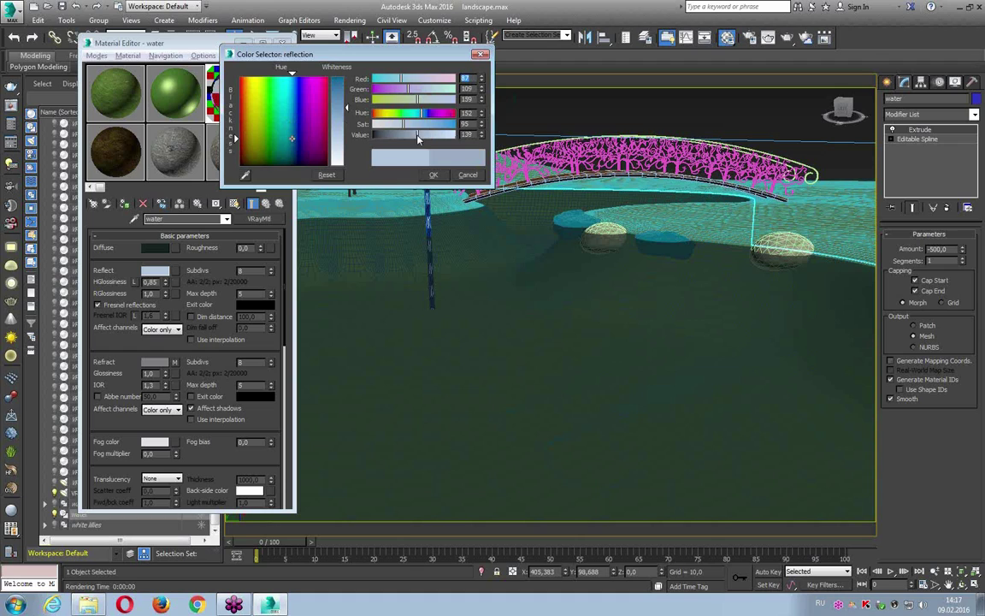
pyautogui.click(437, 177)
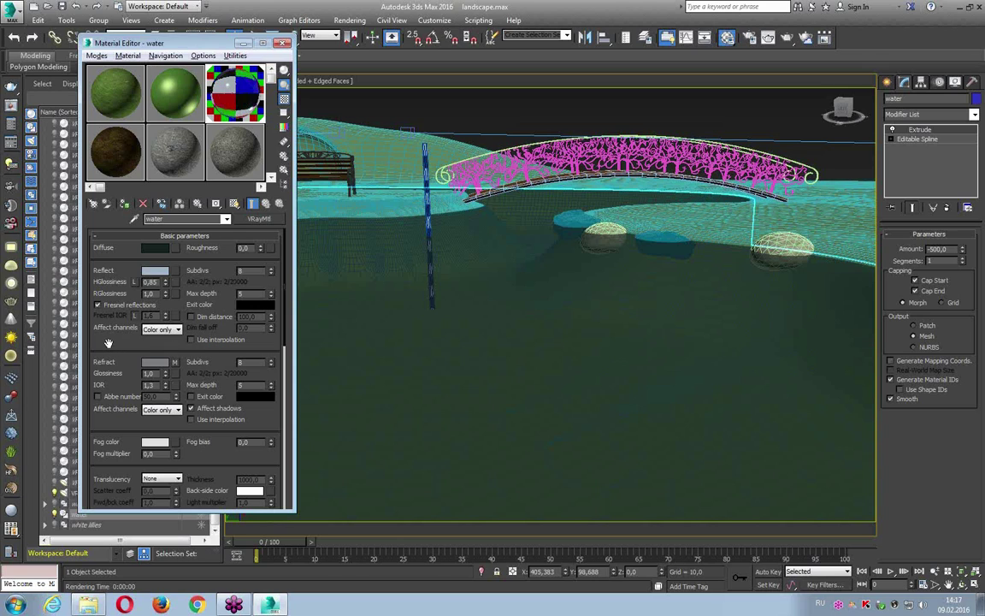
pyautogui.moveTo(113, 341); pyautogui.dragTo(103, 285)
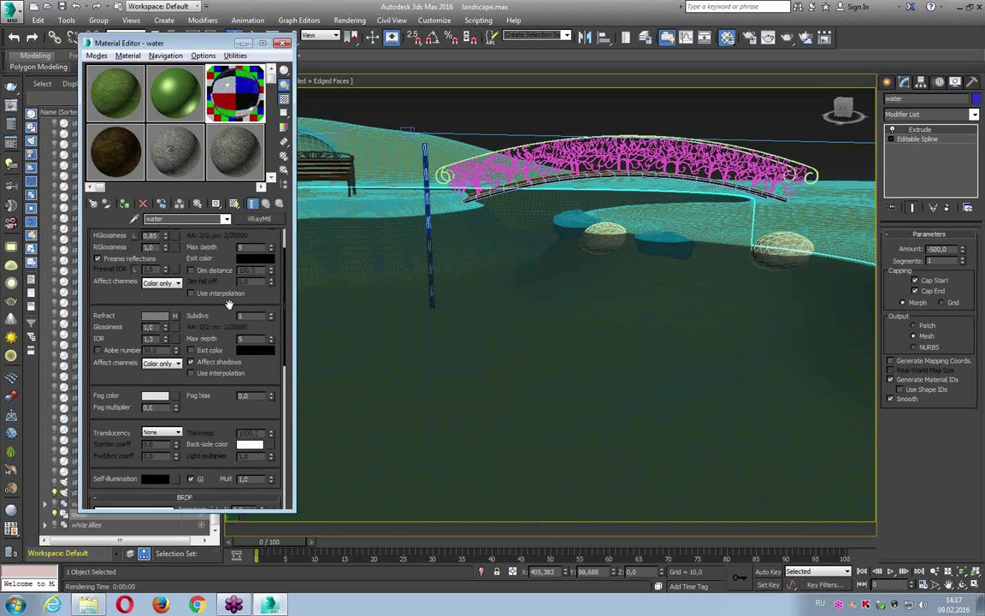
pyautogui.click(175, 317)
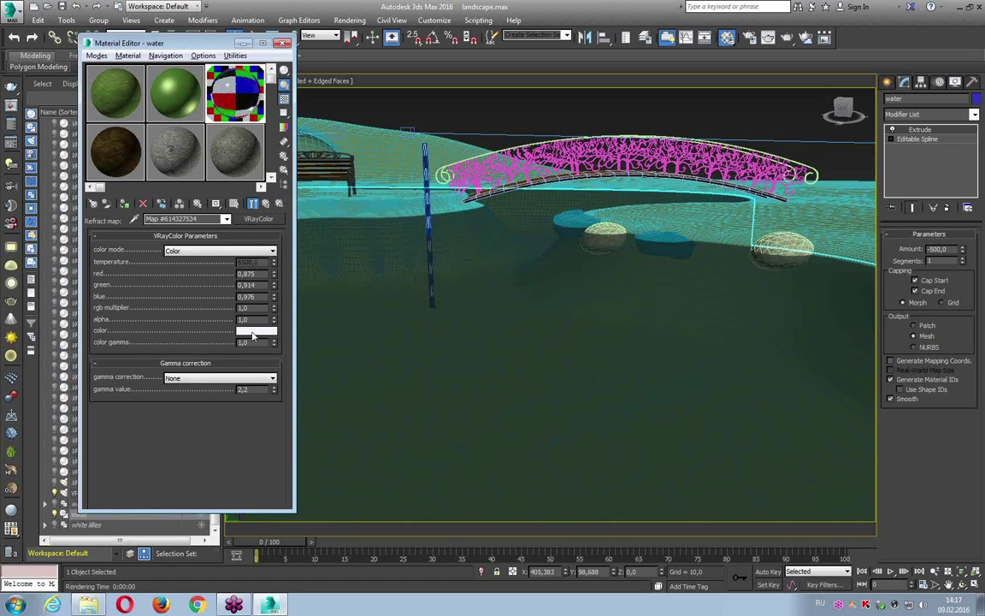
pyautogui.click(255, 331)
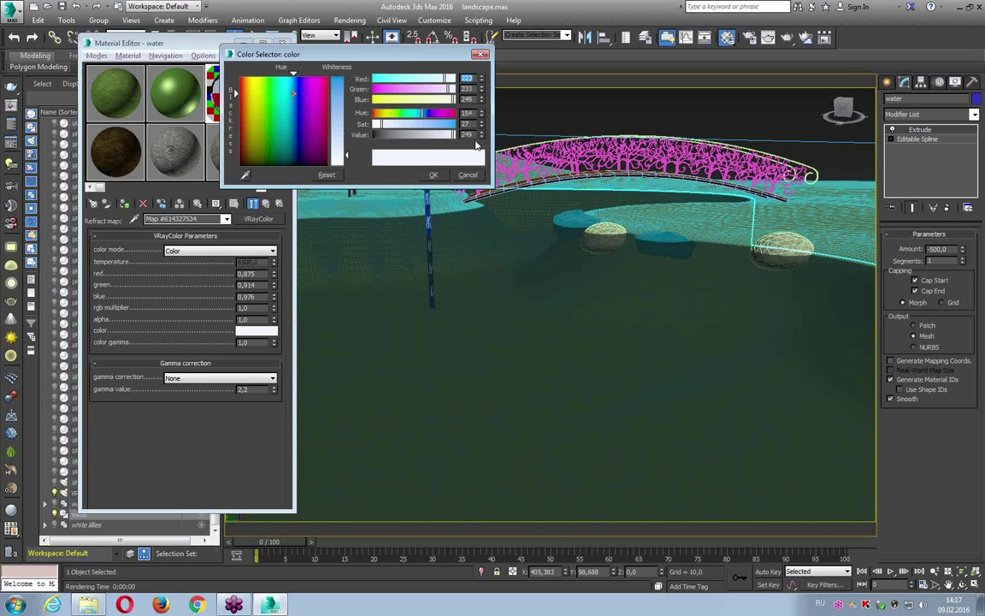
pyautogui.click(433, 174)
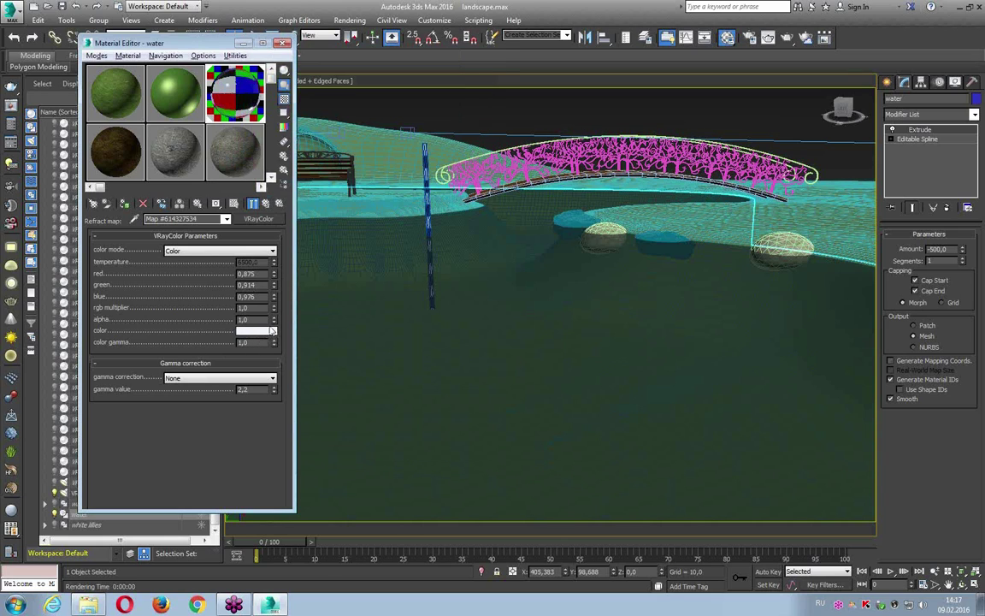
pyautogui.click(266, 204)
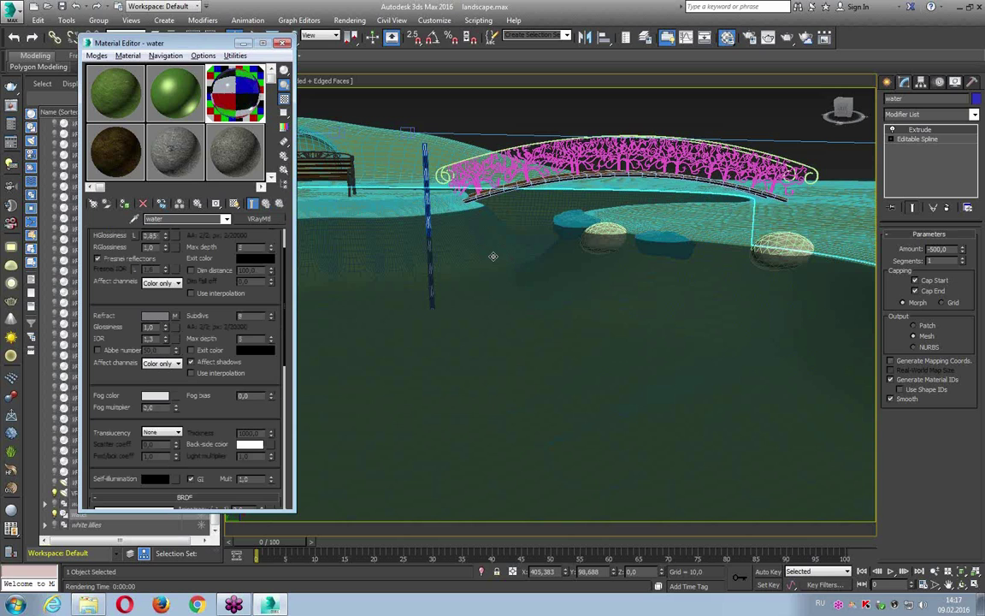
# - Lower the Refract colour's Value and raise its Saturation to a deep blue
pyautogui.click(155, 316)
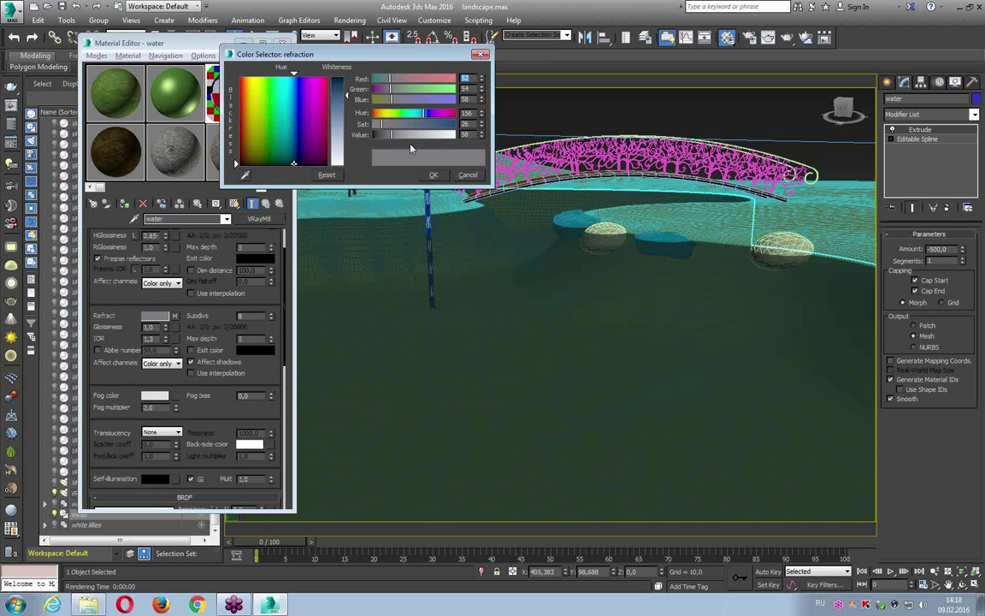
pyautogui.moveTo(393, 137); pyautogui.dragTo(454, 135)
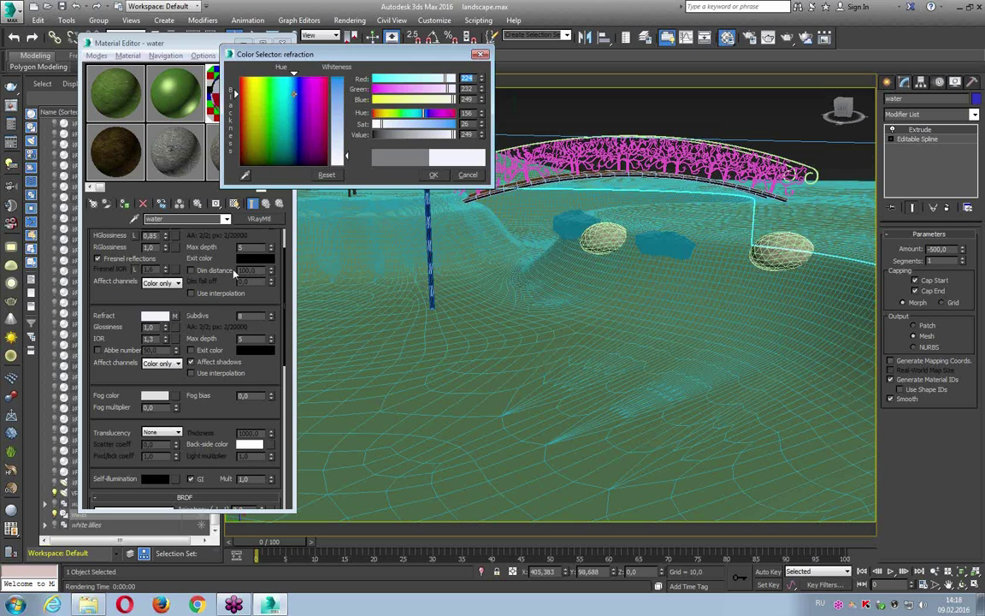
pyautogui.moveTo(411, 134); pyautogui.dragTo(393, 139)
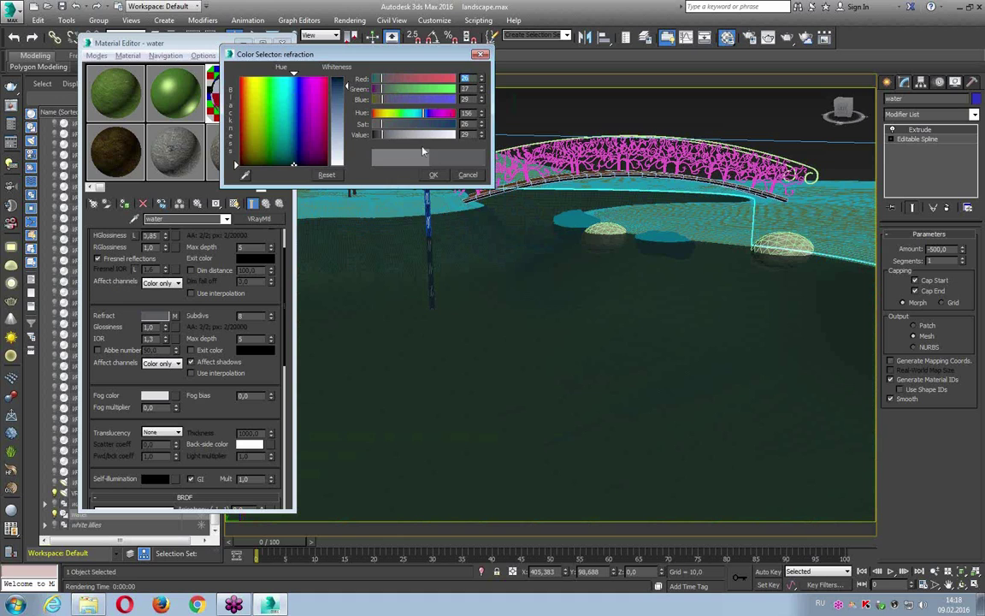
pyautogui.moveTo(383, 124); pyautogui.dragTo(427, 151)
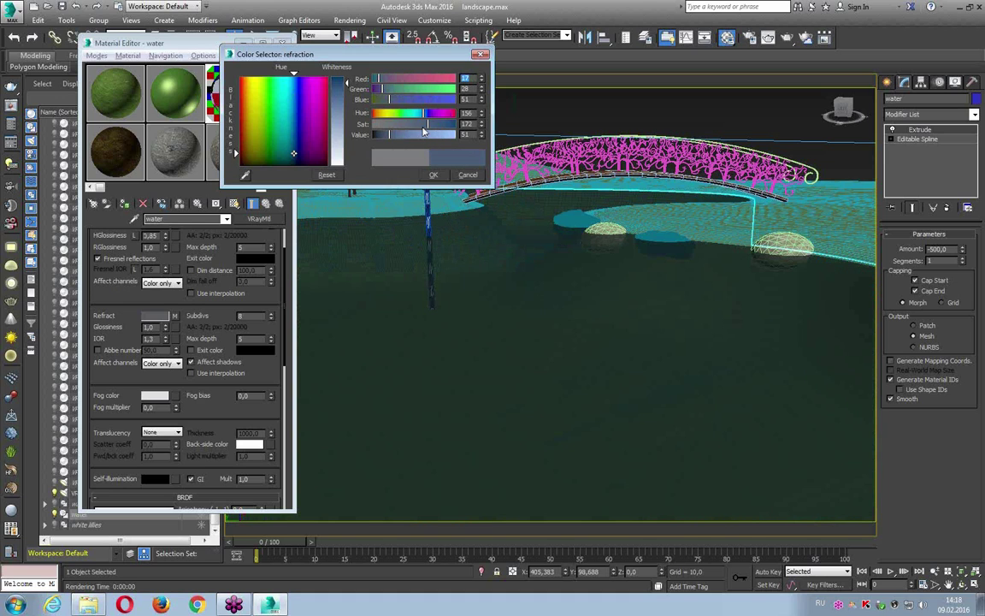
pyautogui.click(436, 175)
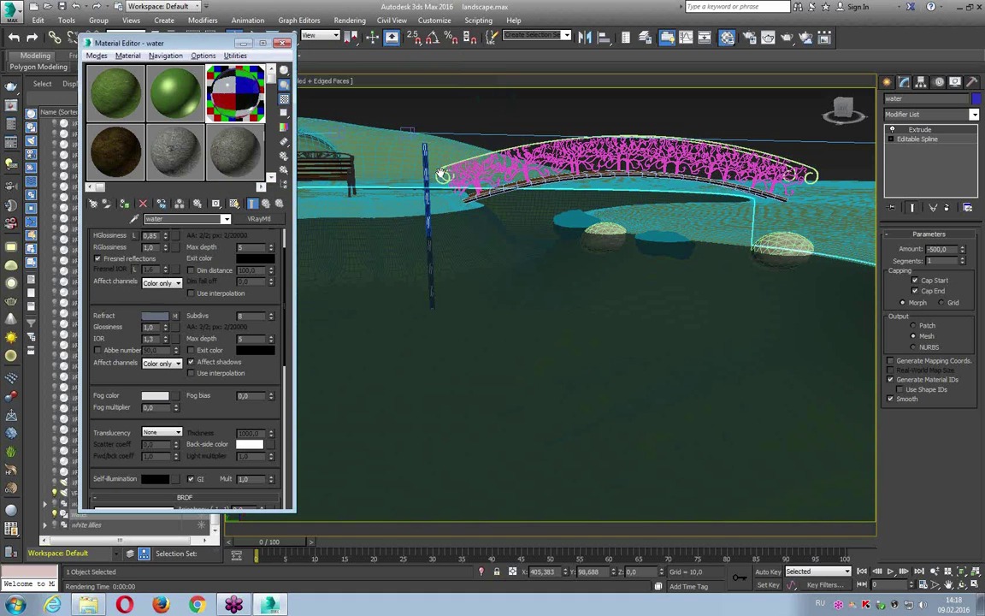
pyautogui.click(174, 316)
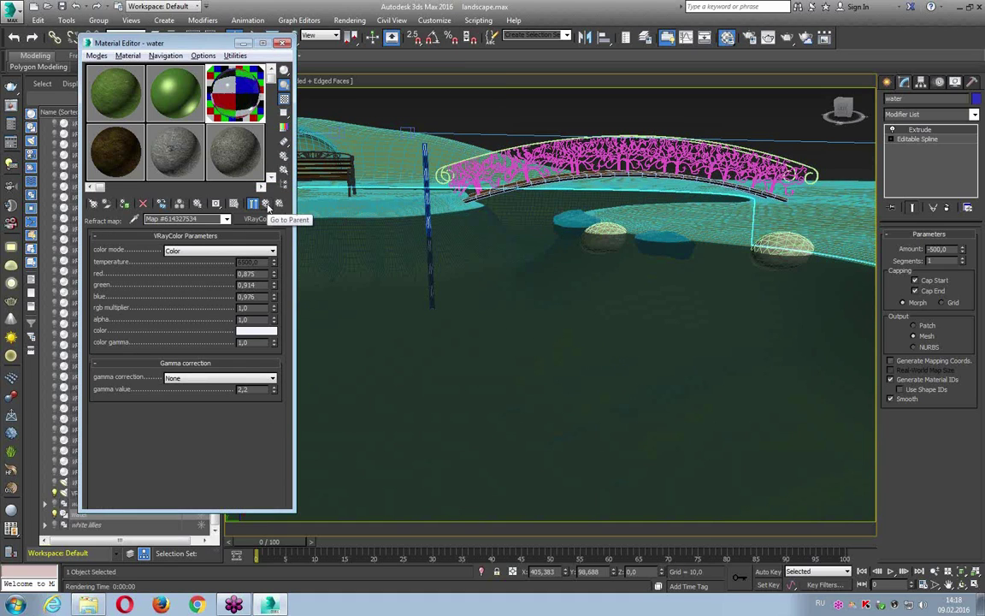
# - Return to the water material's Maps and open an enlarged sample preview beside the editor
pyautogui.click(267, 204)
pyautogui.scroll(-5, 226, 413)
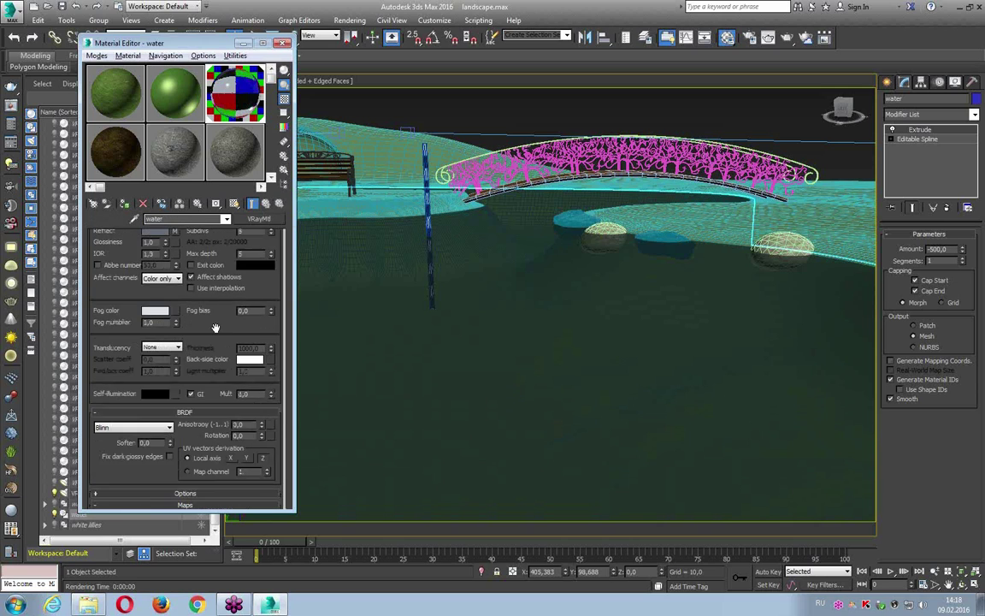
pyautogui.scroll(-5, 154, 402)
pyautogui.scroll(-2, 101, 408)
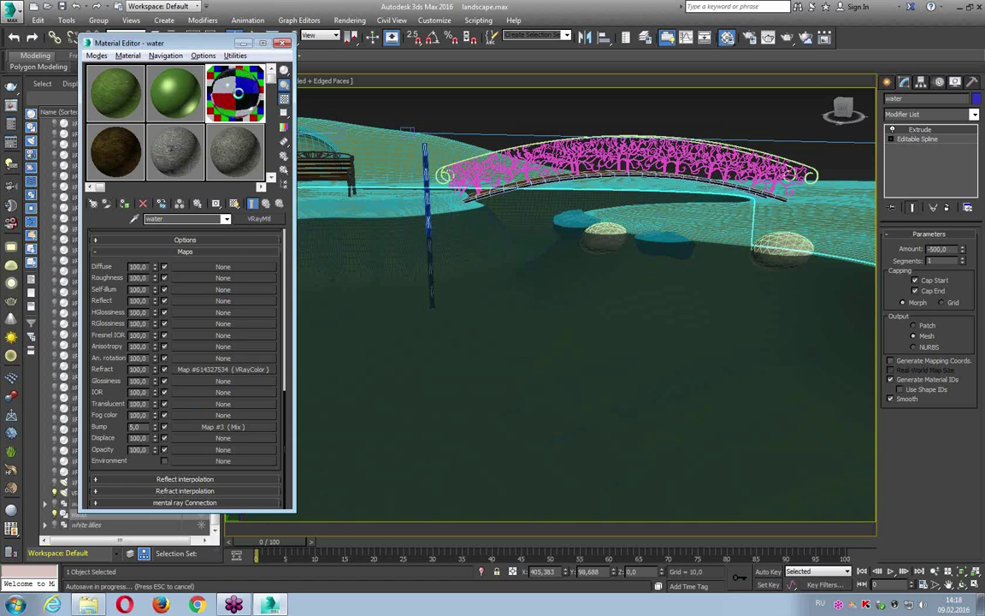
pyautogui.doubleClick(216, 87)
pyautogui.moveTo(200, 68); pyautogui.dragTo(446, 50)
pyautogui.moveTo(435, 146); pyautogui.dragTo(565, 311)
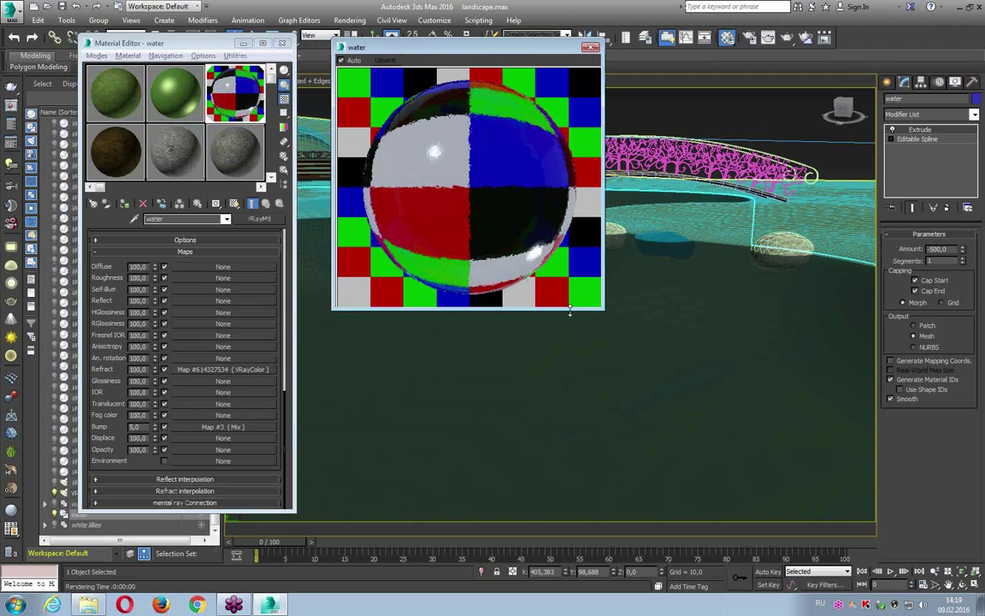
# - Inspect the bump's Mix map (Mix Amount 40) and its Waves and Noise sub-maps
pyautogui.click(189, 382)
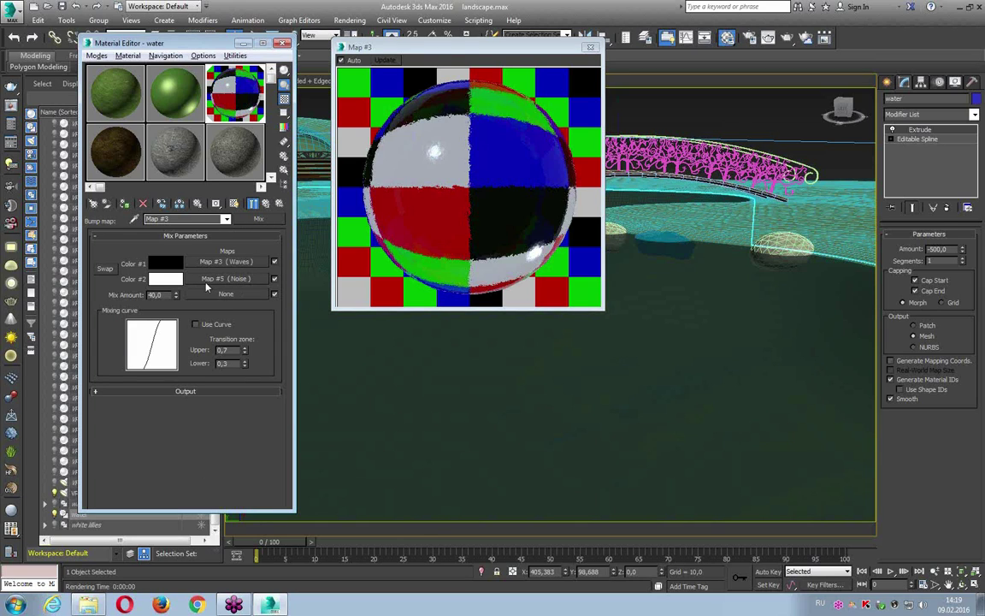
pyautogui.doubleClick(162, 295)
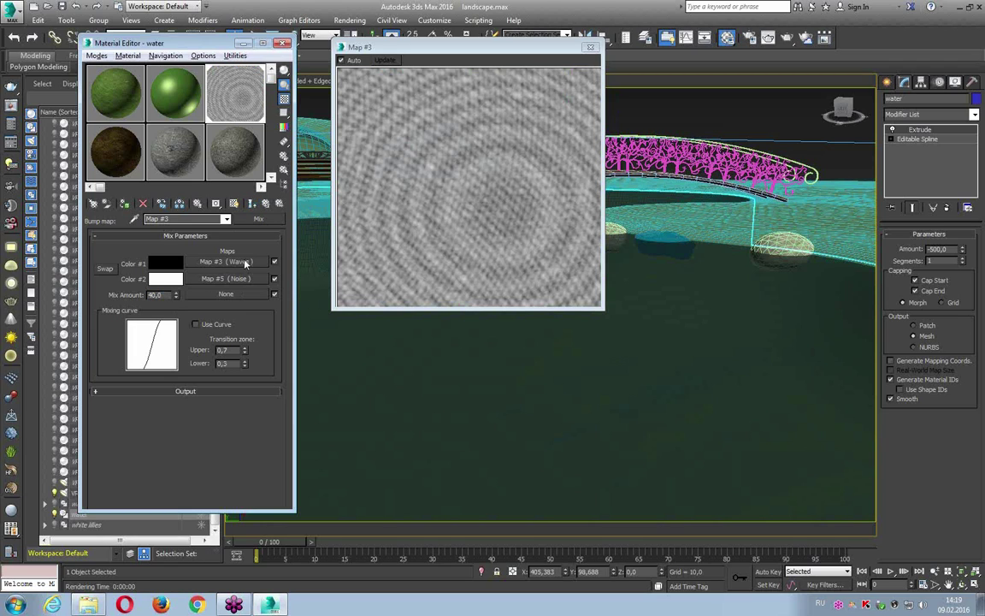
pyautogui.click(227, 261)
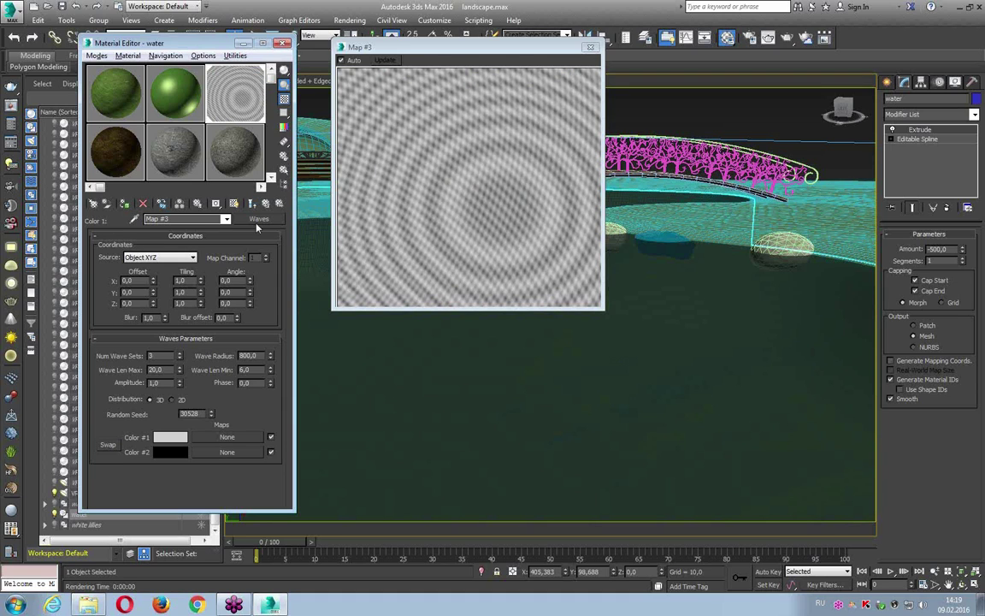
pyautogui.click(266, 202)
pyautogui.click(227, 280)
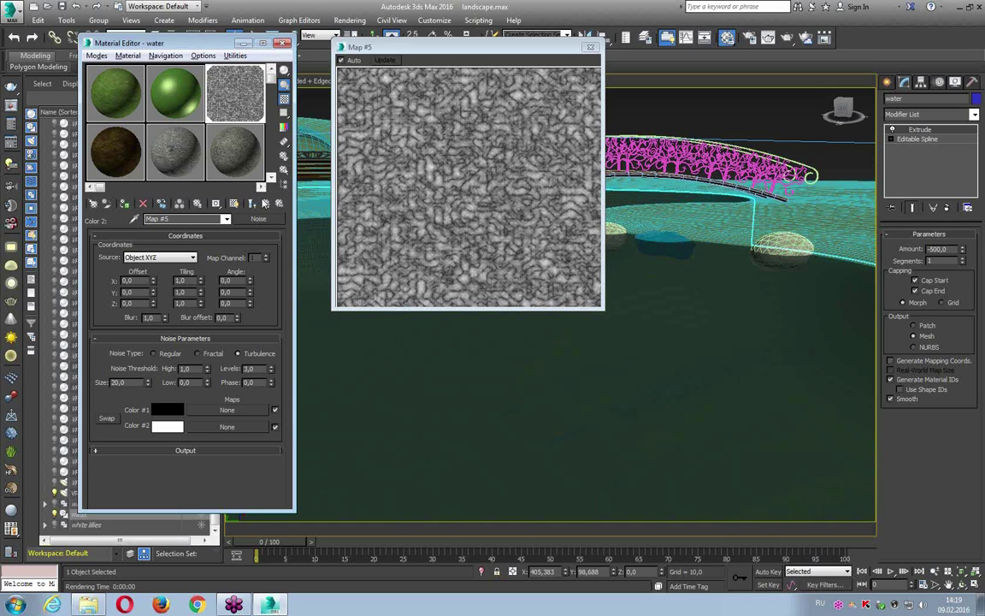
pyautogui.click(266, 202)
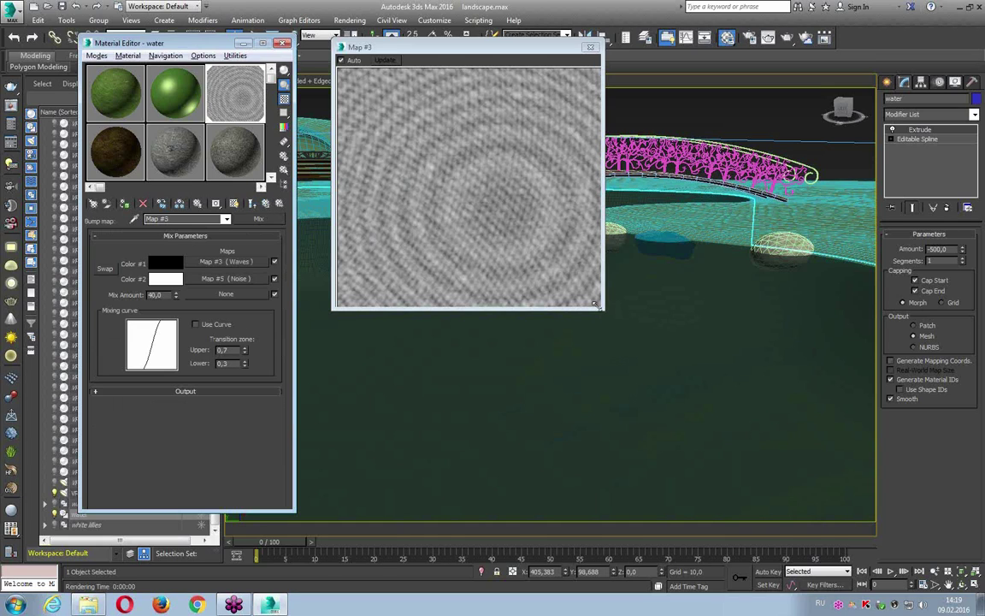
# - Resize the magnified preview and switch it to show the whole material's end result
pyautogui.moveTo(603, 308); pyautogui.dragTo(795, 506)
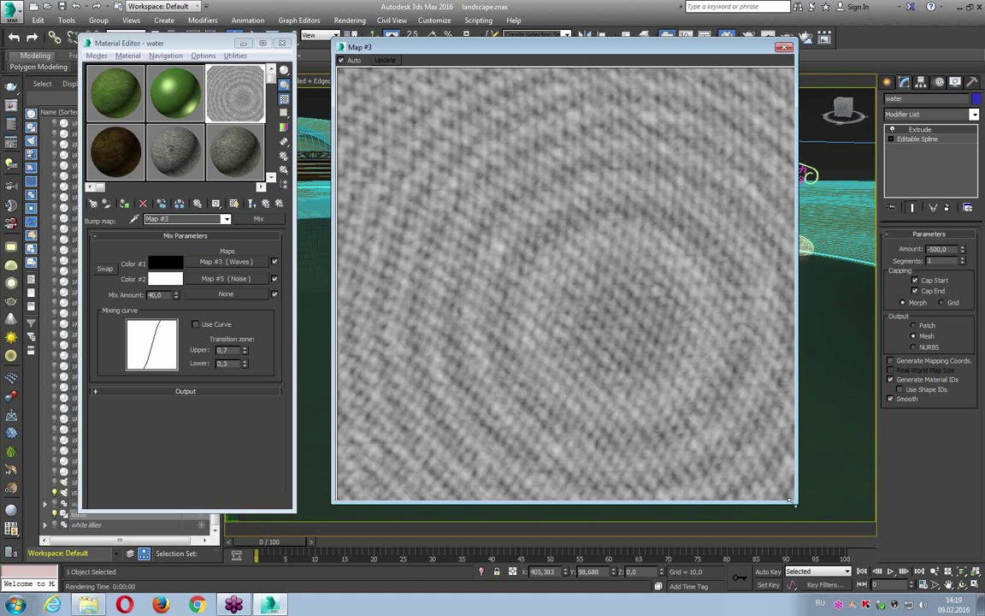
pyautogui.moveTo(793, 503); pyautogui.dragTo(508, 225)
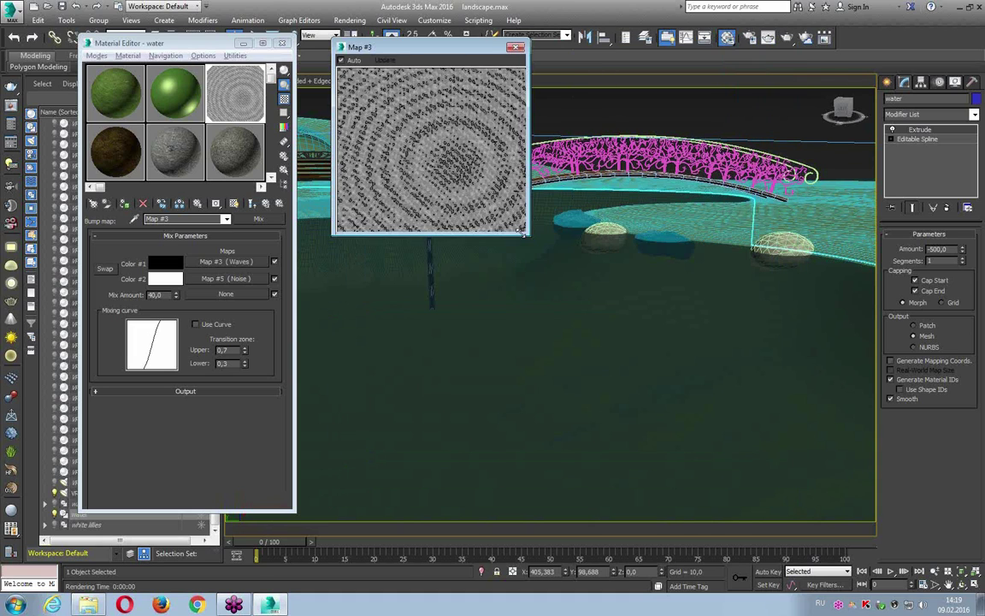
pyautogui.click(254, 202)
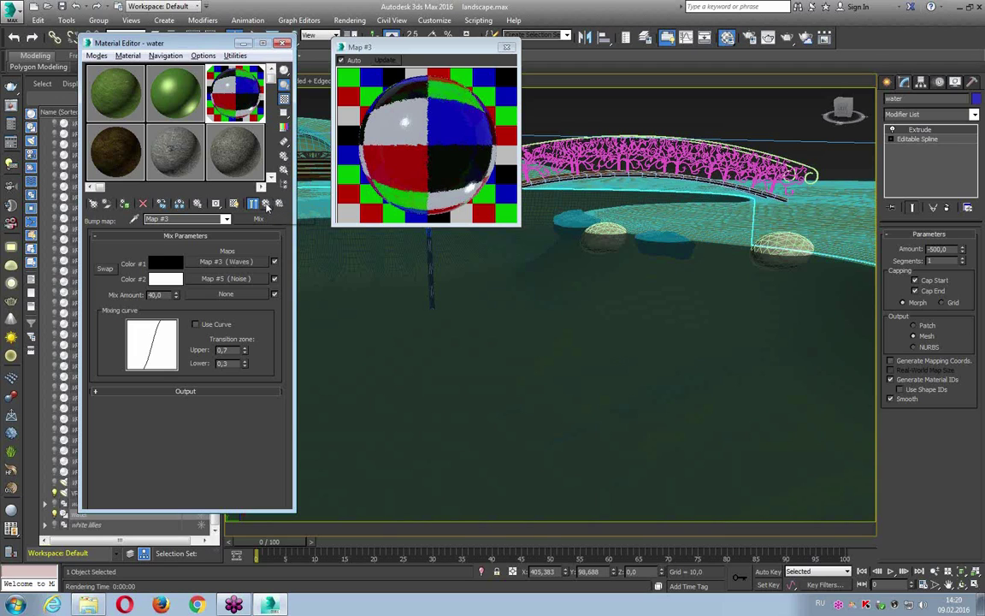
pyautogui.click(266, 206)
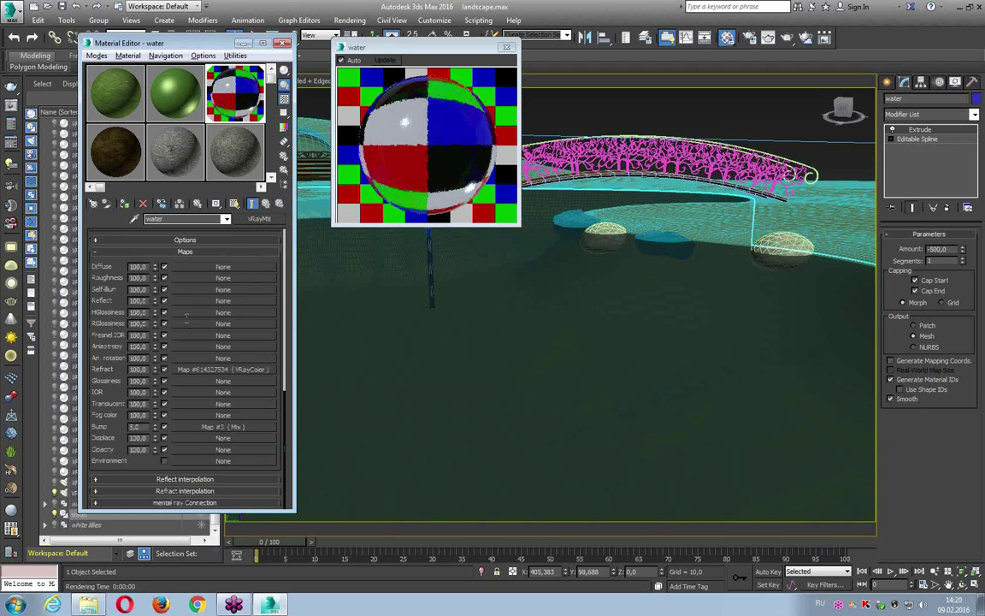
pyautogui.scroll(3, 99, 254)
pyautogui.scroll(10, 127, 280)
pyautogui.scroll(2, 122, 316)
pyautogui.scroll(2, 122, 315)
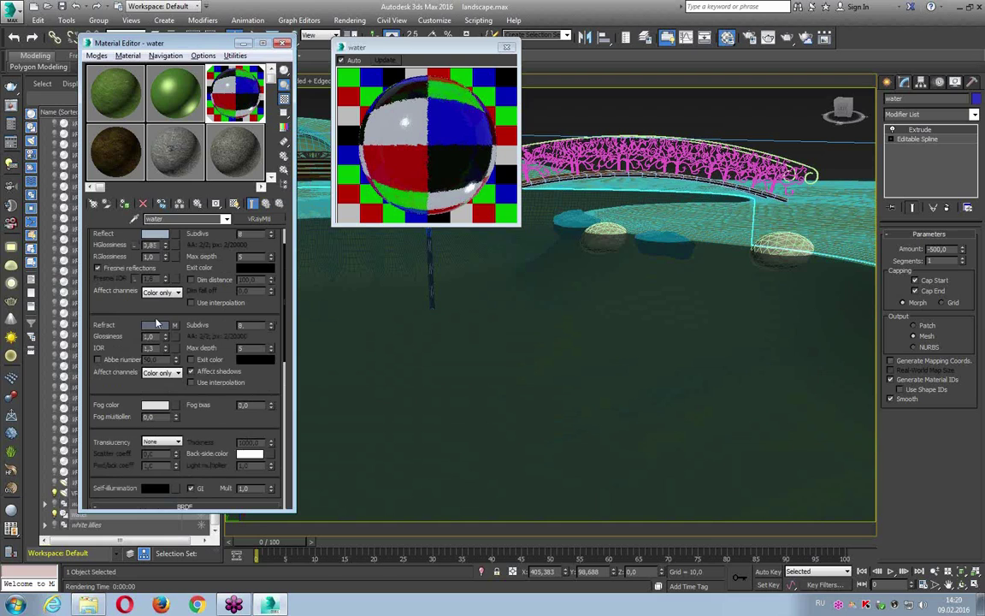
pyautogui.click(171, 298)
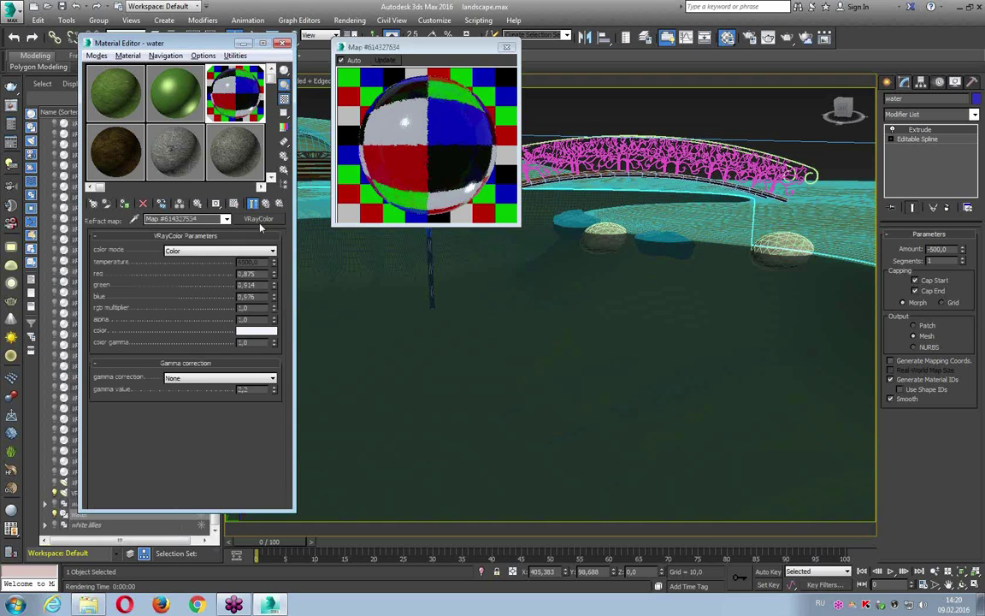
pyautogui.click(260, 332)
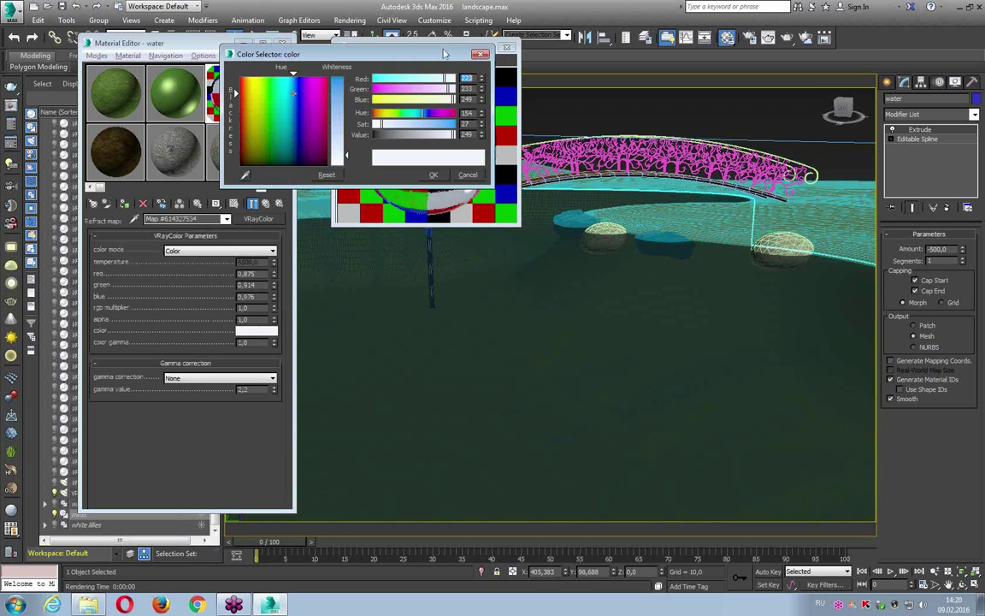
pyautogui.moveTo(359, 63); pyautogui.dragTo(213, 92)
pyautogui.moveTo(291, 178); pyautogui.dragTo(225, 174)
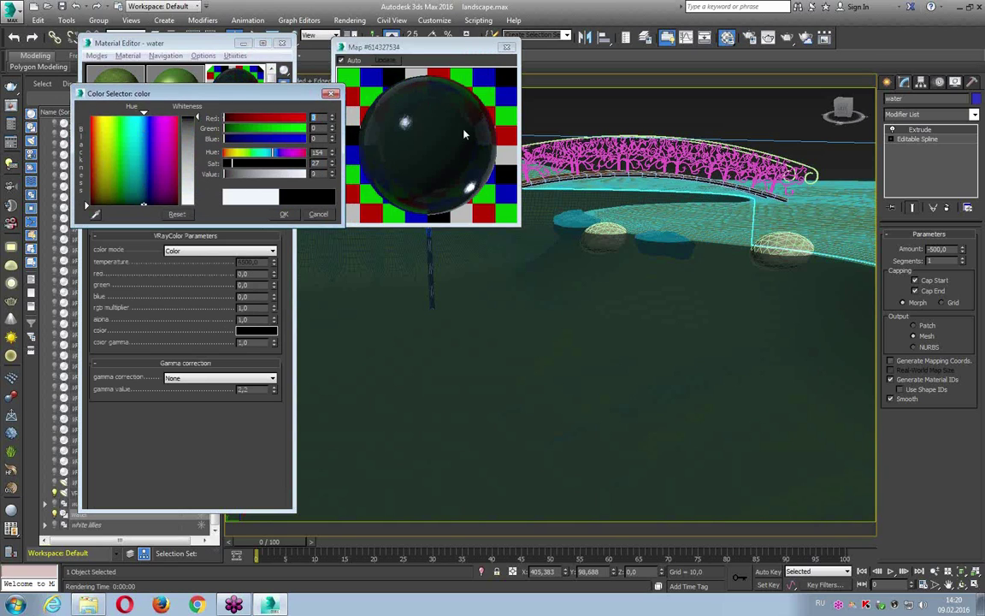
pyautogui.click(315, 214)
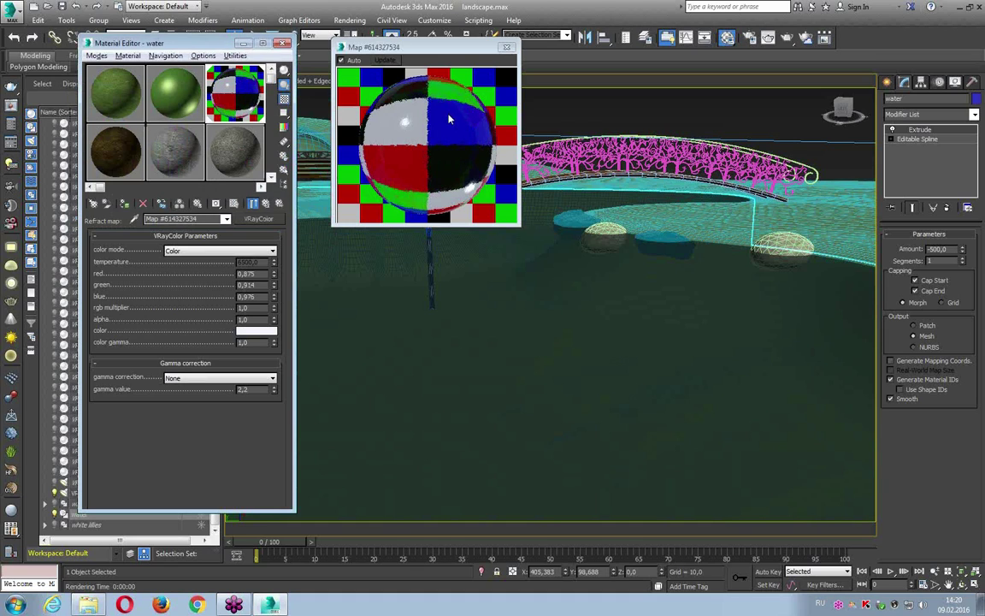
pyautogui.click(266, 203)
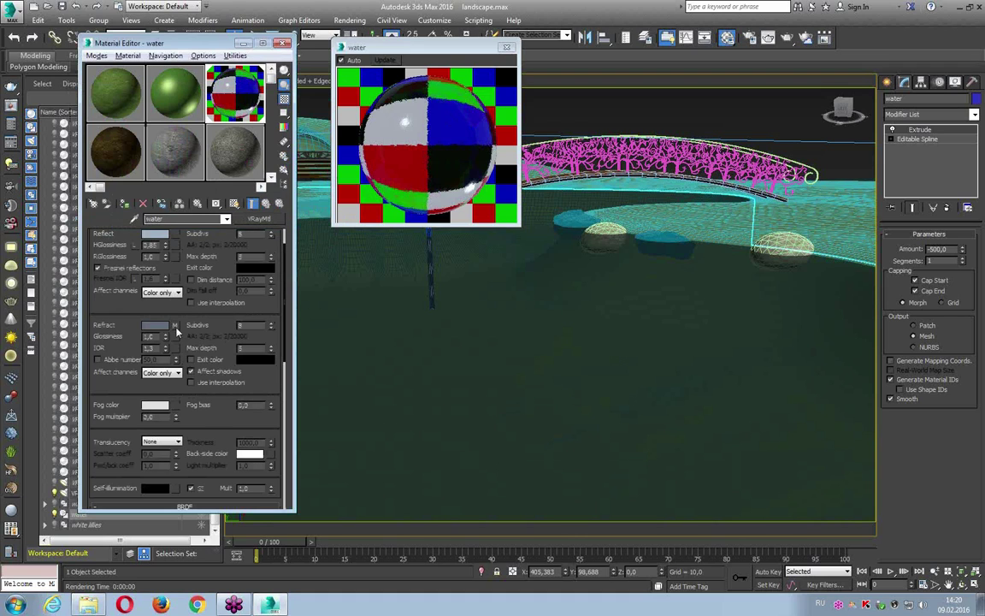
pyautogui.scroll(-5, 174, 327)
pyautogui.click(173, 366)
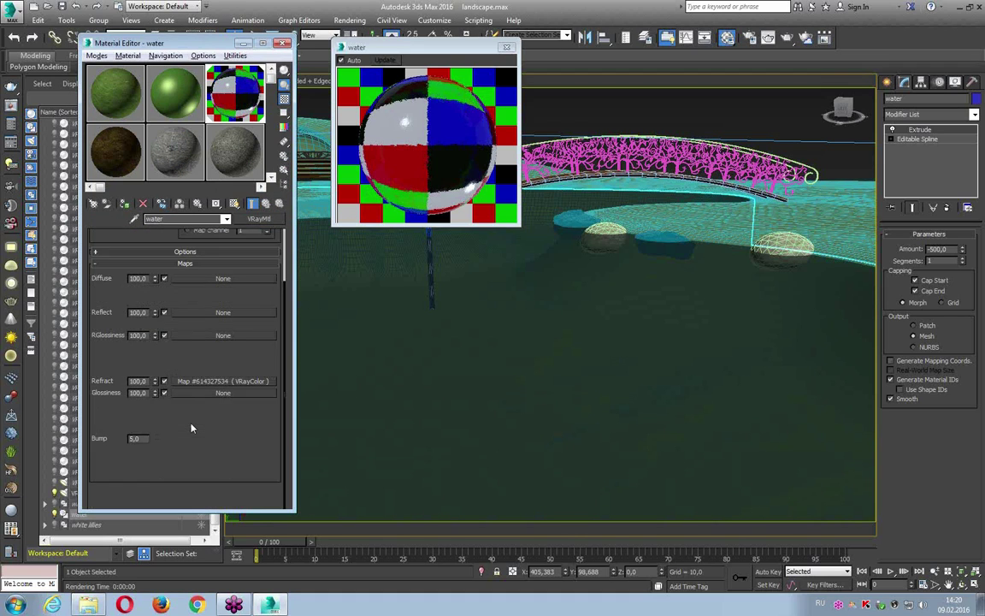
pyautogui.click(171, 381)
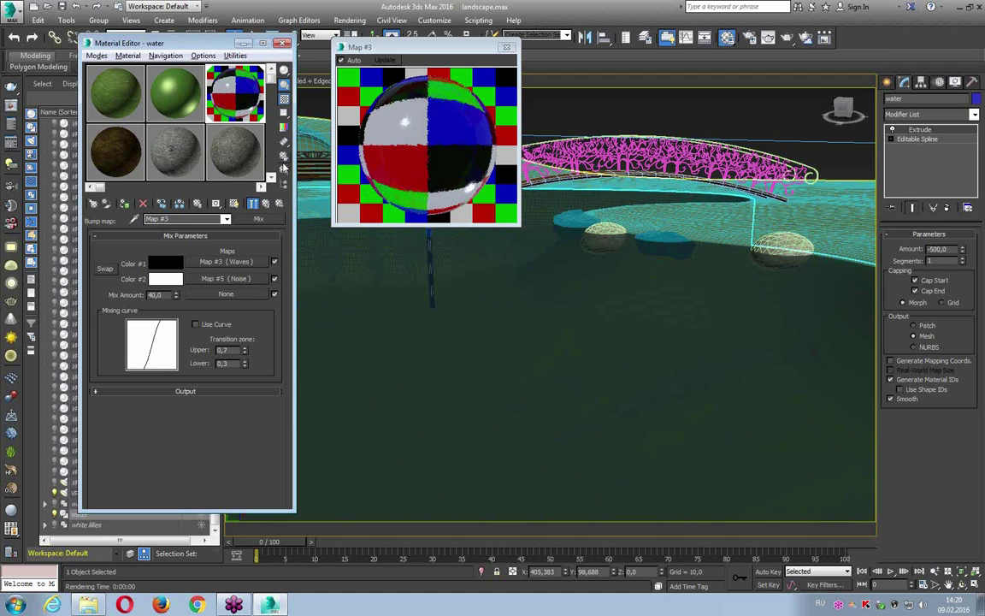
# - Set the Material Editor's render sample size to 100 in the preferences
pyautogui.click(284, 159)
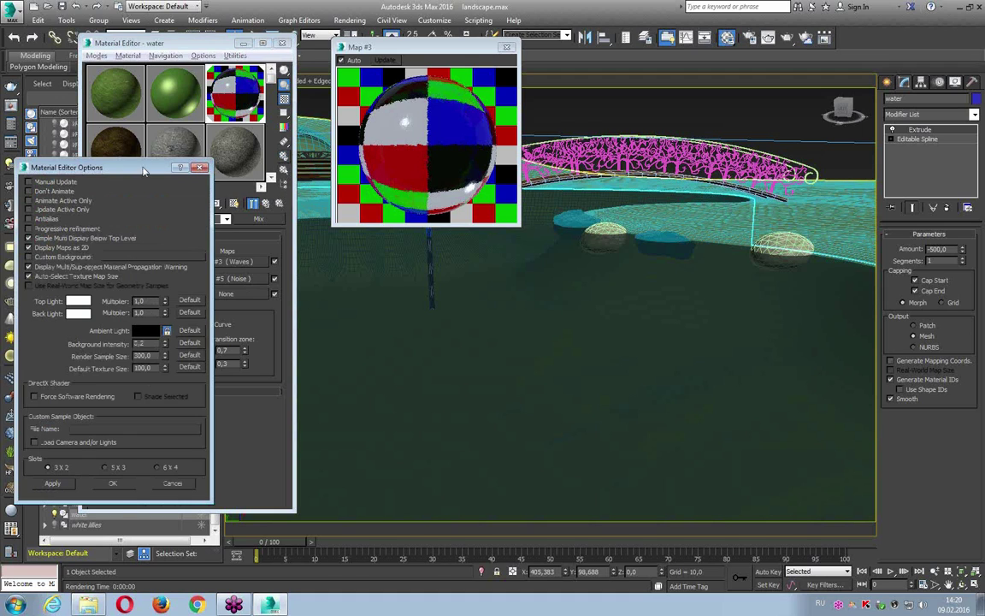
pyautogui.moveTo(128, 167); pyautogui.dragTo(278, 161)
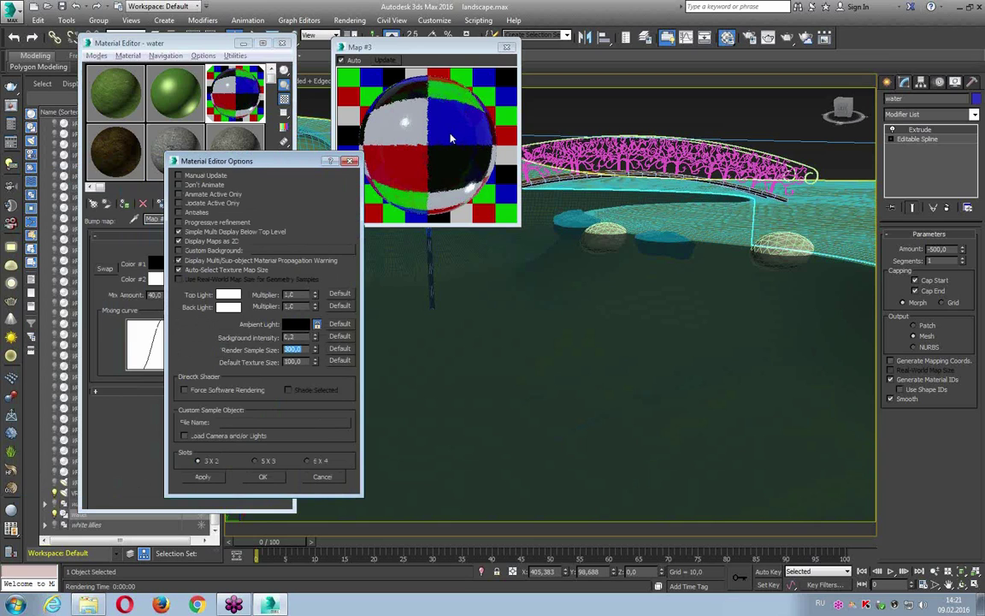
pyautogui.click(315, 351)
pyautogui.write('3')
pyautogui.press('Return')
pyautogui.click(267, 476)
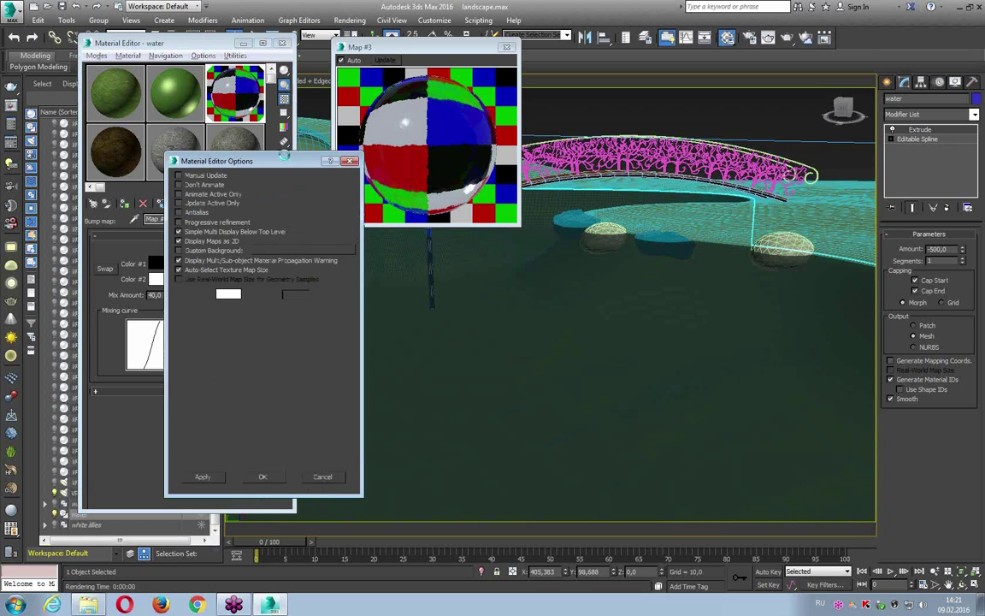
# - Try a render sample size of 25, then set it back to 100
pyautogui.click(284, 156)
pyautogui.doubleClick(295, 349)
pyautogui.write('25')
pyautogui.press('Return')
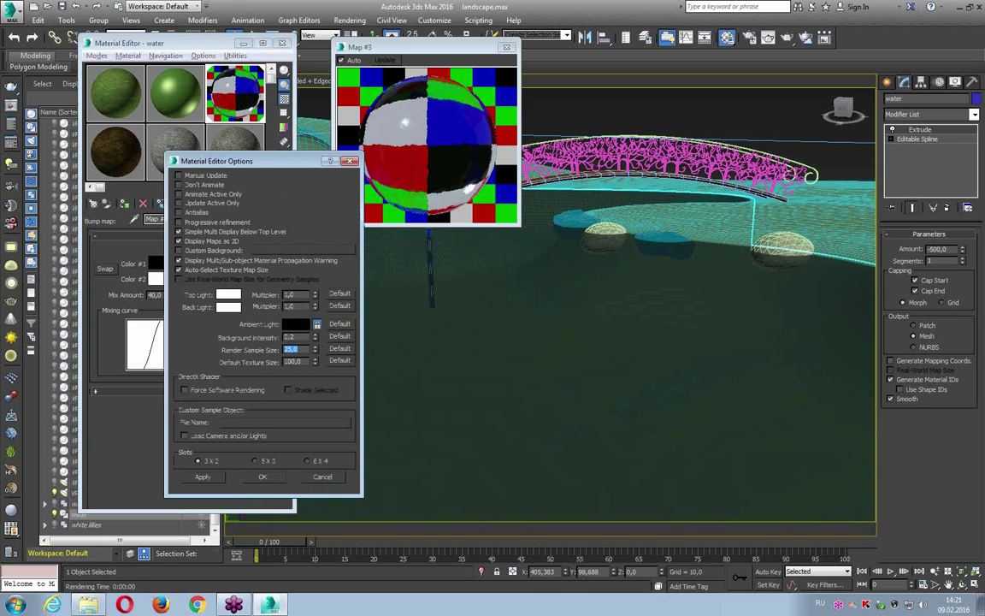
pyautogui.click(263, 477)
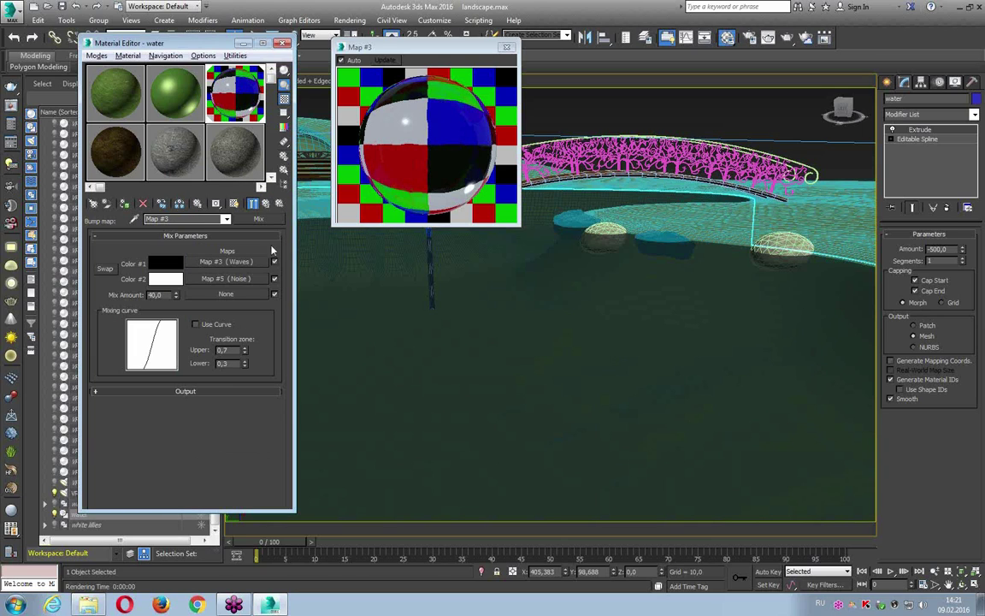
pyautogui.click(284, 155)
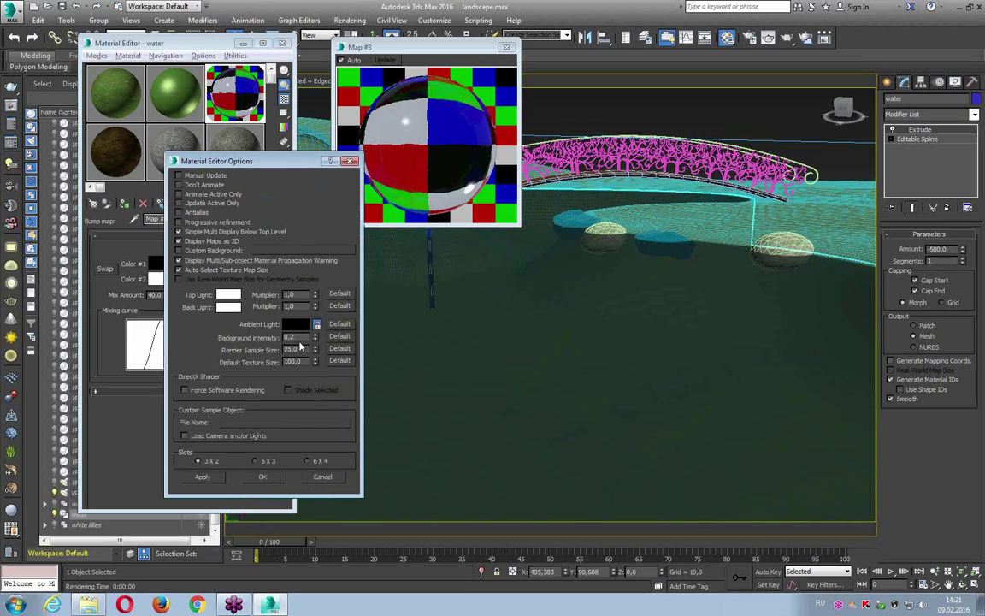
pyautogui.doubleClick(301, 351)
pyautogui.press('BackSpace')
pyautogui.press('Return')
pyautogui.click(274, 477)
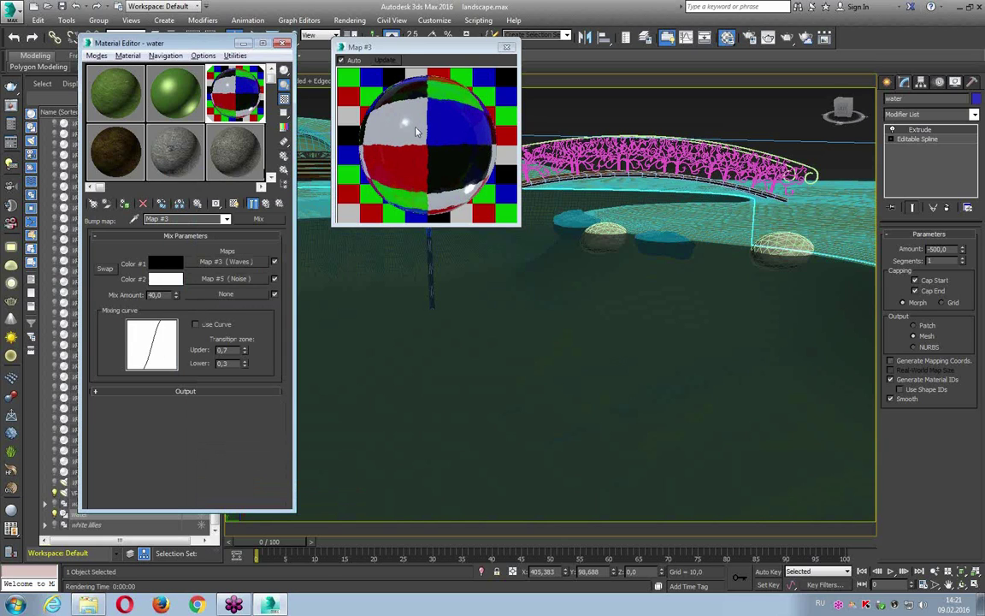
# - Go back up to the water VRayMtl and select a spare sample slot
pyautogui.click(266, 206)
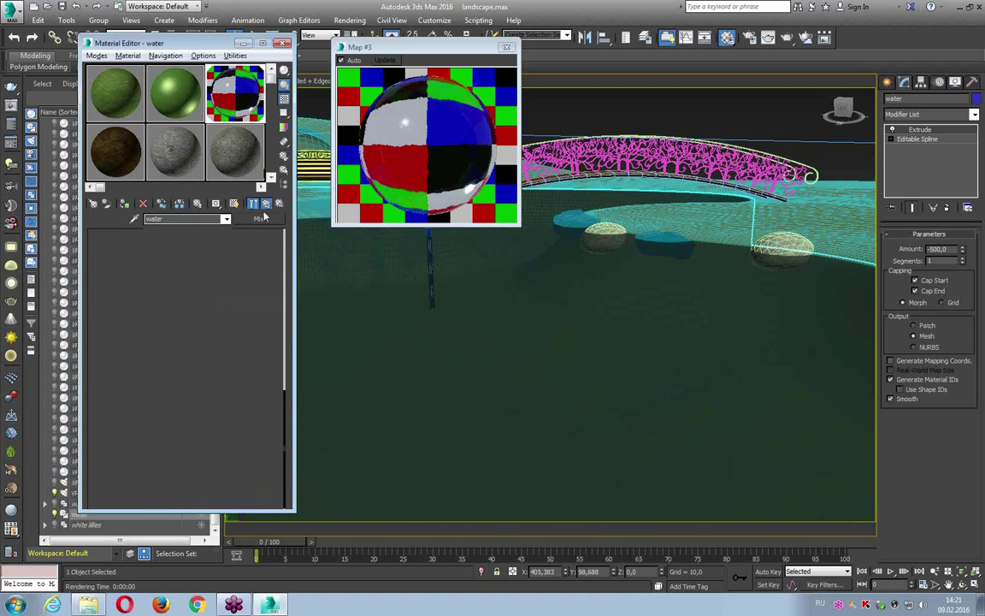
pyautogui.hscroll(1, 238, 175)
pyautogui.click(231, 110)
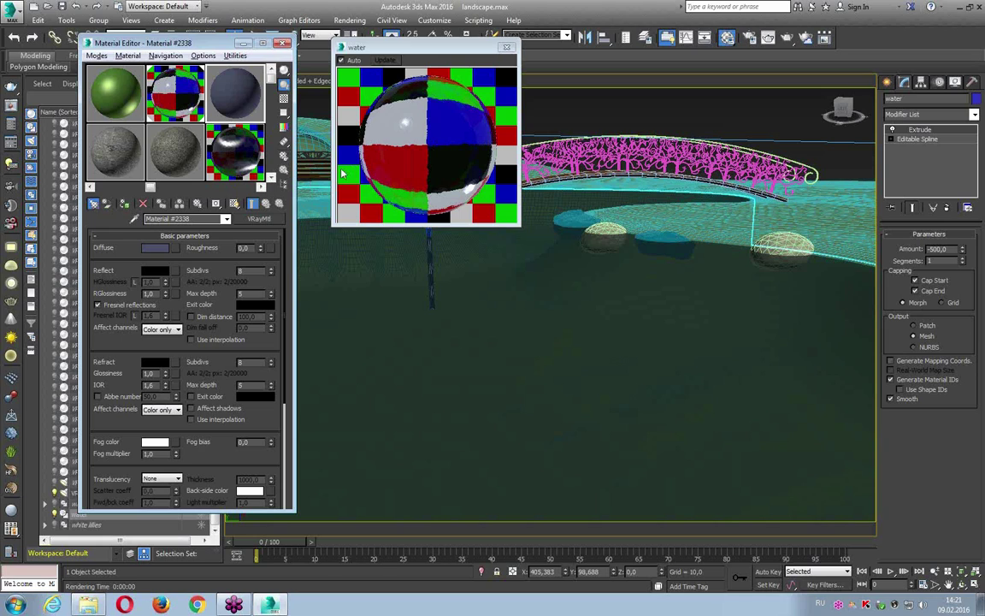
# - Make the spare slot a Standard material with specular level 54 and glossiness 29
pyautogui.click(91, 204)
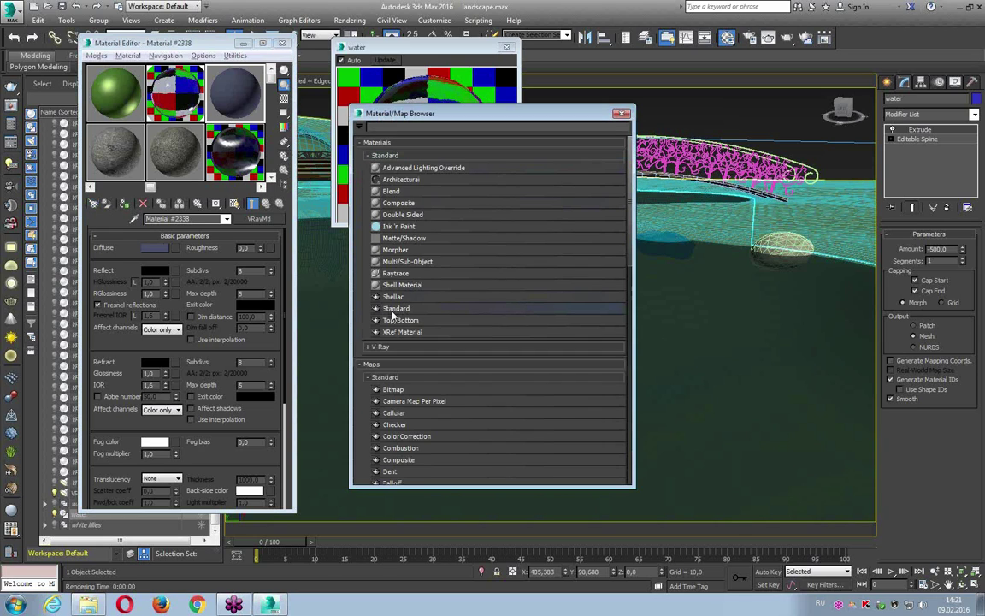
pyautogui.moveTo(393, 308); pyautogui.dragTo(239, 101)
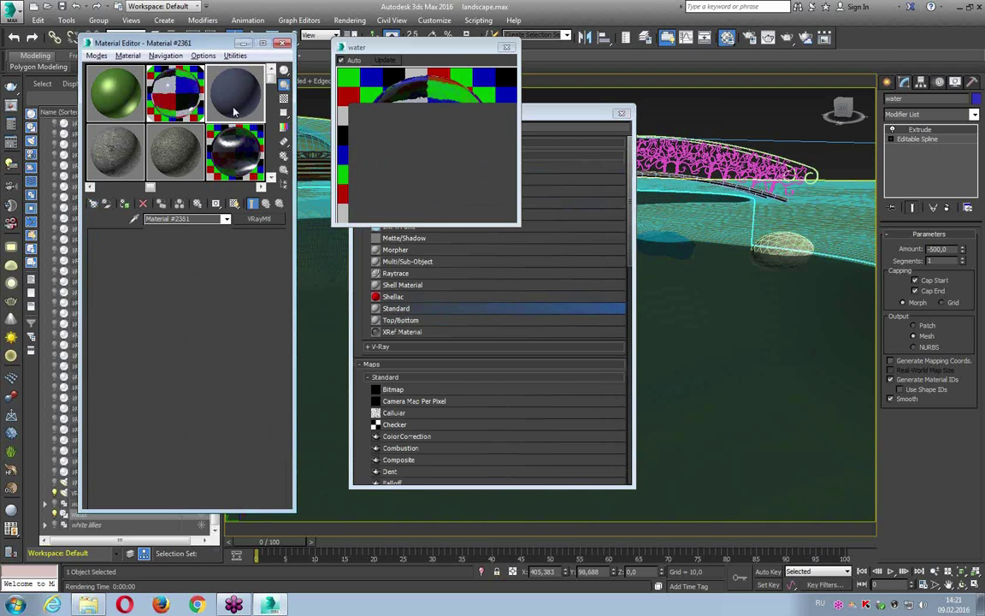
pyautogui.click(622, 113)
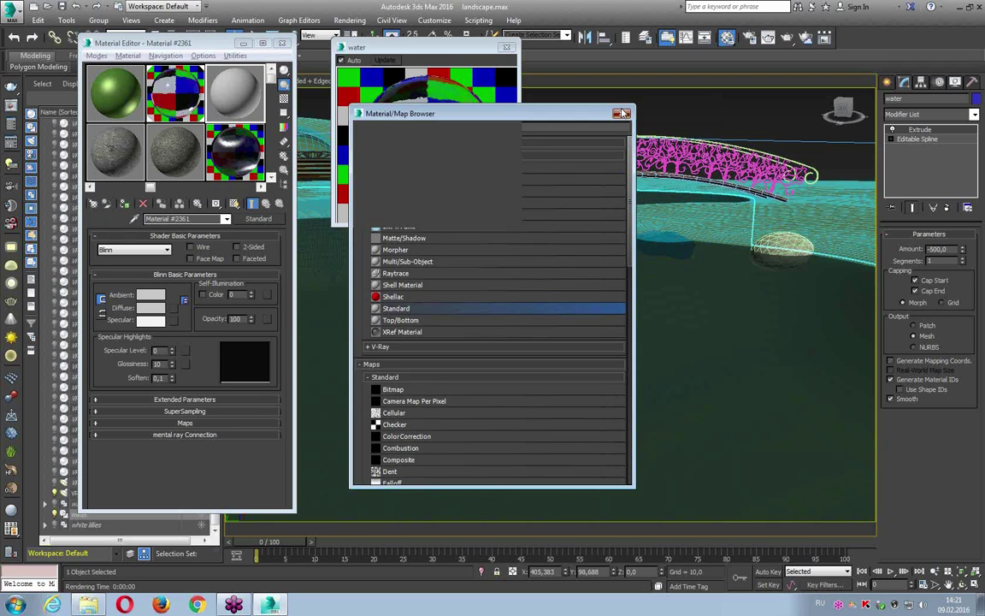
pyautogui.moveTo(175, 350)
pyautogui.mouseDown()
pyautogui.moveTo(174, 334)
pyautogui.moveTo(174, 363)
pyautogui.mouseUp()
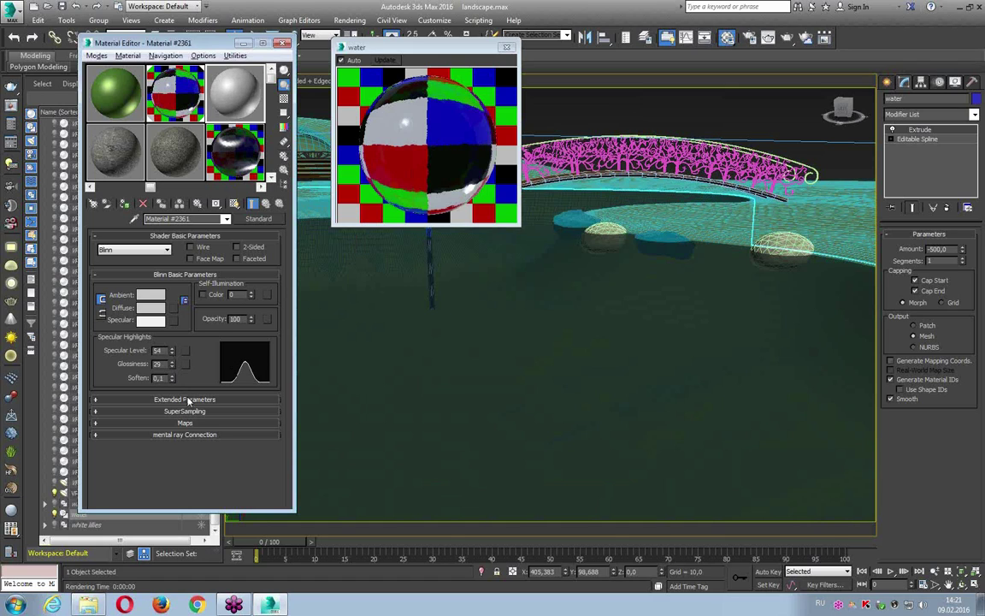
pyautogui.click(175, 97)
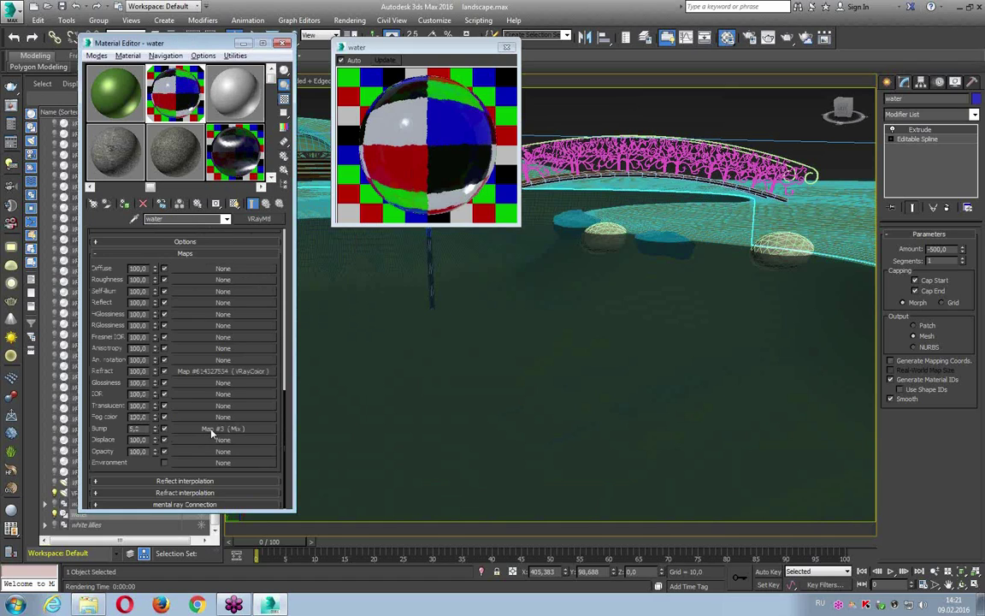
pyautogui.doubleClick(135, 429)
# - Set the water's bump amount to 5 and copy its Mix bump map
pyautogui.write('5')
pyautogui.press('Return')
pyautogui.rightClick(210, 374)
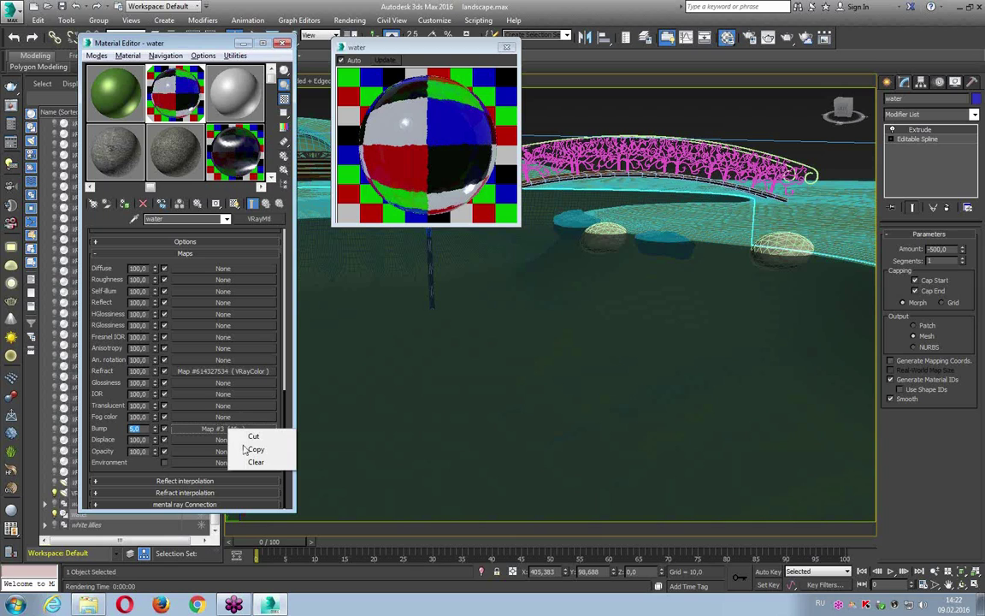
pyautogui.click(222, 406)
# - Paste the Mix map as an instance into Material #2361's Bump slot
pyautogui.click(242, 83)
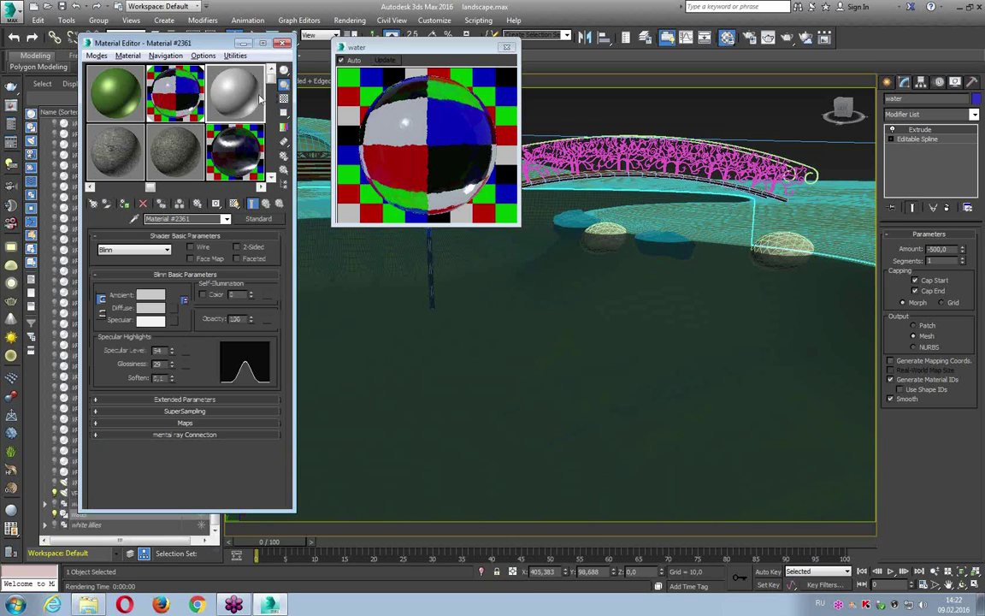
pyautogui.click(183, 423)
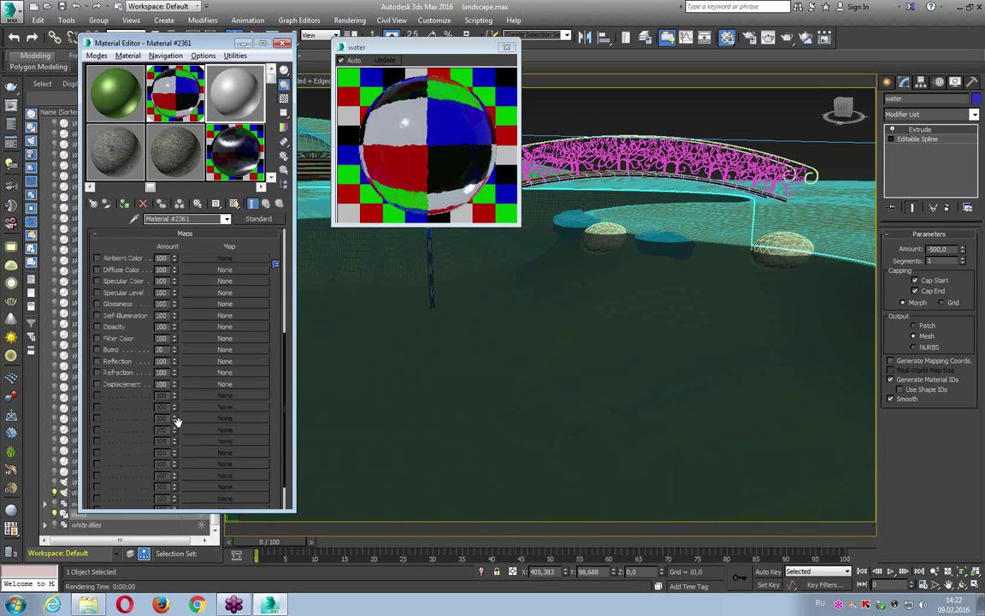
pyautogui.rightClick(193, 352)
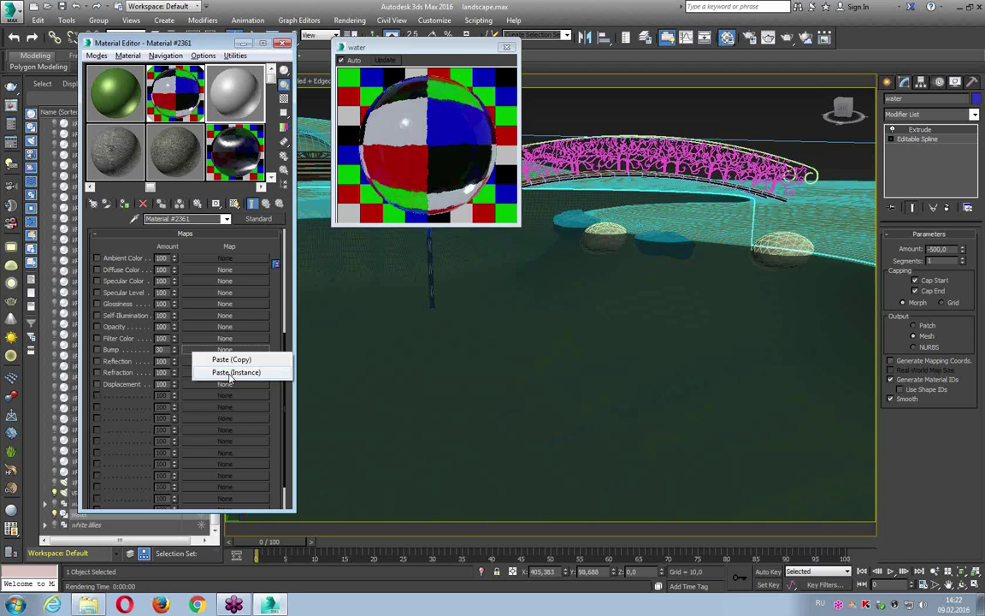
pyautogui.click(230, 373)
# - Open an enlarged Material #2361 preview beside the water's and raise its bump to 73
pyautogui.doubleClick(235, 94)
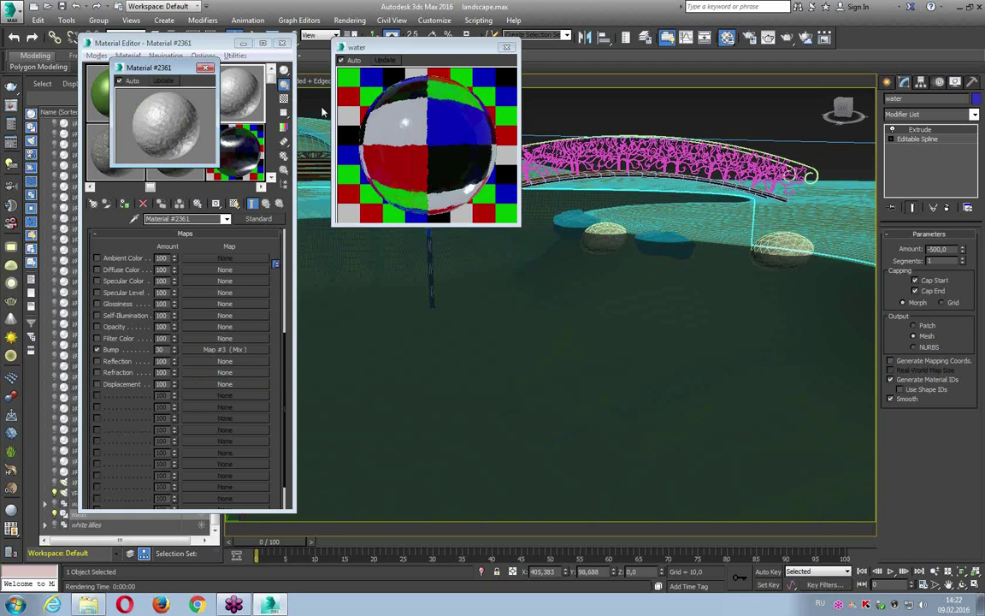
pyautogui.moveTo(153, 68); pyautogui.dragTo(573, 49)
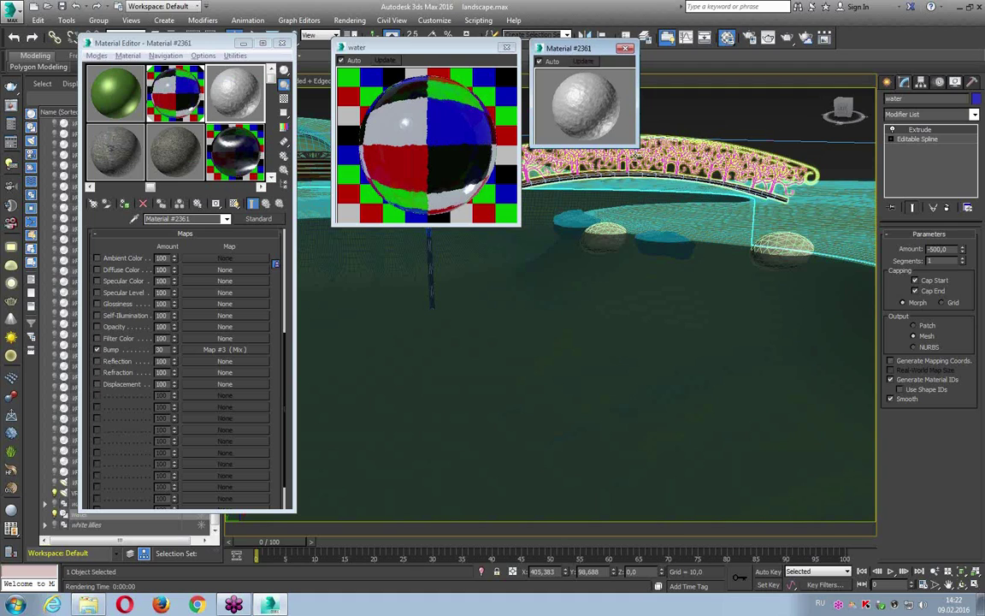
pyautogui.moveTo(637, 147); pyautogui.dragTo(726, 232)
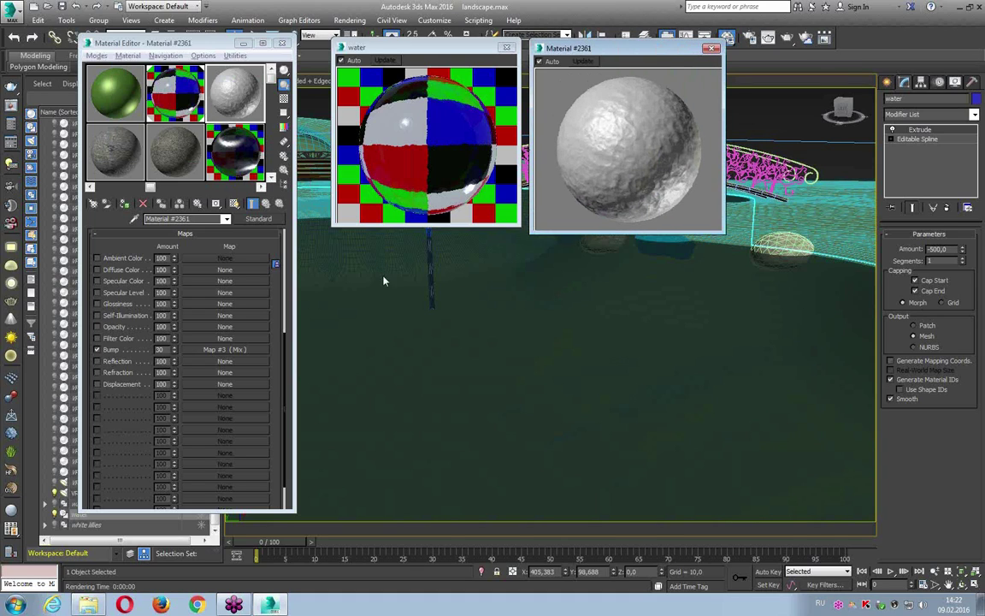
pyautogui.moveTo(174, 351); pyautogui.dragTo(177, 346)
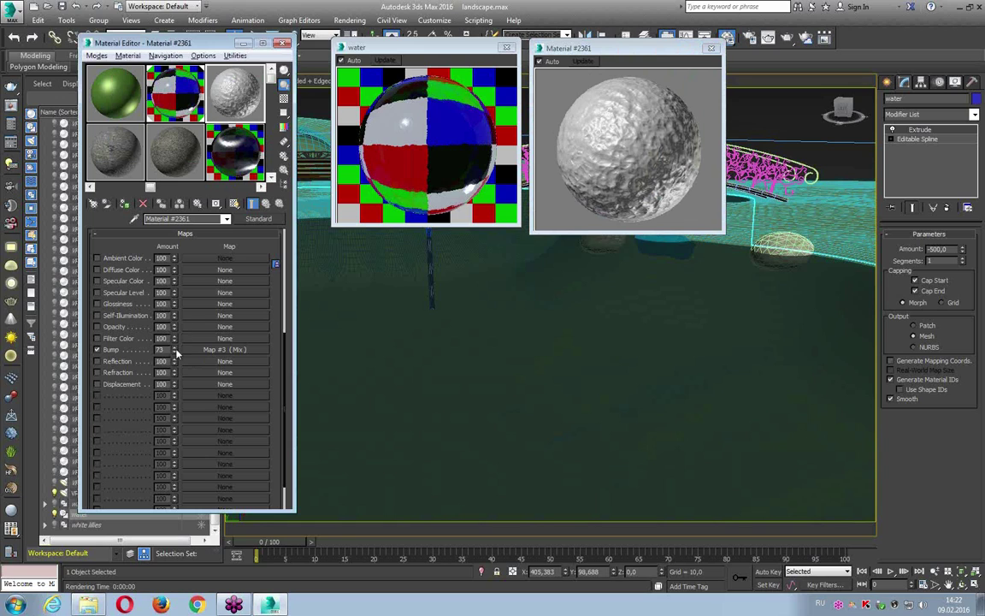
# - Adjust Map #3's Mix Amount to 47,4, then close the Map #3 and water previews
pyautogui.click(214, 350)
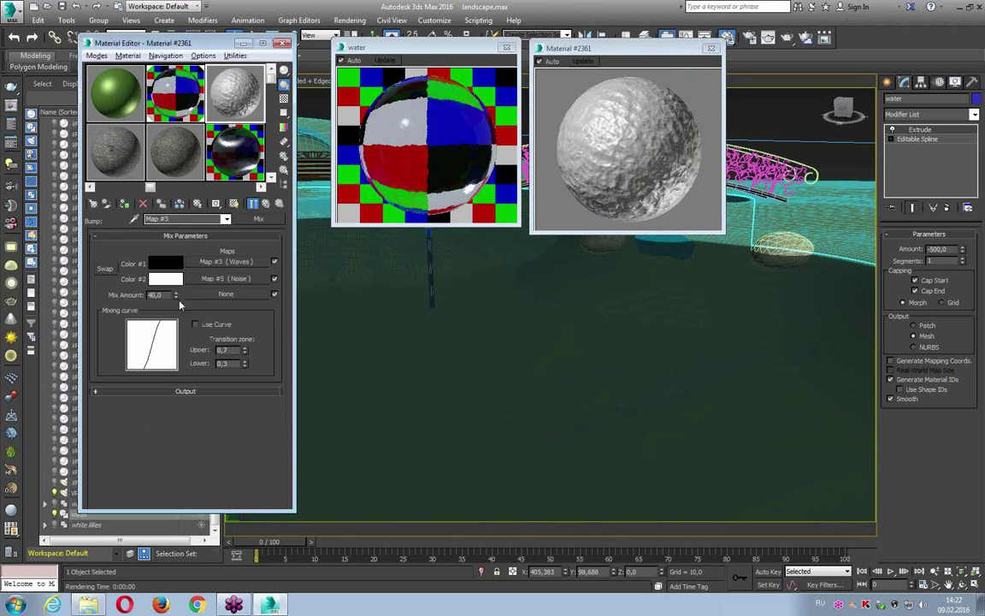
pyautogui.moveTo(177, 296)
pyautogui.mouseDown()
pyautogui.moveTo(169, 137)
pyautogui.moveTo(186, 473)
pyautogui.moveTo(186, 459)
pyautogui.mouseUp()
pyautogui.moveTo(175, 295); pyautogui.dragTo(178, 309)
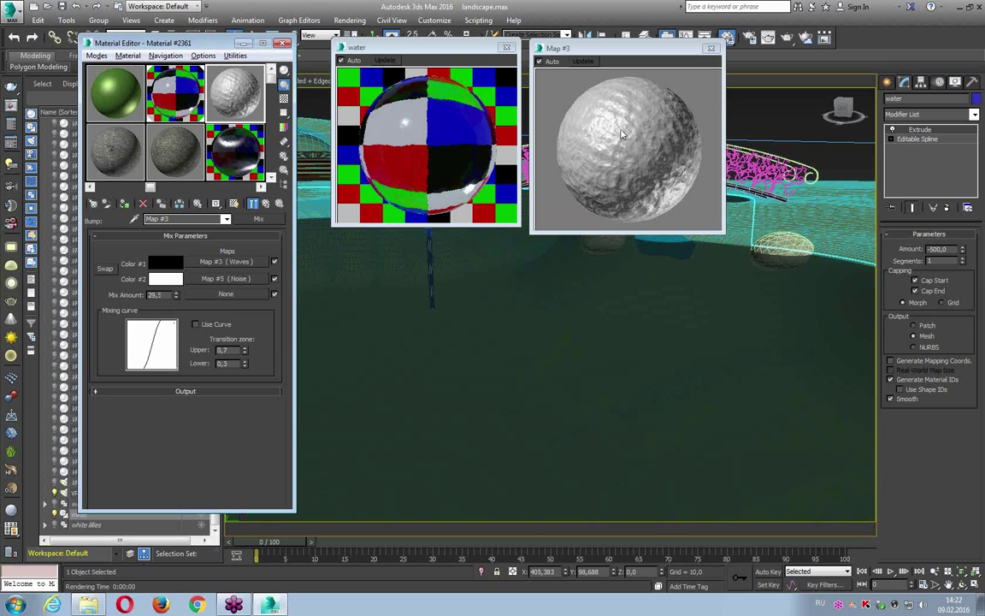
pyautogui.moveTo(175, 294)
pyautogui.mouseDown()
pyautogui.moveTo(164, 265)
pyautogui.moveTo(177, 298)
pyautogui.moveTo(193, 248)
pyautogui.mouseUp()
pyautogui.moveTo(177, 296); pyautogui.dragTo(160, 268)
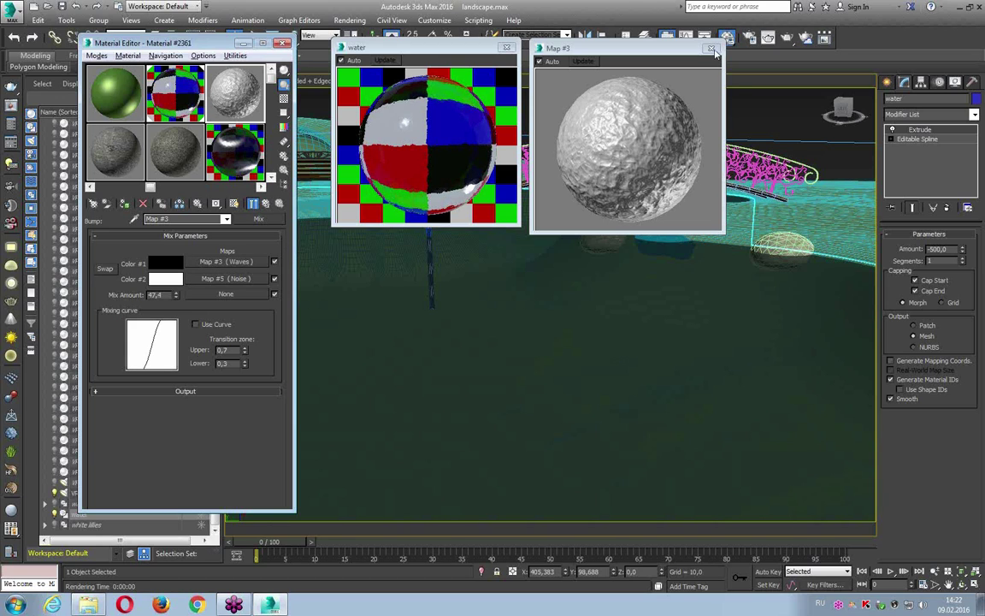
pyautogui.click(711, 48)
pyautogui.click(506, 47)
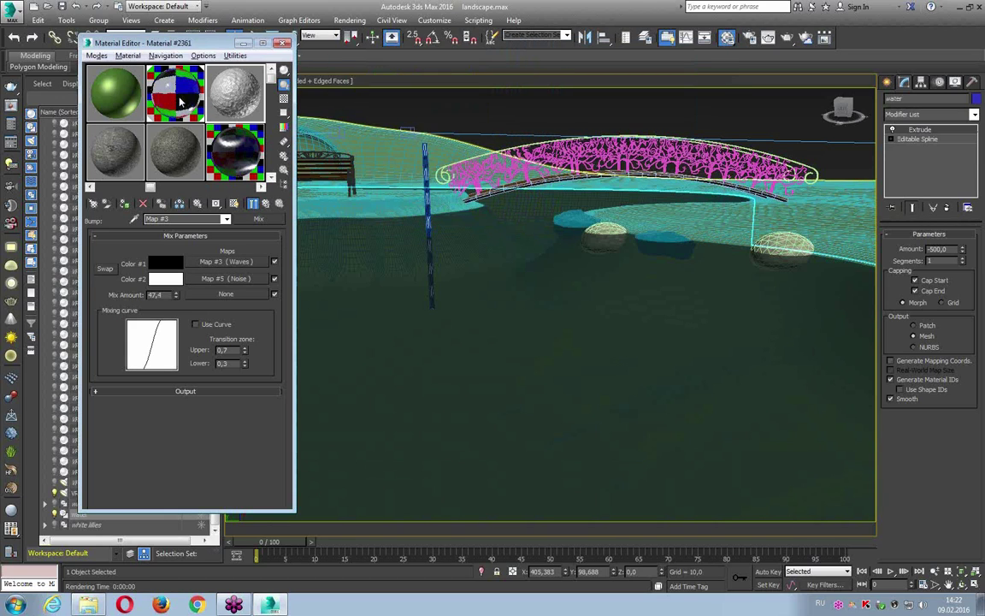
# - Return to the water VRayMtl's maps and untick its Bump map
pyautogui.click(265, 203)
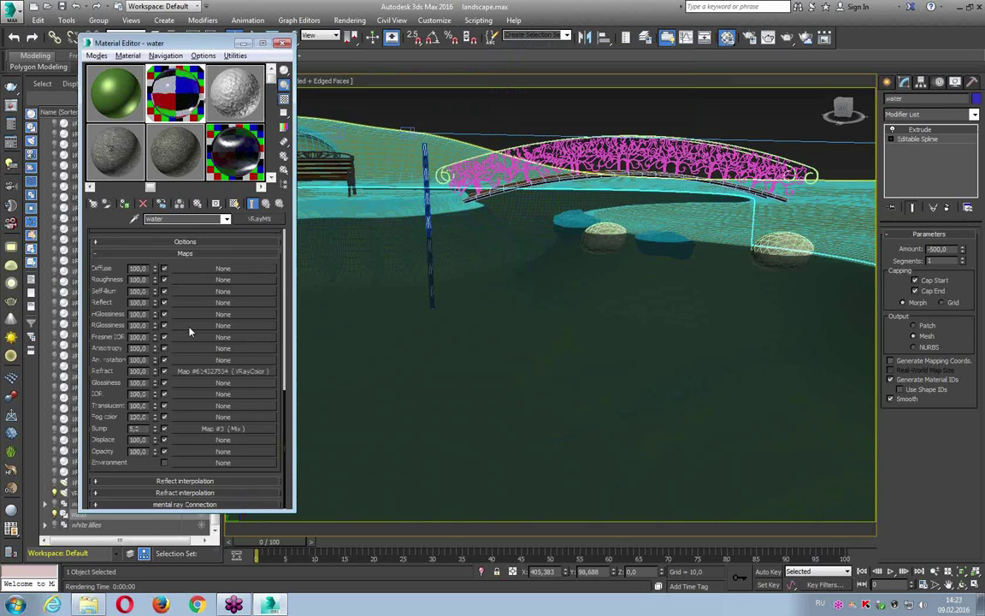
pyautogui.click(164, 429)
pyautogui.scroll(5, 95, 256)
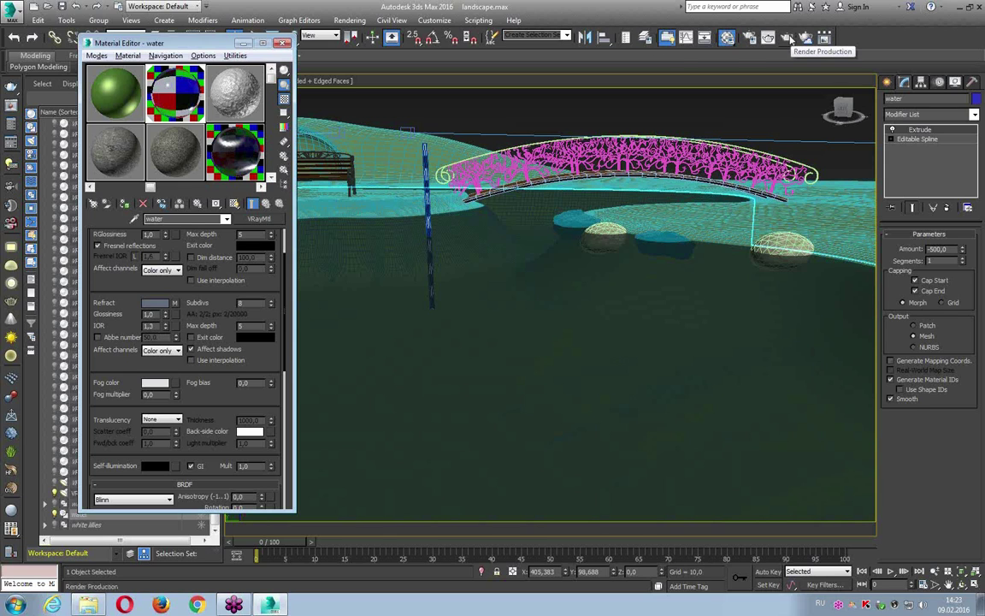
# - Render a water test, close the rendered image, and select the striped probe pole
pyautogui.click(788, 38)
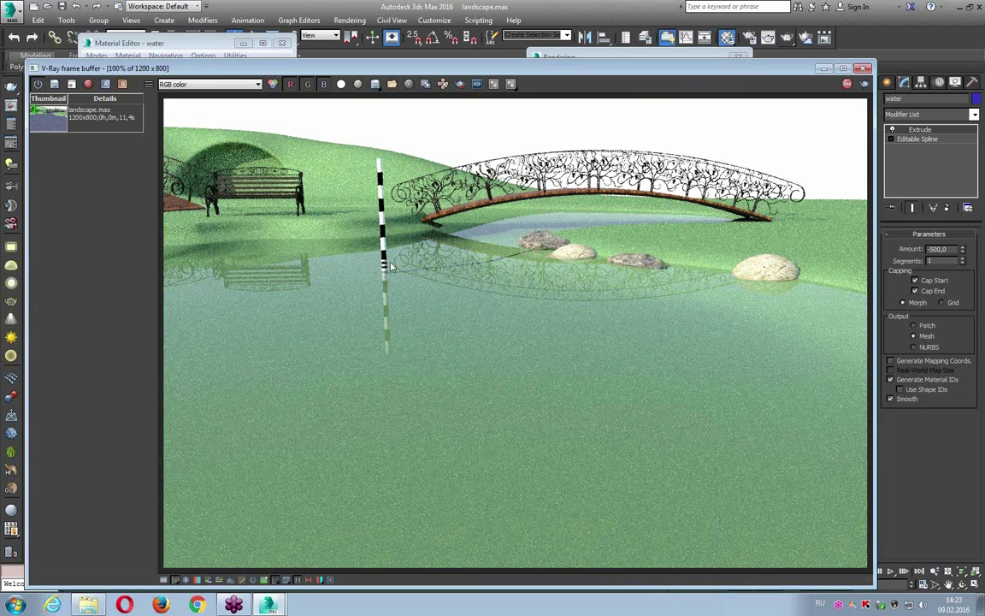
pyautogui.click(774, 67)
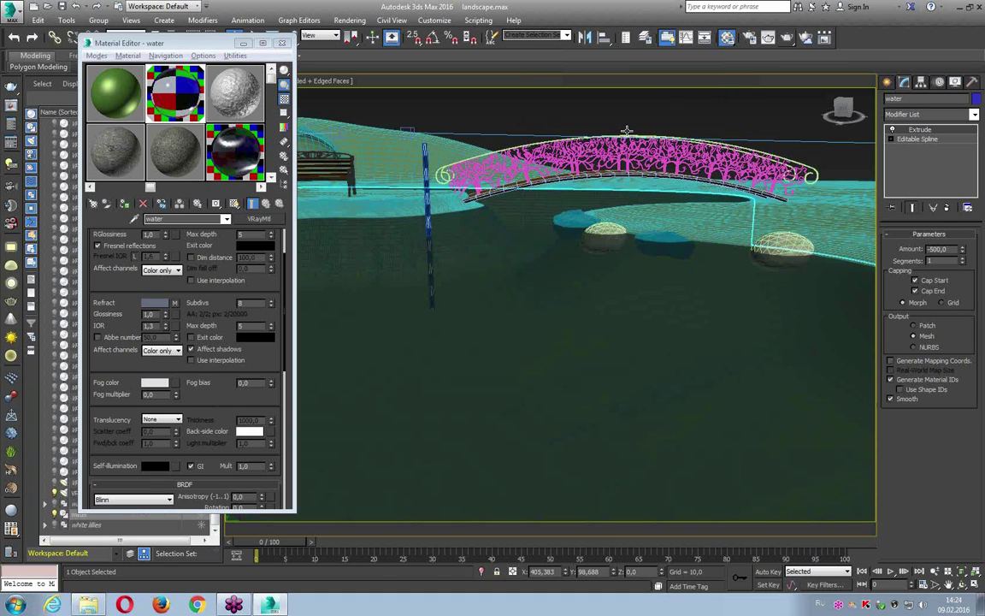
pyautogui.click(427, 193)
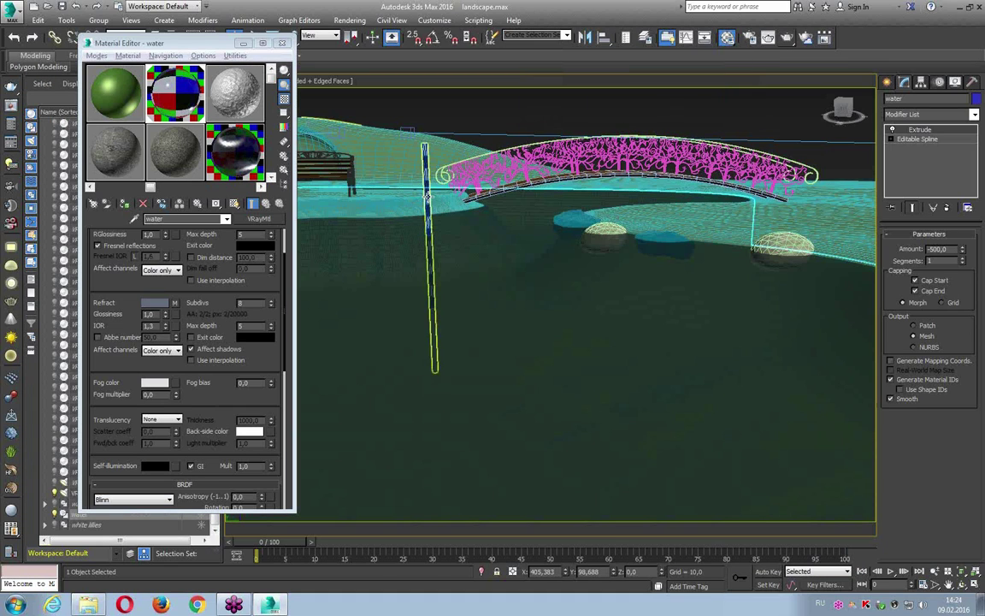
# - Lower the striped pole into the water, frame the water by the rock, and render
pyautogui.moveTo(427, 193); pyautogui.dragTo(435, 315)
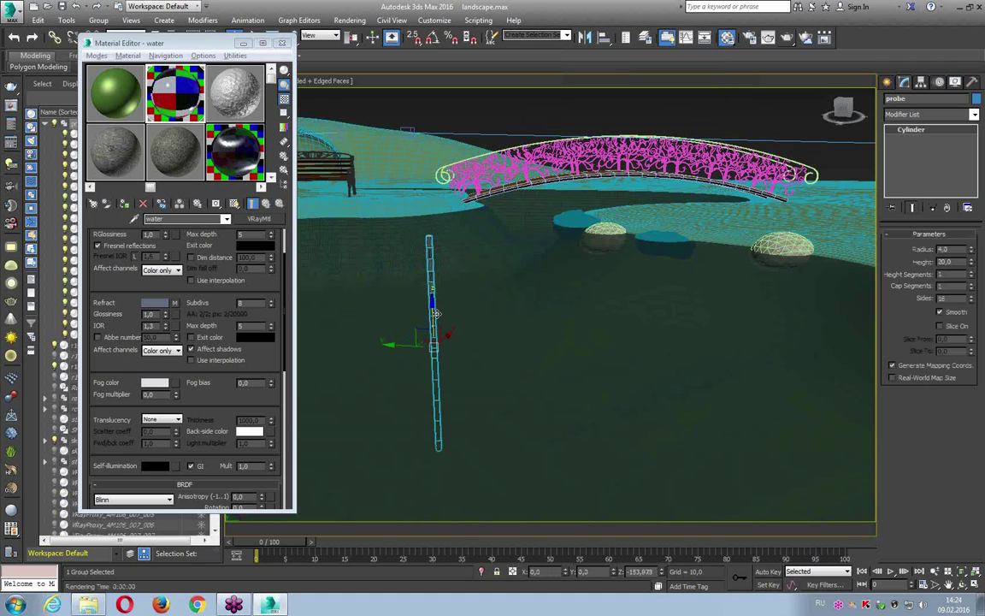
pyautogui.scroll(2, 441, 277)
pyautogui.scroll(2, 439, 288)
pyautogui.scroll(2, 442, 279)
pyautogui.scroll(1, 481, 266)
pyautogui.moveTo(422, 282); pyautogui.dragTo(378, 296, button='middle')
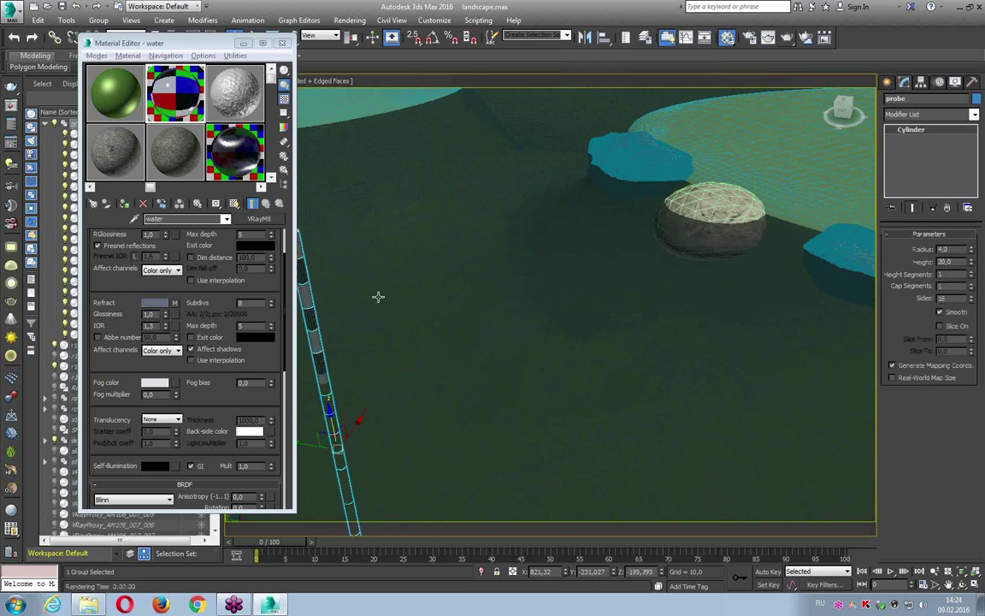
pyautogui.scroll(2, 384, 299)
pyautogui.scroll(1, 374, 302)
pyautogui.scroll(1, 352, 296)
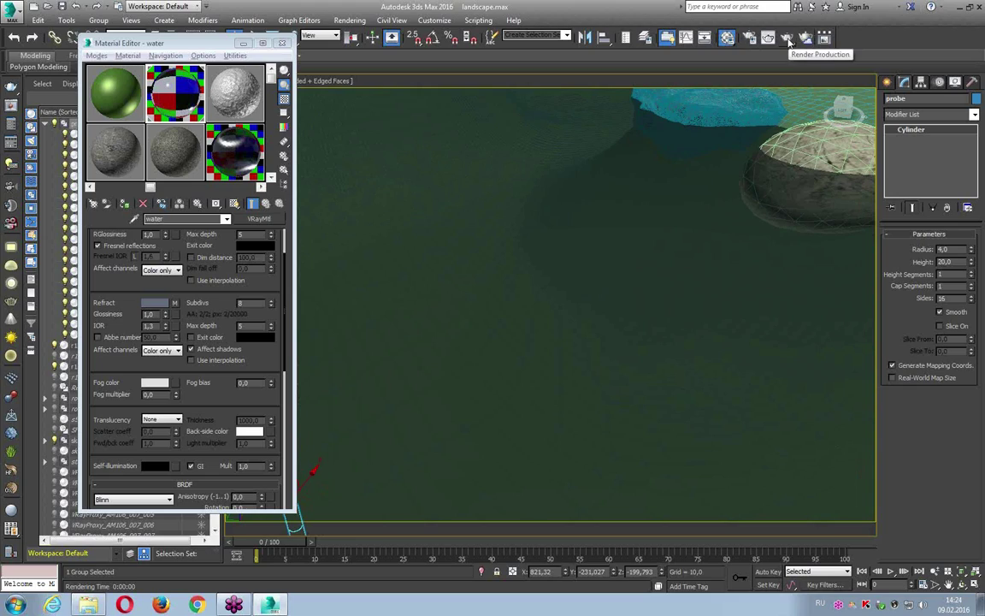
pyautogui.click(788, 38)
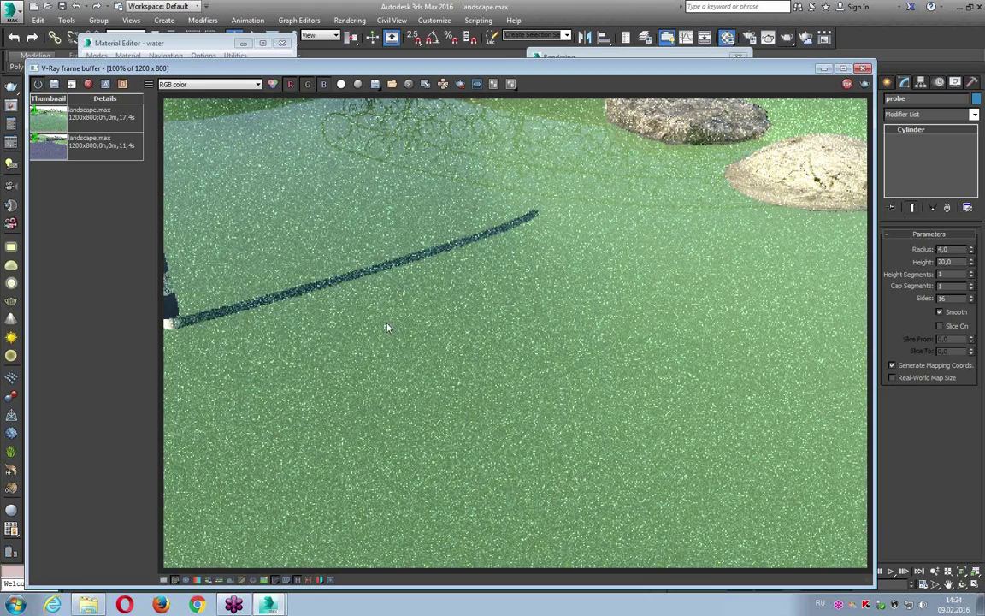
# - Close the render, check V-Ray camera settings in Render Setup, and move the Material Editor left
pyautogui.click(866, 68)
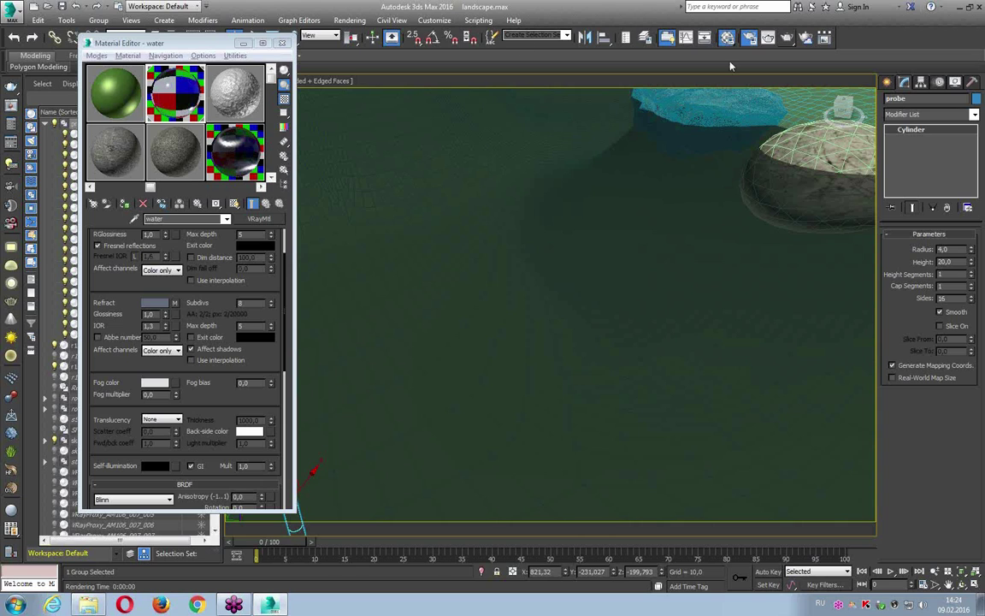
pyautogui.click(652, 40)
pyautogui.click(435, 137)
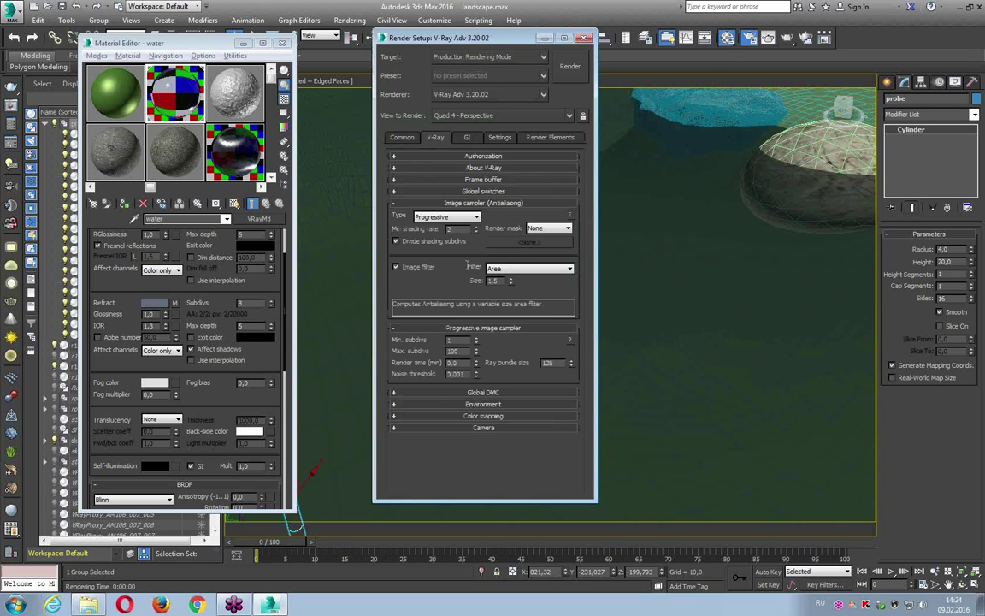
pyautogui.click(445, 417)
pyautogui.click(446, 428)
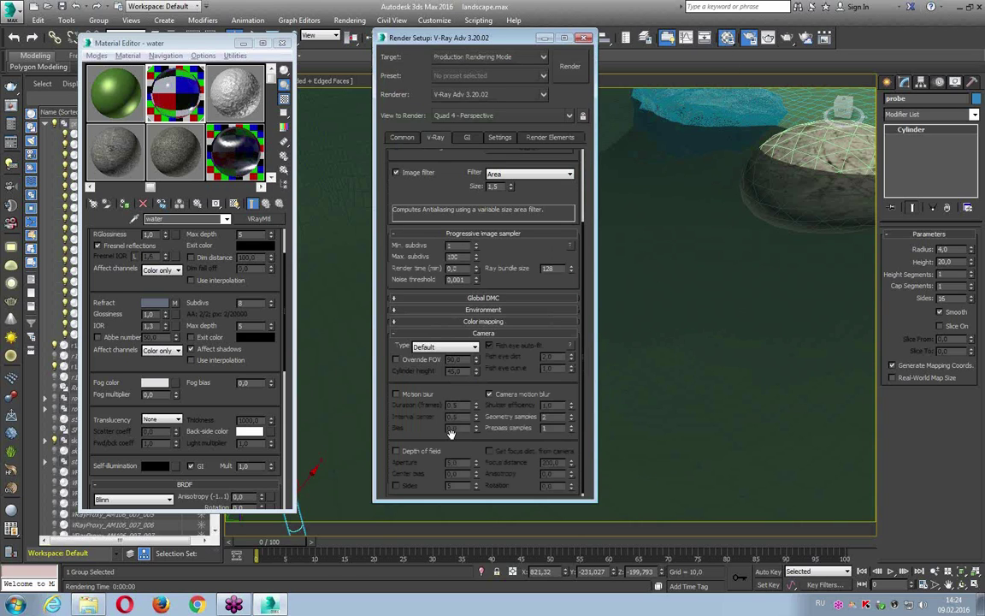
pyautogui.click(583, 39)
pyautogui.moveTo(171, 43); pyautogui.dragTo(55, 225)
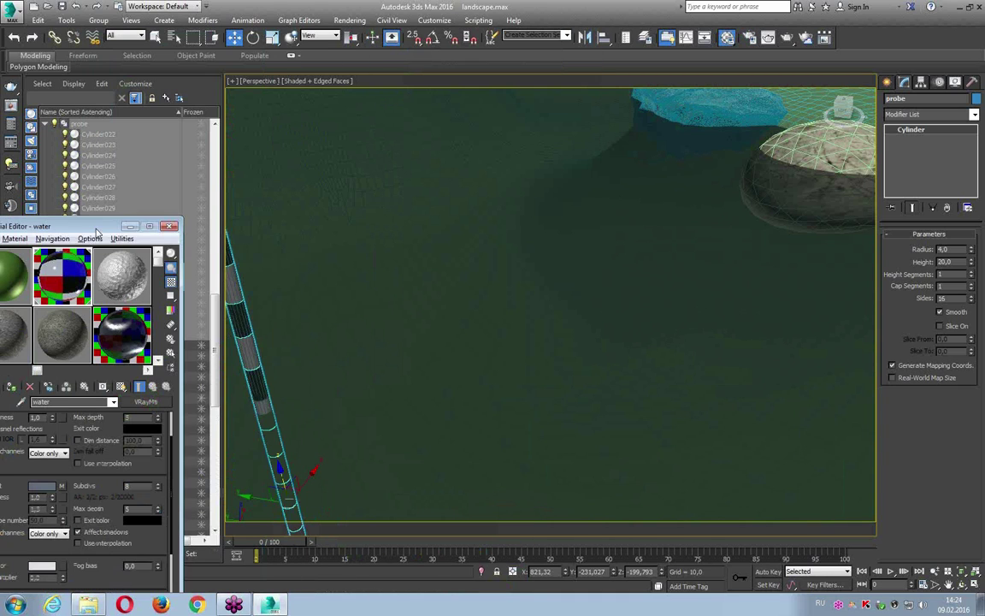
# - Orbit onto the striped pole, test-render it in the green water, and close the result
pyautogui.keyDown('alt'); pyautogui.moveTo(366, 324); pyautogui.dragTo(429, 321, button='middle'); pyautogui.keyUp('alt')
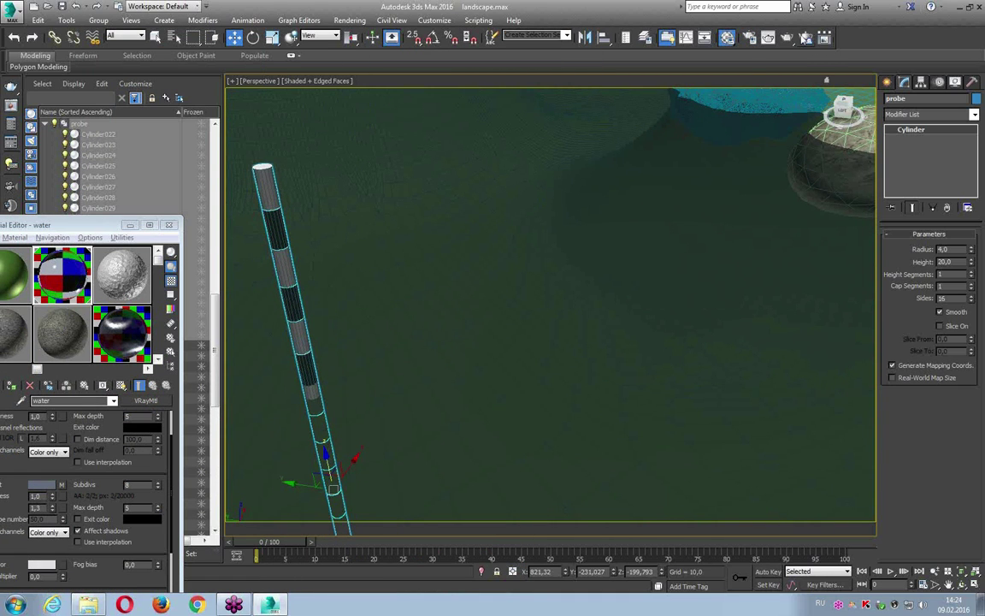
pyautogui.click(788, 39)
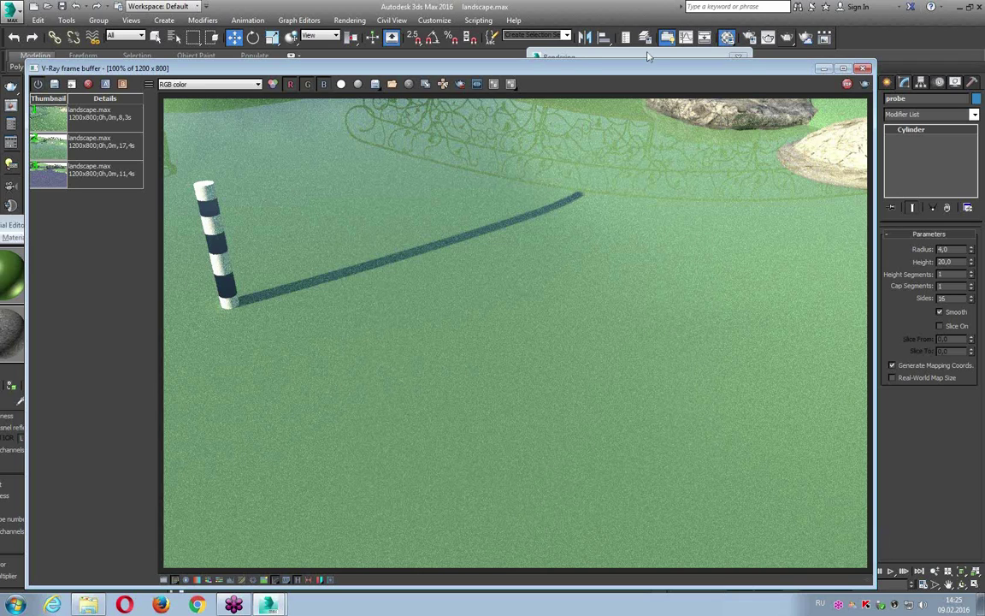
pyautogui.click(584, 56)
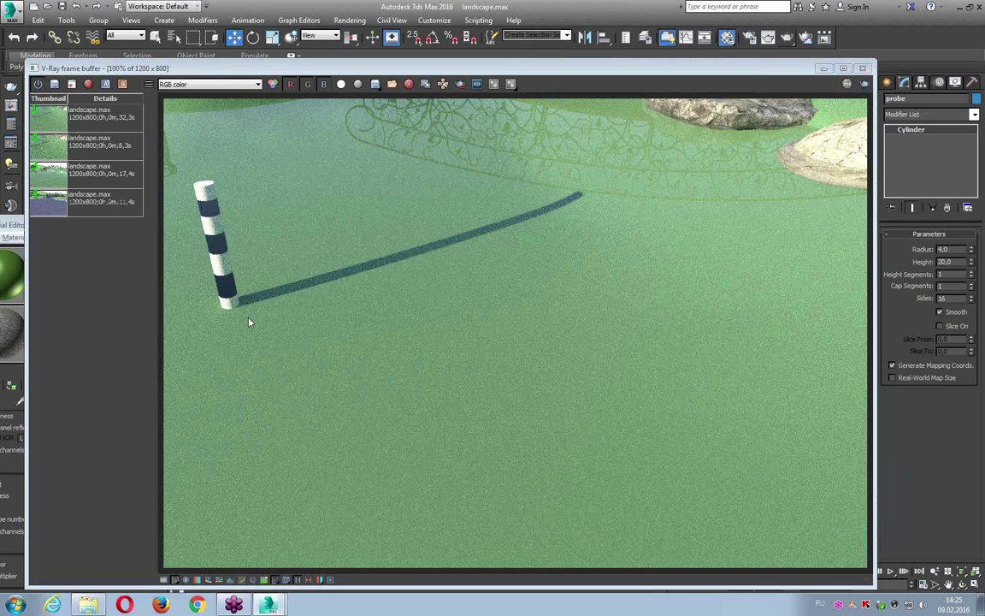
pyautogui.click(775, 66)
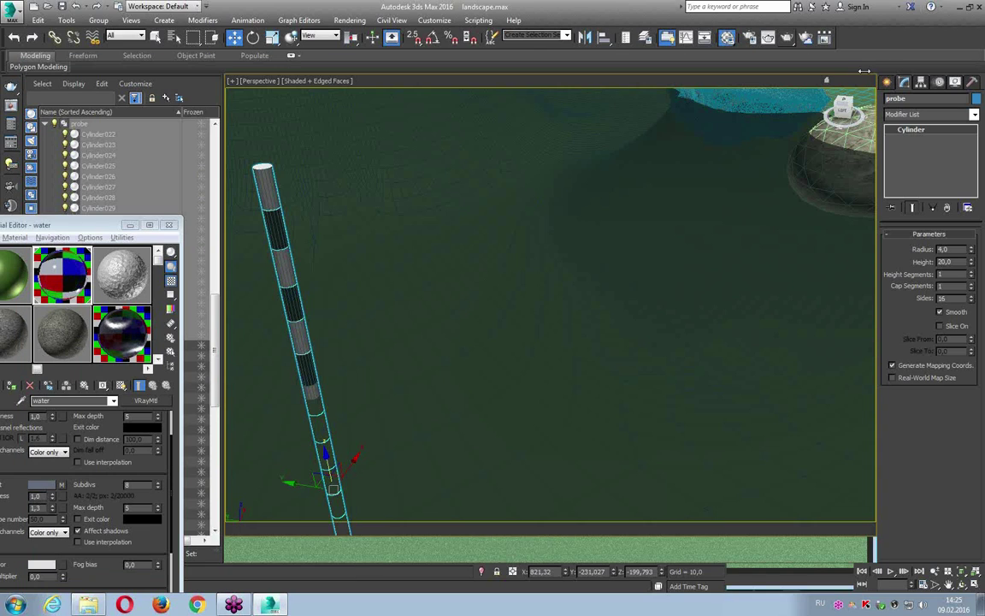
# - Bring the water Material Editor fully on screen and scroll to the refraction settings
pyautogui.moveTo(85, 233); pyautogui.dragTo(186, 122)
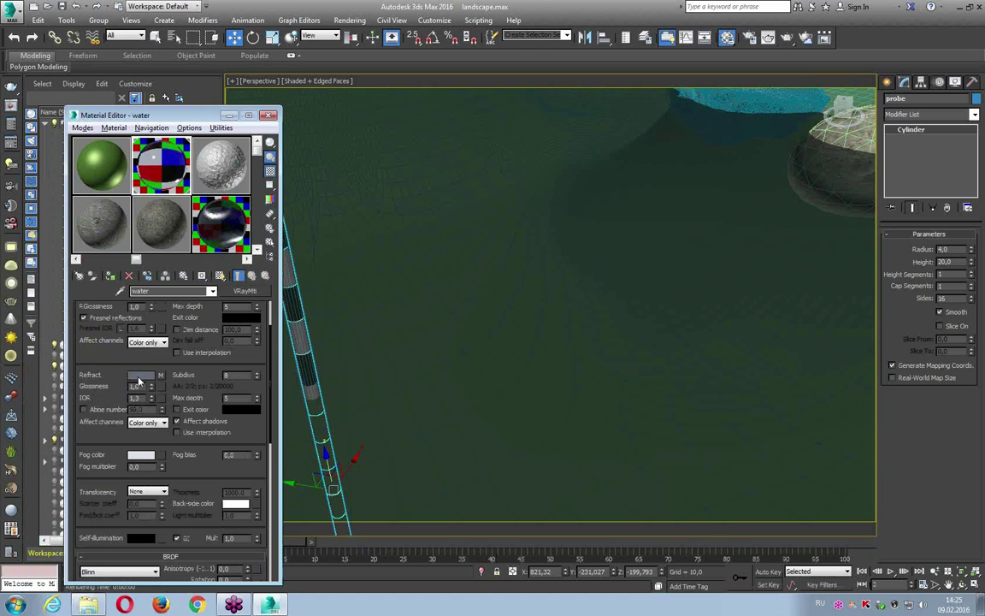
pyautogui.click(189, 128)
pyautogui.click(189, 127)
pyautogui.moveTo(191, 116); pyautogui.dragTo(150, 57)
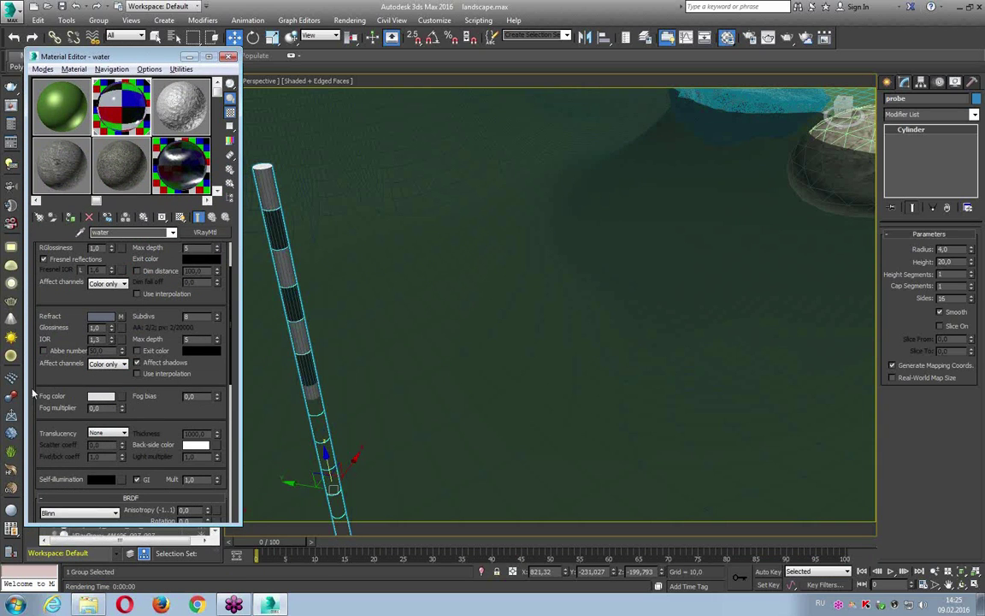
pyautogui.scroll(-2, 59, 345)
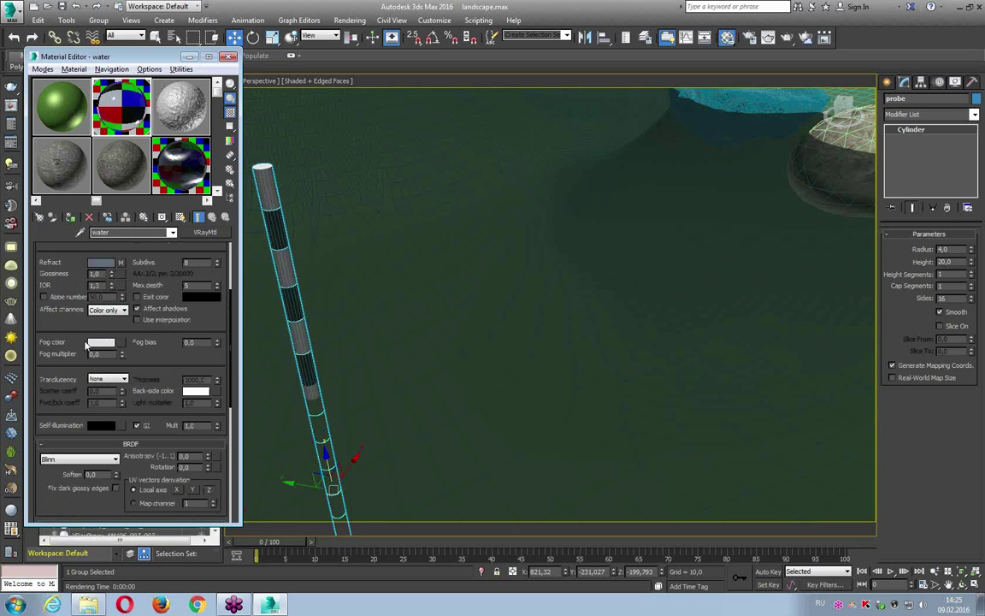
# - Set the refraction fog multiplier to 1,0 and render the scene
pyautogui.click(100, 342)
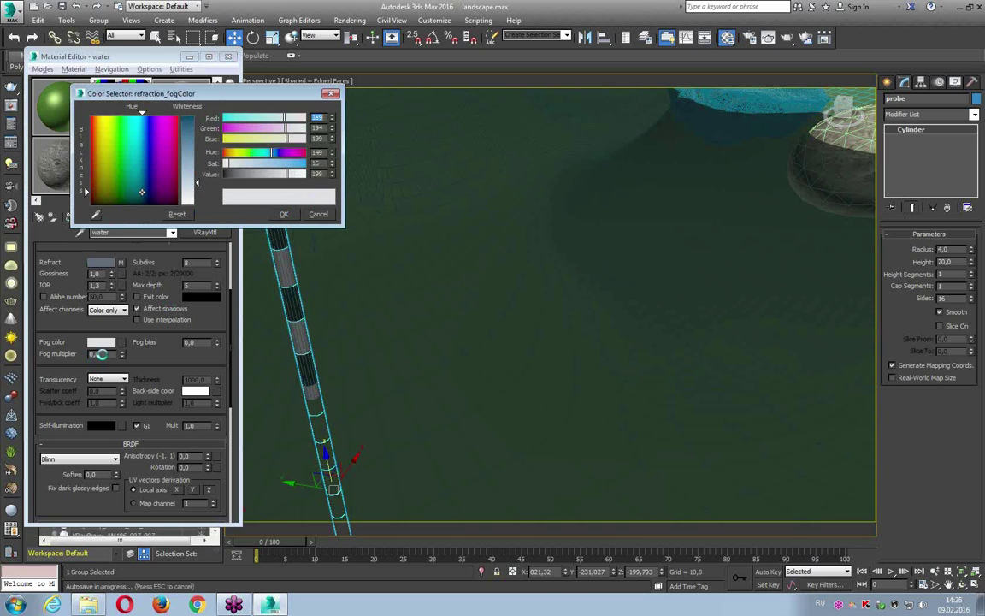
pyautogui.click(284, 214)
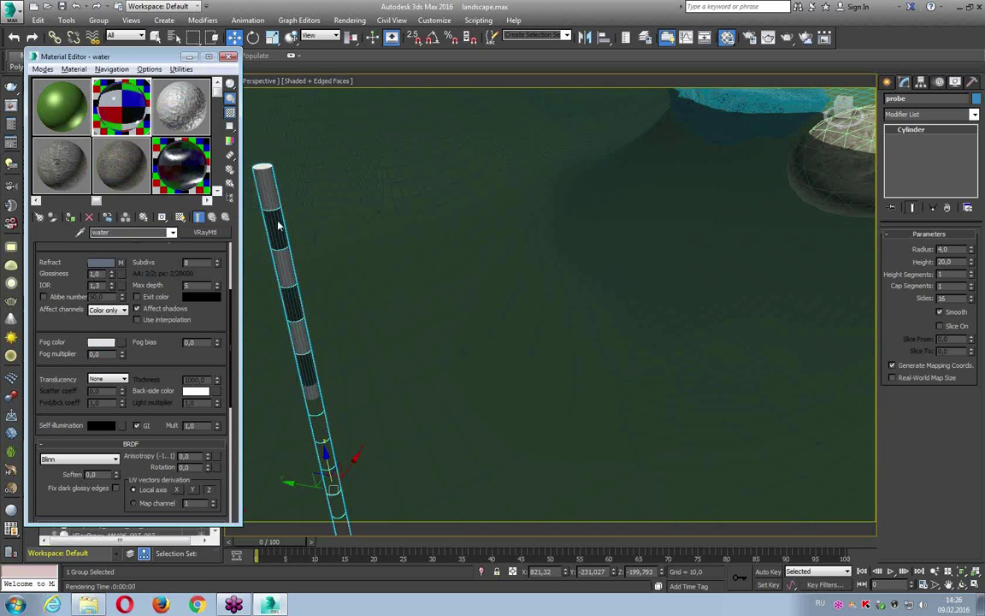
pyautogui.doubleClick(100, 354)
pyautogui.write('1')
pyautogui.press('Return')
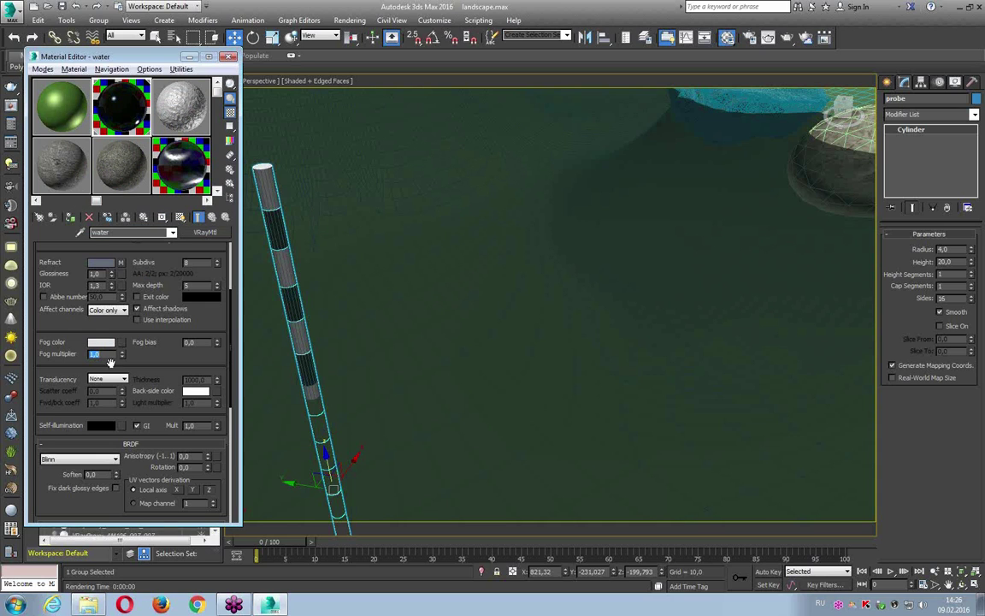
pyautogui.click(785, 38)
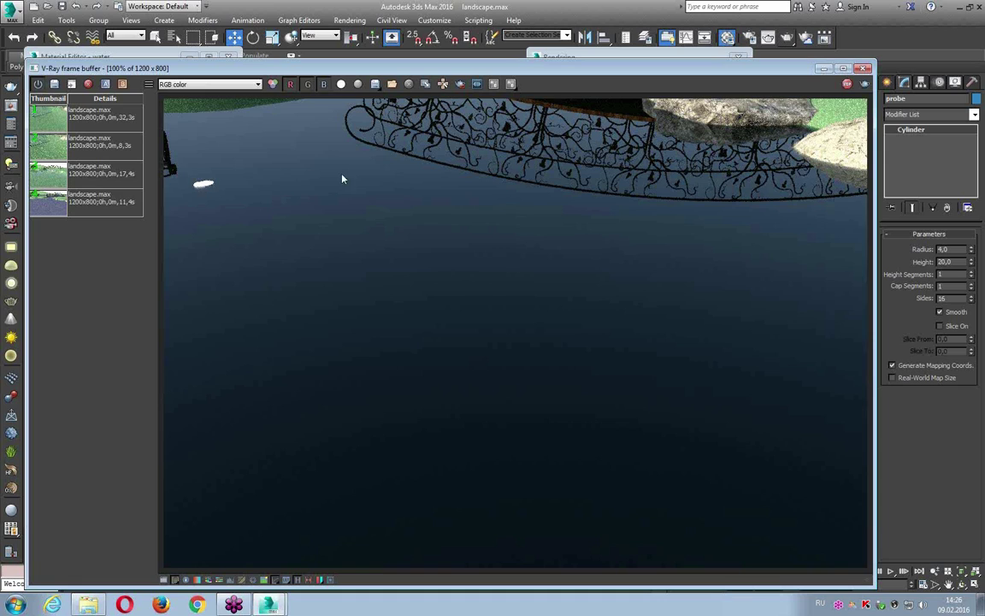
# - Zoom into the white spot in the render, zoom back out, and restore the Rendering window
pyautogui.scroll(1, 202, 195)
pyautogui.scroll(2, 202, 195)
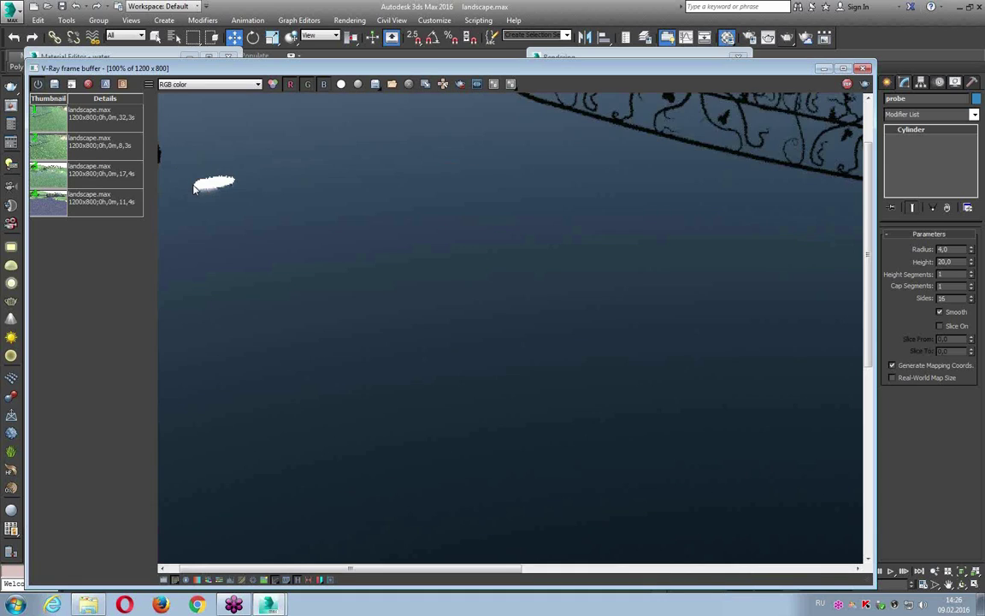
pyautogui.scroll(2, 202, 196)
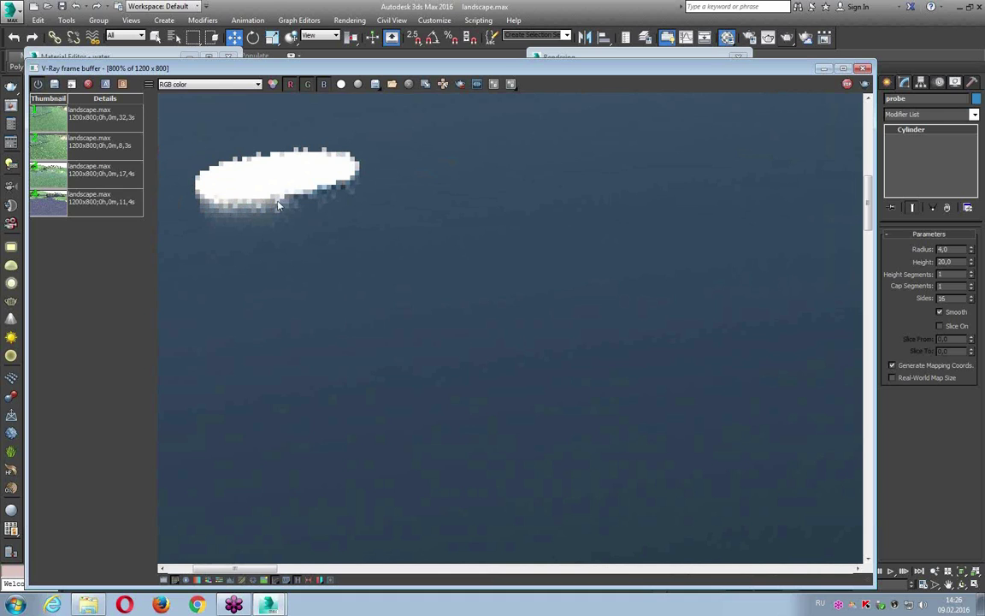
pyautogui.scroll(-2, 278, 205)
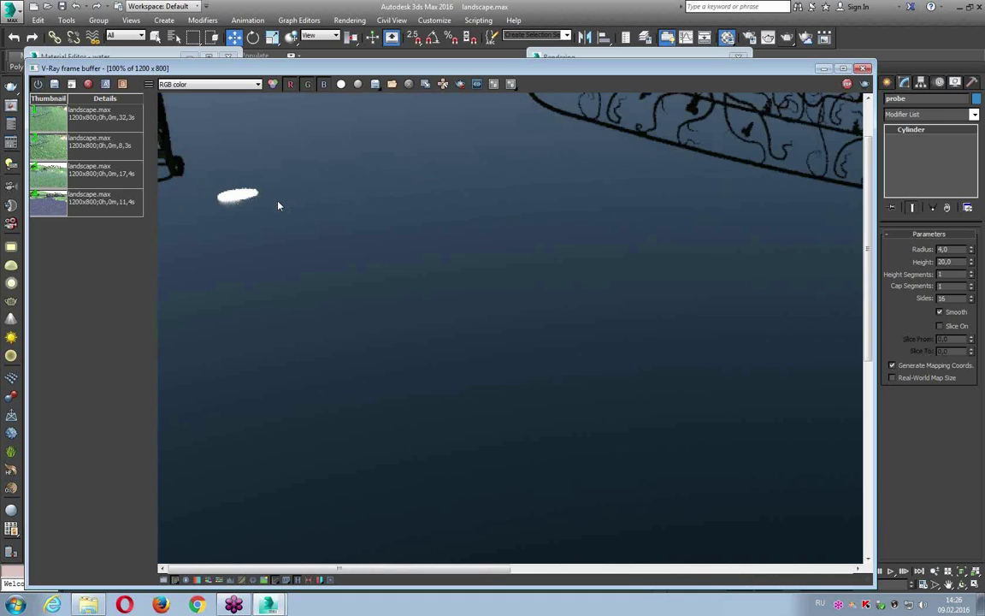
pyautogui.scroll(-2, 278, 205)
pyautogui.doubleClick(646, 57)
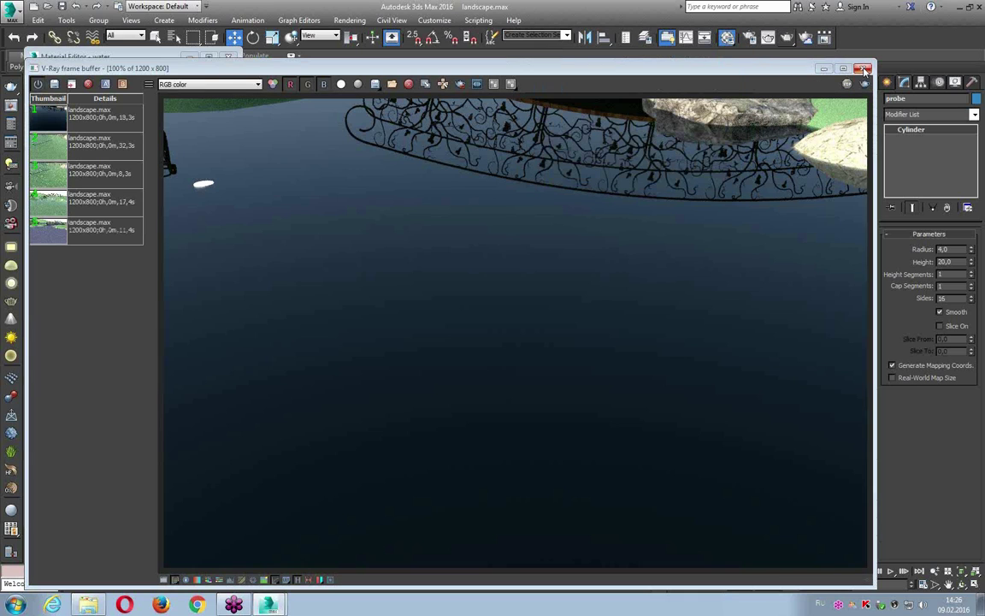
# - Set the fog multiplier to 0,1, render, then cancel the render
pyautogui.click(864, 68)
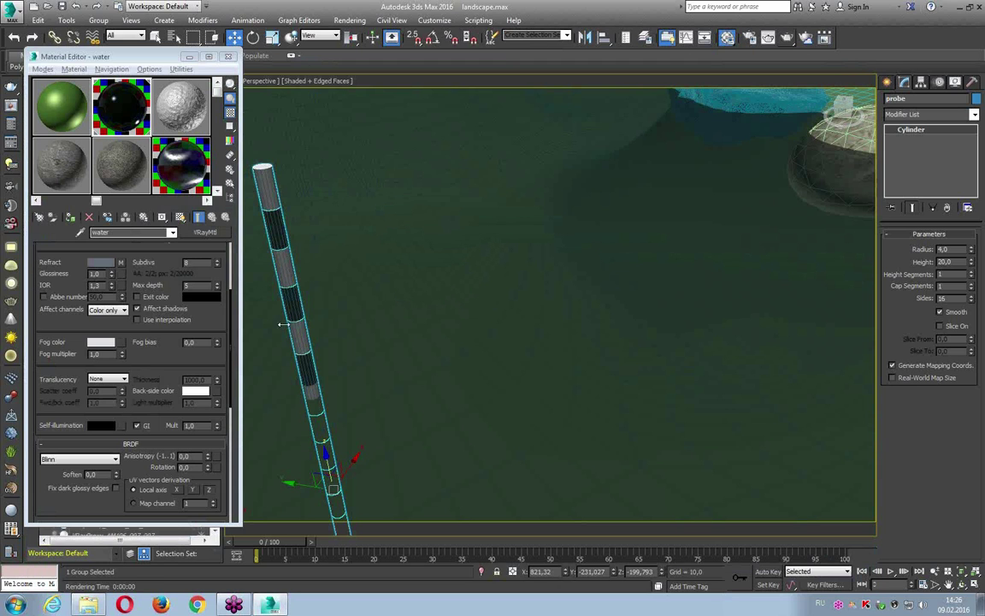
pyautogui.click(101, 353)
pyautogui.write('1')
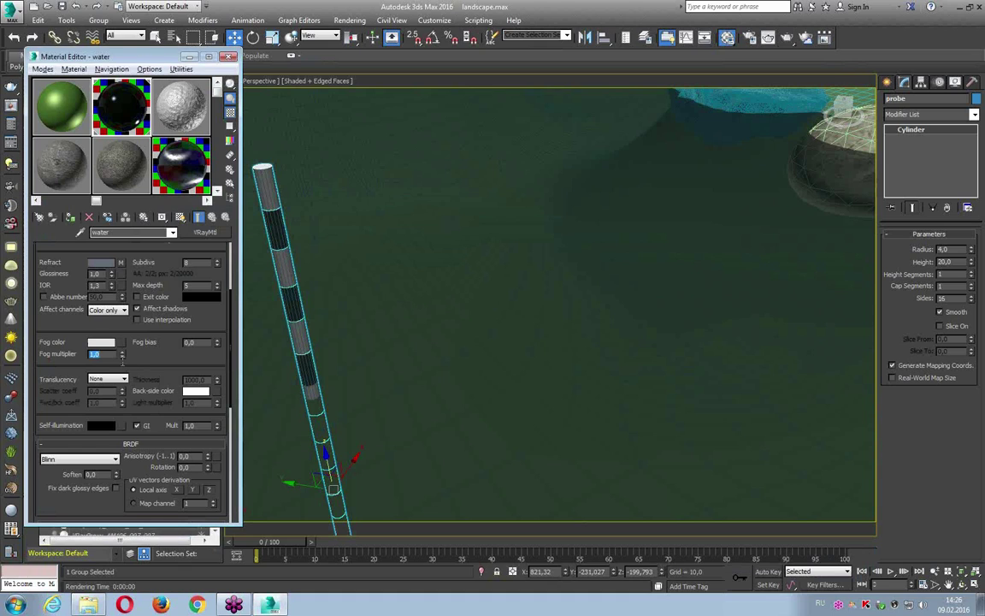
pyautogui.write('0,1')
pyautogui.press('Return')
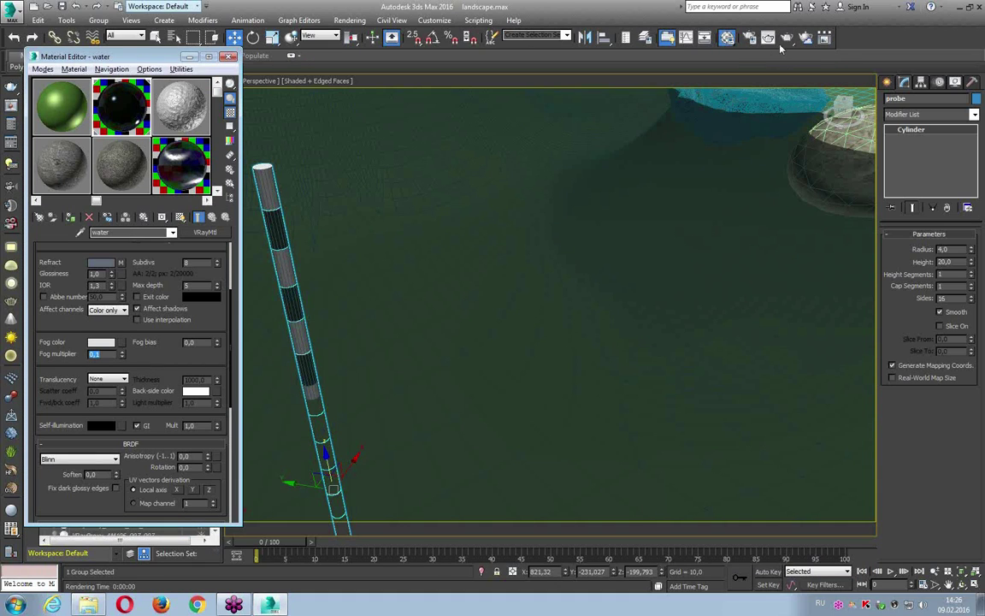
pyautogui.click(785, 39)
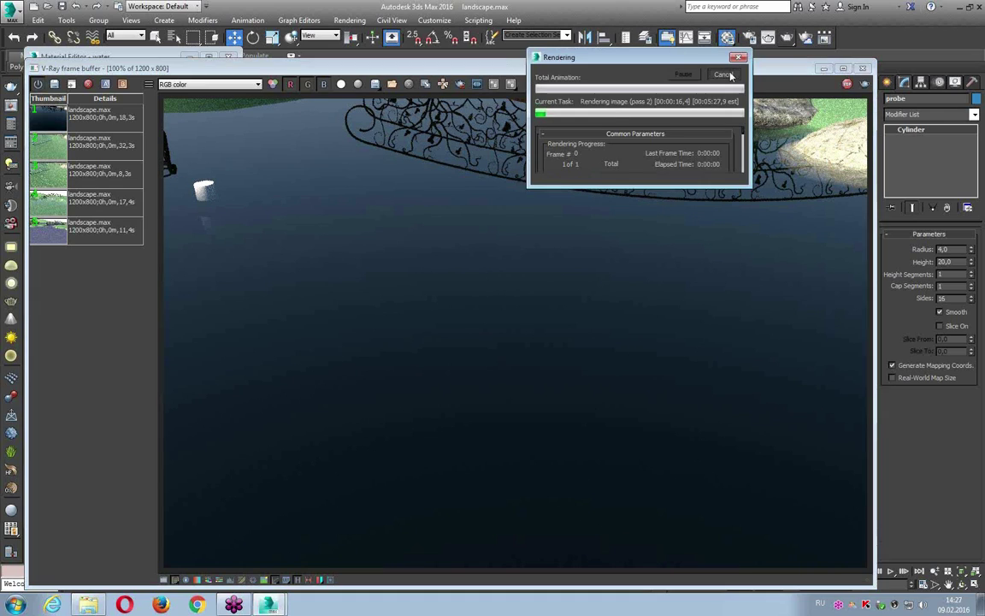
pyautogui.click(165, 58)
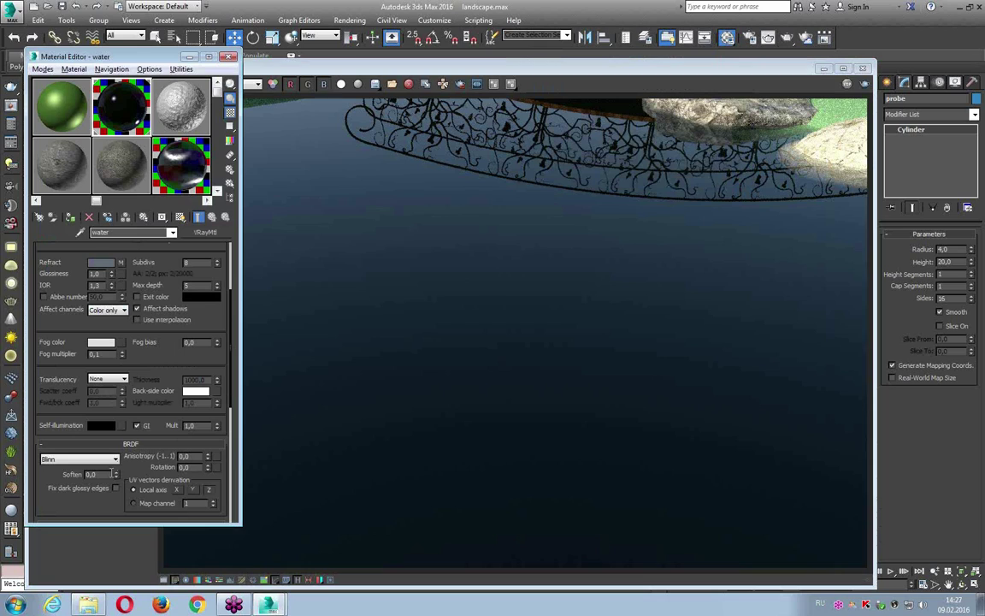
# - Lower the fog multiplier to 0,03 and render again
pyautogui.doubleClick(97, 353)
pyautogui.write('0,03')
pyautogui.press('Return')
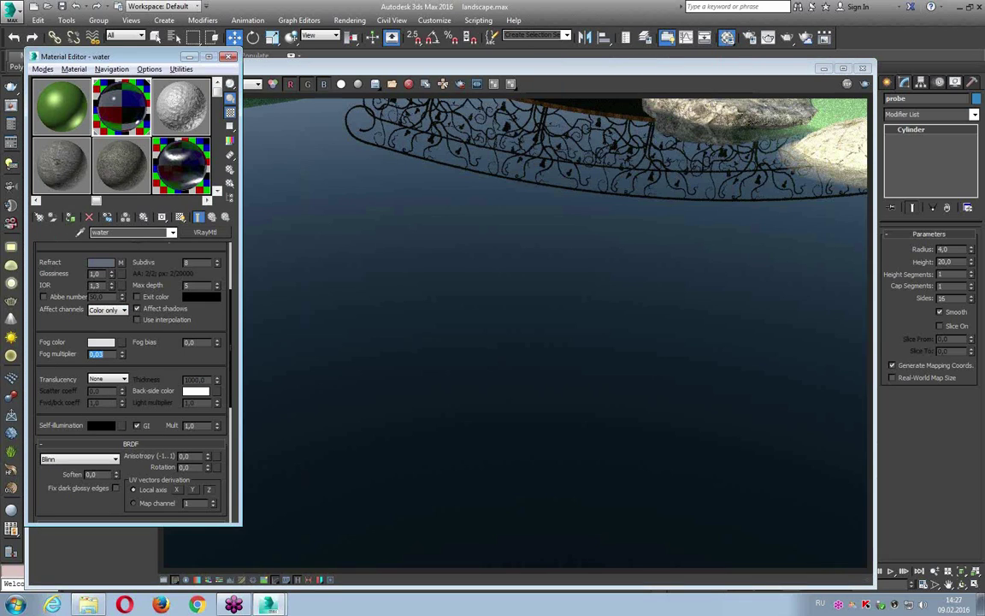
pyautogui.click(864, 84)
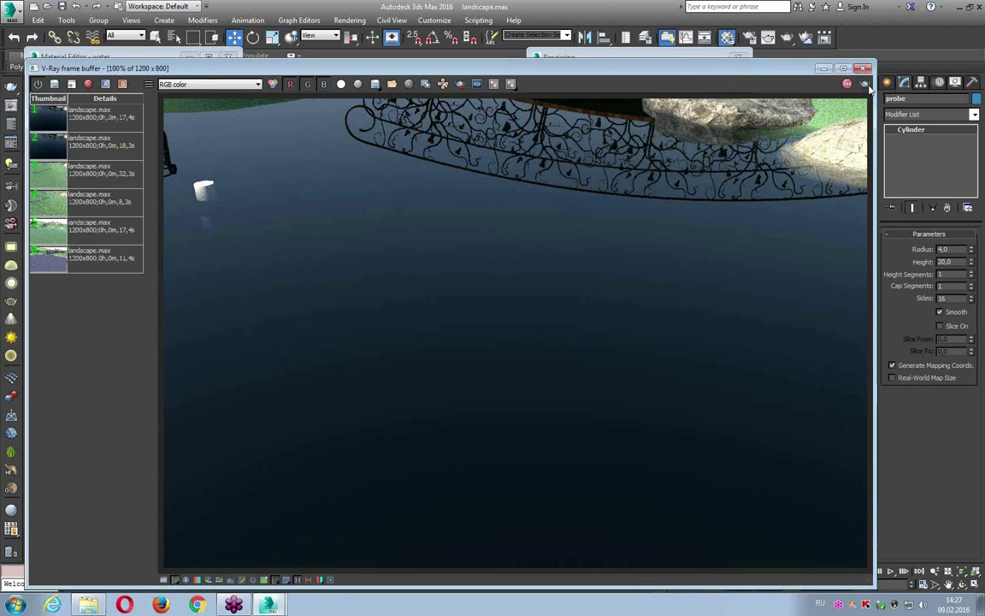
pyautogui.click(866, 85)
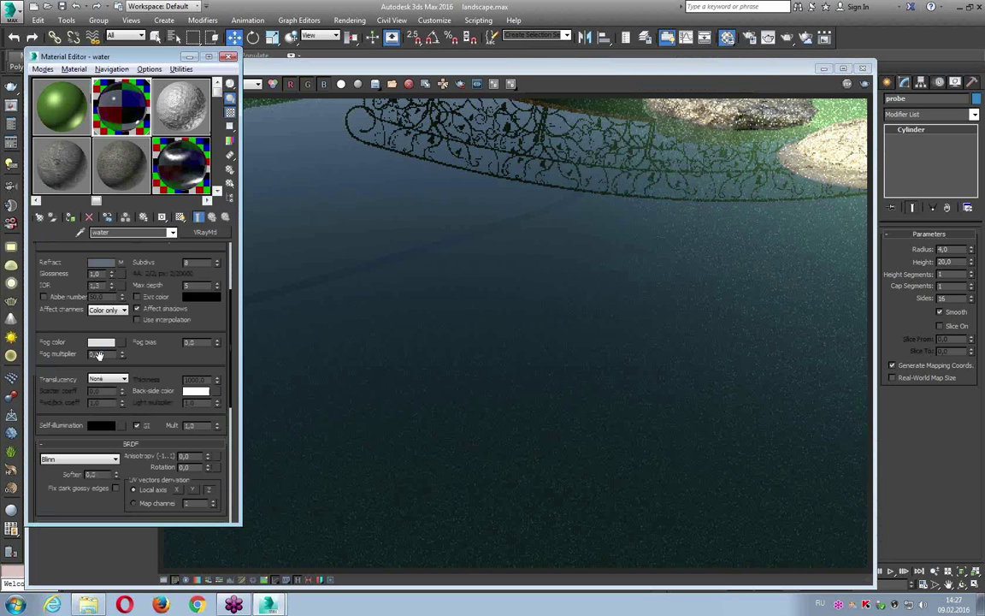
# - Raise the fog multiplier to 0,05, render, inspect the image, and stop the render early
pyautogui.moveTo(121, 354); pyautogui.dragTo(139, 356)
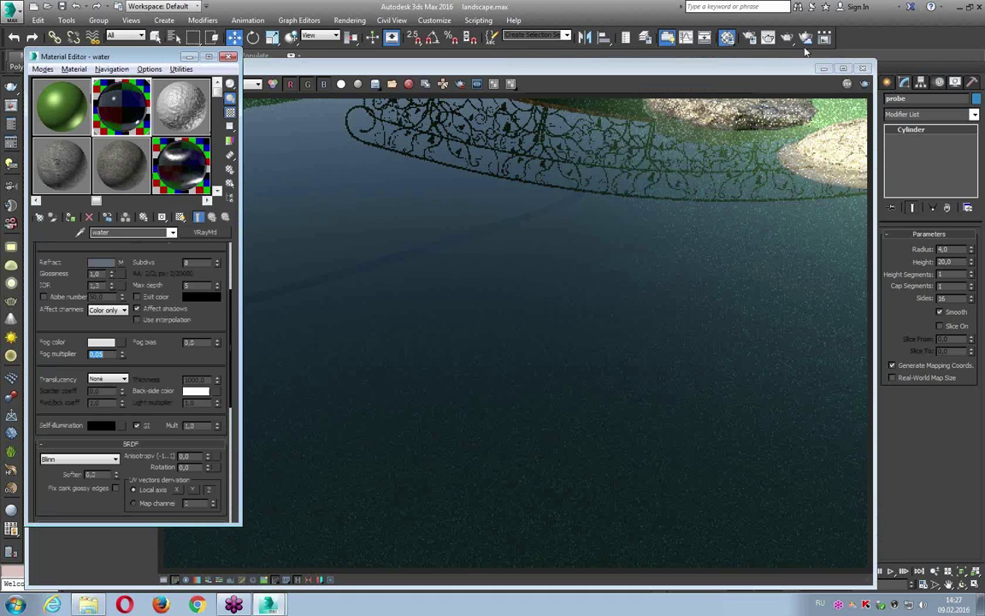
pyautogui.click(864, 86)
pyautogui.click(865, 86)
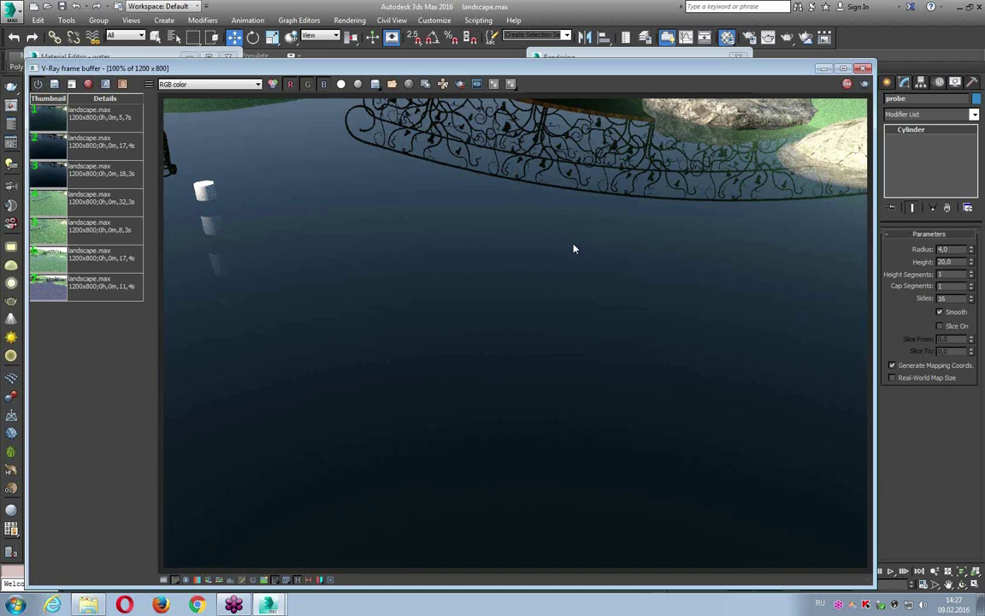
pyautogui.scroll(2, 741, 134)
pyautogui.scroll(2, 739, 129)
pyautogui.scroll(1, 664, 112)
pyautogui.scroll(-1, 519, 204)
pyautogui.scroll(-1, 519, 211)
pyautogui.scroll(-1, 546, 192)
pyautogui.scroll(-1, 542, 190)
pyautogui.scroll(1, 543, 190)
pyautogui.click(535, 55)
pyautogui.click(689, 75)
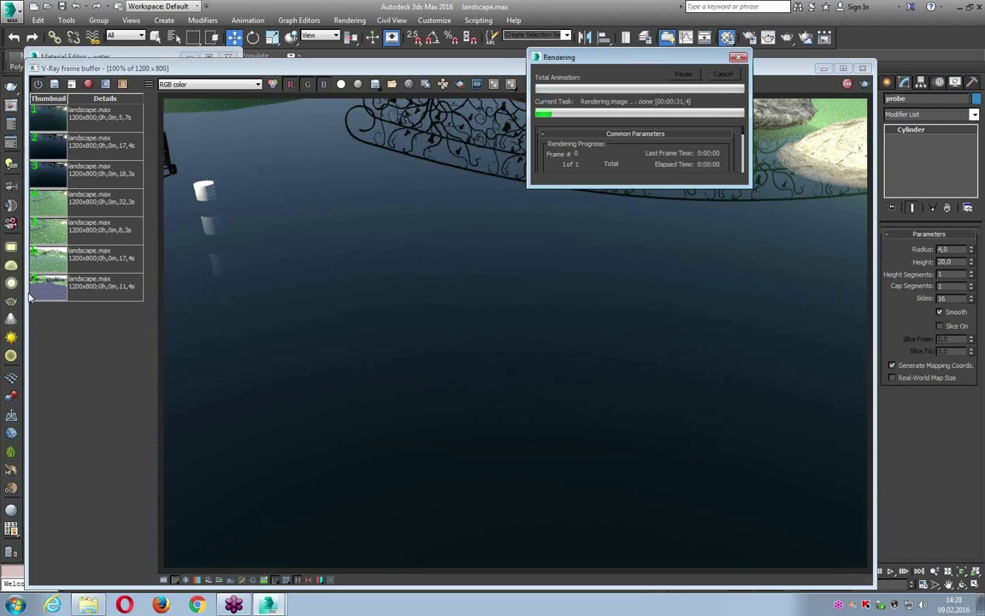
# - Bring the water material to its Maps rollout, re-render the rippled water, then stop it
pyautogui.click(144, 56)
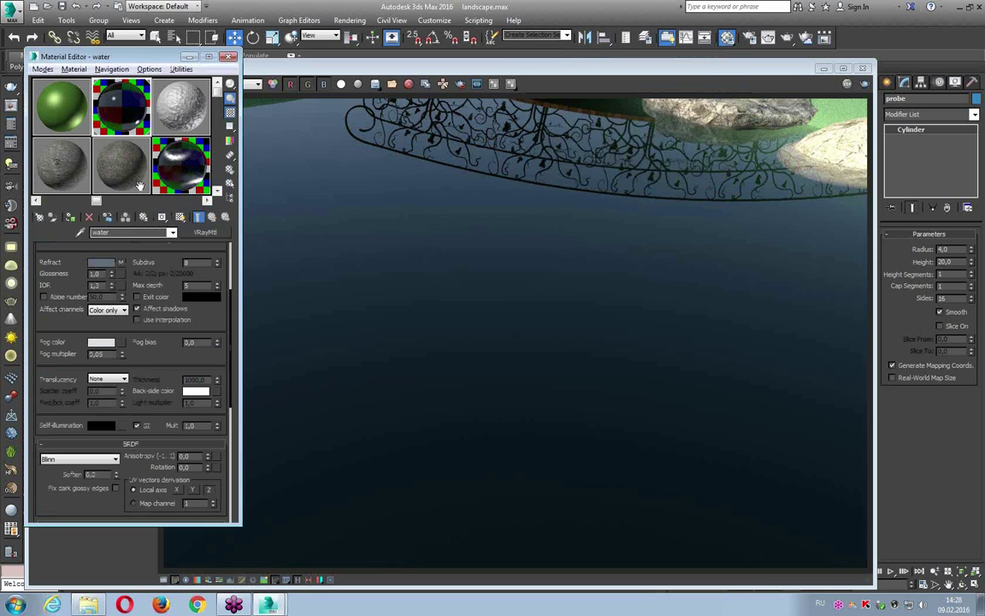
pyautogui.scroll(-5, 129, 351)
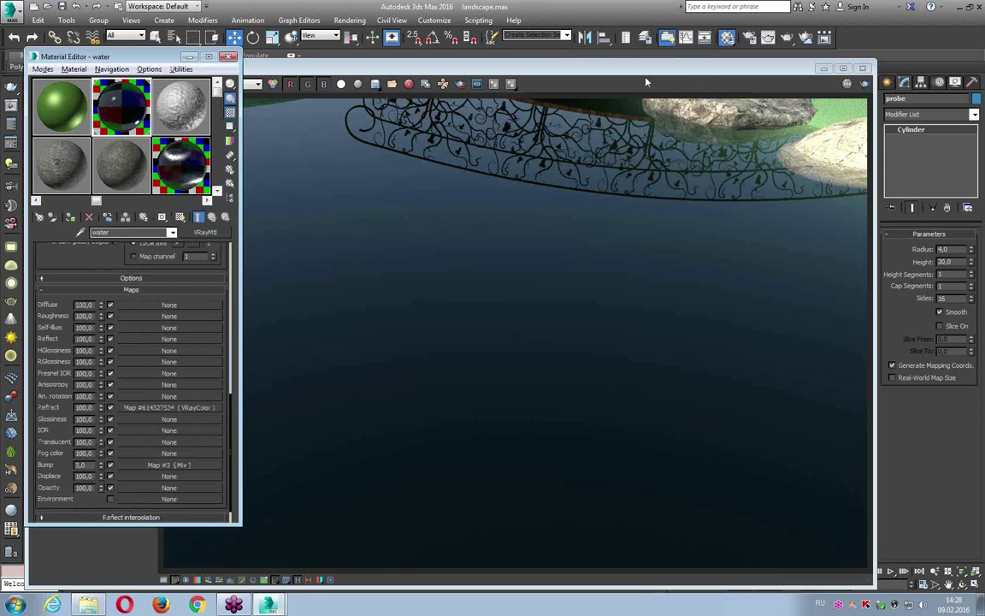
pyautogui.click(864, 84)
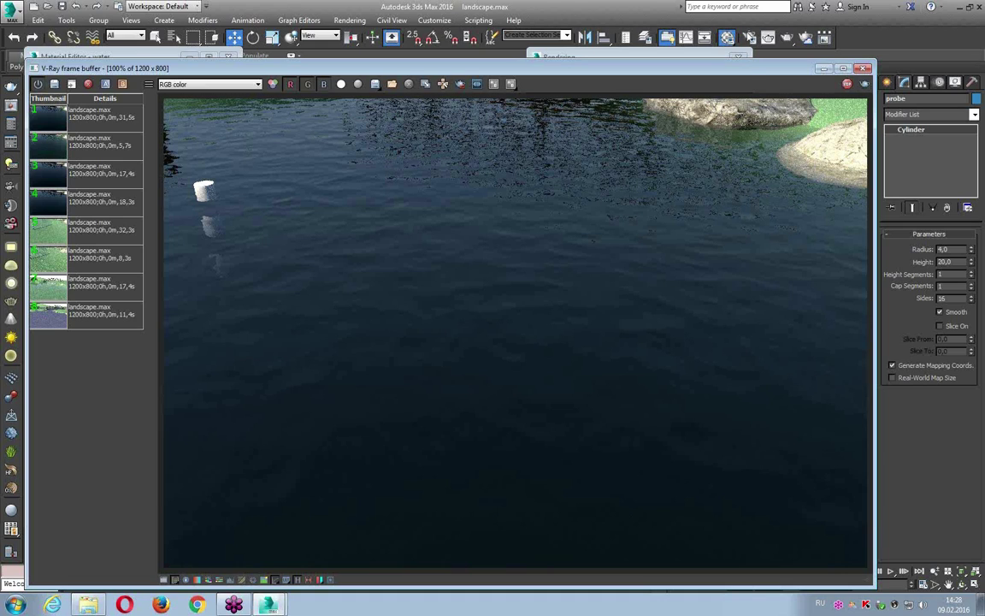
pyautogui.click(612, 54)
pyautogui.click(721, 74)
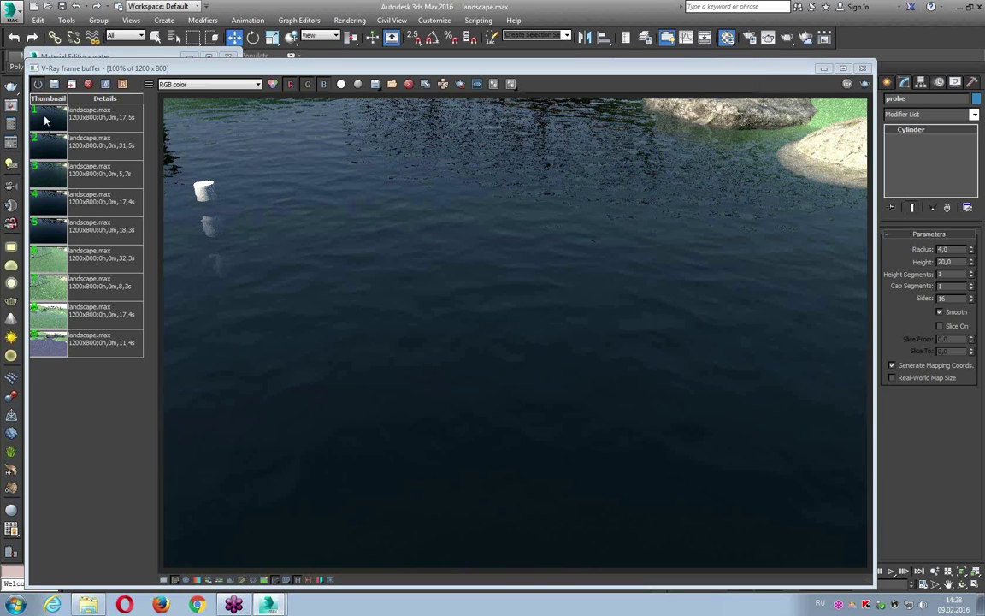
# - Browse the render history from the rippled water render down to the green striped-post render
pyautogui.click(46, 121)
pyautogui.click(42, 139)
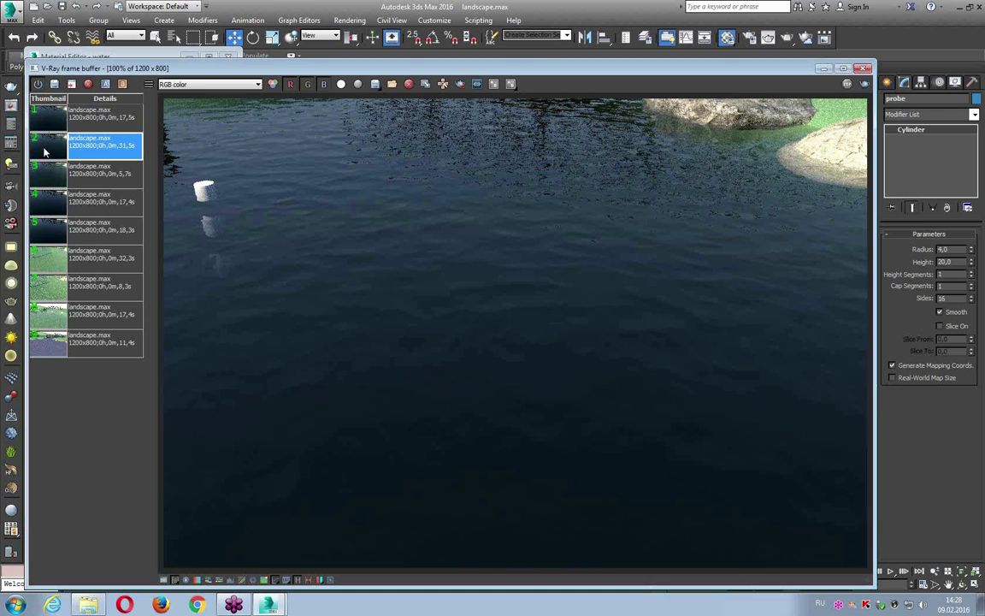
pyautogui.click(47, 171)
pyautogui.click(49, 198)
pyautogui.click(51, 224)
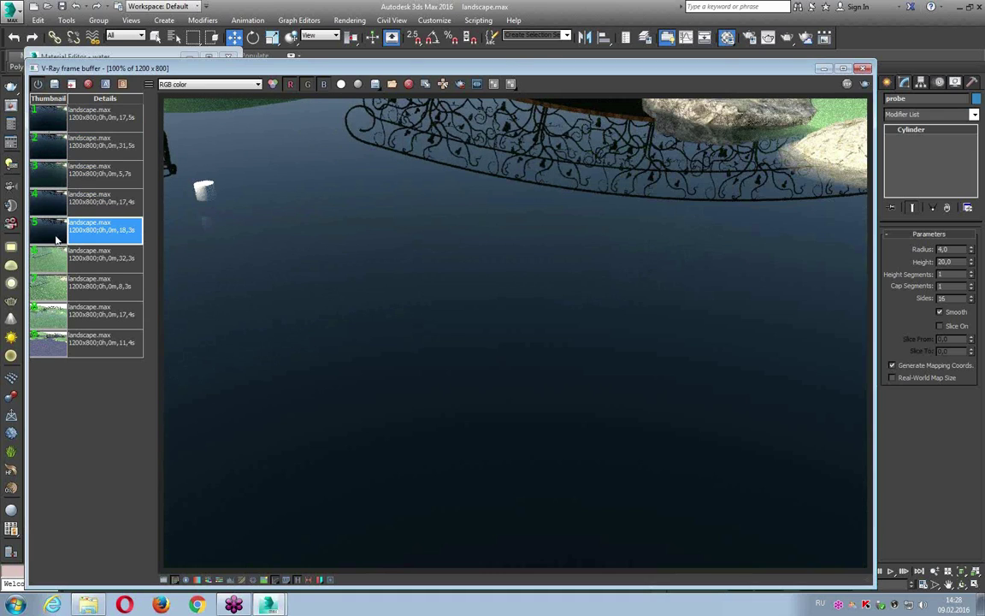
pyautogui.click(52, 271)
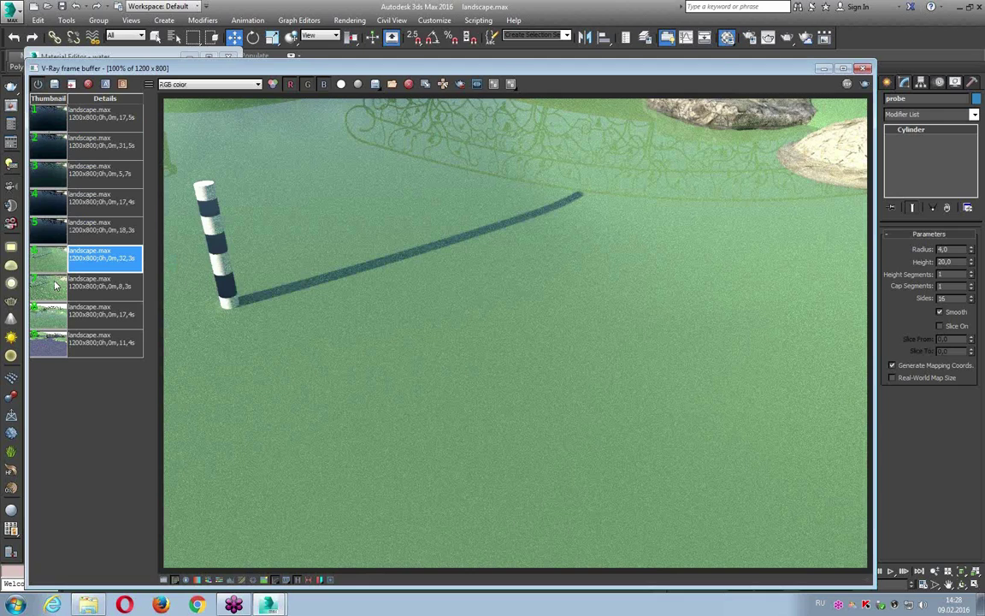
# - Step back up the history to the rippled water render and close the frame buffer
pyautogui.click(51, 229)
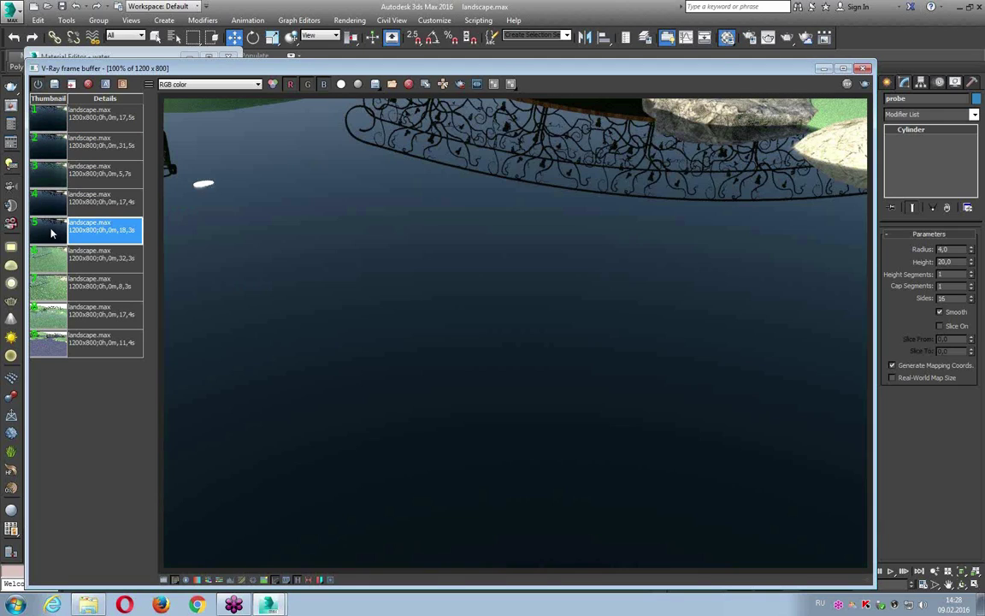
pyautogui.click(50, 198)
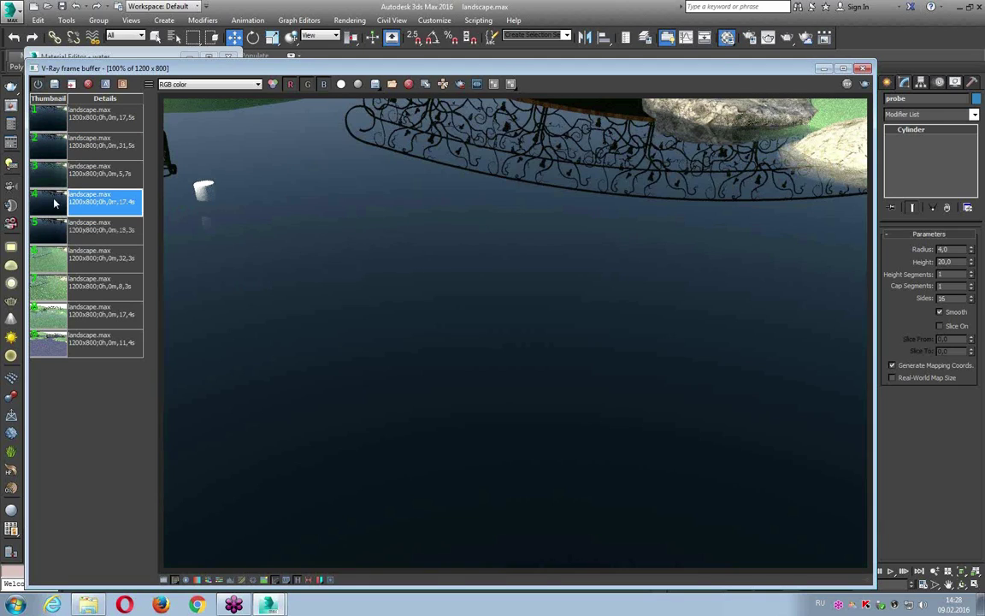
pyautogui.click(53, 176)
pyautogui.click(49, 139)
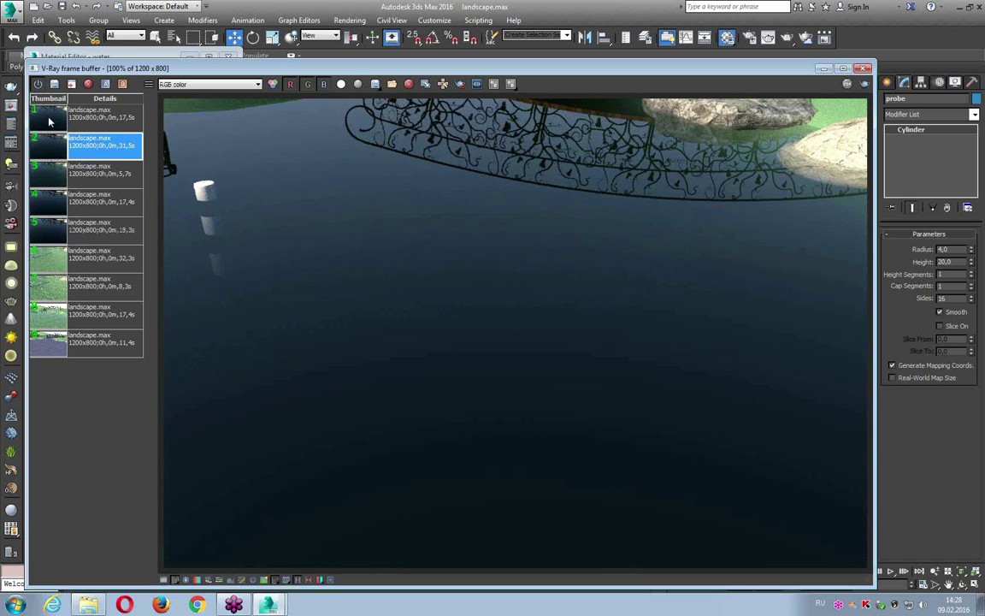
pyautogui.click(44, 109)
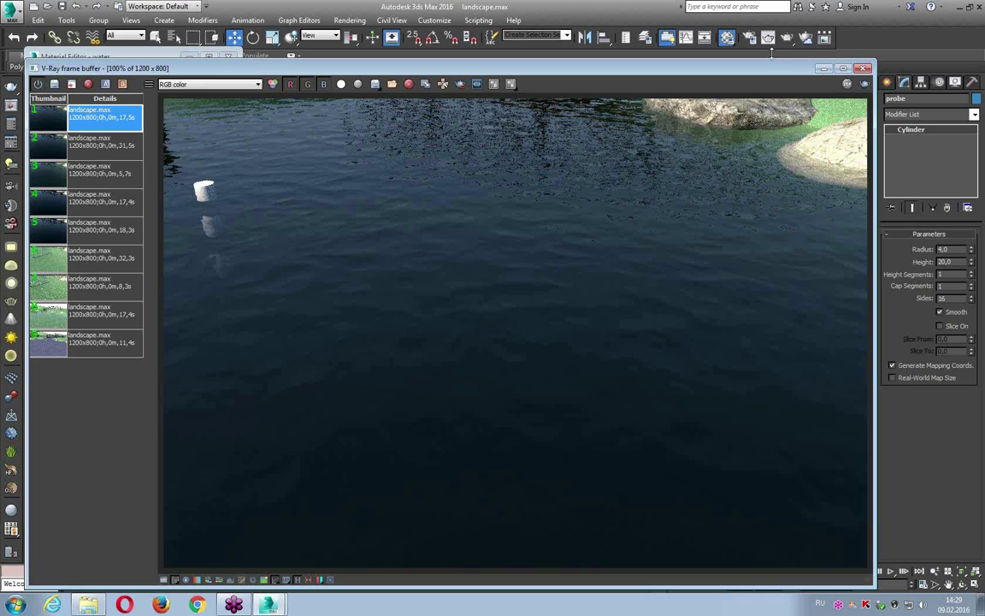
pyautogui.click(864, 68)
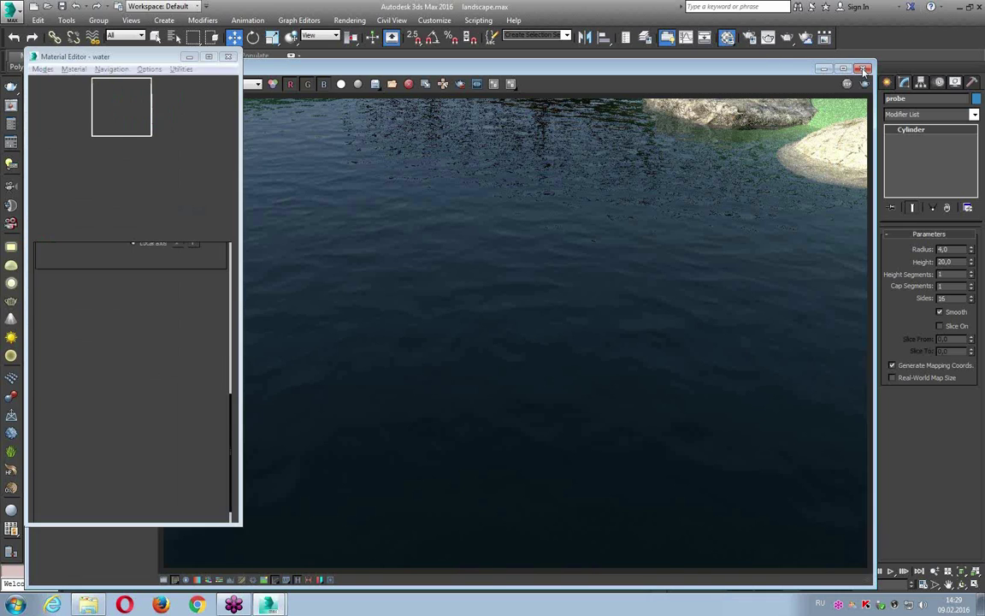
# - Close the Material Editor, frame the waterside rocks in Perspective, and start a production render
pyautogui.click(227, 57)
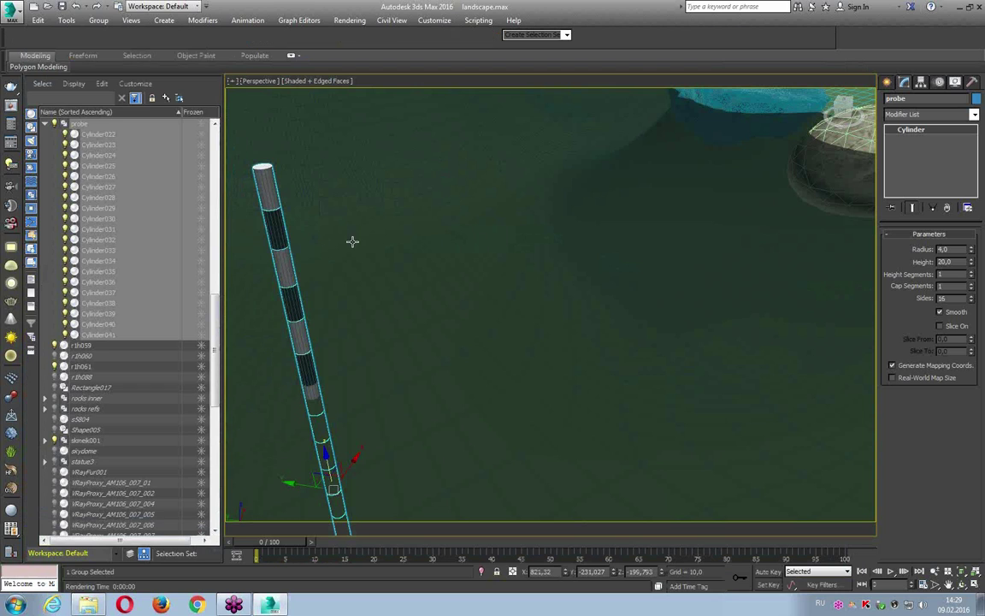
pyautogui.keyDown('alt'); pyautogui.moveTo(349, 242); pyautogui.dragTo(311, 216, button='middle'); pyautogui.keyUp('alt')
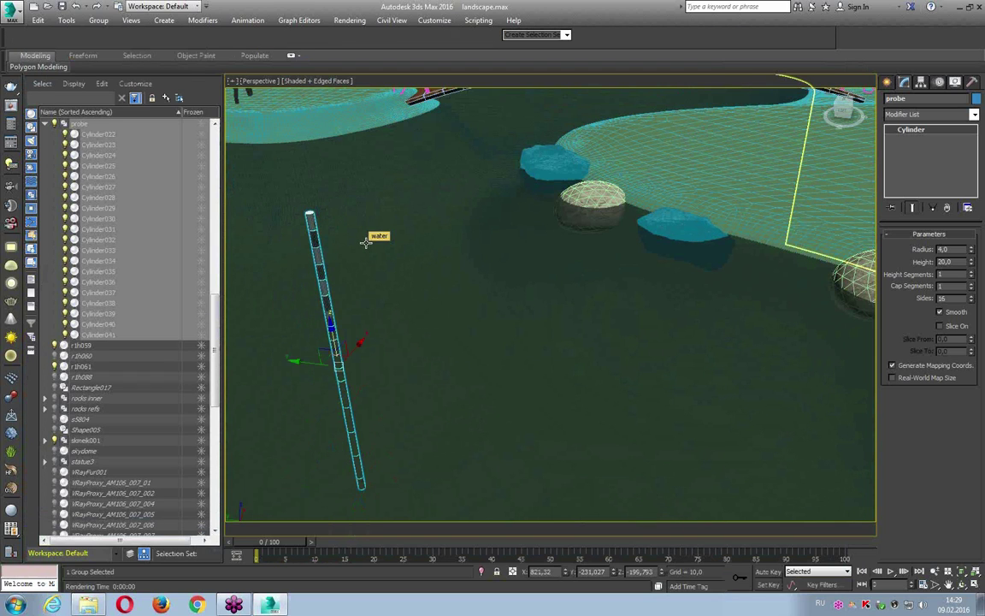
pyautogui.keyDown('alt'); pyautogui.moveTo(599, 246); pyautogui.dragTo(451, 290, button='middle'); pyautogui.keyUp('alt')
pyautogui.scroll(3, 521, 249)
pyautogui.scroll(3, 527, 259)
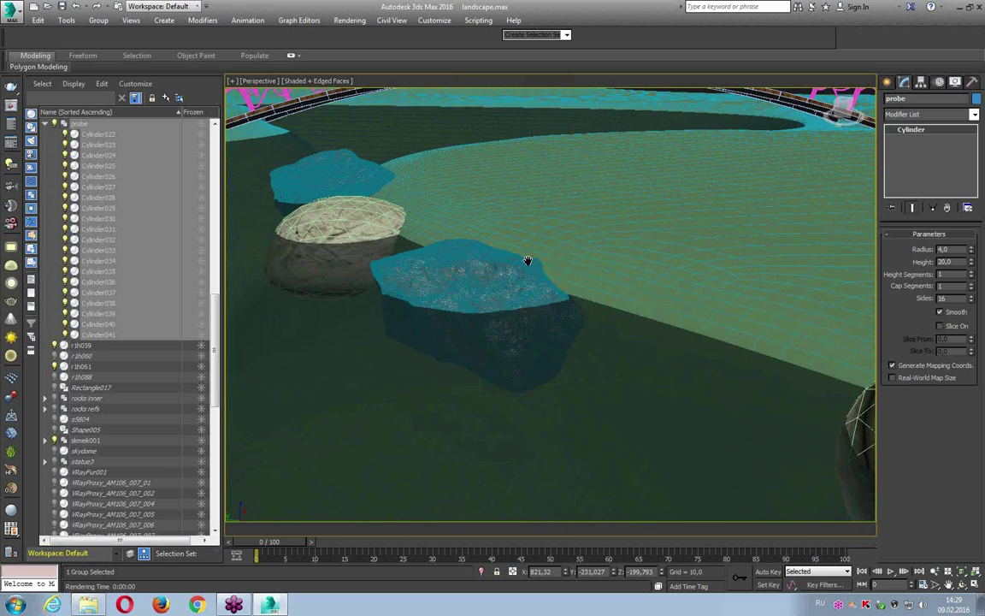
pyautogui.moveTo(527, 259); pyautogui.dragTo(512, 201, button='middle')
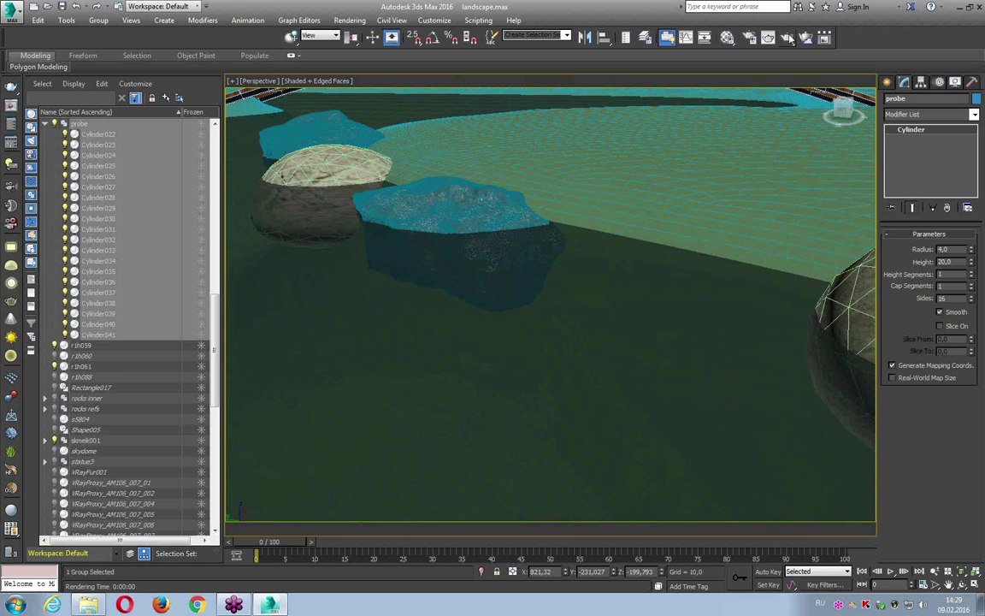
pyautogui.click(789, 38)
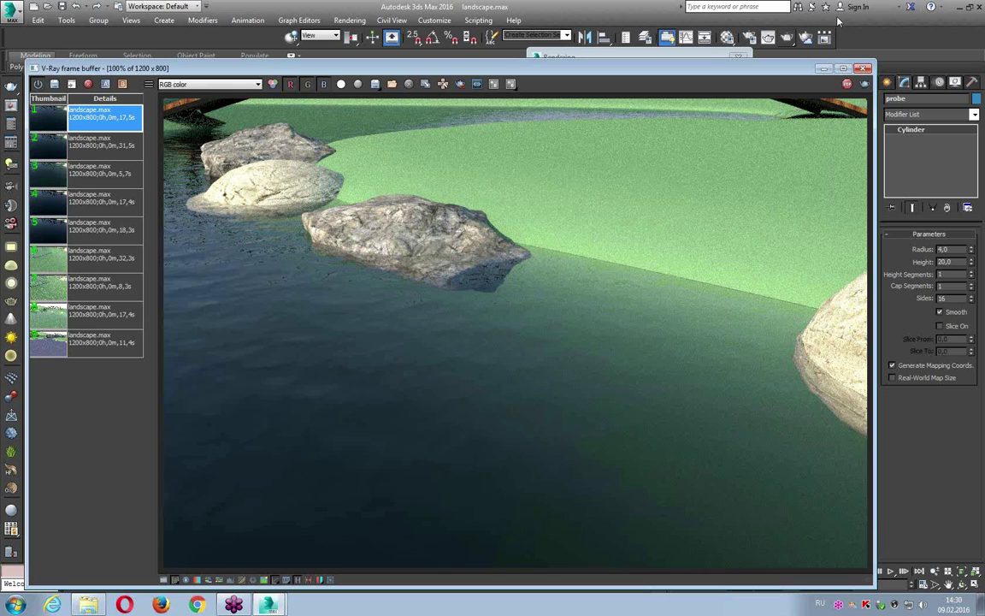
pyautogui.click(778, 62)
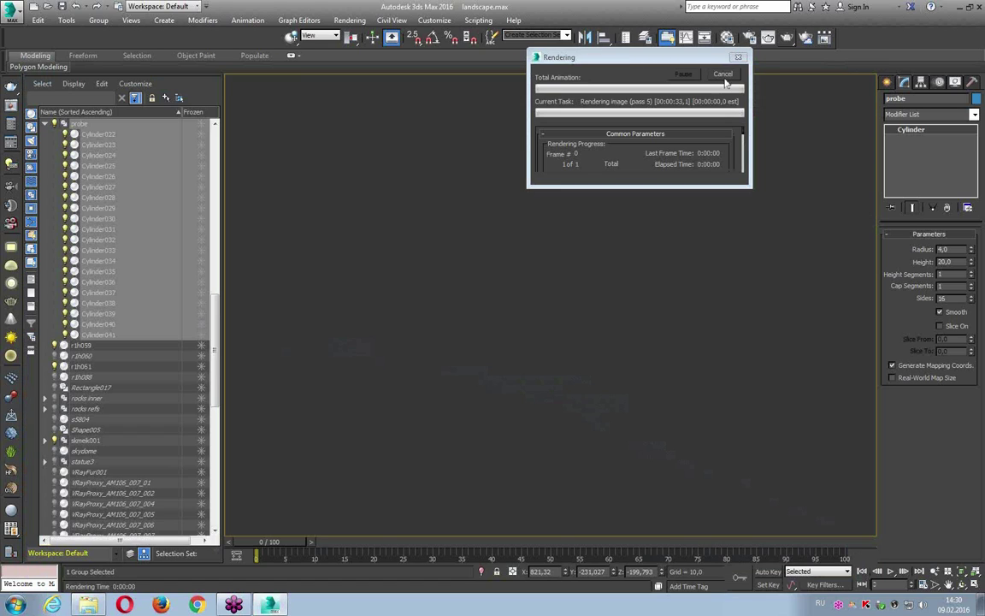
# - Bring the finished render forward, orbit out to the bridge, and select the landscape
pyautogui.click(723, 75)
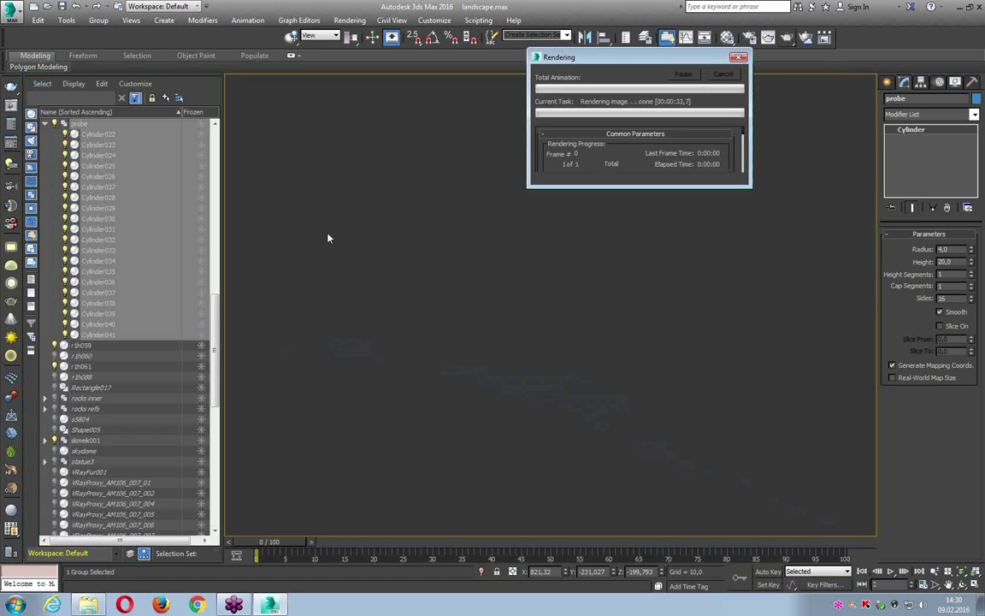
pyautogui.scroll(-3, 670, 164)
pyautogui.moveTo(655, 182)
pyautogui.keyDown('alt'); pyautogui.mouseDown(button='middle')
pyautogui.moveTo(627, 224)
pyautogui.moveTo(710, 257)
pyautogui.moveTo(732, 308)
pyautogui.mouseUp(button='middle'); pyautogui.keyUp('alt')
pyautogui.click(573, 233)
pyautogui.scroll(-3, 574, 231)
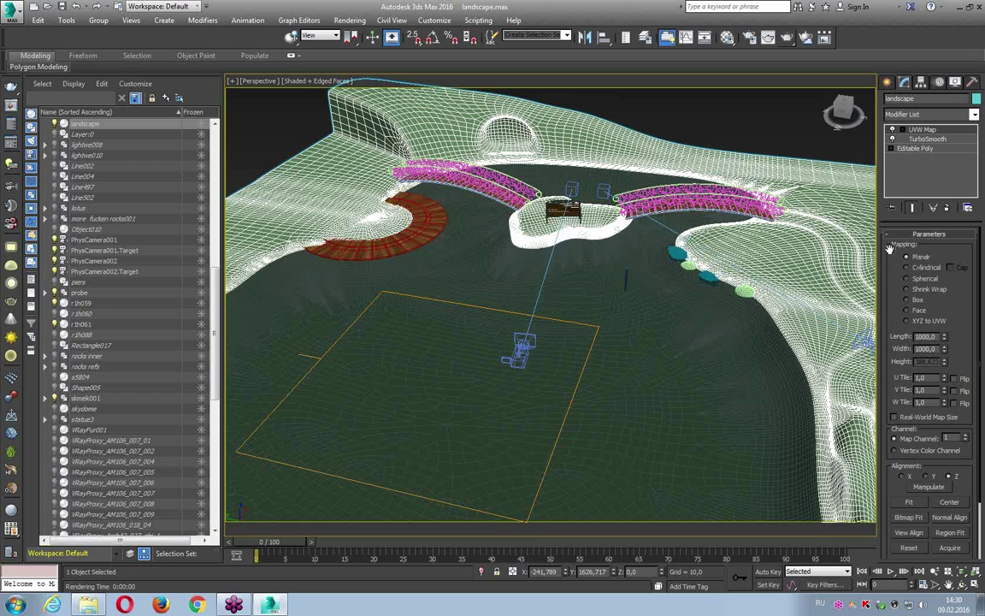
# - Load the landscape's Material #2361 into the Material Editor and bring up its Bump slot options
pyautogui.click(727, 38)
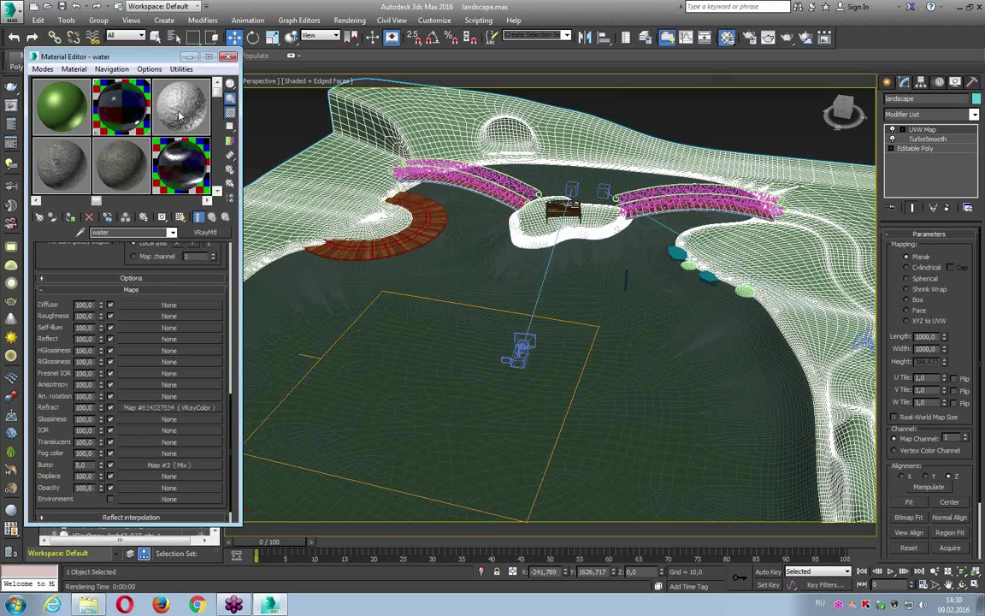
pyautogui.click(169, 464)
pyautogui.click(217, 219)
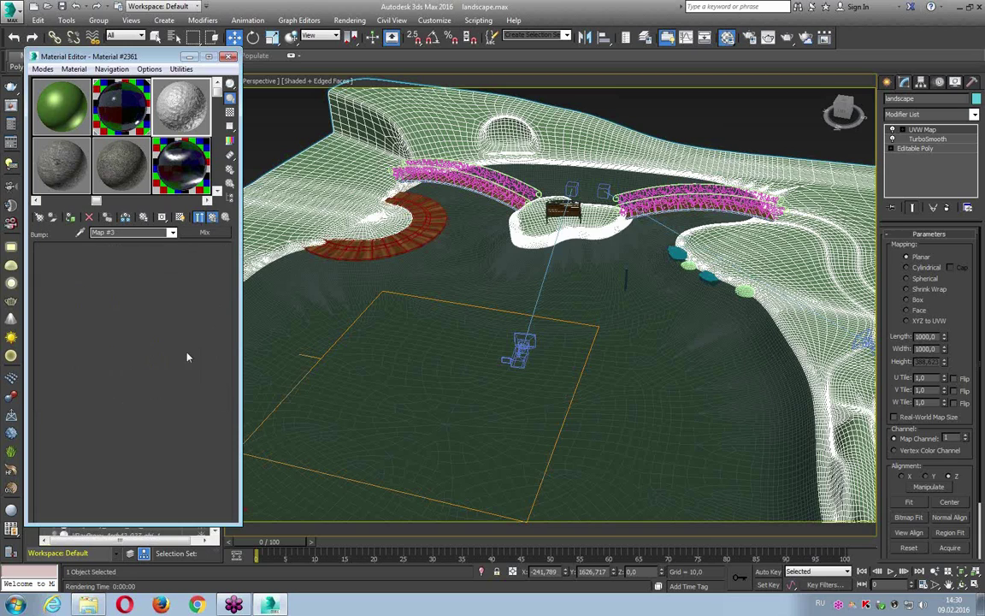
pyautogui.rightClick(151, 362)
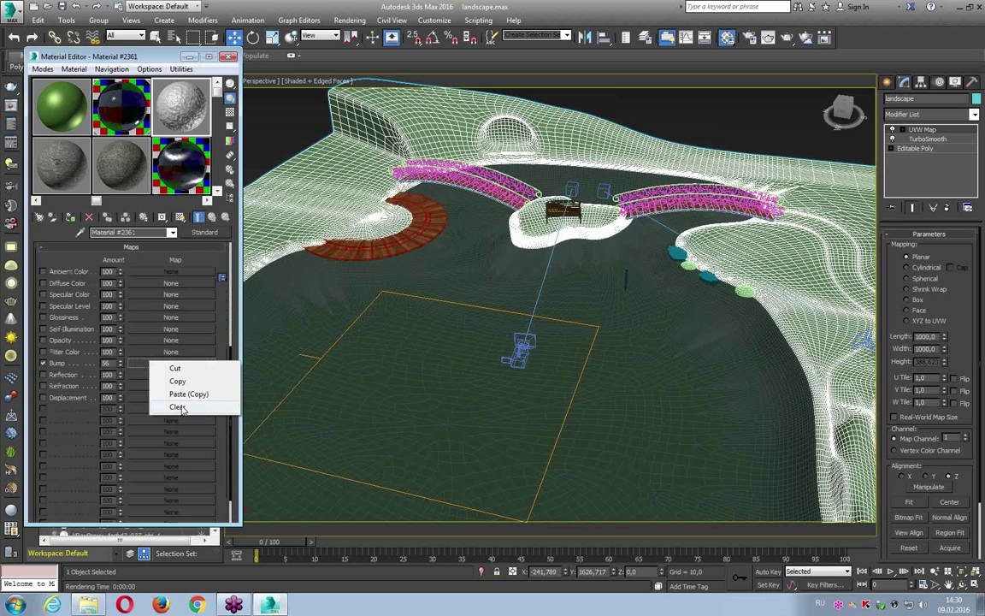
# - Clear the bump map and assign a Checker map to the Diffuse Color slot
pyautogui.click(177, 406)
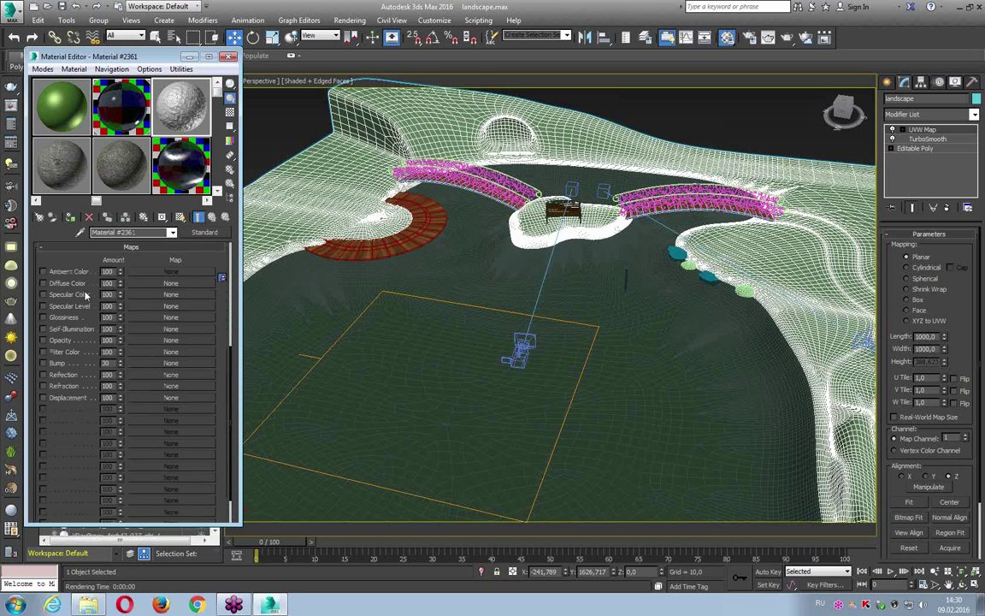
pyautogui.click(150, 285)
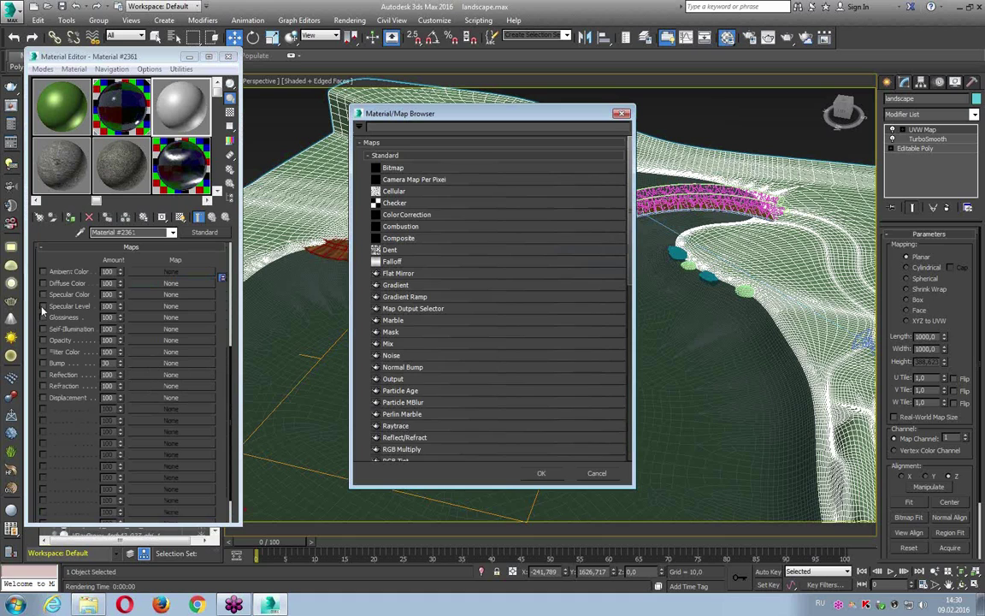
pyautogui.click(402, 203)
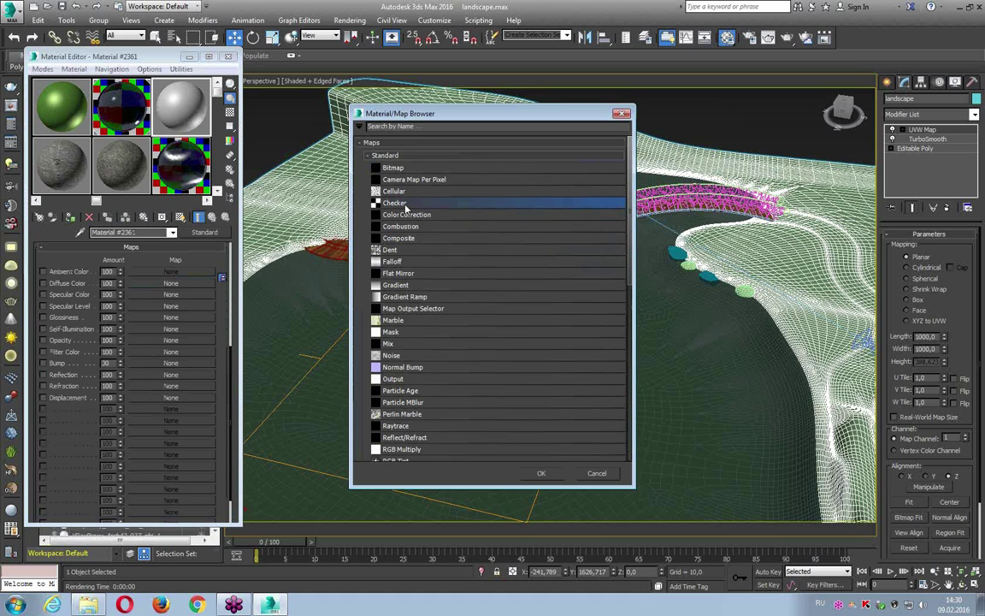
pyautogui.doubleClick(405, 207)
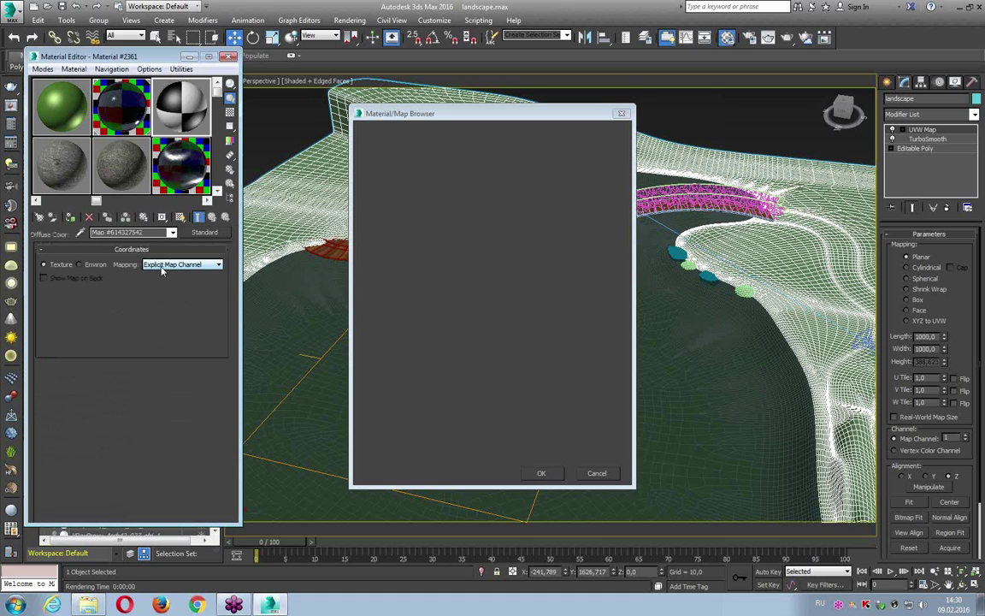
# - Set the checker's U and V tiling to 5 and show it shaded on the landscape
pyautogui.doubleClick(119, 306)
pyautogui.write('5')
pyautogui.press('Tab')
pyautogui.write('5')
pyautogui.press('Return')
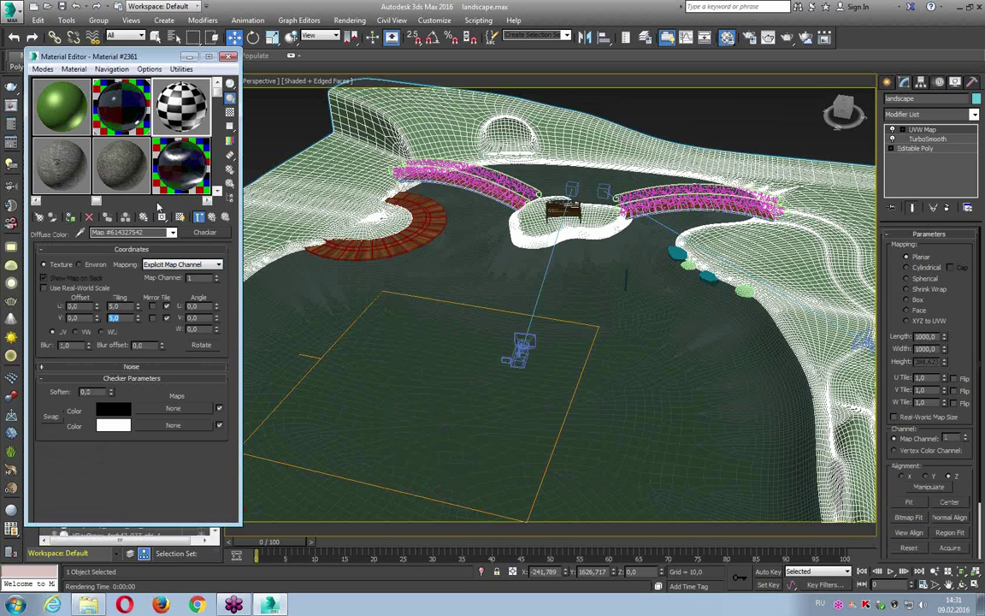
pyautogui.click(180, 216)
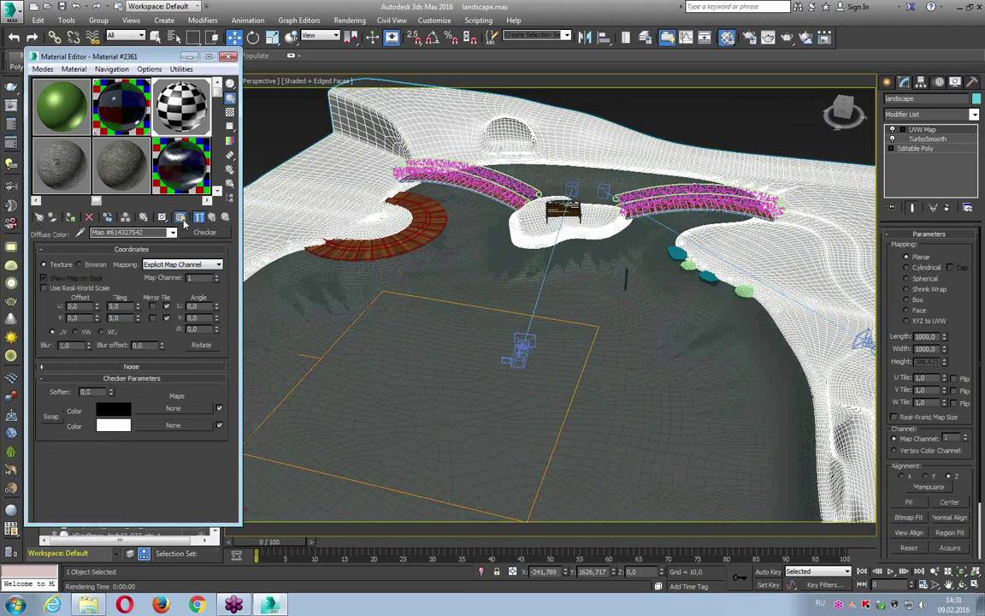
pyautogui.click(181, 217)
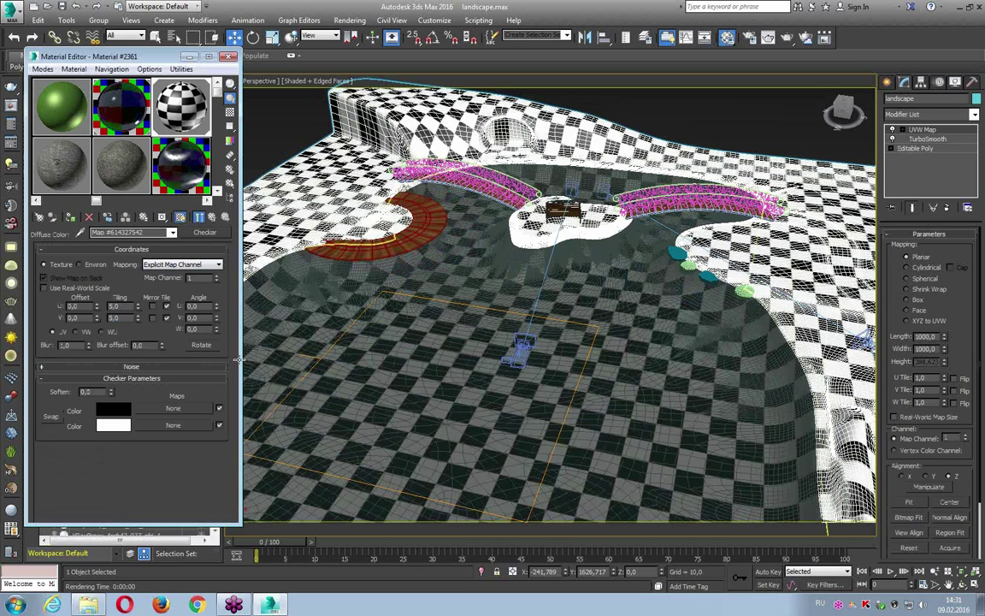
pyautogui.click(228, 56)
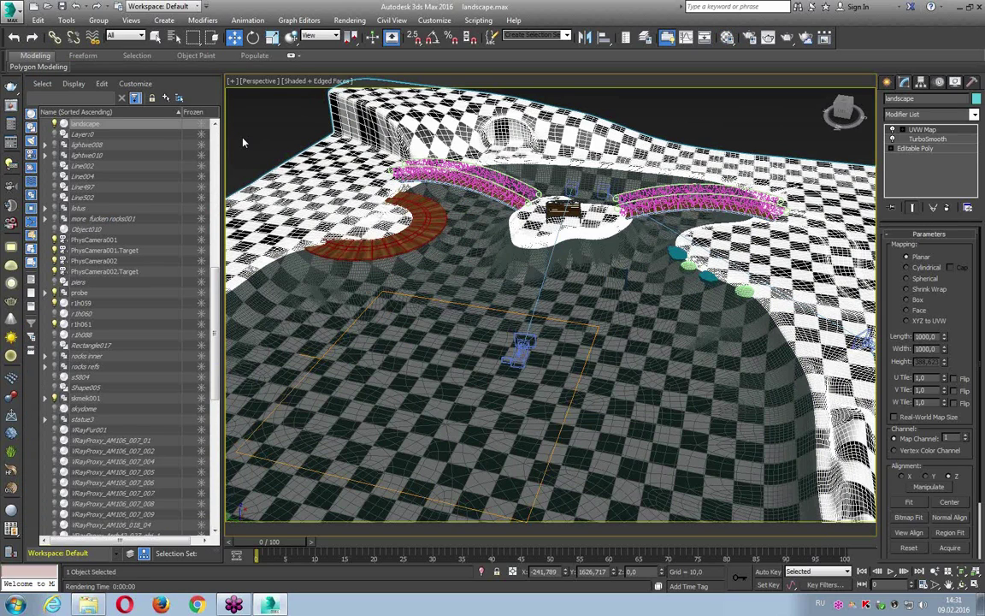
# - Turn off edged faces, inspect the checker on the landscape, and switch UVW mapping to Box
pyautogui.press('F4')
pyautogui.moveTo(253, 132)
pyautogui.keyDown('alt'); pyautogui.mouseDown(button='middle')
pyautogui.moveTo(683, 307)
pyautogui.moveTo(741, 321)
pyautogui.moveTo(515, 356)
pyautogui.mouseUp(button='middle'); pyautogui.keyUp('alt')
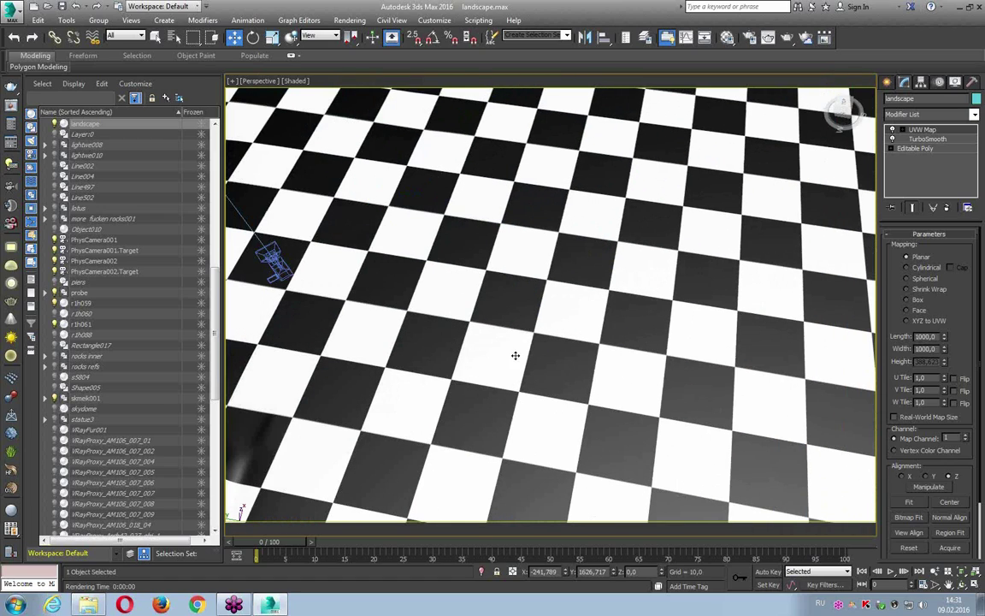
pyautogui.moveTo(609, 197)
pyautogui.keyDown('alt'); pyautogui.mouseDown(button='middle')
pyautogui.moveTo(462, 176)
pyautogui.moveTo(387, 257)
pyautogui.moveTo(314, 274)
pyautogui.moveTo(322, 174)
pyautogui.mouseUp(button='middle'); pyautogui.keyUp('alt')
pyautogui.scroll(-5, 462, 176)
pyautogui.scroll(3, 388, 256)
pyautogui.scroll(2, 313, 275)
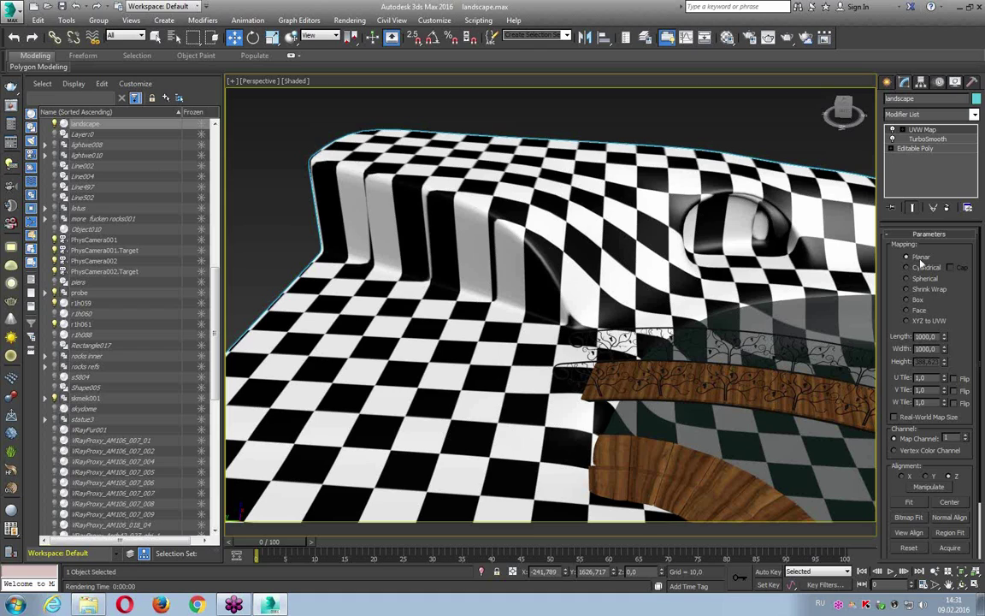
pyautogui.click(907, 299)
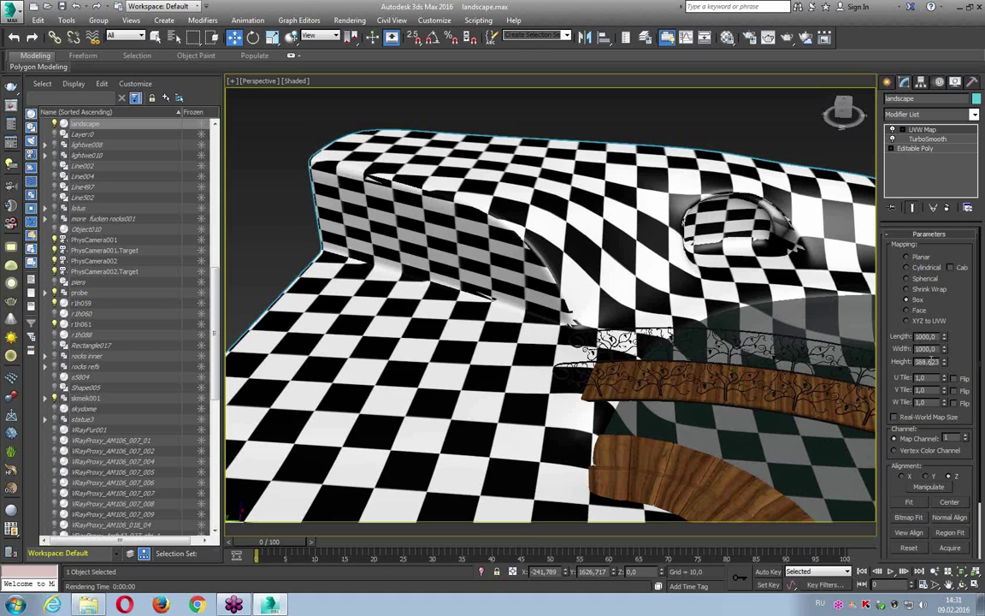
# - Set the UVW Map height to 1000 and switch the projection back to Planar
pyautogui.write('1000')
pyautogui.press('Return')
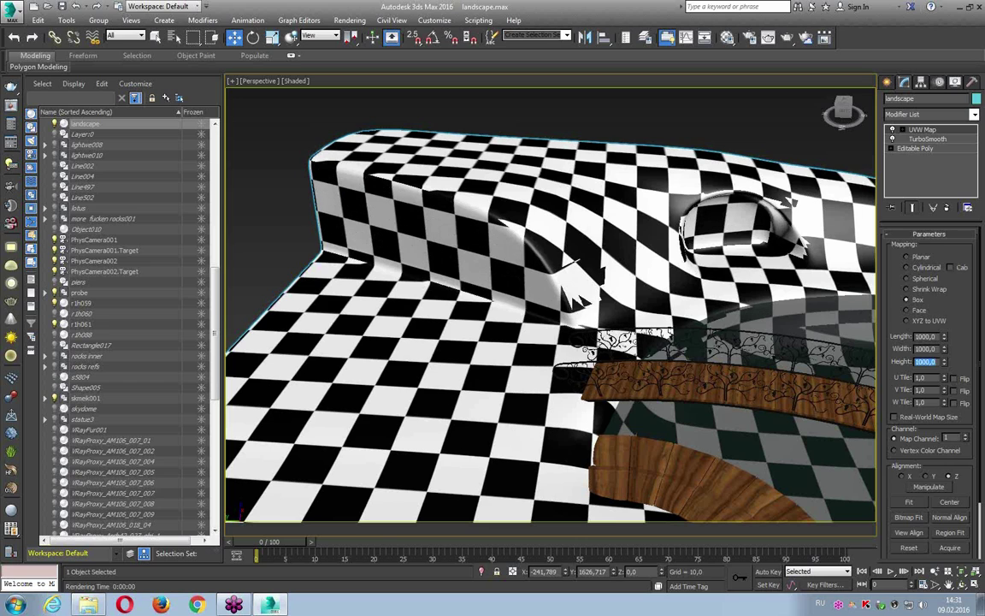
pyautogui.scroll(2, 475, 245)
pyautogui.scroll(1, 518, 270)
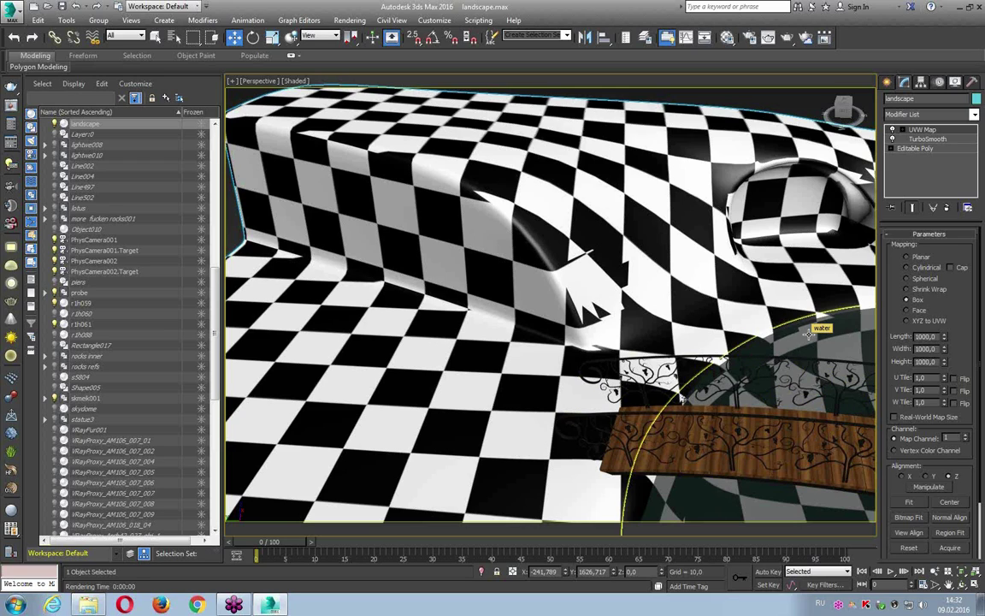
pyautogui.click(907, 256)
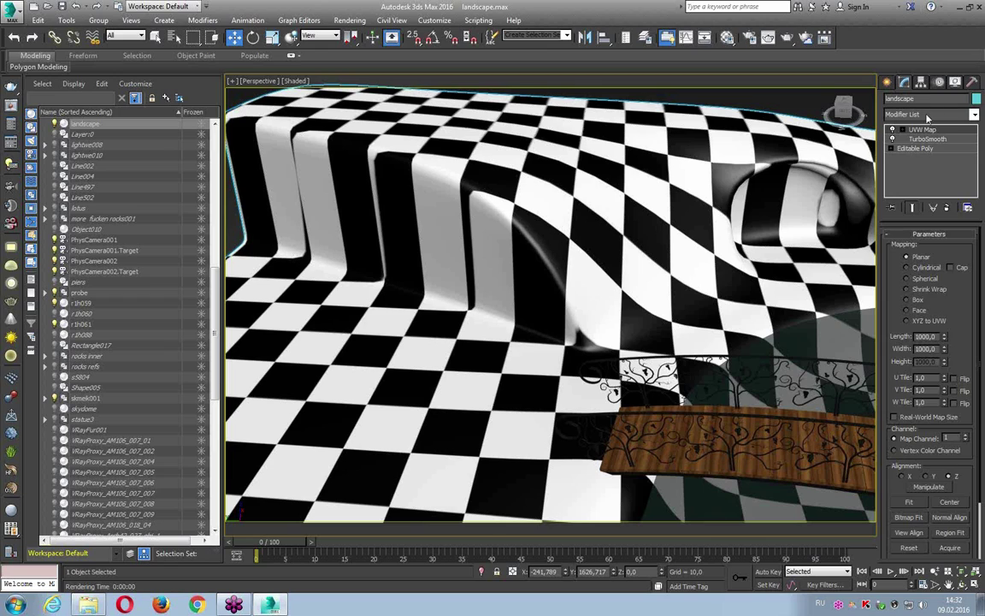
# - Add an Unwrap UVW modifier from the Modifier List to the landscape
pyautogui.click(975, 114)
pyautogui.scroll(-10, 967, 299)
pyautogui.scroll(-5, 958, 411)
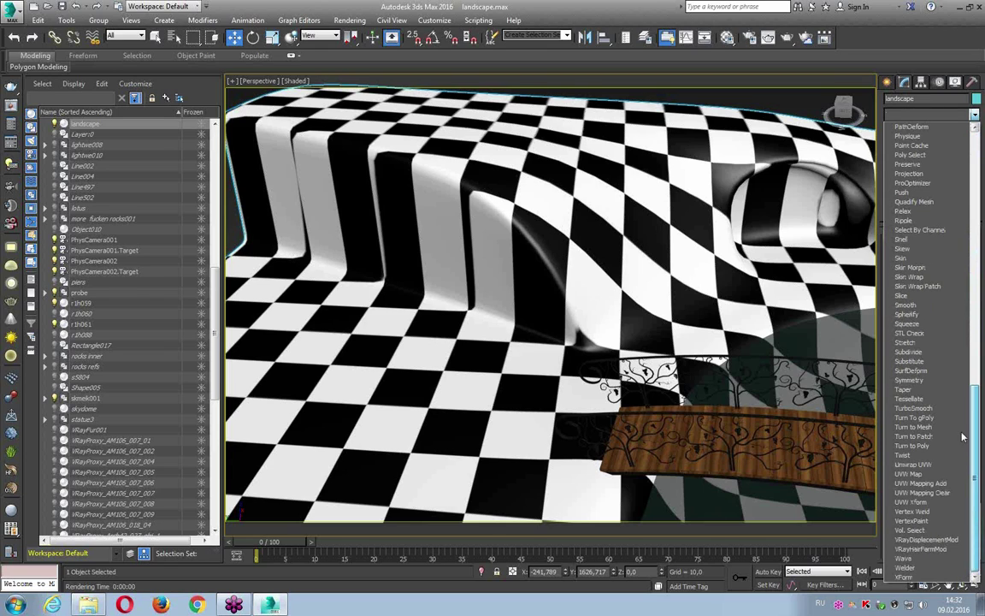
pyautogui.click(928, 466)
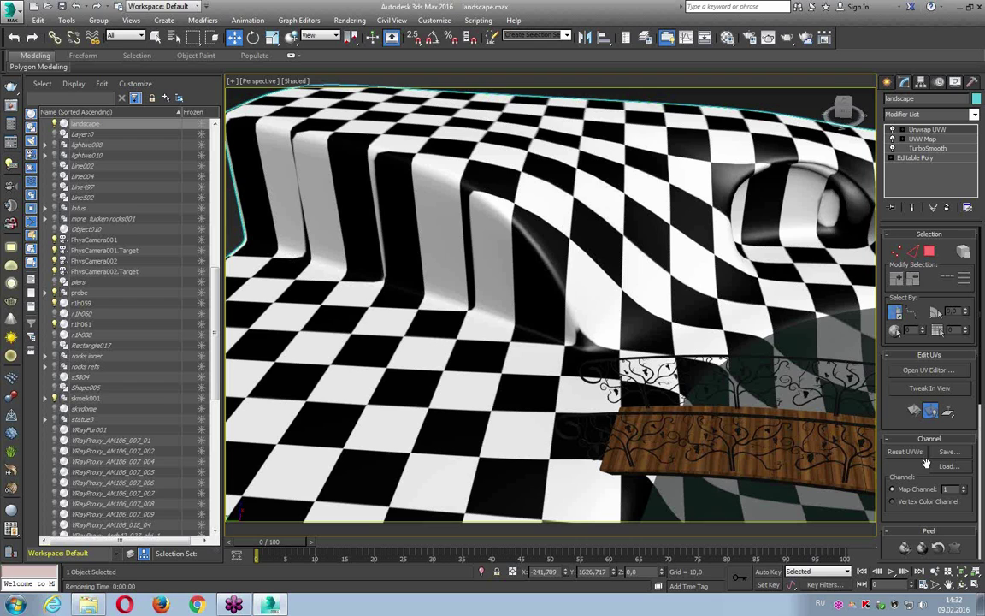
# - Zoom out around the terrain and switch Unwrap UVW to Polygon sub-object level
pyautogui.keyDown('alt'); pyautogui.moveTo(638, 234); pyautogui.dragTo(325, 195, button='middle'); pyautogui.keyUp('alt')
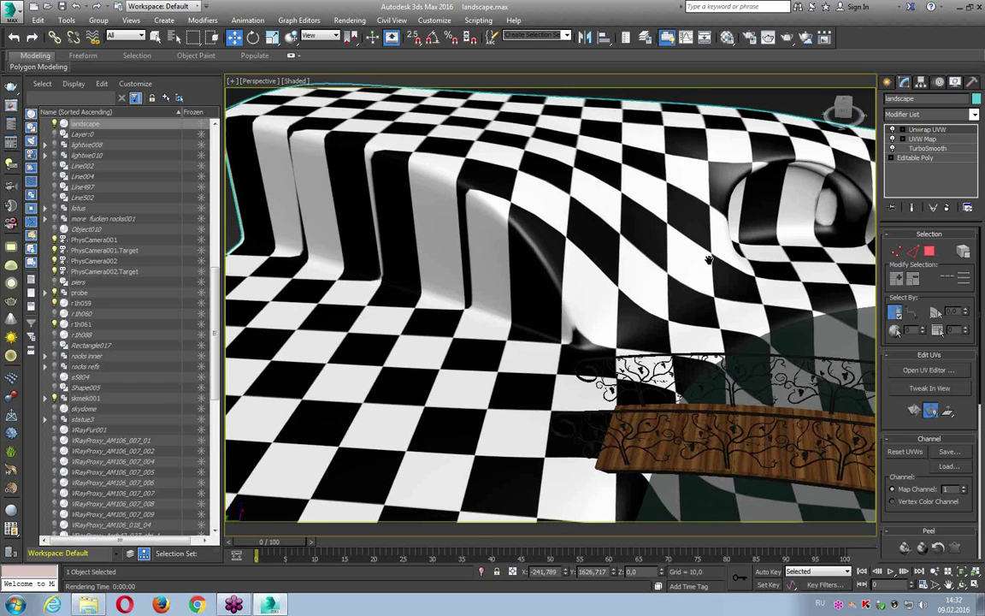
pyautogui.scroll(-5, 325, 194)
pyautogui.scroll(-2, 428, 287)
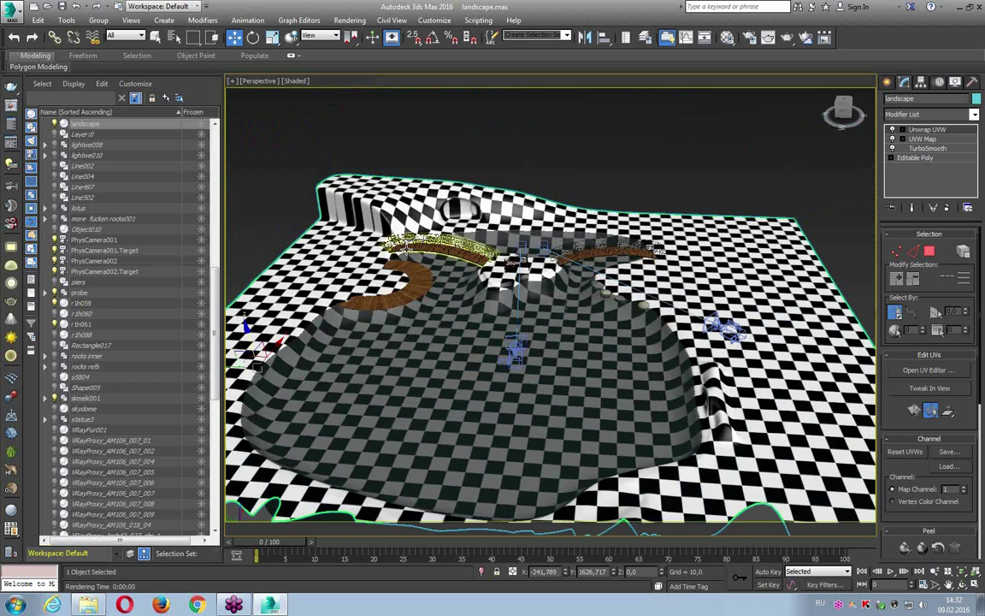
pyautogui.scroll(-3, 428, 287)
pyautogui.scroll(-3, 428, 286)
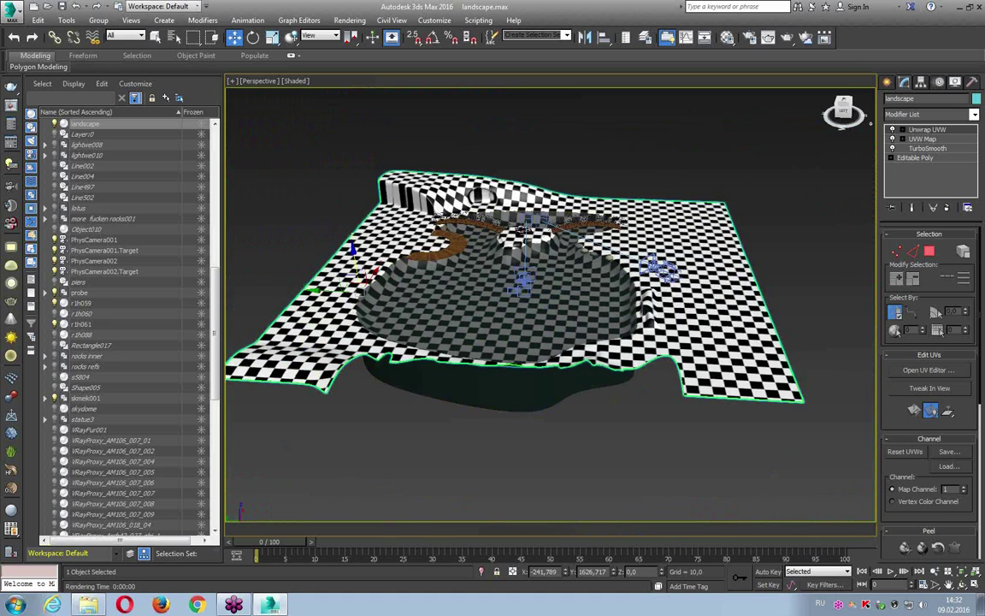
pyautogui.click(893, 129)
pyautogui.click(924, 158)
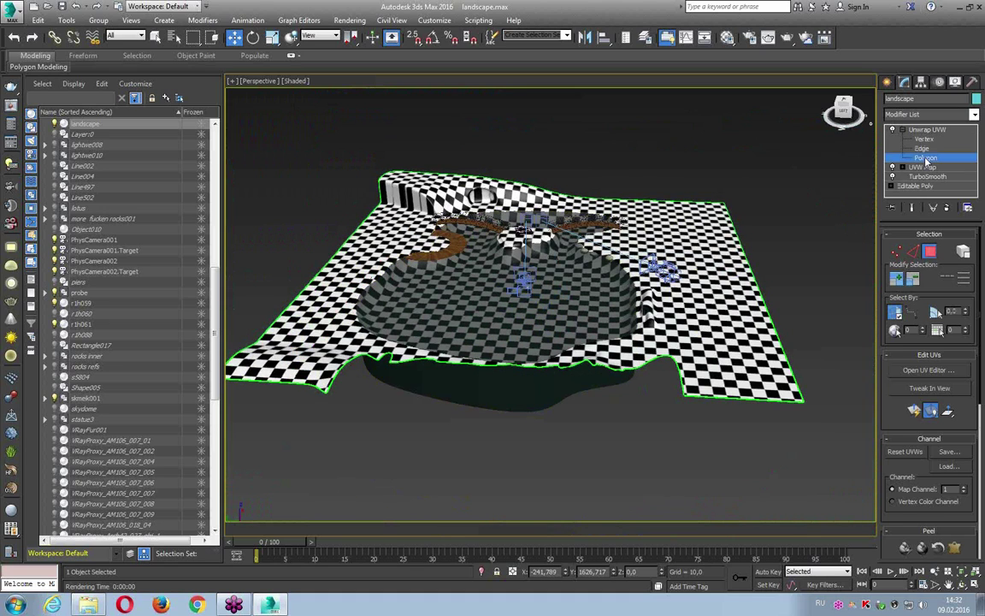
# - Select all of the landscape's polygons via Edit > Select All
pyautogui.scroll(2, 664, 243)
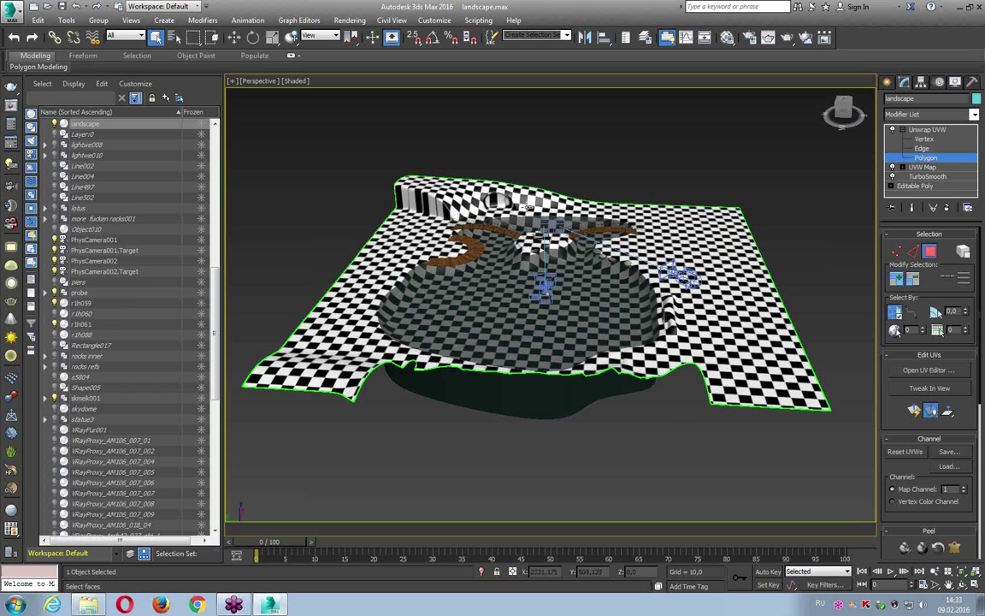
pyautogui.click(37, 21)
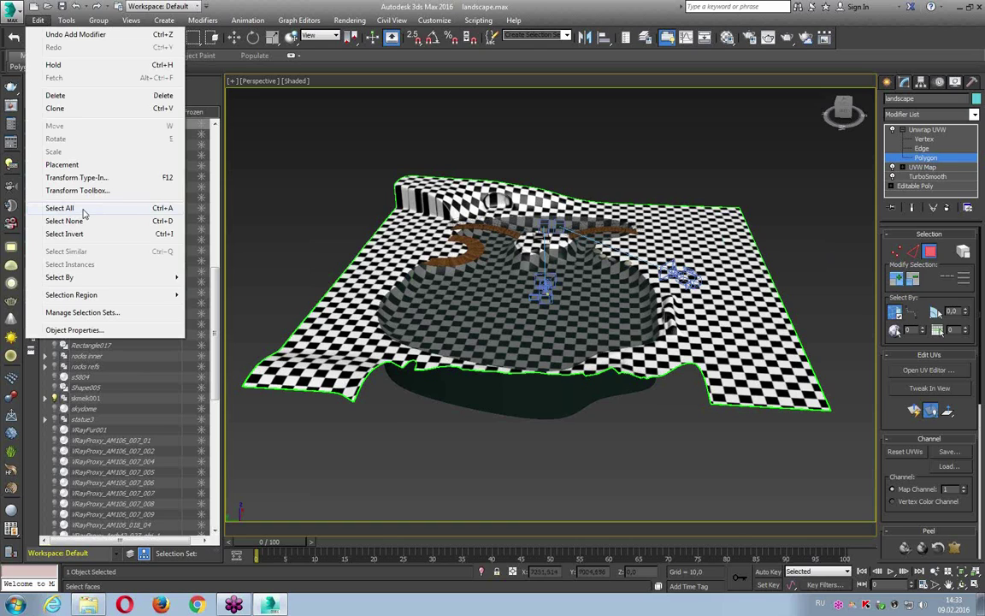
pyautogui.click(160, 214)
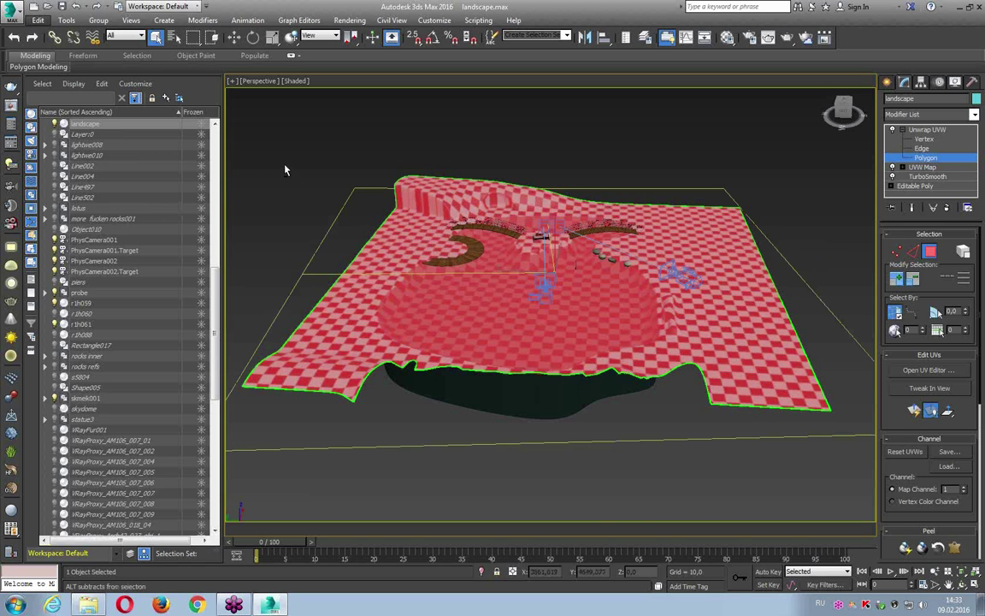
# - Reframe the terrain from above and open the UV Editor
pyautogui.keyDown('alt'); pyautogui.moveTo(285, 169); pyautogui.dragTo(267, 177, button='middle'); pyautogui.keyUp('alt')
pyautogui.scroll(3, 274, 176)
pyautogui.scroll(3, 313, 171)
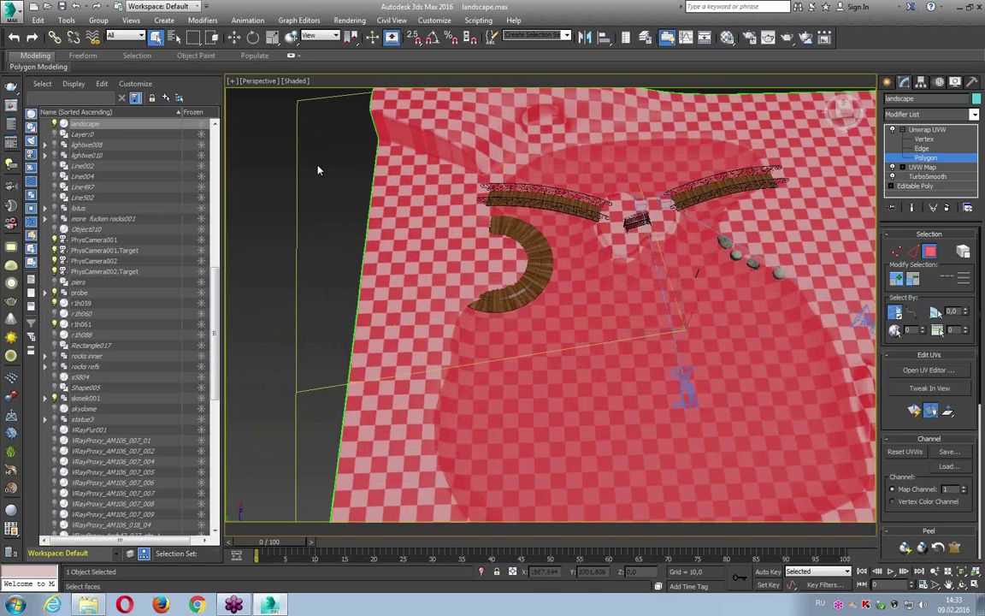
pyautogui.click(908, 370)
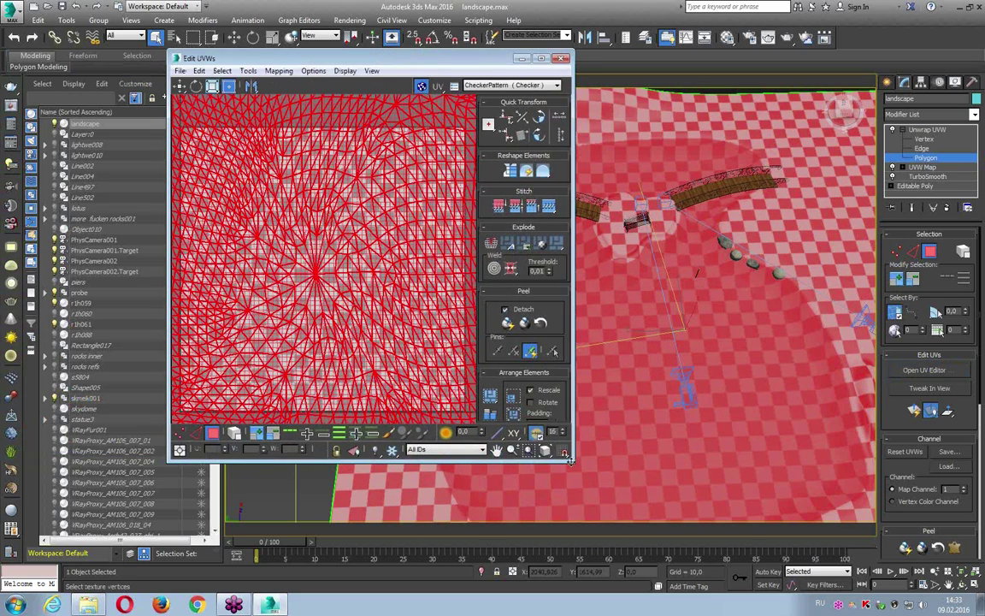
# - Enlarge the Edit UVWs window and zoom into the landscape's UV layout
pyautogui.scroll(-2, 340, 282)
pyautogui.moveTo(574, 464); pyautogui.dragTo(578, 466)
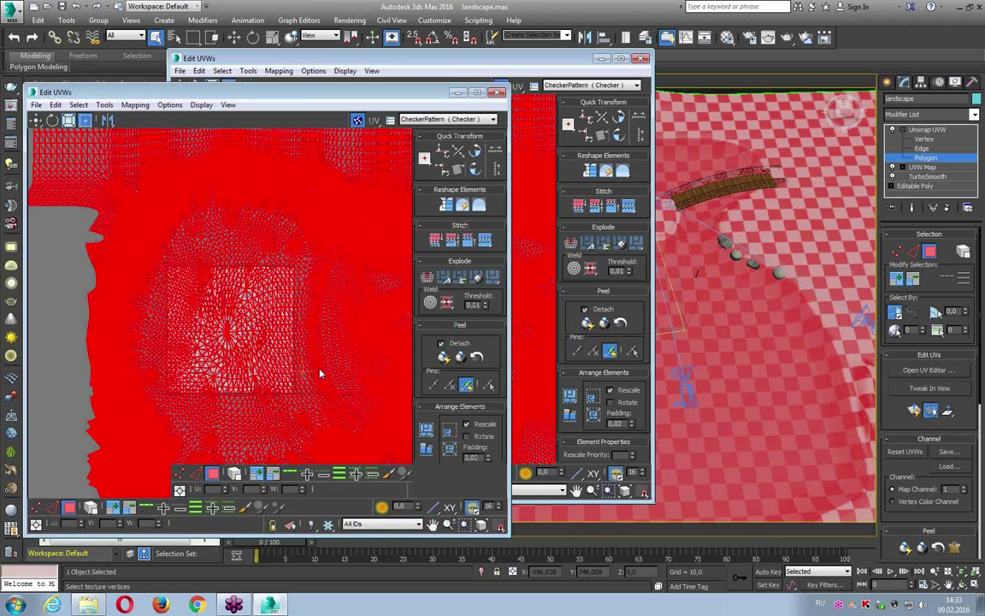
pyautogui.scroll(1, 313, 390)
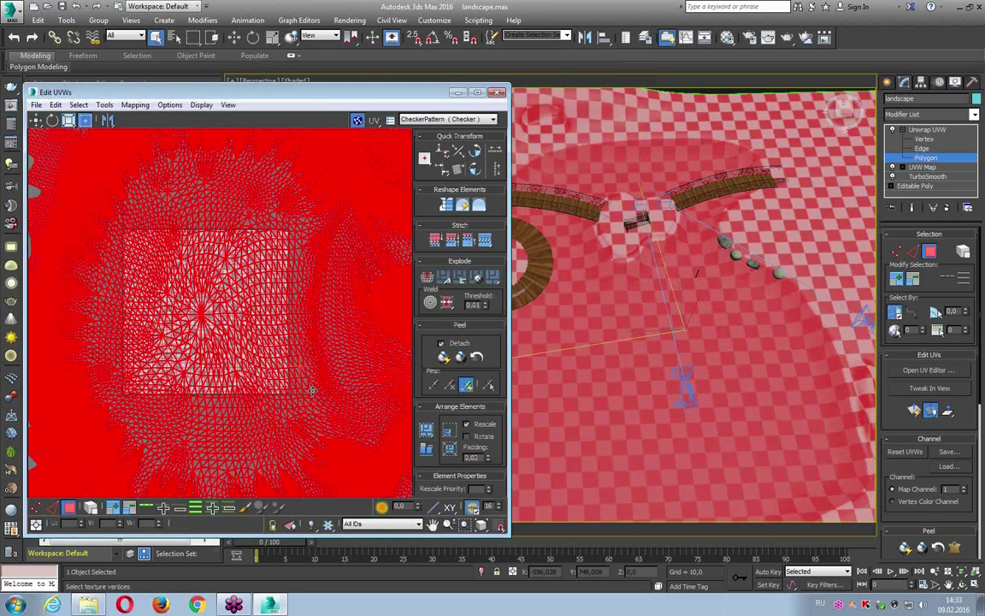
pyautogui.scroll(1, 312, 391)
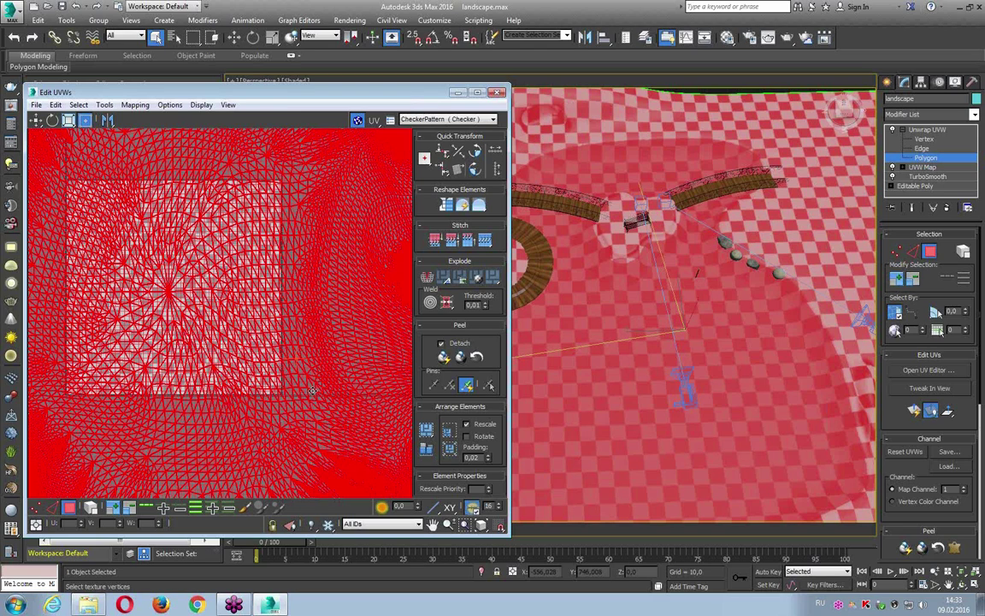
pyautogui.scroll(1, 312, 391)
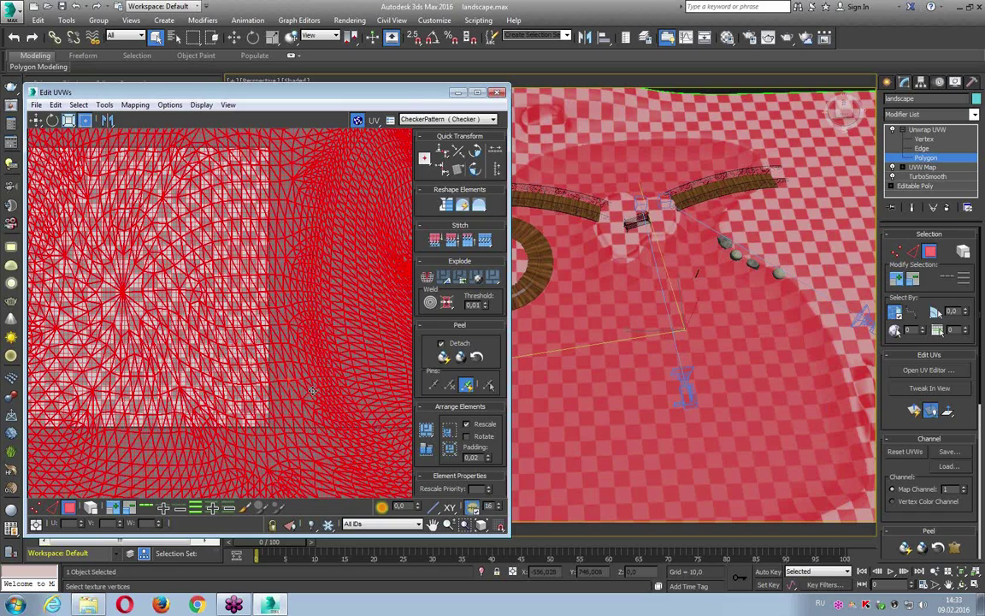
# - Toggle Scale and Freeform modes, then move the UV editor down and right
pyautogui.press('r')
pyautogui.scroll(-2, 299, 409)
pyautogui.scroll(3, 103, 173)
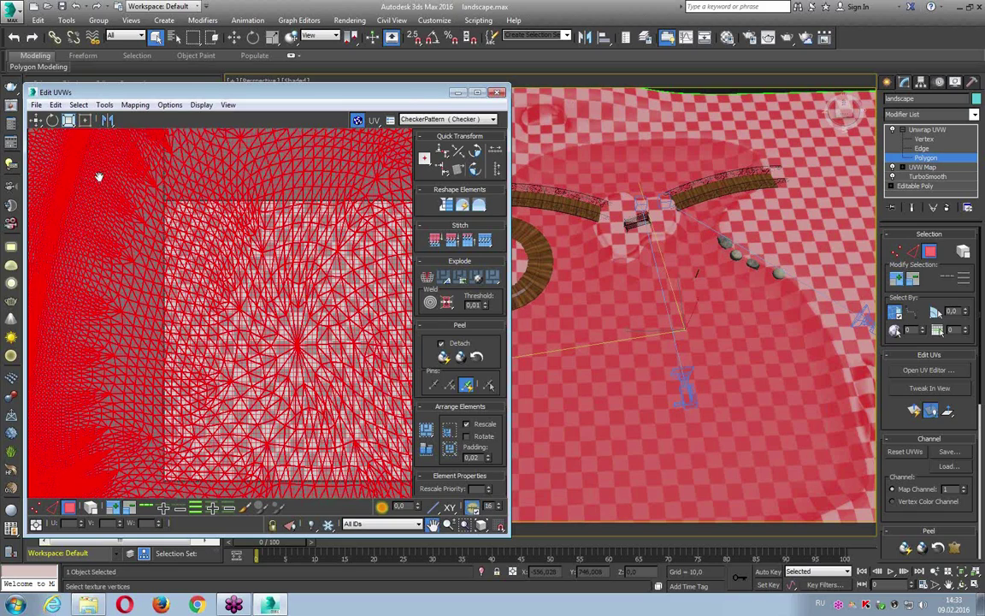
pyautogui.scroll(2, 99, 150)
pyautogui.hotkey('ctrl', 'f')
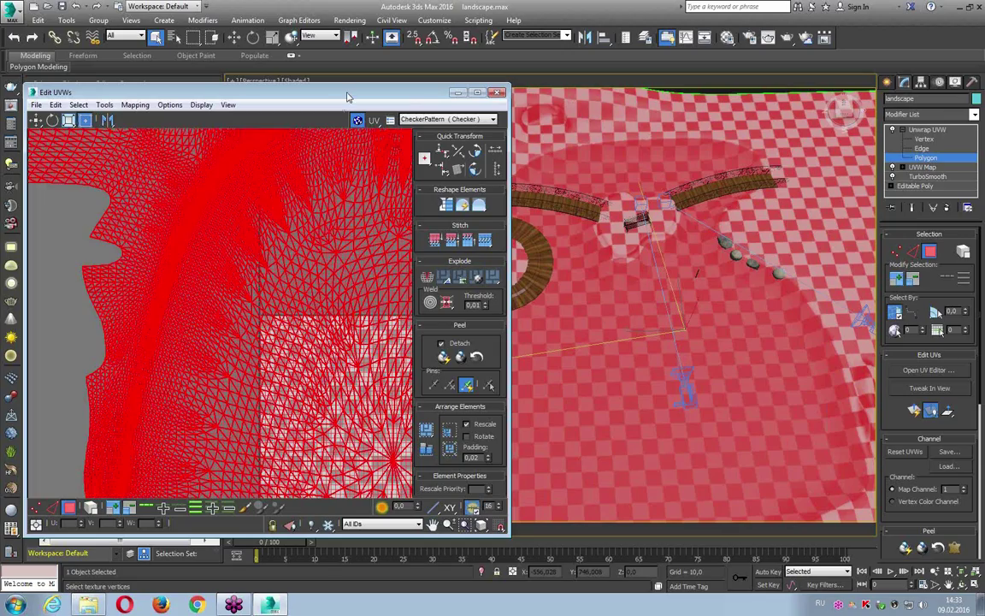
pyautogui.moveTo(313, 91); pyautogui.dragTo(417, 314)
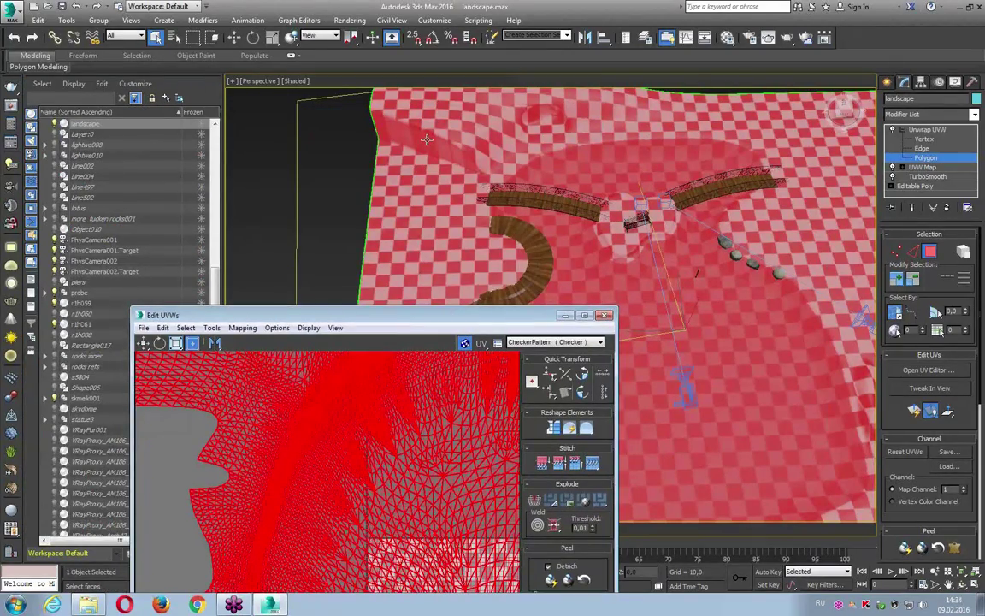
# - Select a single small landscape polygon and move the Edit UVWs window up-left
pyautogui.click(424, 136)
pyautogui.moveTo(436, 316); pyautogui.dragTo(376, 155)
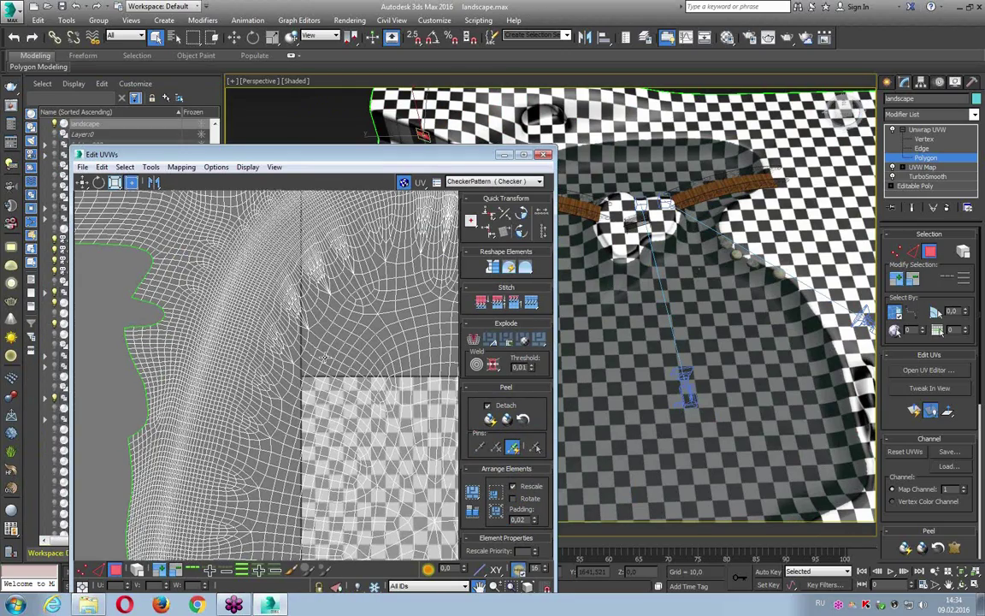
pyautogui.scroll(-1, 324, 357)
pyautogui.scroll(-1, 324, 358)
pyautogui.scroll(-1, 325, 360)
pyautogui.scroll(-1, 327, 363)
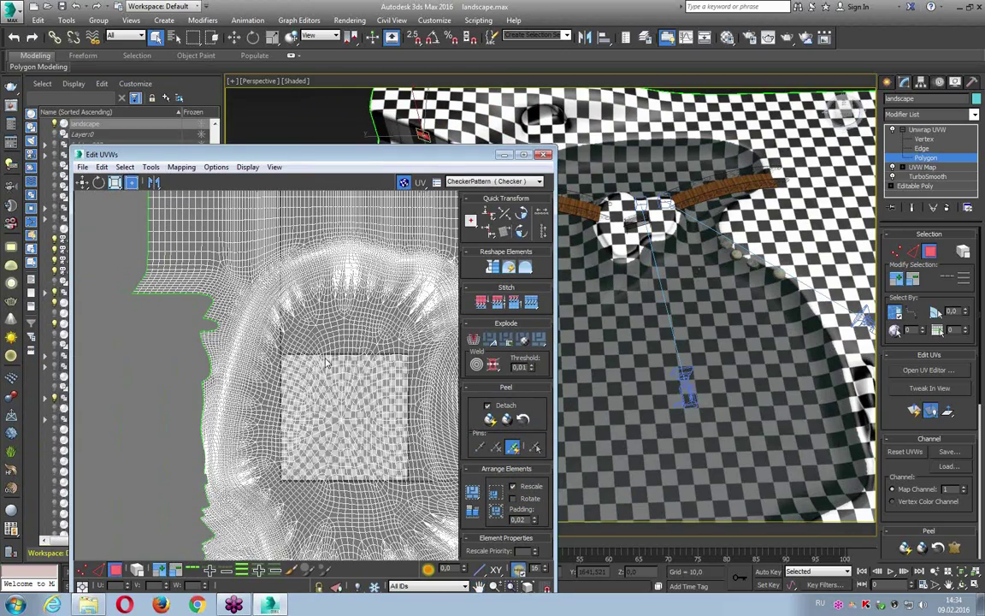
# - Zoom and pan the UV editor view to inspect the layout around the basin
pyautogui.moveTo(319, 368); pyautogui.dragTo(248, 282, button='middle')
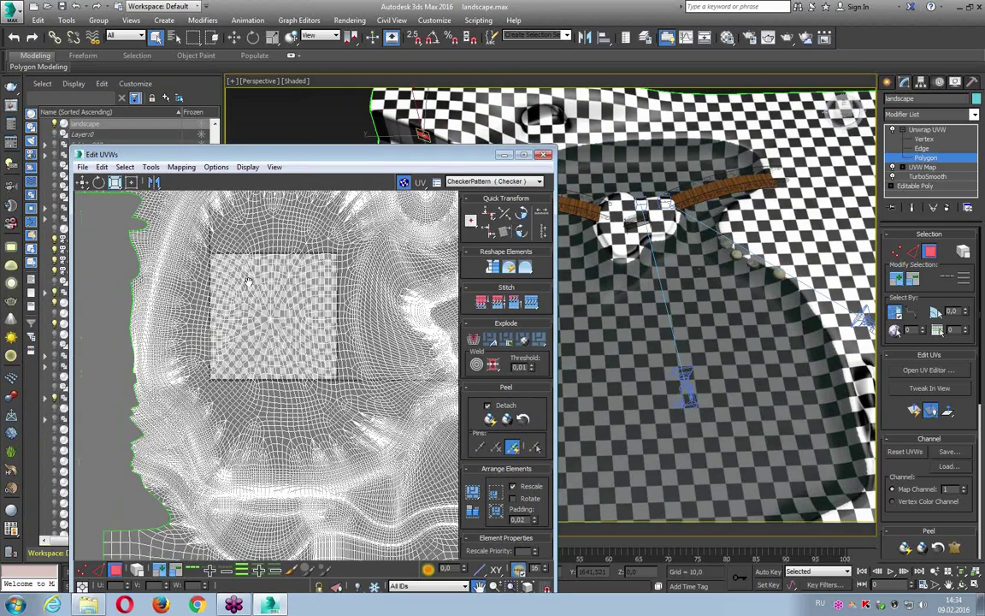
pyautogui.scroll(1, 196, 259)
pyautogui.scroll(1, 177, 267)
pyautogui.scroll(1, 157, 275)
pyautogui.scroll(1, 158, 309)
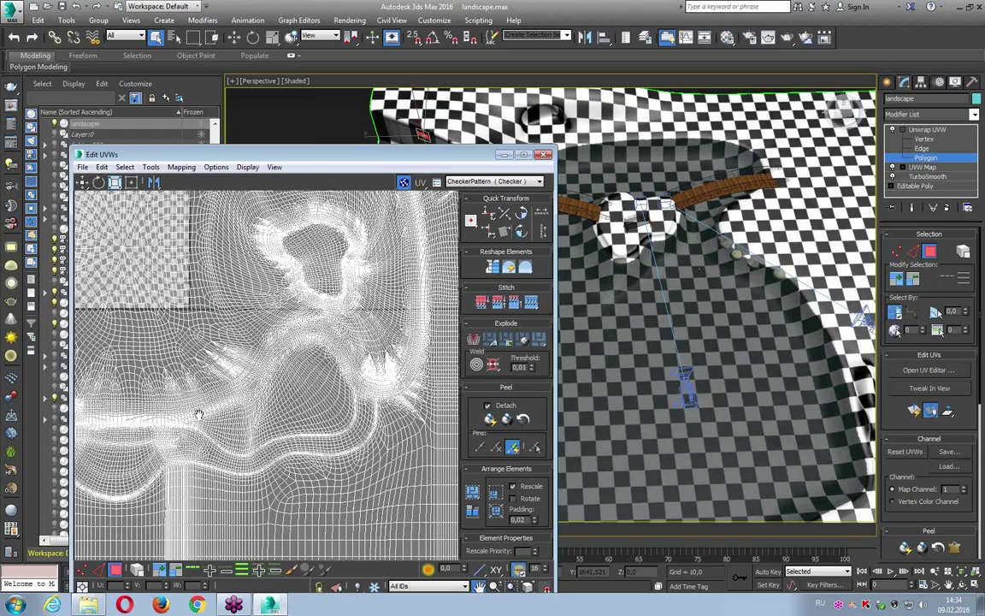
pyautogui.moveTo(198, 415); pyautogui.dragTo(218, 564, button='middle')
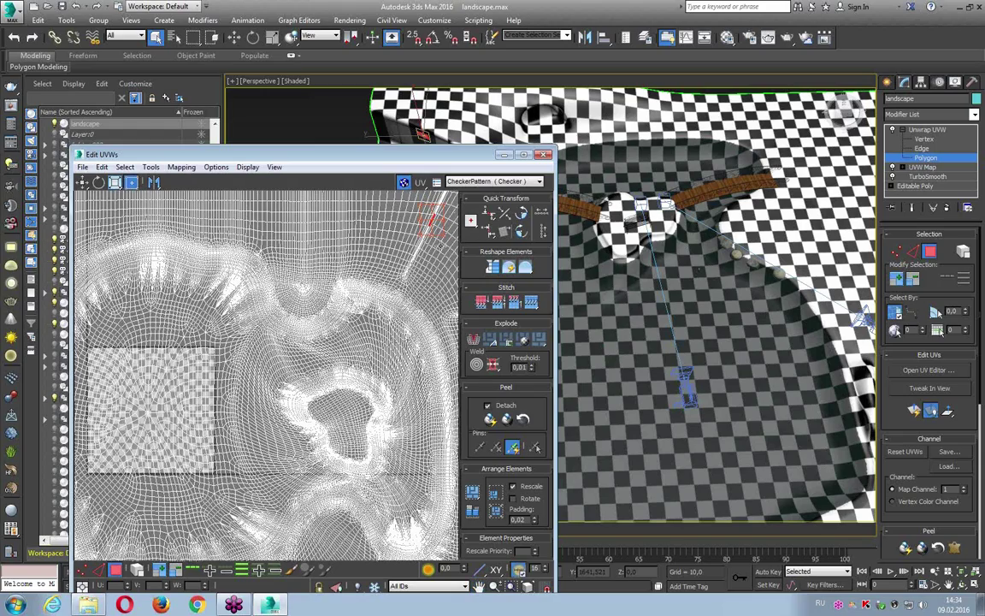
pyautogui.moveTo(330, 300); pyautogui.dragTo(264, 380, button='middle')
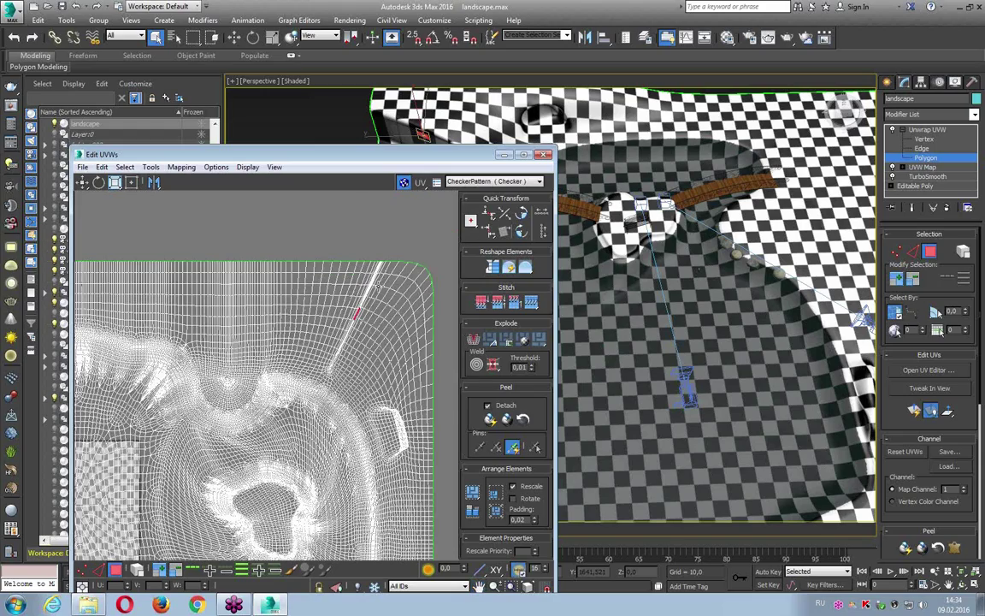
pyautogui.moveTo(378, 286); pyautogui.dragTo(371, 294, button='middle')
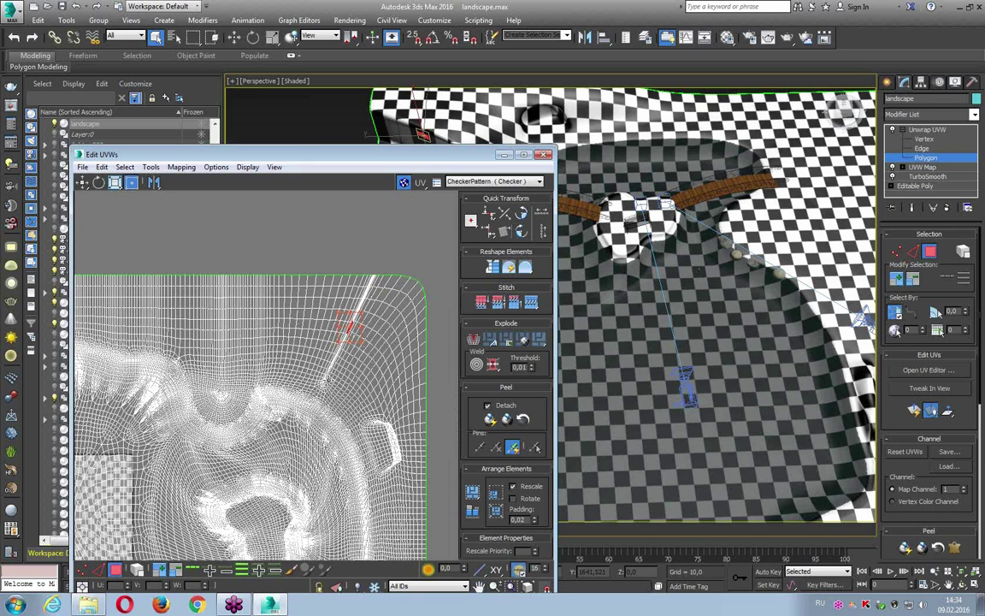
pyautogui.moveTo(372, 154); pyautogui.dragTo(382, 189)
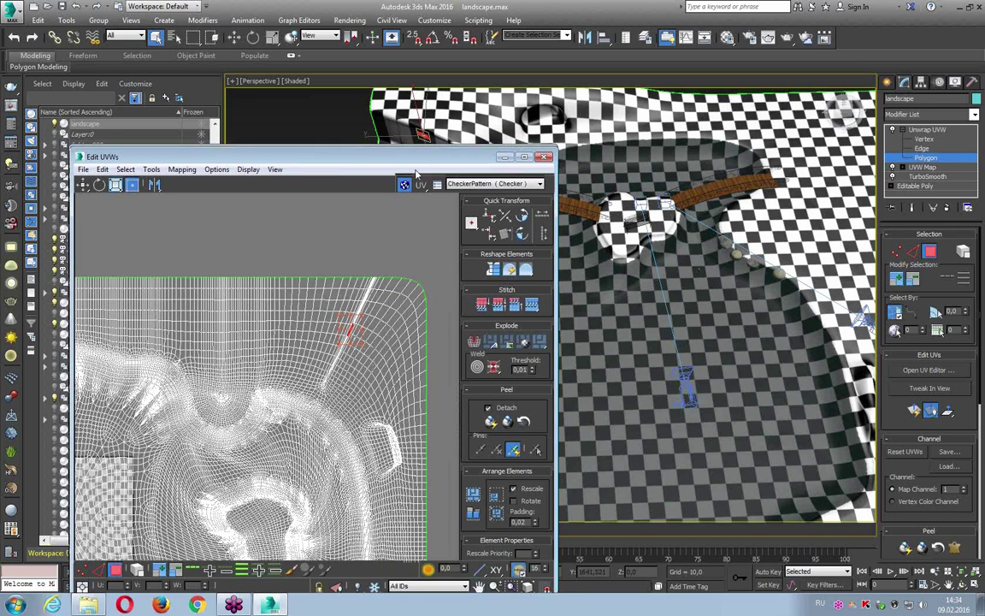
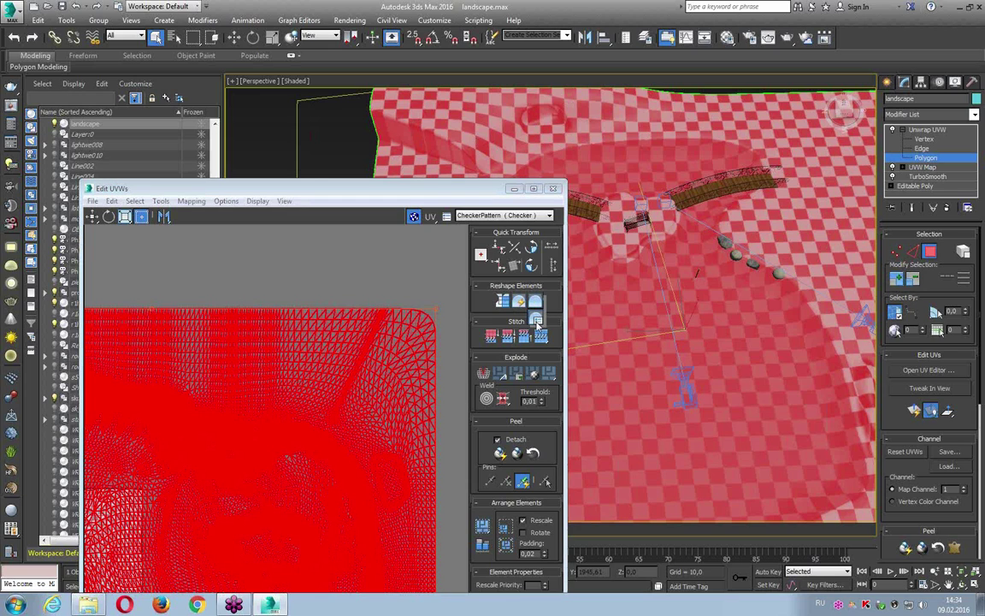
# - Open the UV Relax settings with Keep Boundary Points Fixed and run a first relax
pyautogui.click(537, 320)
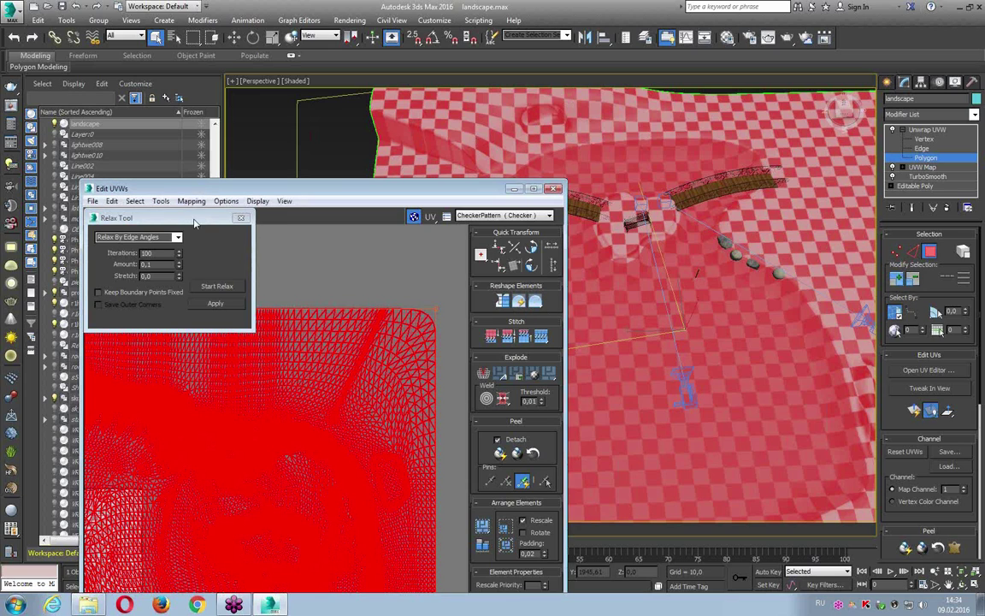
pyautogui.moveTo(195, 219); pyautogui.dragTo(214, 135)
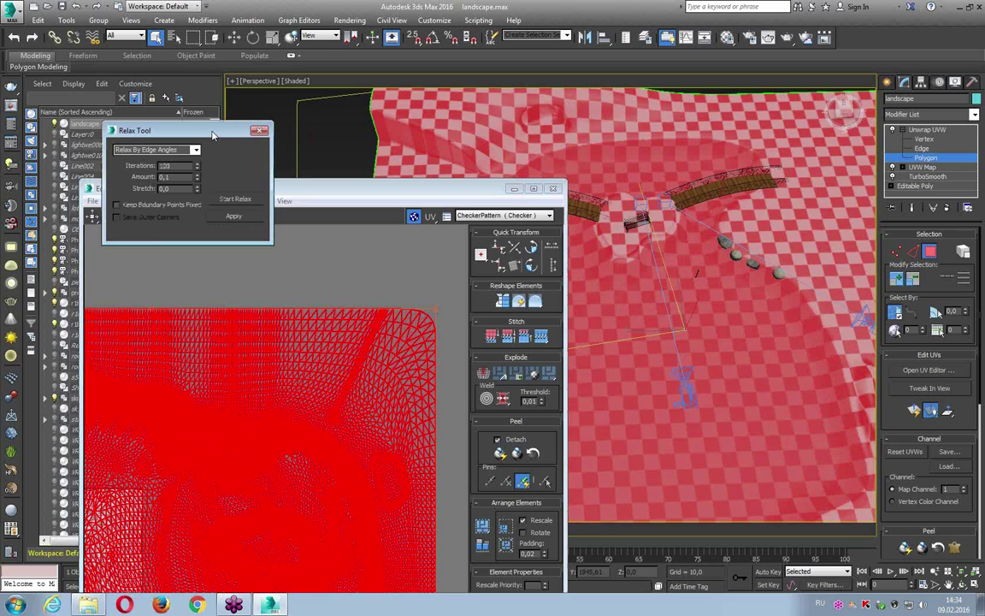
pyautogui.click(116, 205)
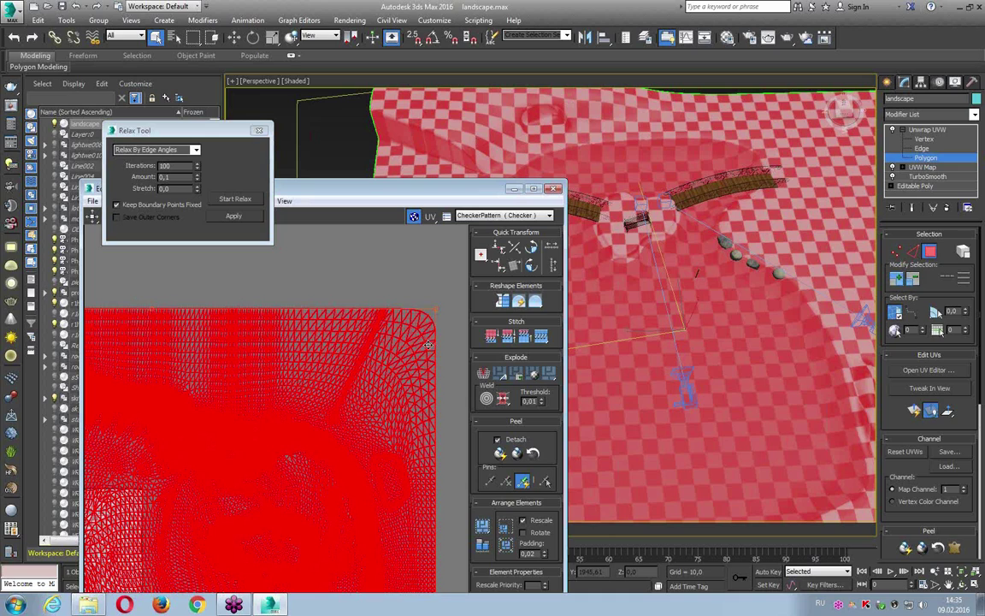
pyautogui.doubleClick(176, 166)
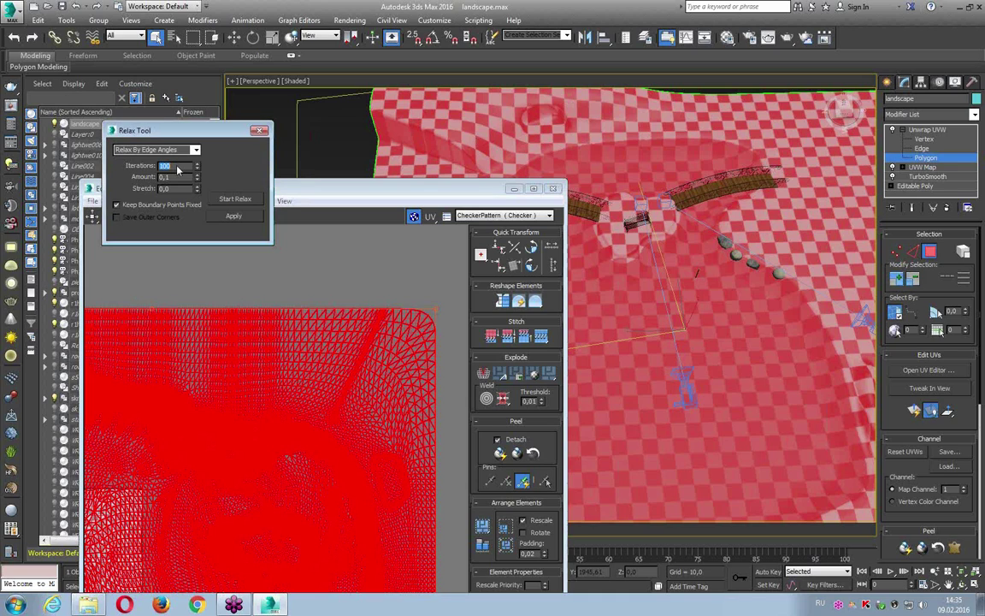
pyautogui.moveTo(223, 135); pyautogui.dragTo(175, 39)
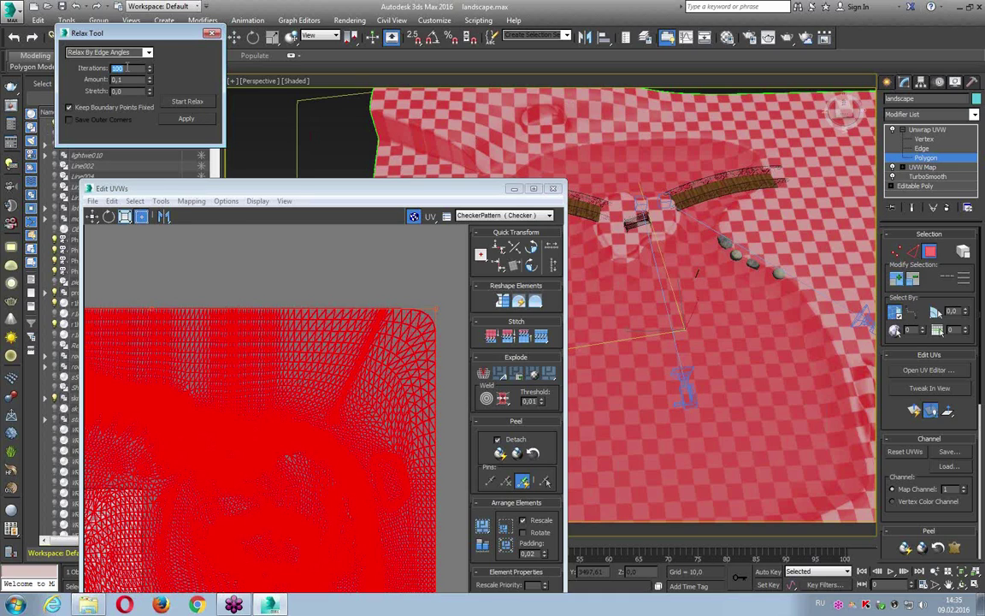
pyautogui.click(196, 103)
pyautogui.click(368, 363)
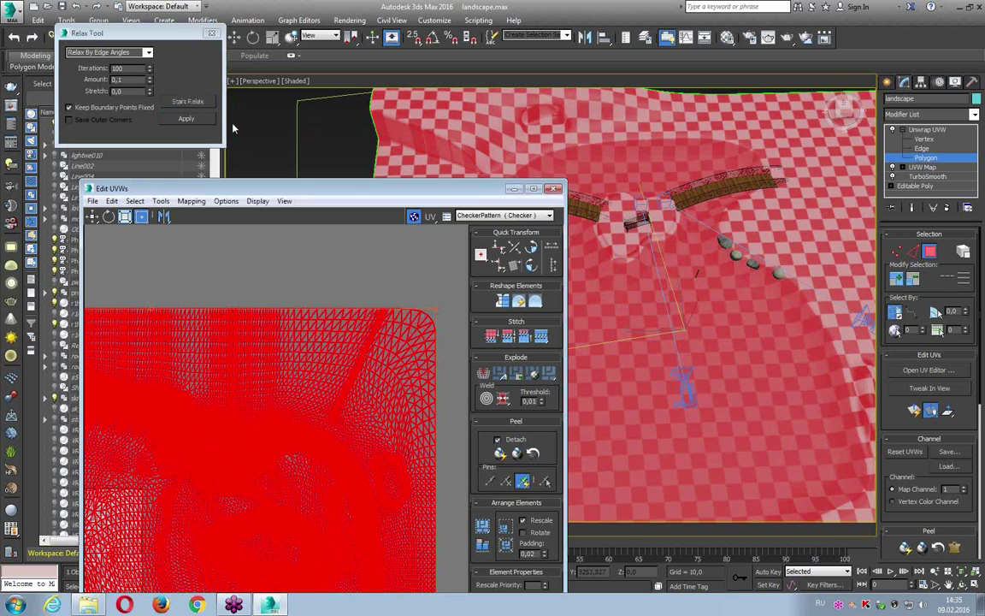
# - Set relax stretch to 0,2 and amount to 0,2, then apply the relax
pyautogui.click(206, 120)
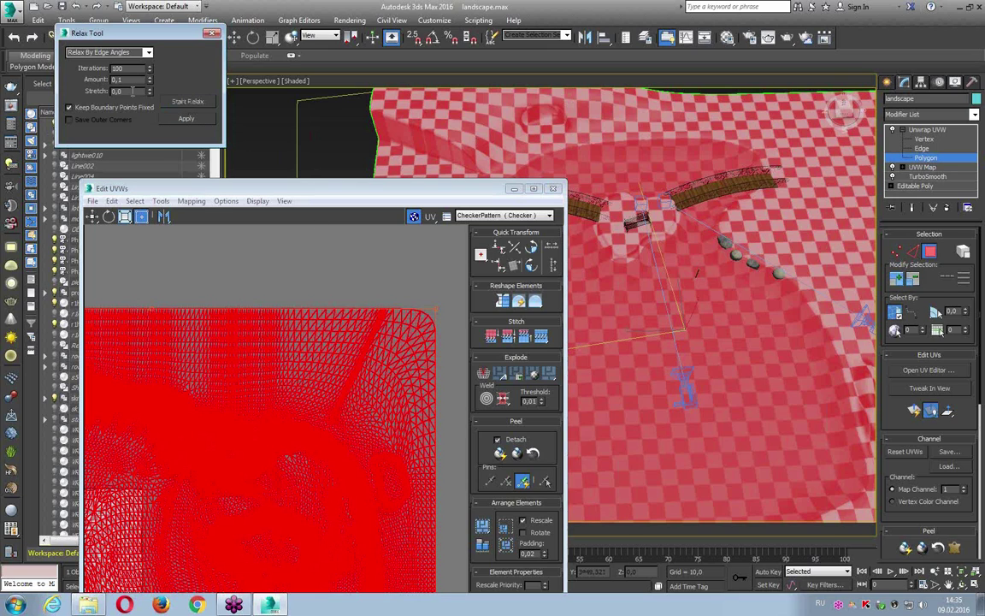
pyautogui.write('2')
pyautogui.press('Return')
pyautogui.doubleClick(116, 79)
pyautogui.write('0,2')
pyautogui.press('Return')
pyautogui.click(170, 121)
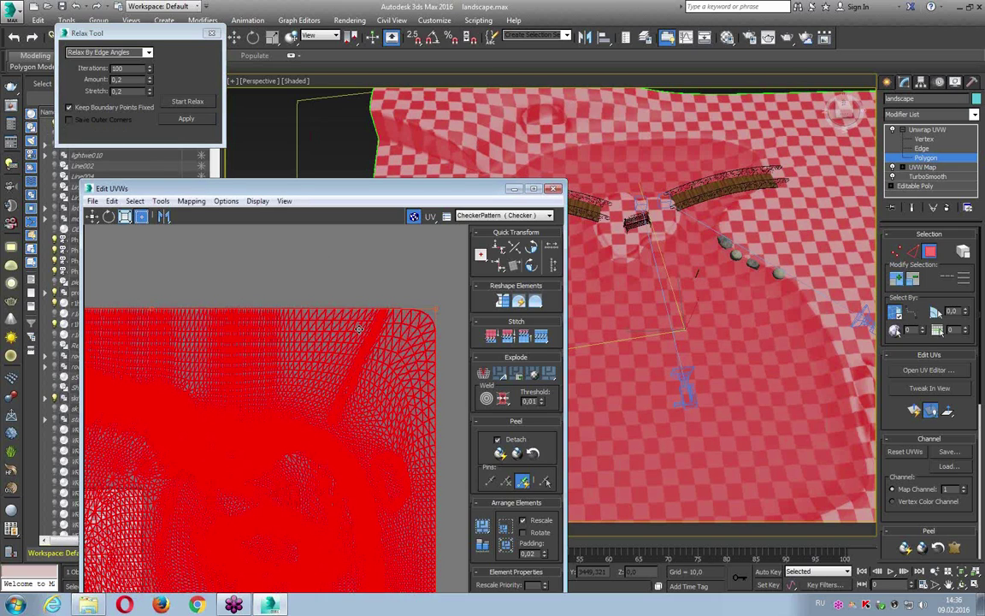
pyautogui.moveTo(380, 186); pyautogui.dragTo(232, 242)
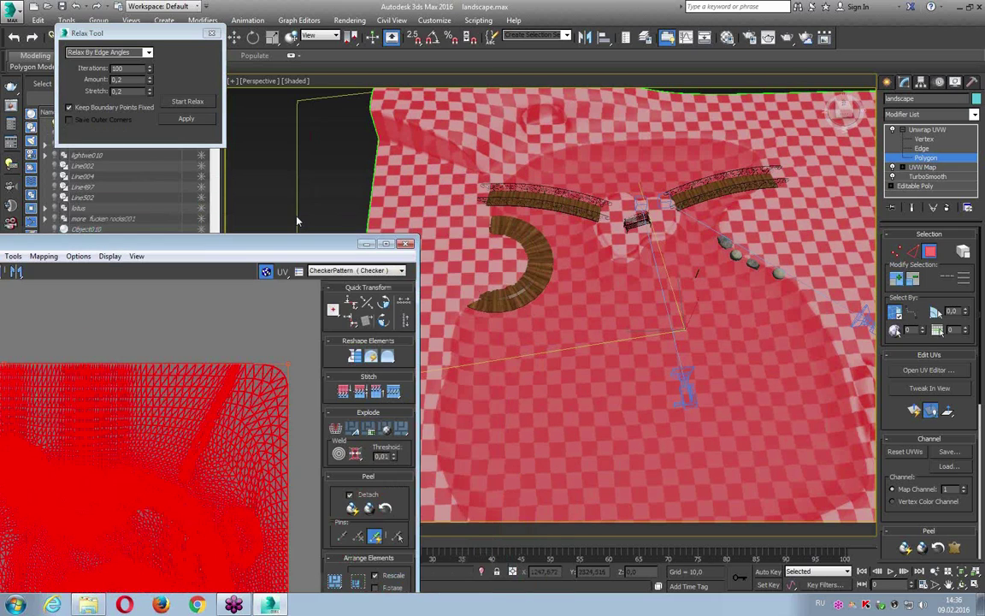
# - Relax the UVs again at 50 iterations with amount 0,3 and stretch 0,4
pyautogui.keyDown('alt'); pyautogui.moveTo(365, 151); pyautogui.dragTo(532, 245, button='middle'); pyautogui.keyUp('alt')
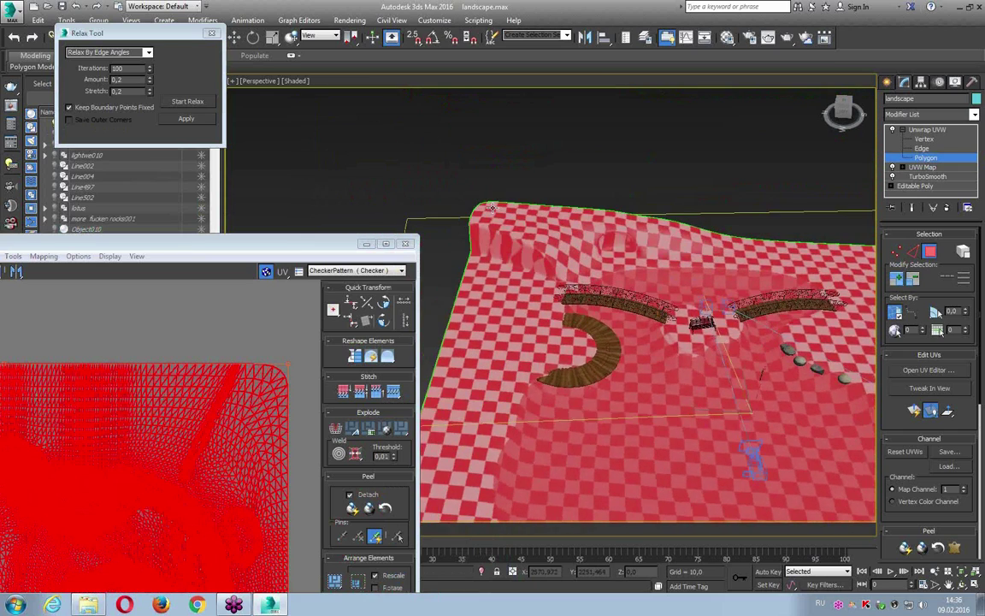
pyautogui.scroll(4, 532, 246)
pyautogui.scroll(1, 532, 245)
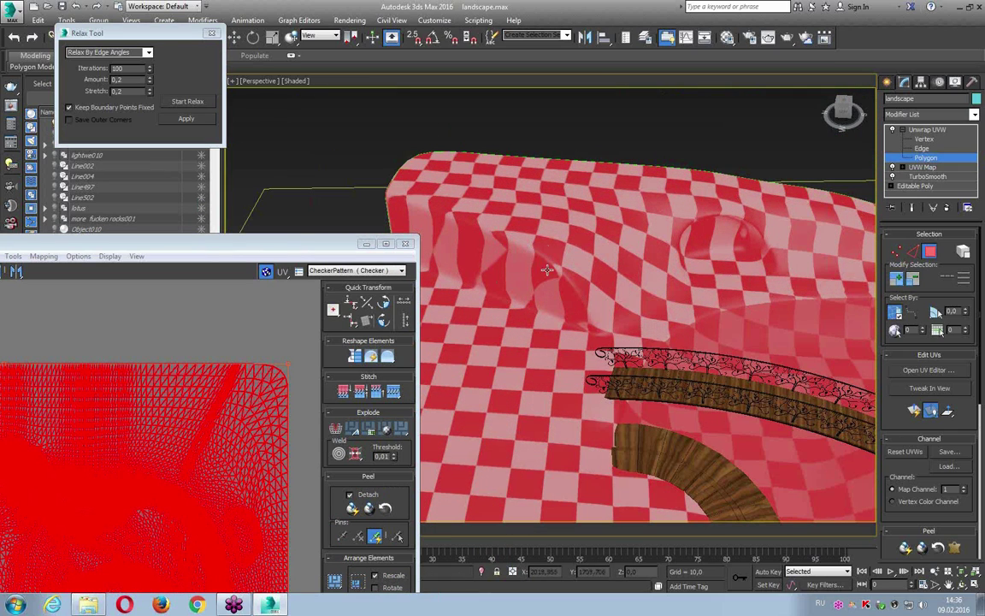
pyautogui.moveTo(320, 243); pyautogui.dragTo(478, 168)
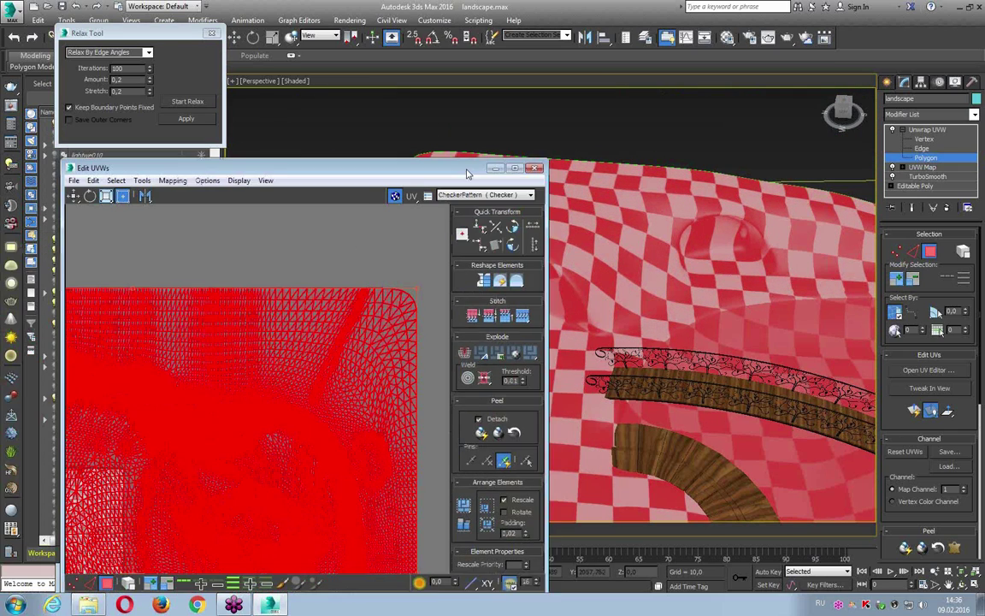
pyautogui.doubleClick(125, 90)
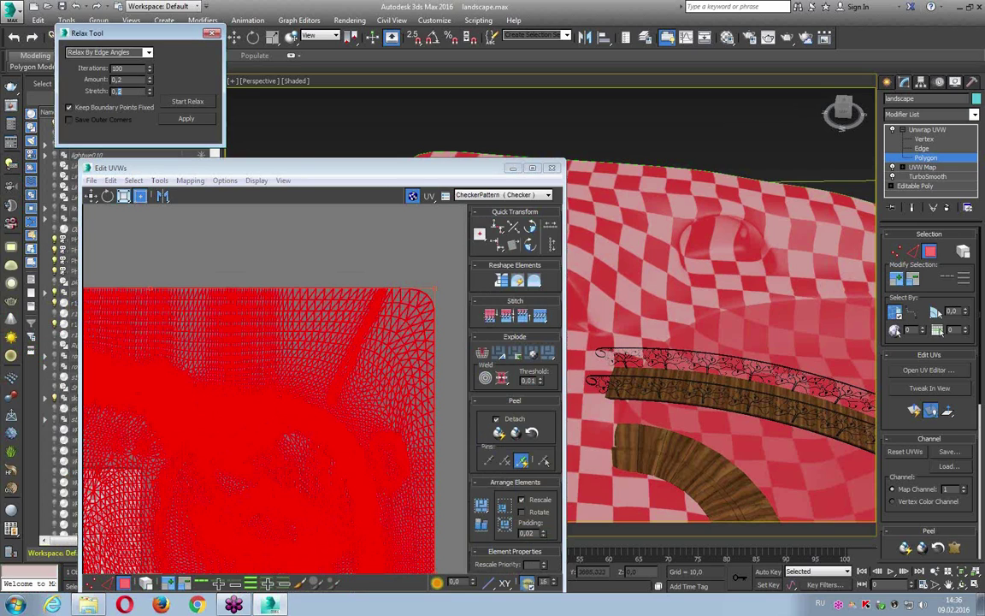
pyautogui.write('0,4')
pyautogui.click(149, 77)
pyautogui.hotkey('shift', 'Tab')
pyautogui.write('50')
pyautogui.click(172, 119)
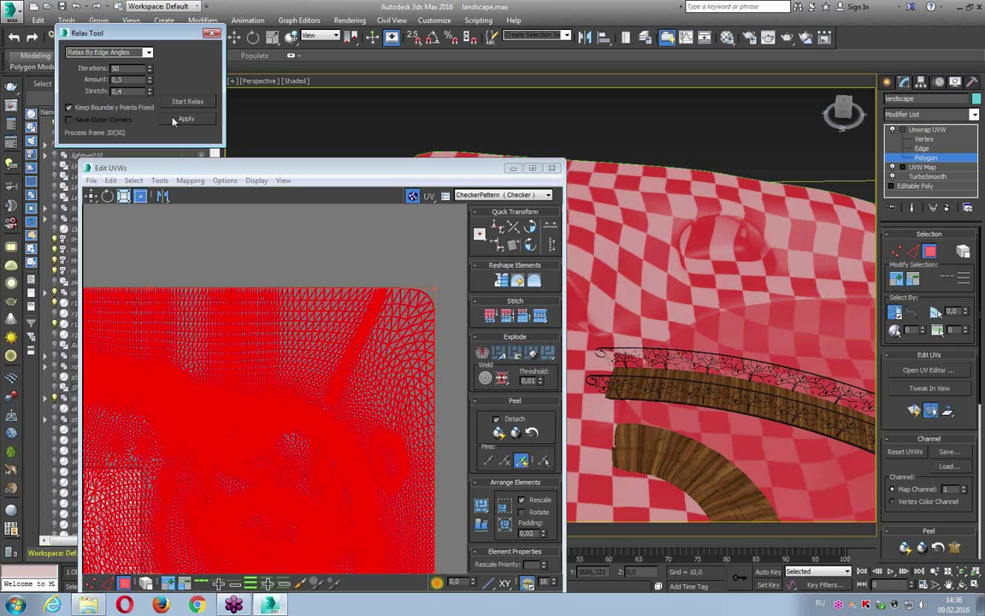
# - Rerun the relax with iterations raised to 100
pyautogui.moveTo(292, 170)
pyautogui.mouseDown()
pyautogui.moveTo(89, 193)
pyautogui.moveTo(188, 172)
pyautogui.mouseUp()
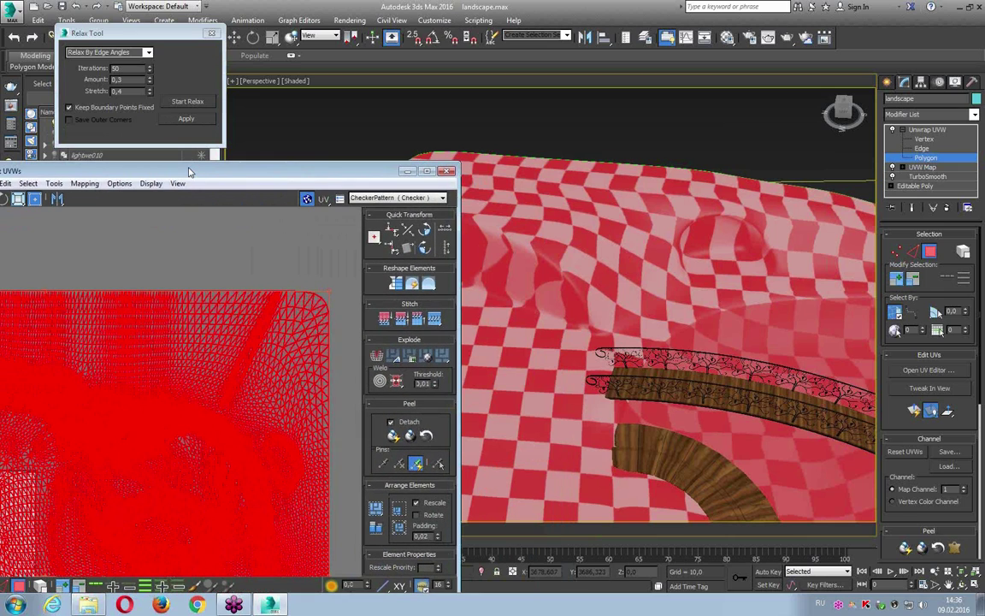
pyautogui.doubleClick(129, 69)
pyautogui.write('100')
pyautogui.press('Return')
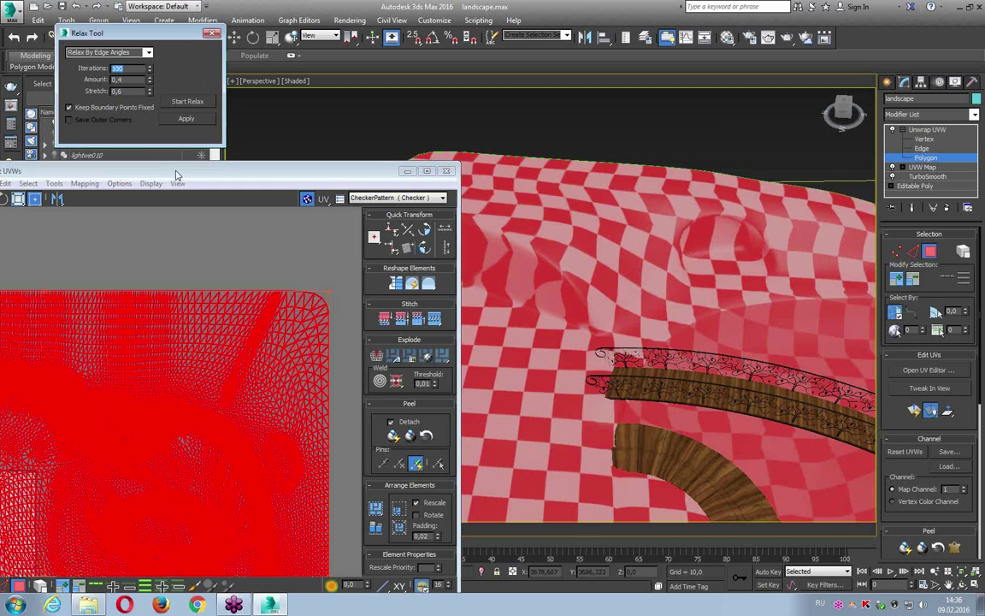
pyautogui.moveTo(162, 170); pyautogui.dragTo(87, 178)
pyautogui.click(195, 121)
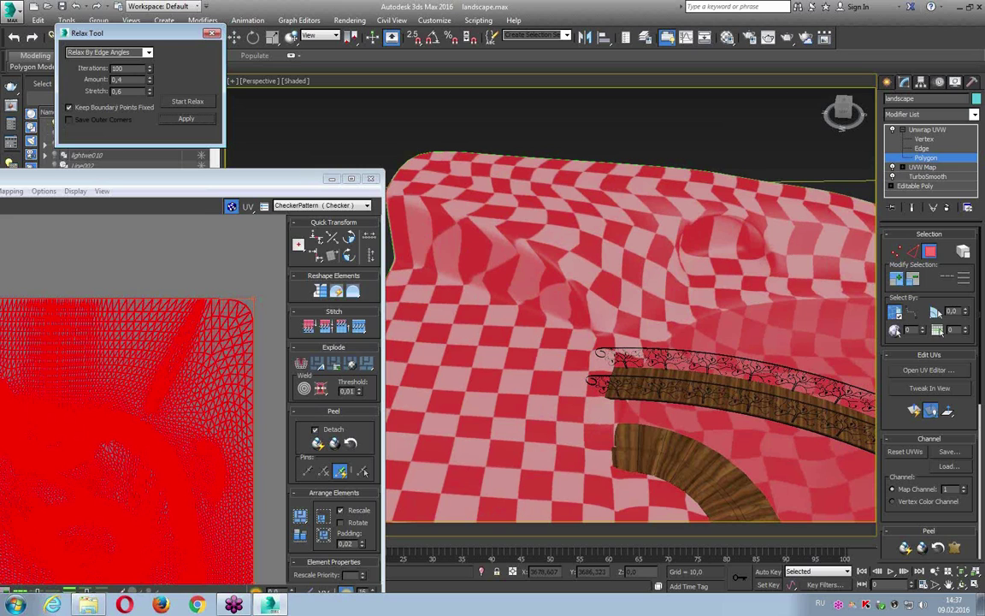
# - Relax once more at 50 iterations, then close the Relax Tool
pyautogui.write('50')
pyautogui.click(188, 102)
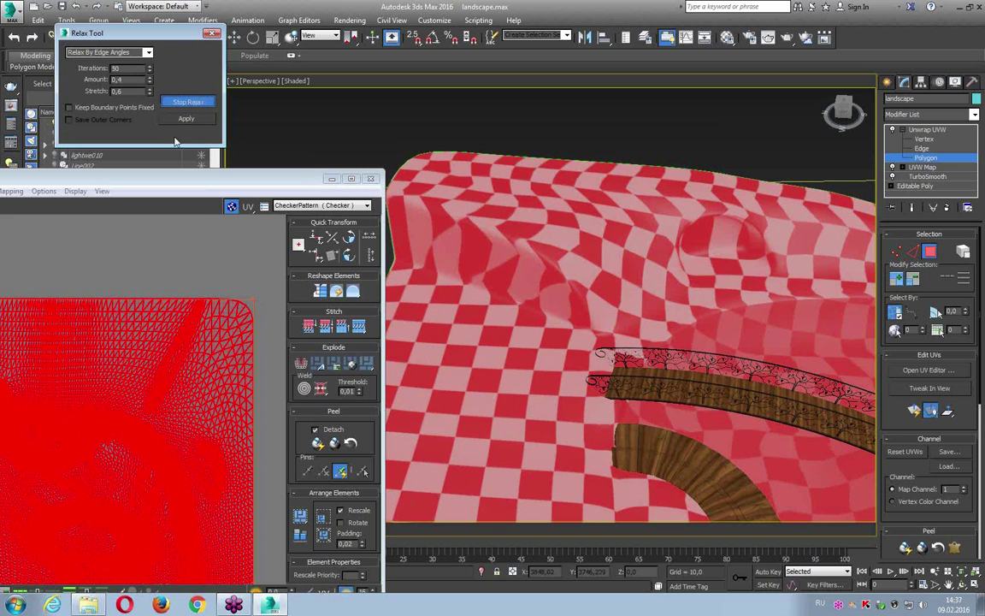
pyautogui.click(193, 119)
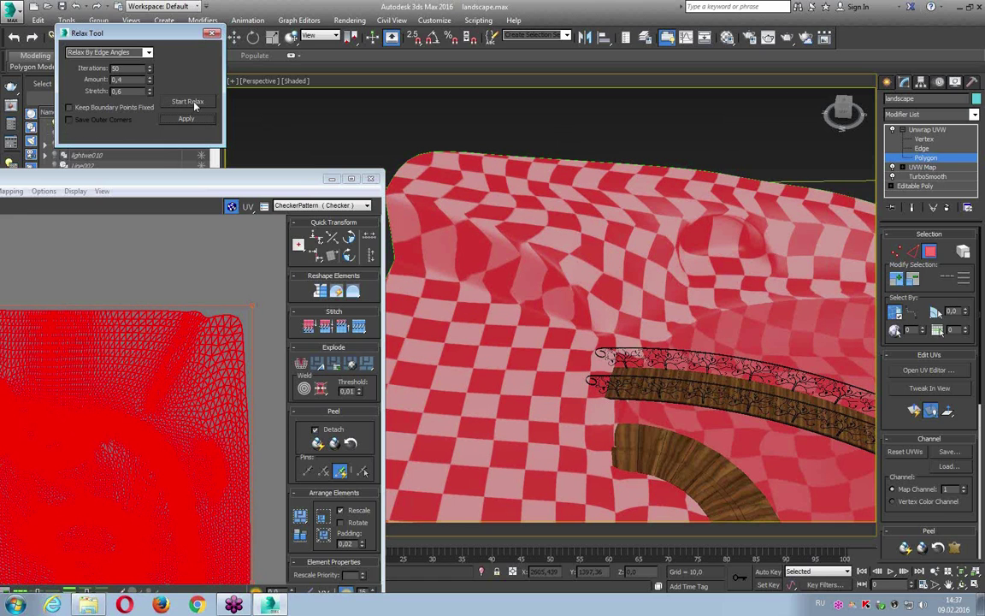
pyautogui.click(212, 32)
pyautogui.moveTo(270, 186); pyautogui.dragTo(476, 60)
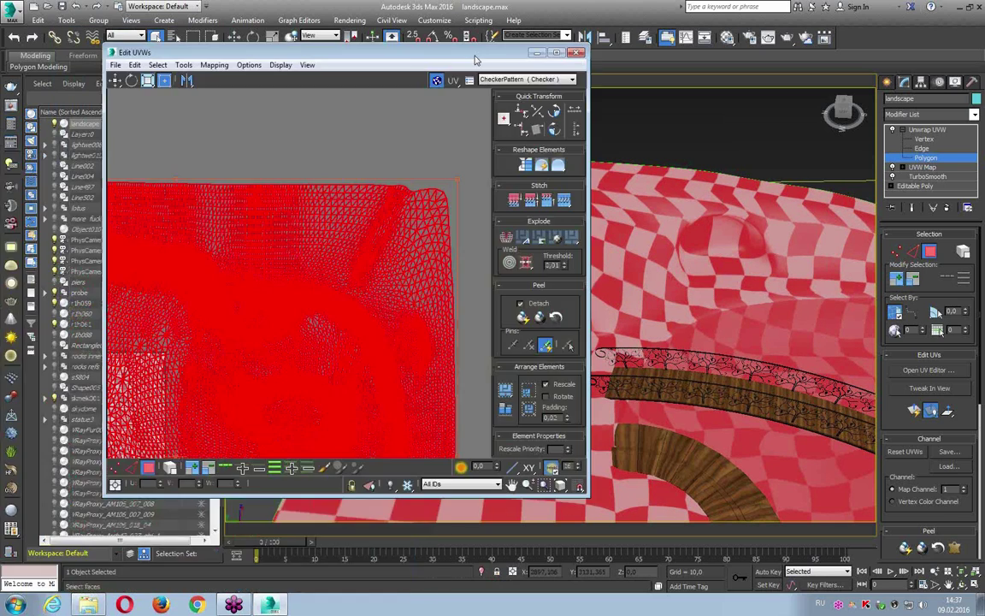
# - Exit UV editing and toggle Unwrap UVW off and on to compare the checker
pyautogui.hotkey('ctrl', 'b')
pyautogui.moveTo(512, 158)
pyautogui.keyDown('alt'); pyautogui.mouseDown(button='middle')
pyautogui.moveTo(750, 420)
pyautogui.moveTo(737, 272)
pyautogui.moveTo(851, 119)
pyautogui.mouseUp(button='middle'); pyautogui.keyUp('alt')
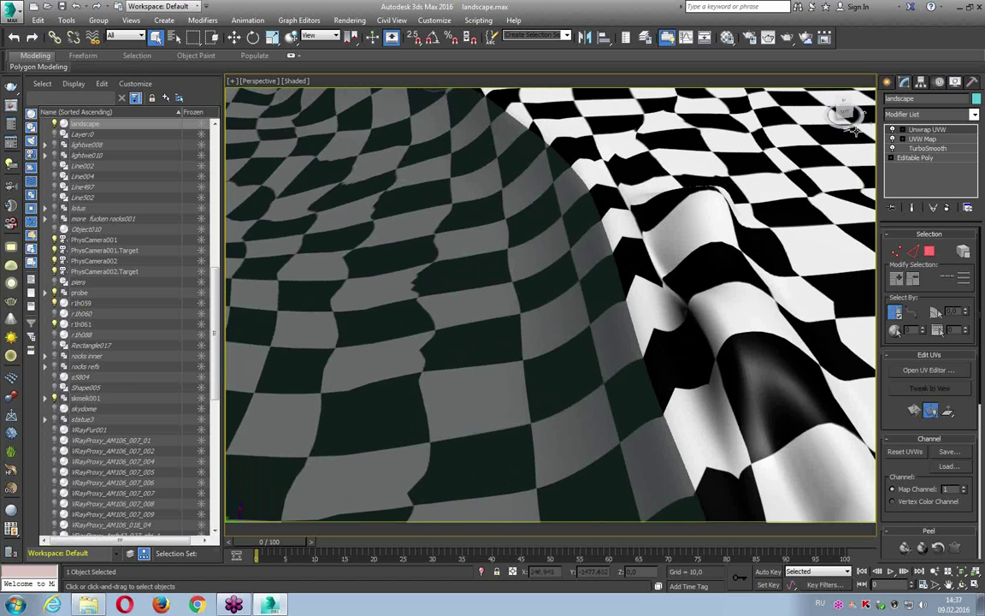
pyautogui.click(893, 129)
pyautogui.click(893, 129)
pyautogui.click(893, 129)
pyautogui.click(893, 129)
pyautogui.click(893, 129)
pyautogui.click(893, 129)
pyautogui.click(893, 129)
pyautogui.click(893, 129)
pyautogui.scroll(-5, 409, 291)
pyautogui.scroll(2, 409, 291)
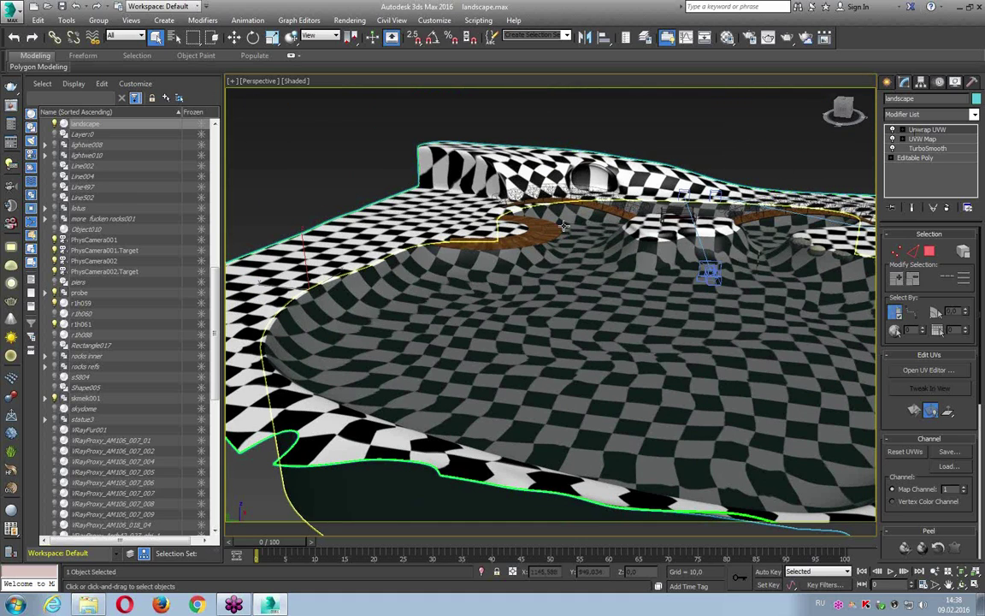
# - Frame the landscape from a lower angle and bring up the Material Editor
pyautogui.moveTo(563, 225)
pyautogui.keyDown('alt'); pyautogui.mouseDown(button='middle')
pyautogui.moveTo(587, 254)
pyautogui.moveTo(408, 367)
pyautogui.mouseUp(button='middle'); pyautogui.keyUp('alt')
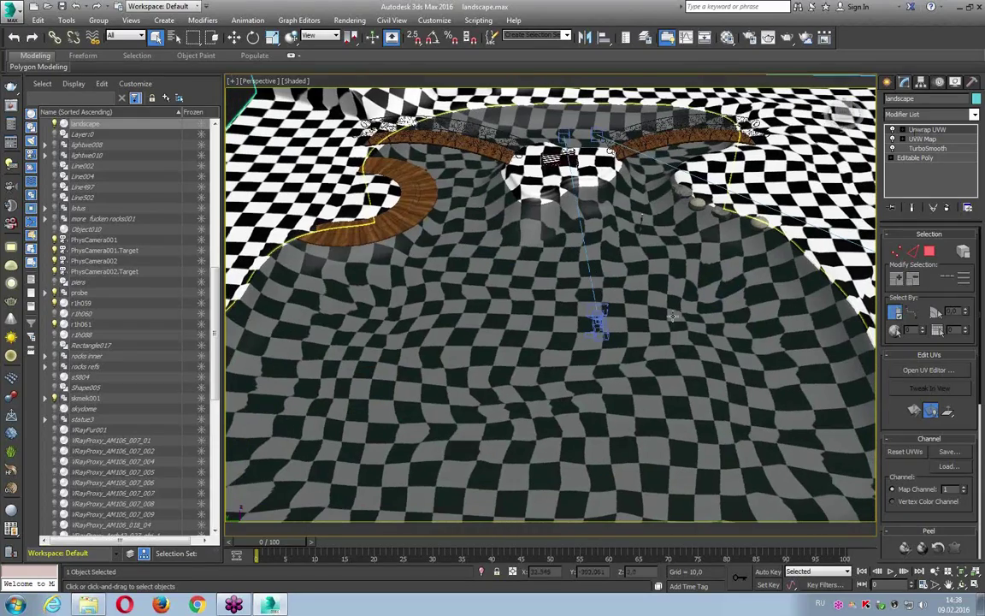
pyautogui.keyDown('alt'); pyautogui.moveTo(401, 294); pyautogui.dragTo(433, 313, button='middle'); pyautogui.keyUp('alt')
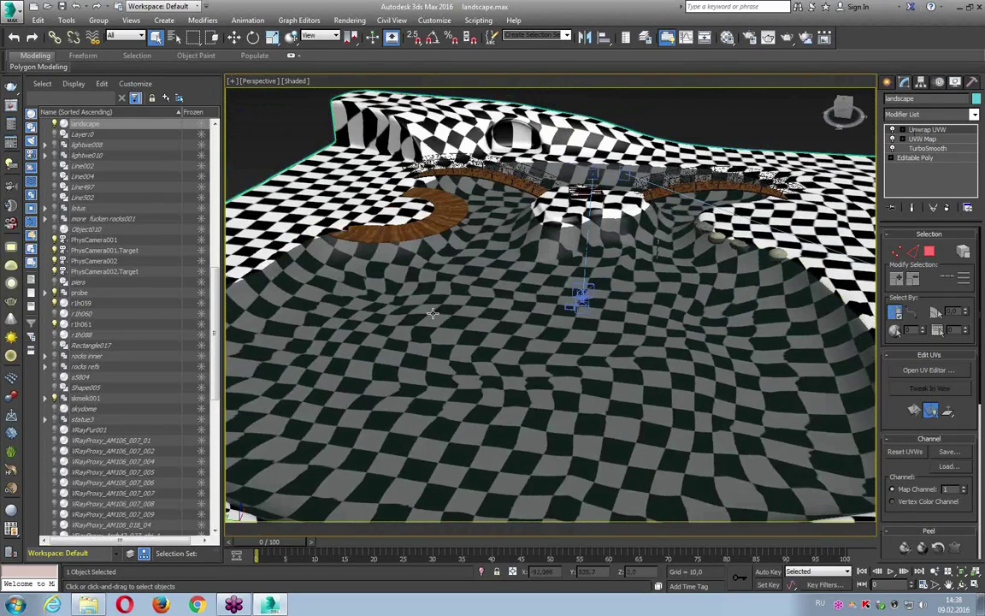
pyautogui.press('z')
pyautogui.press('m')
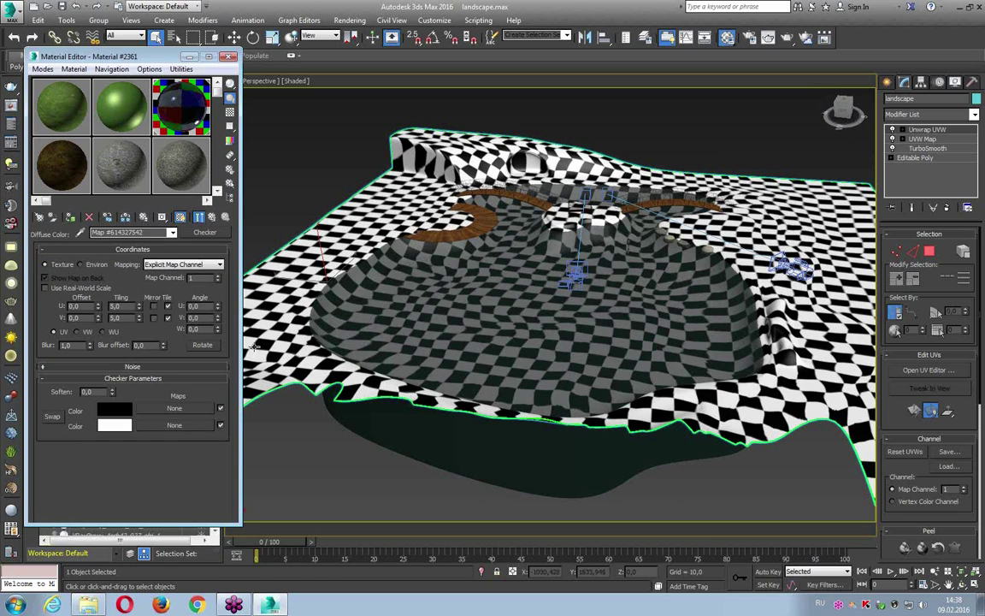
# - Review the grass and soil materials and assign grass to the landscape
pyautogui.click(66, 84)
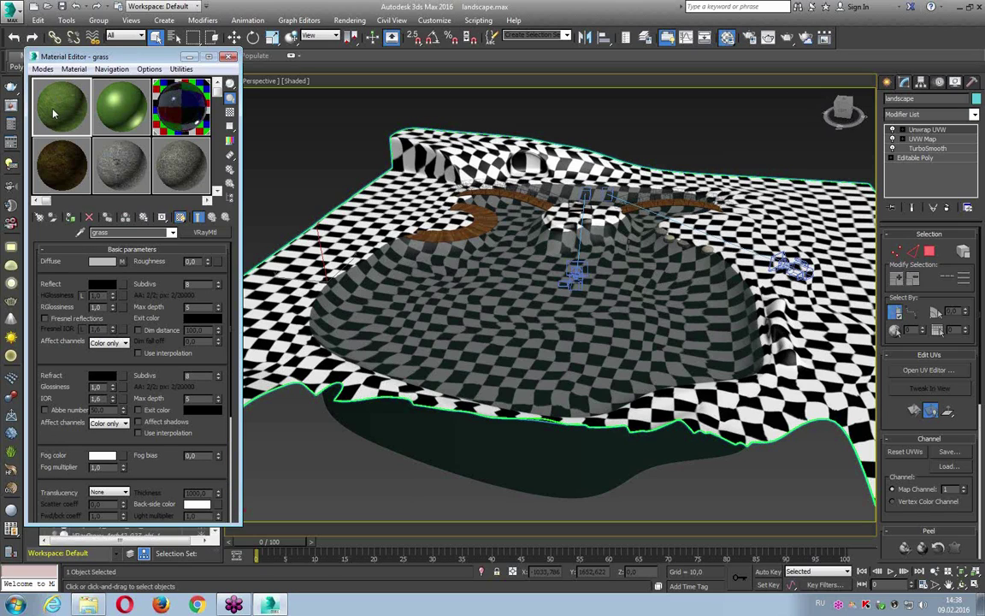
pyautogui.click(62, 176)
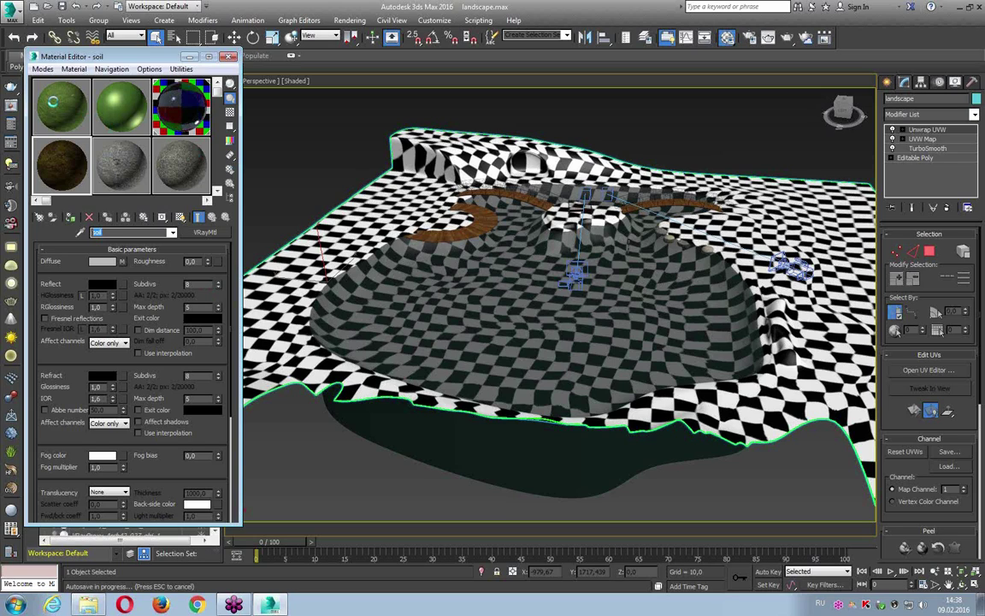
pyautogui.click(53, 103)
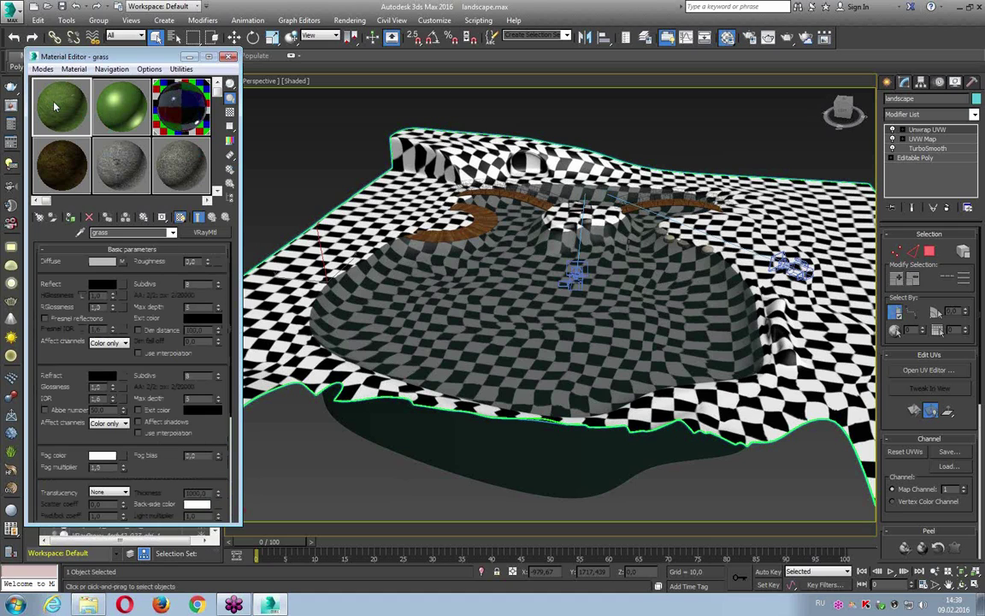
pyautogui.click(70, 216)
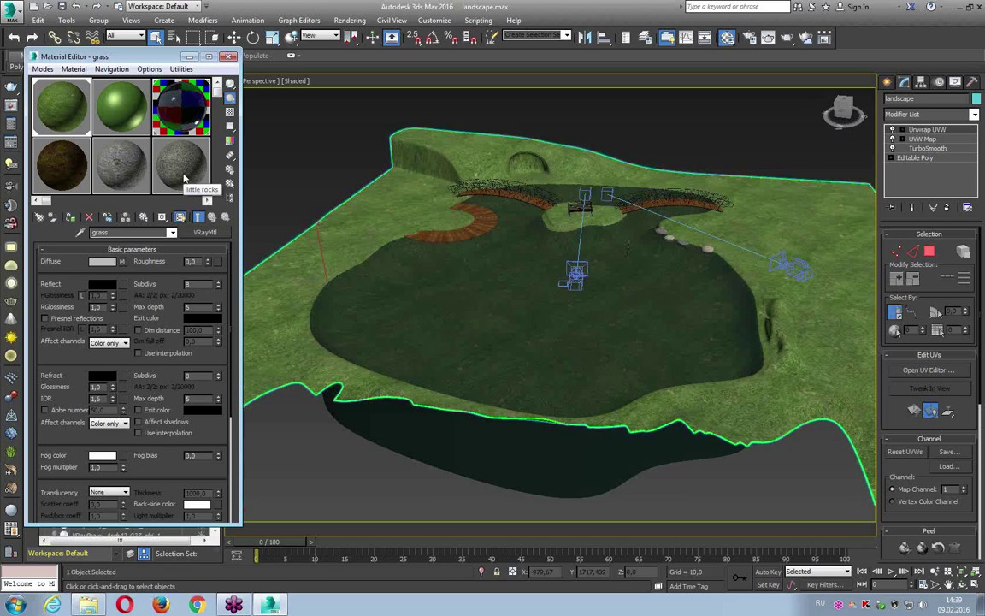
# - Assign the little rocks material to the landscape, viewing the pond area
pyautogui.scroll(5, 365, 150)
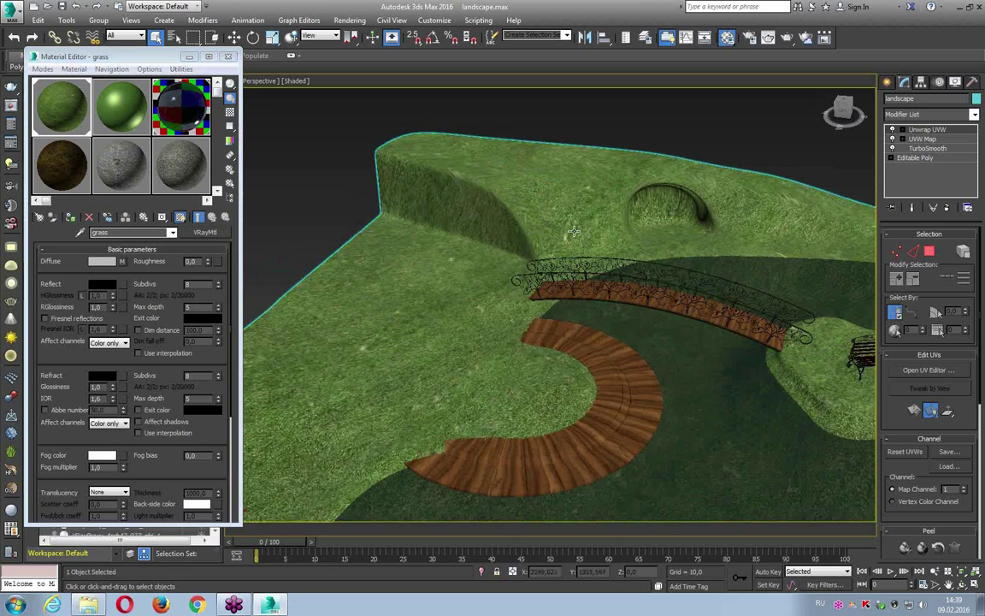
pyautogui.keyDown('alt'); pyautogui.moveTo(675, 238); pyautogui.dragTo(780, 414, button='middle'); pyautogui.keyUp('alt')
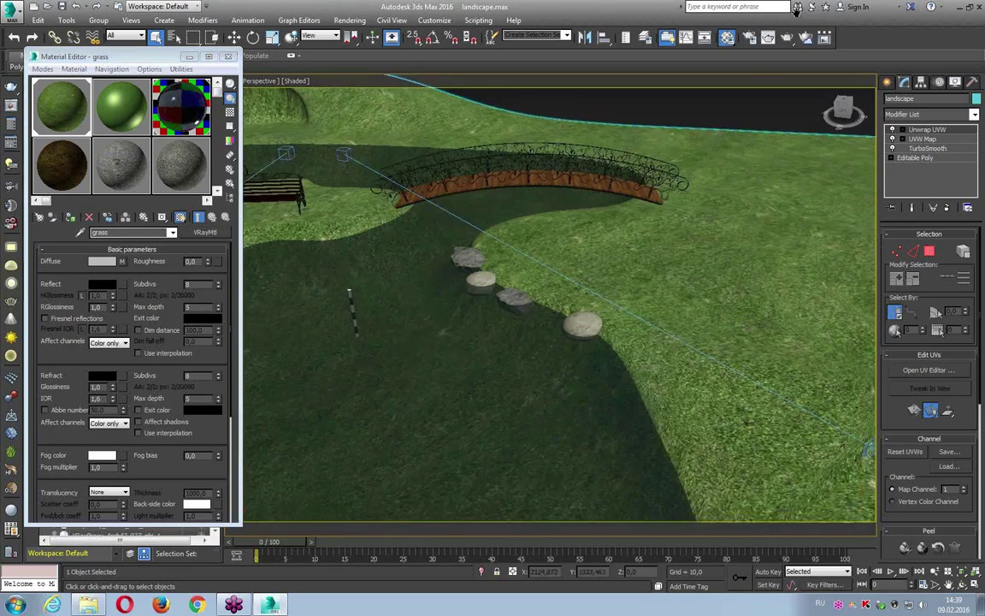
pyautogui.scroll(-2, 780, 414)
pyautogui.scroll(-1, 642, 420)
pyautogui.scroll(-1, 541, 462)
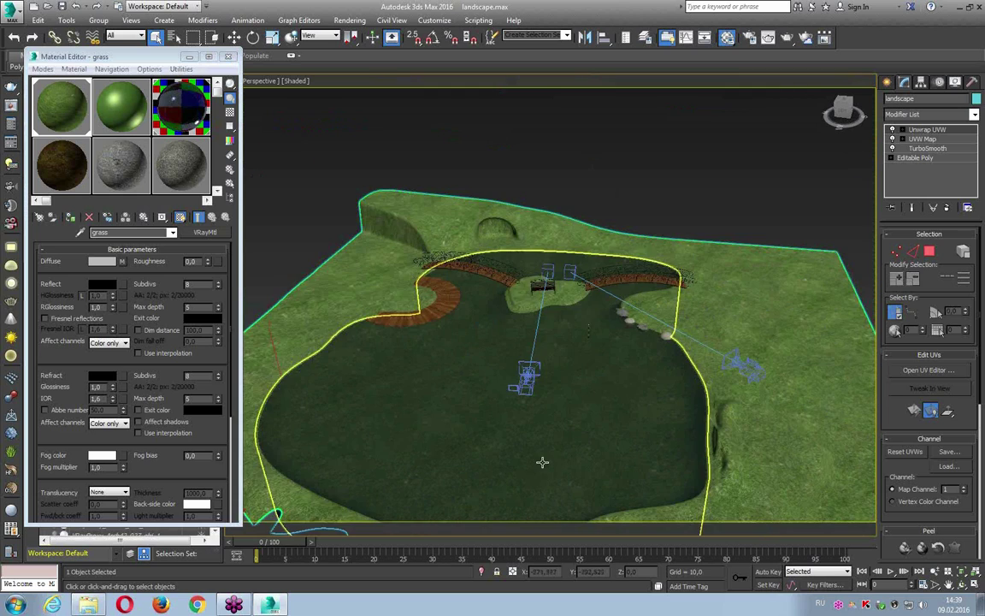
pyautogui.scroll(-2, 609, 332)
pyautogui.moveTo(610, 332)
pyautogui.keyDown('alt'); pyautogui.mouseDown(button='middle')
pyautogui.moveTo(420, 325)
pyautogui.moveTo(575, 345)
pyautogui.moveTo(675, 375)
pyautogui.moveTo(642, 396)
pyautogui.mouseUp(button='middle'); pyautogui.keyUp('alt')
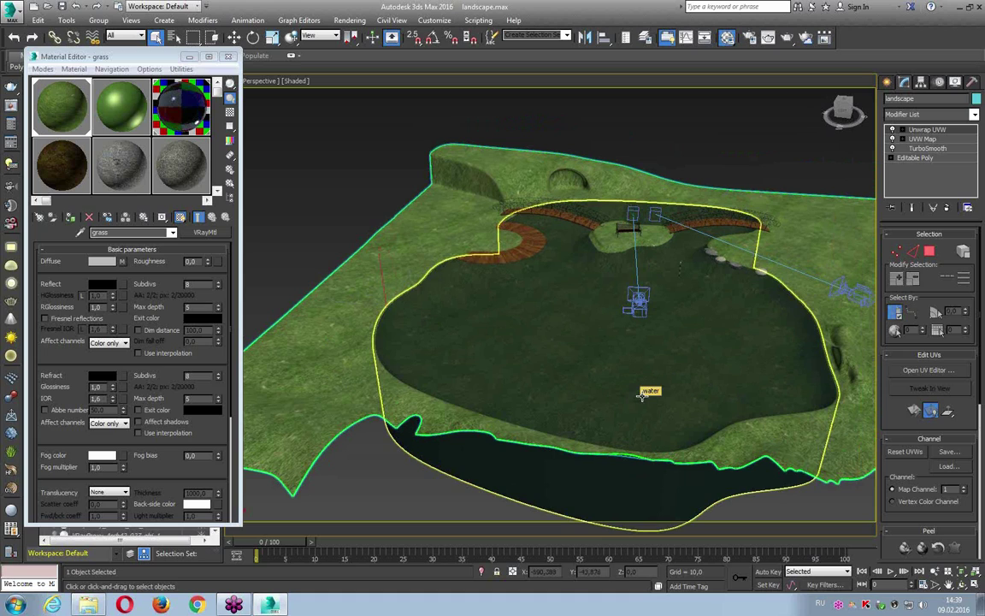
pyautogui.scroll(-1, 196, 171)
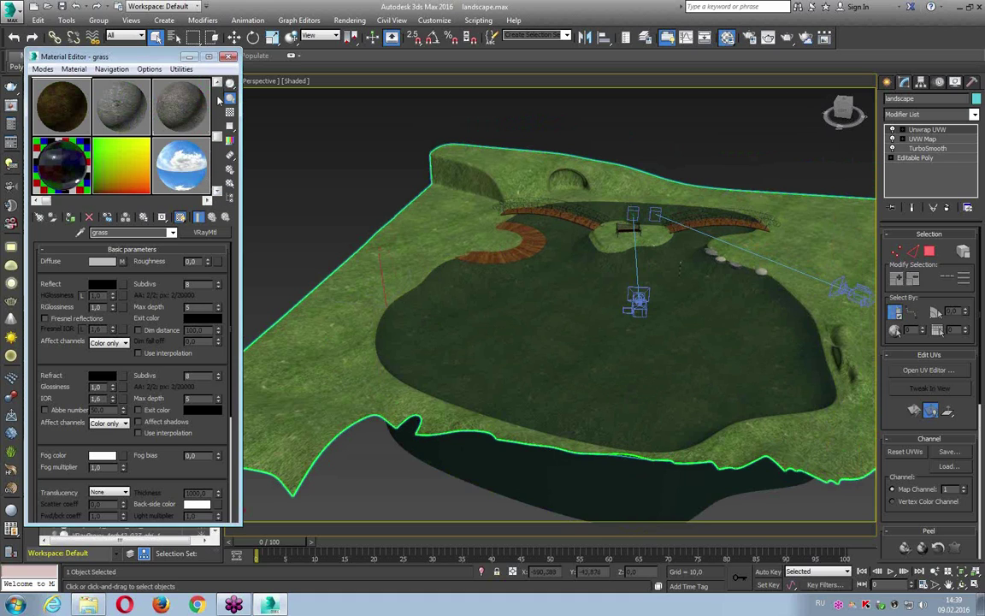
pyautogui.scroll(1, 205, 111)
pyautogui.click(192, 177)
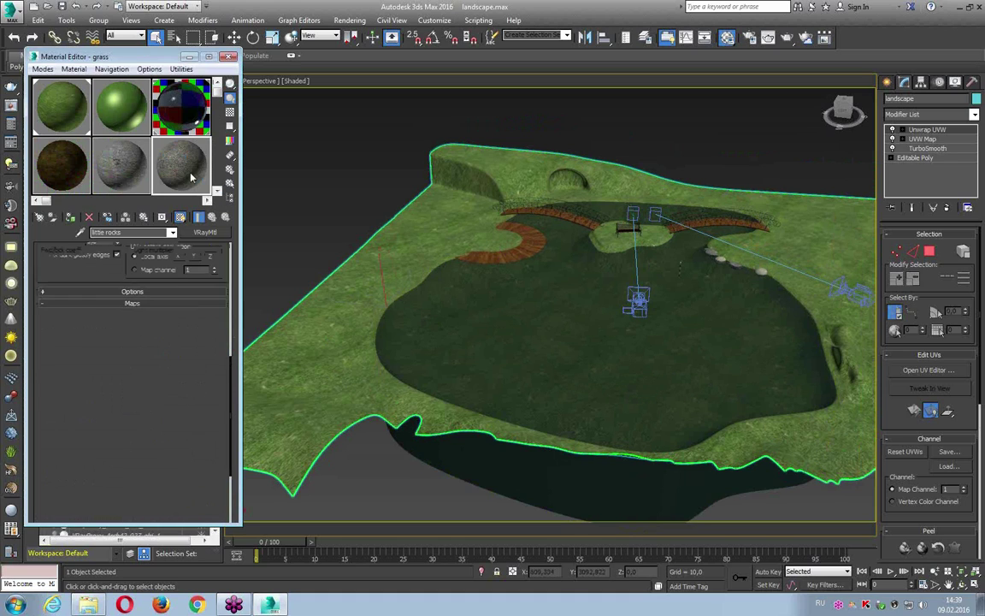
pyautogui.click(71, 219)
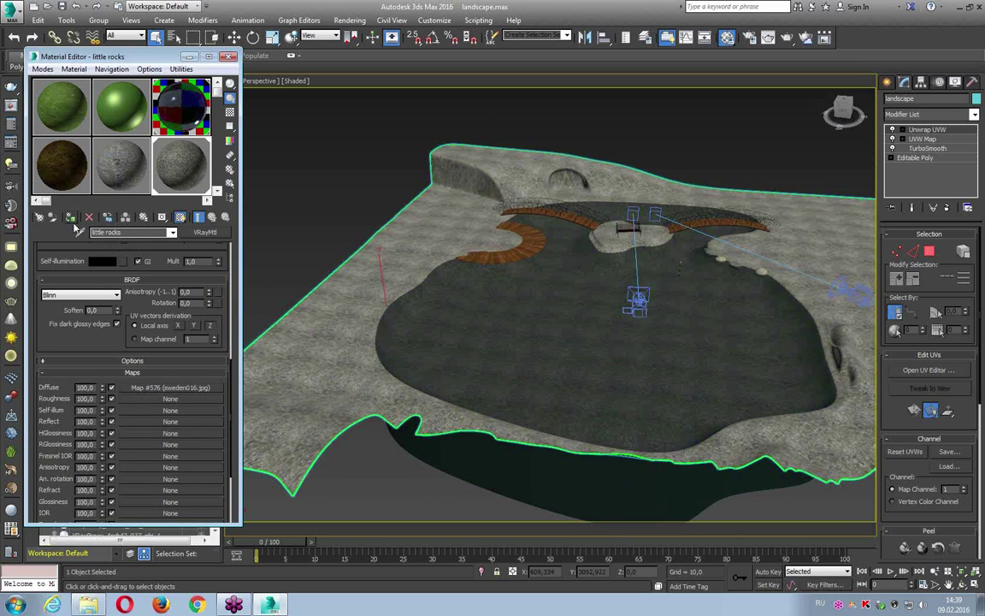
# - Bring up the big rocks material and inspect its diffuse map
pyautogui.click(122, 170)
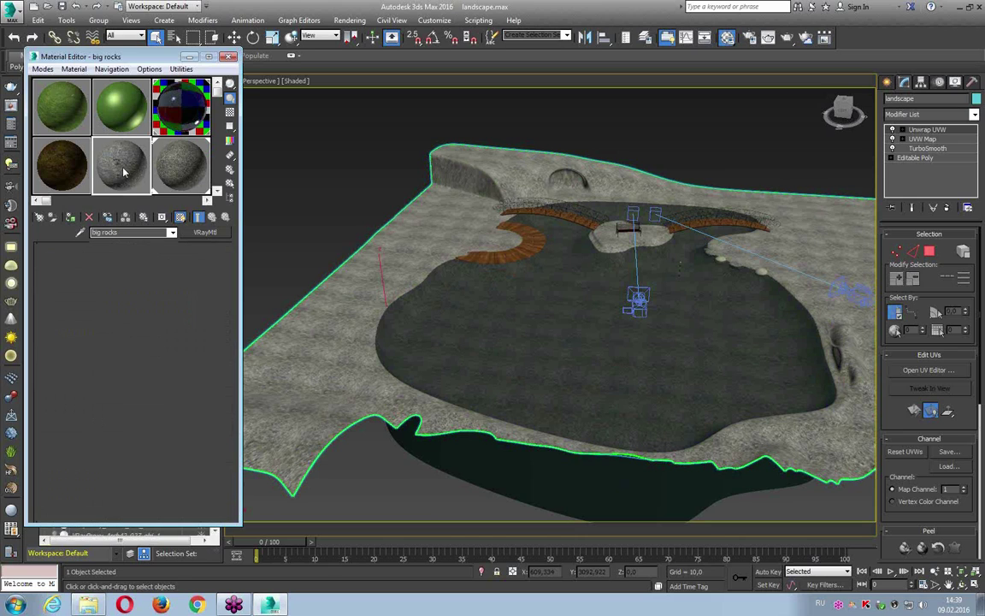
pyautogui.click(45, 163)
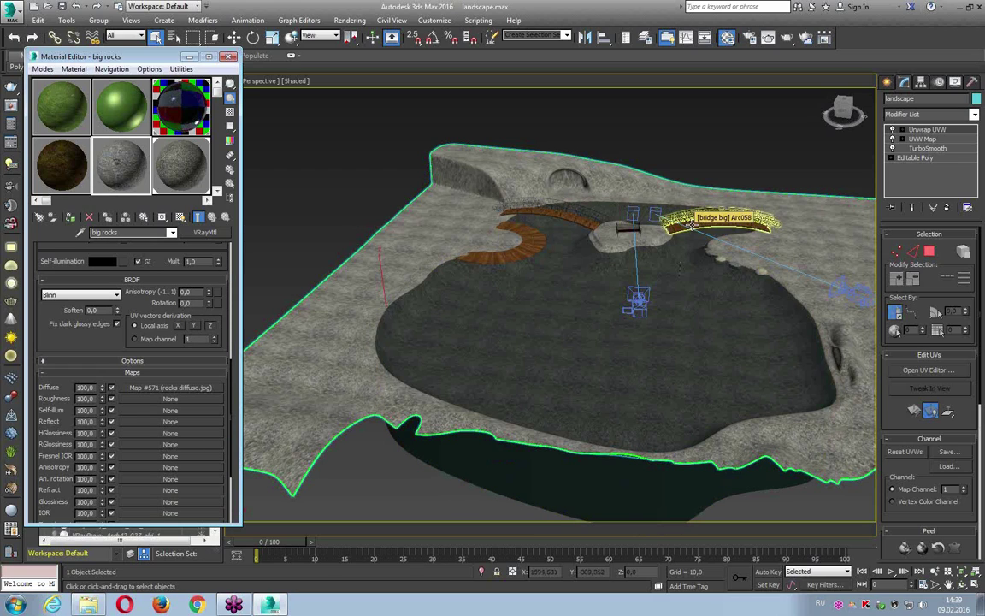
pyautogui.click(895, 114)
# - Add a VertexPaint modifier, hide the shaded rock material, and show vertex colours shaded
pyautogui.scroll(-10, 826, 79)
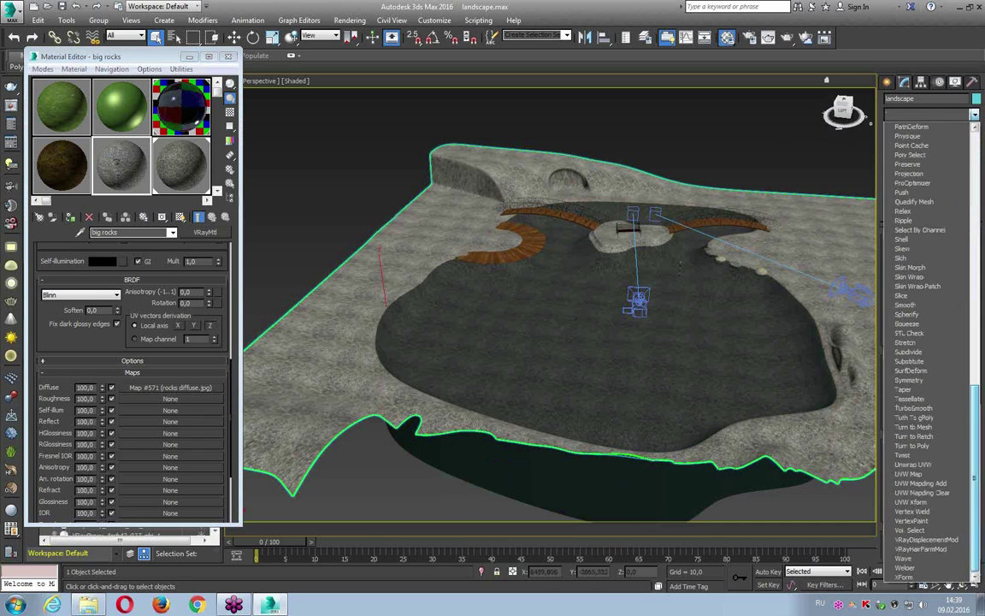
pyautogui.click(920, 521)
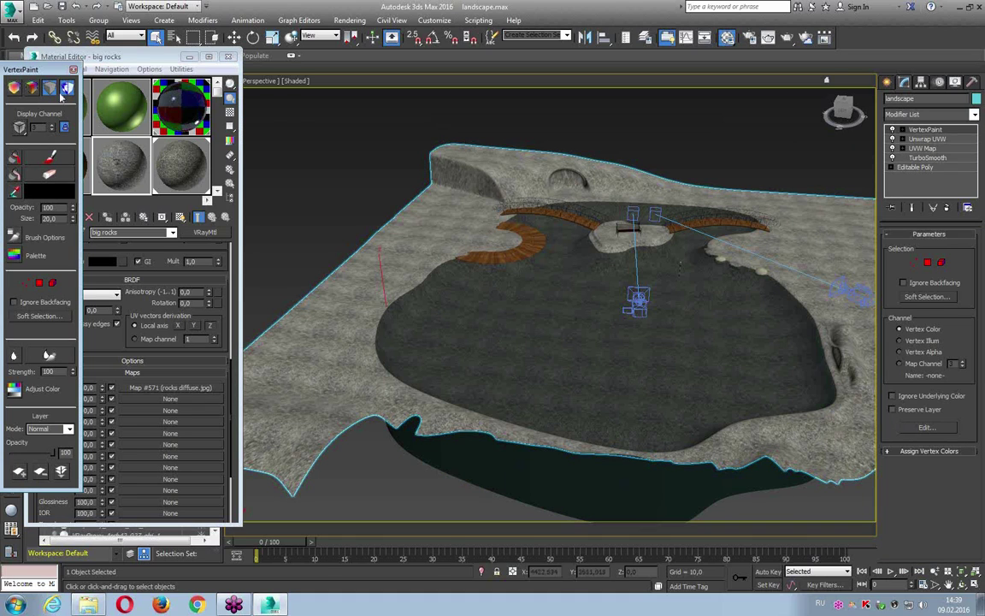
pyautogui.moveTo(20, 75); pyautogui.dragTo(376, 34)
pyautogui.click(169, 154)
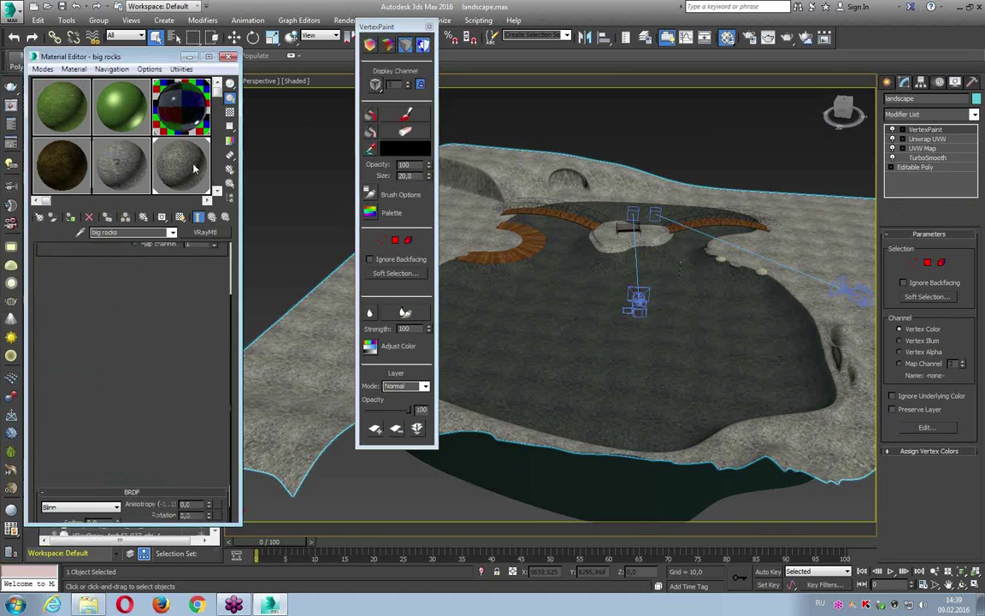
pyautogui.click(180, 217)
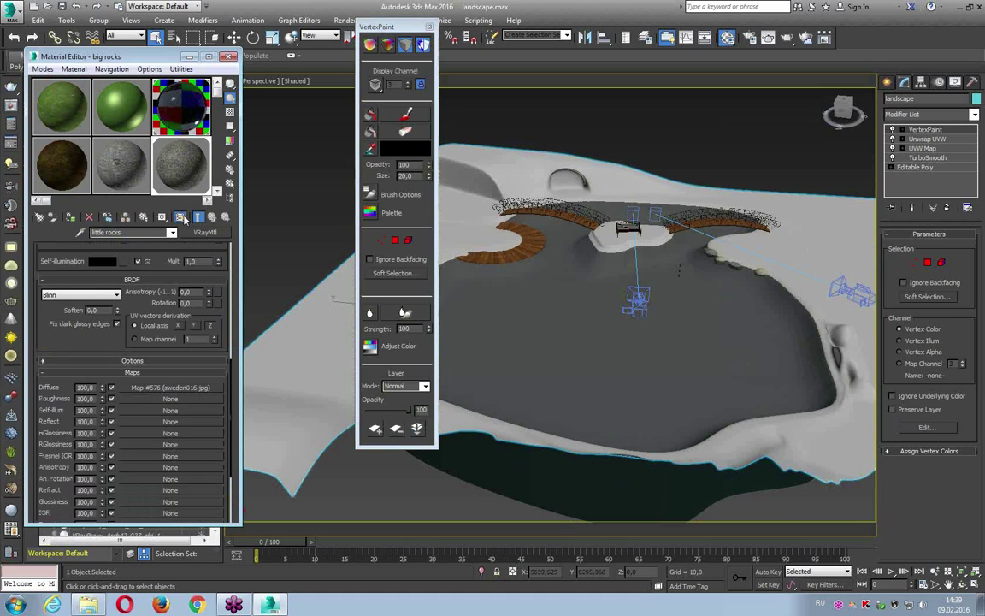
pyautogui.moveTo(401, 27); pyautogui.dragTo(201, 24)
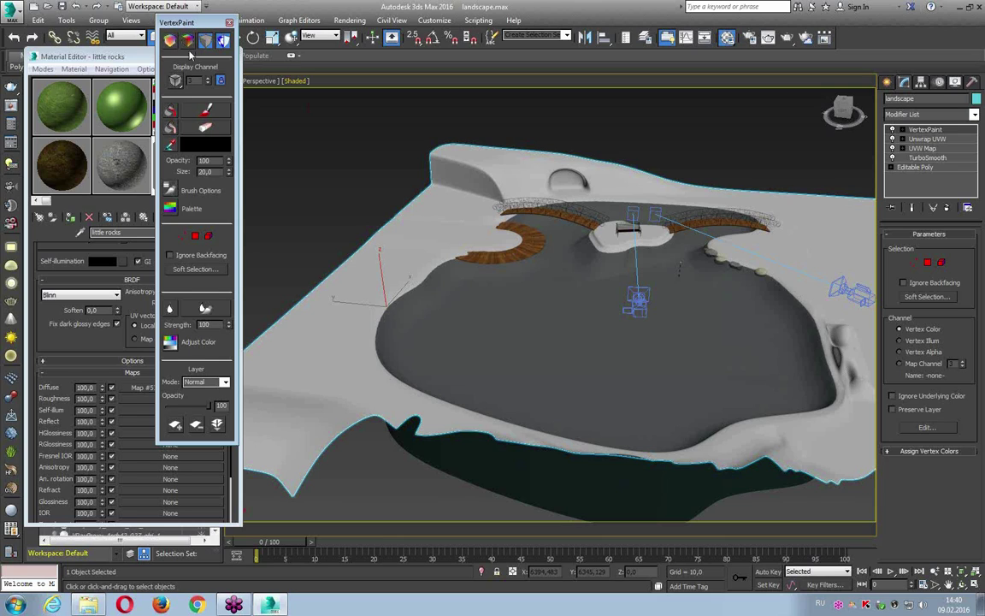
pyautogui.click(210, 113)
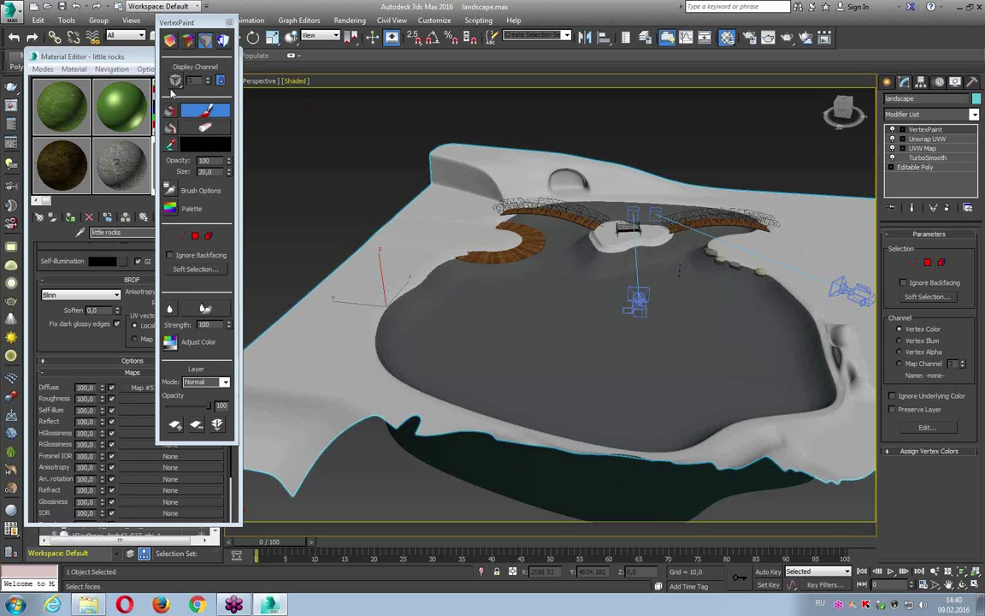
pyautogui.click(188, 41)
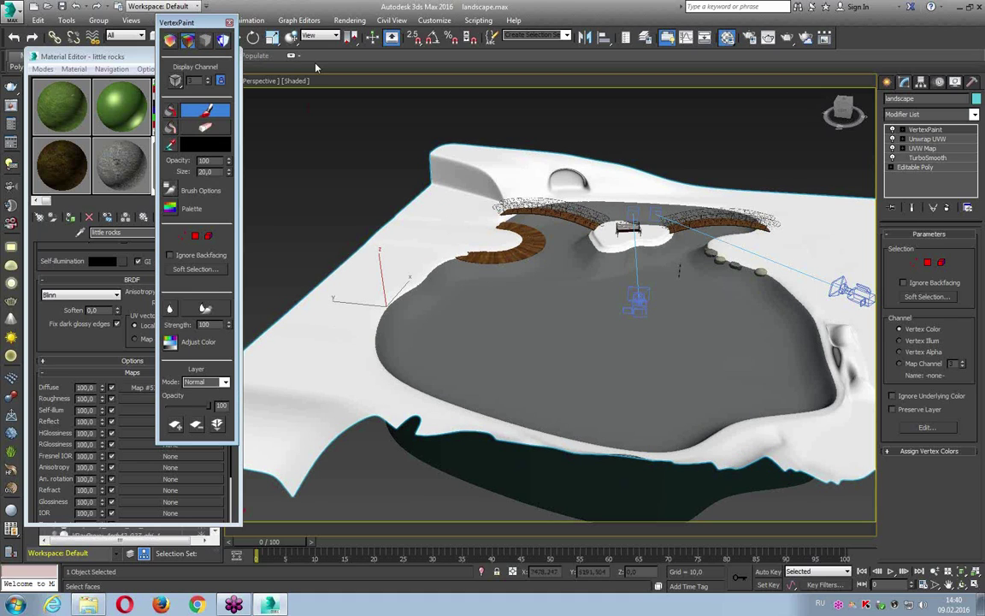
# - Fill the terrain with black vertex colour and set the paint colour to white
pyautogui.click(171, 110)
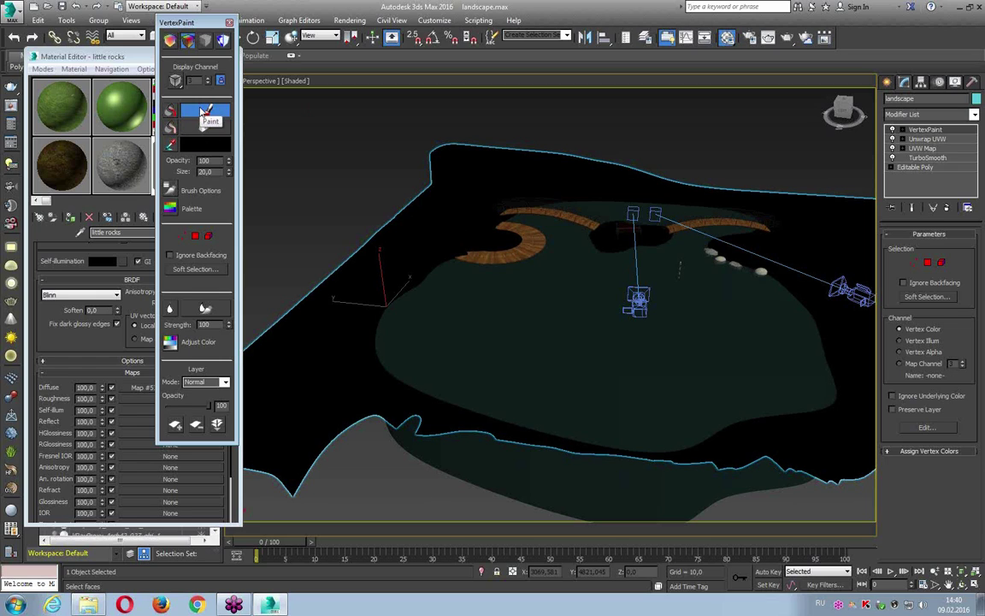
pyautogui.click(196, 143)
pyautogui.moveTo(227, 173); pyautogui.dragTo(305, 174)
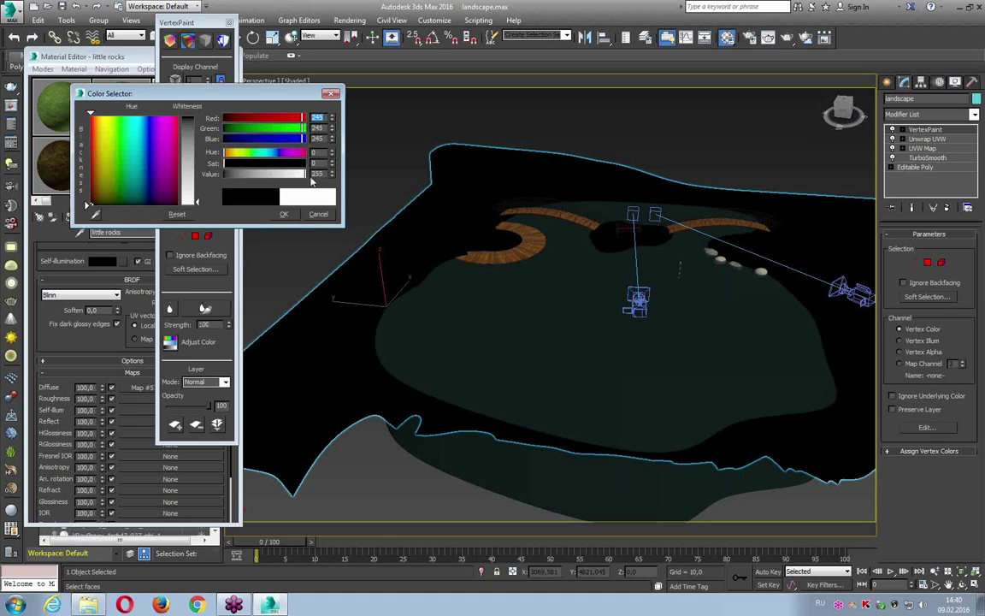
pyautogui.click(284, 214)
pyautogui.moveTo(191, 26); pyautogui.dragTo(268, 26)
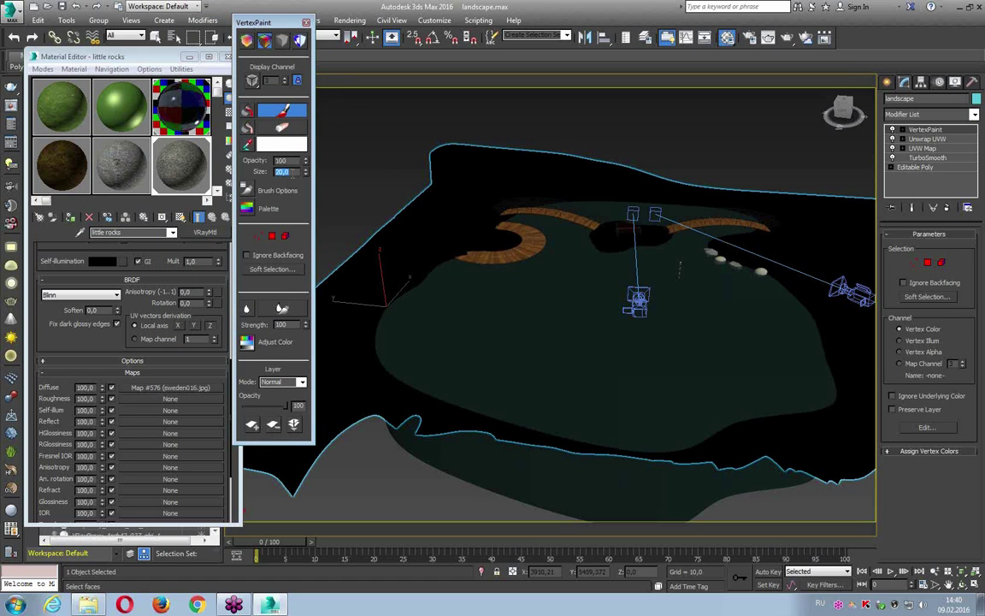
# - Set the VertexPaint brush size to 500
pyautogui.click(285, 171)
pyautogui.write('1')
pyautogui.press('Return')
pyautogui.write('85')
pyautogui.keyDown('alt'); pyautogui.moveTo(467, 229); pyautogui.dragTo(461, 255, button='middle'); pyautogui.keyUp('alt')
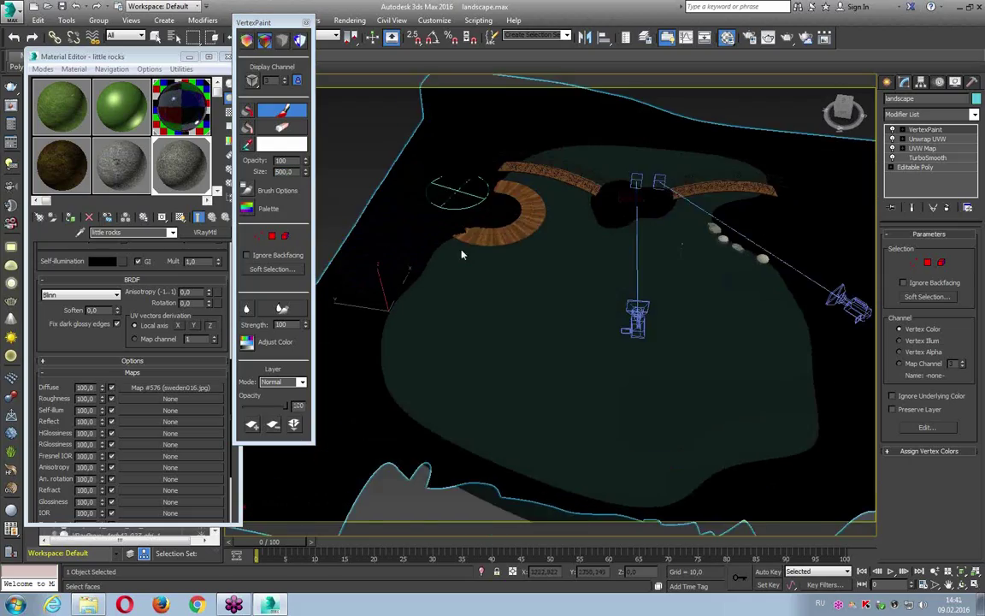
# - Paint white vertex colour on the terrain around the bump, with edges shown
pyautogui.scroll(3, 462, 254)
pyautogui.scroll(3, 462, 254)
pyautogui.press('F4')
pyautogui.scroll(2, 437, 284)
pyautogui.keyDown('alt'); pyautogui.moveTo(437, 284); pyautogui.dragTo(390, 323, button='middle'); pyautogui.keyUp('alt')
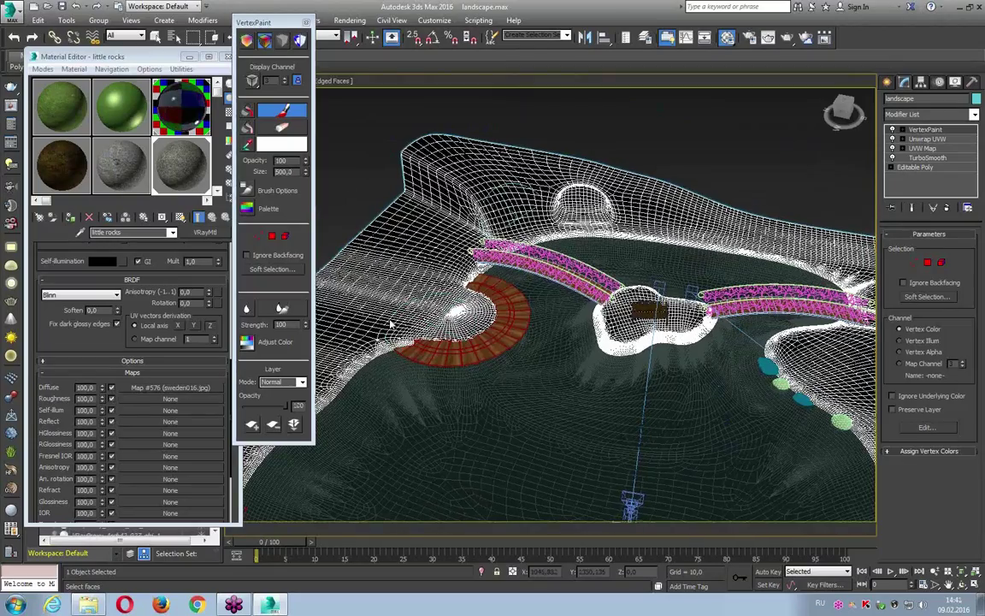
pyautogui.keyDown('alt'); pyautogui.moveTo(390, 323); pyautogui.dragTo(409, 256, button='middle'); pyautogui.keyUp('alt')
pyautogui.scroll(3, 408, 257)
pyautogui.moveTo(484, 264)
pyautogui.mouseDown()
pyautogui.moveTo(528, 242)
pyautogui.moveTo(676, 241)
pyautogui.mouseUp()
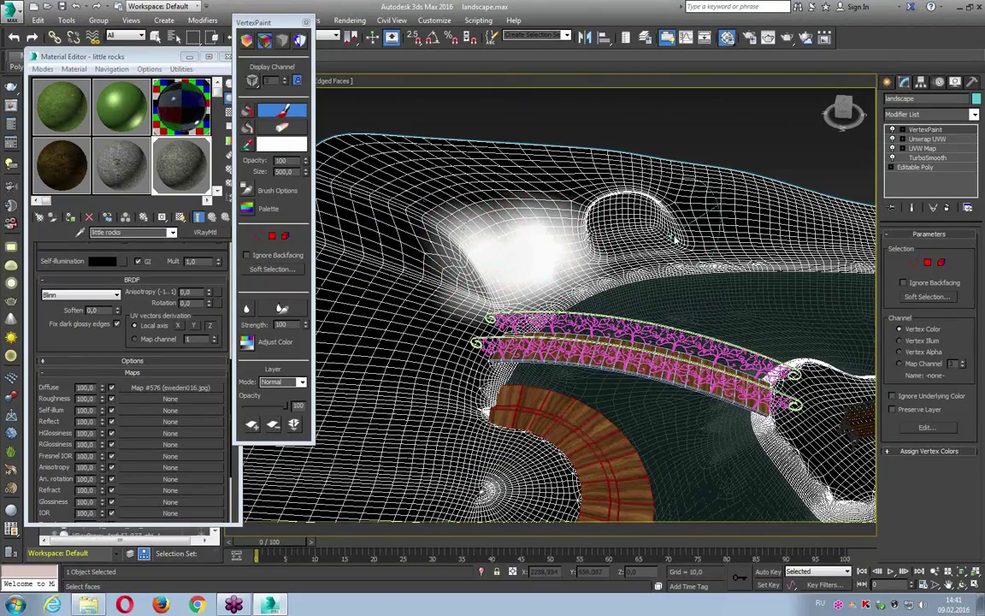
pyautogui.keyDown('alt'); pyautogui.moveTo(656, 222); pyautogui.dragTo(513, 209, button='middle'); pyautogui.keyUp('alt')
pyautogui.moveTo(513, 209)
pyautogui.mouseDown()
pyautogui.moveTo(626, 231)
pyautogui.moveTo(573, 265)
pyautogui.mouseUp()
pyautogui.keyDown('alt'); pyautogui.moveTo(574, 285); pyautogui.dragTo(614, 485, button='middle'); pyautogui.keyUp('alt')
# - Paint white across the upper-left terrain, the ridge, below the stones, and the bench island
pyautogui.moveTo(719, 193)
pyautogui.keyDown('alt'); pyautogui.mouseDown(button='middle')
pyautogui.moveTo(650, 180)
pyautogui.moveTo(400, 219)
pyautogui.mouseUp(button='middle'); pyautogui.keyUp('alt')
pyautogui.moveTo(400, 219)
pyautogui.mouseDown()
pyautogui.moveTo(471, 168)
pyautogui.moveTo(569, 208)
pyautogui.moveTo(659, 209)
pyautogui.moveTo(721, 227)
pyautogui.moveTo(545, 187)
pyautogui.moveTo(571, 240)
pyautogui.moveTo(450, 209)
pyautogui.mouseUp()
pyautogui.moveTo(451, 209)
pyautogui.keyDown('alt'); pyautogui.mouseDown(button='middle')
pyautogui.moveTo(638, 209)
pyautogui.moveTo(534, 272)
pyautogui.mouseUp(button='middle'); pyautogui.keyUp('alt')
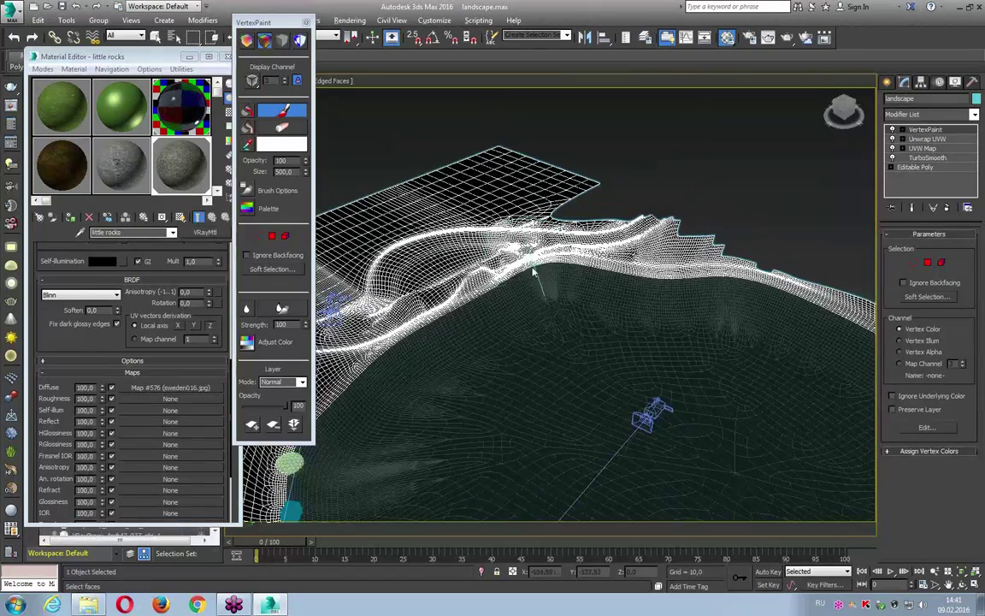
pyautogui.moveTo(419, 257)
pyautogui.mouseDown()
pyautogui.moveTo(407, 275)
pyautogui.moveTo(479, 244)
pyautogui.moveTo(638, 257)
pyautogui.moveTo(616, 244)
pyautogui.moveTo(804, 306)
pyautogui.mouseUp()
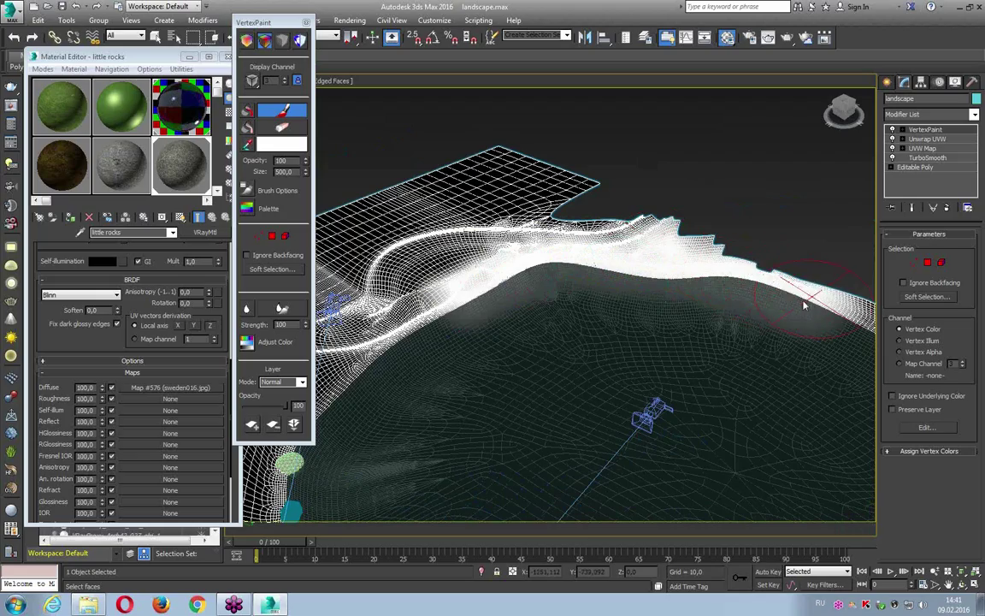
pyautogui.moveTo(804, 305)
pyautogui.keyDown('alt'); pyautogui.mouseDown(button='middle')
pyautogui.moveTo(650, 325)
pyautogui.moveTo(623, 312)
pyautogui.moveTo(462, 358)
pyautogui.mouseUp(button='middle'); pyautogui.keyUp('alt')
pyautogui.moveTo(462, 358)
pyautogui.mouseDown()
pyautogui.moveTo(550, 334)
pyautogui.moveTo(743, 367)
pyautogui.mouseUp()
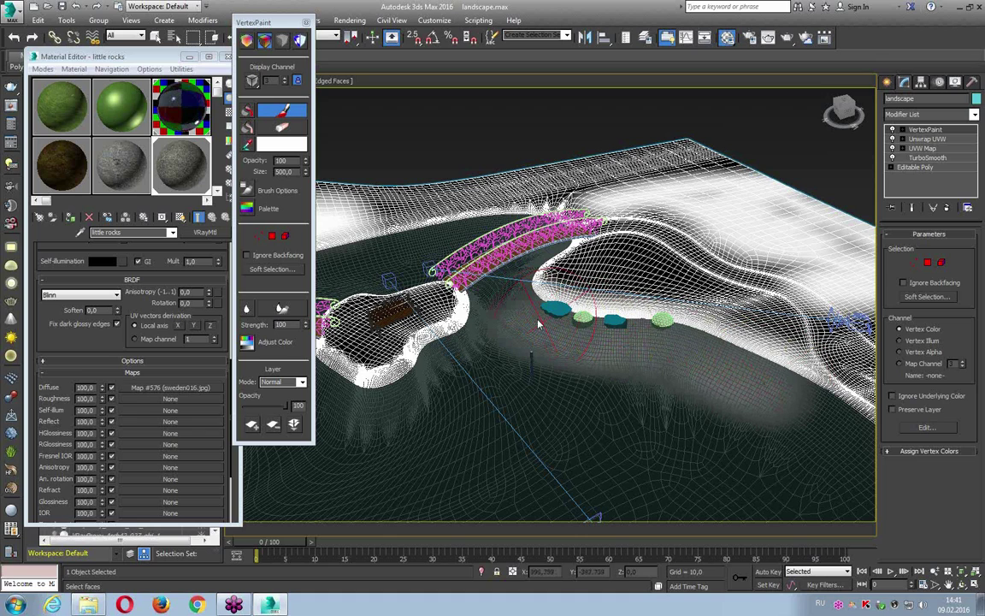
pyautogui.keyDown('alt'); pyautogui.moveTo(539, 323); pyautogui.dragTo(573, 316, button='middle'); pyautogui.keyUp('alt')
pyautogui.moveTo(573, 317)
pyautogui.mouseDown()
pyautogui.moveTo(479, 286)
pyautogui.moveTo(428, 321)
pyautogui.moveTo(415, 308)
pyautogui.mouseUp()
pyautogui.moveTo(455, 224)
pyautogui.mouseDown()
pyautogui.moveTo(482, 186)
pyautogui.moveTo(513, 184)
pyautogui.moveTo(325, 222)
pyautogui.mouseUp()
pyautogui.keyDown('alt'); pyautogui.moveTo(325, 222); pyautogui.dragTo(425, 224, button='middle'); pyautogui.keyUp('alt')
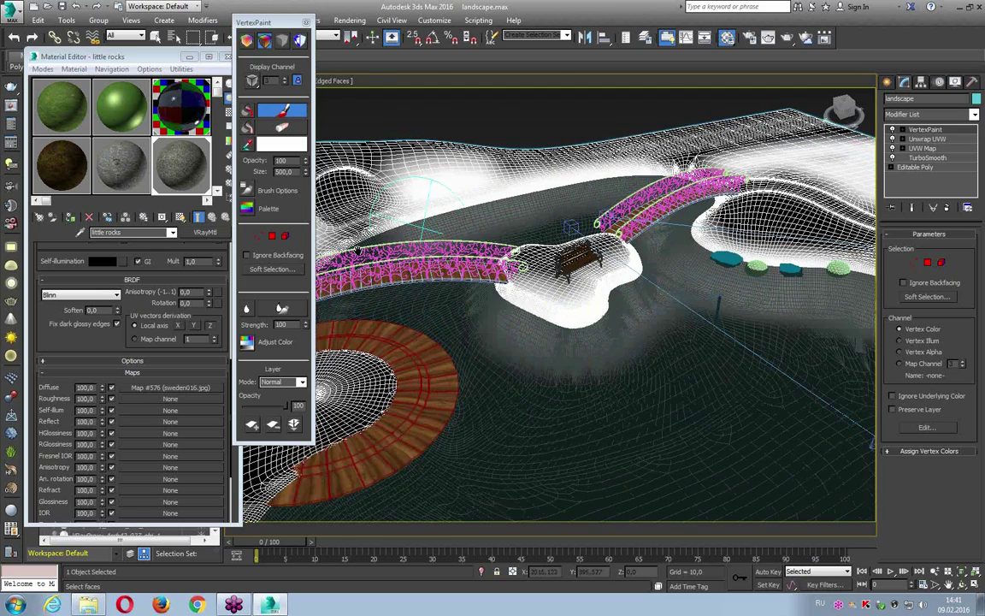
pyautogui.keyDown('alt'); pyautogui.moveTo(358, 248); pyautogui.dragTo(483, 158, button='middle'); pyautogui.keyUp('alt')
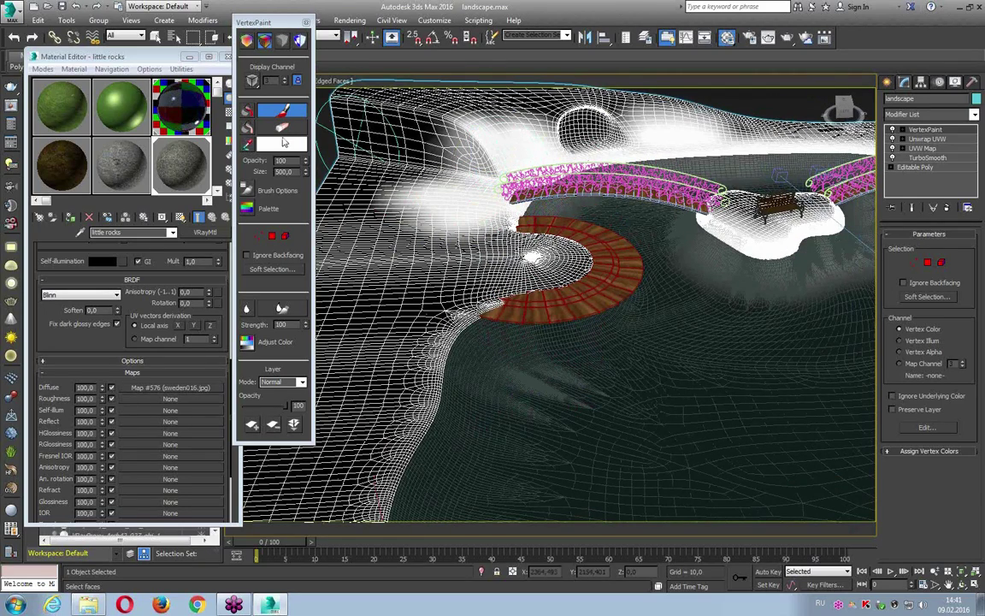
# - Switch to black paint, darken the terrain along the bridge, then close the painting tools
pyautogui.click(284, 143)
pyautogui.moveTo(303, 173); pyautogui.dragTo(227, 174)
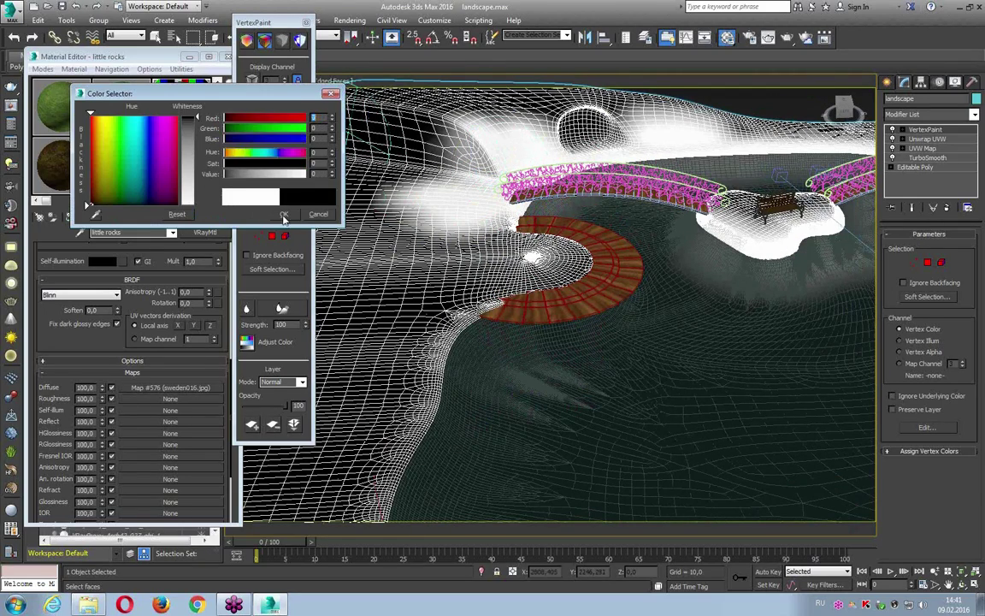
pyautogui.click(285, 215)
pyautogui.moveTo(504, 109); pyautogui.dragTo(529, 135)
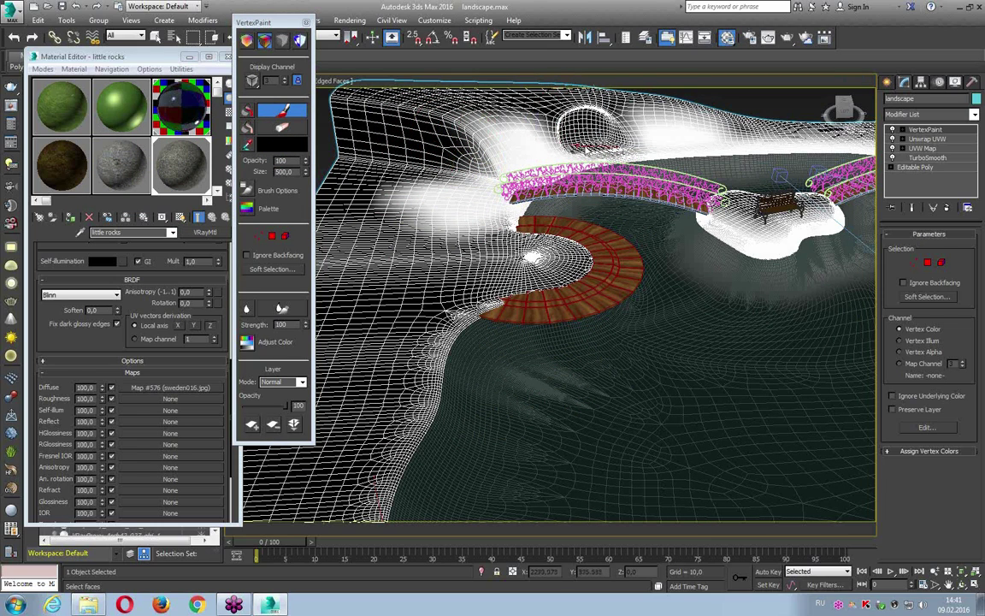
pyautogui.moveTo(691, 219); pyautogui.dragTo(608, 209)
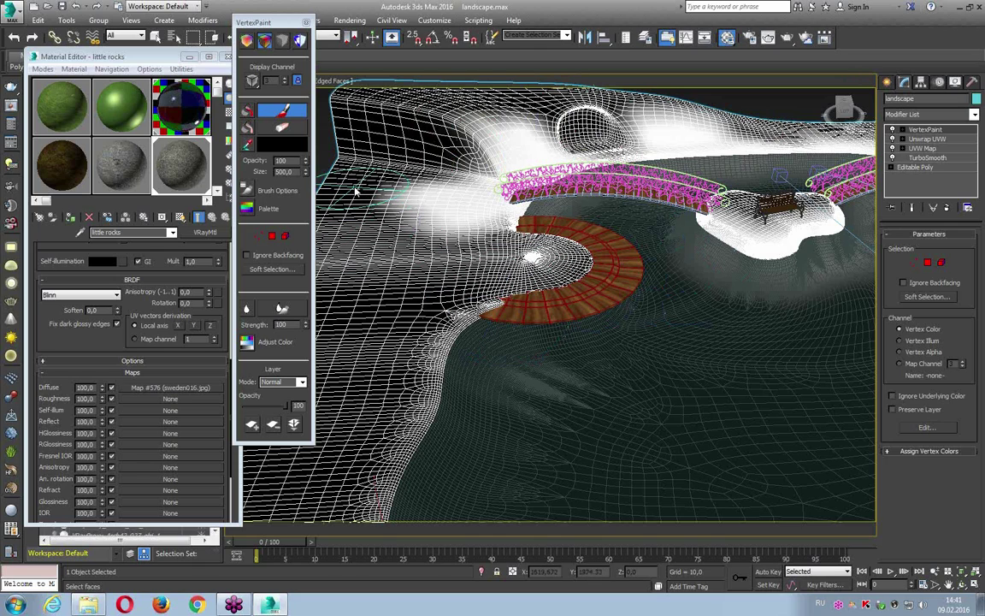
pyautogui.click(278, 111)
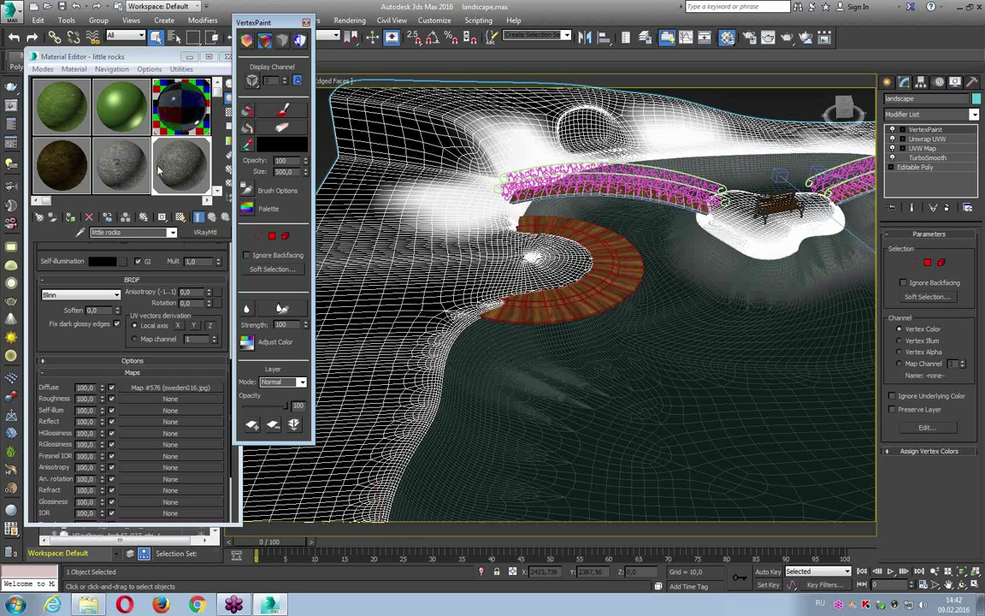
pyautogui.click(306, 22)
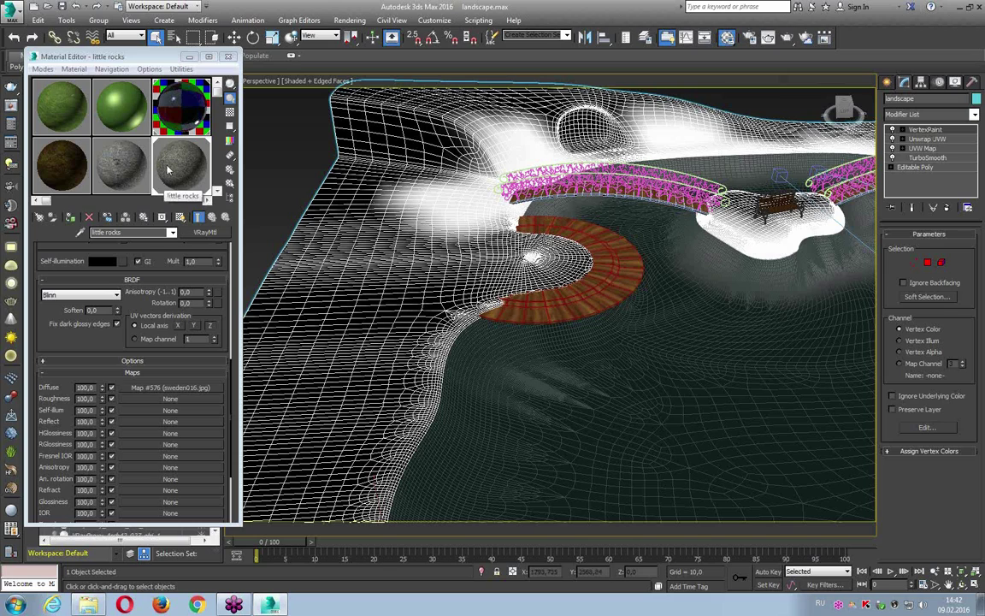
# - Convert little rocks to a VRayBlendMtl, keeping the old material as base
pyautogui.click(196, 234)
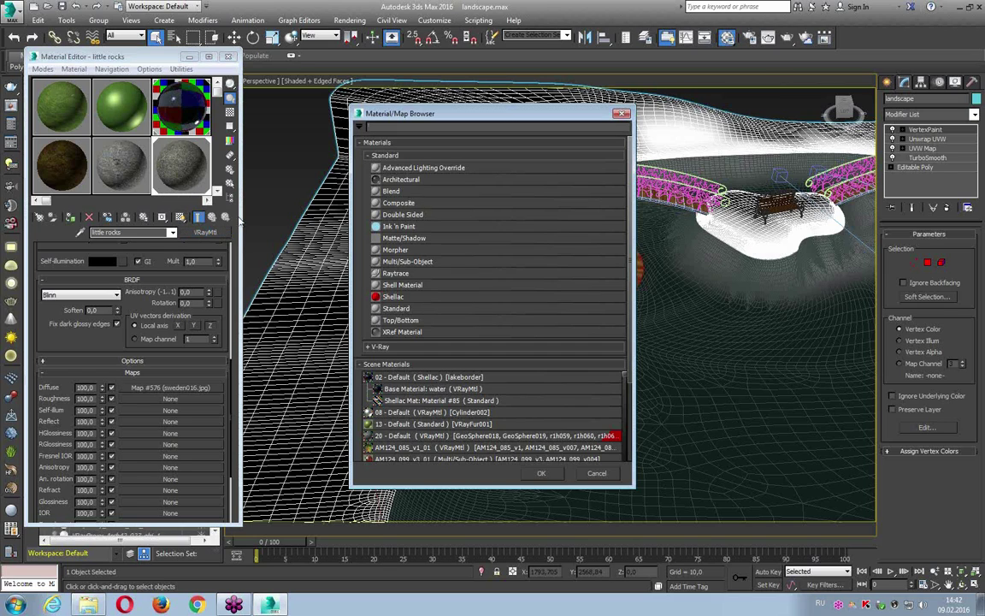
pyautogui.click(380, 154)
pyautogui.click(374, 188)
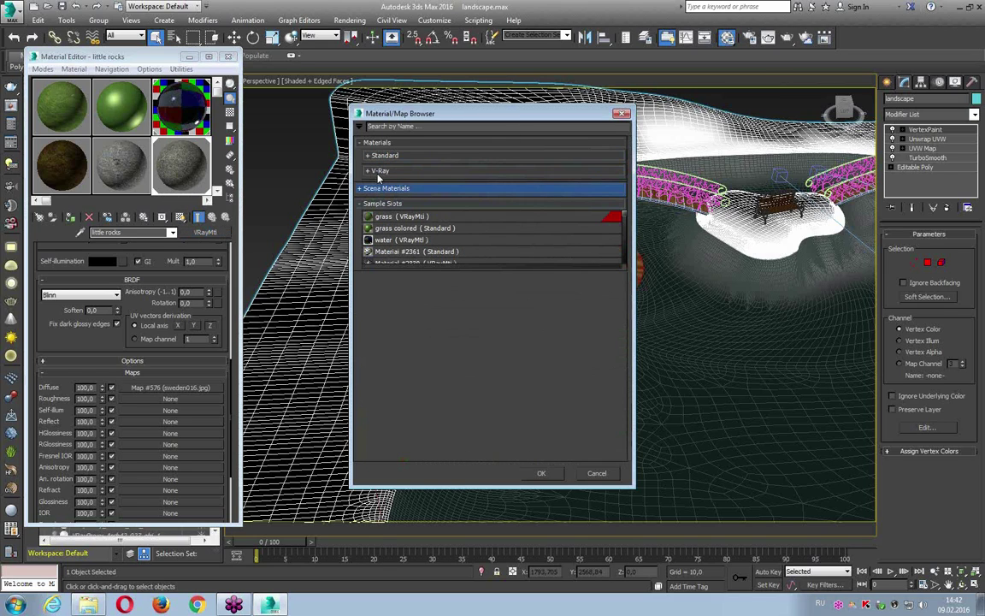
pyautogui.click(394, 170)
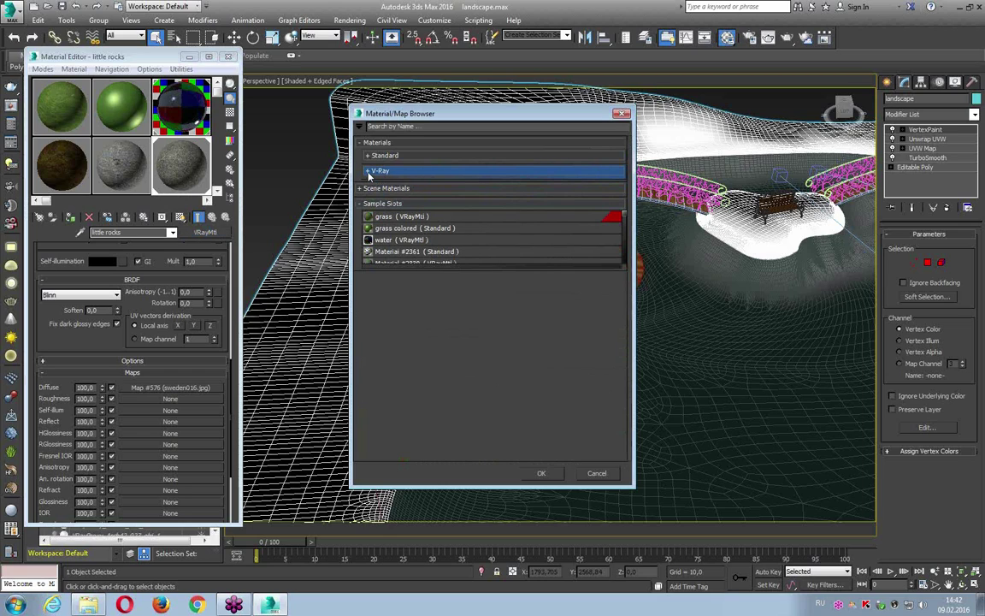
pyautogui.click(409, 177)
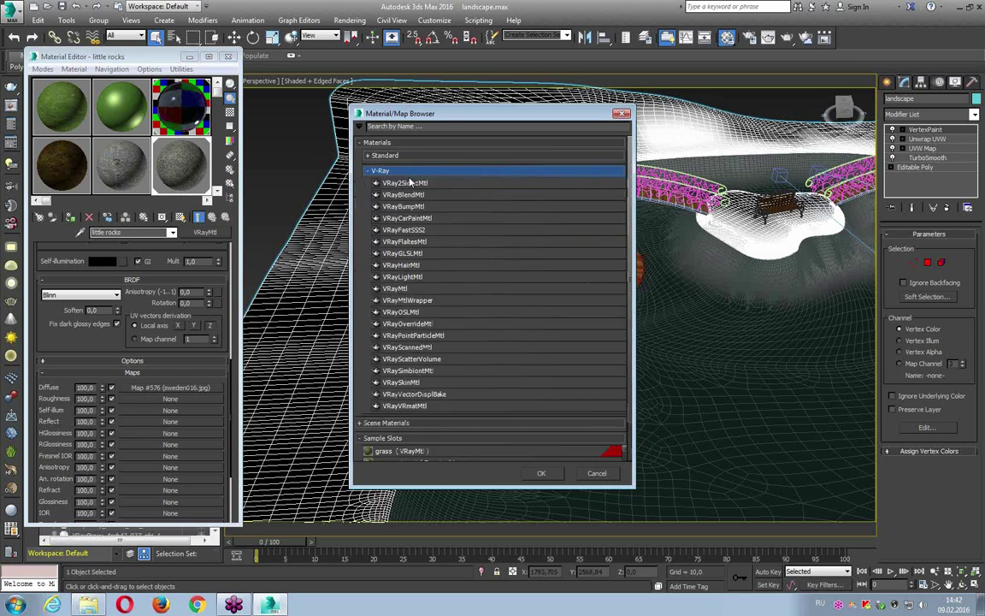
pyautogui.click(409, 178)
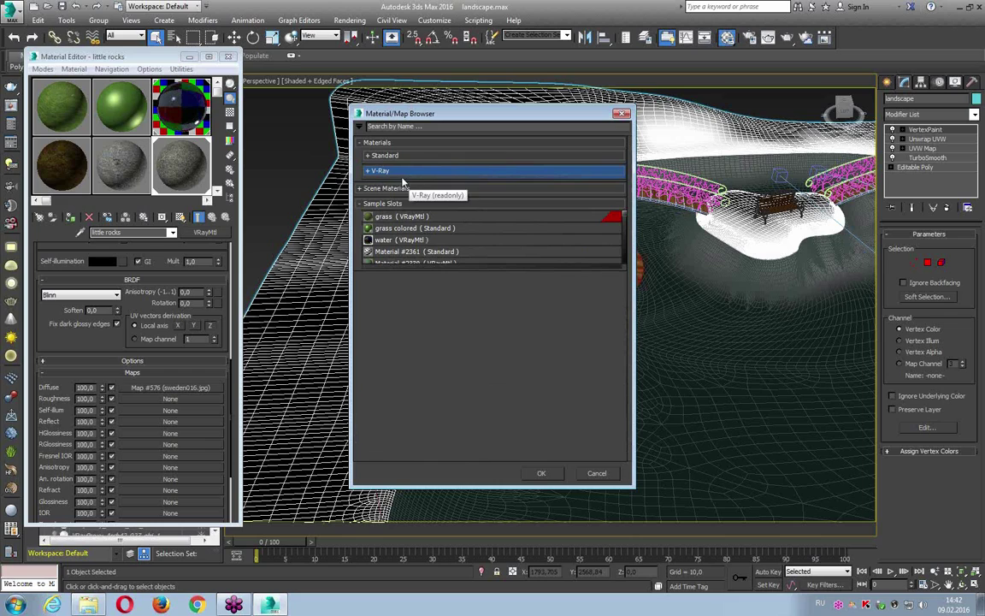
pyautogui.click(381, 172)
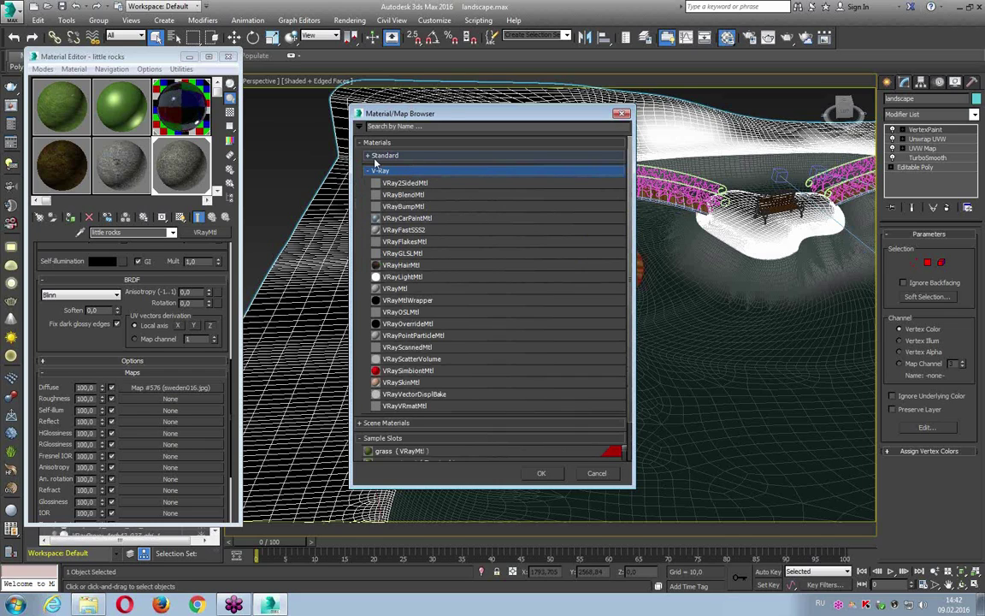
pyautogui.click(406, 194)
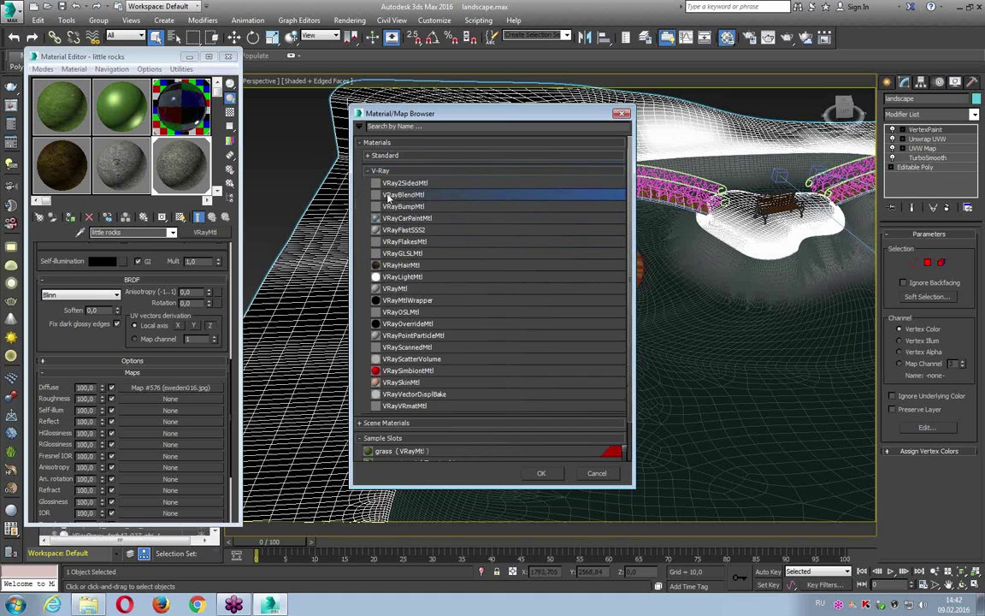
pyautogui.doubleClick(406, 194)
pyautogui.click(104, 318)
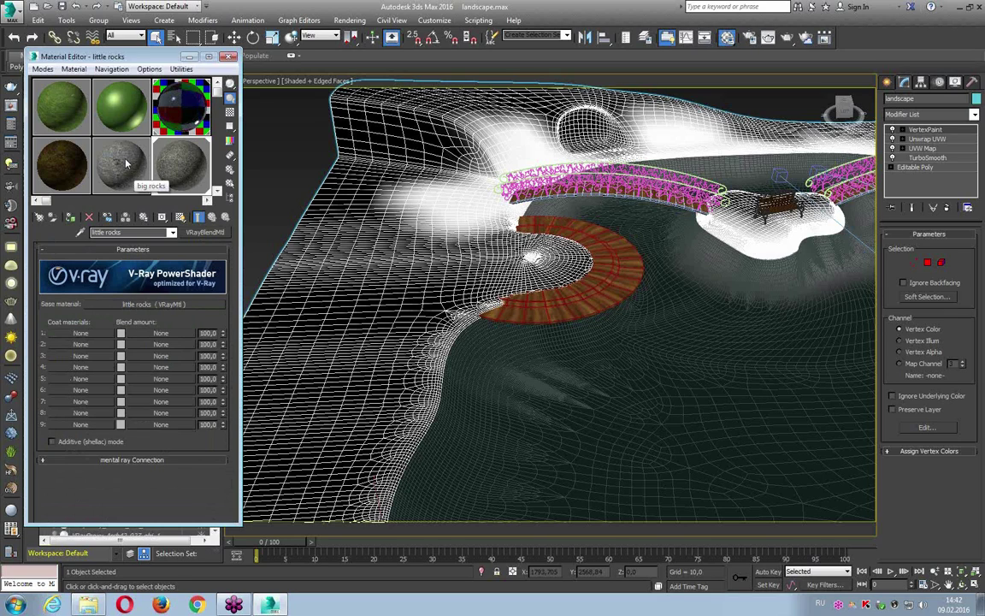
# - Instance the big rocks material into Coat material 1
pyautogui.moveTo(127, 164); pyautogui.dragTo(81, 338)
pyautogui.moveTo(80, 333); pyautogui.dragTo(97, 335)
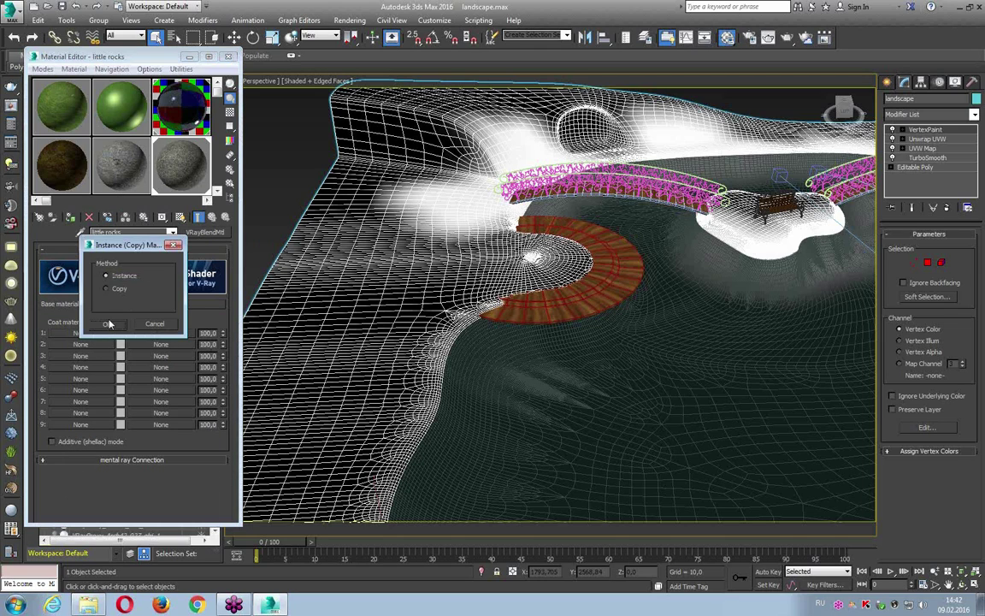
pyautogui.click(107, 323)
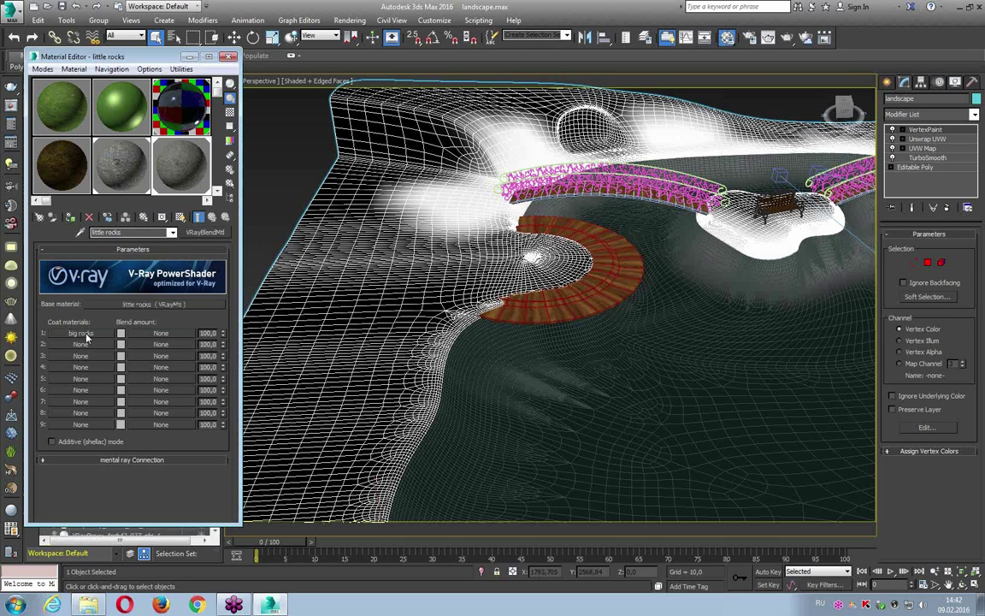
# - Drive coat 1's blend amount with a Vertex Color map, then return to the parent blend material
pyautogui.click(152, 335)
pyautogui.scroll(-5, 411, 338)
pyautogui.scroll(-3, 457, 388)
pyautogui.scroll(-1, 456, 383)
pyautogui.scroll(-1, 451, 373)
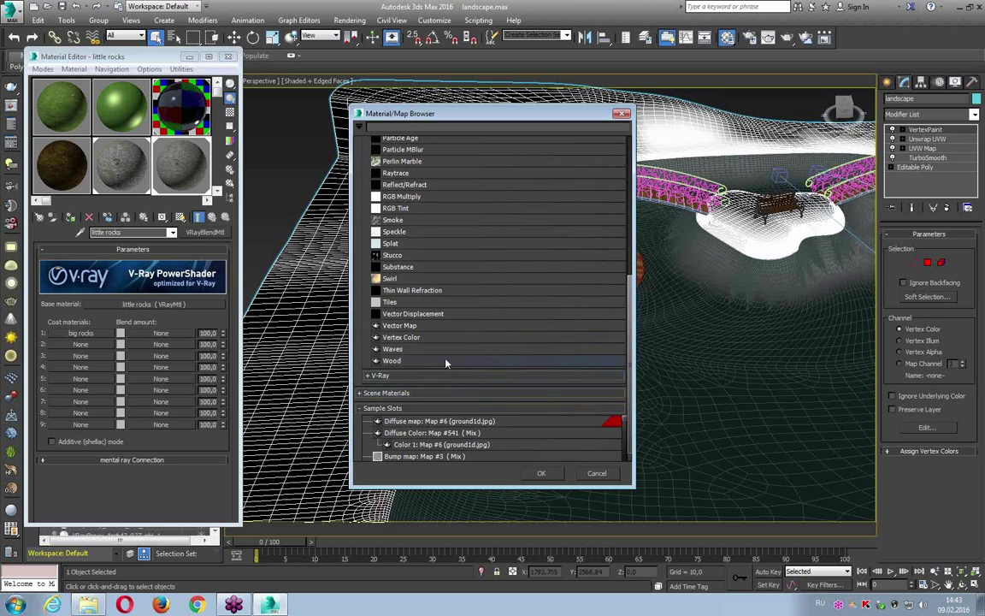
pyautogui.click(398, 337)
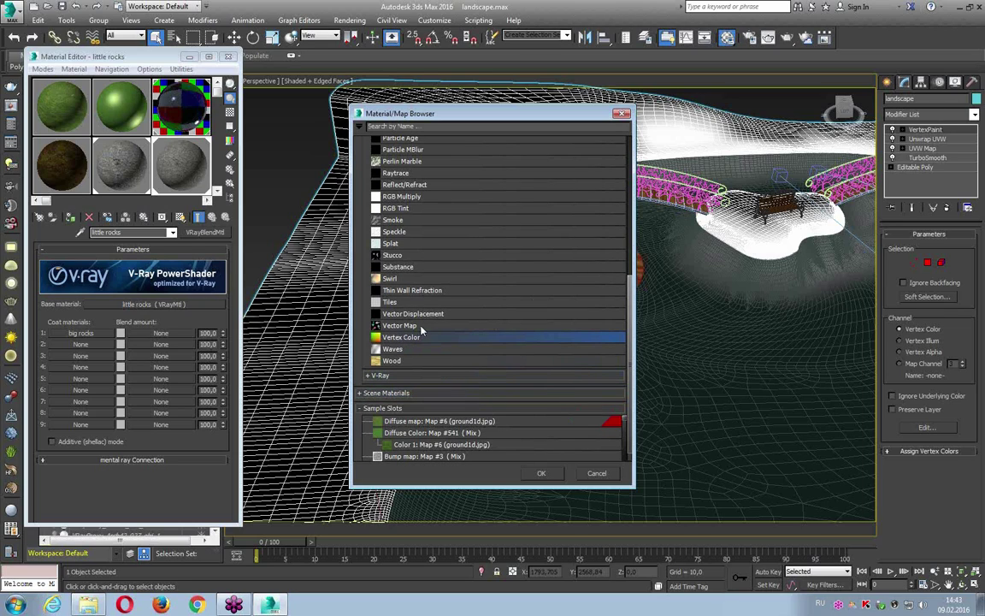
pyautogui.doubleClick(409, 339)
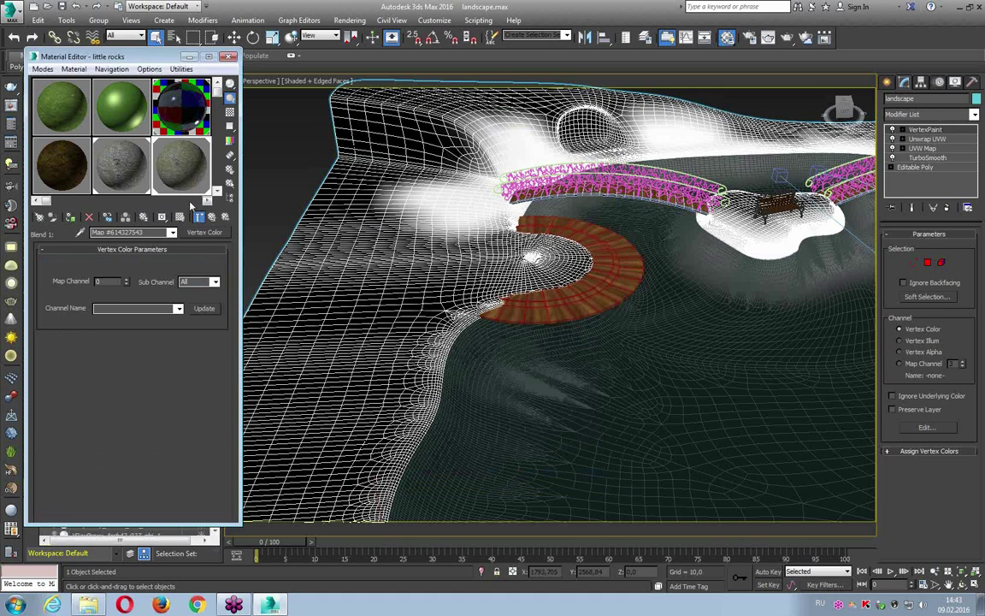
pyautogui.click(212, 218)
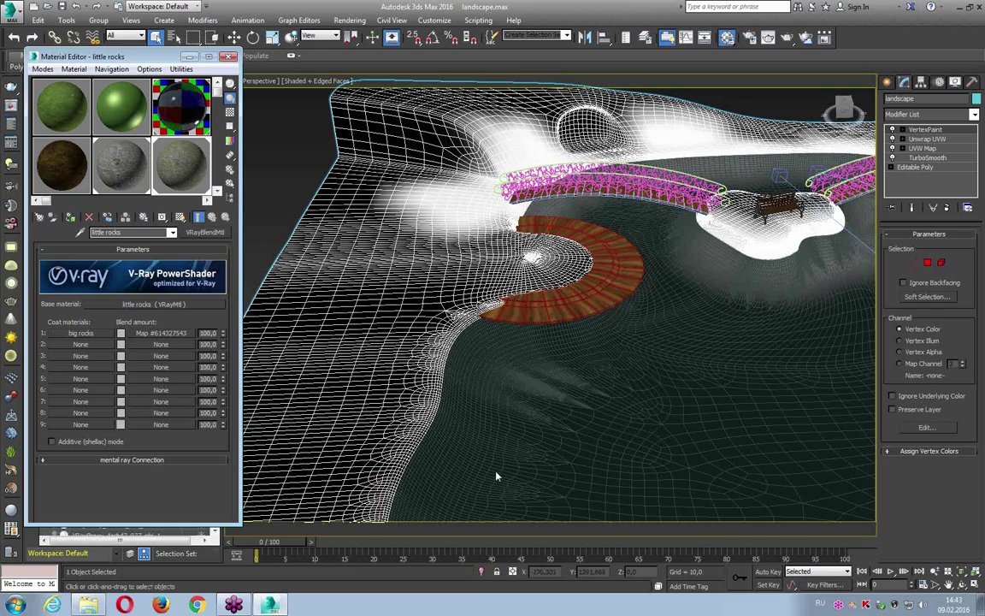
# - Isolate the landscape, frame it in shaded view and render it
pyautogui.hotkey('alt', 'q')
pyautogui.keyDown('alt'); pyautogui.moveTo(375, 336); pyautogui.dragTo(479, 282, button='middle'); pyautogui.keyUp('alt')
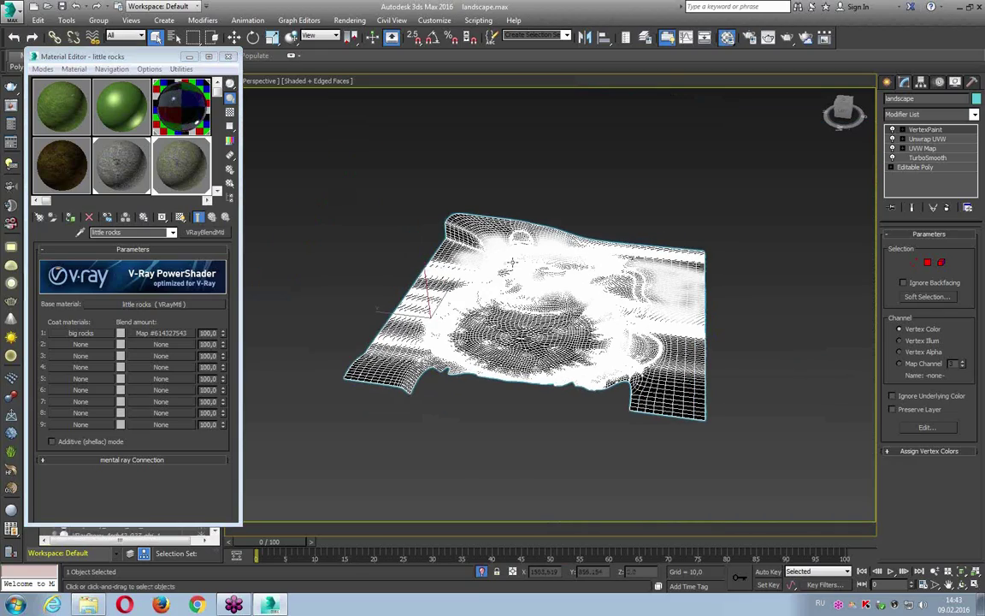
pyautogui.scroll(3, 515, 259)
pyautogui.scroll(2, 516, 260)
pyautogui.scroll(3, 516, 259)
pyautogui.press('F4')
pyautogui.scroll(3, 447, 229)
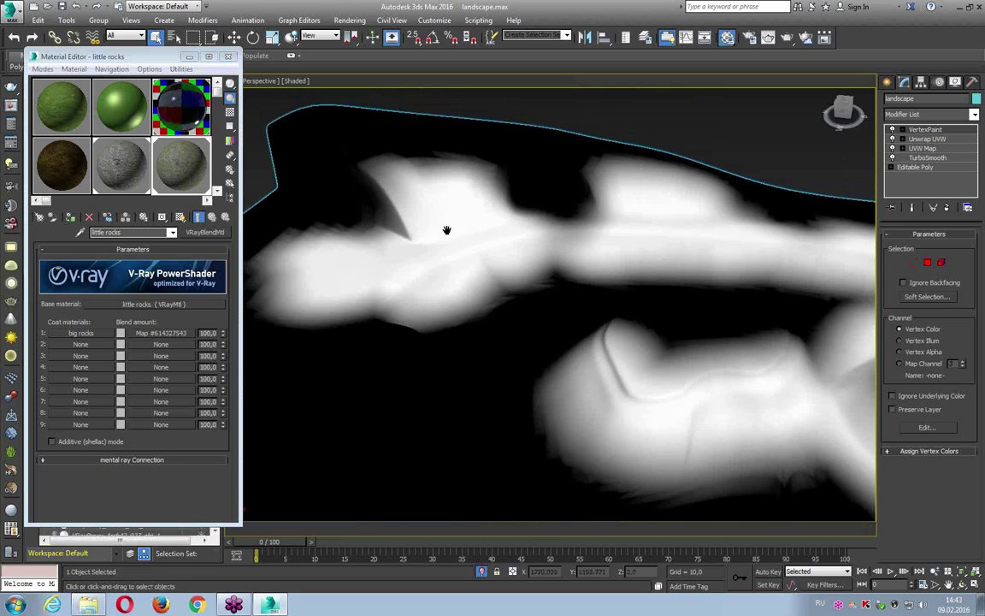
pyautogui.moveTo(446, 228)
pyautogui.mouseDown(button='middle')
pyautogui.moveTo(479, 257)
pyautogui.moveTo(606, 176)
pyautogui.moveTo(728, 161)
pyautogui.mouseUp(button='middle')
pyautogui.scroll(1, 544, 237)
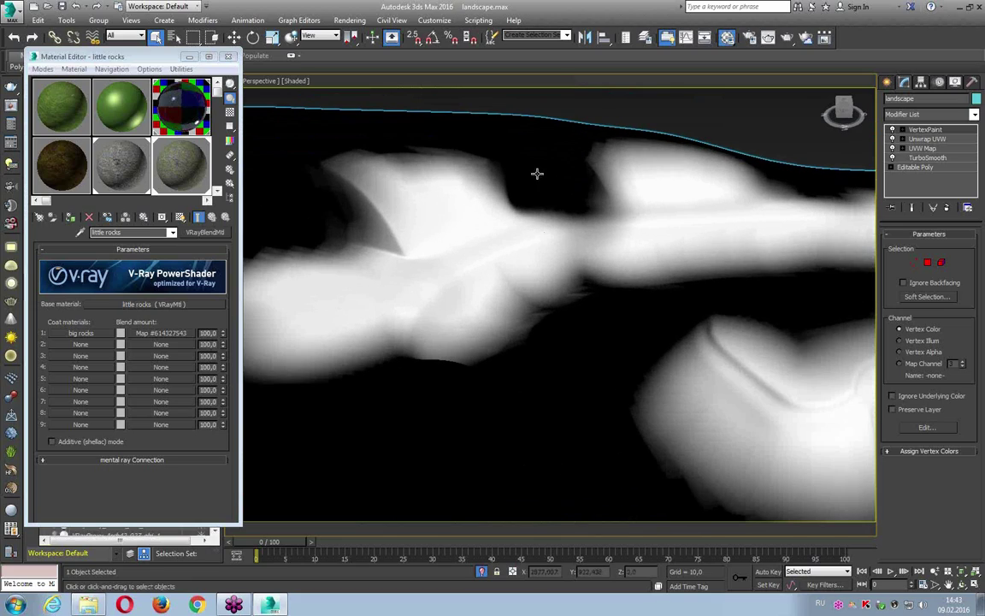
pyautogui.click(780, 40)
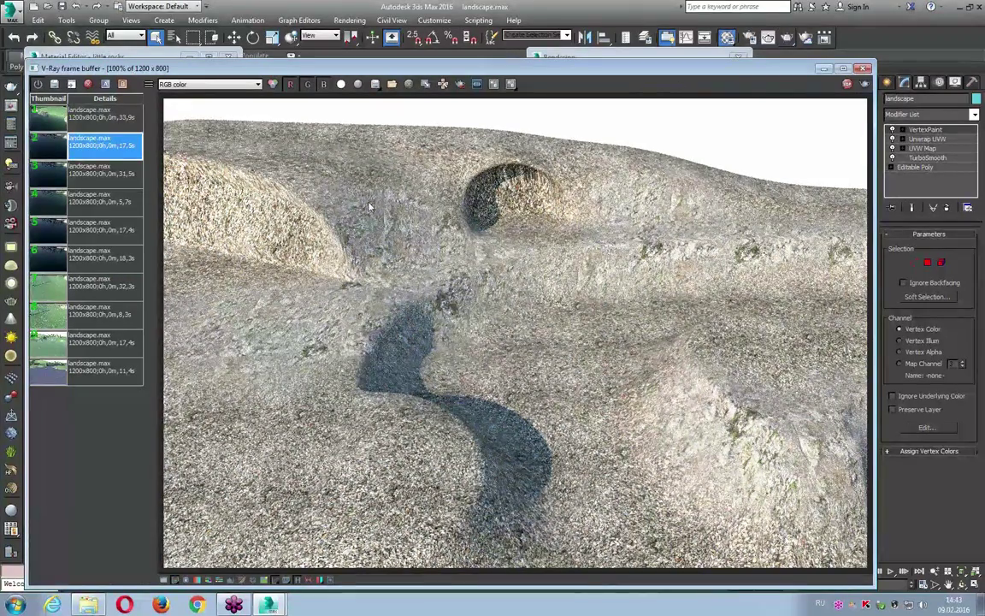
# - Instance the grass material into Coat material 1 and re-render the landscape
pyautogui.hotkey('shift', 'q')
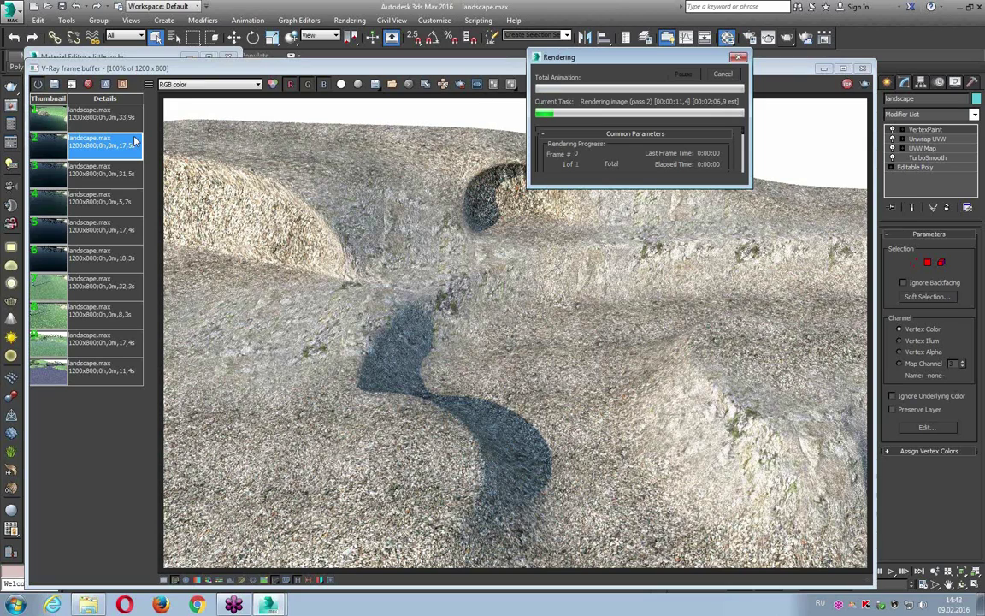
pyautogui.click(170, 58)
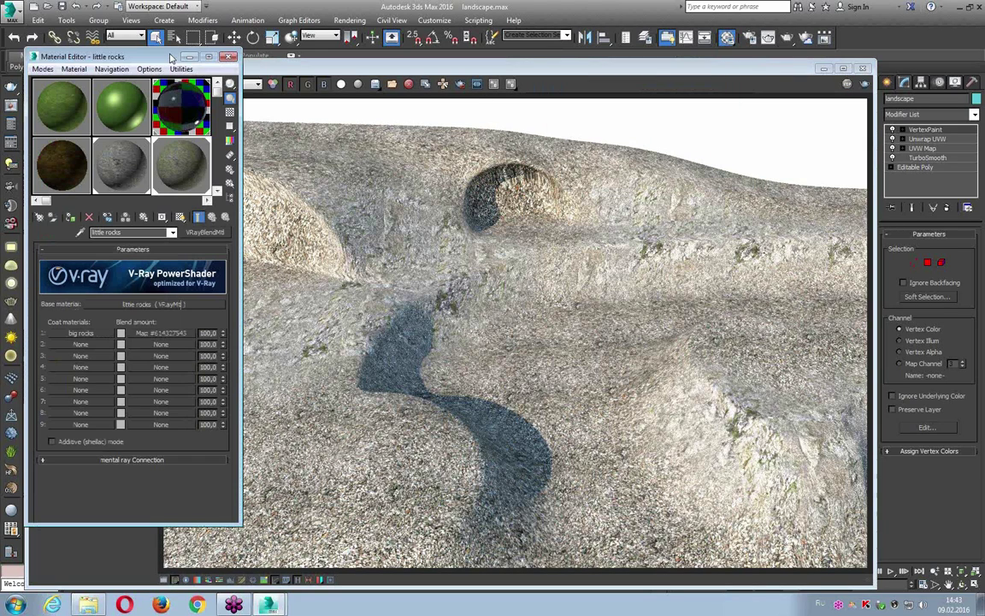
pyautogui.moveTo(61, 107); pyautogui.dragTo(79, 334)
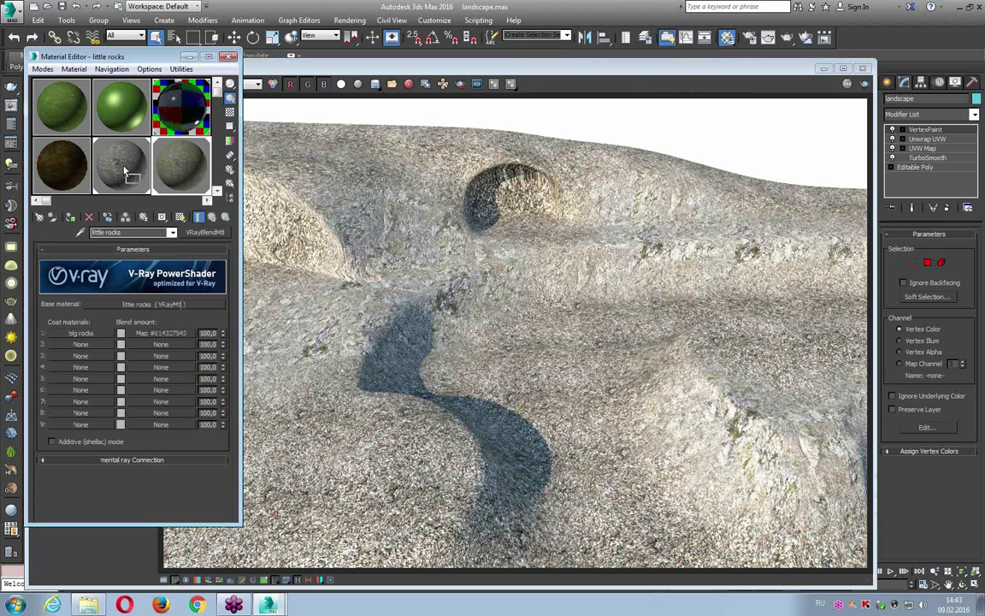
pyautogui.click(103, 298)
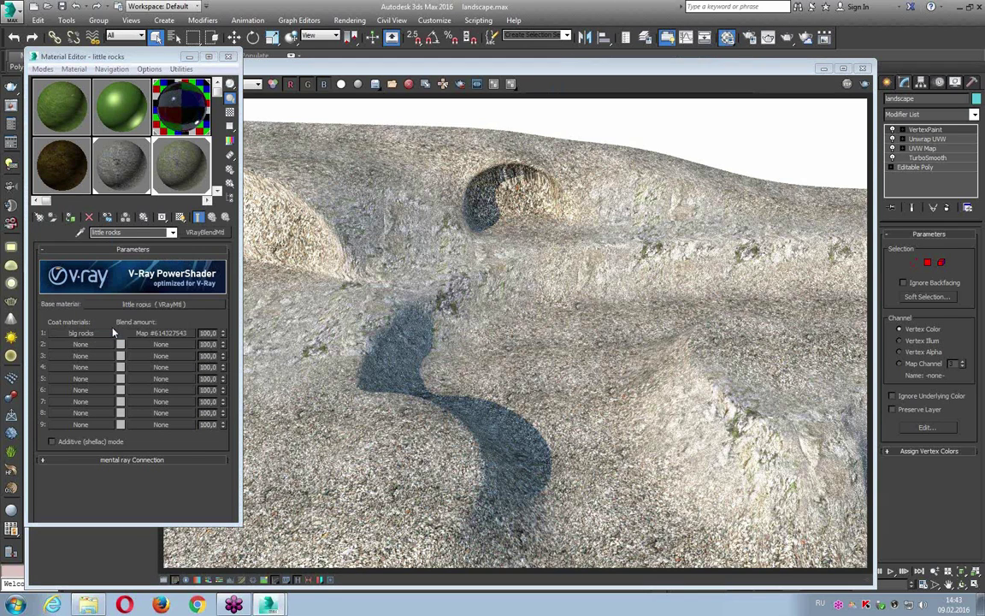
pyautogui.click(867, 84)
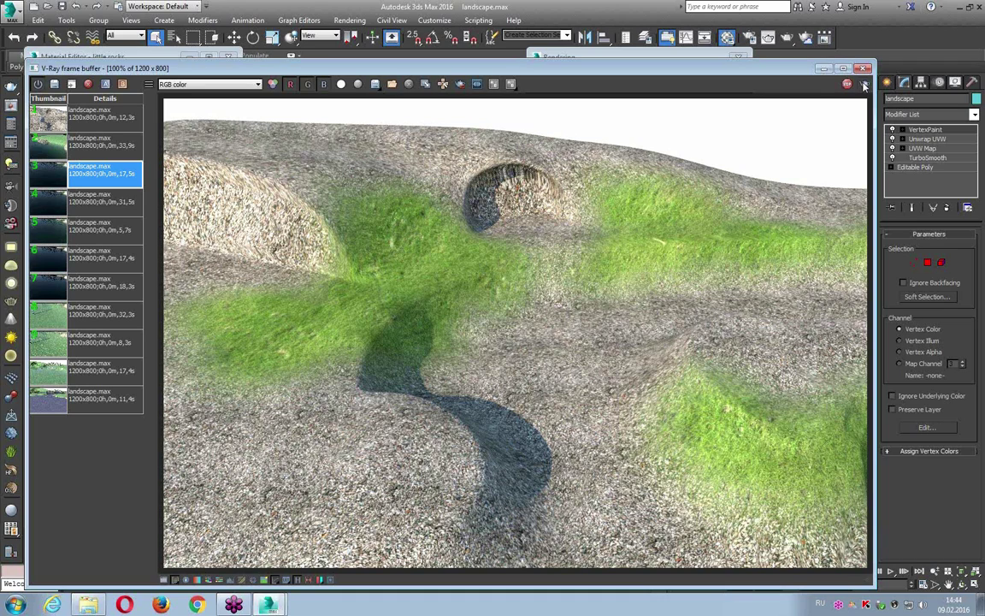
pyautogui.click(760, 36)
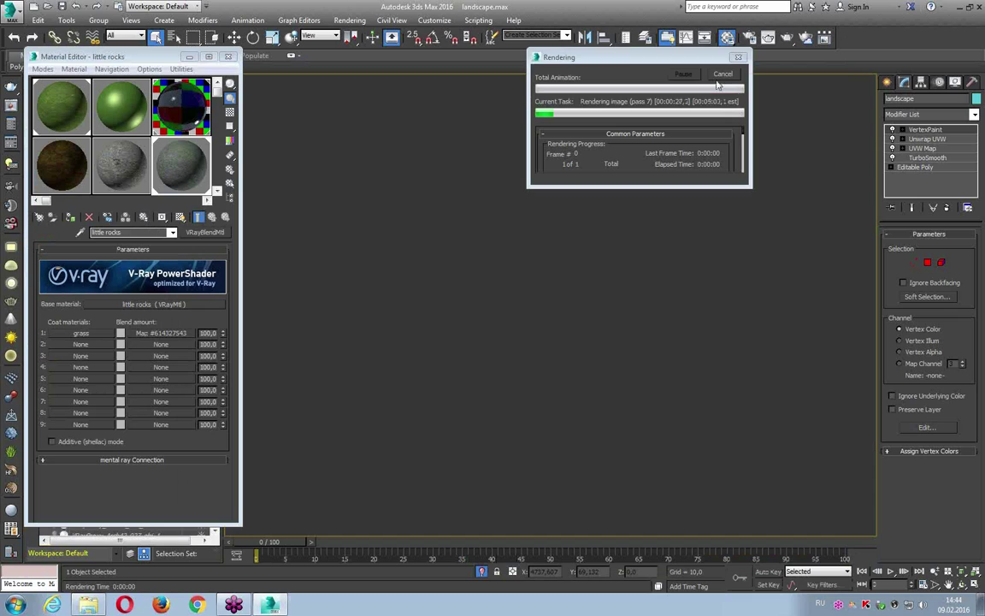
pyautogui.click(721, 76)
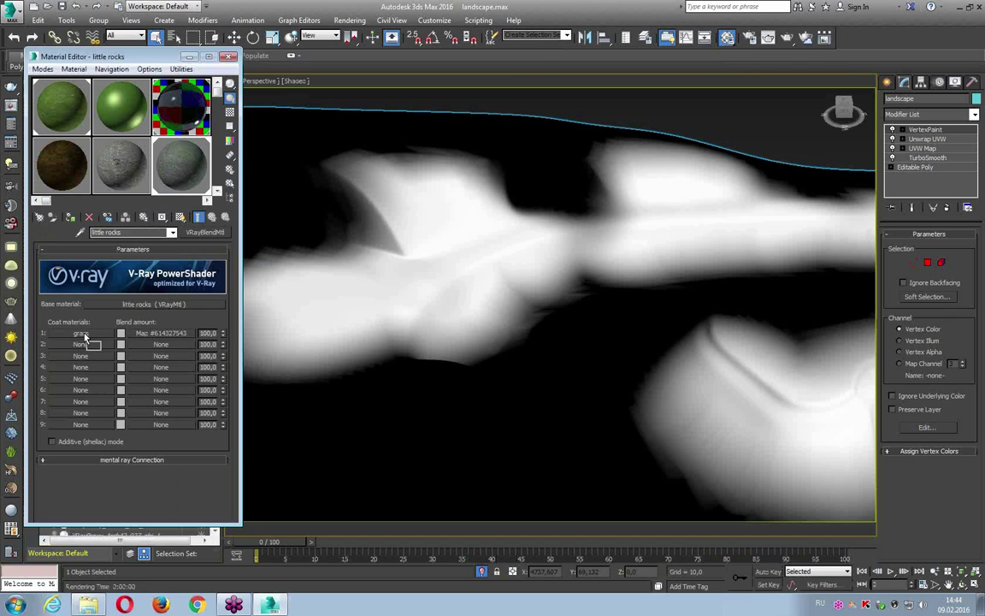
pyautogui.moveTo(121, 165); pyautogui.dragTo(80, 332)
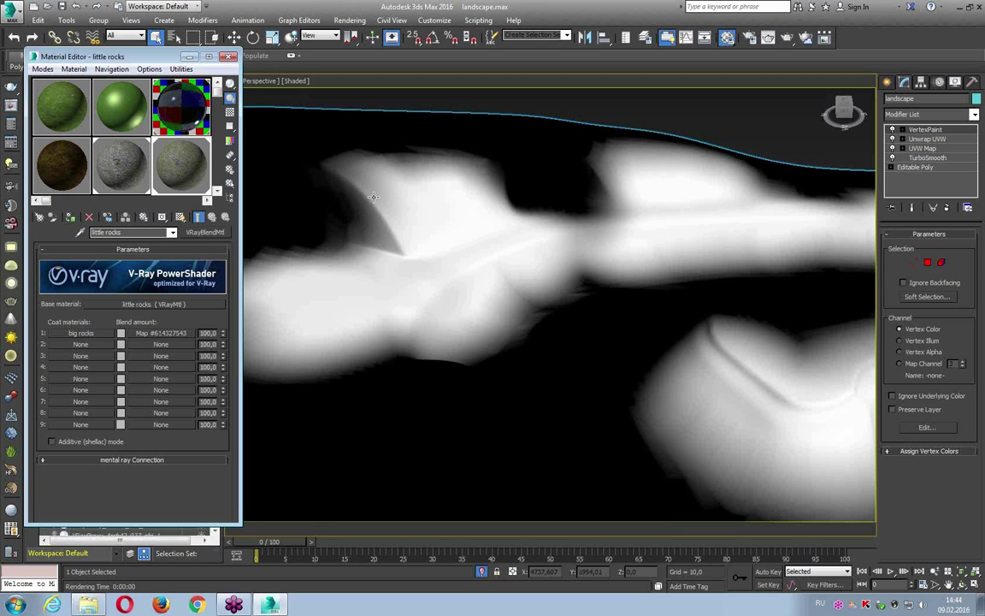
pyautogui.scroll(-1, 469, 230)
pyautogui.scroll(-3, 389, 240)
pyautogui.scroll(-2, 398, 242)
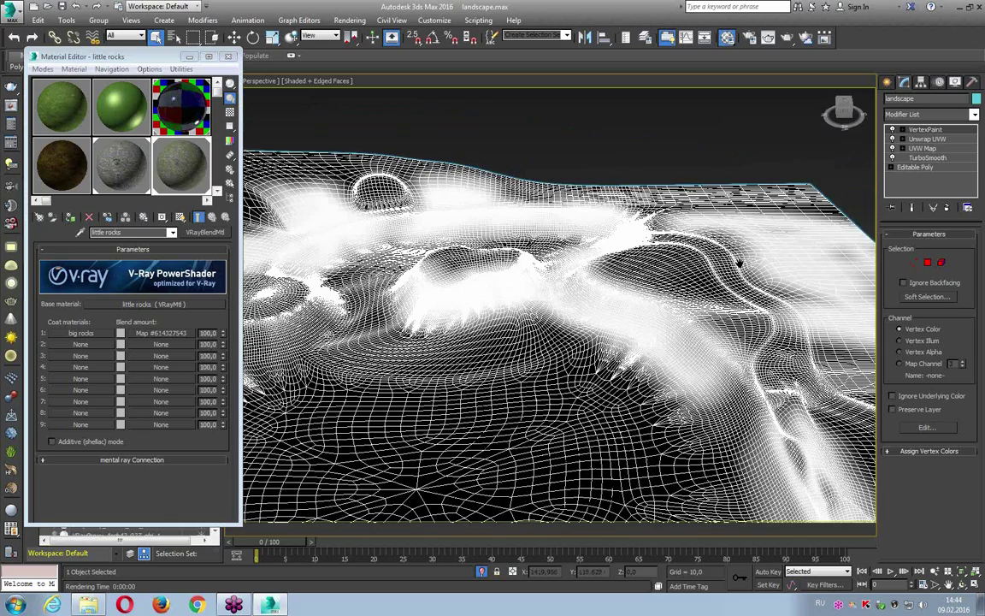
pyautogui.press('F4')
pyautogui.keyDown('alt'); pyautogui.moveTo(514, 241); pyautogui.dragTo(753, 227, button='middle'); pyautogui.keyUp('alt')
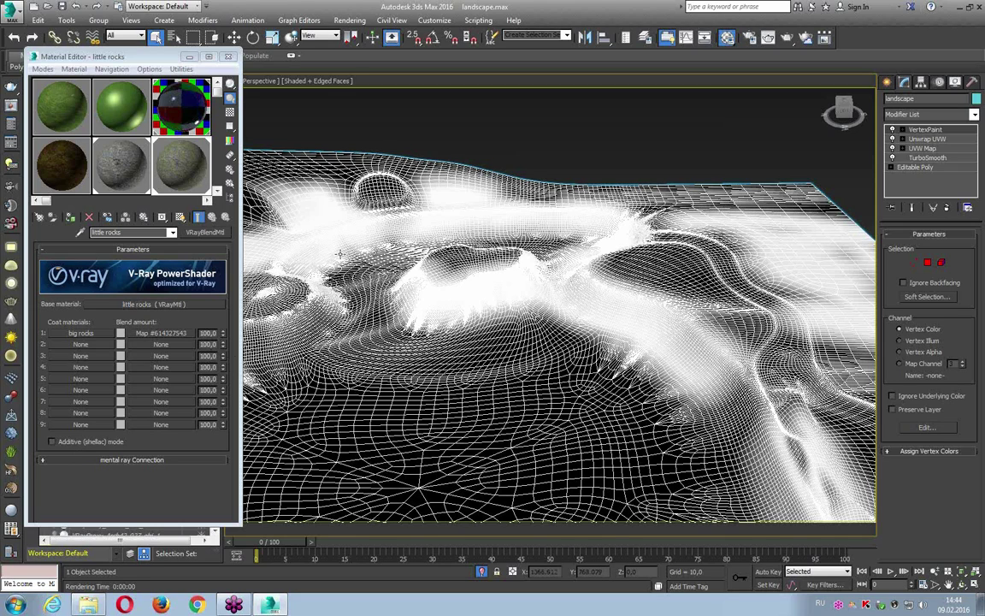
pyautogui.moveTo(381, 223)
pyautogui.mouseDown(button='middle')
pyautogui.moveTo(423, 248)
pyautogui.moveTo(408, 271)
pyautogui.mouseUp(button='middle')
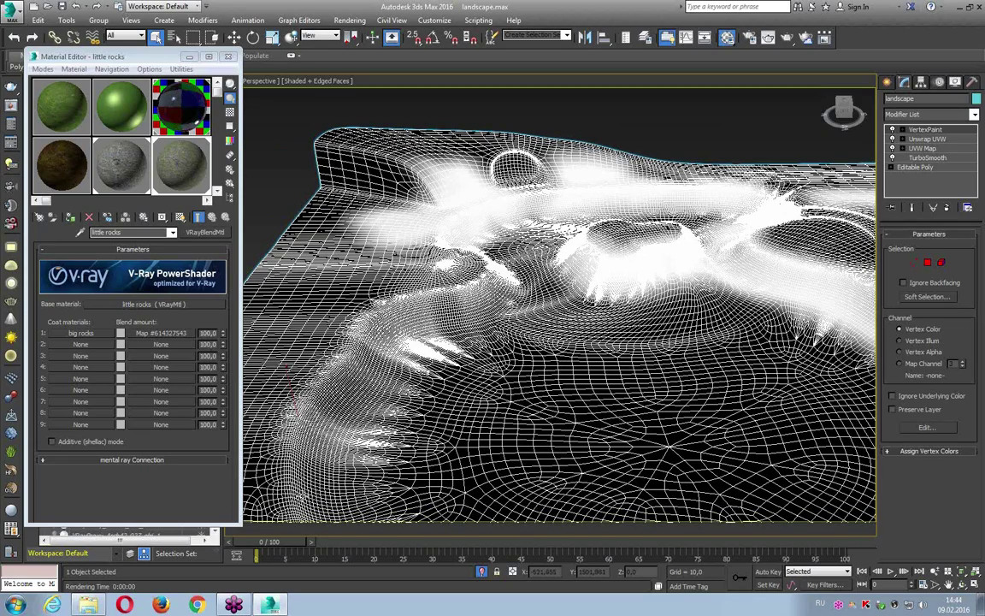
pyautogui.moveTo(307, 312); pyautogui.dragTo(288, 353, button='middle')
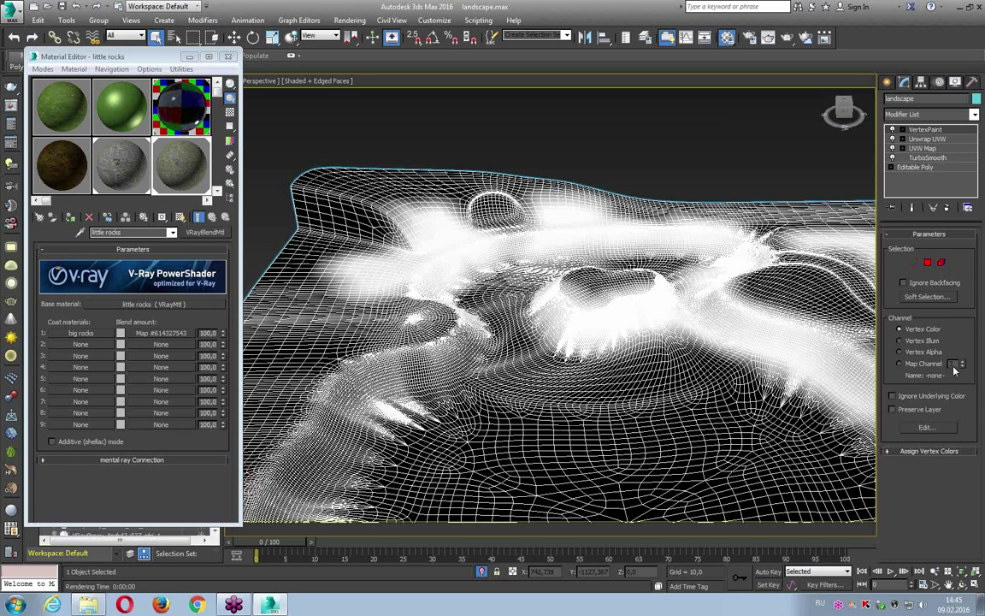
pyautogui.rightClick(926, 129)
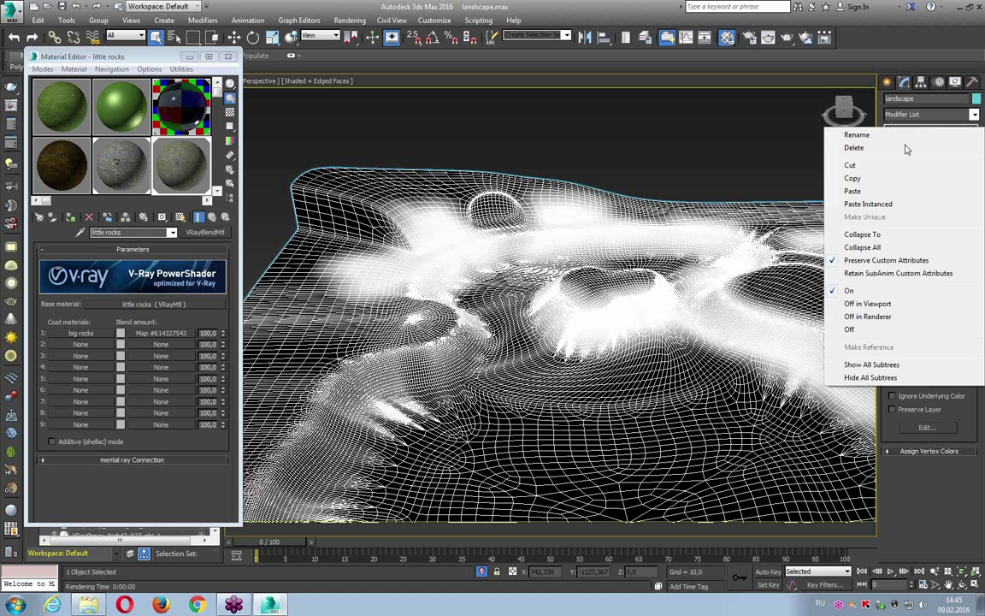
# - Rename the vertex paint layer to Big rocks and store it in map channel 3
pyautogui.click(900, 136)
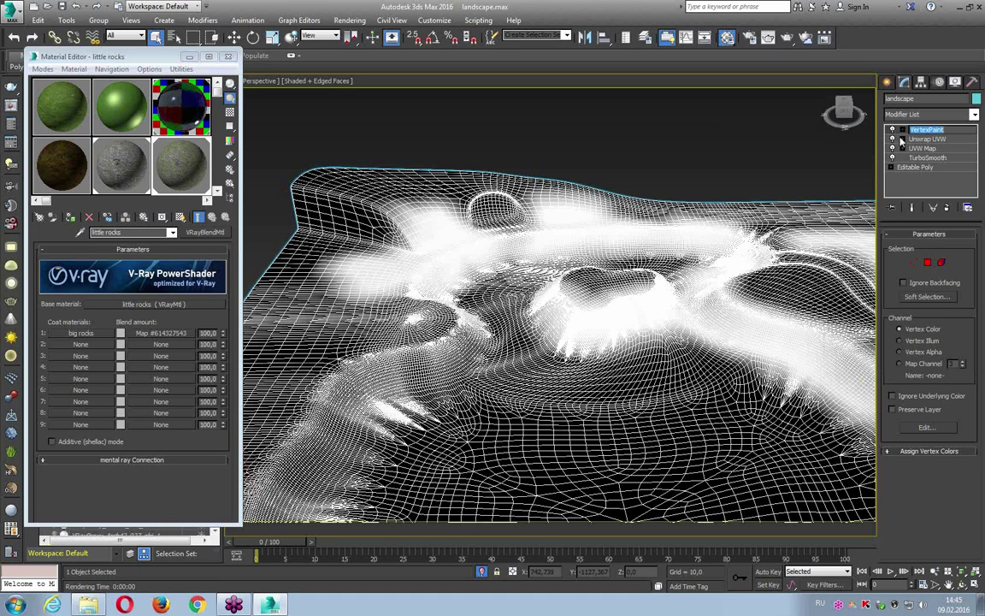
pyautogui.write('Illum')
pyautogui.press('Escape')
pyautogui.write('Bl')
pyautogui.write('s')
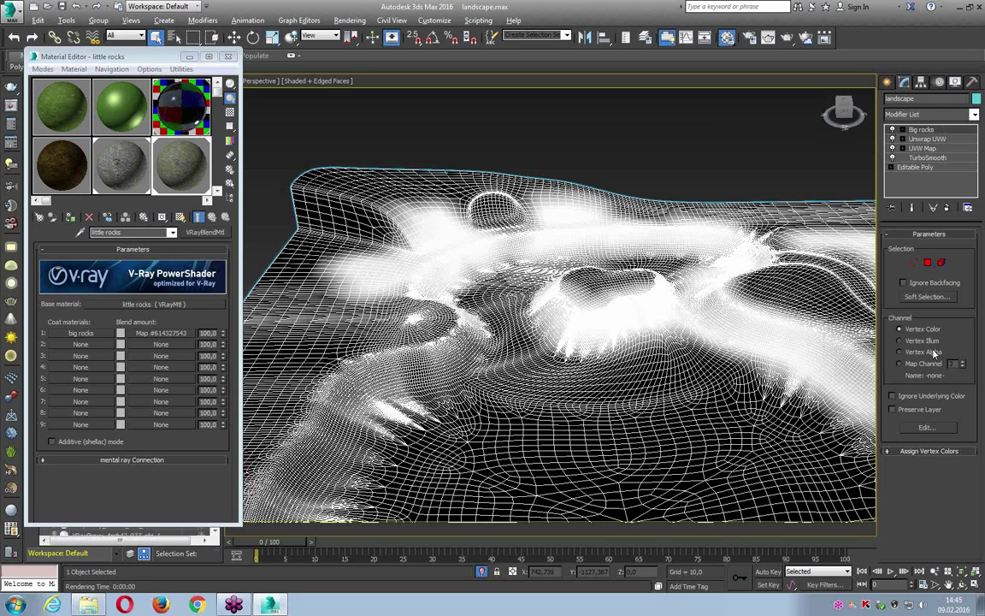
pyautogui.click(914, 363)
# - Set coat 1's blend Vertex Color map to map channel 3
pyautogui.click(165, 340)
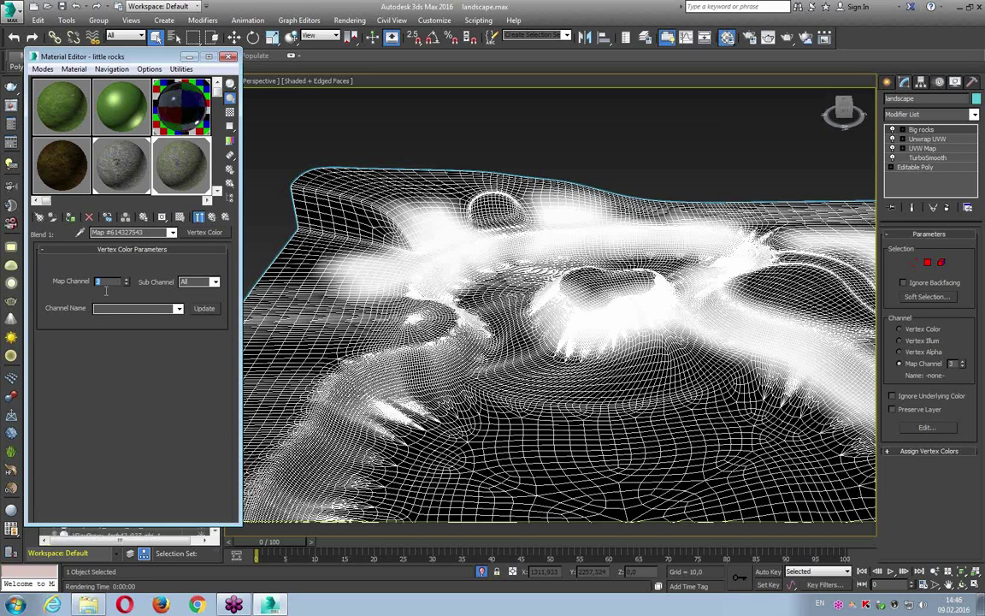
pyautogui.write('3')
pyautogui.click(212, 217)
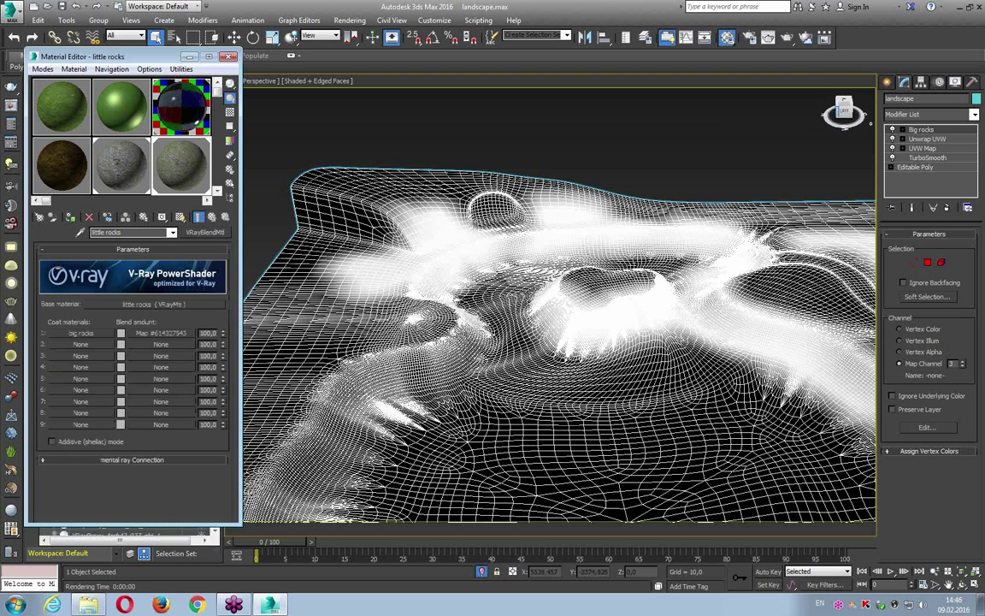
pyautogui.click(974, 113)
# - Add a new VertexPaint layer to the landscape and fill it entirely with black
pyautogui.scroll(-1, 981, 163)
pyautogui.scroll(-5, 941, 299)
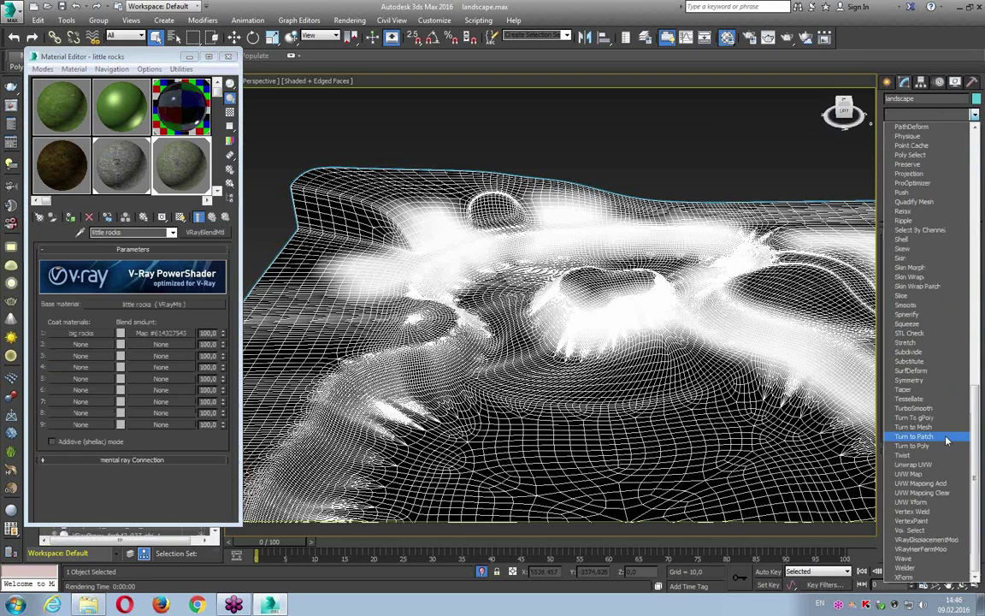
pyautogui.click(915, 402)
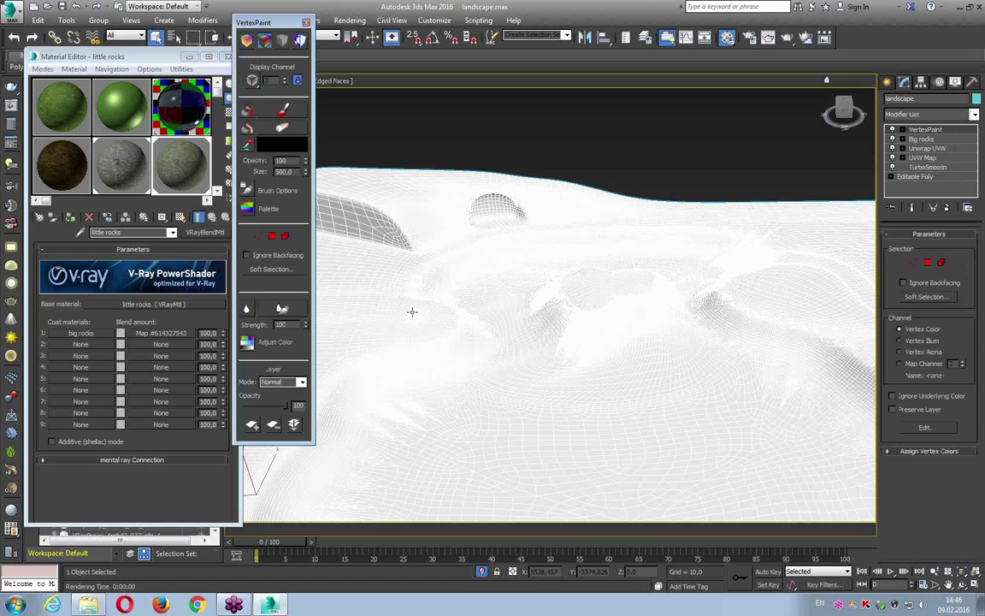
pyautogui.moveTo(252, 24); pyautogui.dragTo(146, 28)
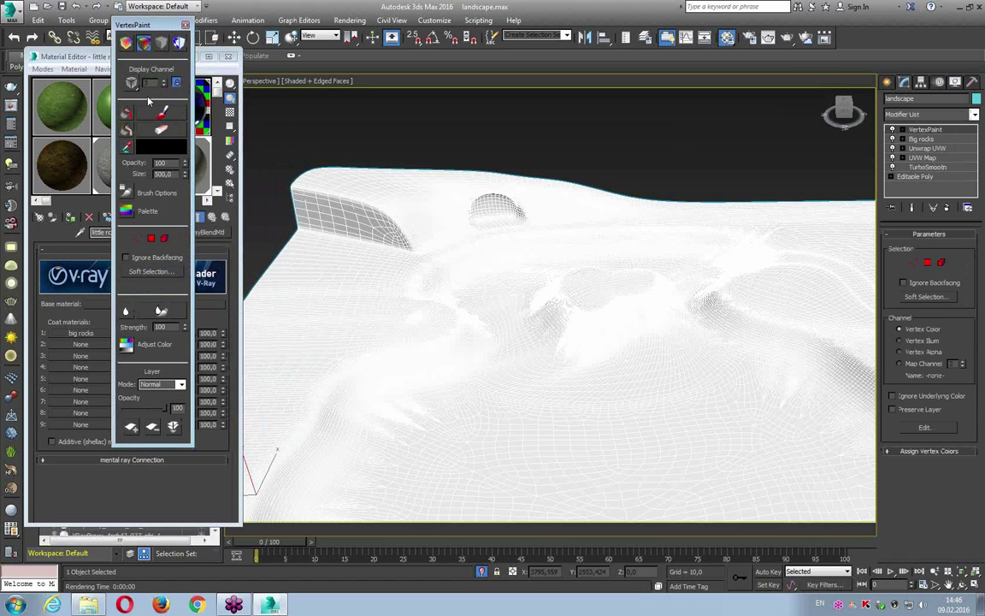
pyautogui.click(125, 115)
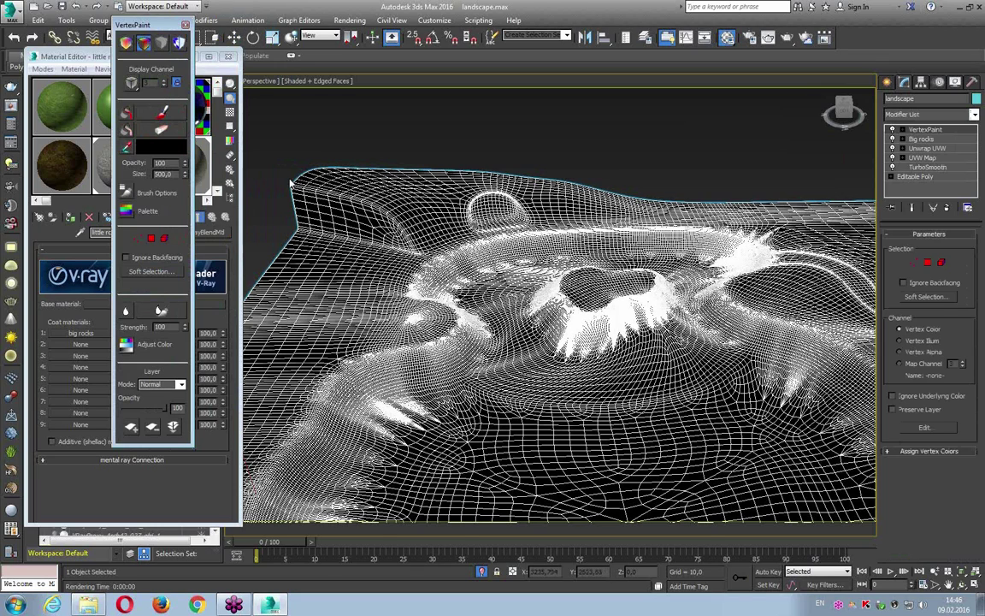
# - Rename the new paint layer to Grass and raise its map channel to 4
pyautogui.rightClick(924, 129)
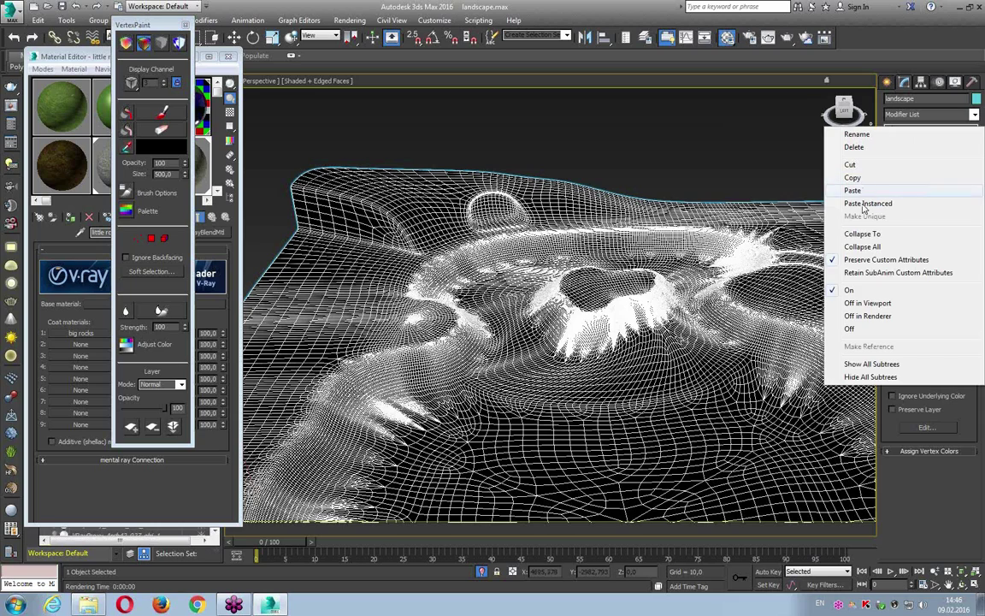
pyautogui.click(855, 137)
pyautogui.write('Grass')
pyautogui.press('Return')
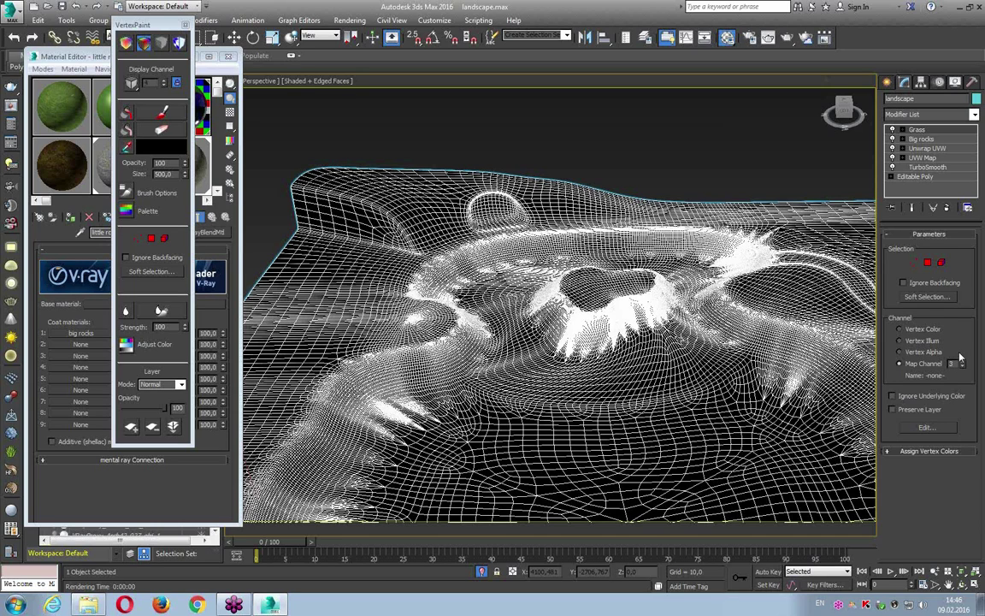
pyautogui.click(922, 139)
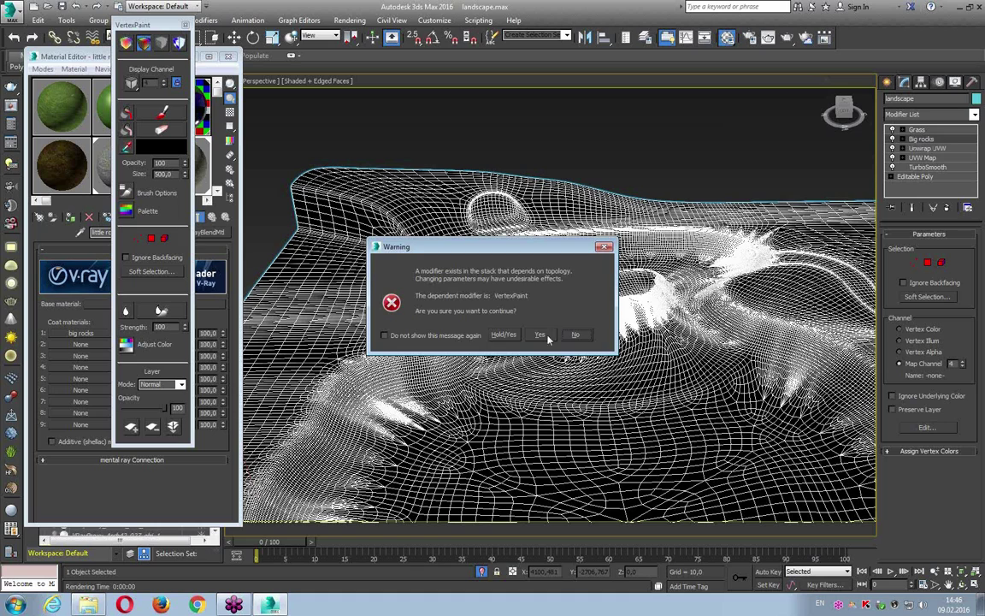
# - Accept the channel 4 warning, close the Material Editor, and activate Paint with its colour swatch
pyautogui.click(542, 337)
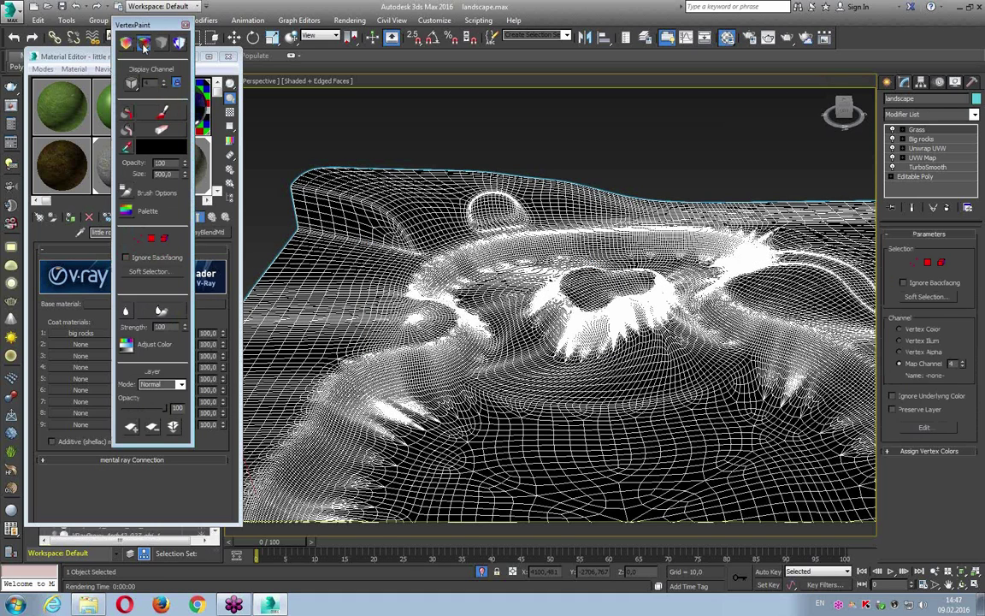
pyautogui.click(228, 56)
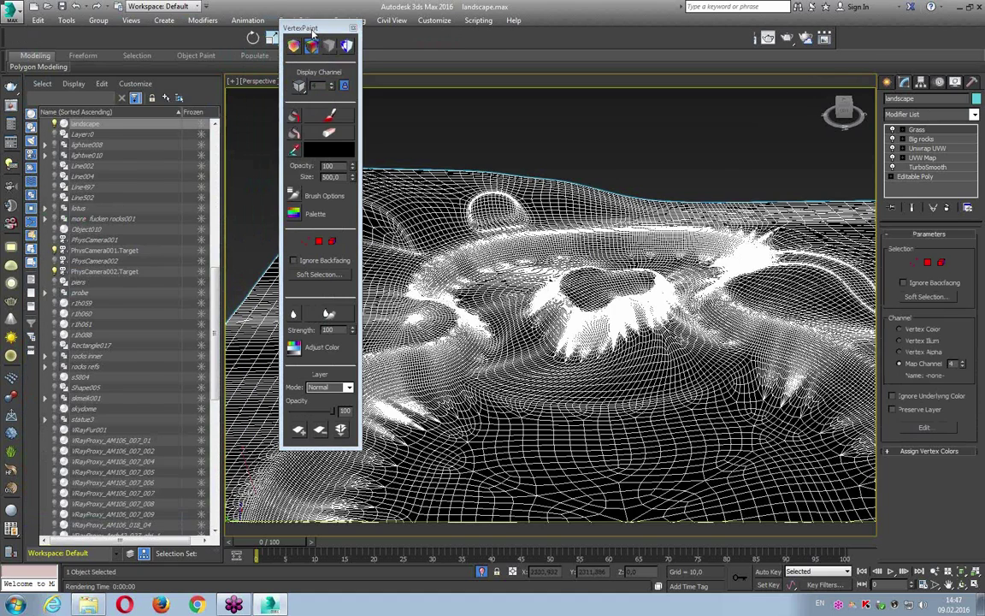
pyautogui.moveTo(304, 28); pyautogui.dragTo(141, 36)
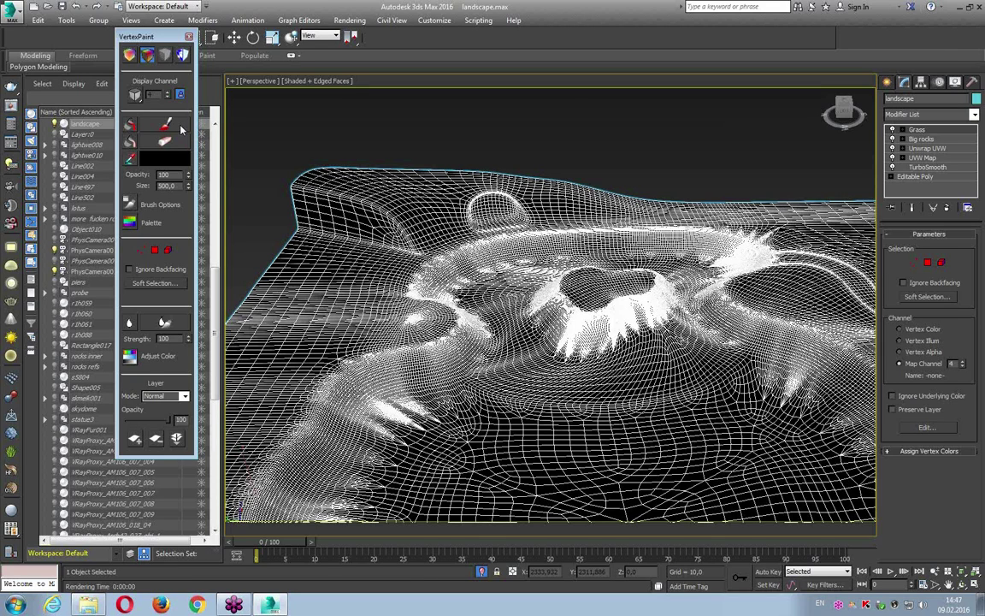
pyautogui.click(149, 127)
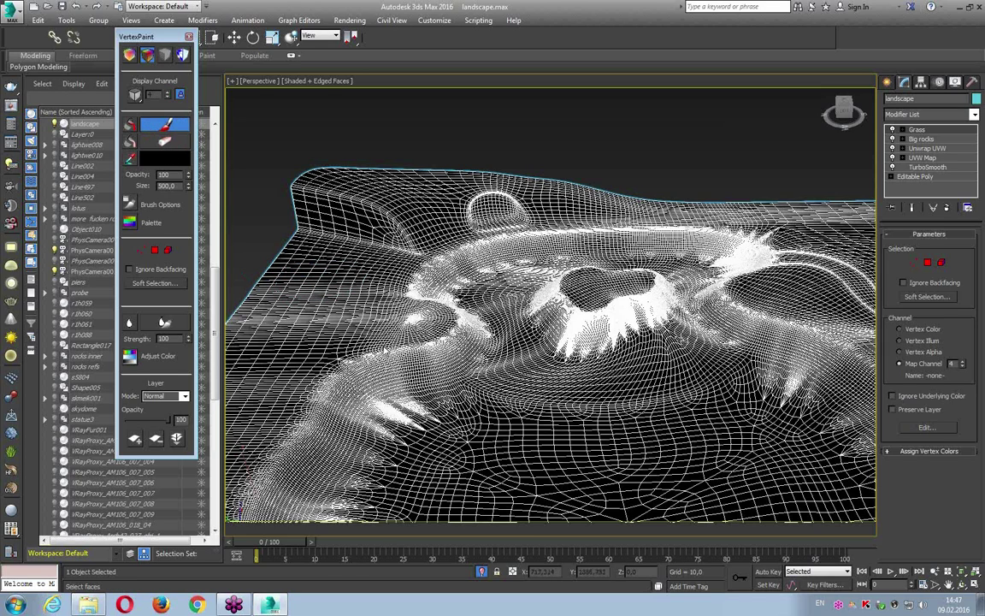
pyautogui.click(162, 158)
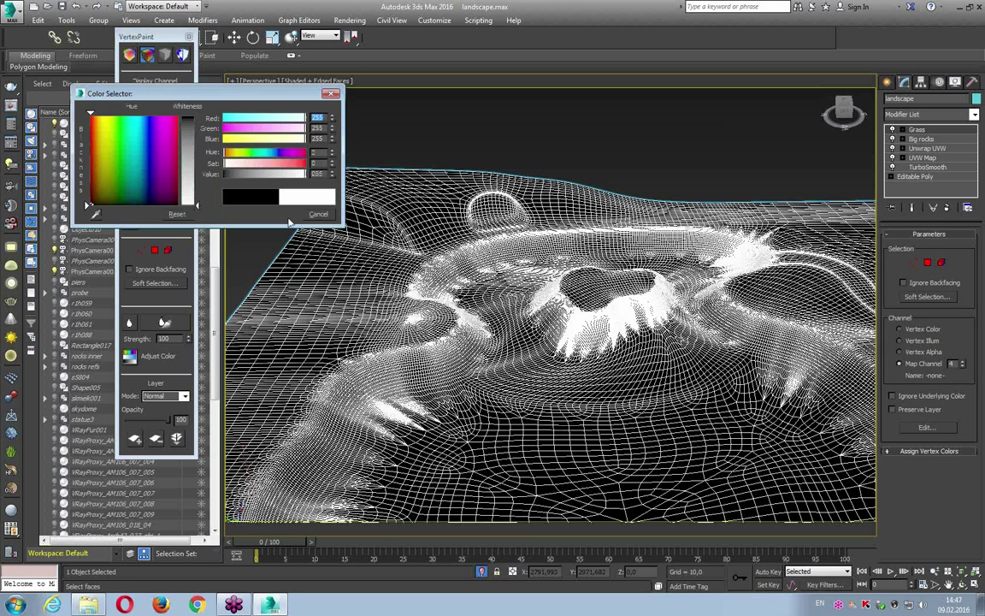
# - Paint white grass patches across the ridge, lower slopes and crater interior
pyautogui.click(289, 221)
pyautogui.moveTo(340, 250)
pyautogui.mouseDown()
pyautogui.moveTo(421, 330)
pyautogui.moveTo(363, 341)
pyautogui.moveTo(285, 417)
pyautogui.moveTo(257, 466)
pyautogui.moveTo(374, 286)
pyautogui.moveTo(367, 241)
pyautogui.moveTo(410, 229)
pyautogui.moveTo(353, 165)
pyautogui.moveTo(418, 180)
pyautogui.mouseUp()
pyautogui.keyDown('alt'); pyautogui.moveTo(418, 181); pyautogui.dragTo(491, 282, button='middle'); pyautogui.keyUp('alt')
pyautogui.moveTo(492, 282)
pyautogui.mouseDown()
pyautogui.moveTo(513, 257)
pyautogui.moveTo(565, 254)
pyautogui.moveTo(523, 358)
pyautogui.moveTo(597, 372)
pyautogui.moveTo(598, 392)
pyautogui.moveTo(640, 432)
pyautogui.mouseUp()
pyautogui.moveTo(654, 224); pyautogui.dragTo(681, 330)
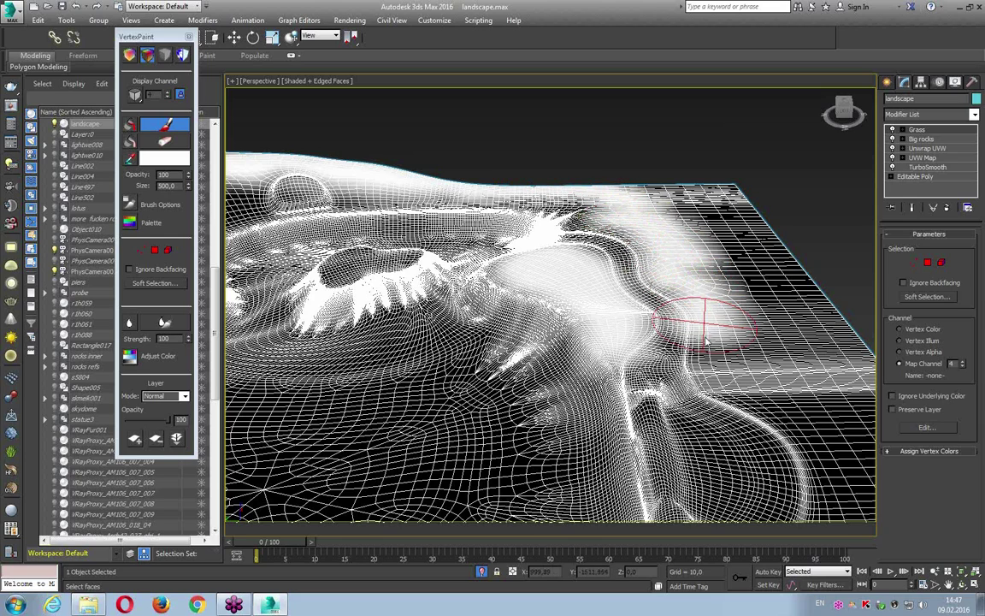
pyautogui.keyDown('alt'); pyautogui.moveTo(681, 330); pyautogui.dragTo(423, 328, button='middle'); pyautogui.keyUp('alt')
pyautogui.moveTo(425, 330); pyautogui.dragTo(429, 350)
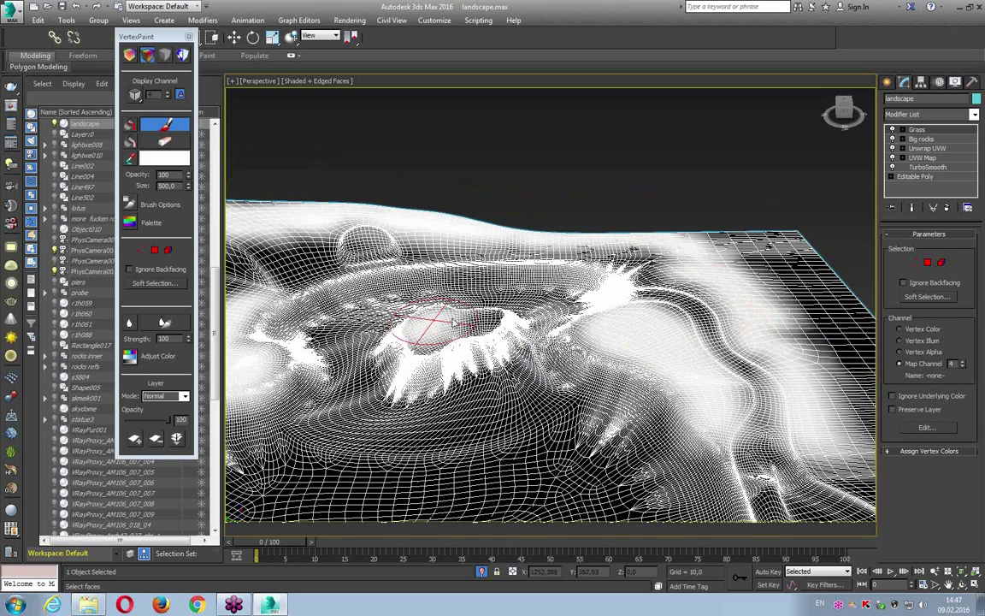
# - Switch the paint colour to black, trim the central blob, and undo that stroke
pyautogui.press('F4')
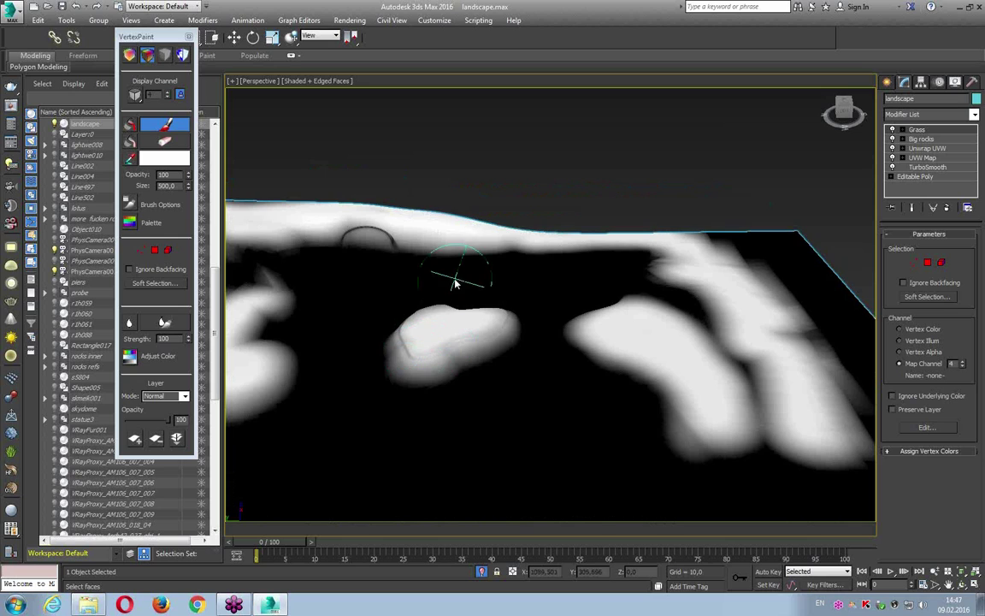
pyautogui.scroll(3, 451, 317)
pyautogui.scroll(-2, 533, 288)
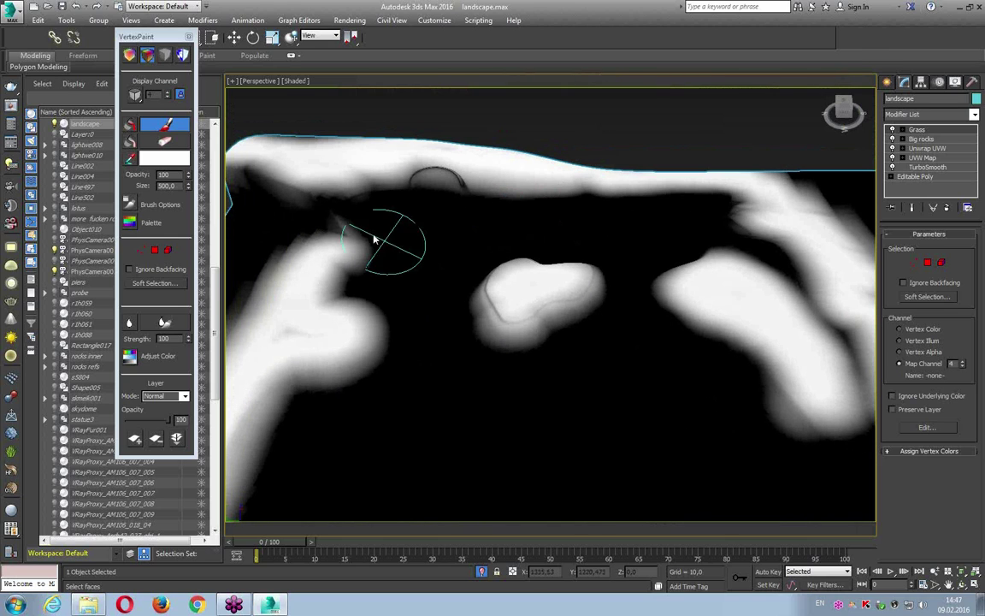
pyautogui.click(148, 158)
pyautogui.moveTo(255, 177); pyautogui.dragTo(224, 176)
pyautogui.click(284, 213)
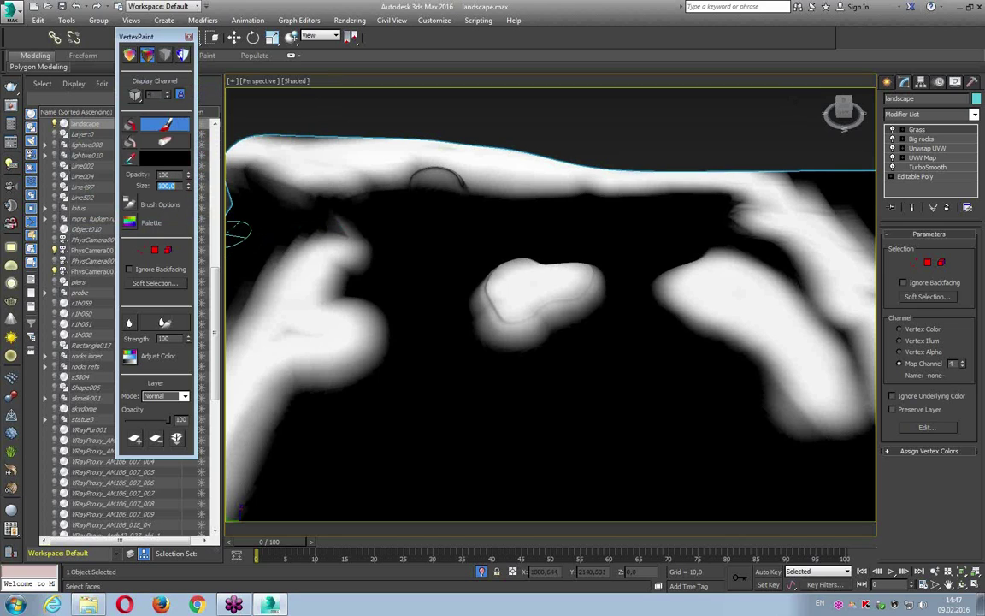
pyautogui.moveTo(573, 314)
pyautogui.mouseDown()
pyautogui.moveTo(480, 336)
pyautogui.moveTo(523, 334)
pyautogui.moveTo(586, 310)
pyautogui.moveTo(594, 282)
pyautogui.moveTo(566, 323)
pyautogui.moveTo(535, 323)
pyautogui.moveTo(477, 300)
pyautogui.mouseUp()
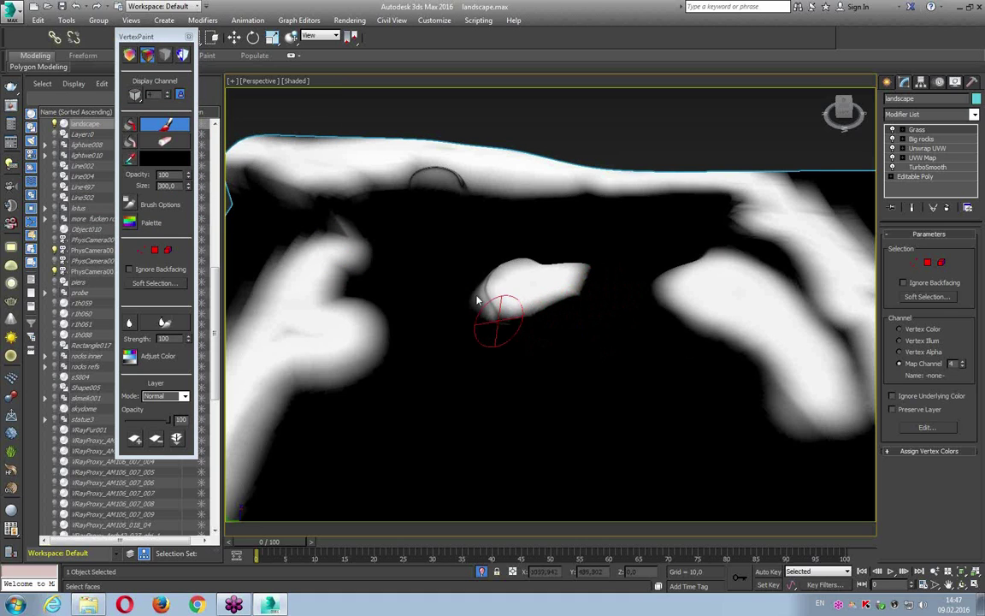
pyautogui.hotkey('ctrl', 'z')
# - Trim the blob's lower-left lobe and upper-right tip with black, then switch to the Blur brush
pyautogui.keyDown('alt'); pyautogui.moveTo(469, 319); pyautogui.dragTo(554, 325, button='middle'); pyautogui.keyUp('alt')
pyautogui.moveTo(432, 366)
pyautogui.mouseDown()
pyautogui.moveTo(451, 392)
pyautogui.moveTo(431, 357)
pyautogui.moveTo(511, 402)
pyautogui.moveTo(544, 374)
pyautogui.mouseUp()
pyautogui.moveTo(544, 373)
pyautogui.keyDown('alt'); pyautogui.mouseDown(button='middle')
pyautogui.moveTo(493, 320)
pyautogui.moveTo(530, 257)
pyautogui.mouseUp(button='middle'); pyautogui.keyUp('alt')
pyautogui.keyDown('alt'); pyautogui.moveTo(511, 221); pyautogui.dragTo(502, 298, button='middle'); pyautogui.keyUp('alt')
pyautogui.moveTo(502, 299)
pyautogui.mouseDown()
pyautogui.moveTo(594, 269)
pyautogui.moveTo(589, 229)
pyautogui.moveTo(628, 229)
pyautogui.moveTo(601, 275)
pyautogui.moveTo(633, 208)
pyautogui.moveTo(593, 177)
pyautogui.mouseUp()
pyautogui.moveTo(603, 235)
pyautogui.keyDown('alt'); pyautogui.mouseDown(button='middle')
pyautogui.moveTo(550, 244)
pyautogui.moveTo(462, 340)
pyautogui.mouseUp(button='middle'); pyautogui.keyUp('alt')
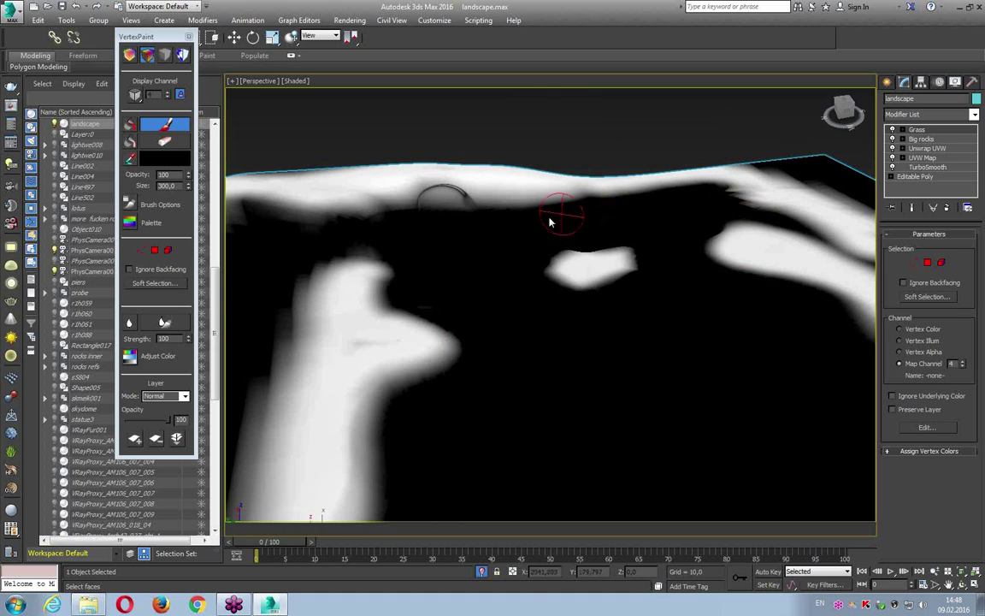
pyautogui.keyDown('alt'); pyautogui.moveTo(589, 281); pyautogui.dragTo(479, 256, button='middle'); pyautogui.keyUp('alt')
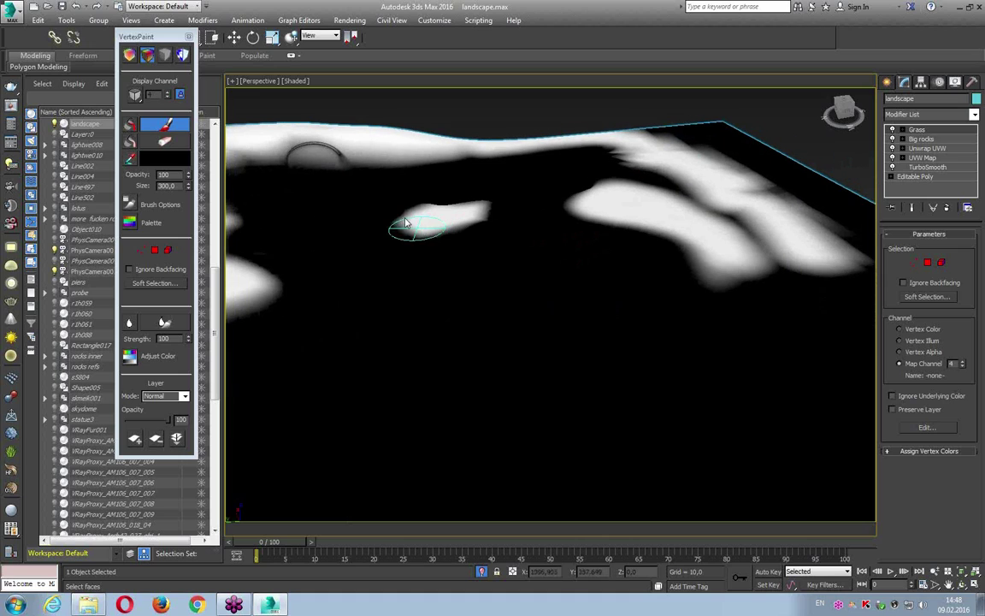
pyautogui.click(162, 323)
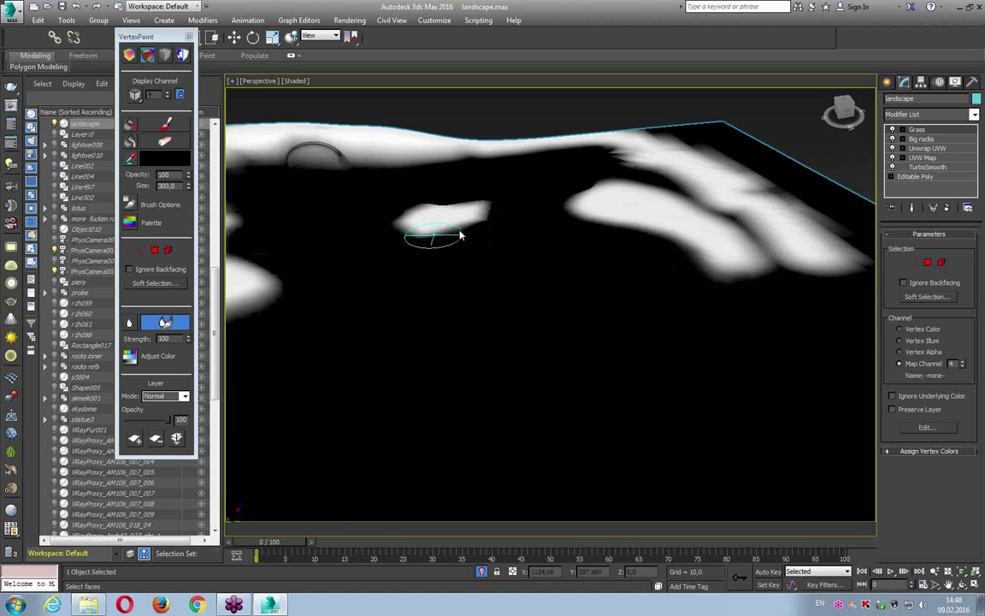
pyautogui.keyDown('alt'); pyautogui.moveTo(340, 298); pyautogui.dragTo(402, 289, button='middle'); pyautogui.keyUp('alt')
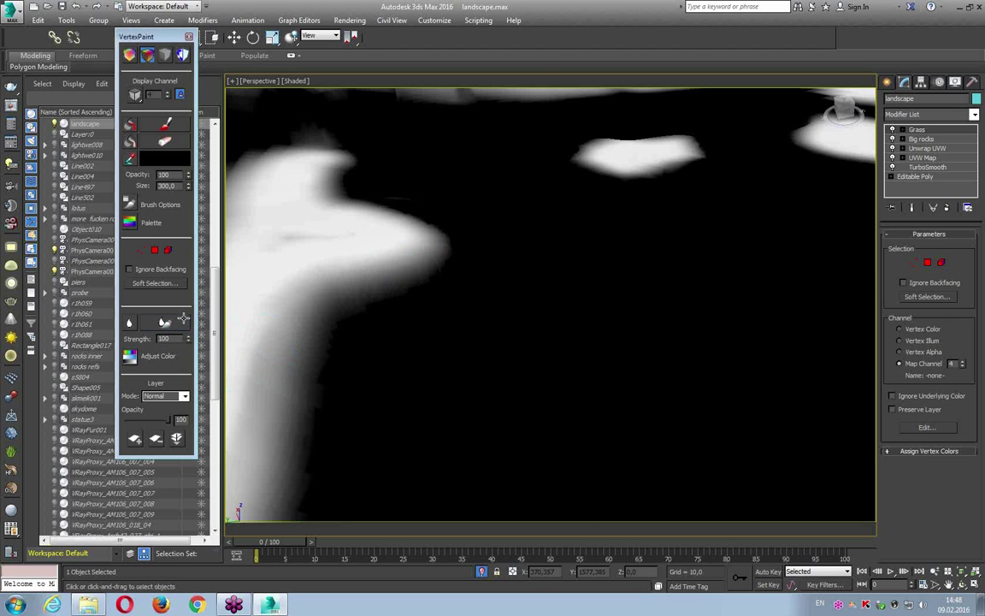
# - Leave the Blur brush, show edged faces, and paint black onto the left slope
pyautogui.rightClick(265, 346)
pyautogui.moveTo(688, 224); pyautogui.dragTo(656, 232, button='middle')
pyautogui.scroll(-5, 656, 233)
pyautogui.keyDown('alt'); pyautogui.moveTo(506, 259); pyautogui.dragTo(258, 281, button='middle'); pyautogui.keyUp('alt')
pyautogui.scroll(4, 257, 281)
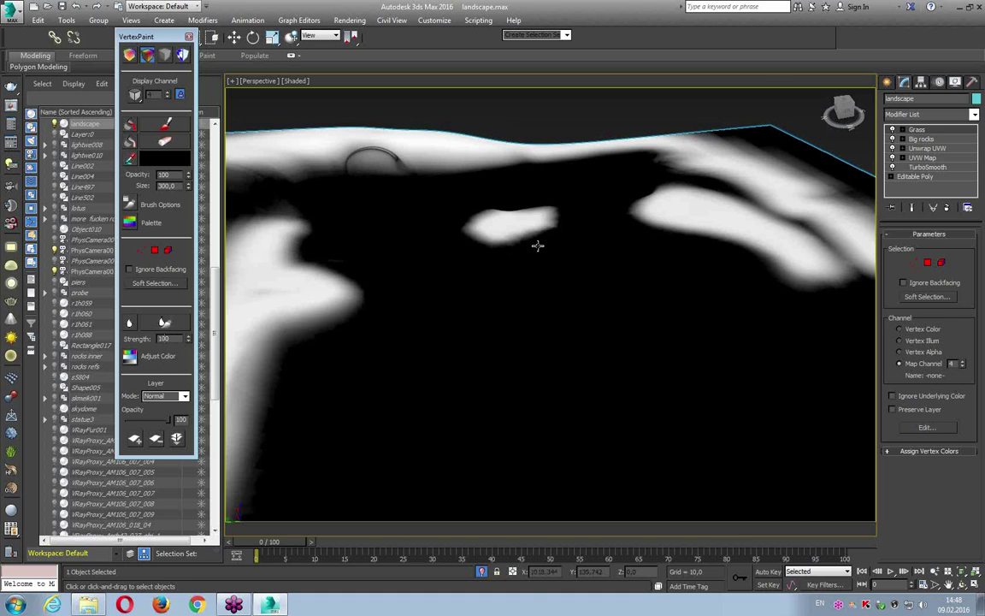
pyautogui.scroll(2, 606, 213)
pyautogui.scroll(-3, 610, 228)
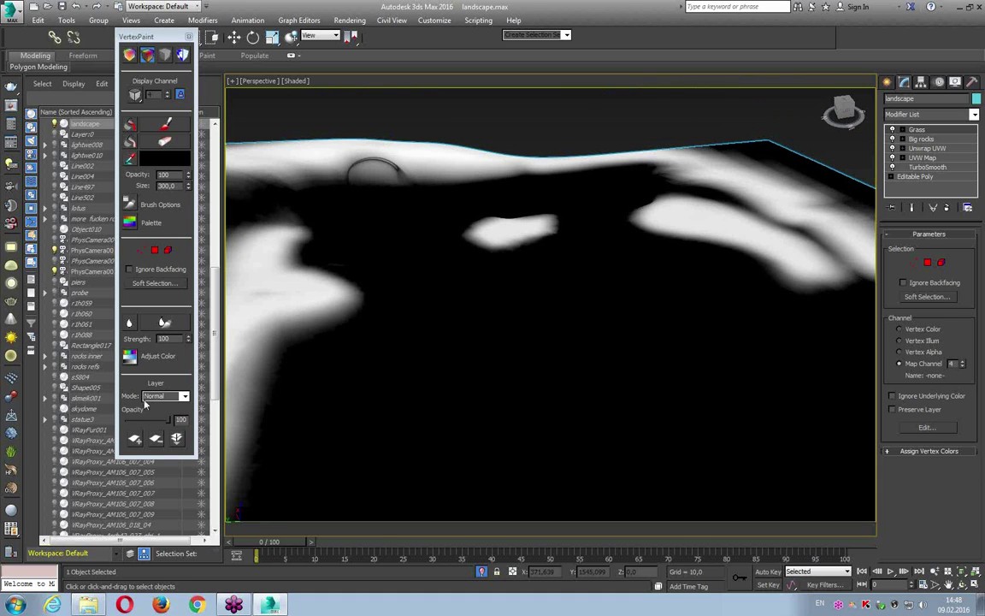
pyautogui.scroll(1, 714, 224)
pyautogui.scroll(-3, 556, 275)
pyautogui.scroll(2, 747, 246)
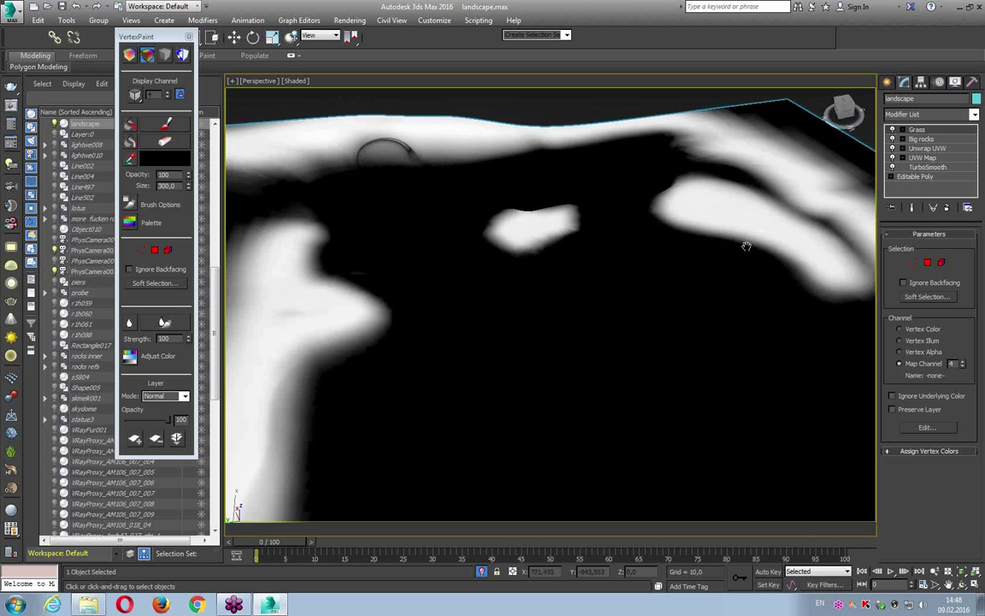
pyautogui.scroll(1, 701, 240)
pyautogui.press('F4')
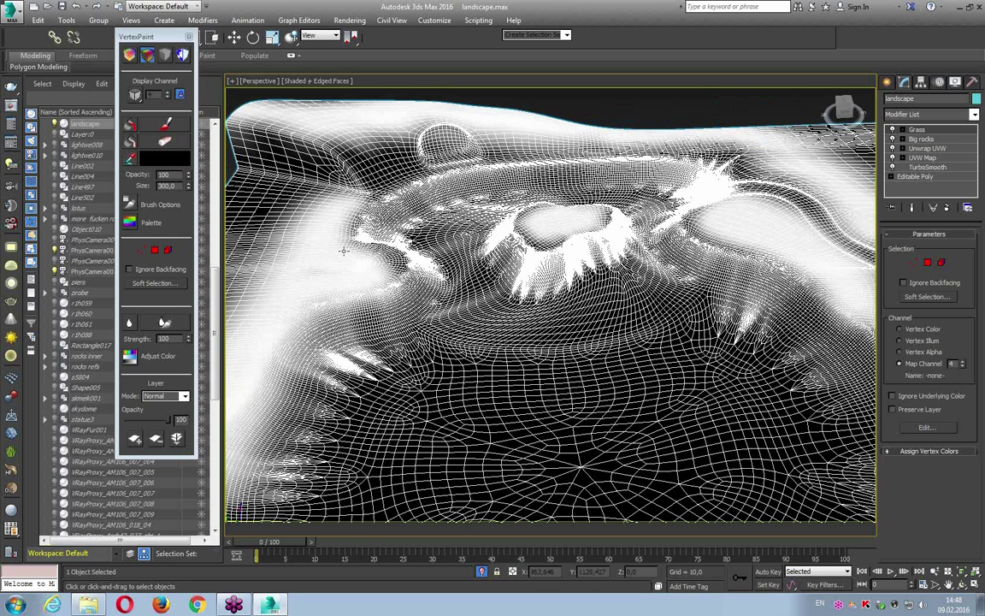
pyautogui.click(166, 126)
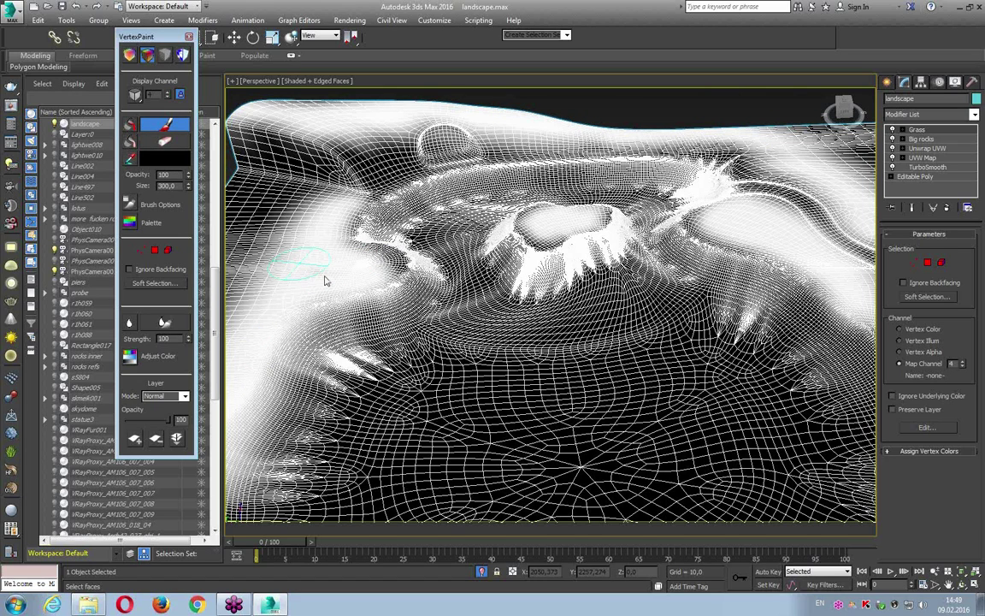
pyautogui.moveTo(365, 276); pyautogui.dragTo(334, 269)
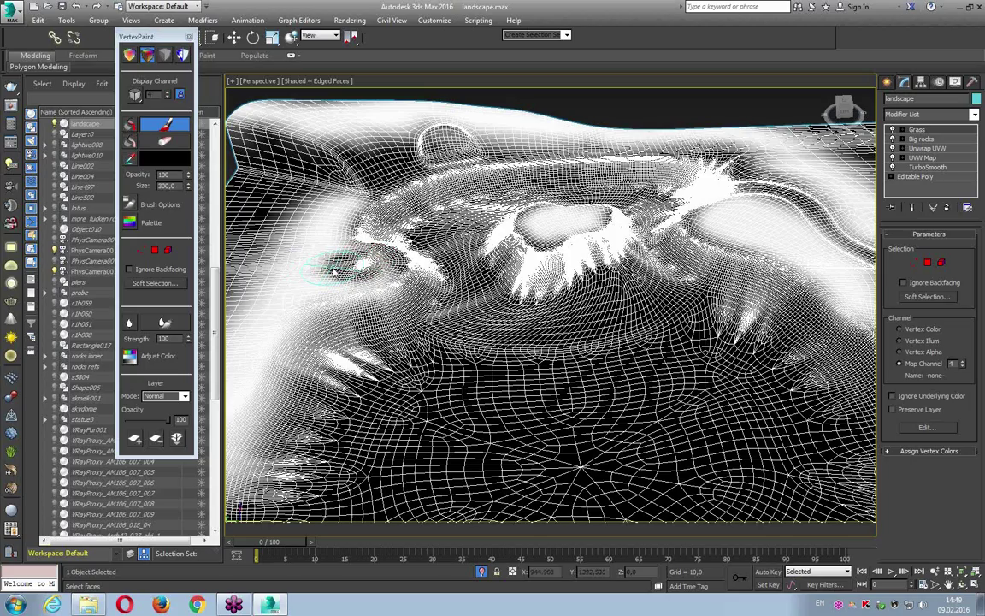
# - Paint black across the crater top, then turn off Paint and close the VertexPaint panel
pyautogui.scroll(5, 539, 230)
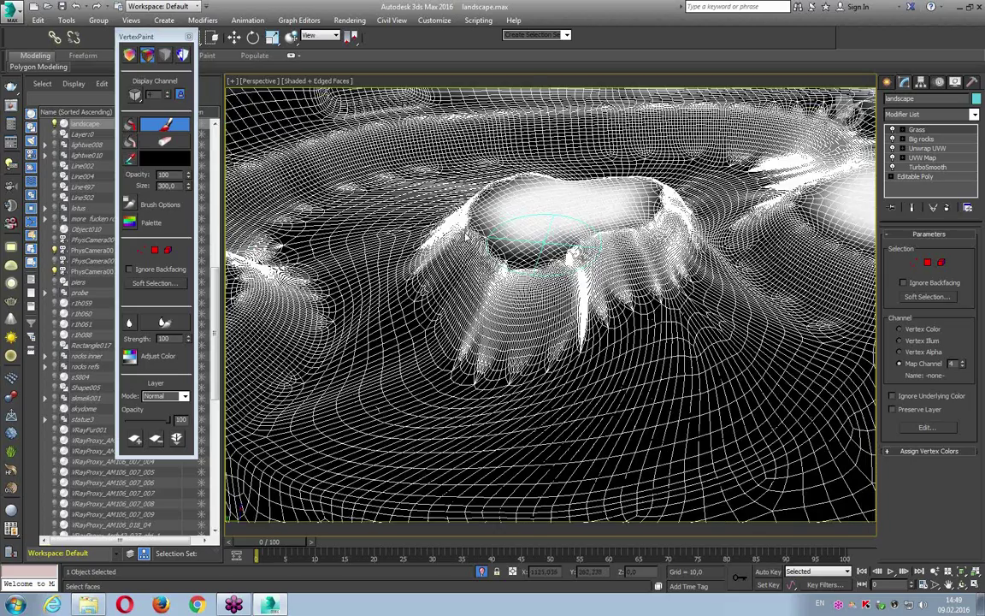
pyautogui.scroll(3, 543, 226)
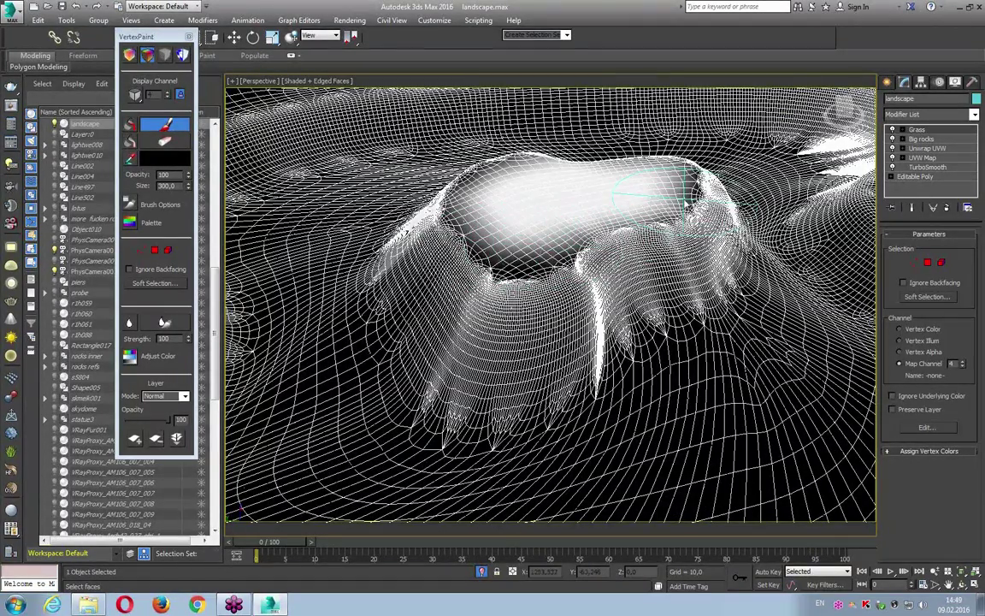
pyautogui.moveTo(650, 214); pyautogui.dragTo(632, 242)
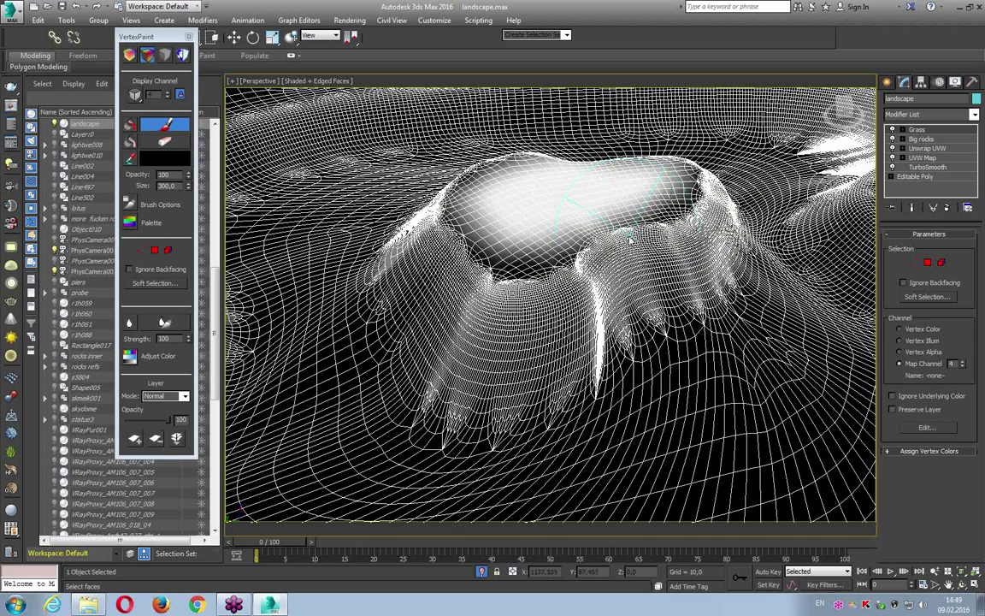
pyautogui.moveTo(551, 233); pyautogui.dragTo(539, 245)
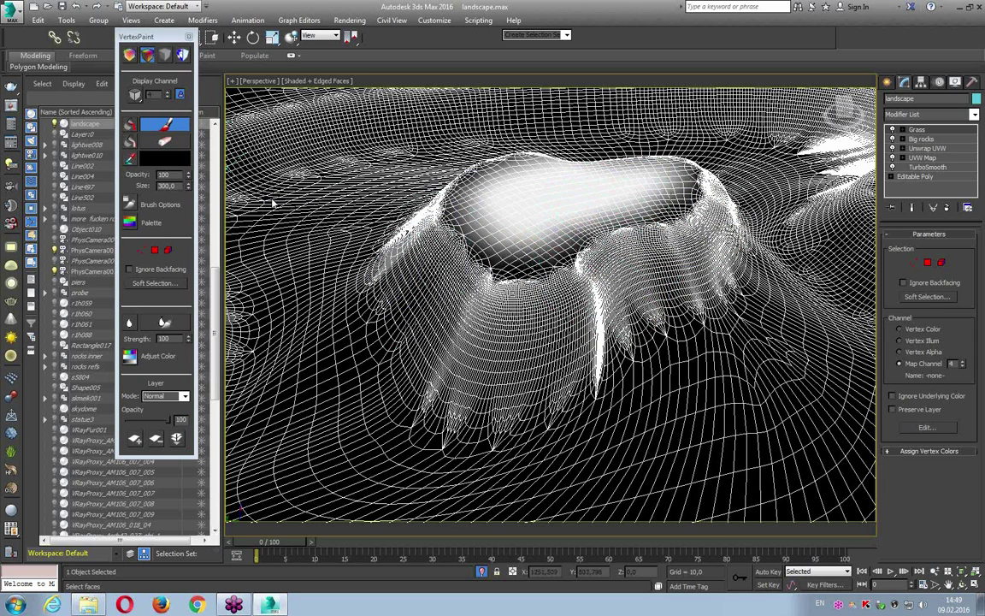
pyautogui.click(165, 125)
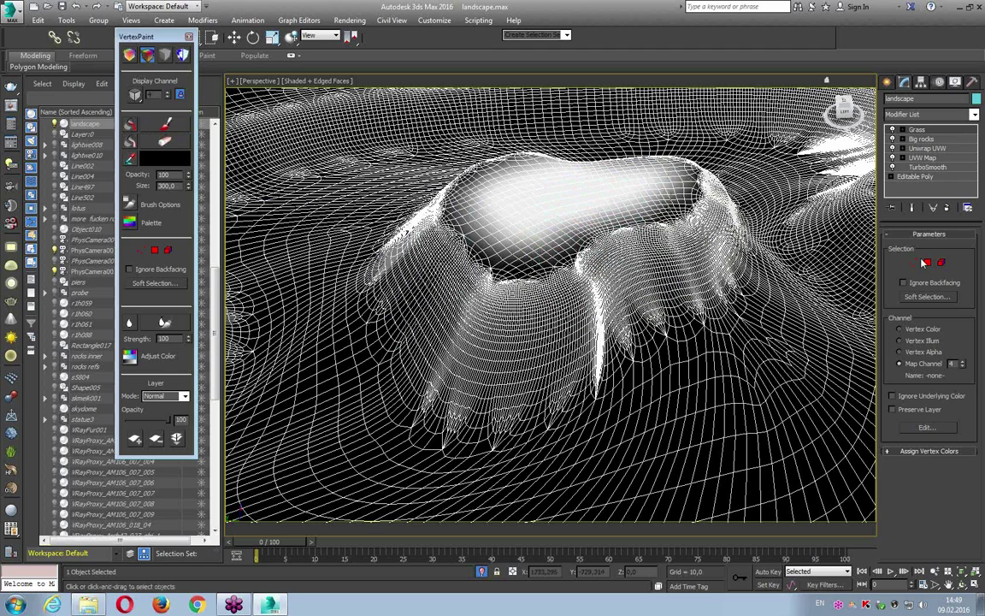
pyautogui.click(189, 37)
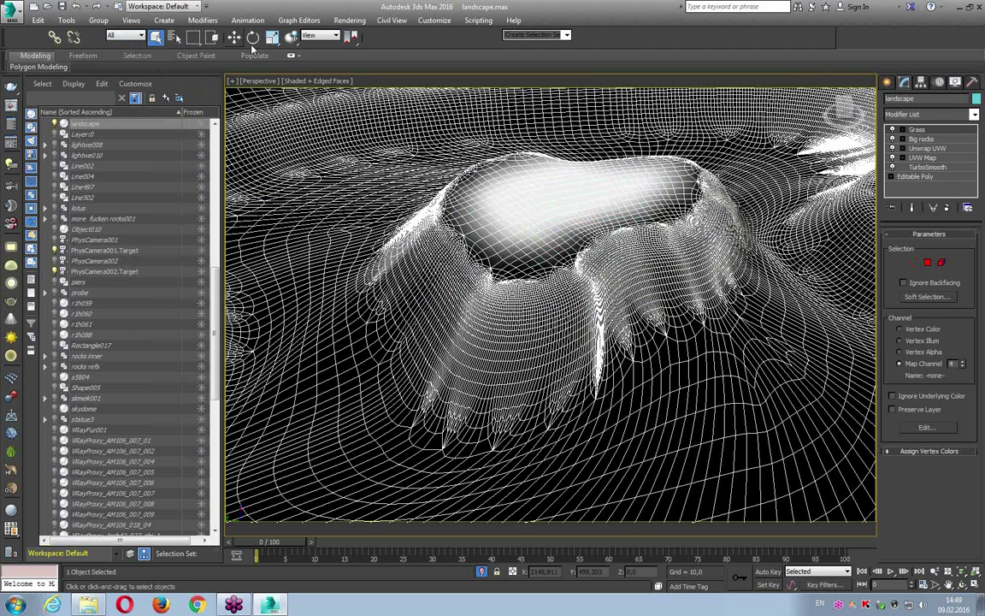
# - Instance the soil material into coat 2 of the little rocks blend
pyautogui.click(726, 36)
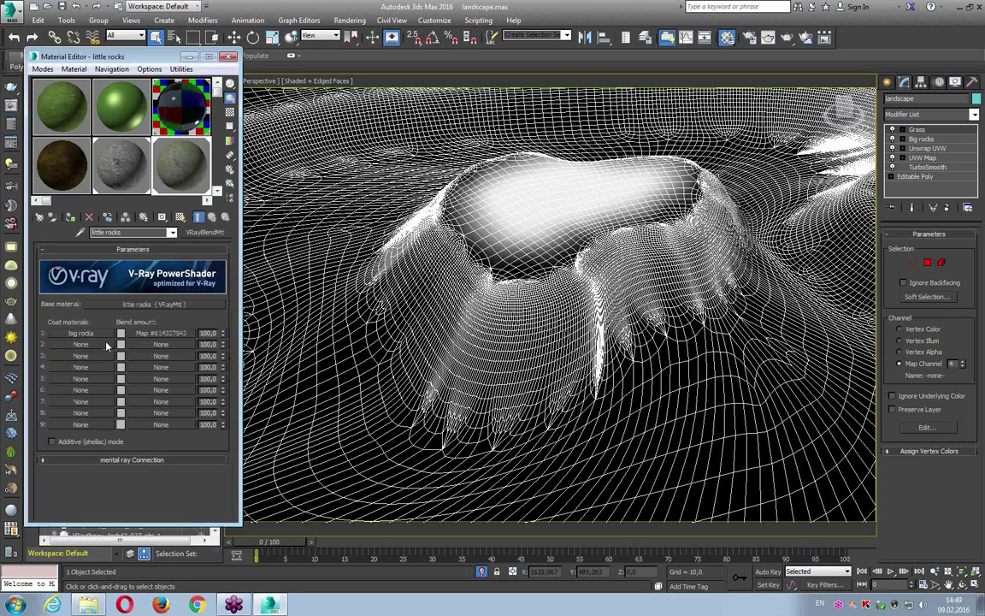
pyautogui.moveTo(157, 345); pyautogui.dragTo(71, 349)
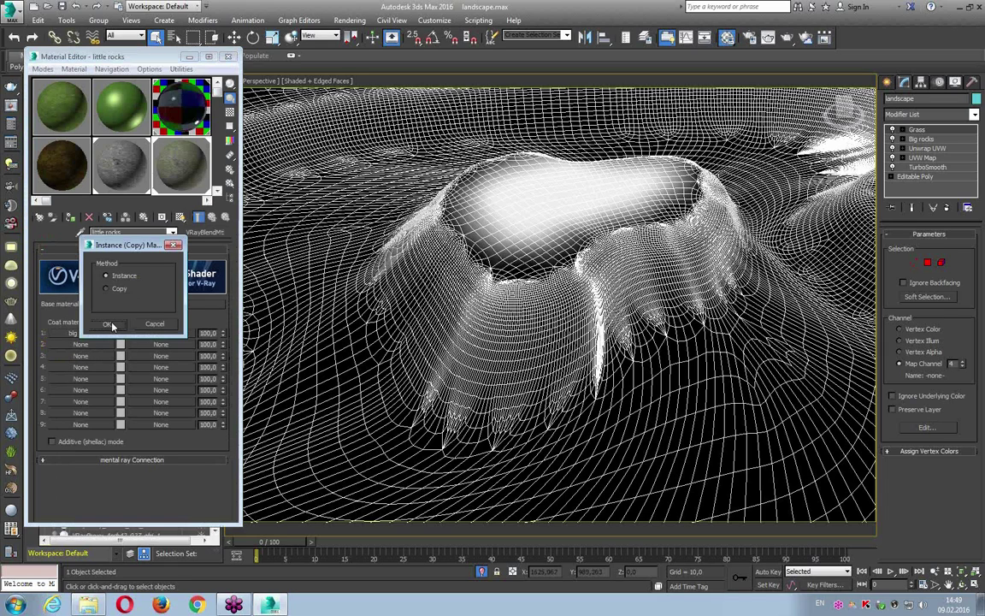
pyautogui.click(105, 323)
# - Drive blend amount 2 with a Vertex Color map on channel 4, checking both blend maps
pyautogui.click(160, 346)
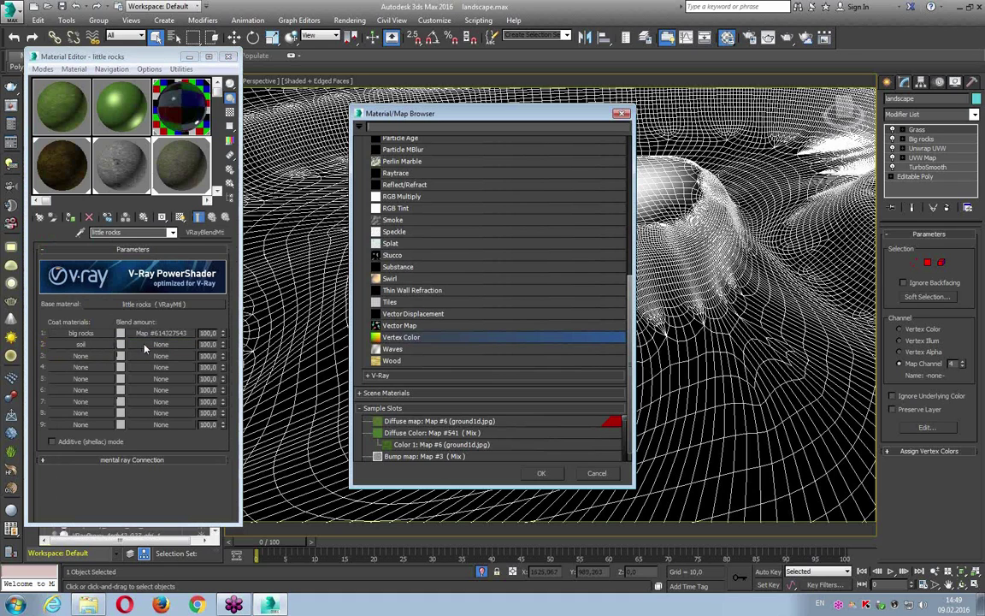
pyautogui.doubleClick(401, 337)
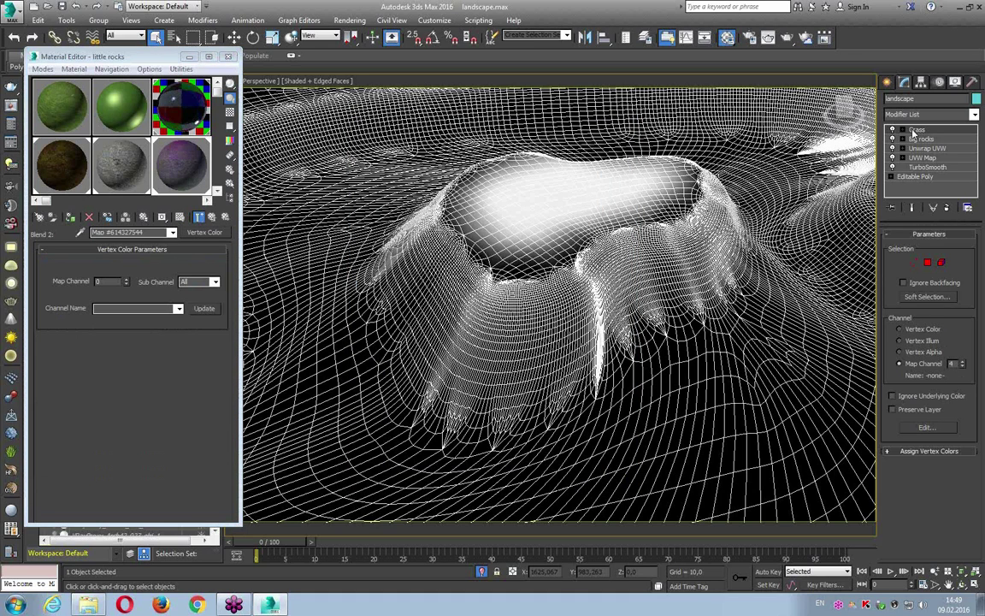
pyautogui.click(213, 216)
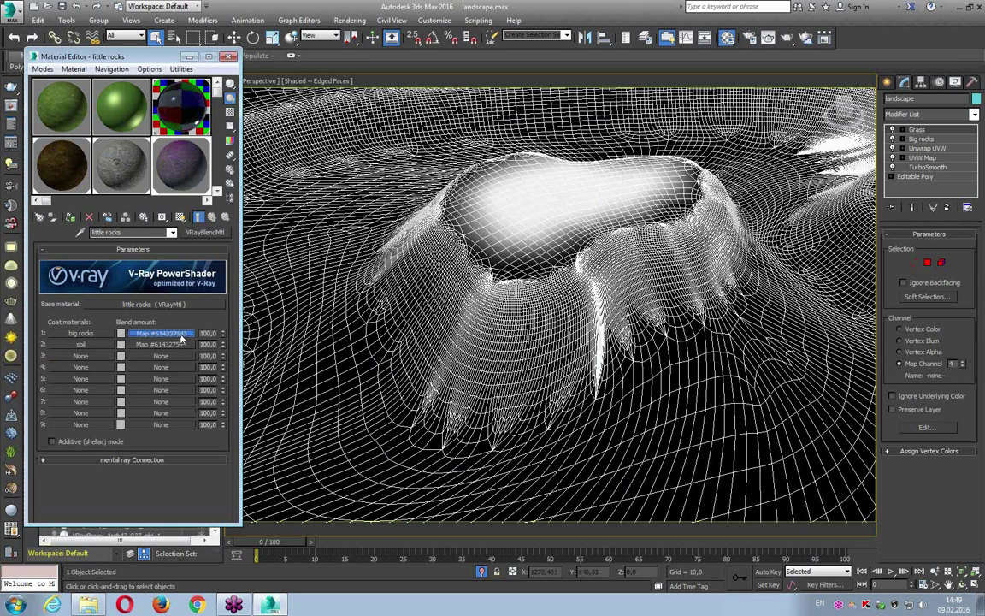
pyautogui.click(162, 333)
pyautogui.click(213, 217)
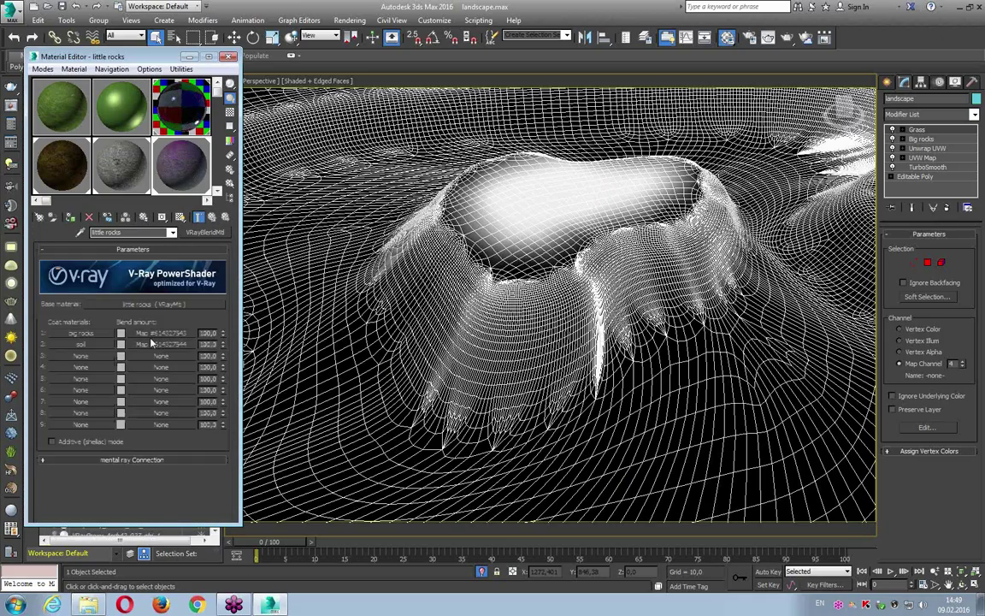
pyautogui.click(162, 348)
pyautogui.click(212, 218)
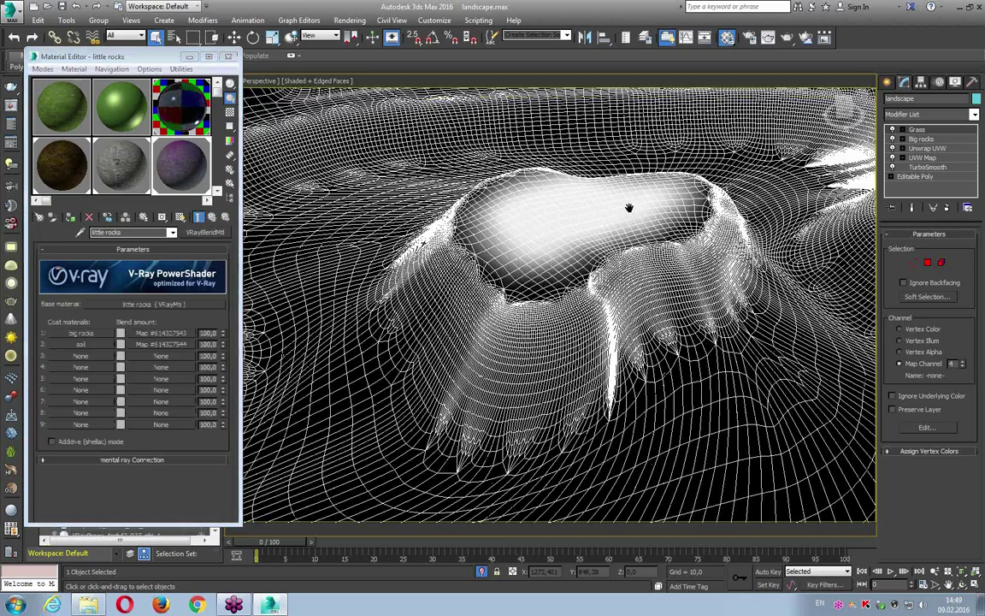
# - Render the landscape to check the soil patches, then close the render window
pyautogui.keyDown('alt'); pyautogui.moveTo(627, 209); pyautogui.dragTo(650, 214, button='middle'); pyautogui.keyUp('alt')
pyautogui.keyDown('alt'); pyautogui.moveTo(650, 287); pyautogui.dragTo(716, 319, button='middle'); pyautogui.keyUp('alt')
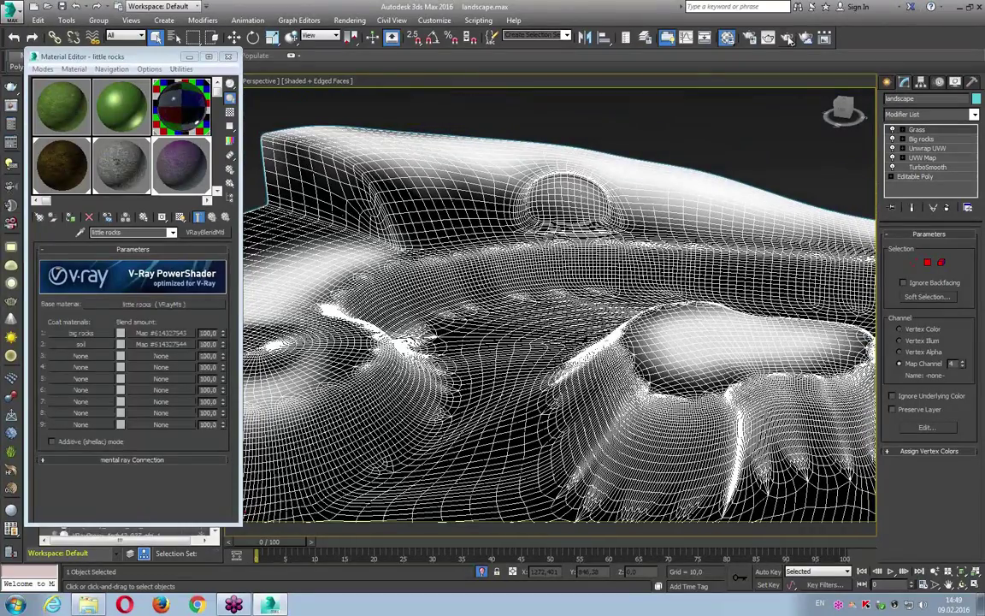
pyautogui.click(788, 40)
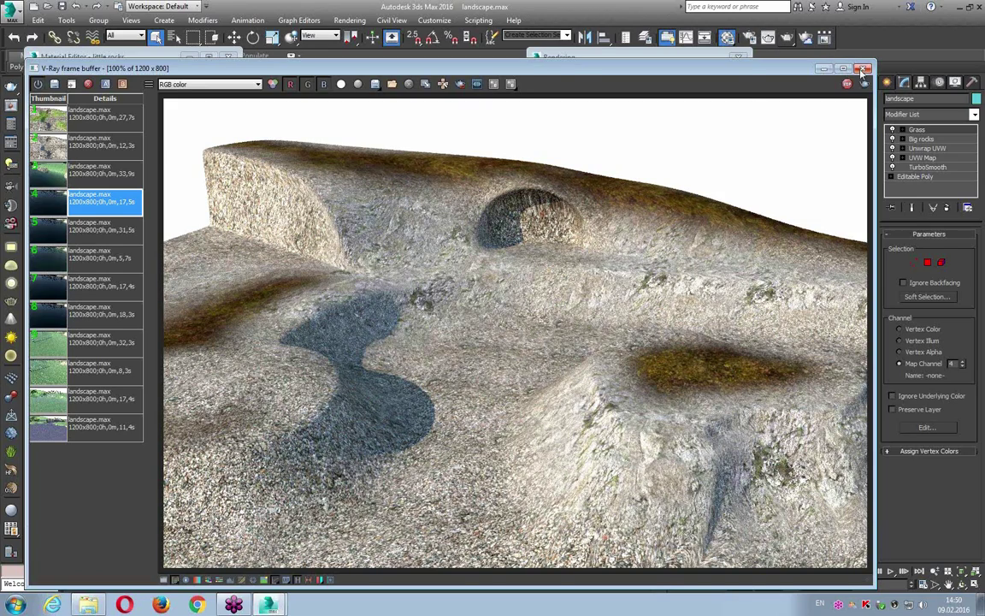
pyautogui.click(823, 68)
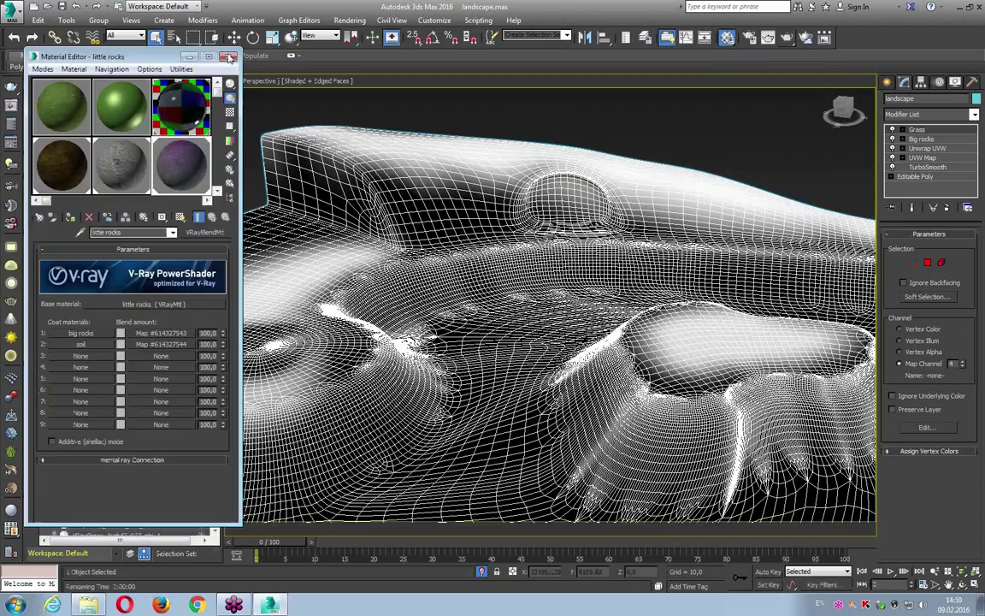
# - Close the Material Editor and set the vertex paint colour to white
pyautogui.click(228, 56)
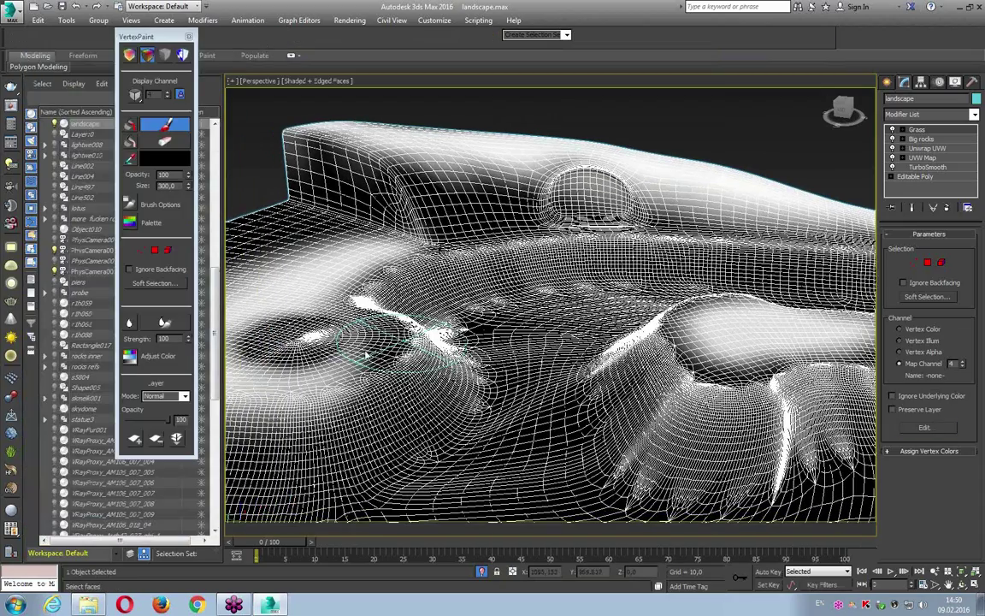
pyautogui.click(165, 158)
pyautogui.click(187, 120)
pyautogui.click(284, 213)
# - Paint white over the left bowl, upper slope, right bowl and just below the dome
pyautogui.moveTo(365, 354)
pyautogui.mouseDown()
pyautogui.moveTo(330, 219)
pyautogui.moveTo(308, 275)
pyautogui.moveTo(391, 253)
pyautogui.mouseUp()
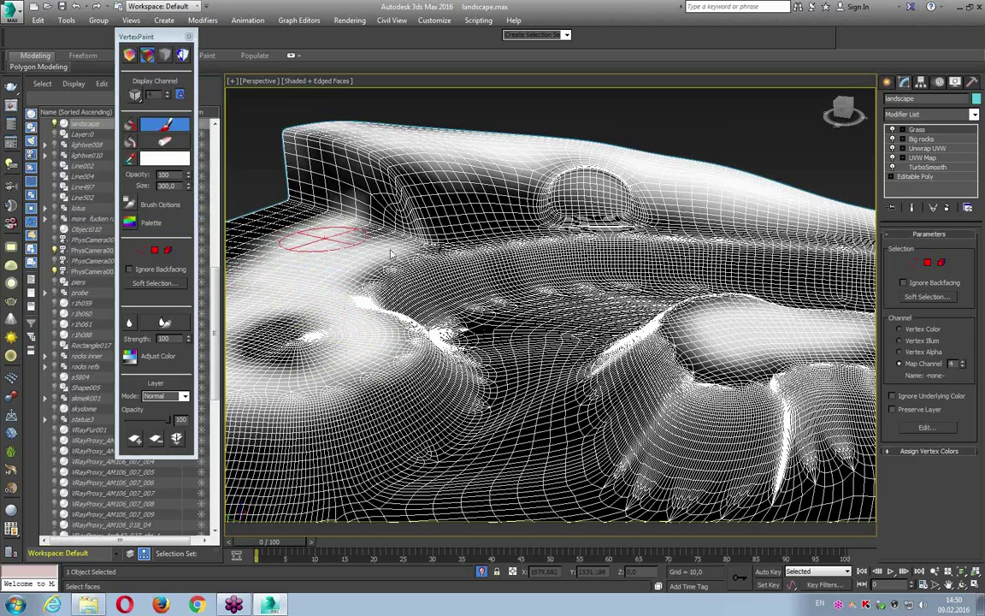
pyautogui.moveTo(319, 285)
pyautogui.keyDown('alt'); pyautogui.mouseDown(button='middle')
pyautogui.moveTo(308, 280)
pyautogui.moveTo(323, 244)
pyautogui.mouseUp(button='middle'); pyautogui.keyUp('alt')
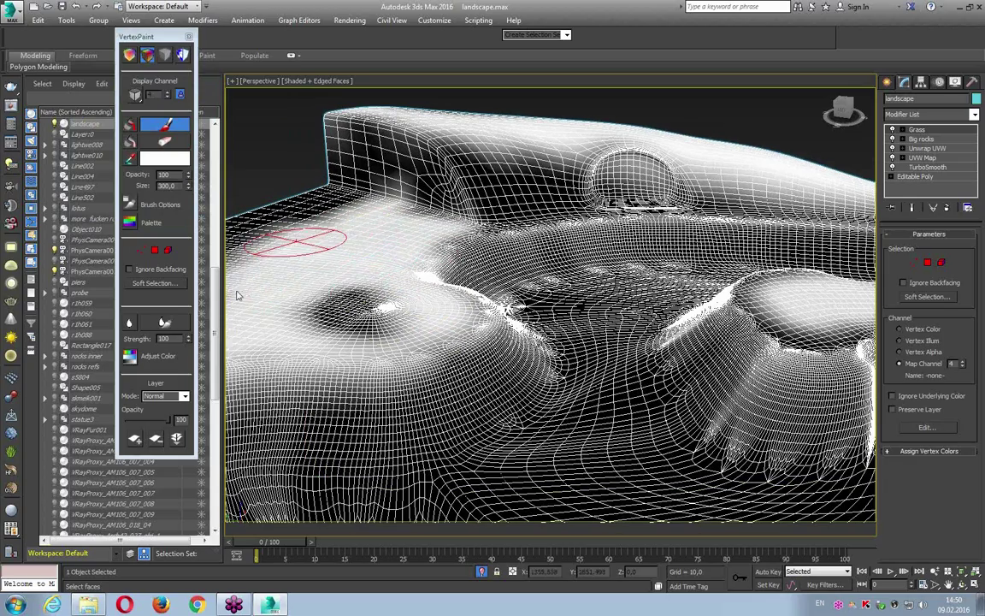
pyautogui.keyDown('alt'); pyautogui.moveTo(467, 214); pyautogui.dragTo(347, 158, button='middle'); pyautogui.keyUp('alt')
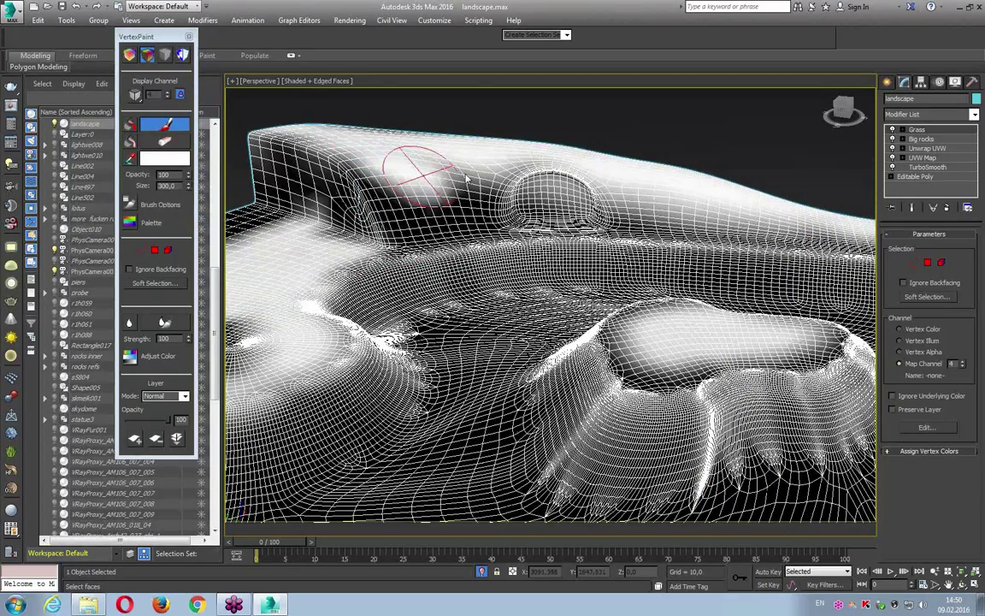
pyautogui.moveTo(681, 345); pyautogui.dragTo(666, 352)
pyautogui.keyDown('alt'); pyautogui.moveTo(666, 352); pyautogui.dragTo(345, 191, button='middle'); pyautogui.keyUp('alt')
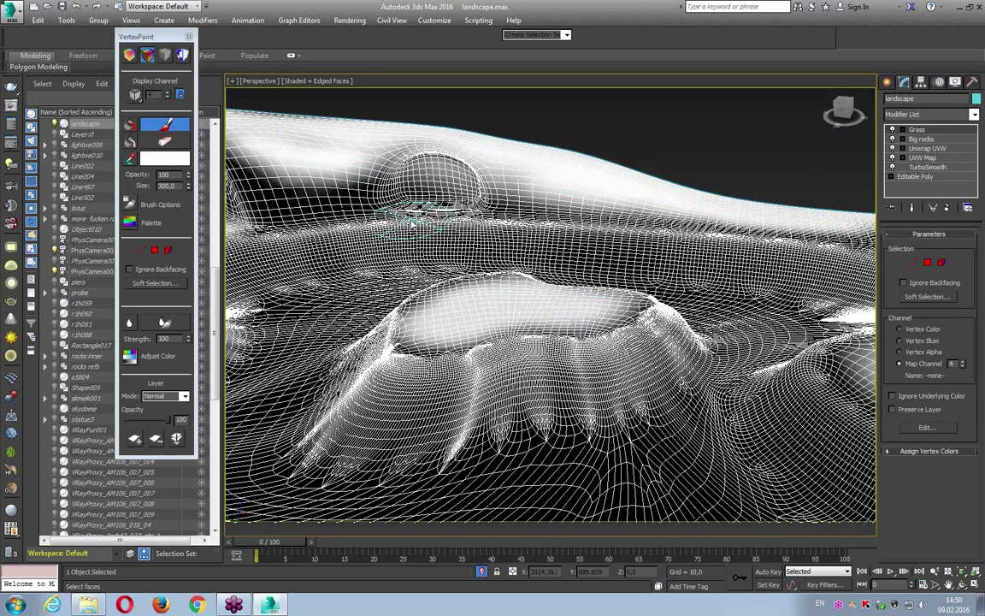
pyautogui.moveTo(413, 220); pyautogui.dragTo(389, 212)
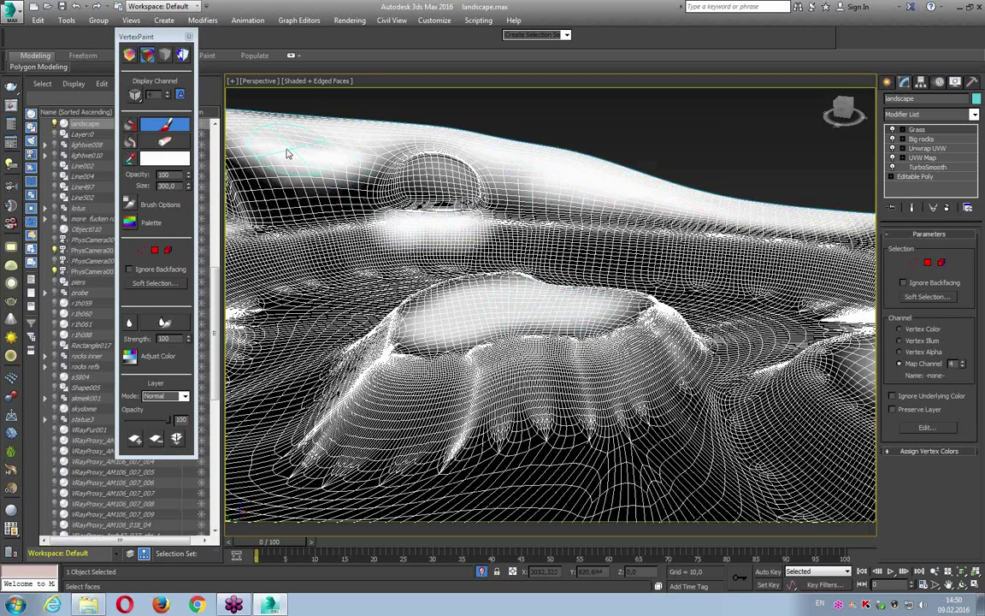
pyautogui.rightClick(334, 150)
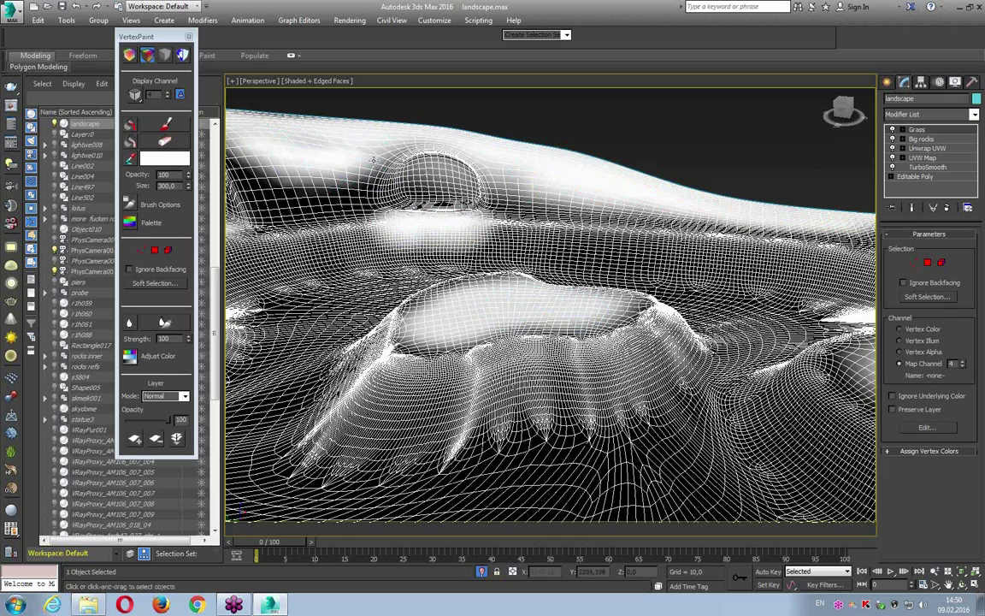
# - Disable vertex colour display, switch to grey shading, reorient the view and render again
pyautogui.click(165, 55)
pyautogui.click(130, 54)
pyautogui.click(147, 55)
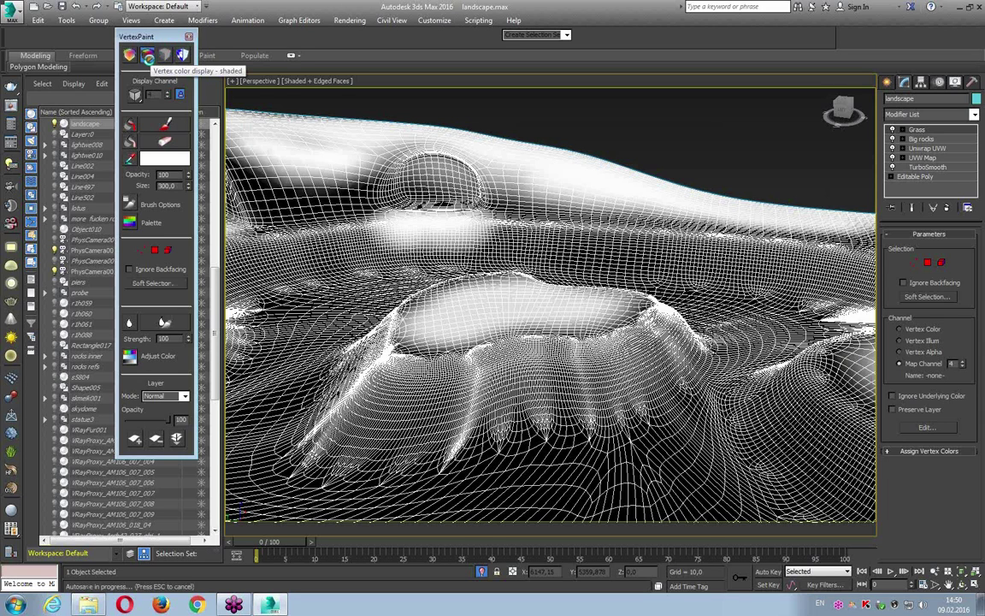
pyautogui.click(147, 56)
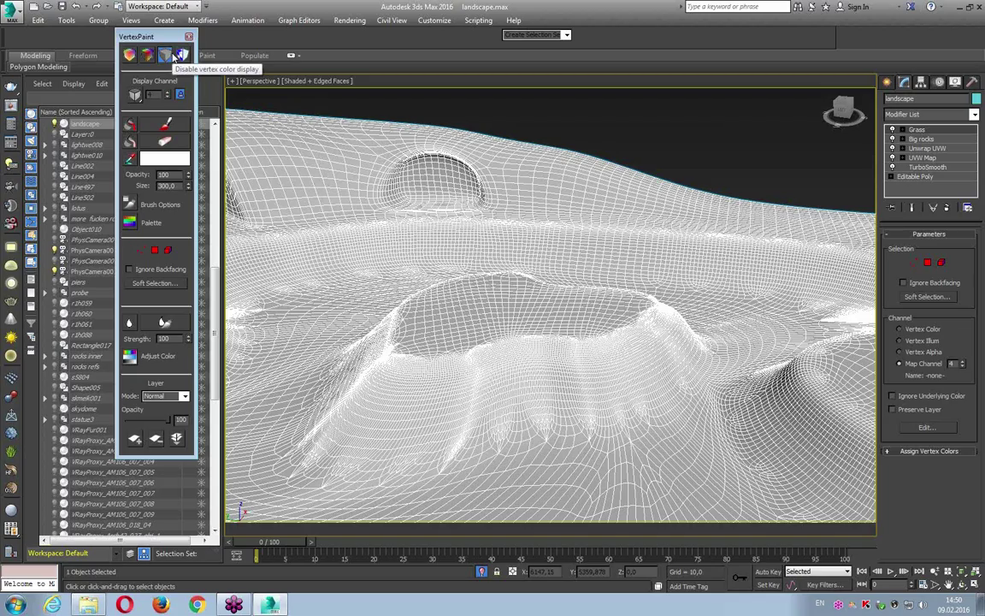
pyautogui.keyDown('alt'); pyautogui.moveTo(550, 213); pyautogui.dragTo(638, 171, button='middle'); pyautogui.keyUp('alt')
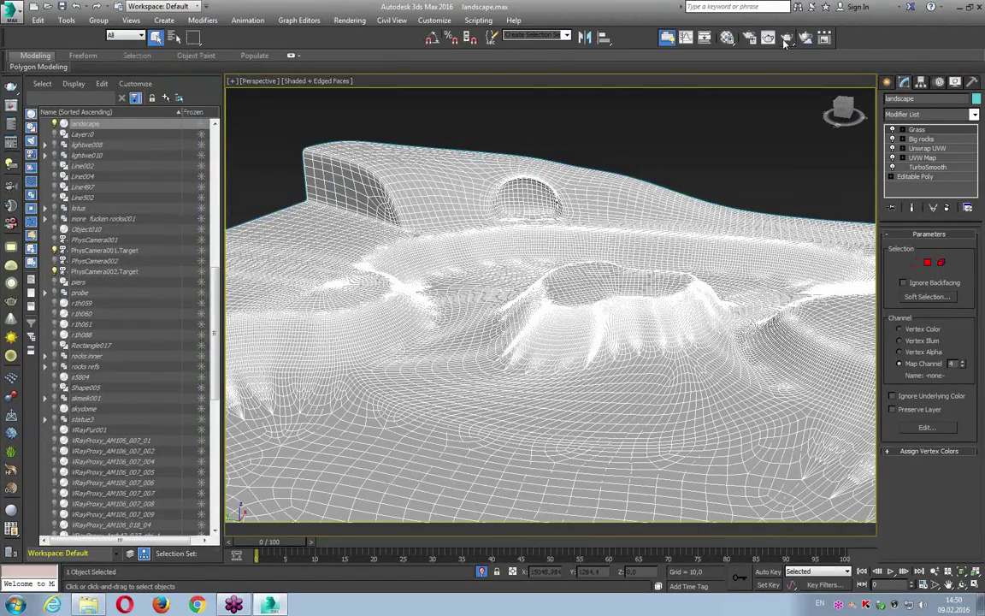
pyautogui.click(786, 40)
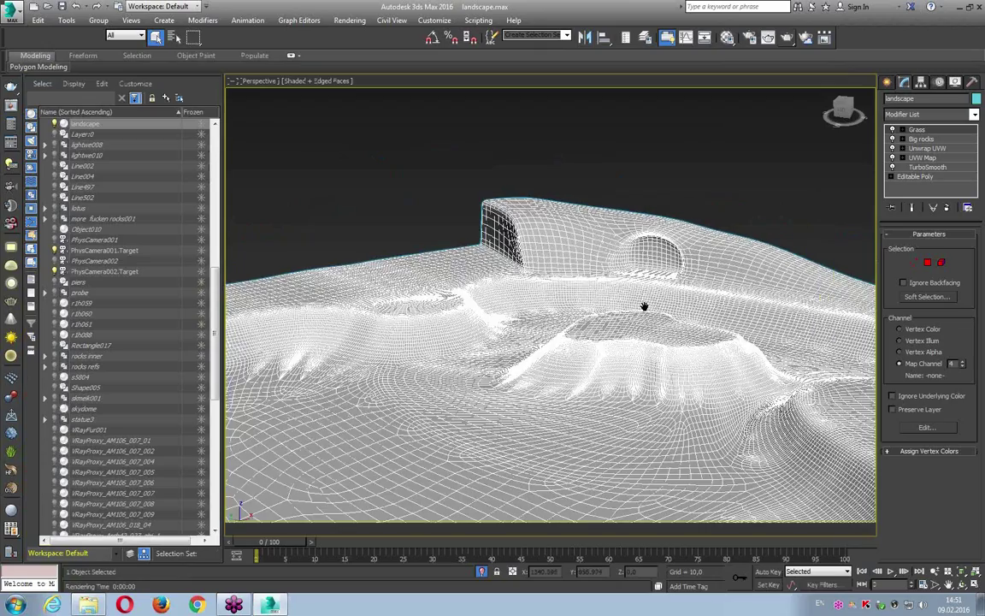
# - Deselect the landscape, view it through PhysCamera001, and show the four-viewport layout
pyautogui.moveTo(506, 329)
pyautogui.keyDown('alt'); pyautogui.mouseDown(button='middle')
pyautogui.moveTo(584, 238)
pyautogui.moveTo(603, 194)
pyautogui.mouseUp(button='middle'); pyautogui.keyUp('alt')
pyautogui.click(604, 194)
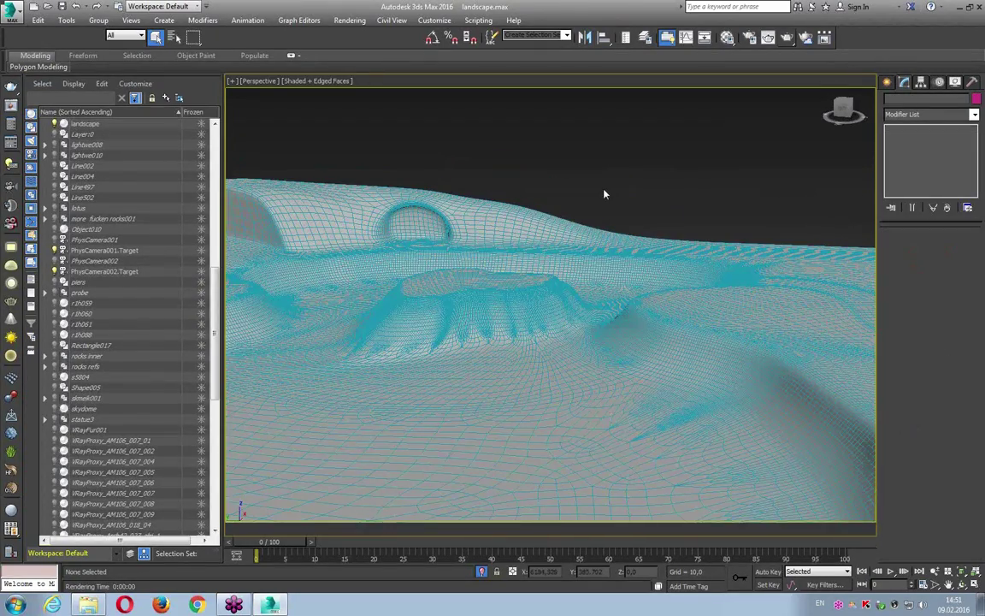
pyautogui.click(263, 82)
pyautogui.moveTo(457, 96)
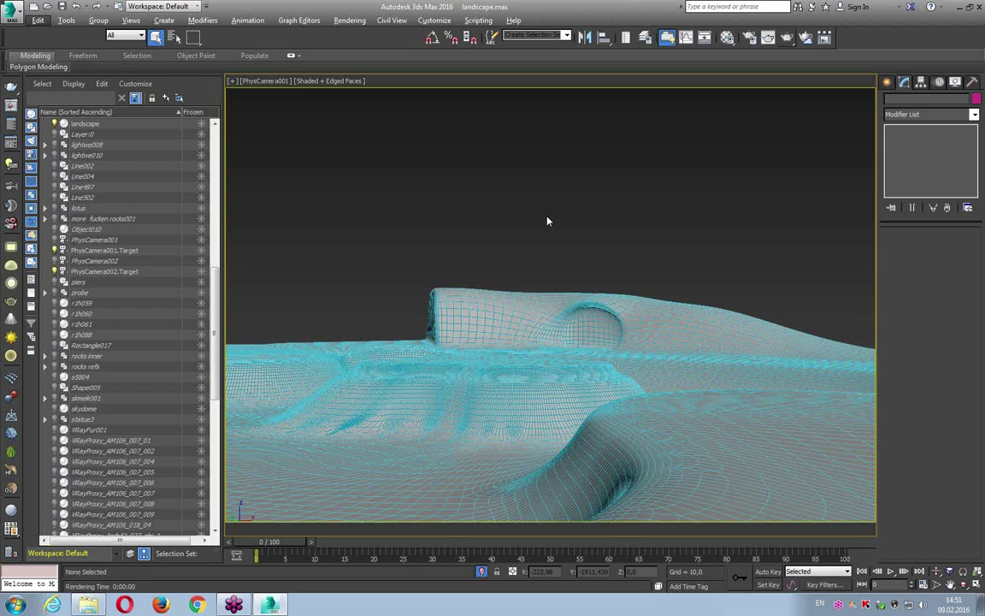
pyautogui.hotkey('alt', 'w')
# - Unhide PhysCamera001 and PhysCamera002 through Unhide by Name, filtering the list on 'phy'
pyautogui.scroll(2, 484, 243)
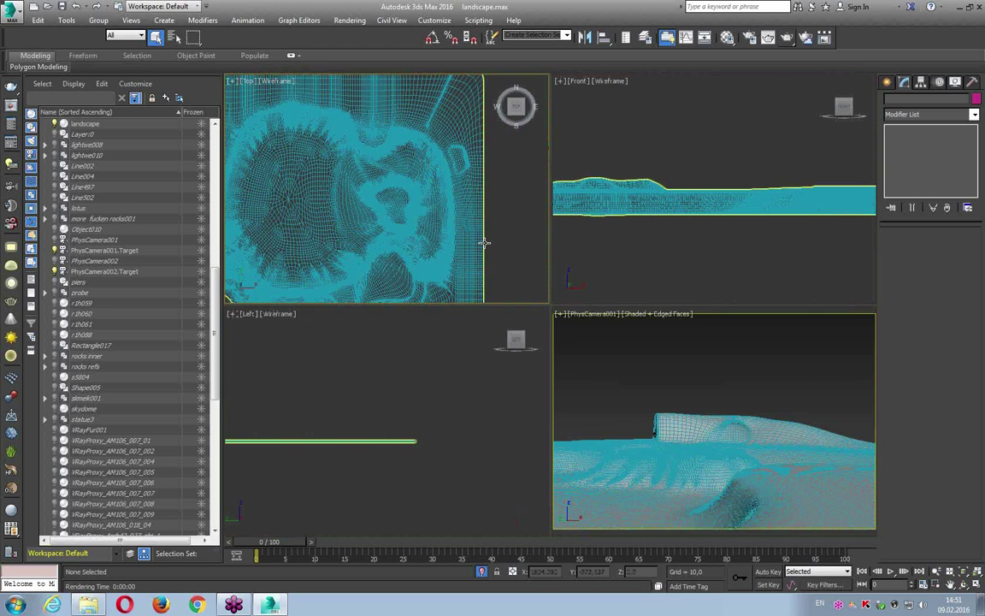
pyautogui.scroll(-2, 462, 236)
pyautogui.rightClick(435, 224)
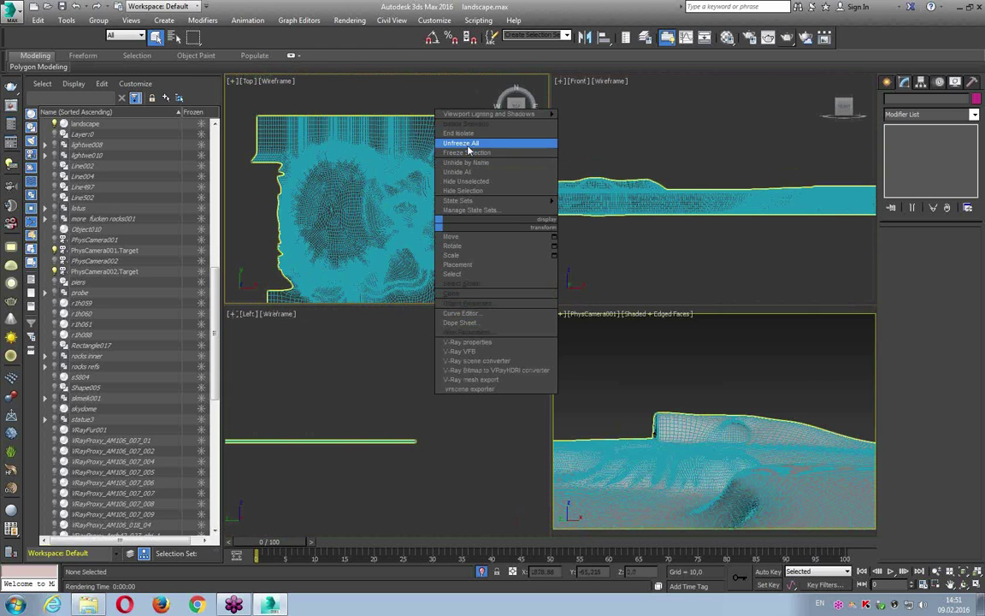
pyautogui.click(469, 163)
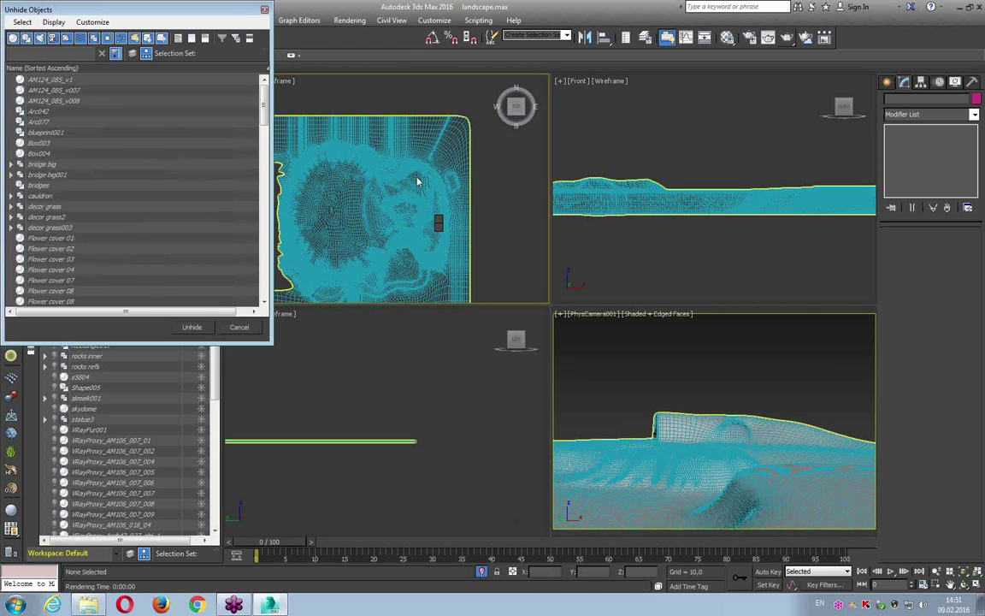
pyautogui.write('phy')
pyautogui.click(48, 80)
pyautogui.keyDown('shift'); pyautogui.click(48, 90); pyautogui.keyUp('shift')
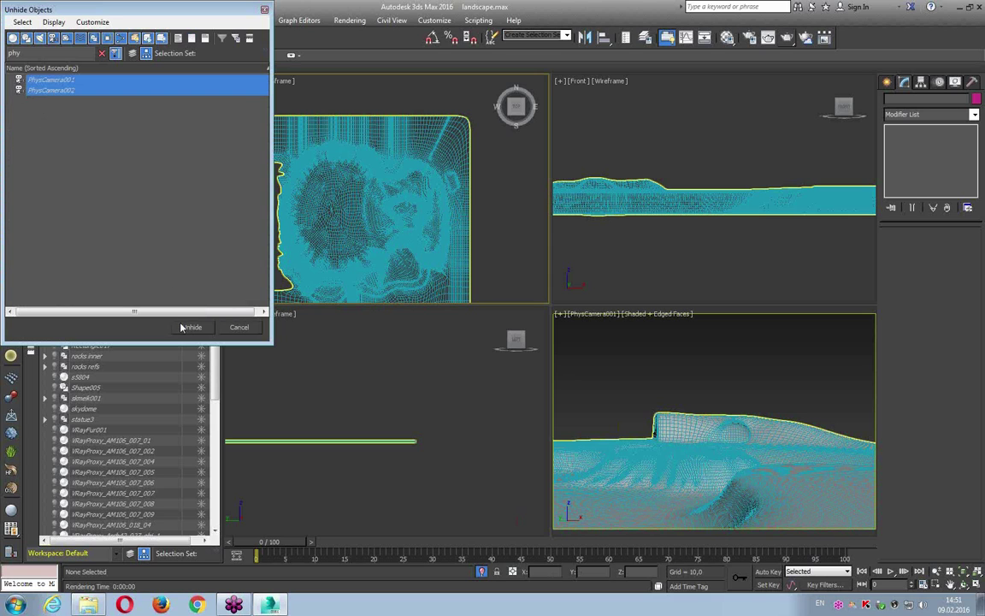
pyautogui.click(191, 327)
# - Pan the Top view over the landscape and select PhysCamera001
pyautogui.moveTo(317, 214); pyautogui.dragTo(323, 114, button='middle')
pyautogui.scroll(3, 342, 154)
pyautogui.click(358, 193)
pyautogui.moveTo(395, 198); pyautogui.dragTo(377, 233, button='middle')
pyautogui.click(340, 231)
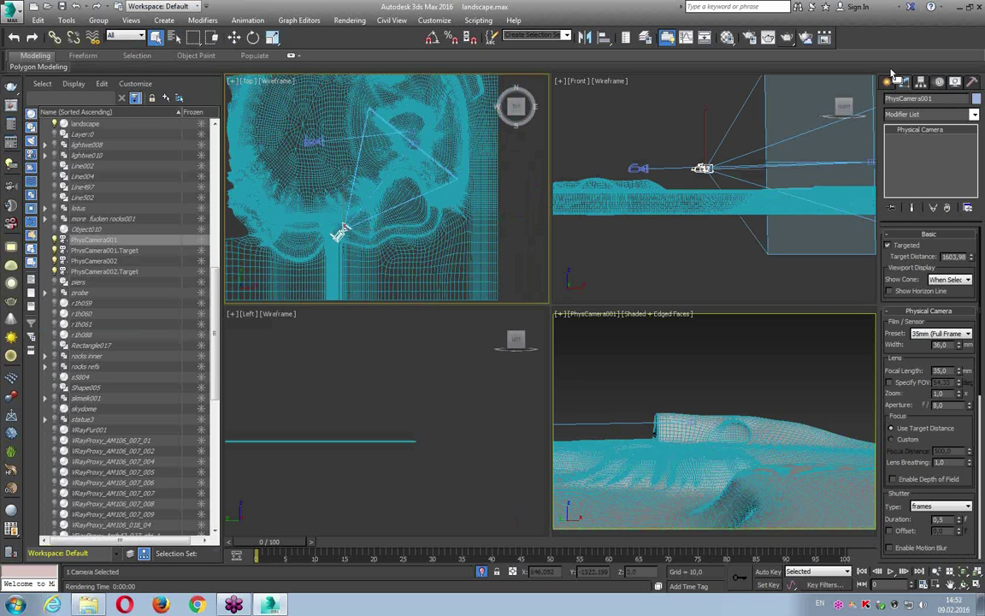
# - Start drawing a Circle spline in the Top view, then cancel it unfinished
pyautogui.click(887, 81)
pyautogui.click(905, 101)
pyautogui.click(908, 178)
pyautogui.scroll(-2, 342, 231)
pyautogui.moveTo(336, 246); pyautogui.dragTo(387, 175)
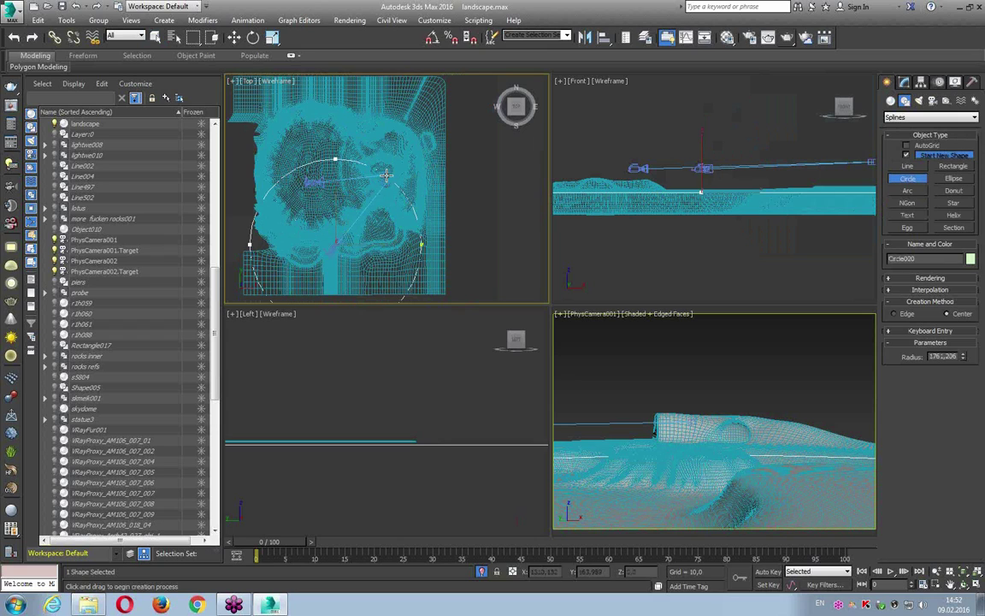
pyautogui.moveTo(387, 175); pyautogui.dragTo(400, 168)
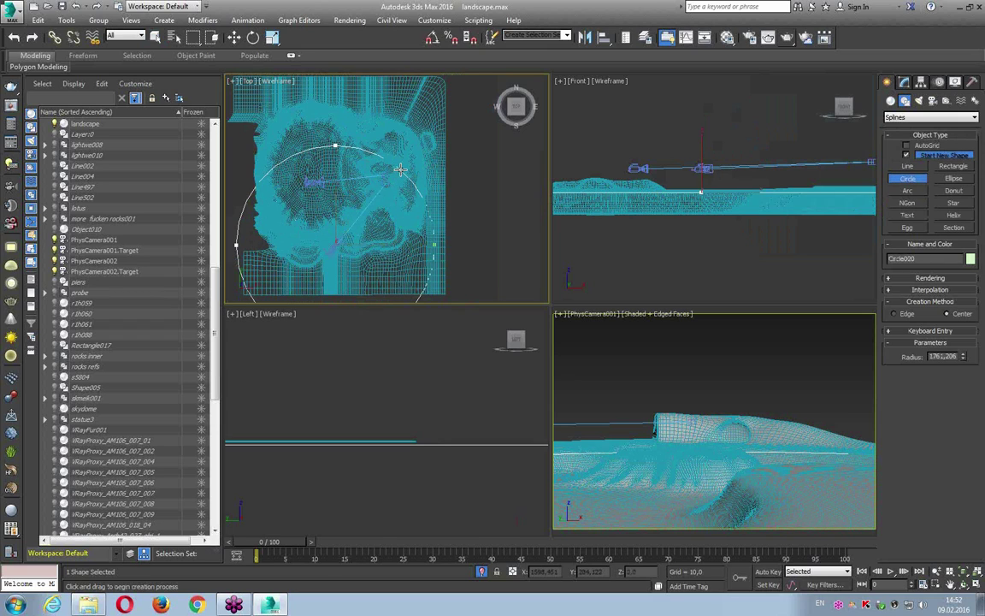
pyautogui.moveTo(399, 168); pyautogui.dragTo(425, 118)
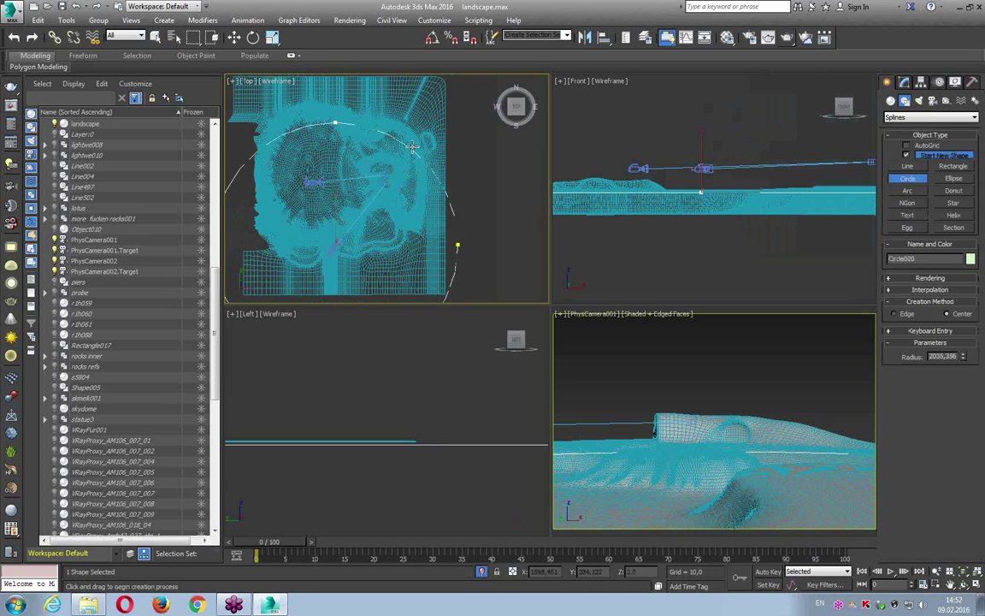
pyautogui.moveTo(425, 118)
pyautogui.mouseDown()
pyautogui.moveTo(369, 211)
pyautogui.moveTo(439, 104)
pyautogui.moveTo(332, 247)
pyautogui.mouseUp()
pyautogui.click(332, 246)
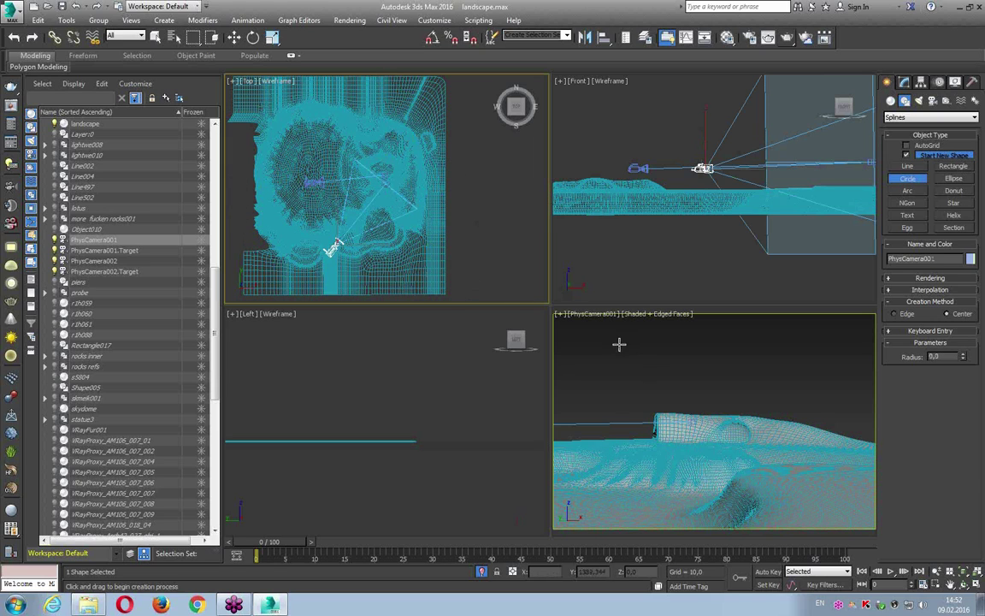
# - Select the landscape and create VRayFur on it
pyautogui.press('q')
pyautogui.click(428, 205)
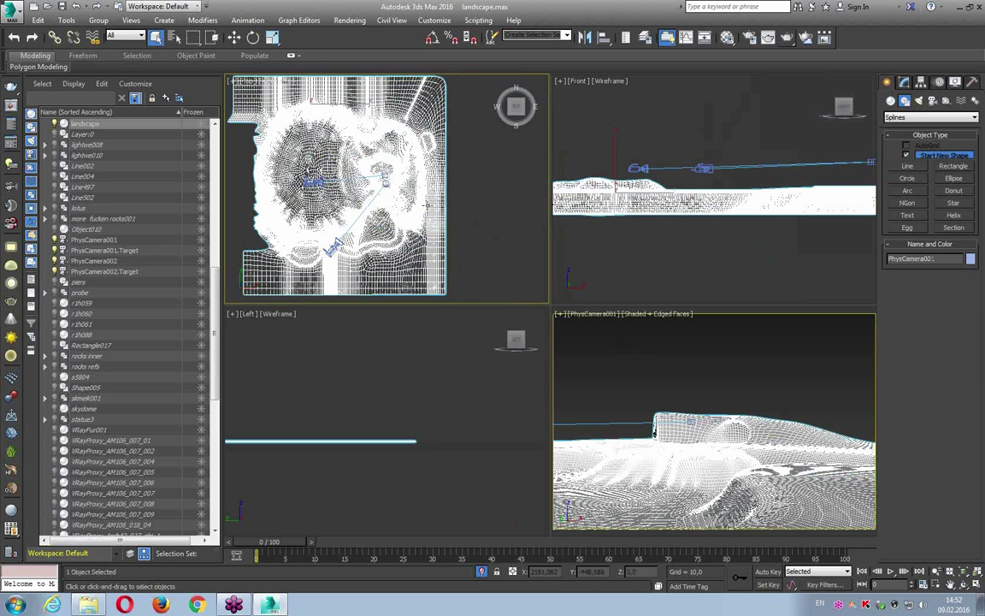
pyautogui.click(12, 458)
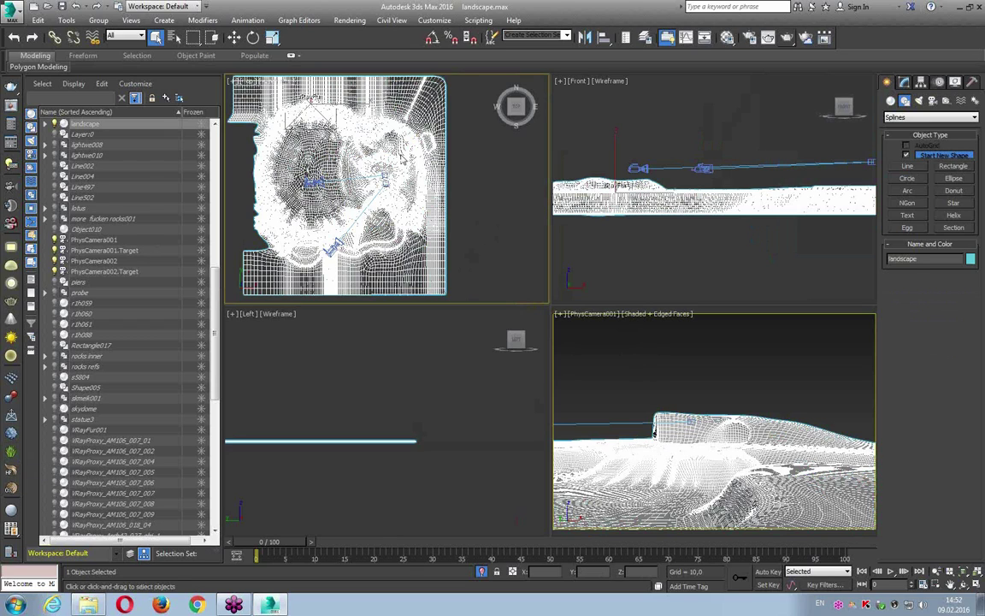
# - Turn the bottom-right camera viewport into a Perspective view and maximize it
pyautogui.rightClick(597, 346)
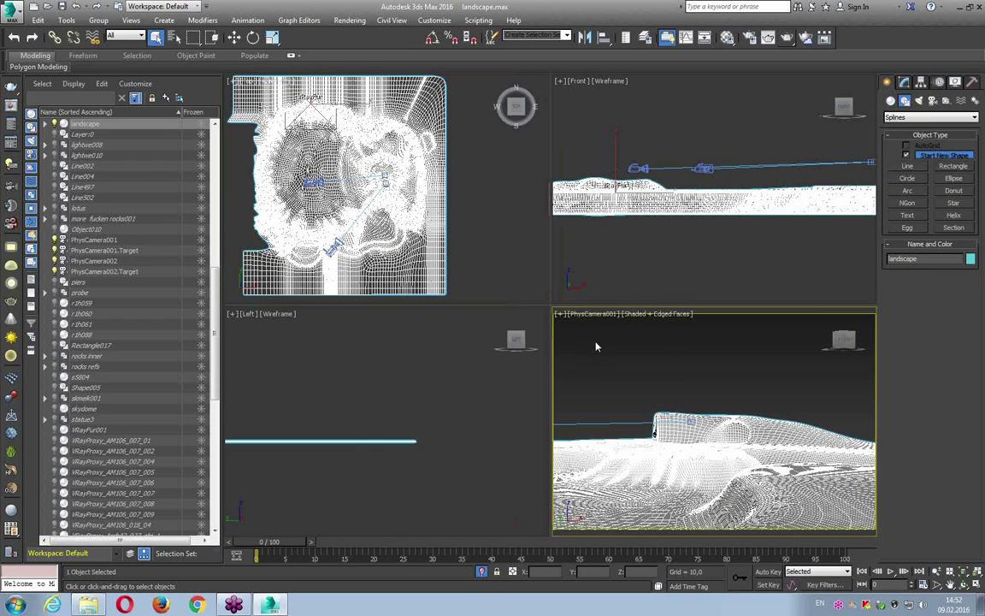
pyautogui.press('p')
pyautogui.moveTo(611, 370)
pyautogui.keyDown('alt'); pyautogui.mouseDown(button='middle')
pyautogui.moveTo(644, 408)
pyautogui.moveTo(499, 345)
pyautogui.mouseUp(button='middle'); pyautogui.keyUp('alt')
pyautogui.hotkey('alt', 'w')
# - Switch the Perspective view to shaded display and orbit and zoom in on the fur strands
pyautogui.scroll(3, 586, 325)
pyautogui.press('F4')
pyautogui.scroll(3, 577, 328)
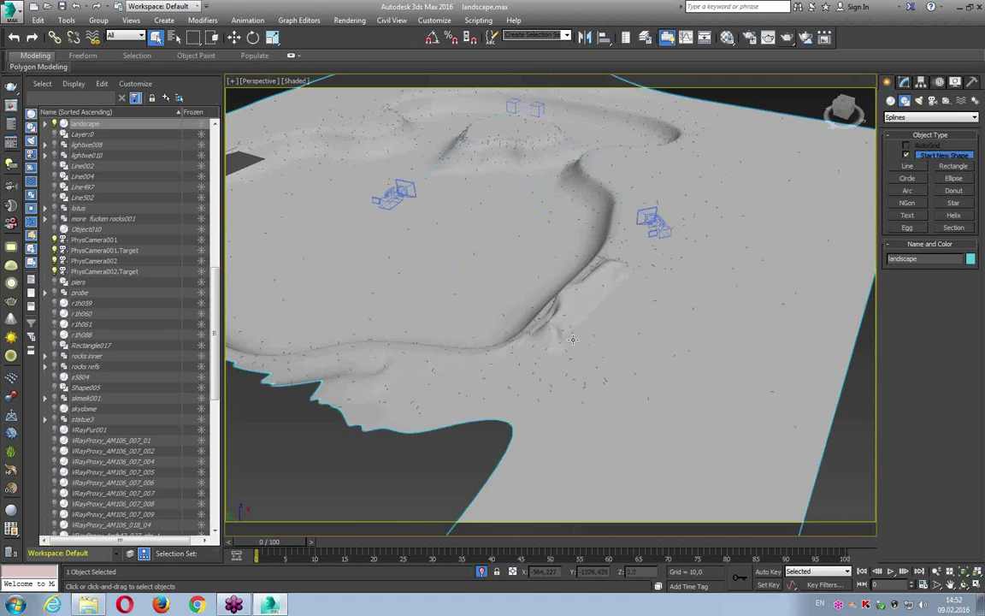
pyautogui.scroll(3, 569, 330)
pyautogui.scroll(3, 557, 334)
pyautogui.moveTo(557, 333)
pyautogui.keyDown('alt'); pyautogui.mouseDown(button='middle')
pyautogui.moveTo(554, 429)
pyautogui.moveTo(537, 290)
pyautogui.moveTo(670, 291)
pyautogui.moveTo(473, 299)
pyautogui.mouseUp(button='middle'); pyautogui.keyUp('alt')
pyautogui.scroll(-5, 554, 428)
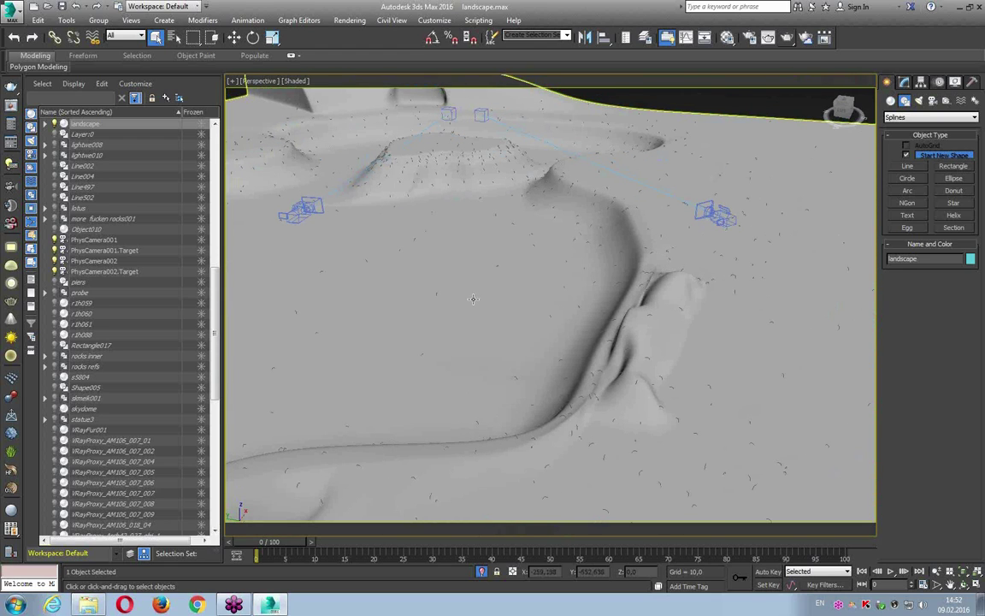
pyautogui.moveTo(474, 304)
pyautogui.keyDown('alt'); pyautogui.mouseDown(button='middle')
pyautogui.moveTo(479, 228)
pyautogui.moveTo(685, 265)
pyautogui.mouseUp(button='middle'); pyautogui.keyUp('alt')
pyautogui.scroll(5, 480, 229)
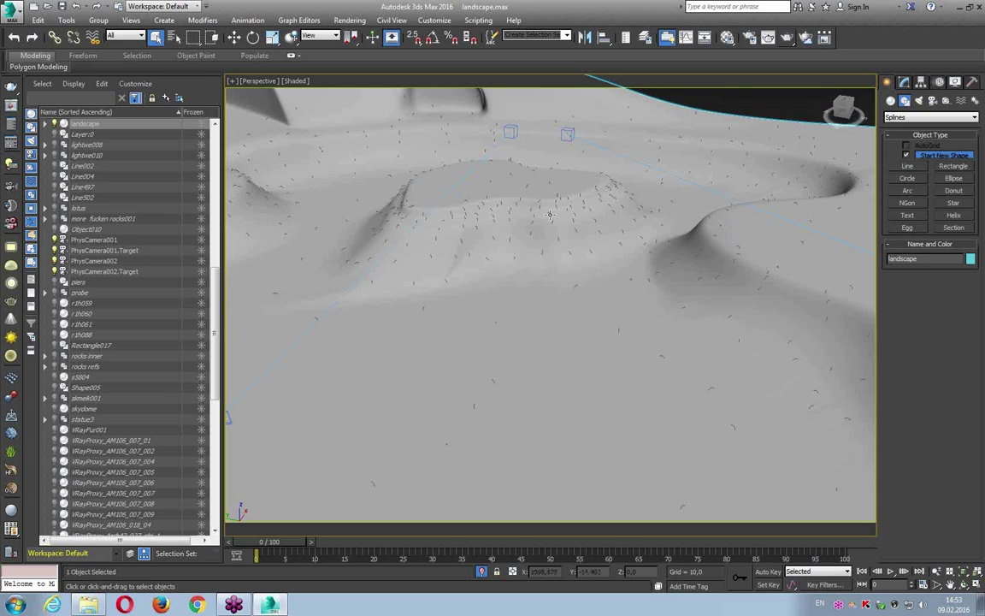
# - Open VertexPaint, check VRayFur002's Maps, and toggle the landscape's black-and-white vertex colour display
pyautogui.click(904, 81)
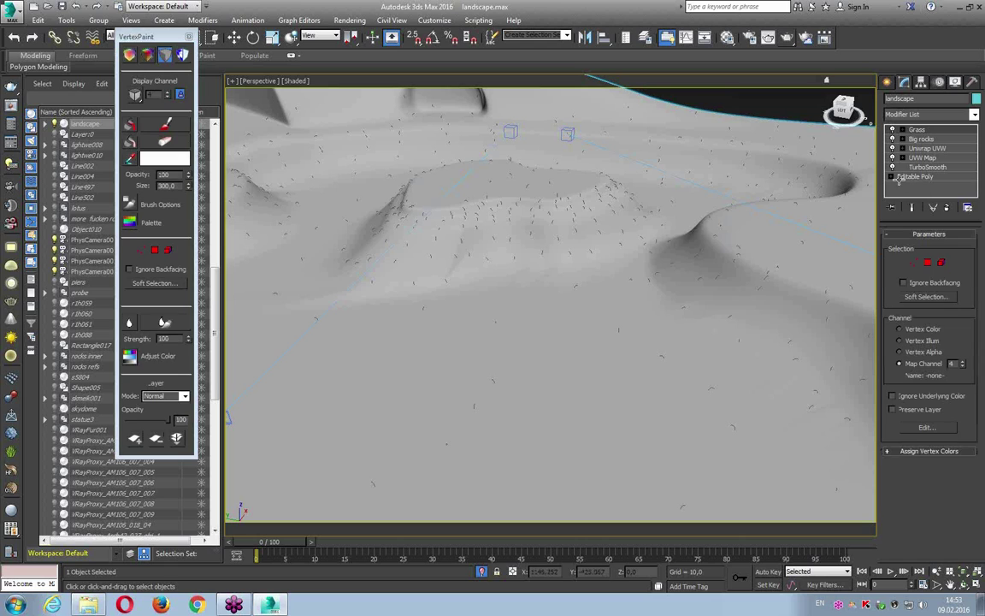
pyautogui.scroll(-8, 508, 193)
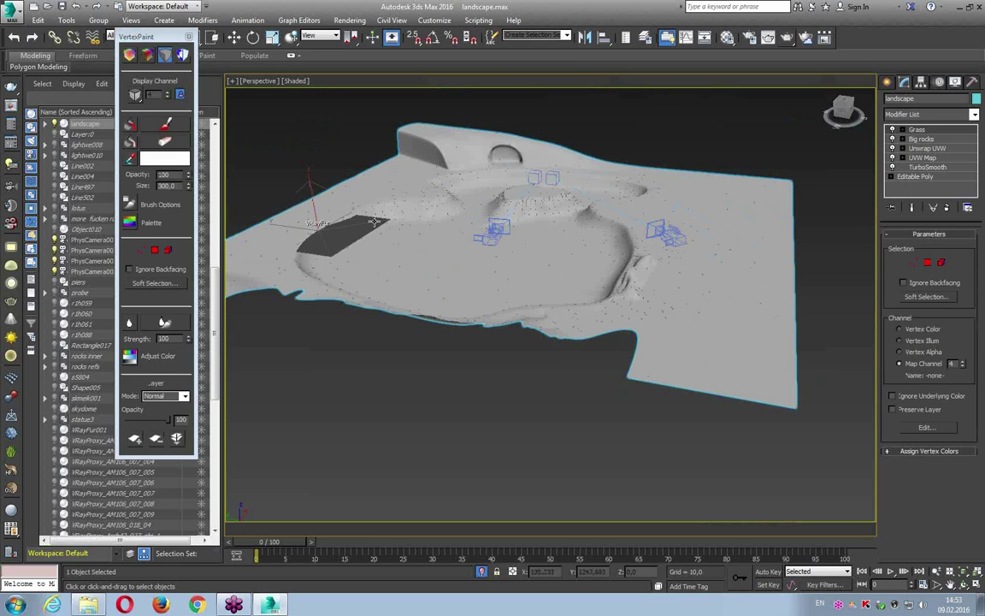
pyautogui.click(320, 236)
pyautogui.scroll(5, 560, 189)
pyautogui.scroll(3, 560, 189)
pyautogui.scroll(-3, 913, 422)
pyautogui.scroll(-2, 914, 422)
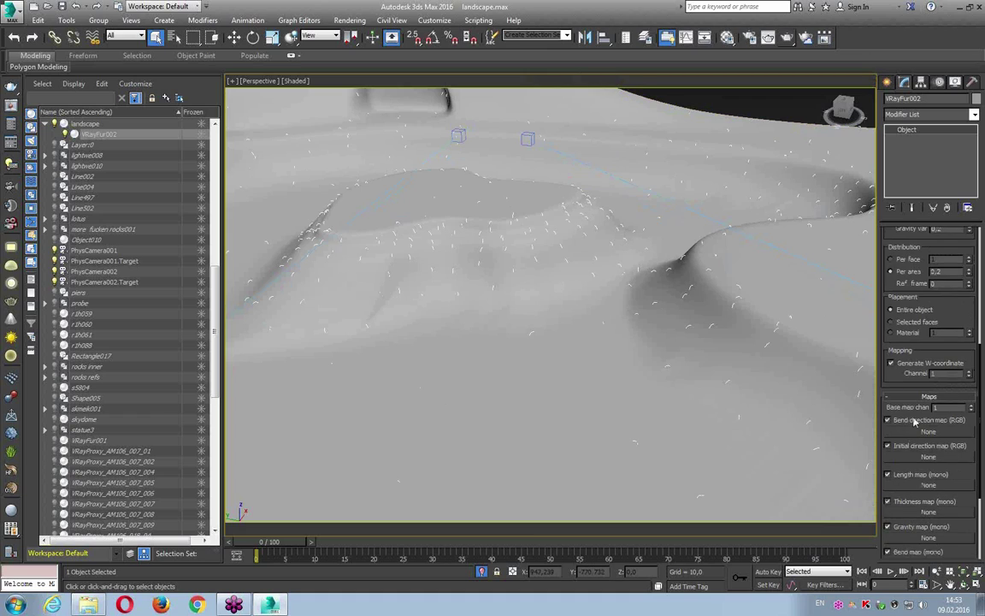
pyautogui.moveTo(914, 423); pyautogui.dragTo(905, 327)
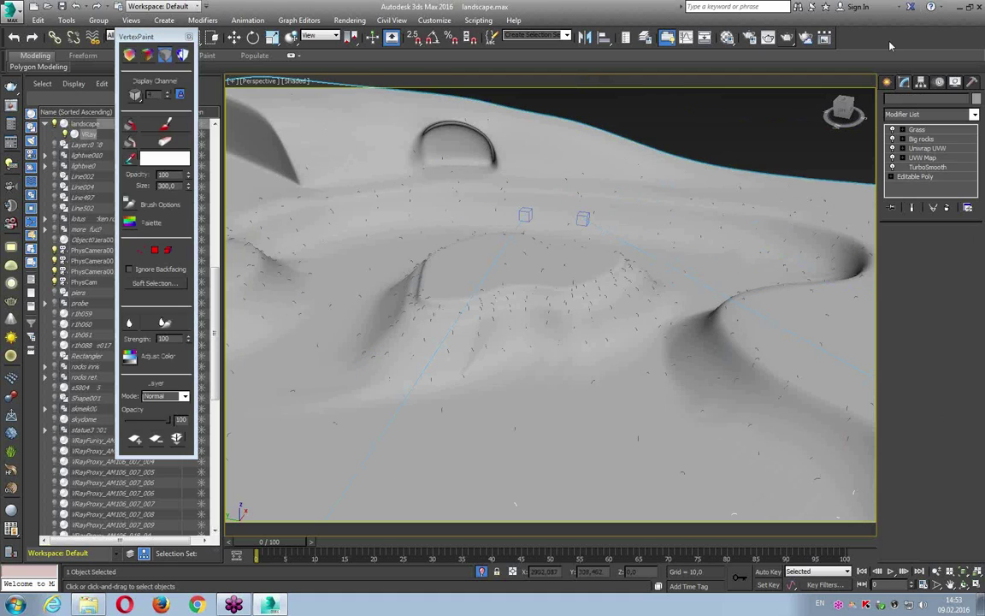
pyautogui.click(147, 55)
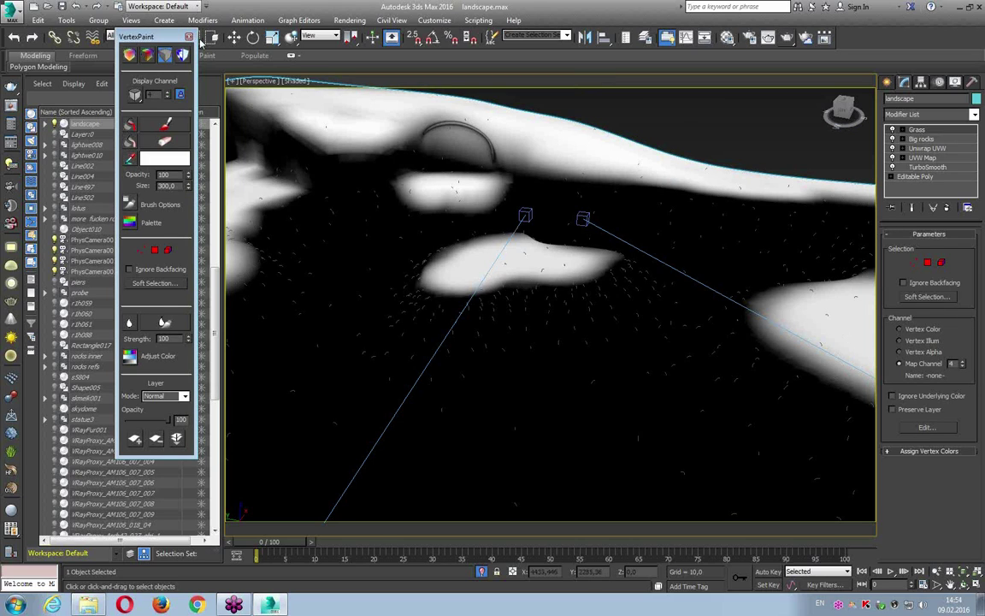
# - Close VertexPaint and assign a Vertex Color map to VRayFur002's Density map slot
pyautogui.click(164, 54)
pyautogui.click(189, 37)
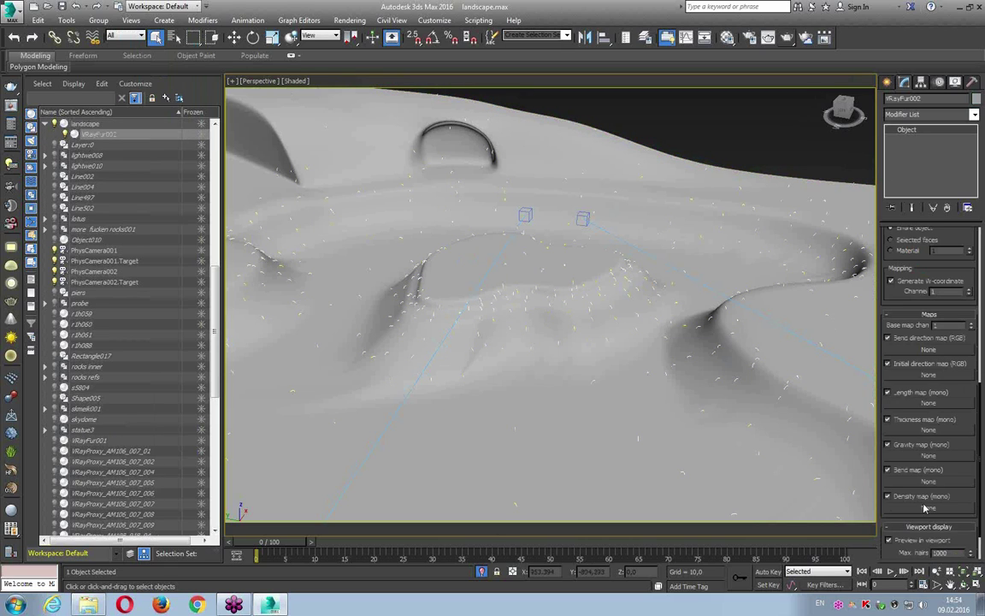
pyautogui.click(915, 508)
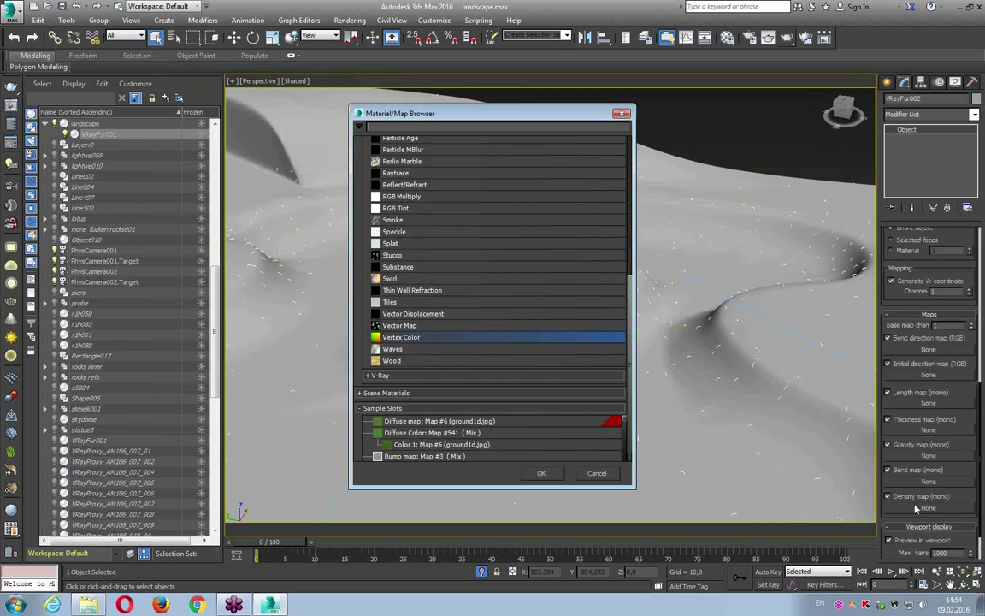
pyautogui.doubleClick(426, 342)
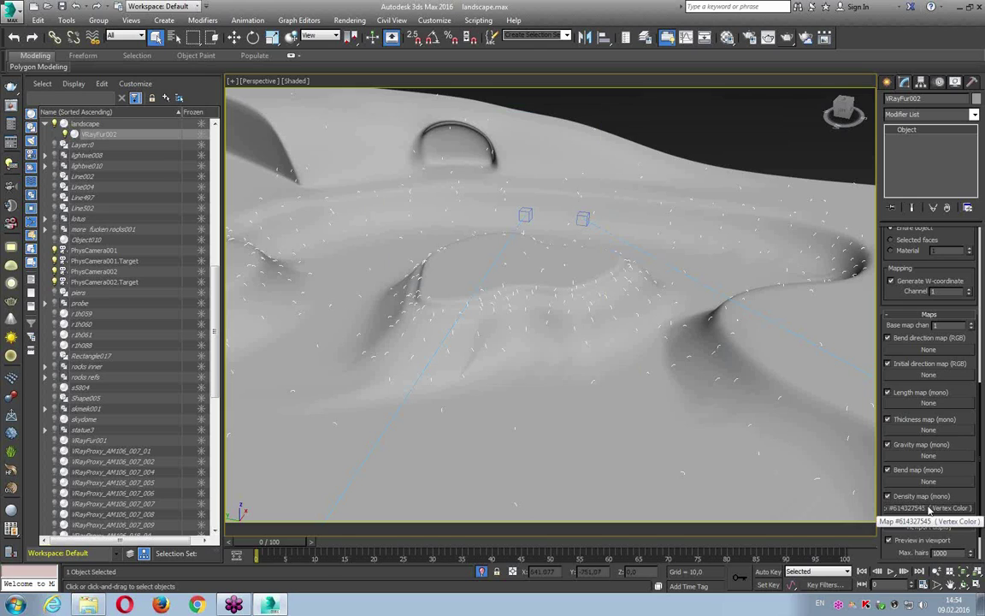
pyautogui.click(930, 509)
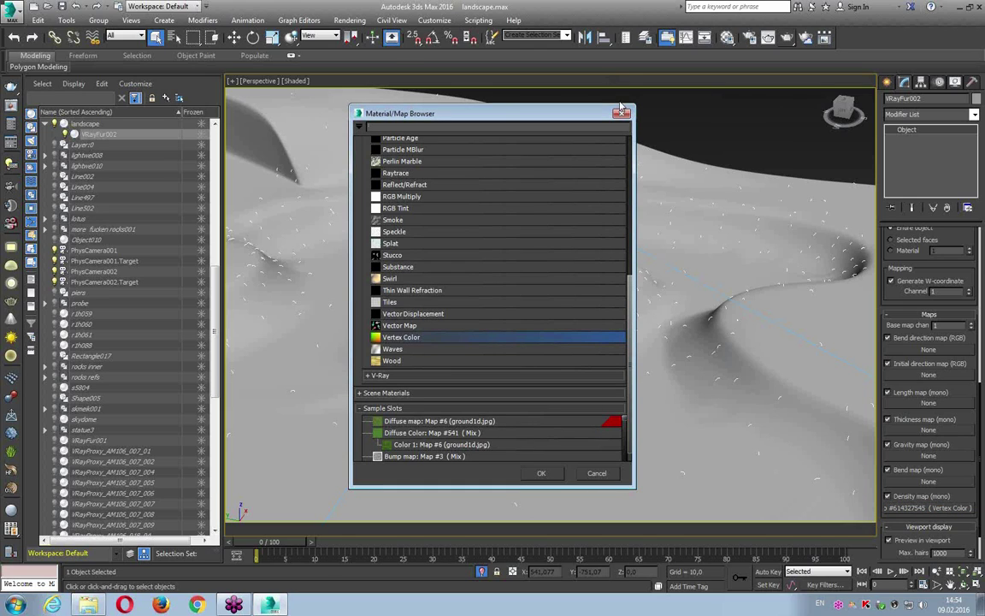
pyautogui.click(623, 115)
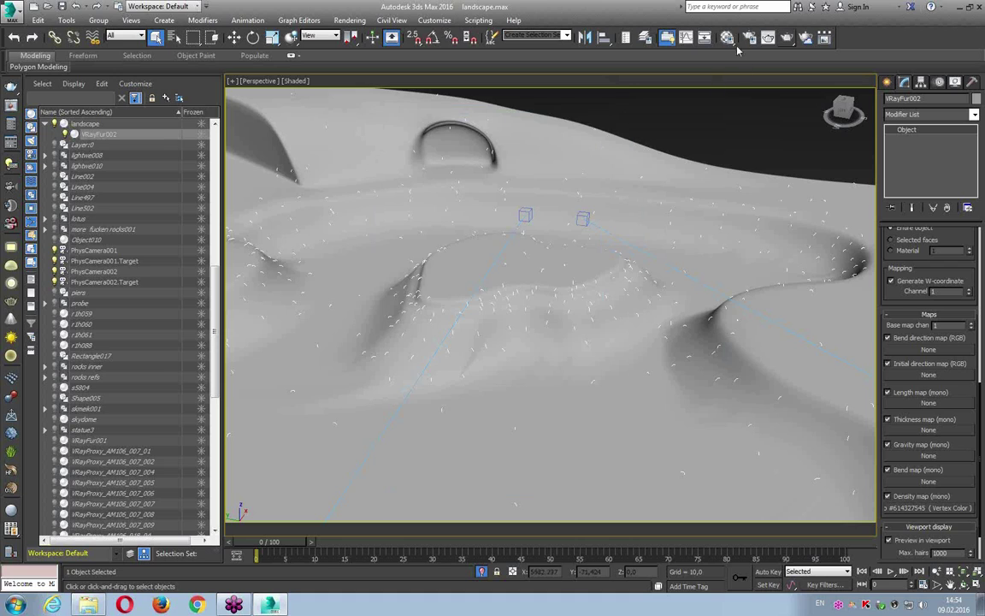
# - Instance the density Vertex Color map into a Material Editor sample slot
pyautogui.press('m')
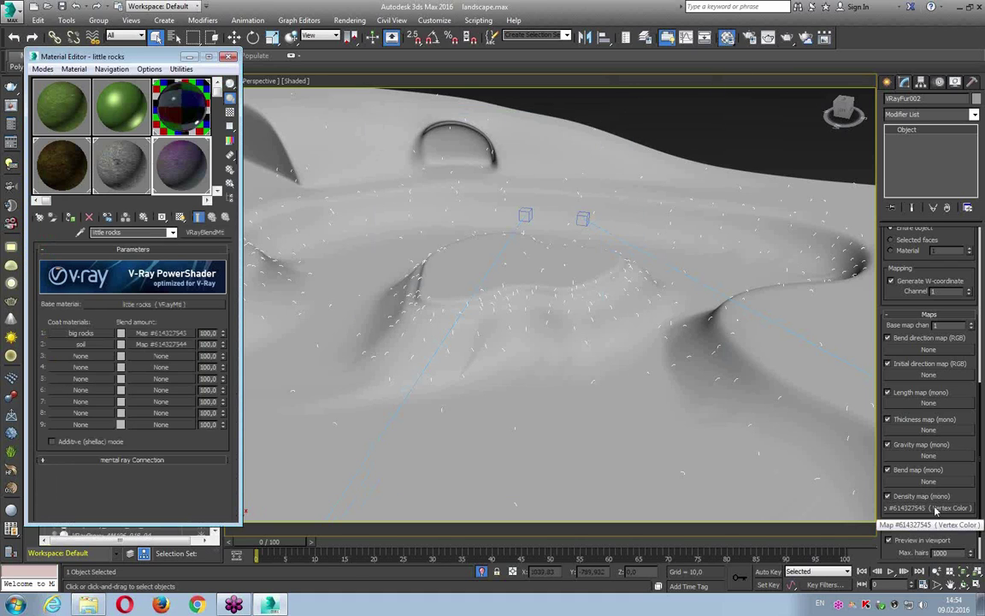
pyautogui.moveTo(129, 56); pyautogui.dragTo(272, 70)
pyautogui.click(360, 206)
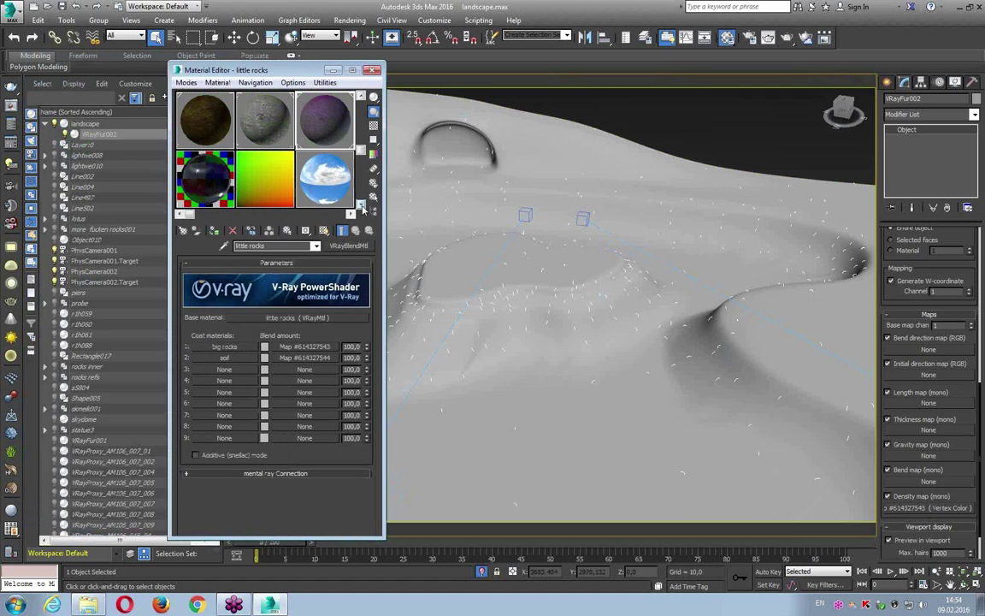
pyautogui.moveTo(924, 497); pyautogui.dragTo(194, 177)
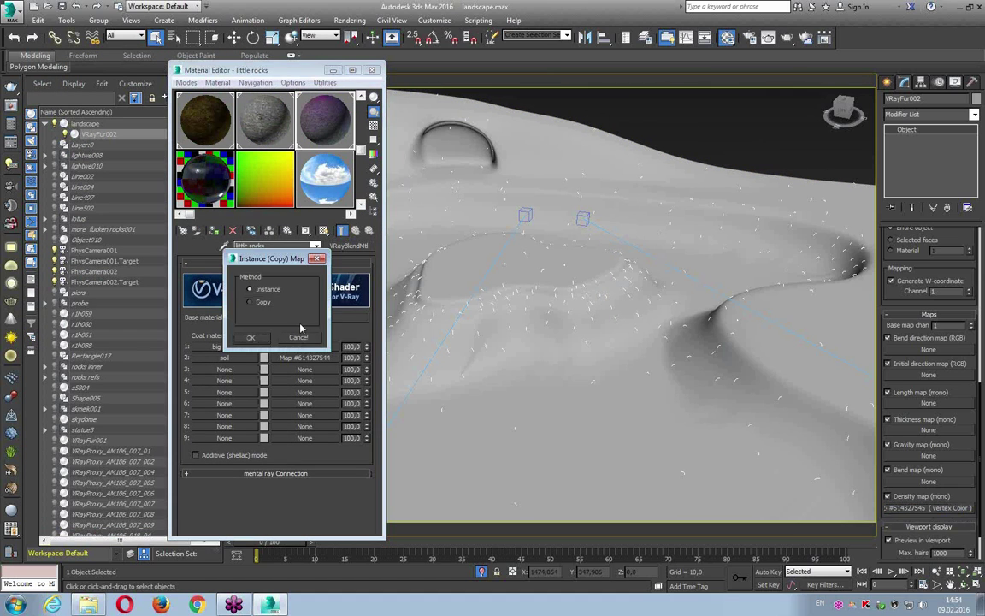
pyautogui.press('Return')
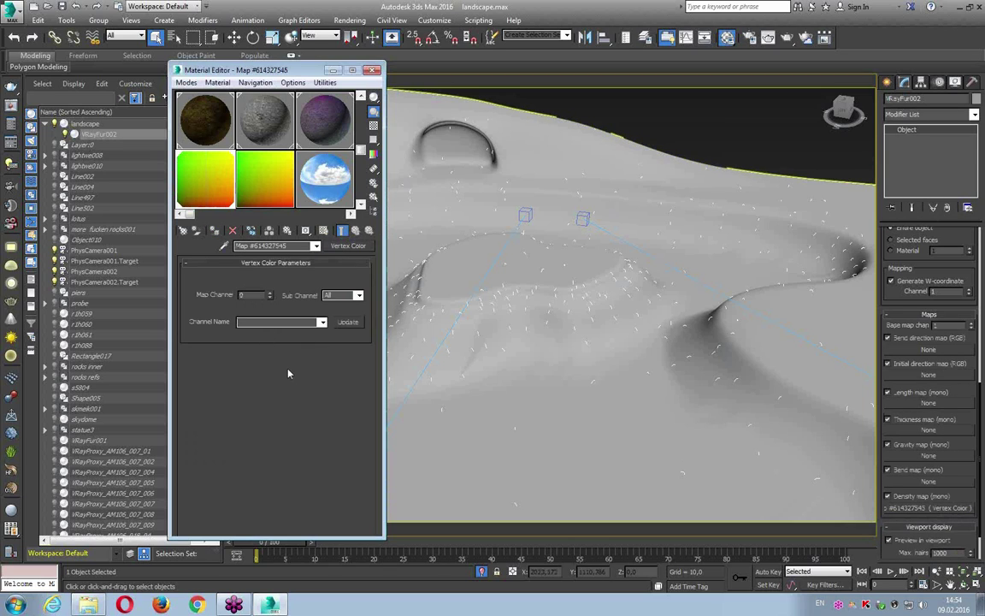
# - Set the Vertex Color map's Map Channel to 4 and close the Material Editor
pyautogui.doubleClick(260, 297)
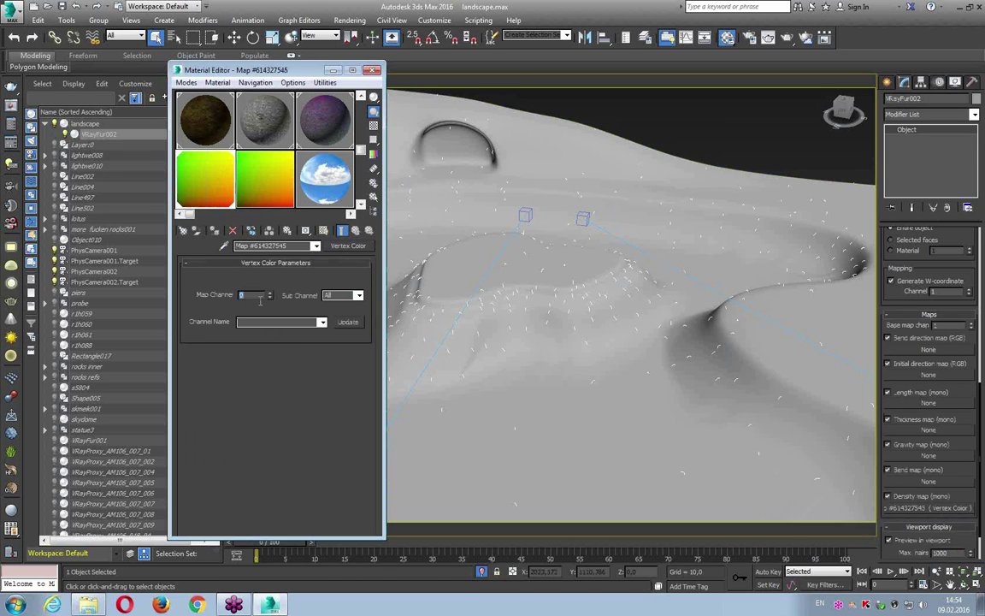
pyautogui.write('4')
pyautogui.press('Return')
pyautogui.click(372, 70)
pyautogui.moveTo(402, 282)
pyautogui.keyDown('alt'); pyautogui.mouseDown(button='middle')
pyautogui.moveTo(604, 268)
pyautogui.moveTo(644, 253)
pyautogui.moveTo(613, 248)
pyautogui.mouseUp(button='middle'); pyautogui.keyUp('alt')
# - Set the fur's Max. hairs viewport preview count to 10000
pyautogui.scroll(-2, 612, 248)
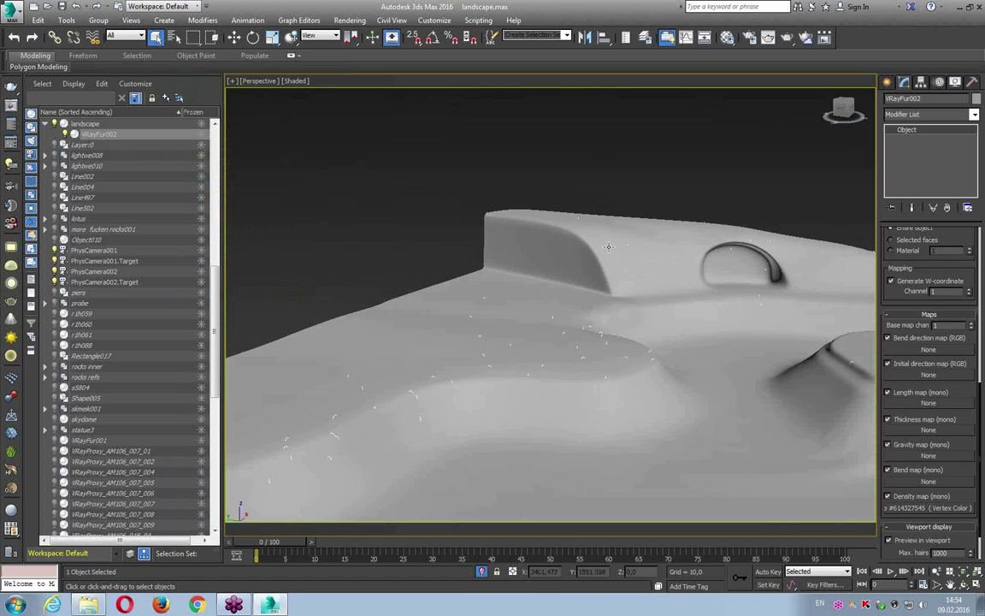
pyautogui.scroll(-2, 612, 248)
pyautogui.scroll(2, 609, 248)
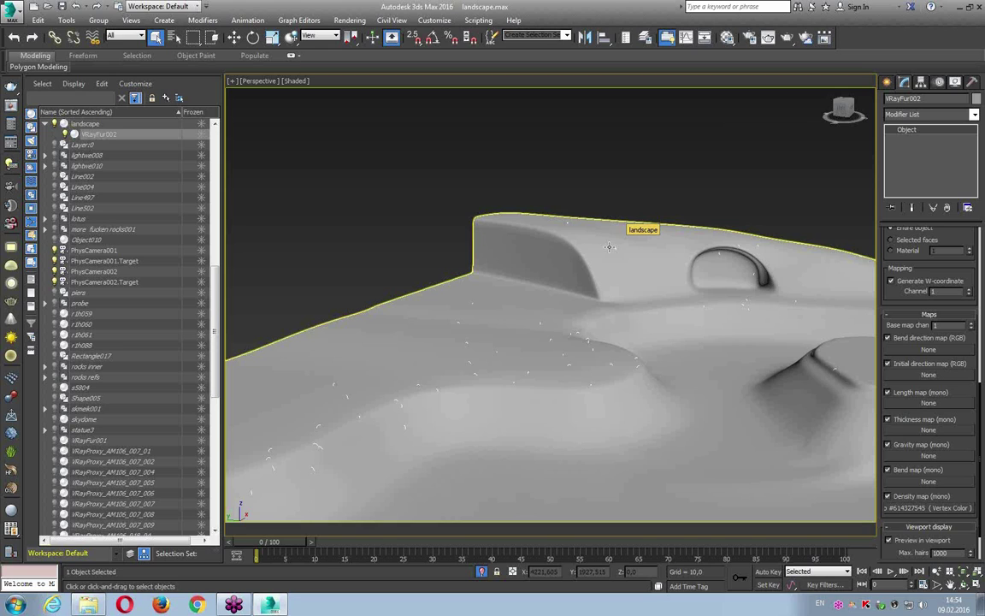
pyautogui.scroll(1, 609, 247)
pyautogui.scroll(2, 603, 247)
pyautogui.scroll(2, 595, 246)
pyautogui.scroll(-2, 584, 246)
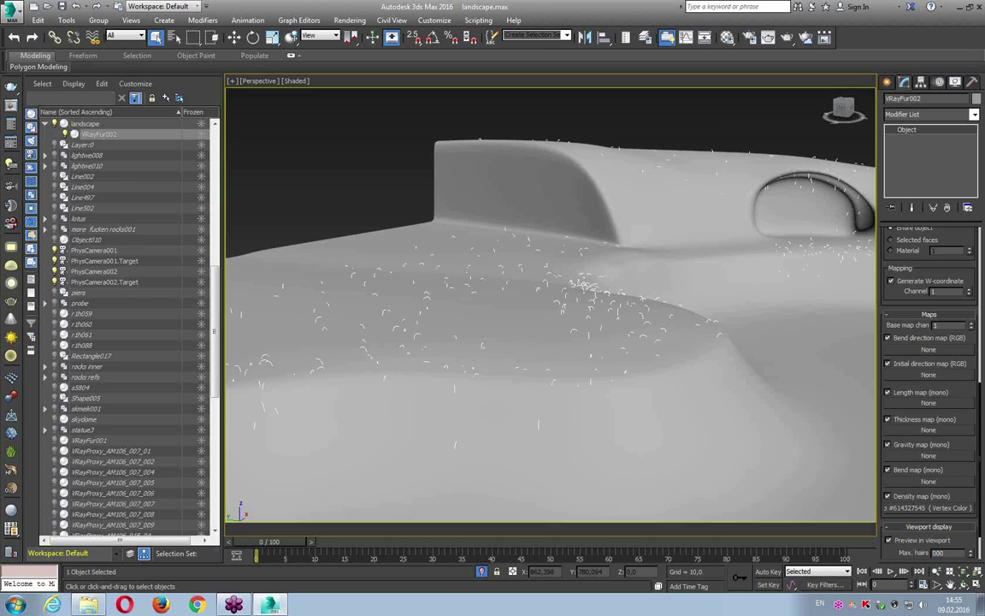
pyautogui.write('10')
pyautogui.press('Return')
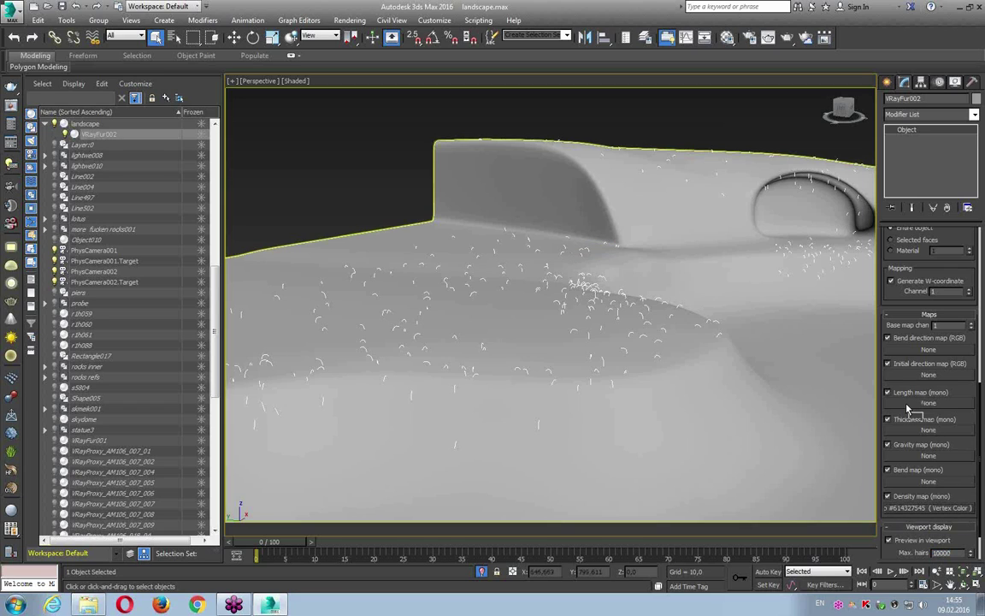
# - Instance the same Vertex Color map into the fur's Length map slot
pyautogui.click(467, 332)
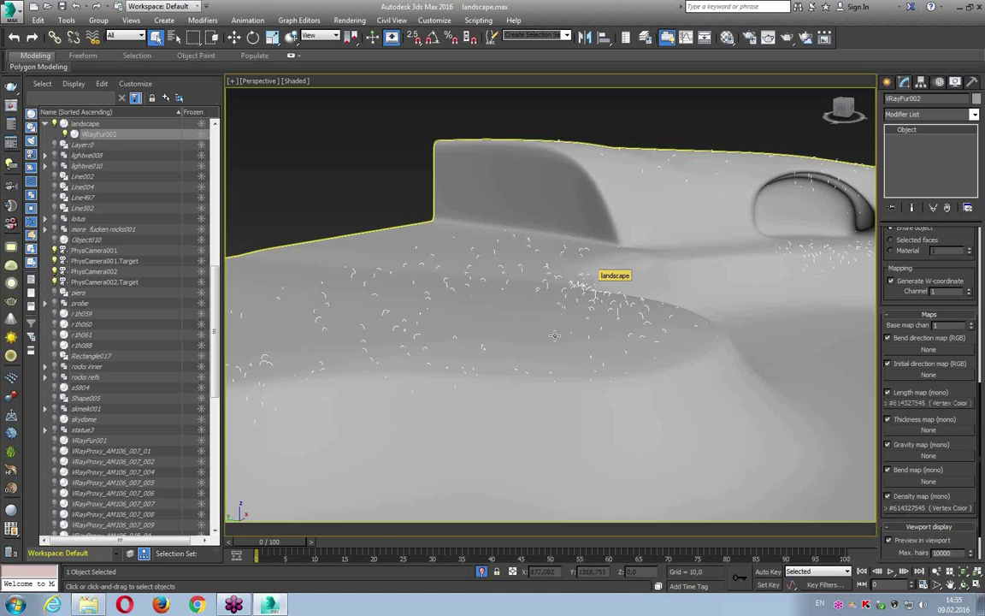
pyautogui.scroll(2, 599, 291)
pyautogui.scroll(2, 616, 299)
pyautogui.scroll(2, 645, 309)
pyautogui.moveTo(645, 309); pyautogui.dragTo(632, 310, button='middle')
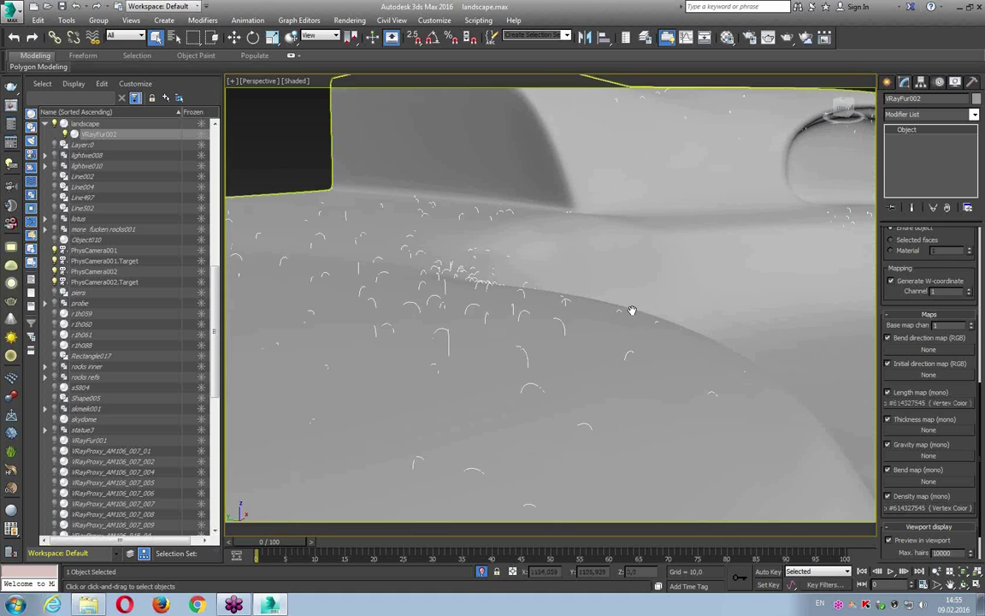
# - Set the grass hair Length to 20 and Thickness to 0.8
pyautogui.scroll(4, 952, 504)
pyautogui.scroll(4, 952, 505)
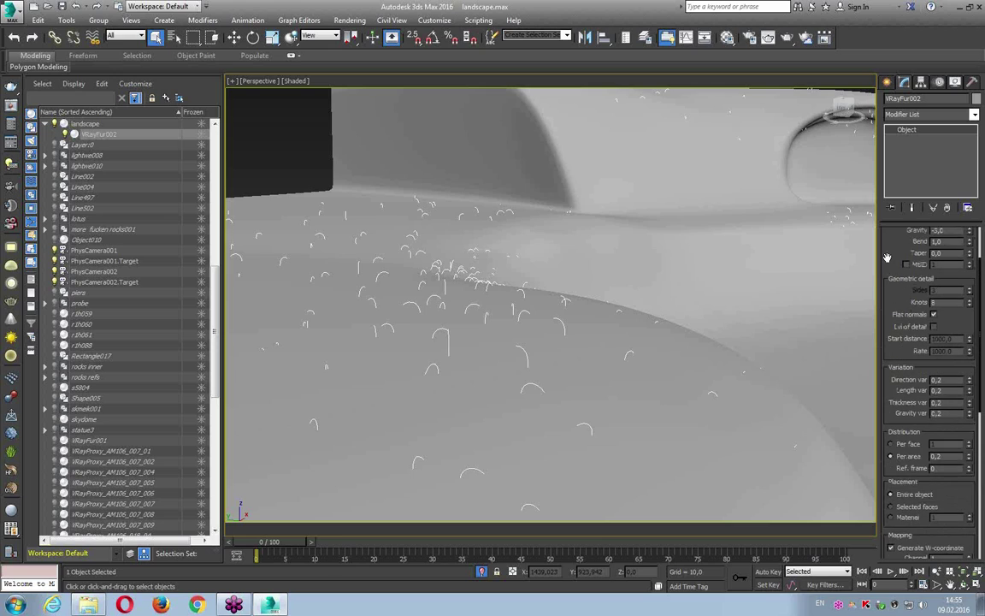
pyautogui.scroll(3, 941, 359)
pyautogui.doubleClick(949, 275)
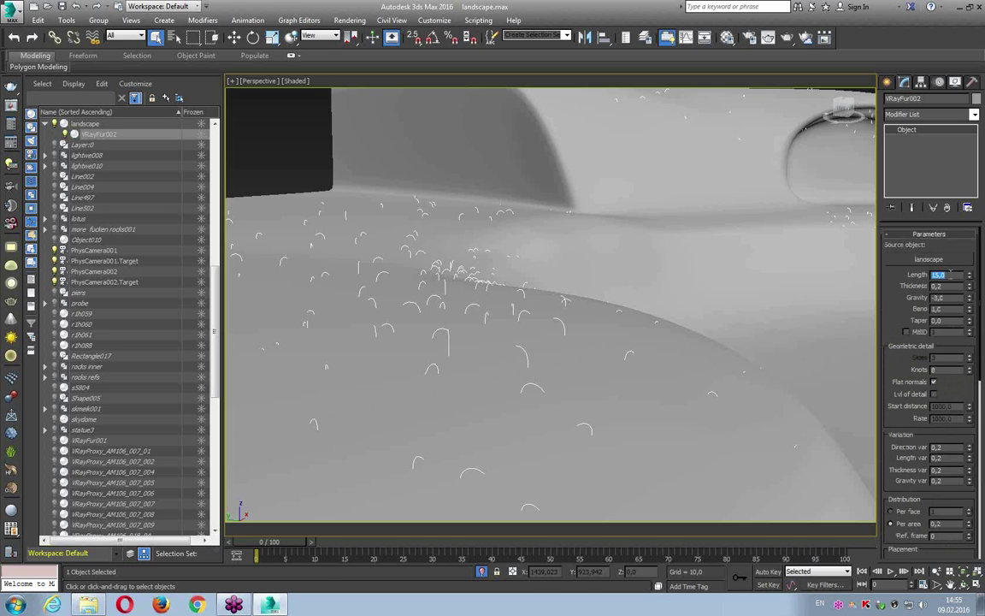
pyautogui.write('20')
pyautogui.press('Return')
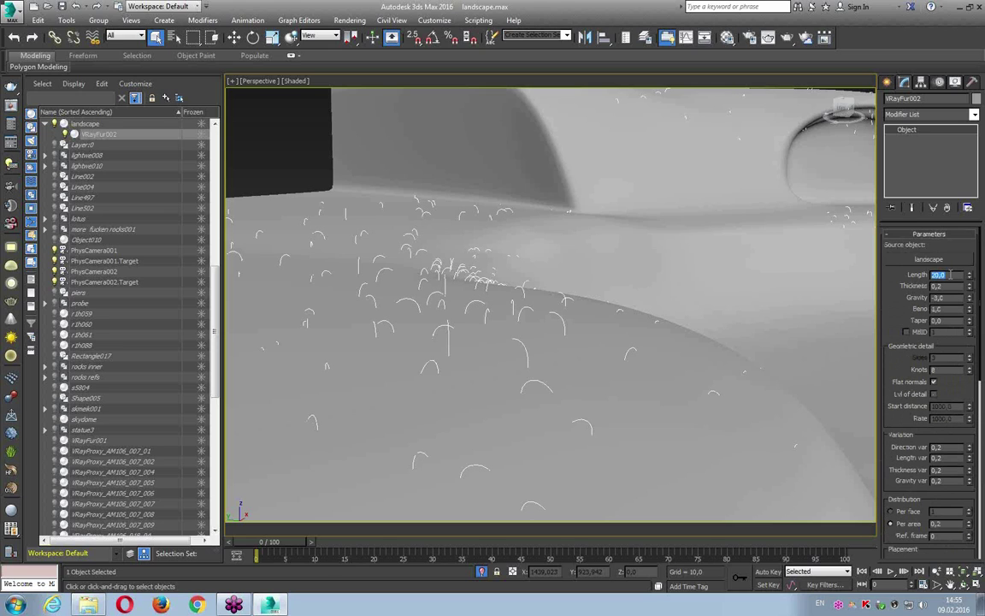
pyautogui.click(938, 286)
pyautogui.press('Return')
# - Set Gravity to -0.5 and Taper to 1.0
pyautogui.press('Tab')
pyautogui.write('-0,5')
pyautogui.press('Return')
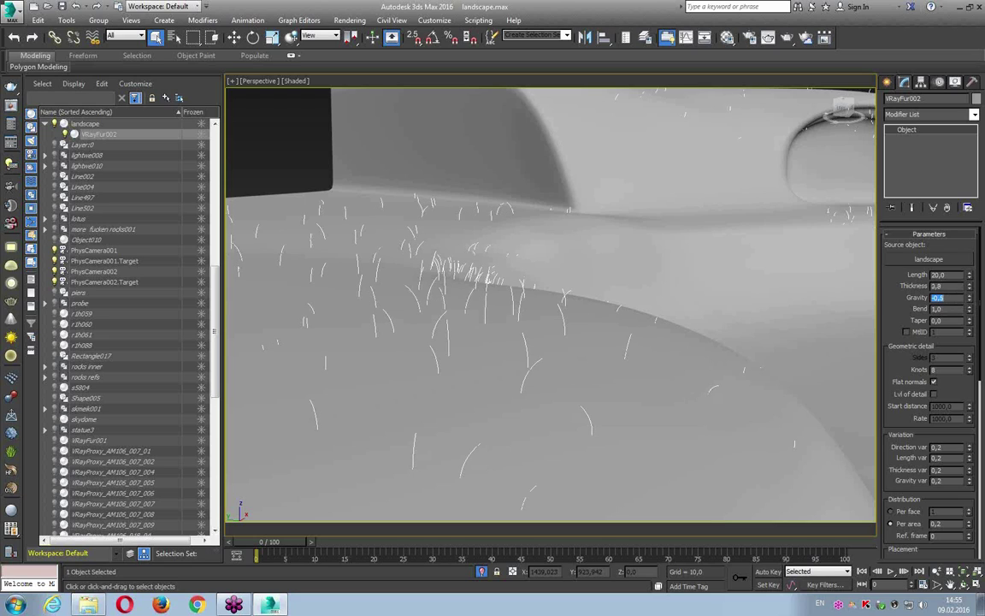
pyautogui.press('Tab')
pyautogui.press('Tab')
pyautogui.write('1')
pyautogui.press('Return')
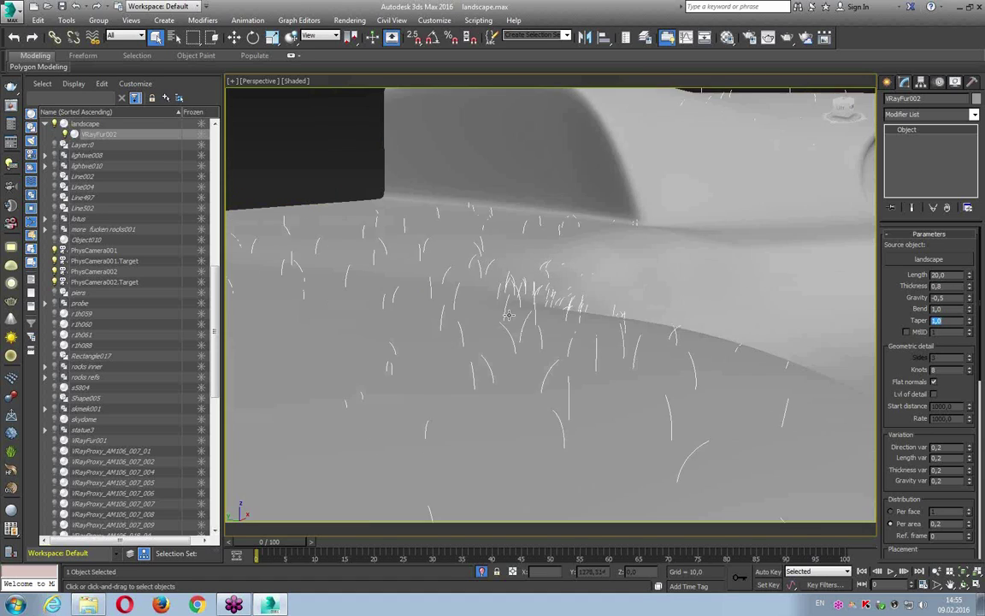
# - Orbit around the furred terrain and test Gravity with its spinner, leaving it near -0.8
pyautogui.keyDown('alt'); pyautogui.moveTo(399, 285); pyautogui.dragTo(777, 377, button='middle'); pyautogui.keyUp('alt')
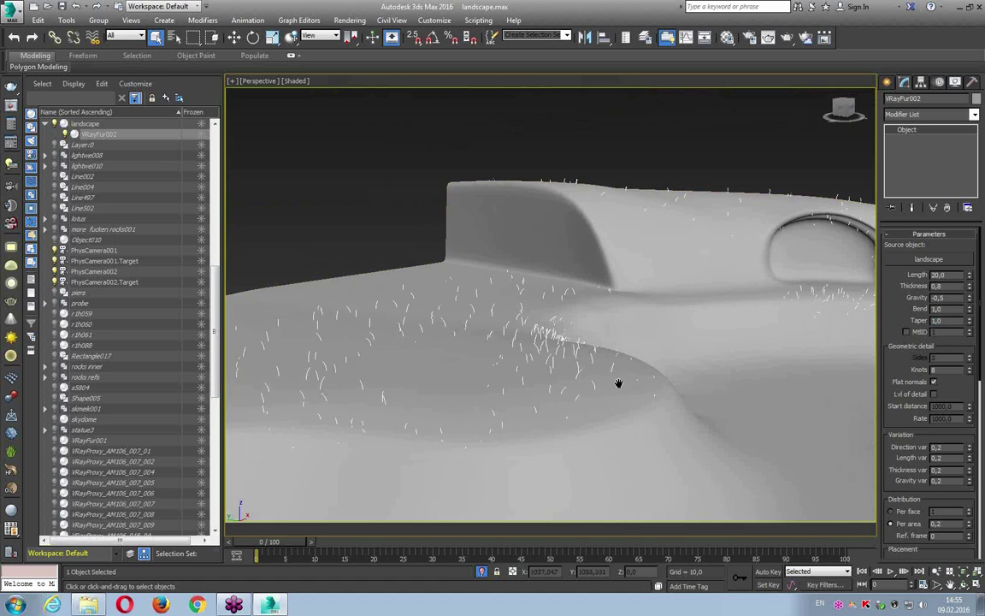
pyautogui.keyDown('alt'); pyautogui.moveTo(618, 383); pyautogui.dragTo(605, 318, button='middle'); pyautogui.keyUp('alt')
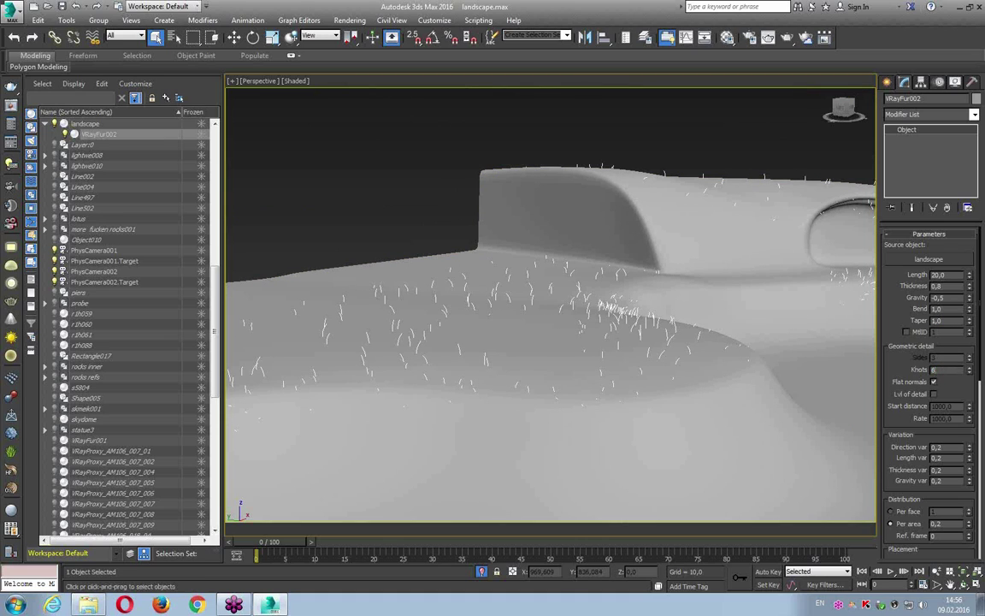
pyautogui.scroll(2, 533, 265)
pyautogui.scroll(3, 590, 286)
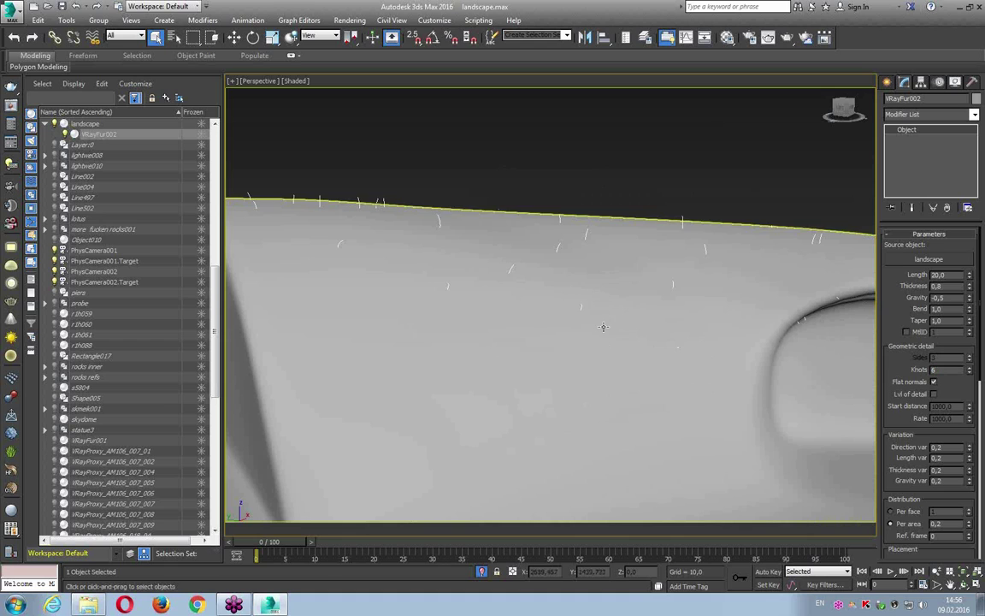
pyautogui.moveTo(851, 267)
pyautogui.mouseDown(button='middle')
pyautogui.moveTo(687, 312)
pyautogui.moveTo(587, 253)
pyautogui.moveTo(578, 237)
pyautogui.moveTo(592, 251)
pyautogui.moveTo(308, 448)
pyautogui.mouseUp(button='middle')
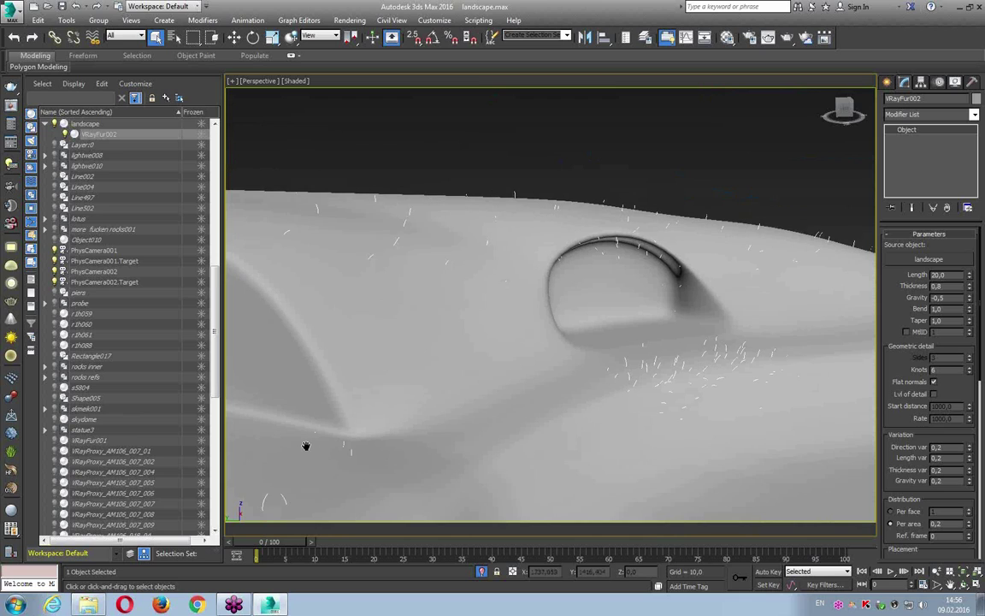
pyautogui.scroll(3, 425, 270)
pyautogui.scroll(2, 425, 269)
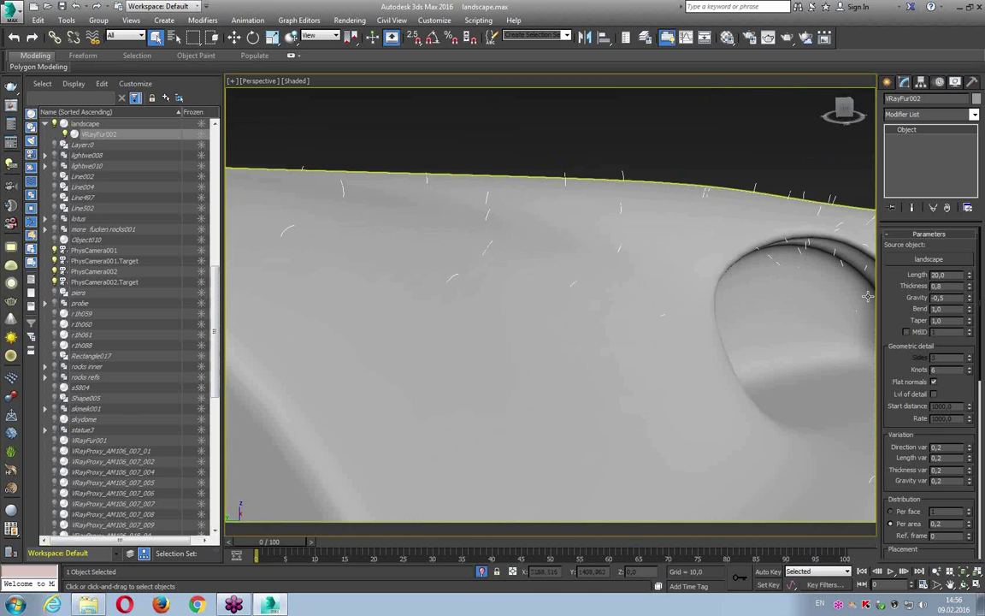
pyautogui.moveTo(970, 298); pyautogui.dragTo(970, 274)
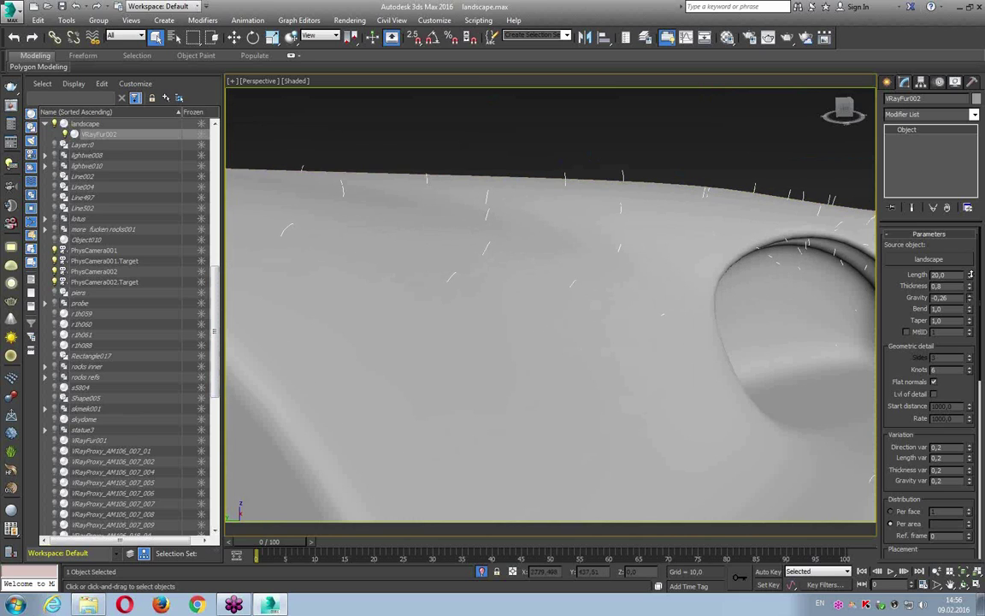
pyautogui.moveTo(970, 297)
pyautogui.mouseDown()
pyautogui.moveTo(970, 333)
pyautogui.moveTo(951, 91)
pyautogui.mouseUp()
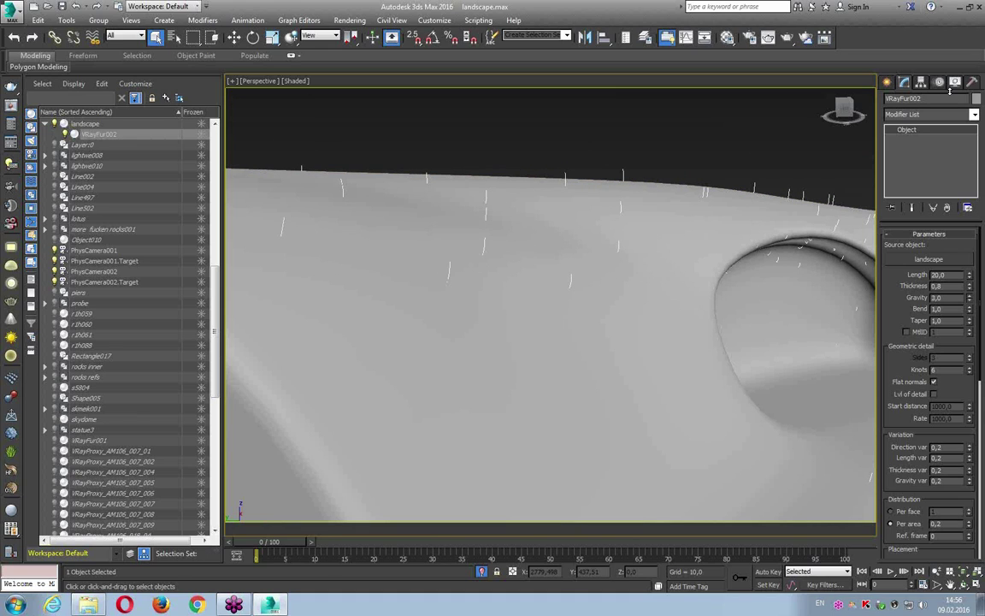
pyautogui.moveTo(951, 90); pyautogui.dragTo(950, 295)
pyautogui.scroll(-3, 612, 358)
pyautogui.moveTo(612, 357)
pyautogui.keyDown('alt'); pyautogui.mouseDown(button='middle')
pyautogui.moveTo(589, 352)
pyautogui.moveTo(396, 193)
pyautogui.moveTo(360, 187)
pyautogui.mouseUp(button='middle'); pyautogui.keyUp('alt')
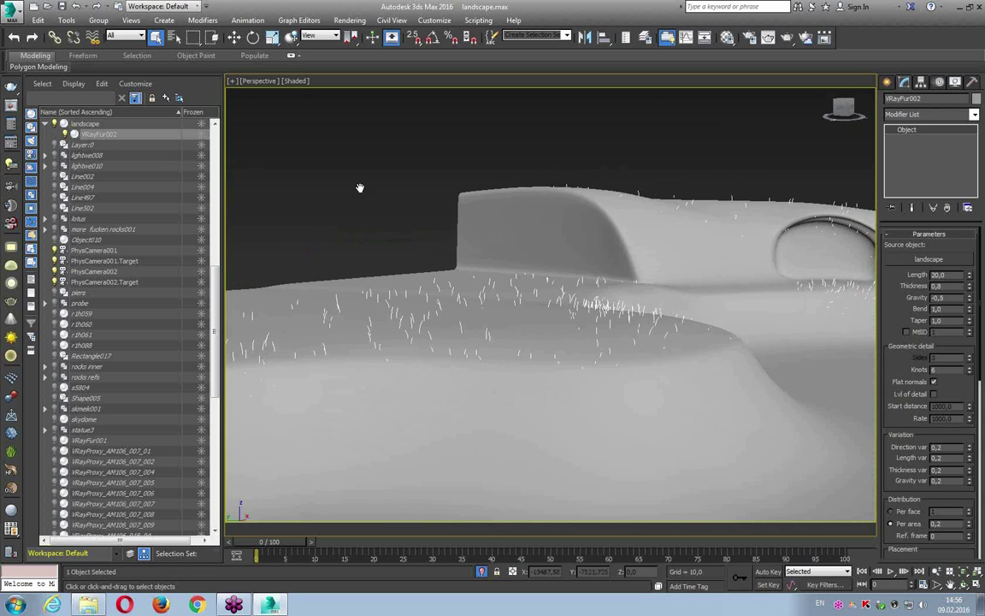
# - Look through PhysCamera001 and select the grass colored material in the Material Editor
pyautogui.press('c')
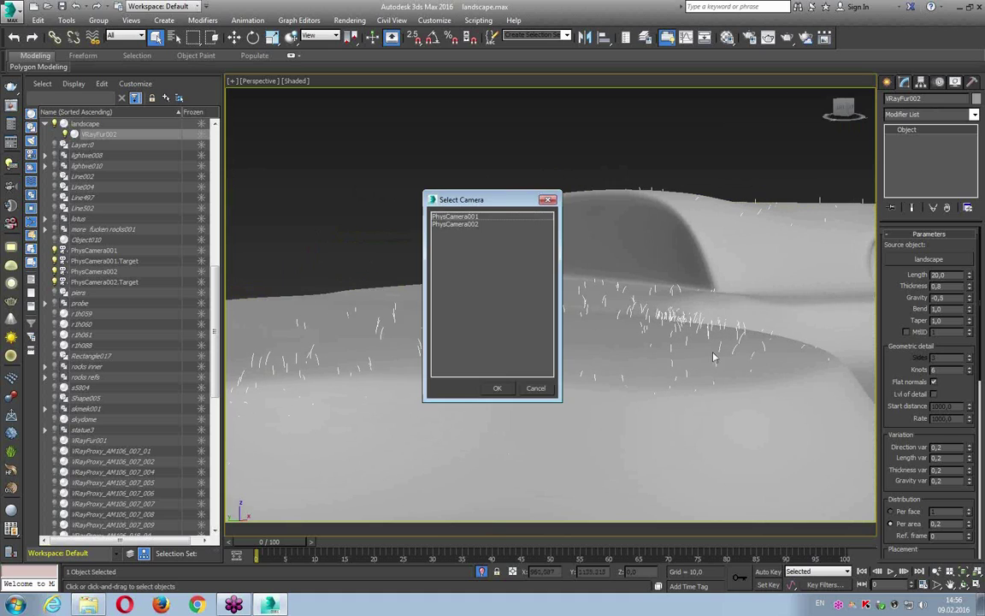
pyautogui.doubleClick(455, 216)
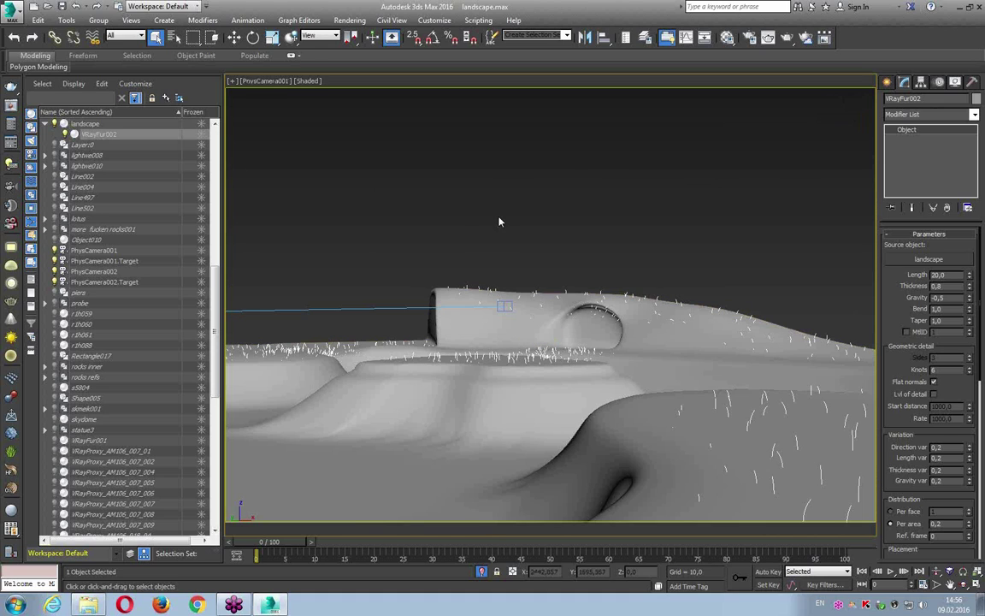
pyautogui.press('m')
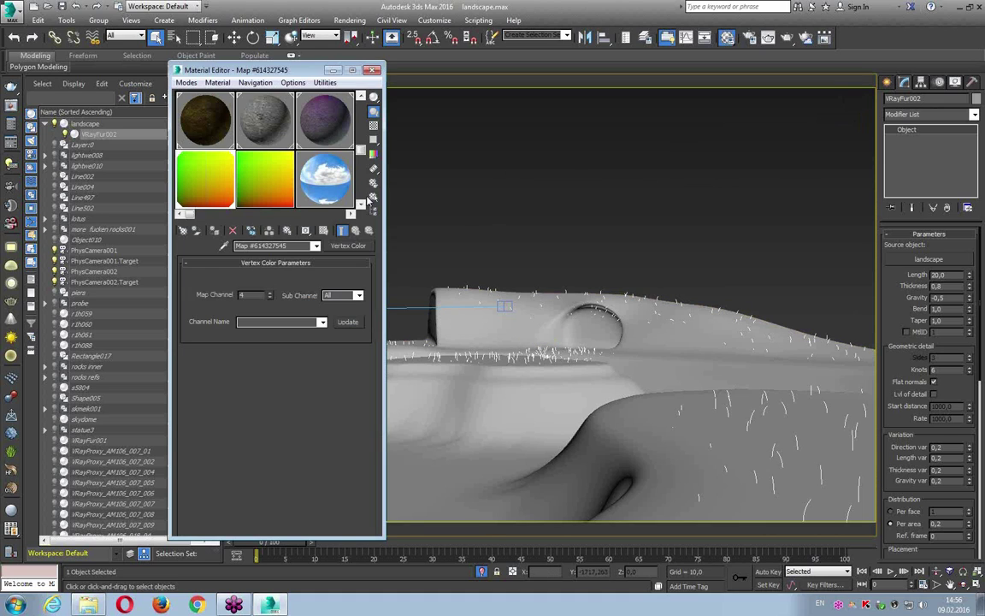
pyautogui.scroll(2, 265, 150)
pyautogui.click(242, 111)
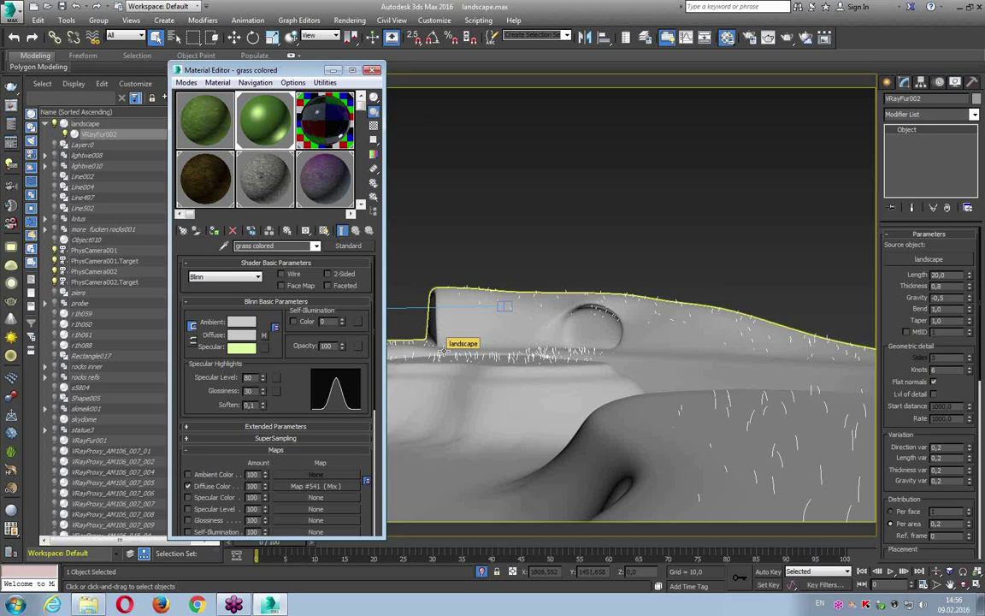
# - Open the diffuse Mix map and preview its grass texture bitmap
pyautogui.click(325, 487)
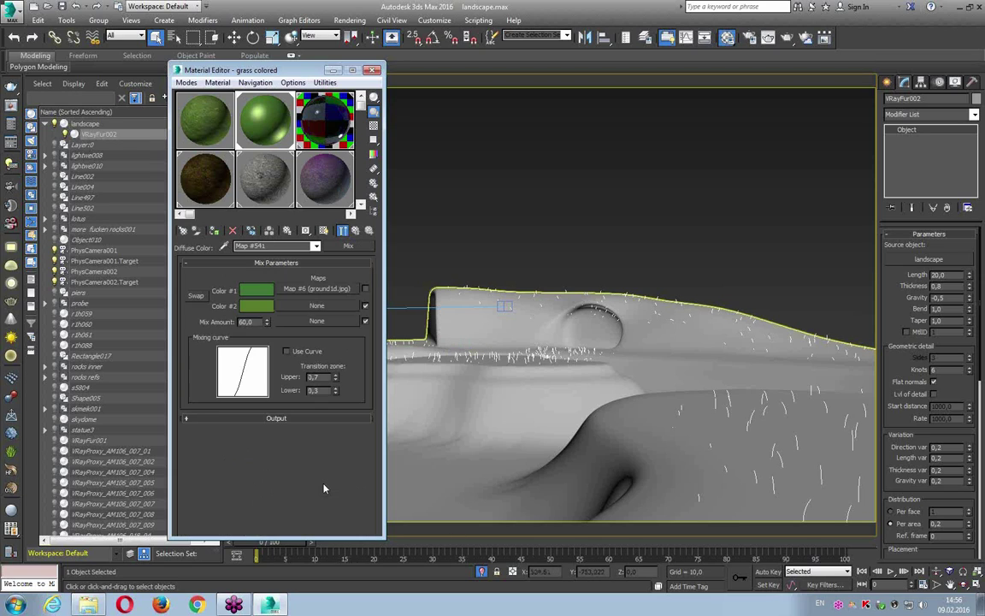
pyautogui.click(317, 288)
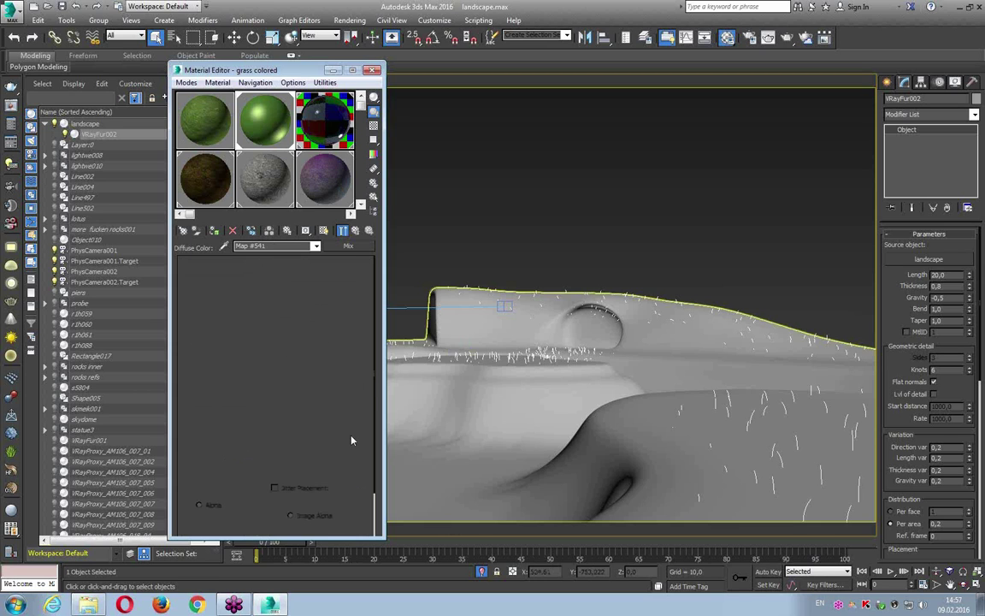
pyautogui.click(325, 346)
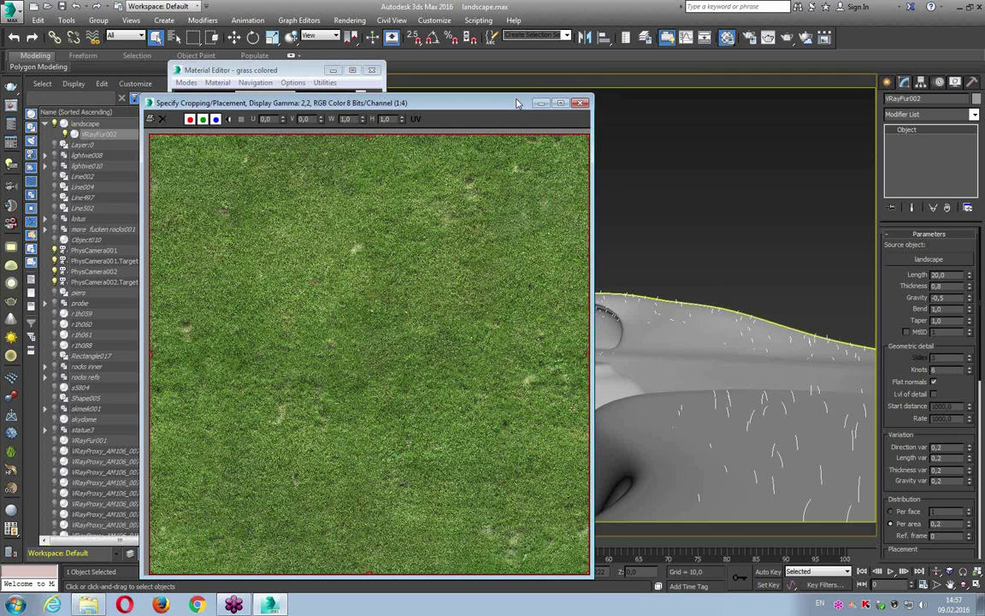
pyautogui.click(581, 102)
pyautogui.click(342, 230)
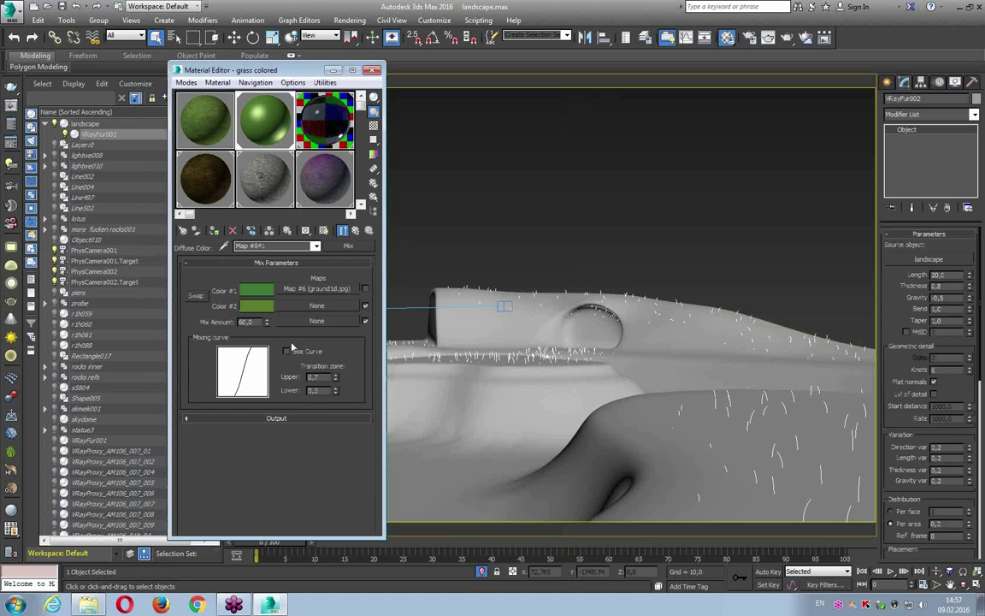
# - Apply a Noise map to the Mix map's Color #2 slot
pyautogui.rightClick(256, 305)
pyautogui.click(275, 313)
pyautogui.click(310, 307)
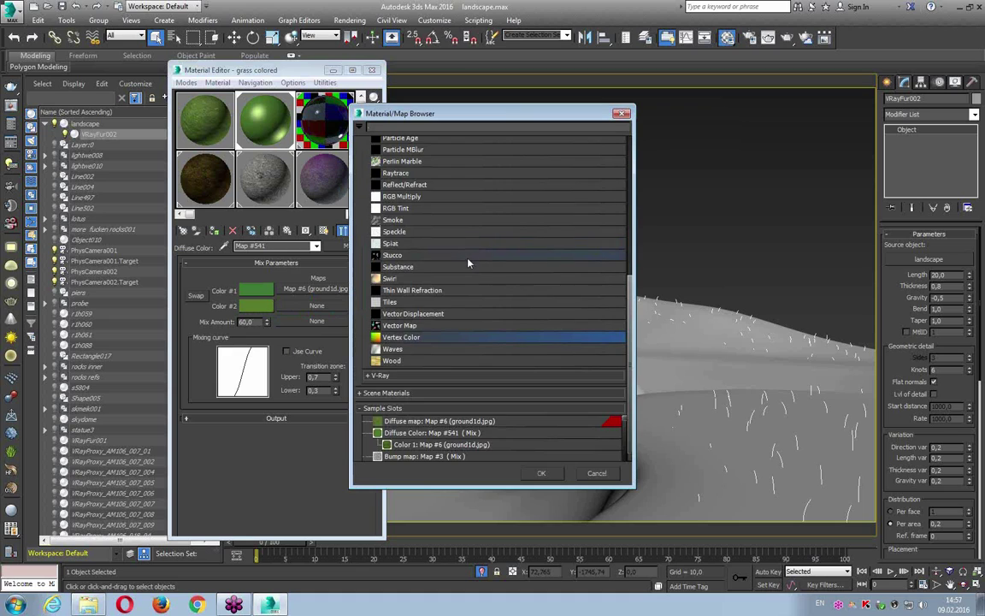
pyautogui.scroll(-5, 468, 263)
pyautogui.scroll(2, 468, 263)
pyautogui.scroll(1, 468, 263)
pyautogui.scroll(-1, 468, 263)
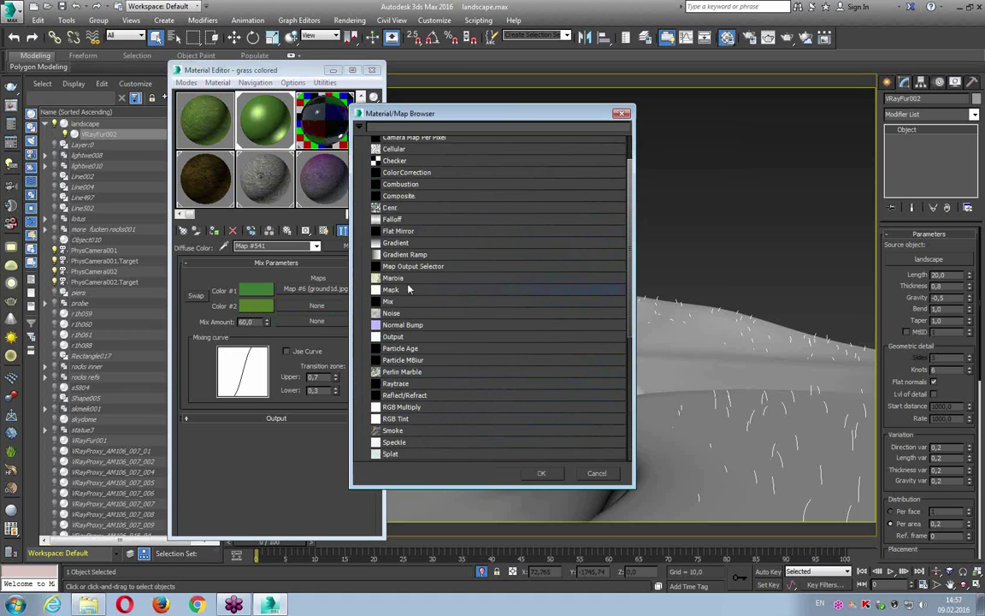
pyautogui.doubleClick(399, 315)
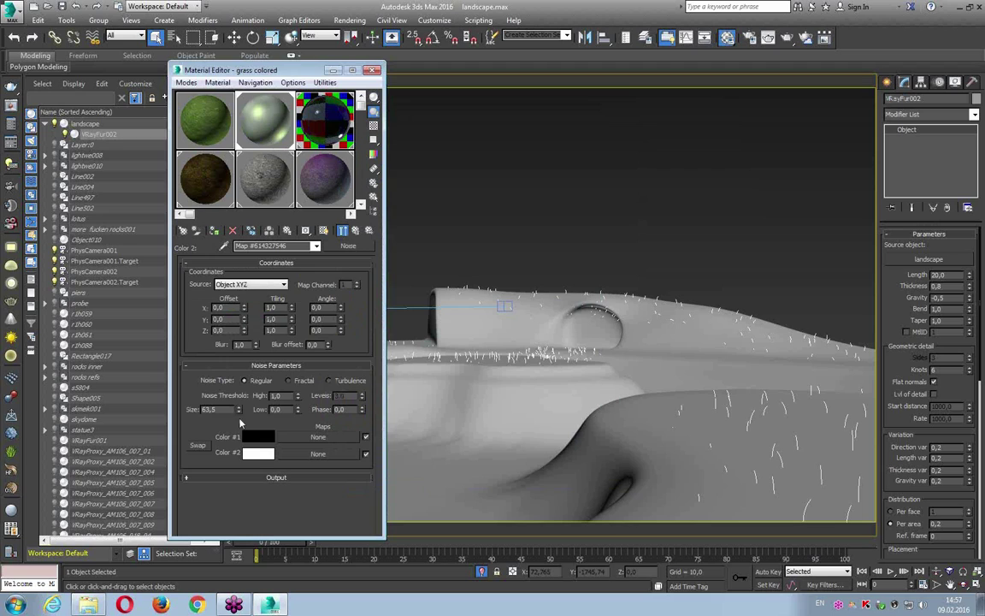
# - Copy the green into both noise colours, making colour 1 lighter and colour 2 darker
pyautogui.rightClick(251, 437)
pyautogui.click(282, 459)
pyautogui.moveTo(256, 437); pyautogui.dragTo(257, 452)
pyautogui.click(265, 306)
pyautogui.click(257, 437)
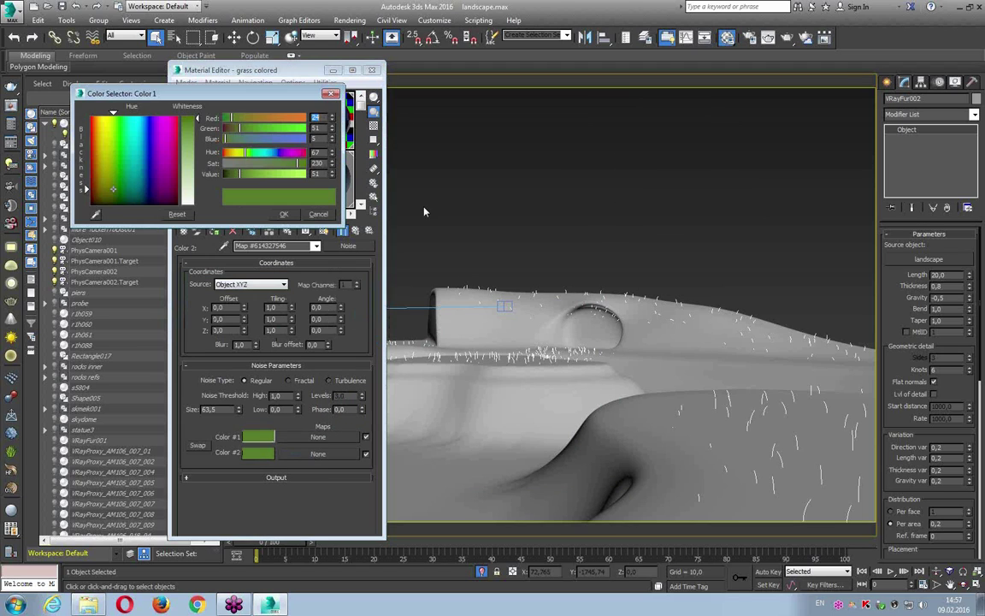
pyautogui.moveTo(240, 174); pyautogui.dragTo(251, 173)
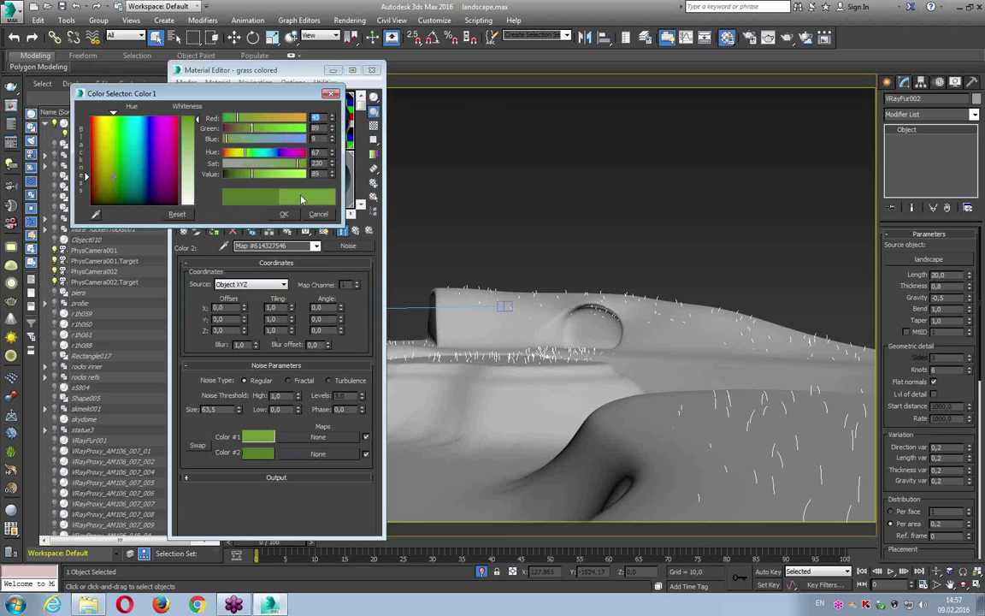
pyautogui.click(284, 214)
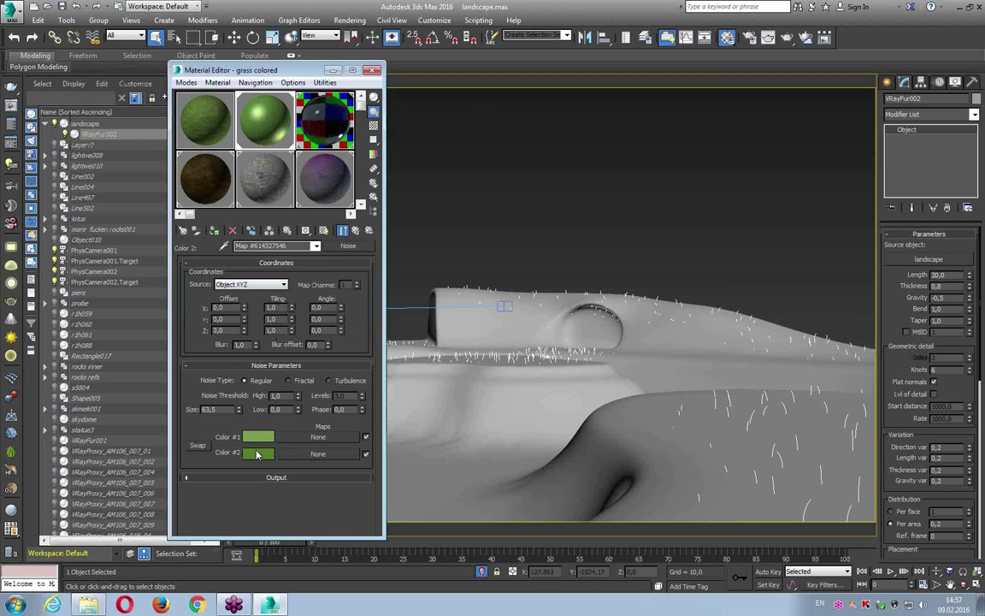
pyautogui.click(257, 453)
pyautogui.moveTo(240, 174); pyautogui.dragTo(228, 174)
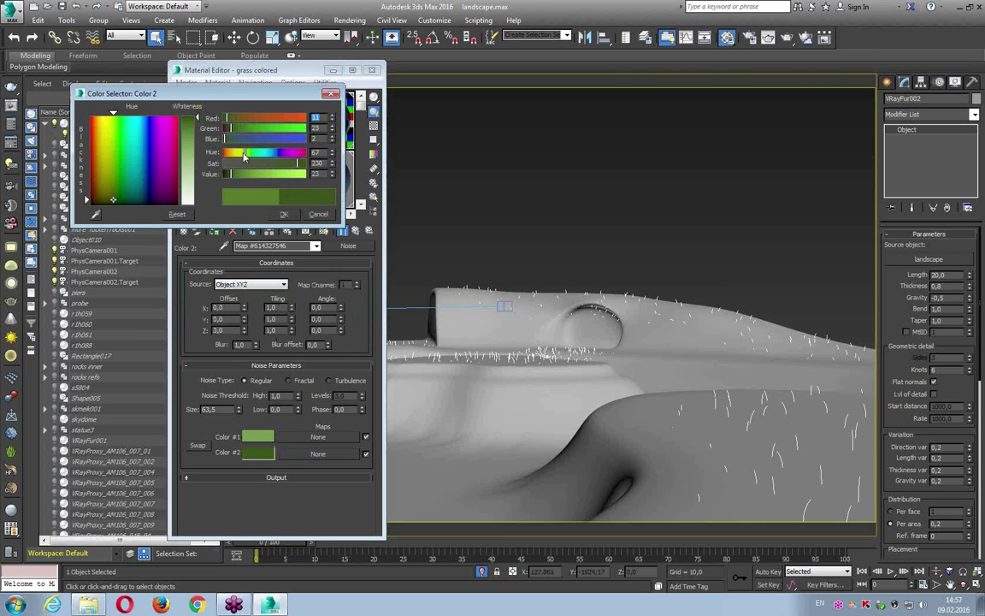
pyautogui.click(284, 214)
# - Set the noise Size to 100, return to the Mix map, and close the Material Editor
pyautogui.doubleClick(208, 409)
pyautogui.write('100')
pyautogui.press('Return')
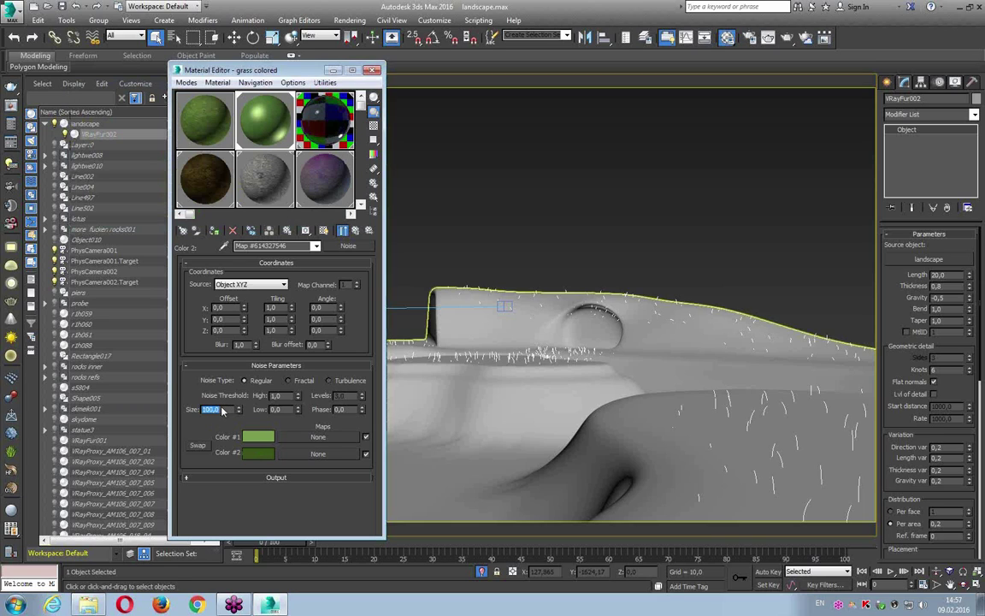
pyautogui.click(356, 230)
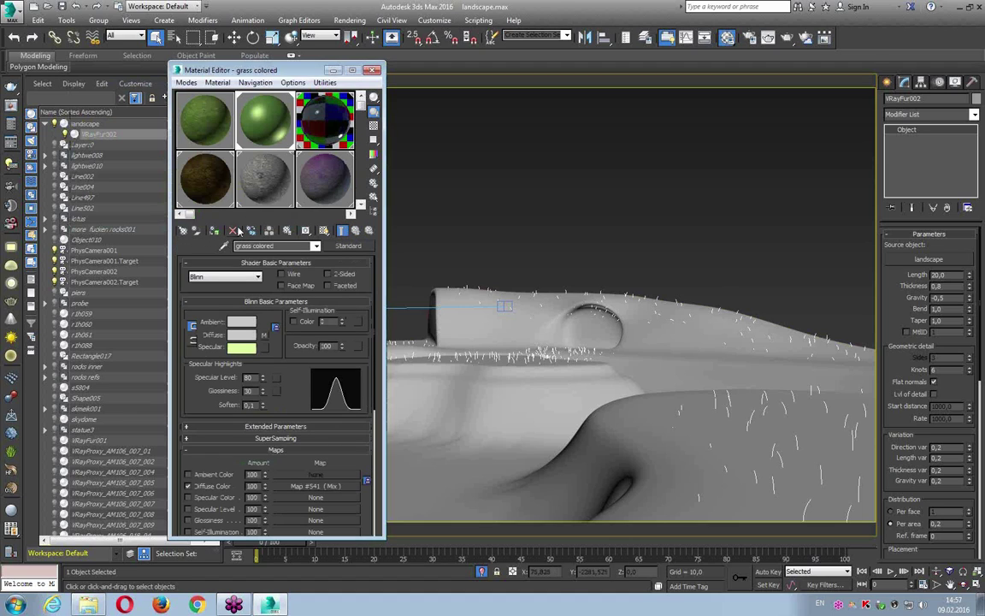
pyautogui.click(370, 69)
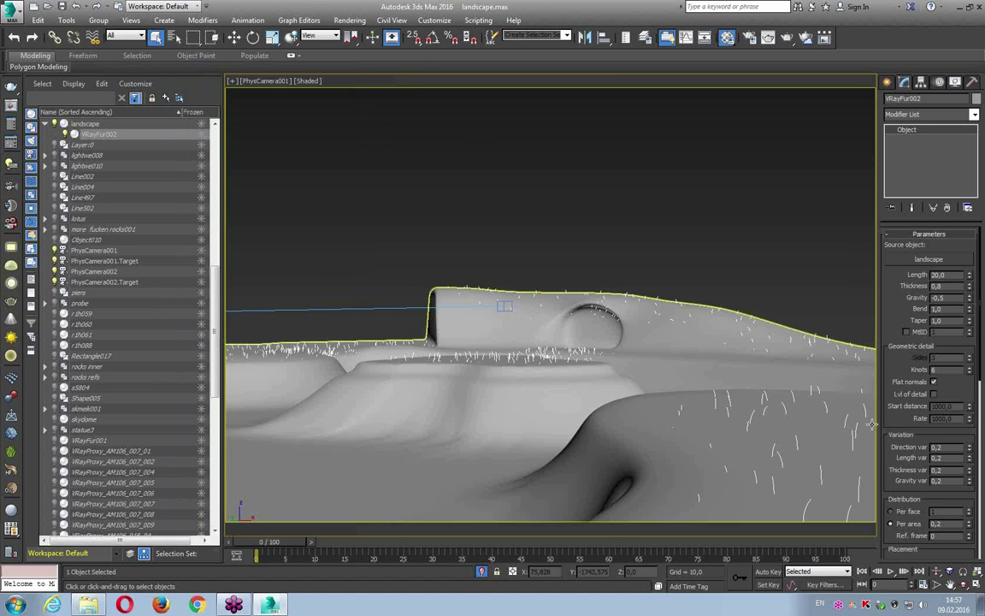
# - Set VRayFur direction and length variation to 0,4, gravity variation 0,6, and per-area density 0,01
pyautogui.scroll(-2, 902, 336)
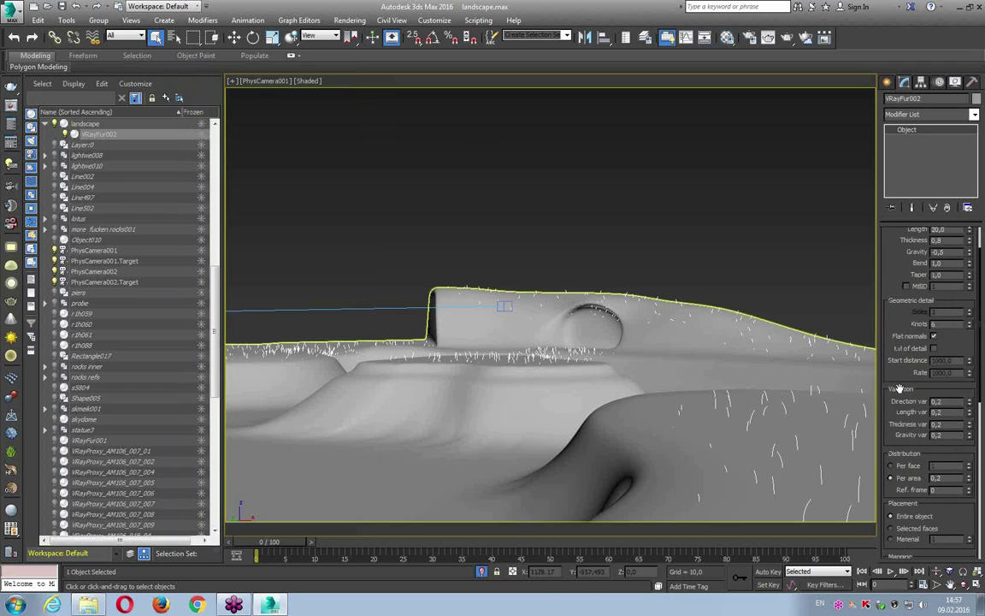
pyautogui.scroll(-3, 903, 335)
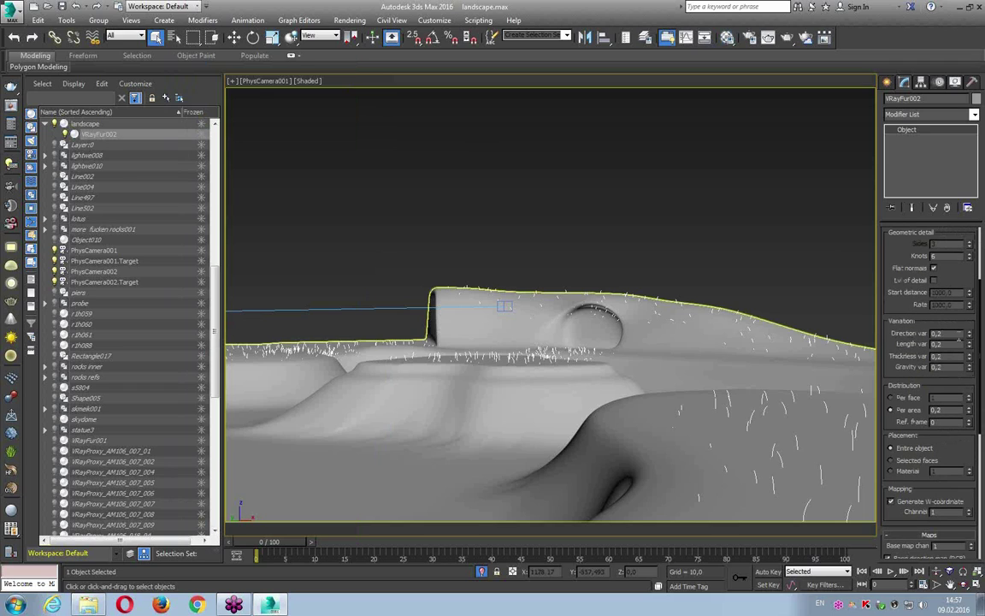
pyautogui.write('4')
pyautogui.press('Return')
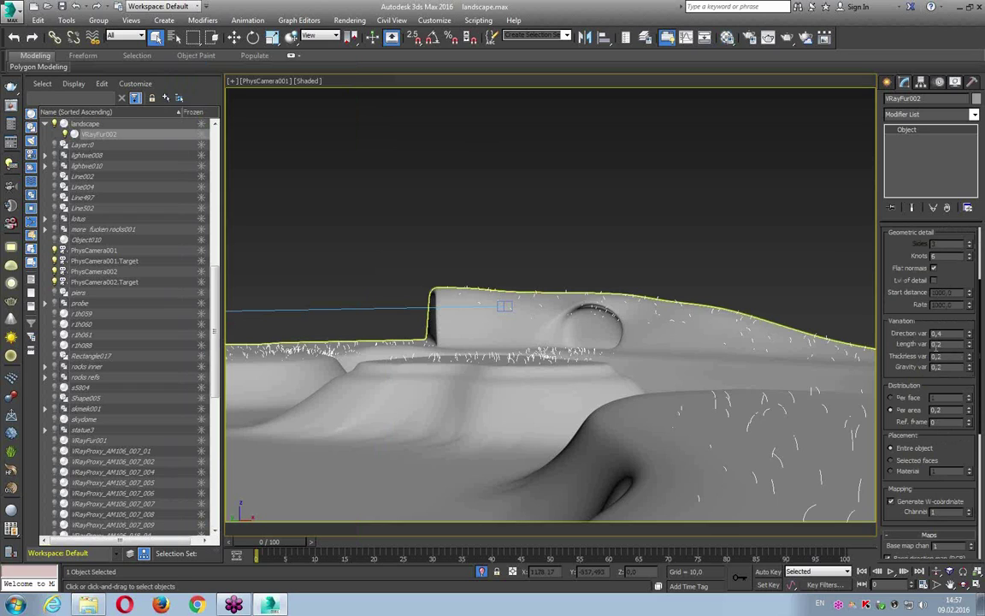
pyautogui.write('4')
pyautogui.press('Return')
pyautogui.moveTo(902, 373); pyautogui.dragTo(902, 370)
pyautogui.scroll(-3, 903, 370)
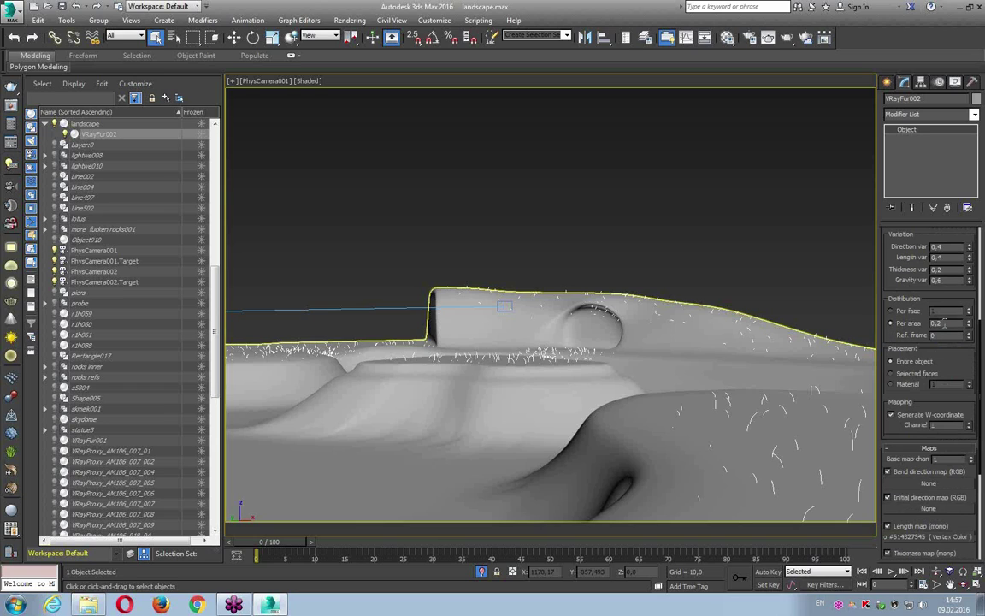
pyautogui.press('Tab')
pyautogui.write('0,01')
# - Save the scene as landscape1 and render it to check the grass
pyautogui.click(13, 21)
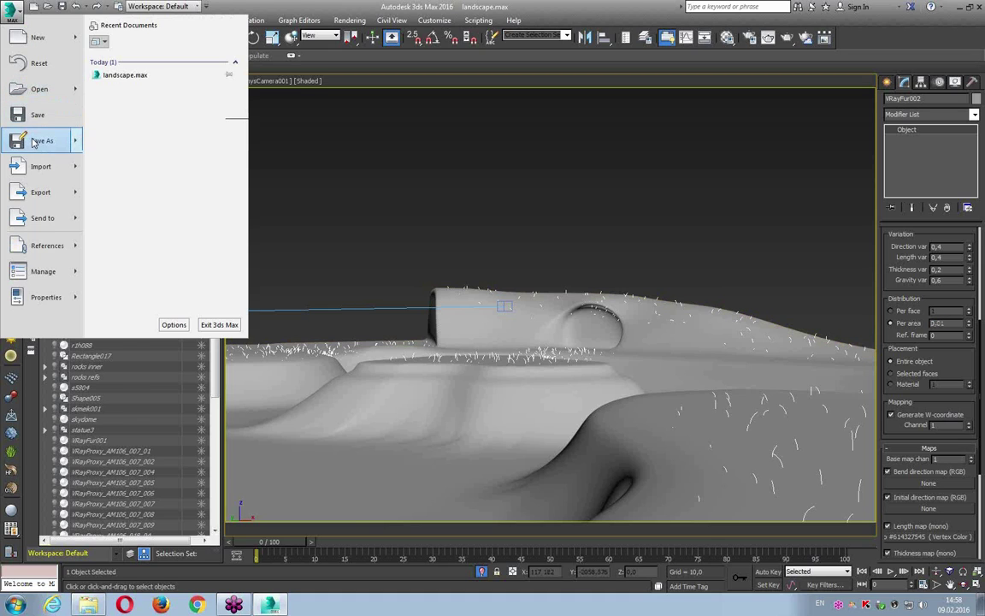
pyautogui.click(39, 140)
pyautogui.press('Return')
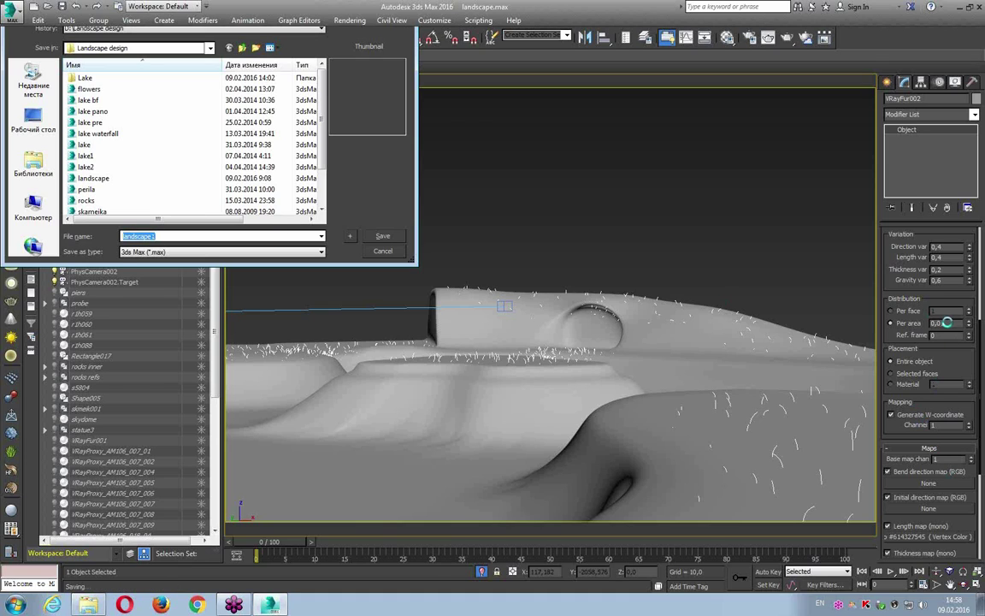
pyautogui.click(787, 39)
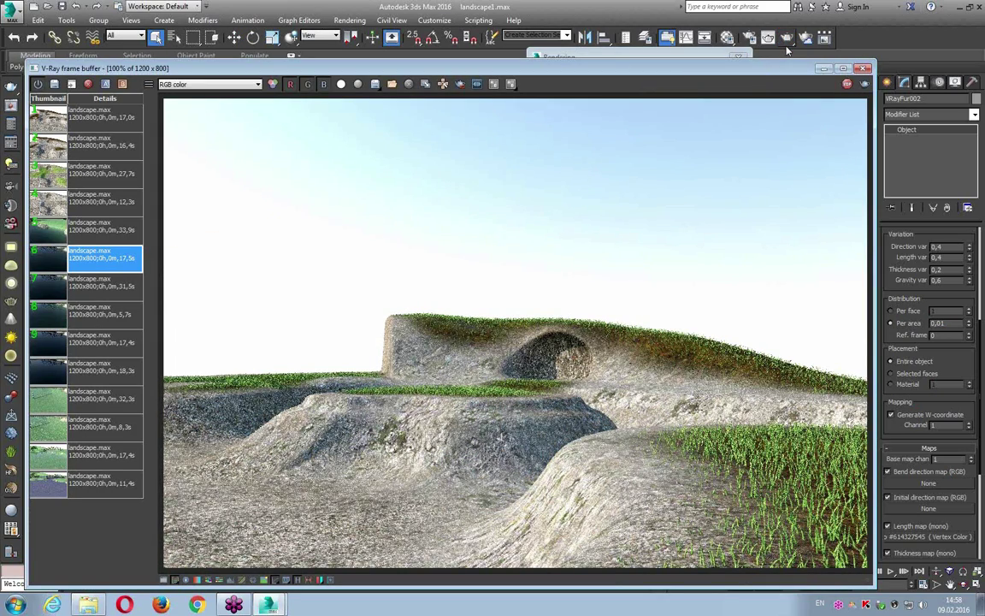
# - Set the previous render aside and thin the fur blades to a thickness of 0,5
pyautogui.click(911, 237)
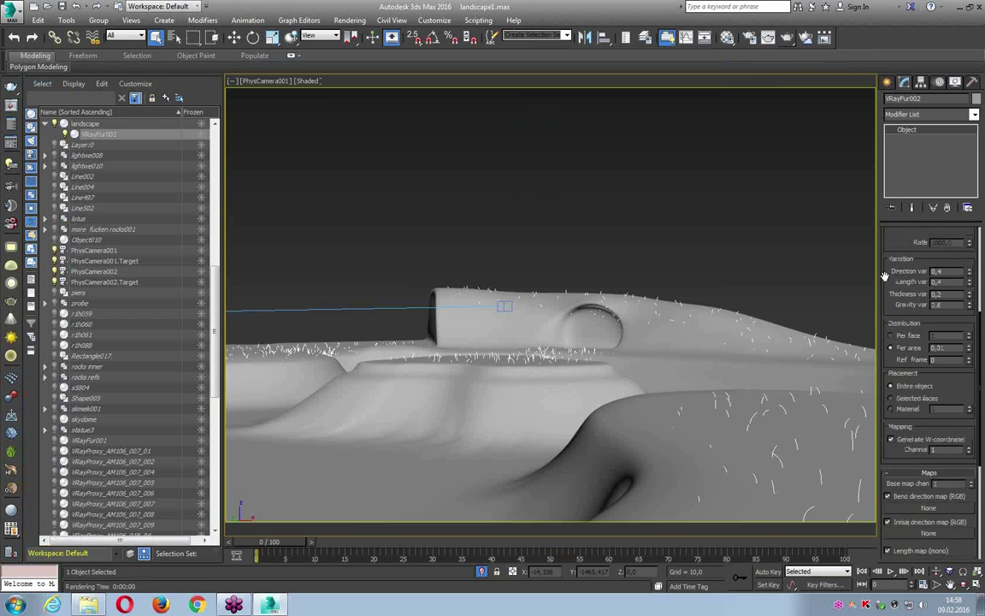
pyautogui.scroll(5, 890, 257)
pyautogui.doubleClick(938, 285)
pyautogui.write('0,5')
pyautogui.press('Return')
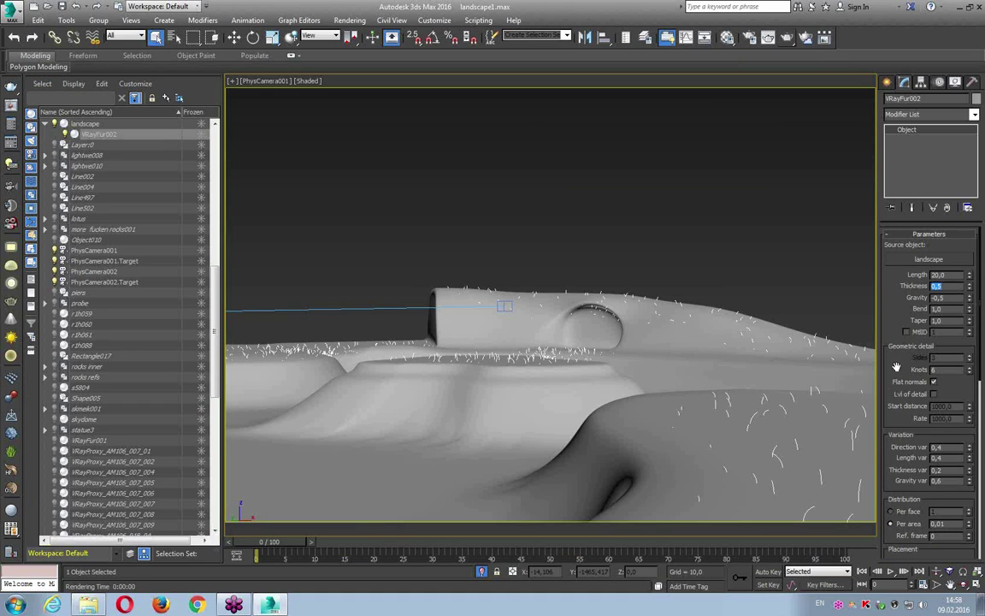
# - Raise per-area density to 0,04, render, inspect the denser grass and close the image
pyautogui.scroll(-5, 894, 367)
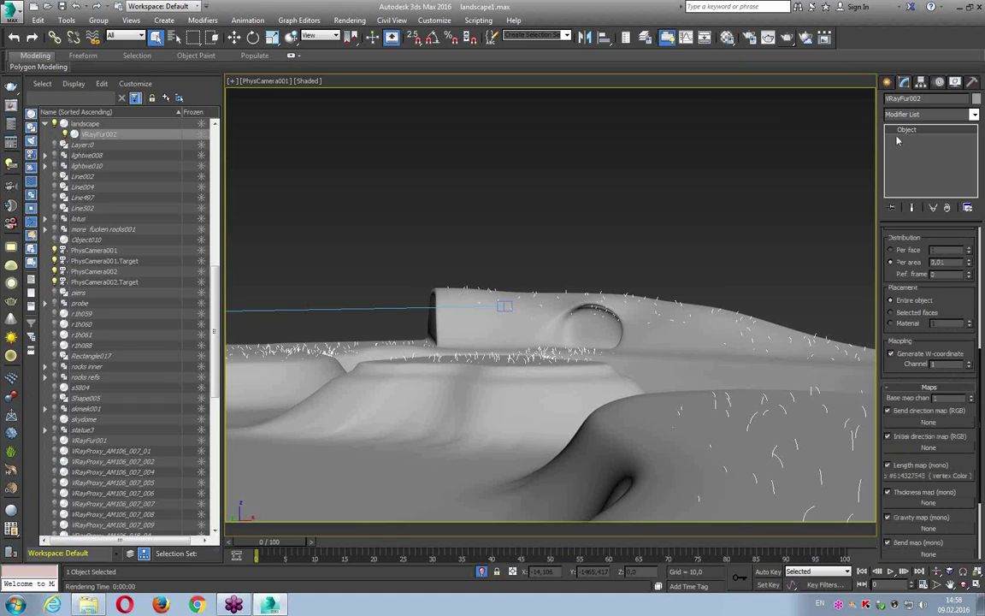
pyautogui.doubleClick(939, 263)
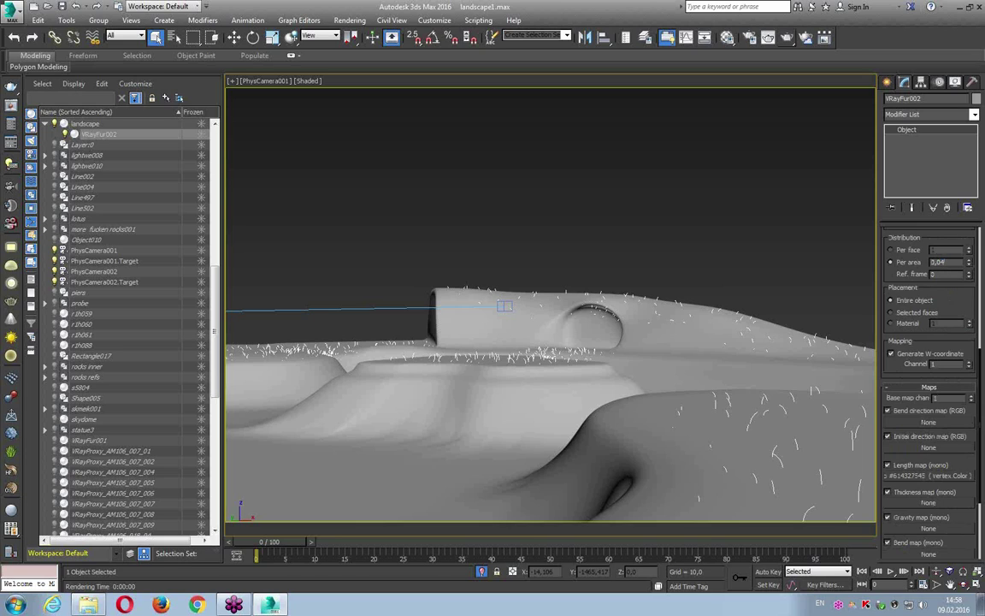
pyautogui.click(788, 37)
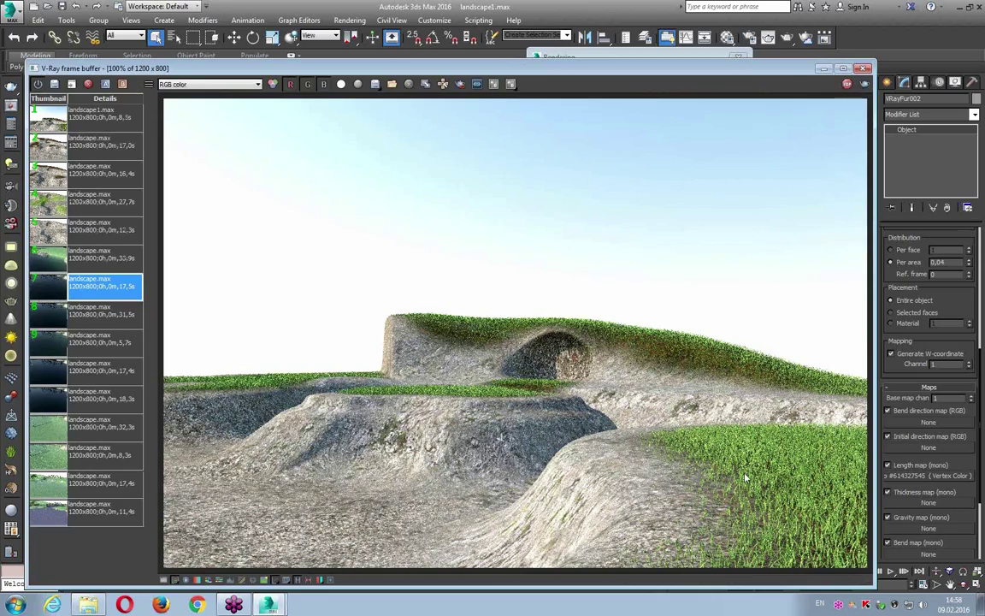
pyautogui.scroll(3, 792, 511)
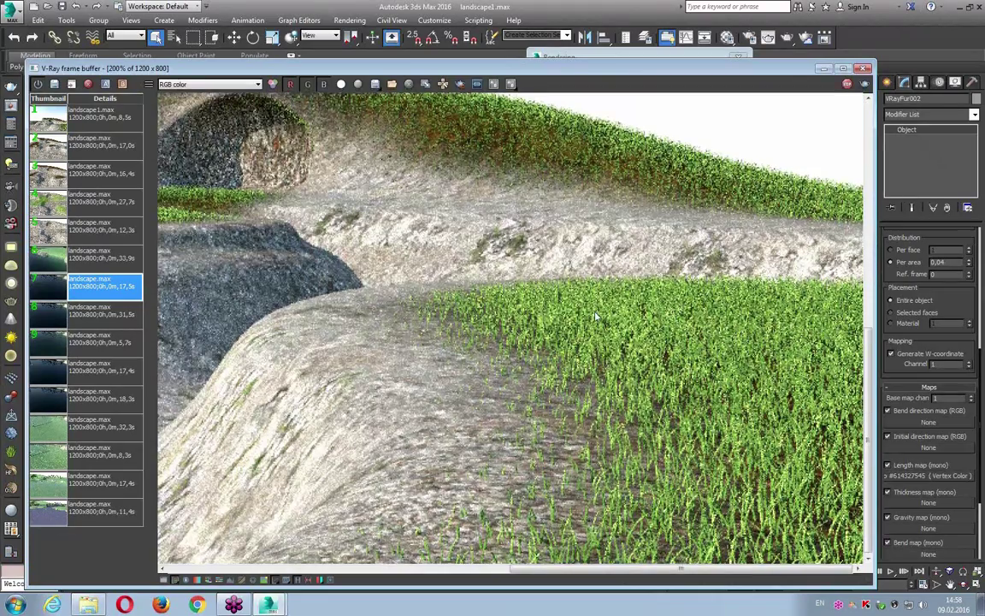
pyautogui.scroll(-2, 536, 280)
pyautogui.scroll(-1, 426, 305)
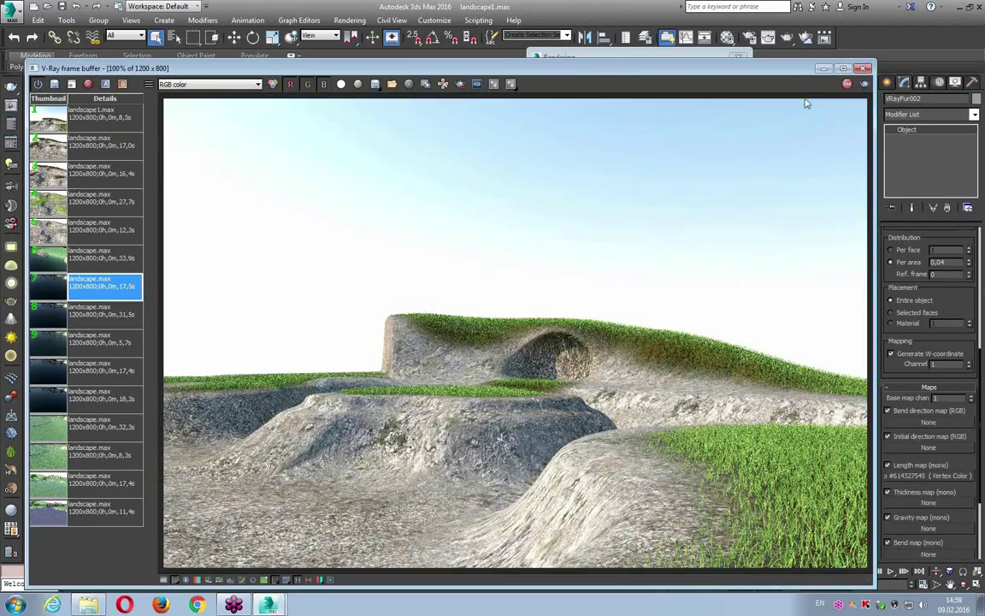
pyautogui.click(785, 67)
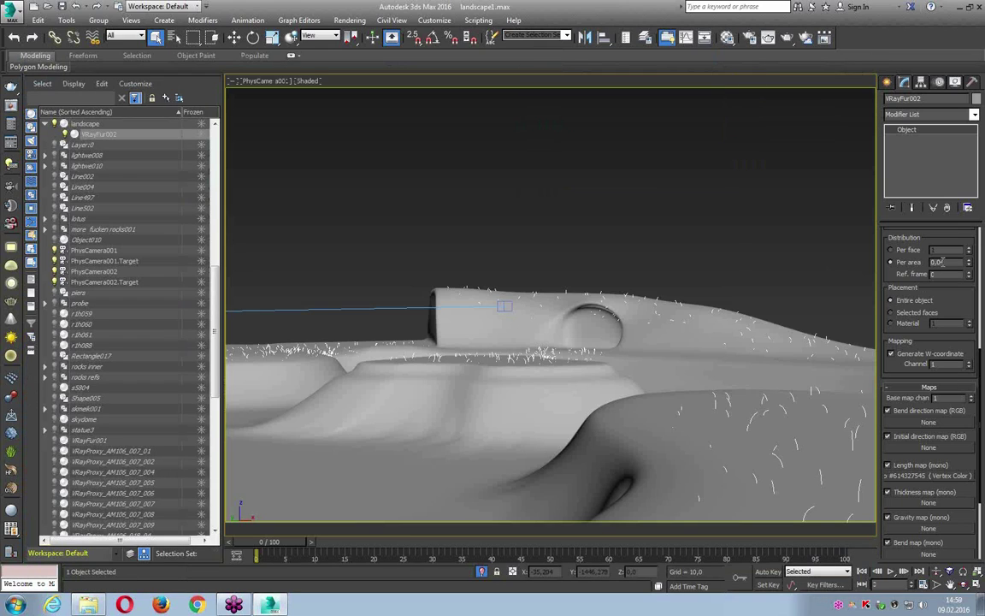
# - Increase the fur per-area density to 0,08 and then to 0,1
pyautogui.doubleClick(944, 263)
pyautogui.write('0,08')
pyautogui.press('Return')
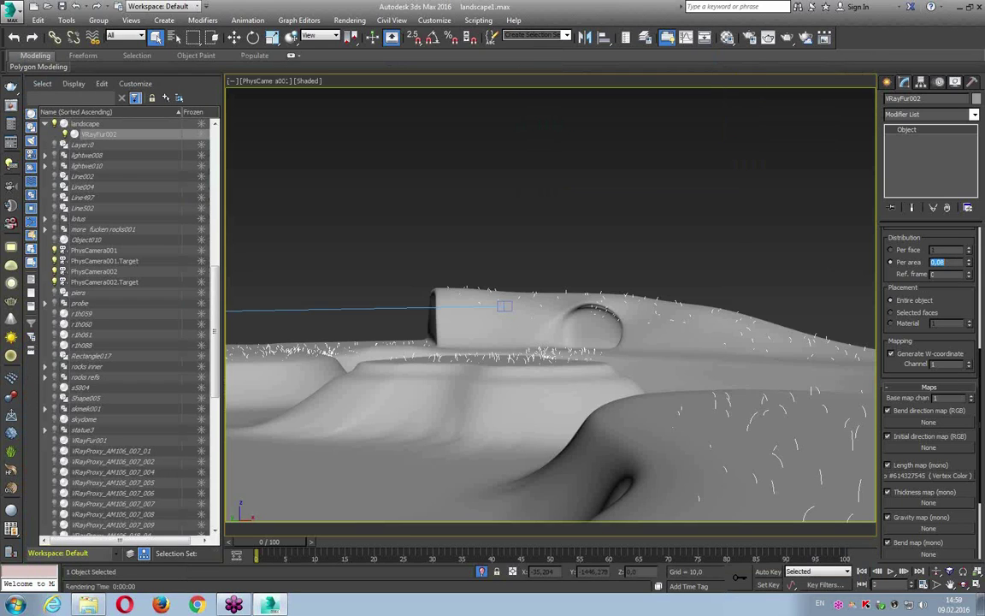
pyautogui.write('0,1')
pyautogui.press('Return')
# - Enable fur level of detail with a start distance of 1000 and a rate of 300
pyautogui.scroll(1, 889, 303)
pyautogui.moveTo(890, 303); pyautogui.dragTo(900, 438)
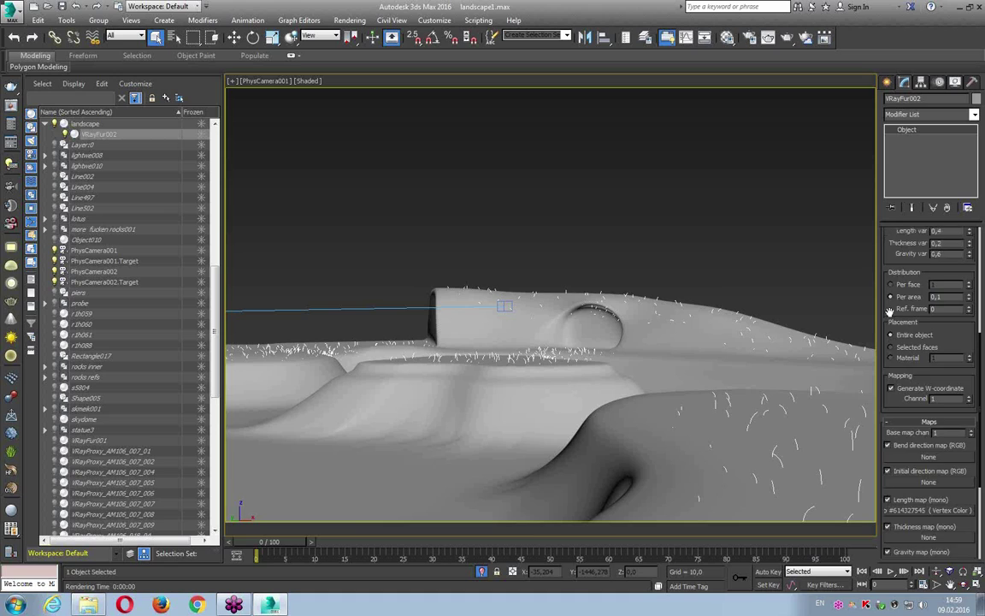
pyautogui.click(933, 293)
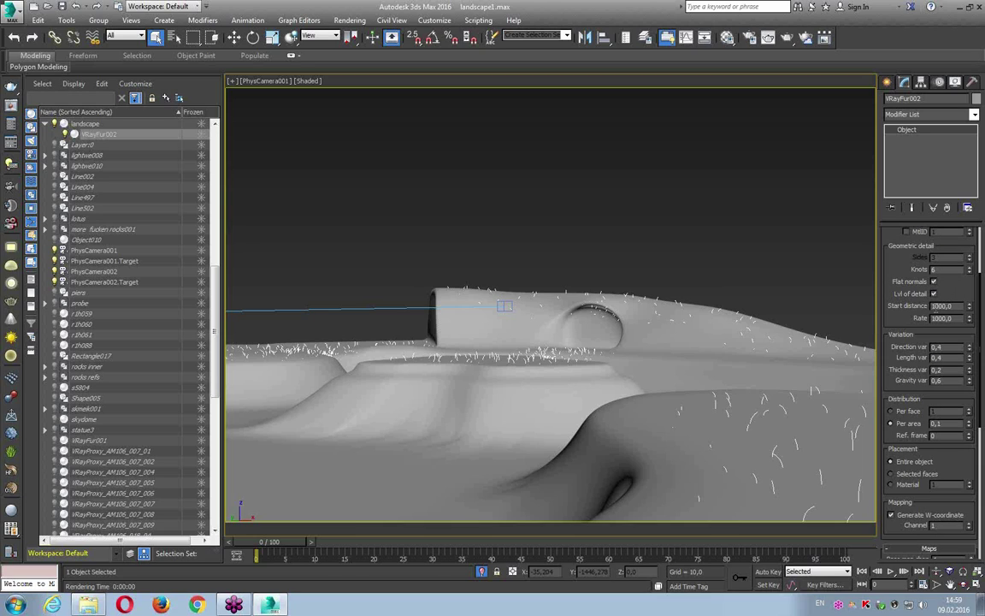
pyautogui.write('2')
pyautogui.press('Return')
pyautogui.write('1000')
pyautogui.press('Tab')
pyautogui.write('300')
pyautogui.press('Return')
# - Render the level-of-detail grass, pan around the frame buffer, then return to the main scene
pyautogui.click(786, 39)
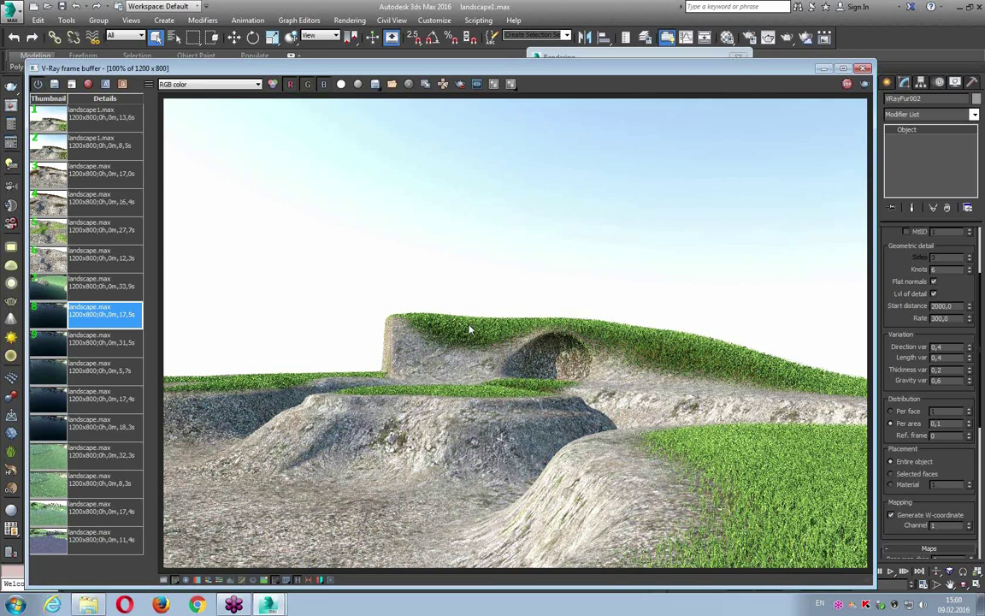
pyautogui.scroll(2, 436, 325)
pyautogui.scroll(3, 391, 351)
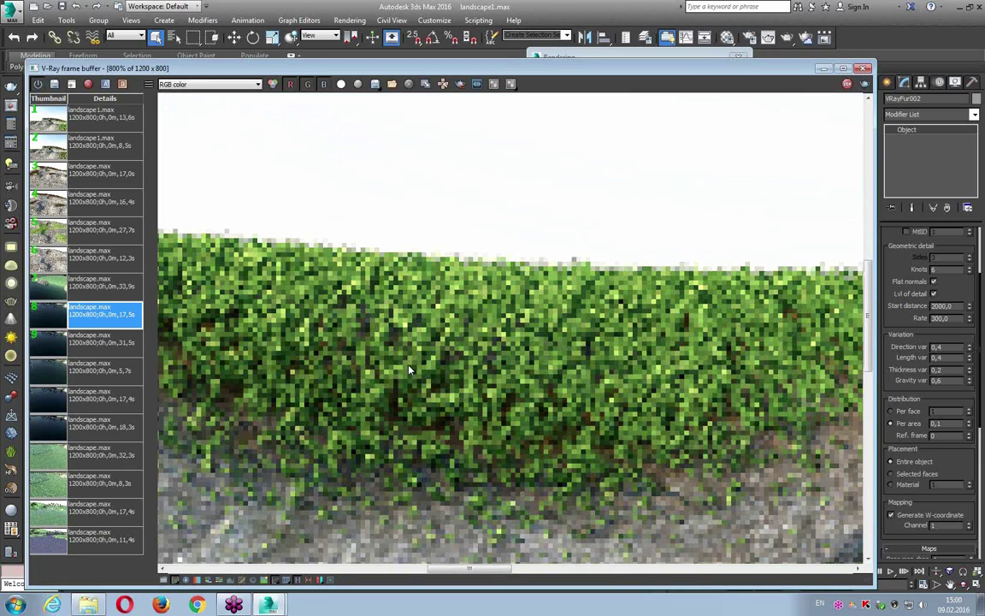
pyautogui.scroll(-2, 409, 369)
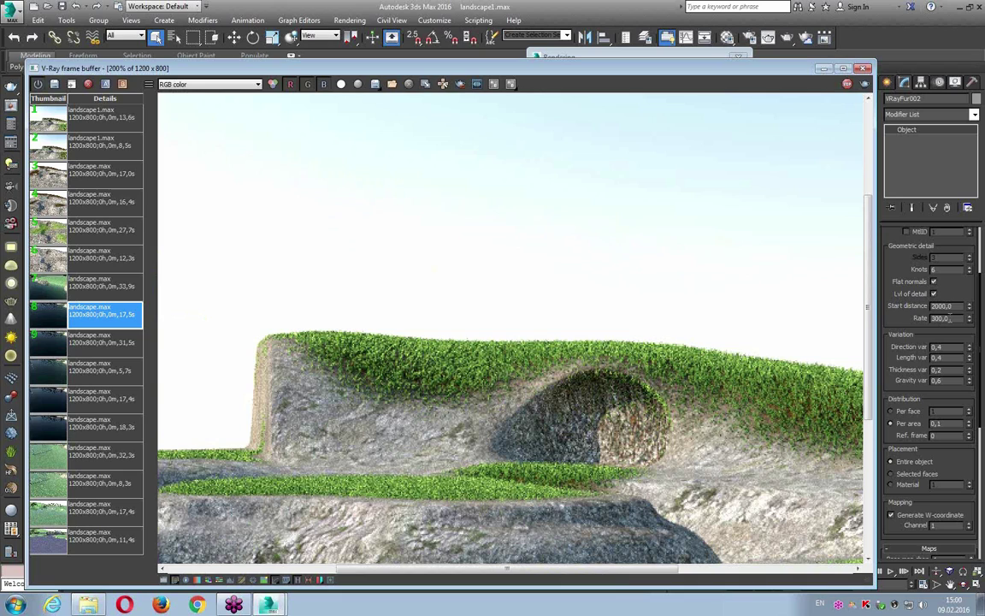
pyautogui.moveTo(714, 409)
pyautogui.mouseDown(button='middle')
pyautogui.moveTo(450, 187)
pyautogui.moveTo(362, 152)
pyautogui.mouseUp(button='middle')
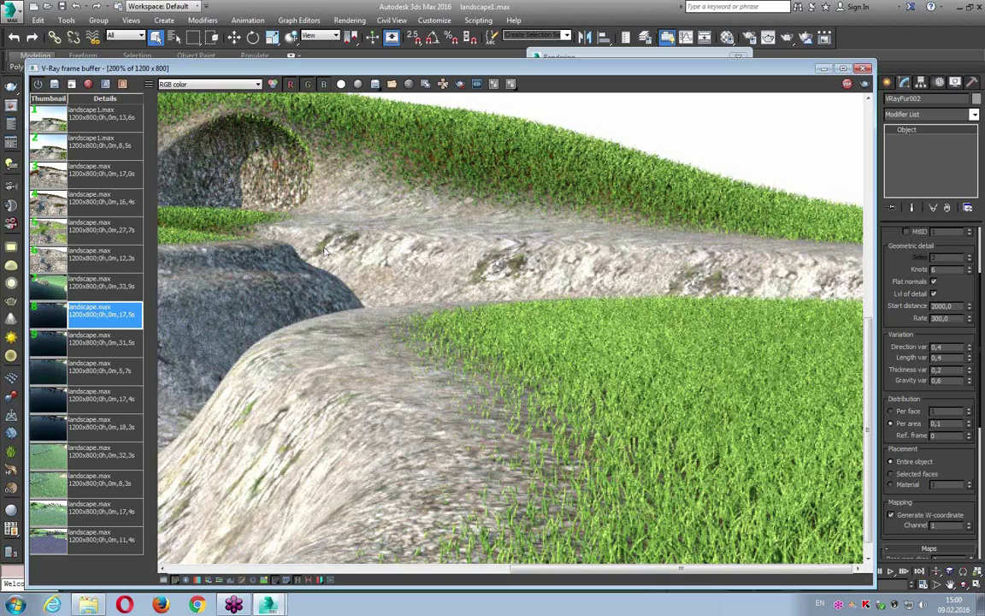
pyautogui.moveTo(309, 191); pyautogui.dragTo(271, 269, button='middle')
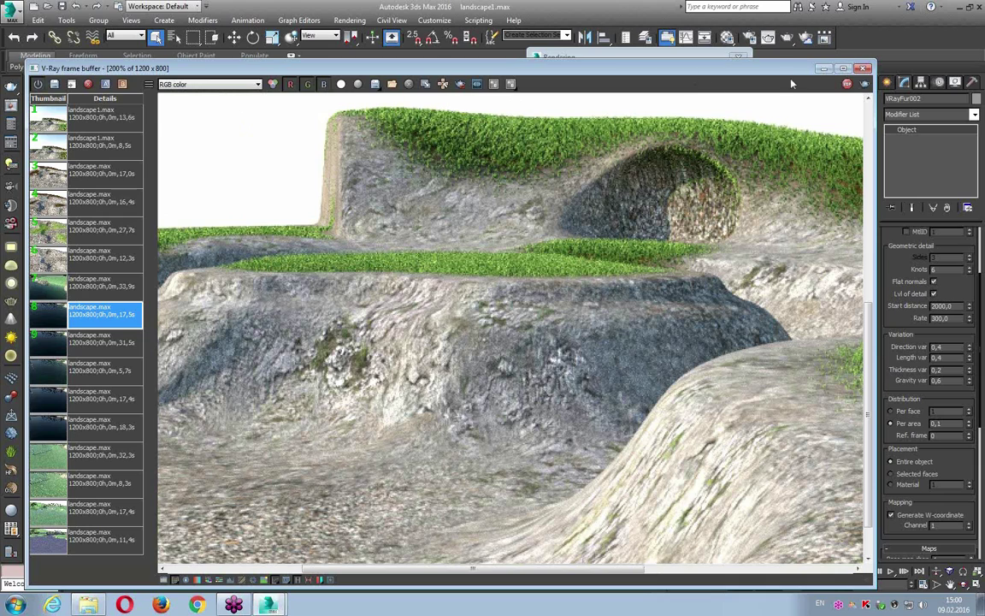
pyautogui.click(725, 56)
pyautogui.click(738, 74)
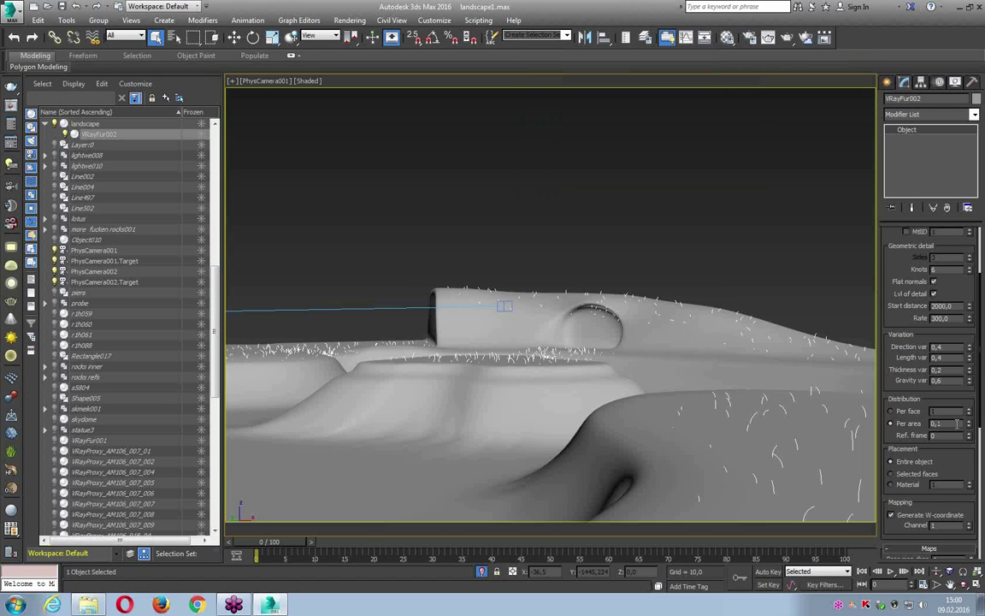
pyautogui.write('0,07')
# - Edit the per-area density to 0,07, hide the VRayFur002 fur and switch to Perspective view
pyautogui.doubleClick(938, 423)
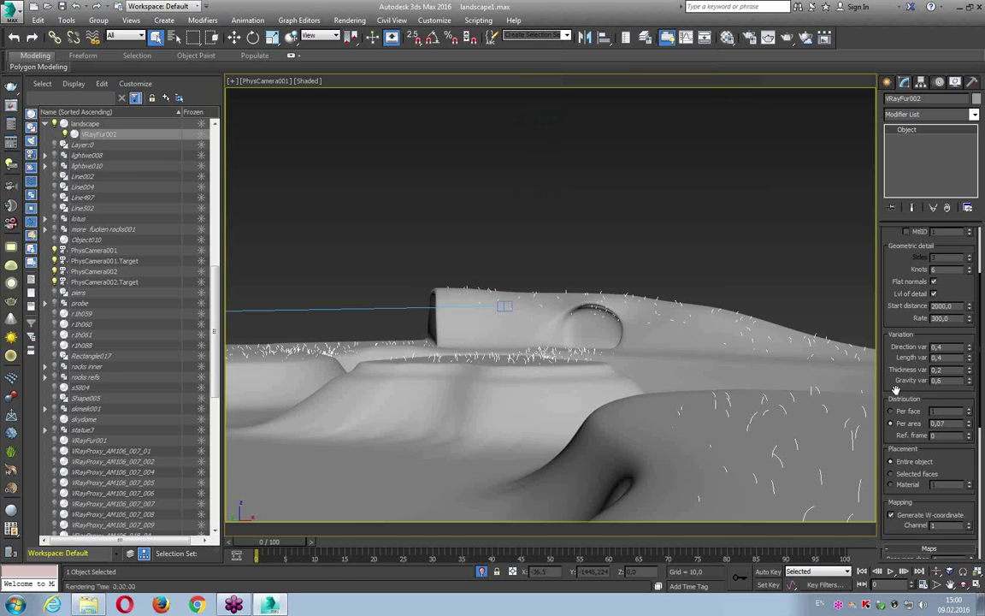
pyautogui.press('Delete')
pyautogui.press('p')
pyautogui.rightClick(586, 205)
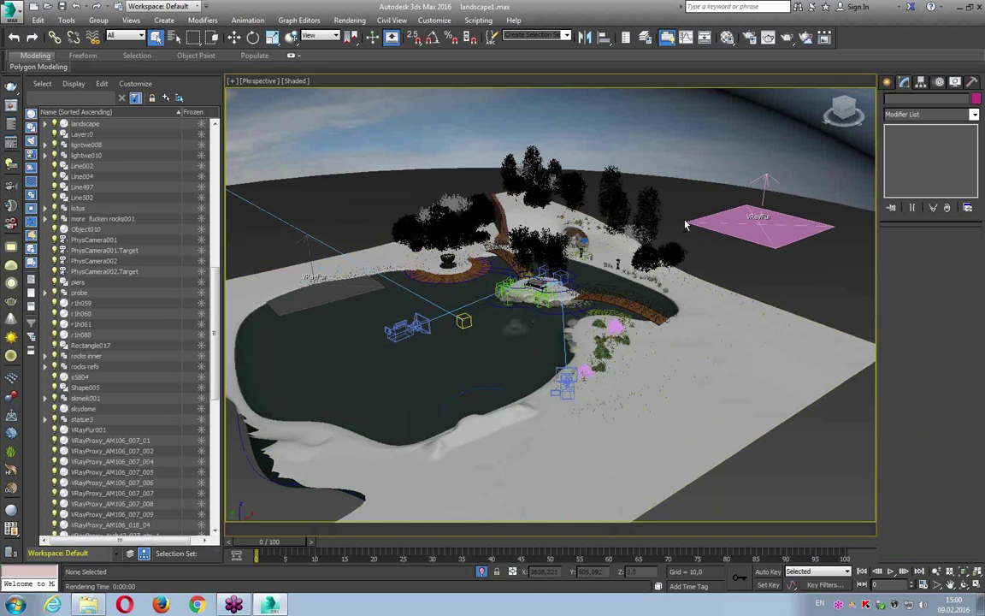
# - From a low view across the park, select the skydome and hide it
pyautogui.keyDown('alt'); pyautogui.moveTo(686, 225); pyautogui.dragTo(608, 173, button='middle'); pyautogui.keyUp('alt')
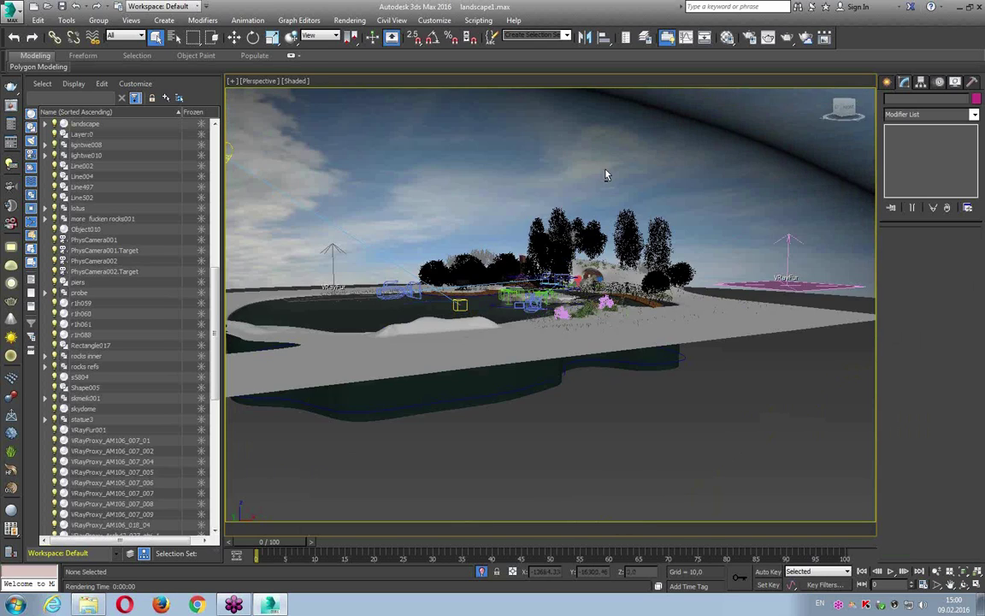
pyautogui.click(560, 140)
pyautogui.rightClick(560, 139)
pyautogui.click(574, 105)
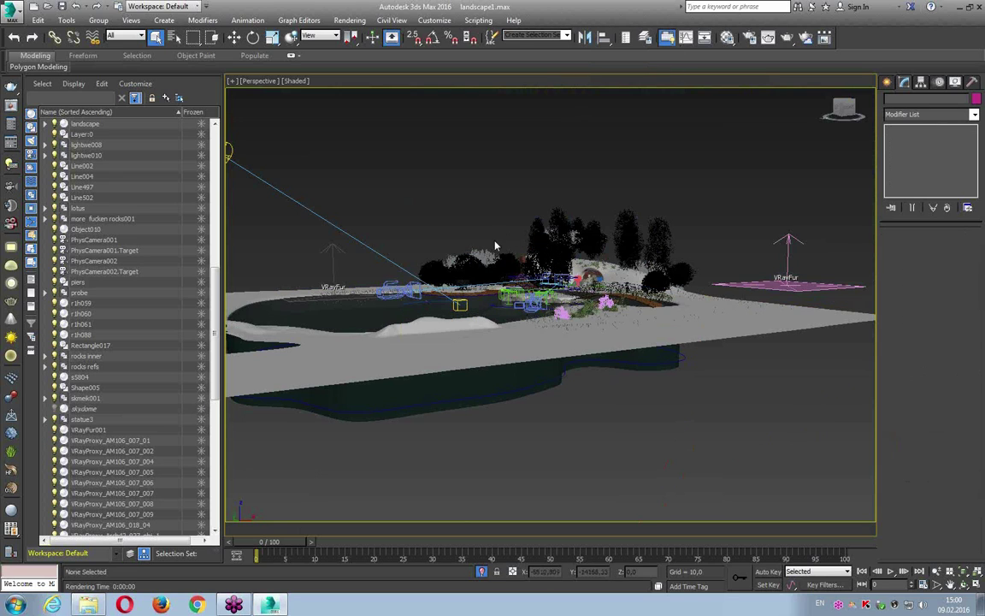
# - Orbit and zoom over the pond toward the bridge, bench and rock-ringed island
pyautogui.keyDown('alt'); pyautogui.moveTo(494, 246); pyautogui.dragTo(350, 286, button='middle'); pyautogui.keyUp('alt')
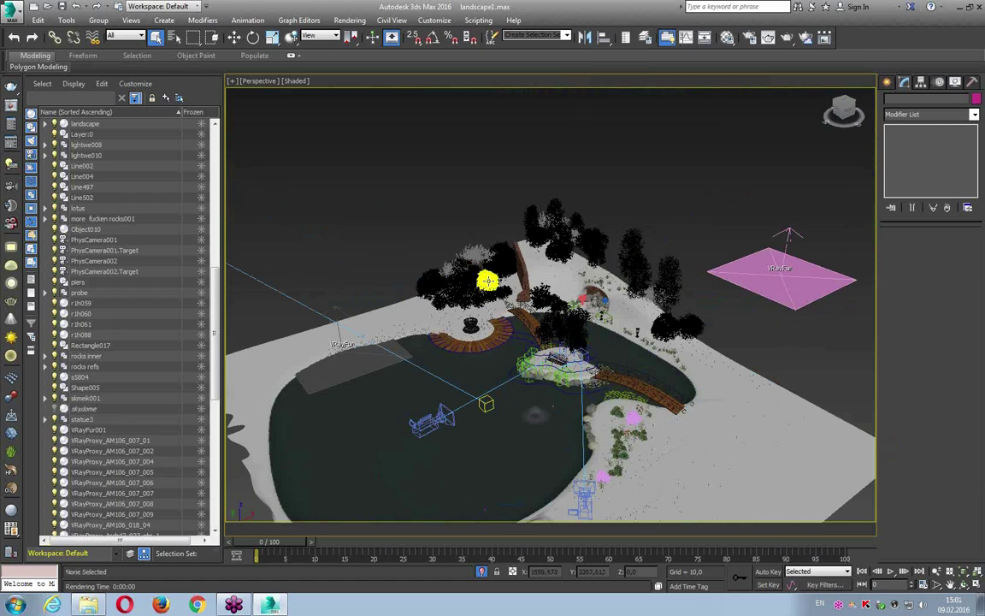
pyautogui.scroll(2, 488, 280)
pyautogui.scroll(3, 521, 321)
pyautogui.scroll(3, 565, 362)
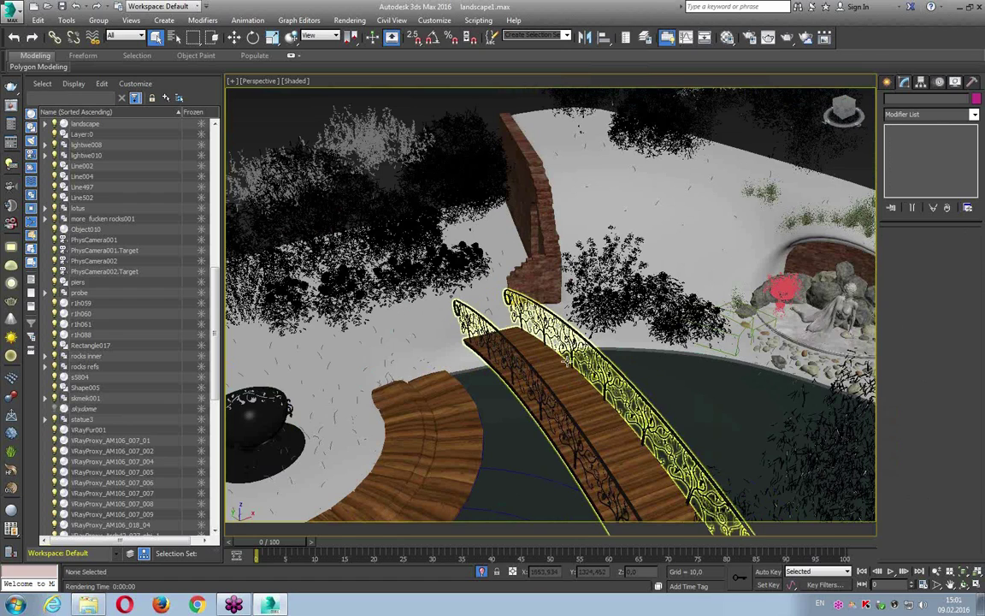
pyautogui.moveTo(522, 344)
pyautogui.keyDown('alt'); pyautogui.mouseDown(button='middle')
pyautogui.moveTo(620, 381)
pyautogui.moveTo(590, 288)
pyautogui.moveTo(548, 366)
pyautogui.moveTo(515, 283)
pyautogui.mouseUp(button='middle'); pyautogui.keyUp('alt')
pyautogui.scroll(3, 549, 366)
pyautogui.scroll(3, 515, 283)
pyautogui.scroll(3, 590, 287)
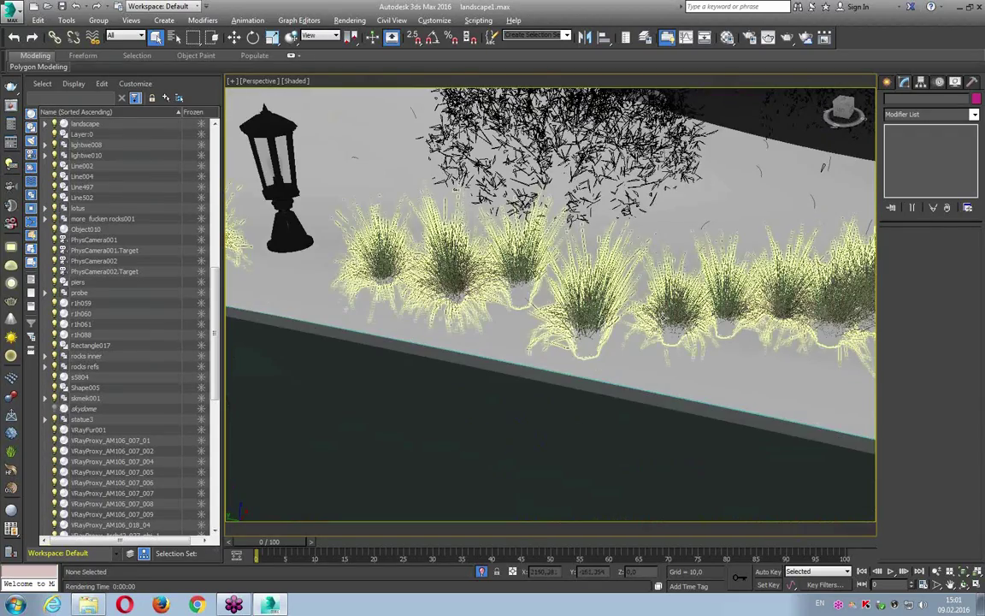
pyautogui.scroll(-5, 623, 227)
pyautogui.scroll(-2, 624, 227)
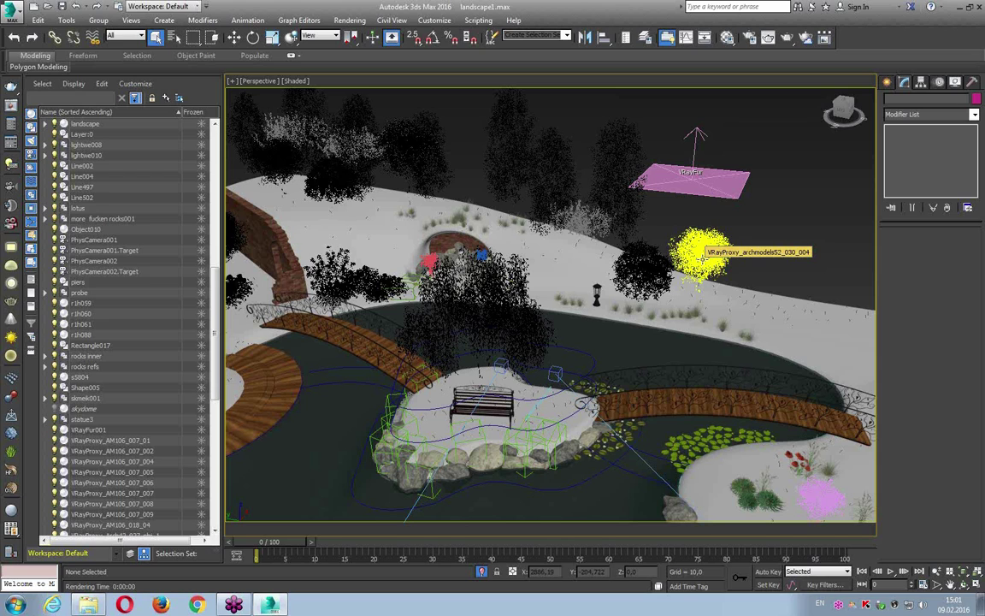
pyautogui.keyDown('alt'); pyautogui.moveTo(703, 253); pyautogui.dragTo(628, 292, button='middle'); pyautogui.keyUp('alt')
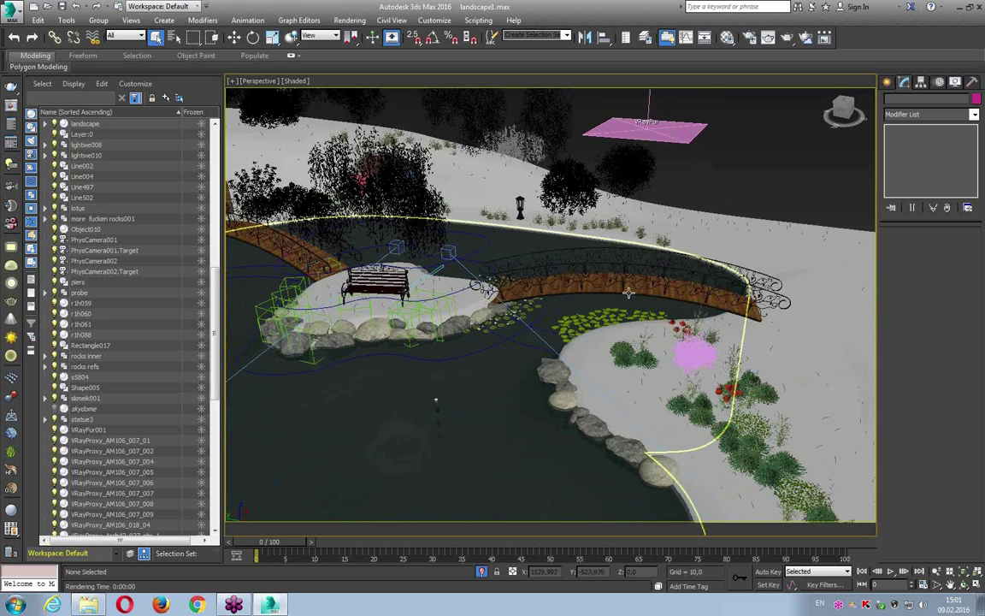
pyautogui.scroll(5, 628, 293)
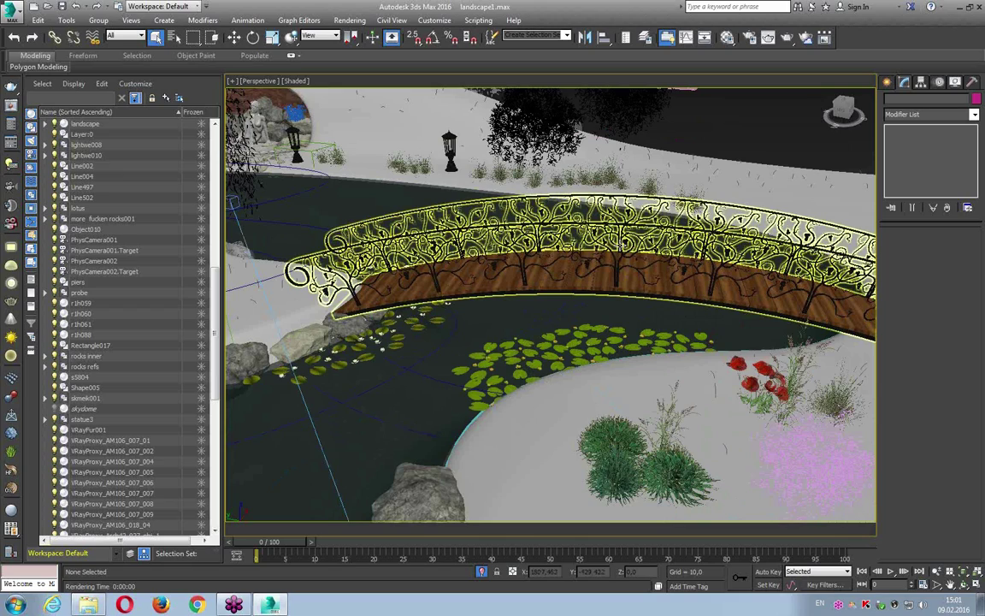
# - Select both bridges, the two lily-pad groups and the flower plants
pyautogui.click(622, 244)
pyautogui.keyDown('alt'); pyautogui.moveTo(622, 243); pyautogui.dragTo(510, 229, button='middle'); pyautogui.keyUp('alt')
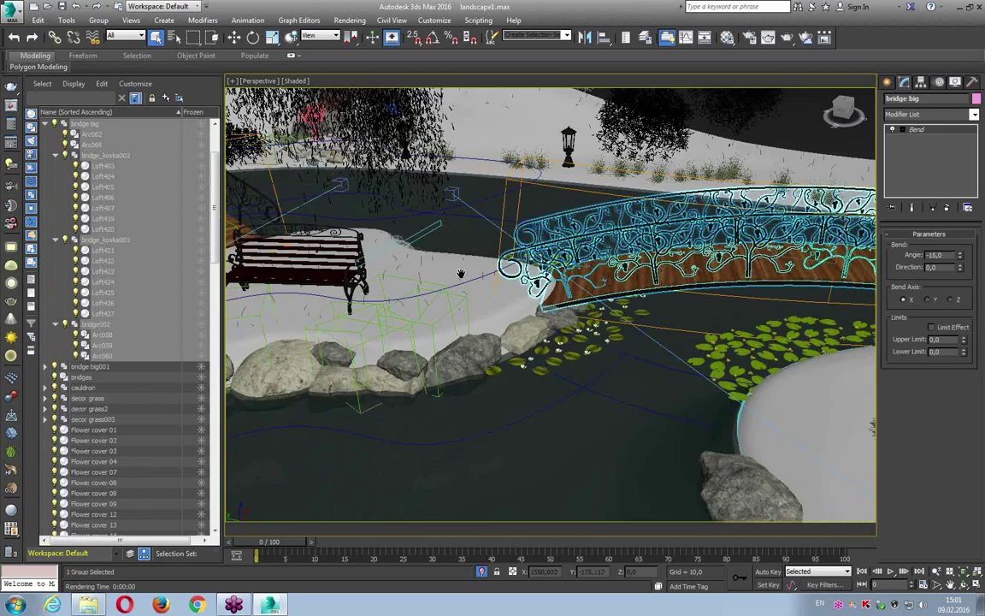
pyautogui.keyDown('ctrl'); pyautogui.click(510, 229); pyautogui.keyUp('ctrl')
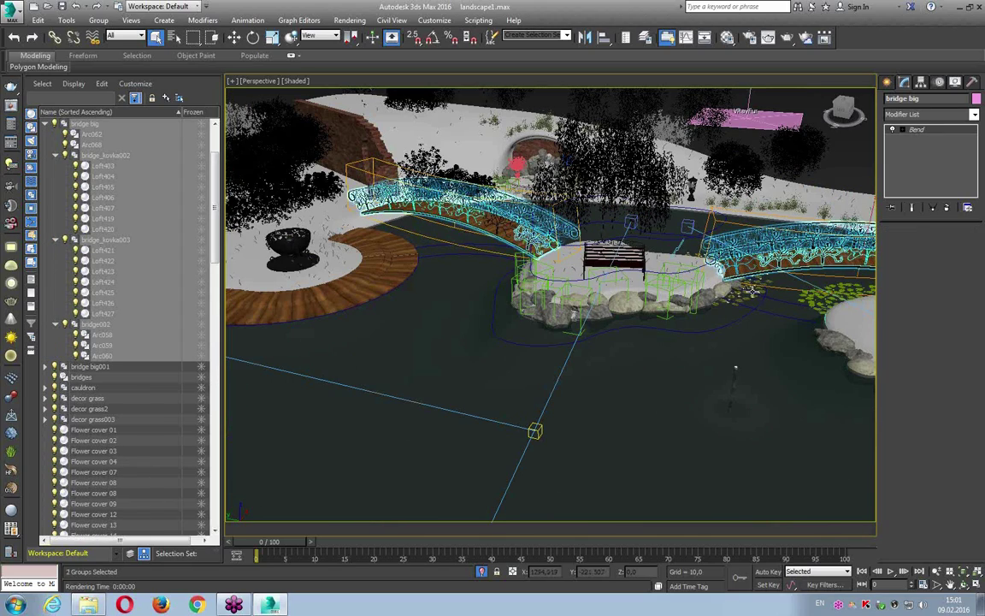
pyautogui.scroll(2, 686, 288)
pyautogui.scroll(4, 685, 288)
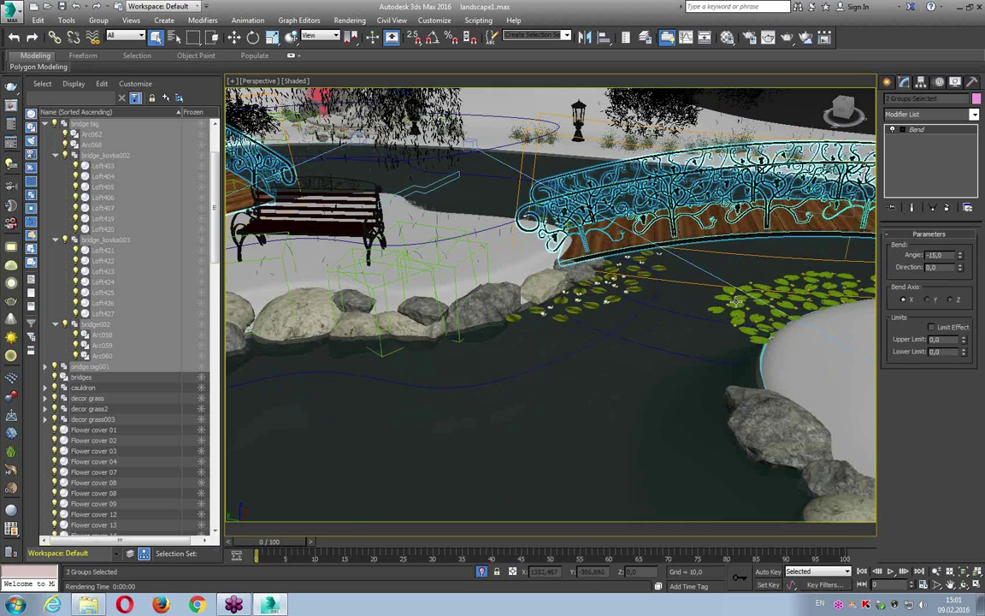
pyautogui.keyDown('ctrl'); pyautogui.click(735, 299); pyautogui.keyUp('ctrl')
pyautogui.keyDown('ctrl'); pyautogui.click(582, 282); pyautogui.keyUp('ctrl')
pyautogui.keyDown('alt'); pyautogui.moveTo(581, 282); pyautogui.dragTo(581, 346, button='middle'); pyautogui.keyUp('alt')
pyautogui.keyDown('ctrl'); pyautogui.click(582, 346); pyautogui.keyUp('ctrl')
# - Turn on Display as Box for the selected groups in Object Properties, then clear the selection
pyautogui.rightClick(584, 350)
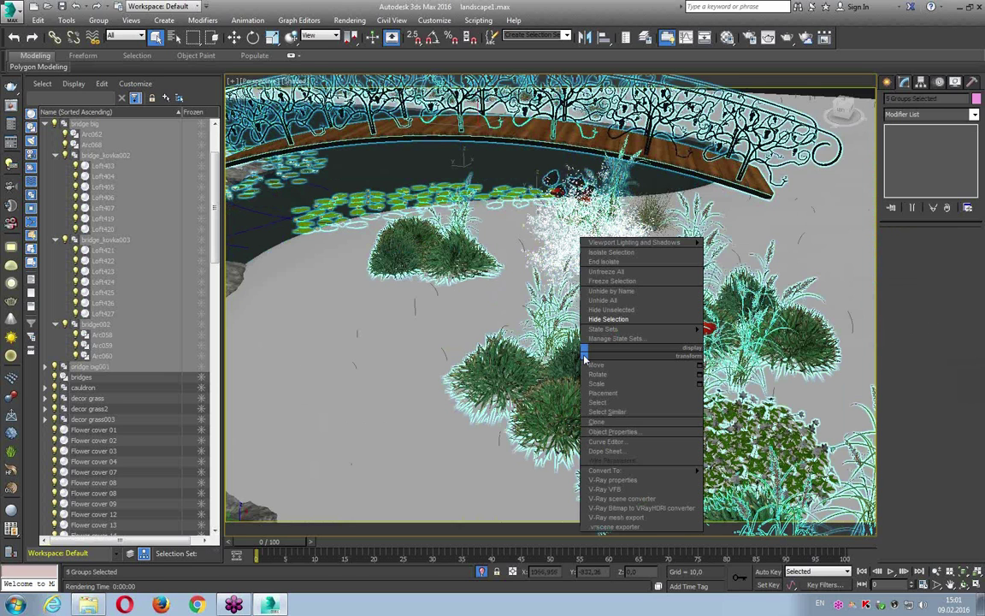
pyautogui.click(612, 432)
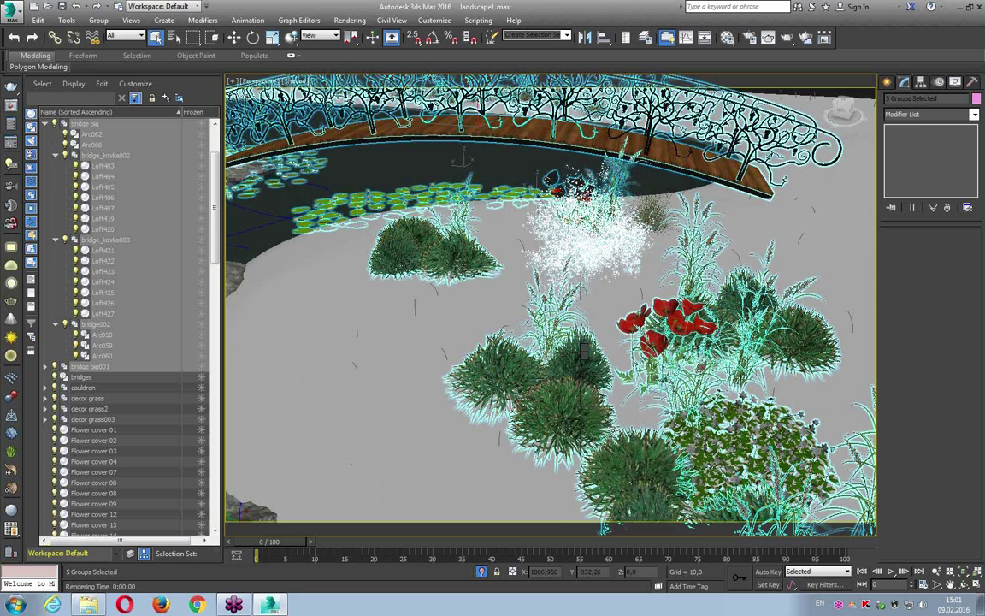
pyautogui.click(394, 134)
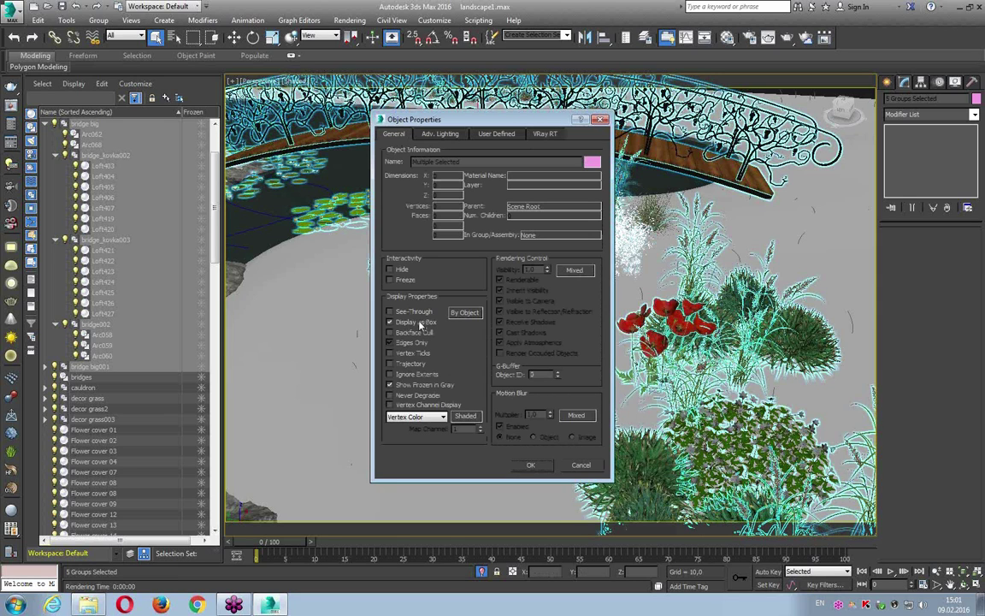
pyautogui.click(533, 465)
pyautogui.moveTo(445, 248); pyautogui.dragTo(453, 312, button='middle')
pyautogui.scroll(-8, 454, 312)
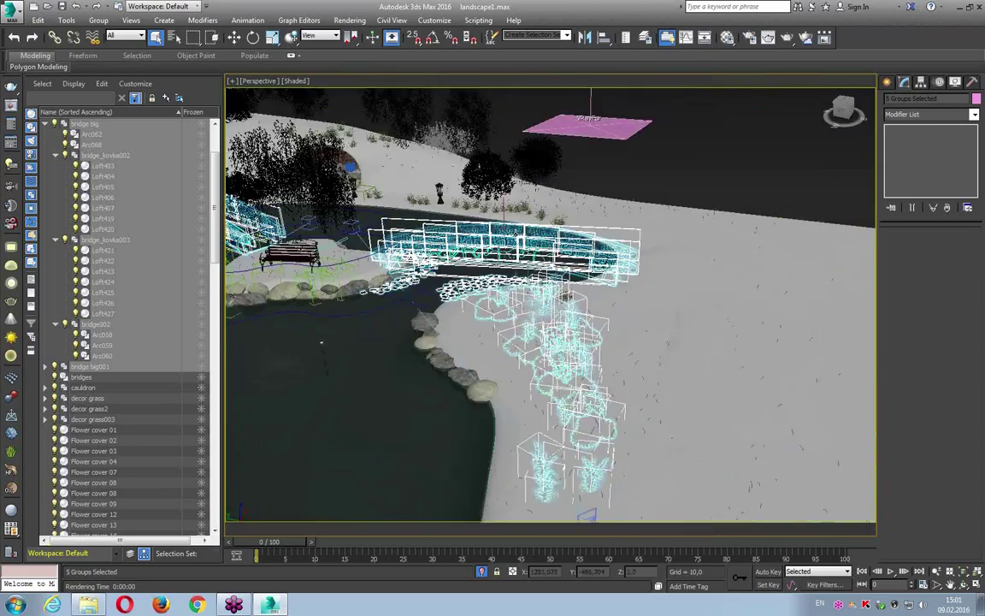
pyautogui.click(623, 268)
# - Orbit around the bridge and island, briefly selecting the pond's probe cylinder in wireframe
pyautogui.scroll(2, 622, 268)
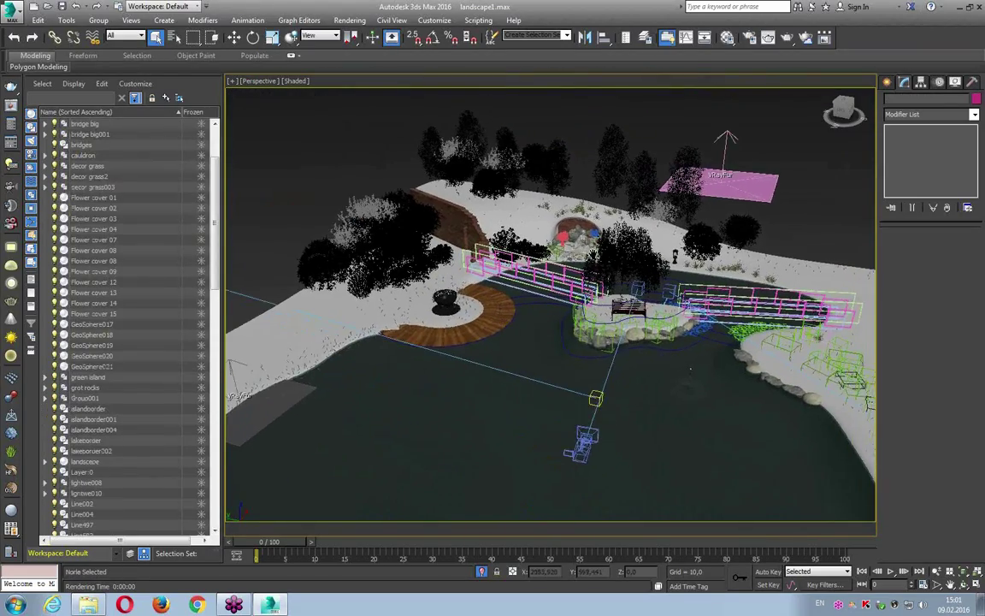
pyautogui.scroll(2, 607, 261)
pyautogui.scroll(2, 590, 255)
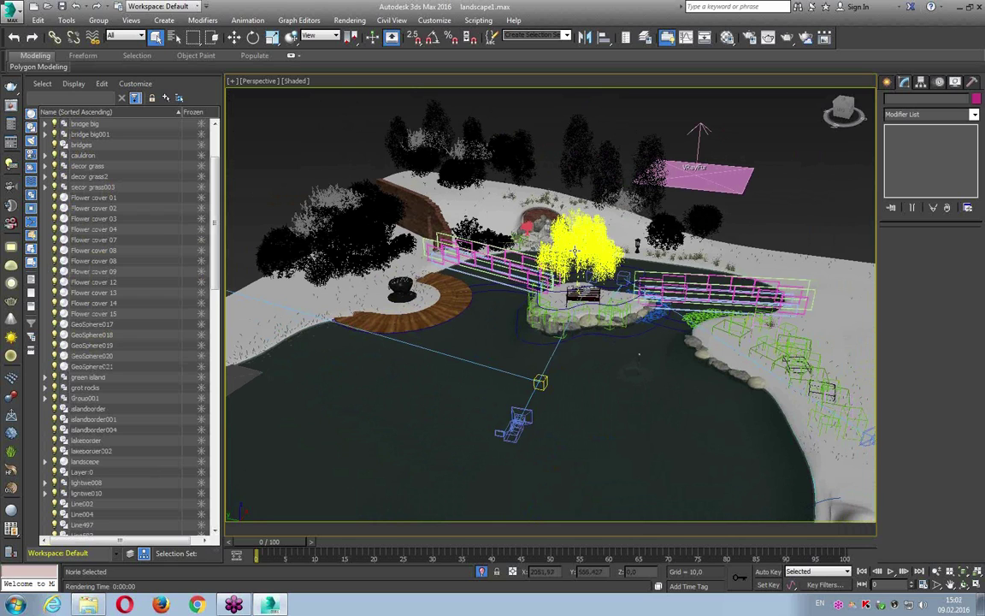
pyautogui.scroll(2, 576, 249)
pyautogui.keyDown('alt'); pyautogui.moveTo(576, 249); pyautogui.dragTo(737, 391, button='middle'); pyautogui.keyUp('alt')
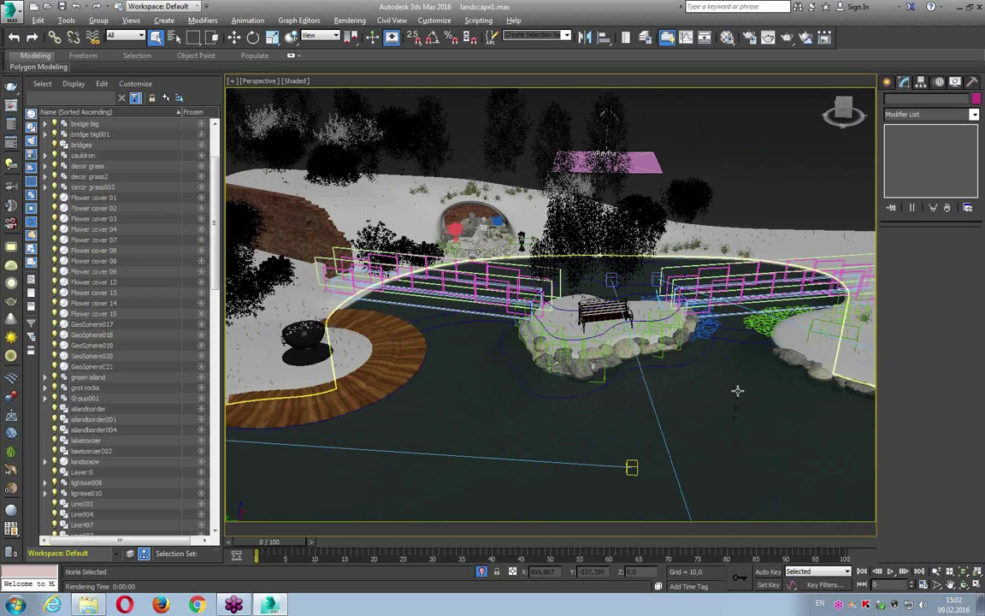
pyautogui.press('F3')
pyautogui.click(737, 392)
pyautogui.press('F3')
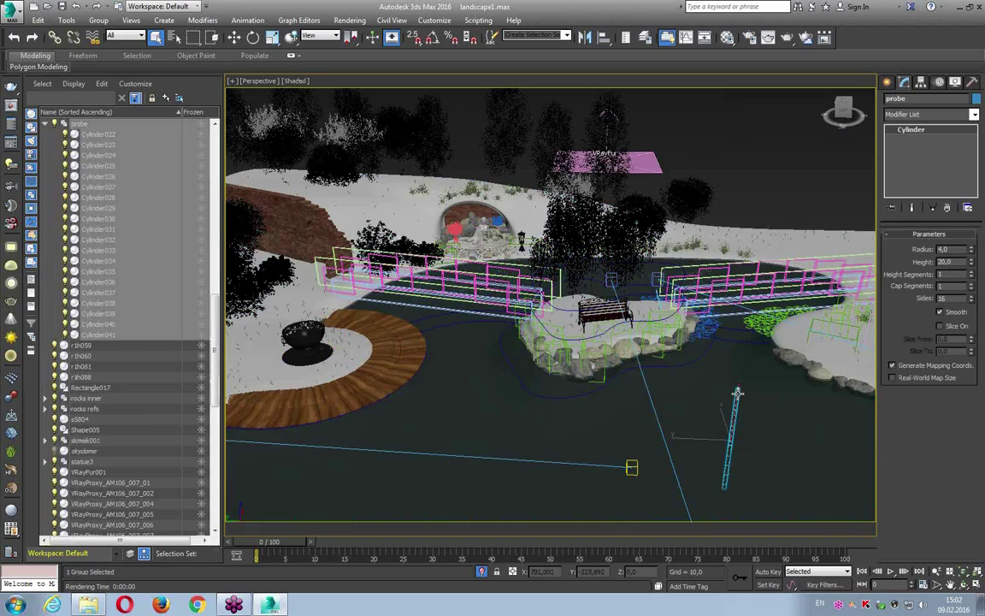
pyautogui.hotkey('ctrl', 'd')
pyautogui.keyDown('alt'); pyautogui.moveTo(611, 355); pyautogui.dragTo(559, 360, button='middle'); pyautogui.keyUp('alt')
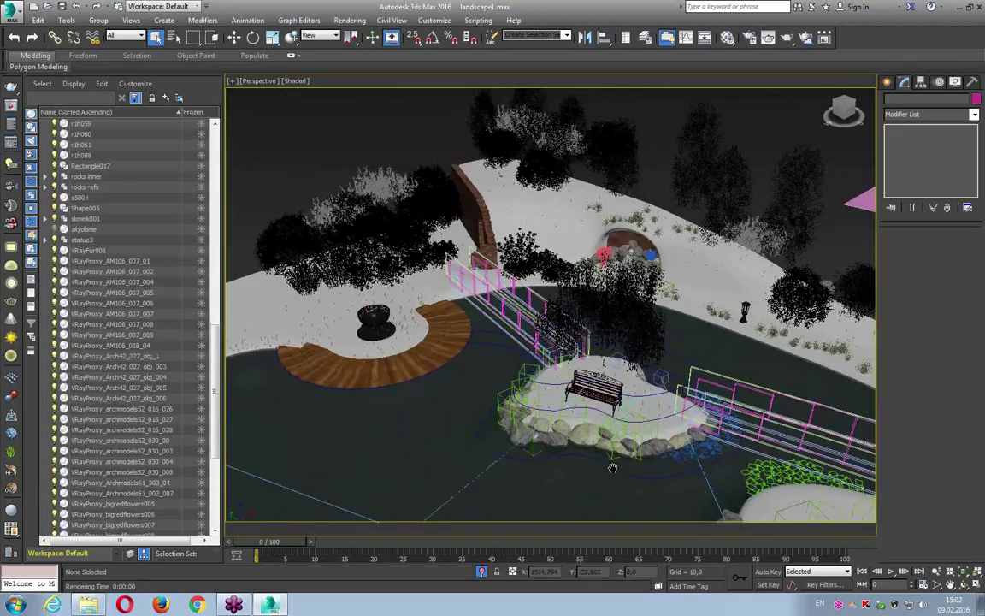
pyautogui.keyDown('alt'); pyautogui.moveTo(559, 360); pyautogui.dragTo(560, 268, button='middle'); pyautogui.keyUp('alt')
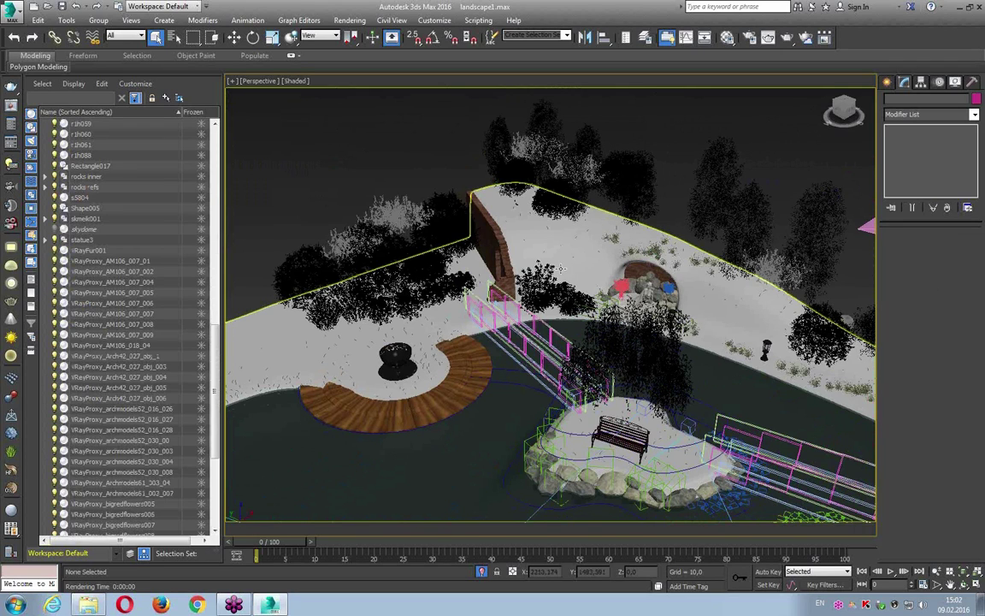
# - Switch to the PhysCamera001 view and render the park scene
pyautogui.press('c')
pyautogui.doubleClick(457, 210)
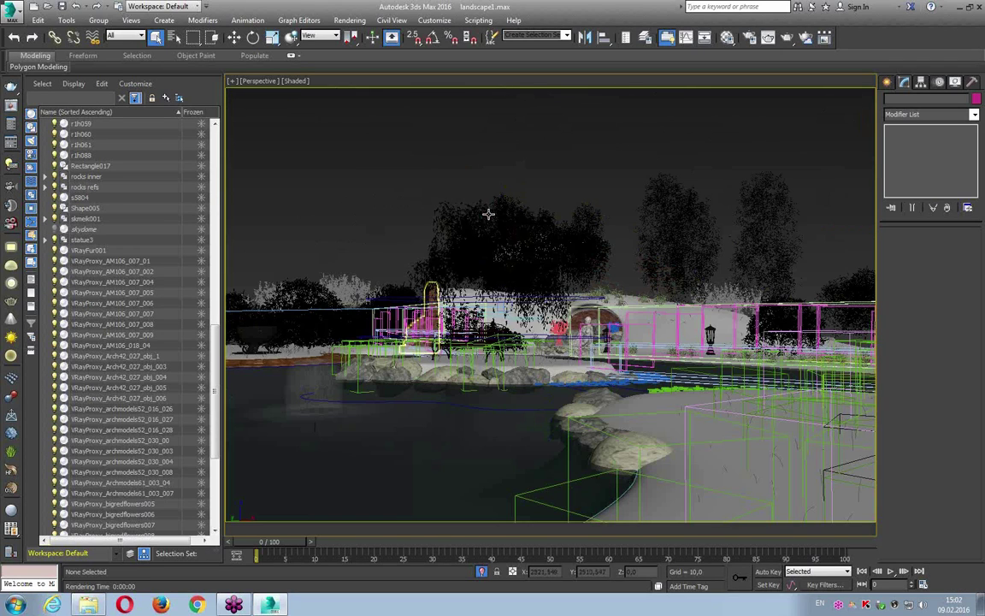
pyautogui.click(787, 38)
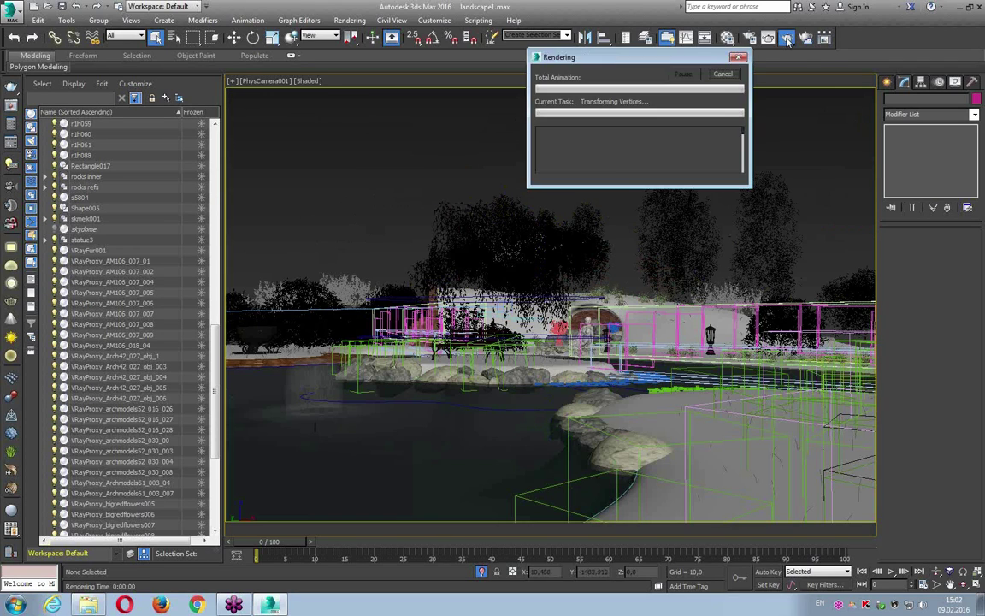
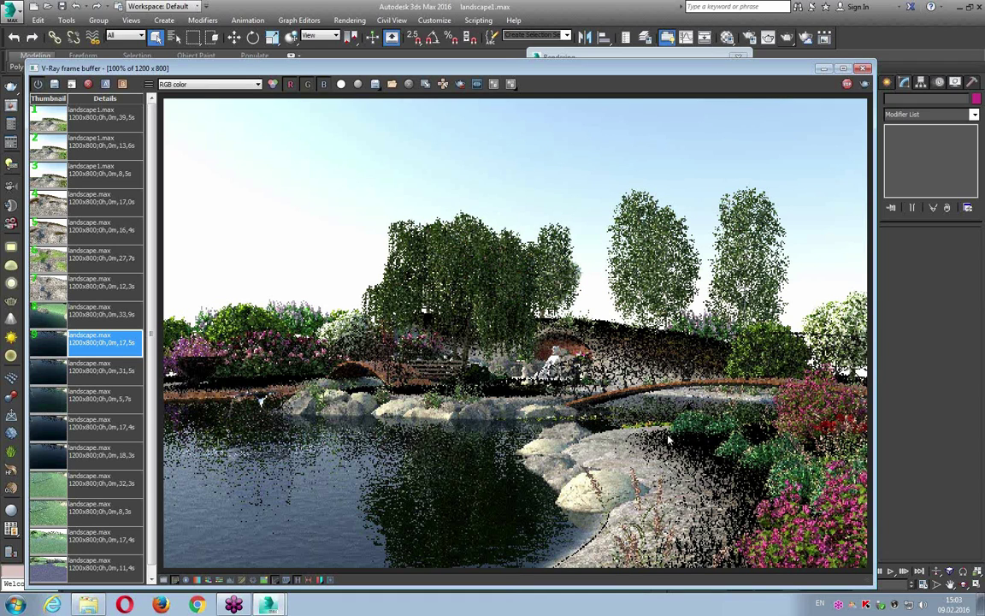
# - Re-render the landscape in the V-Ray frame buffer, stop the render, and close the frame buffer
pyautogui.hotkey('shift', 'q')
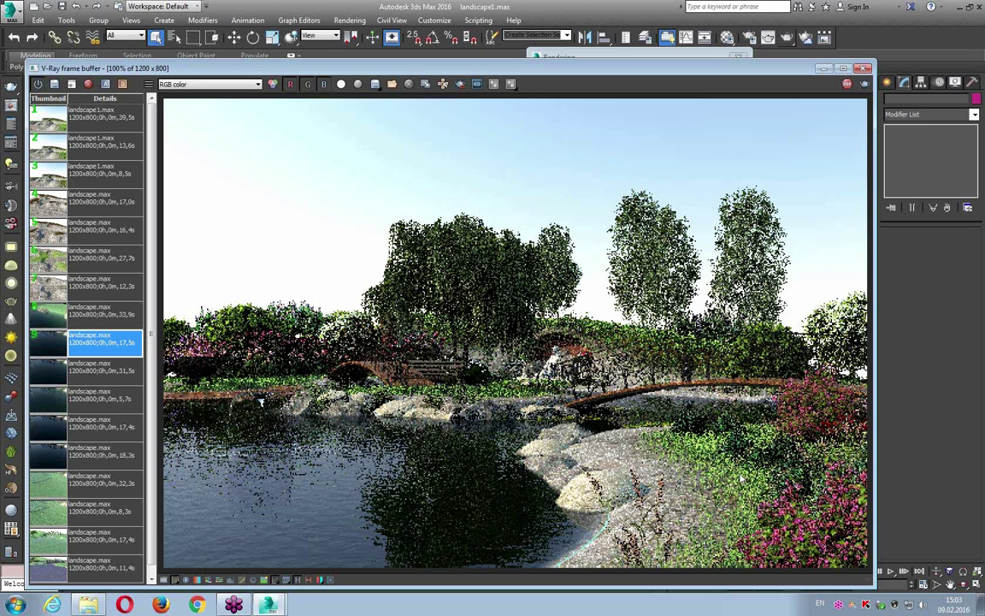
pyautogui.click(710, 58)
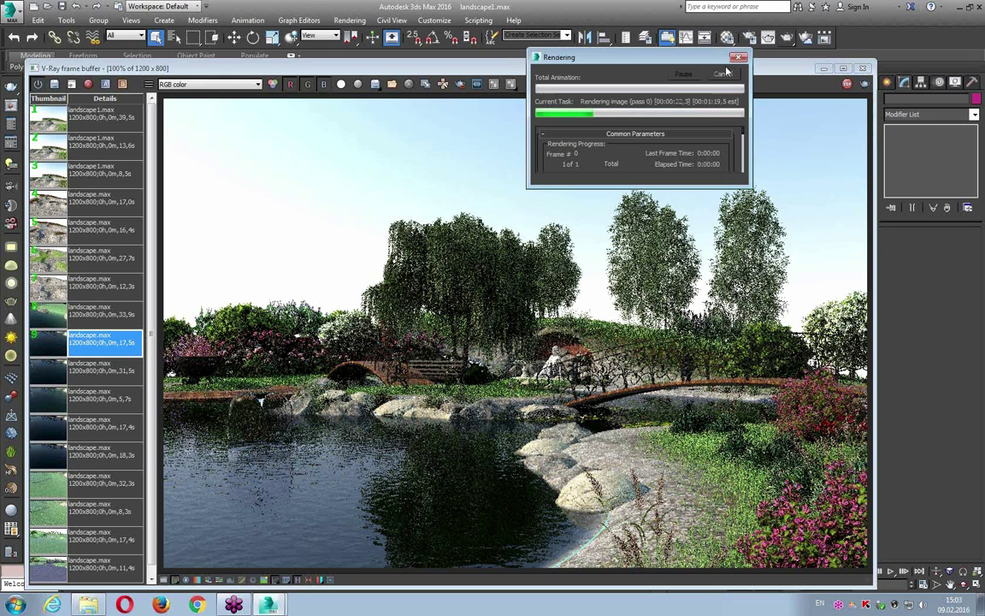
pyautogui.click(724, 73)
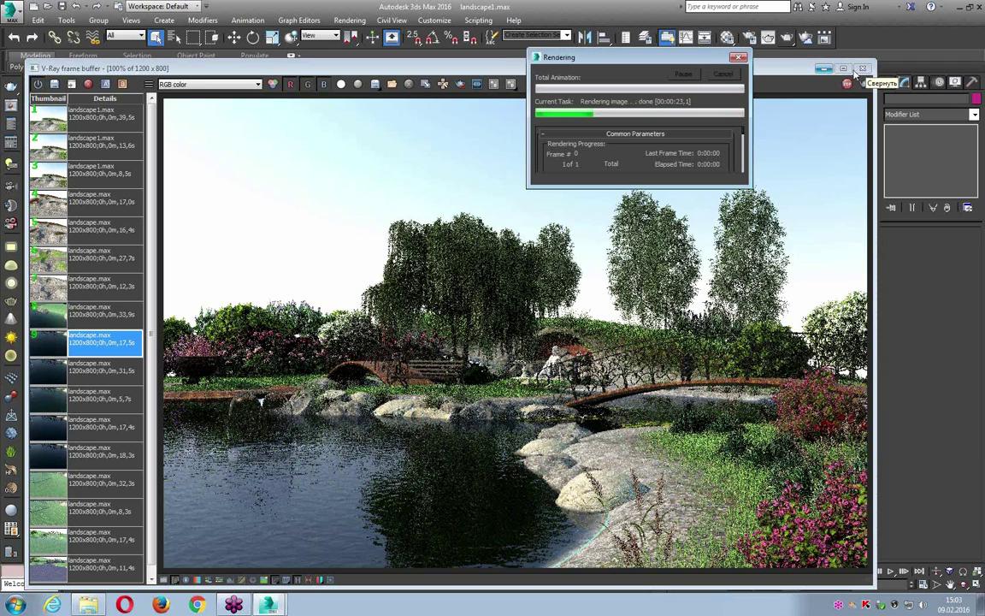
pyautogui.click(865, 69)
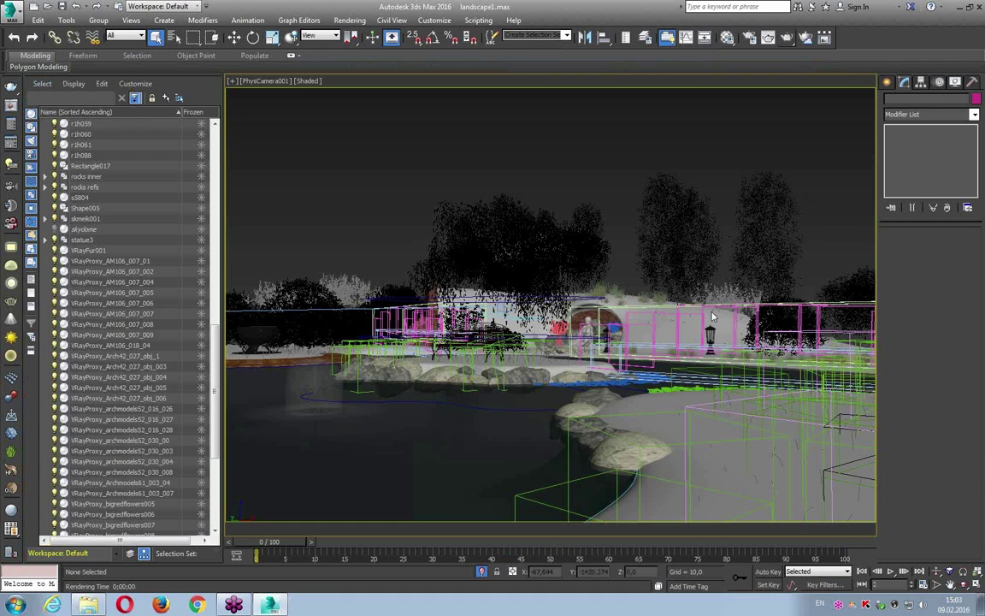
# - Select the landscape terrain and VRayFur grass, restore four views, isolate them, and deselect
pyautogui.click(640, 409)
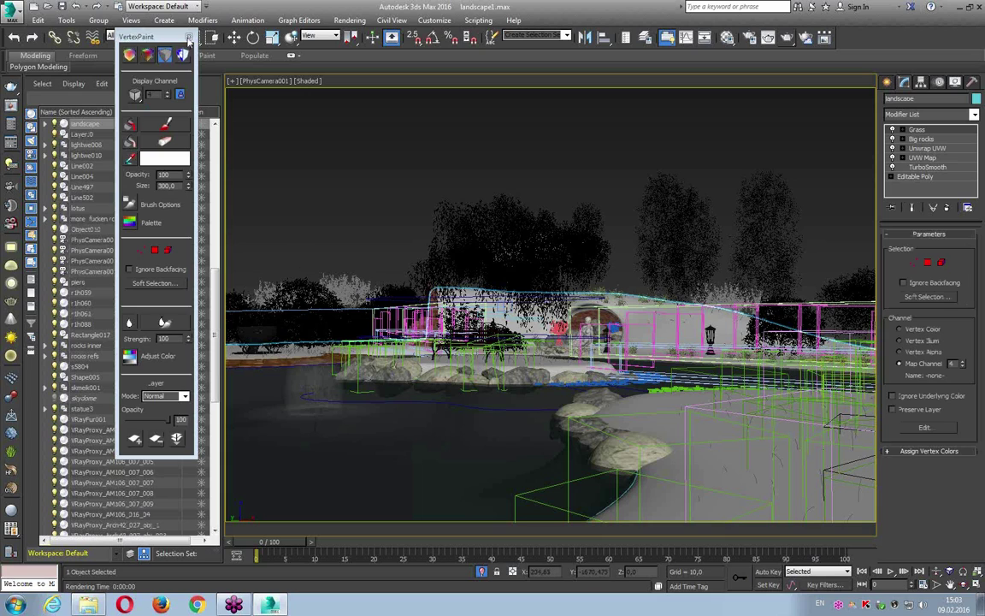
pyautogui.click(188, 37)
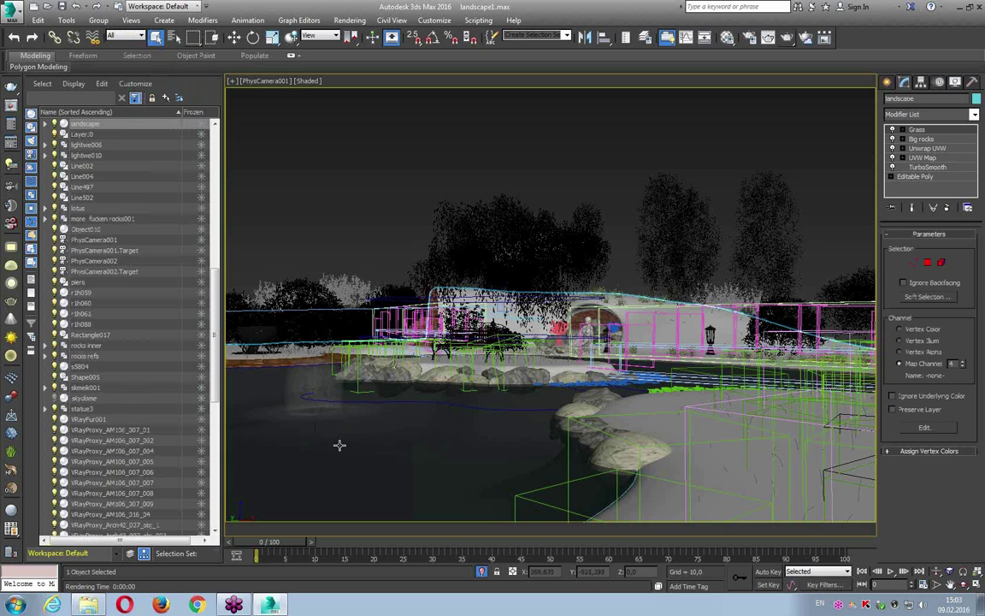
pyautogui.keyDown('ctrl'); pyautogui.click(340, 455); pyautogui.keyUp('ctrl')
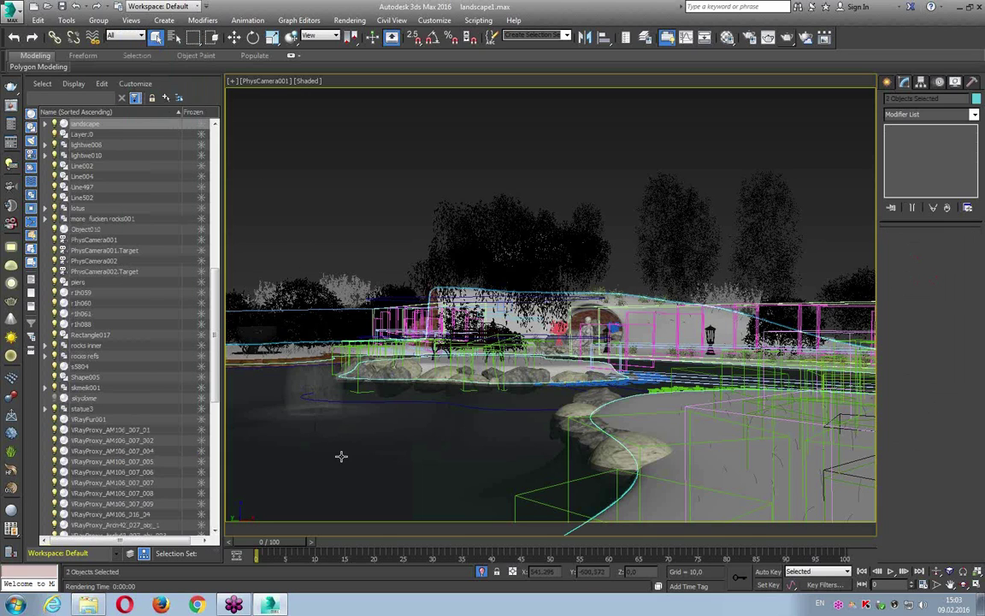
pyautogui.hotkey('alt', 'w')
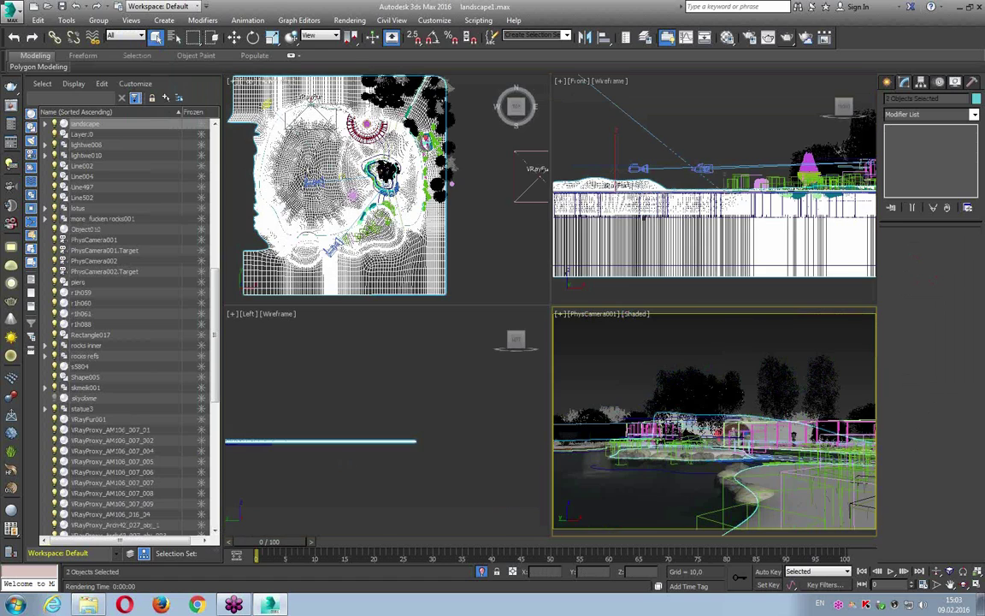
pyautogui.press('z')
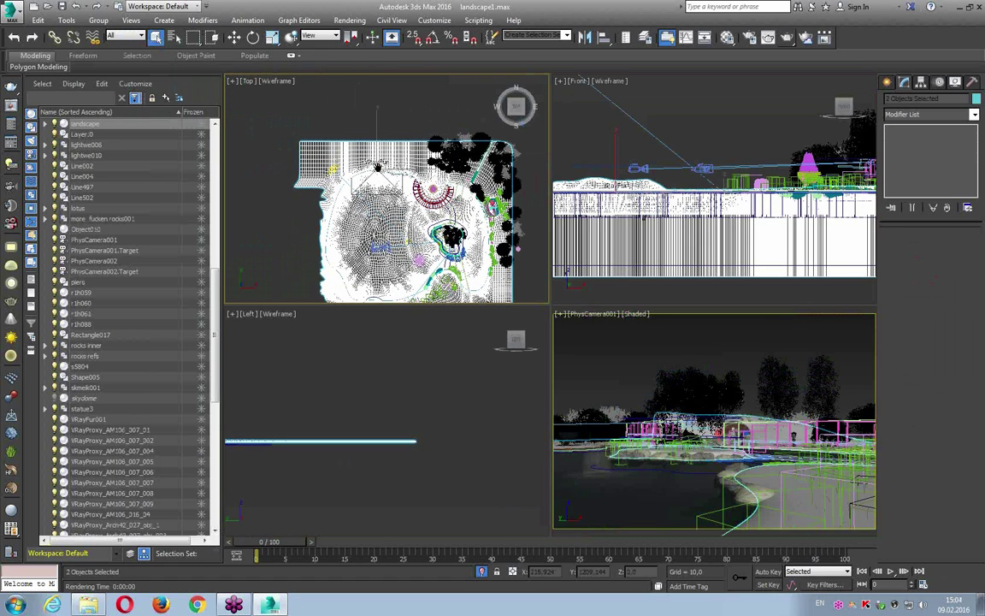
pyautogui.keyDown('ctrl'); pyautogui.click(364, 162); pyautogui.keyUp('ctrl')
pyautogui.press('z')
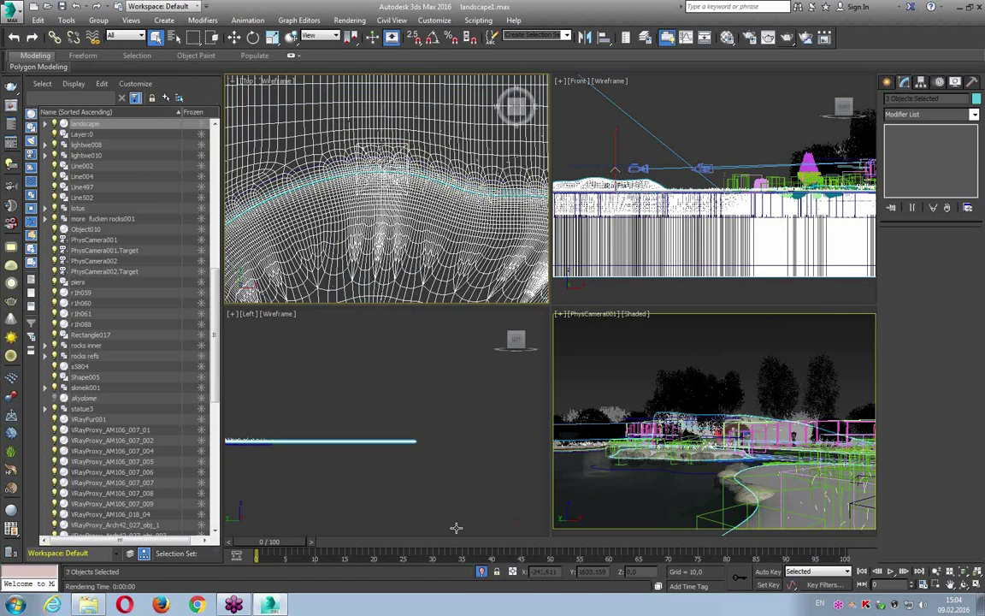
pyautogui.click(481, 572)
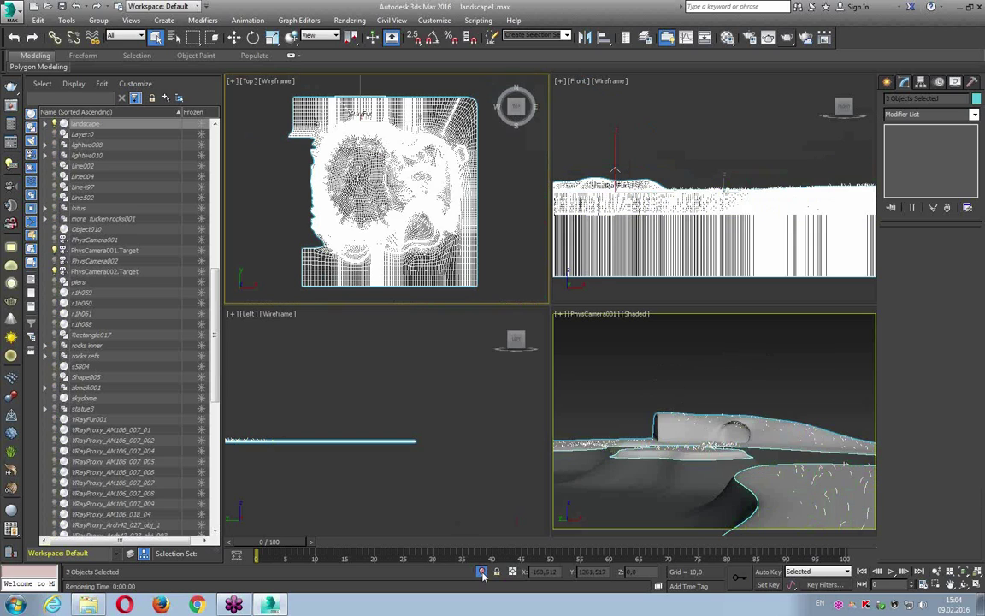
pyautogui.click(604, 394)
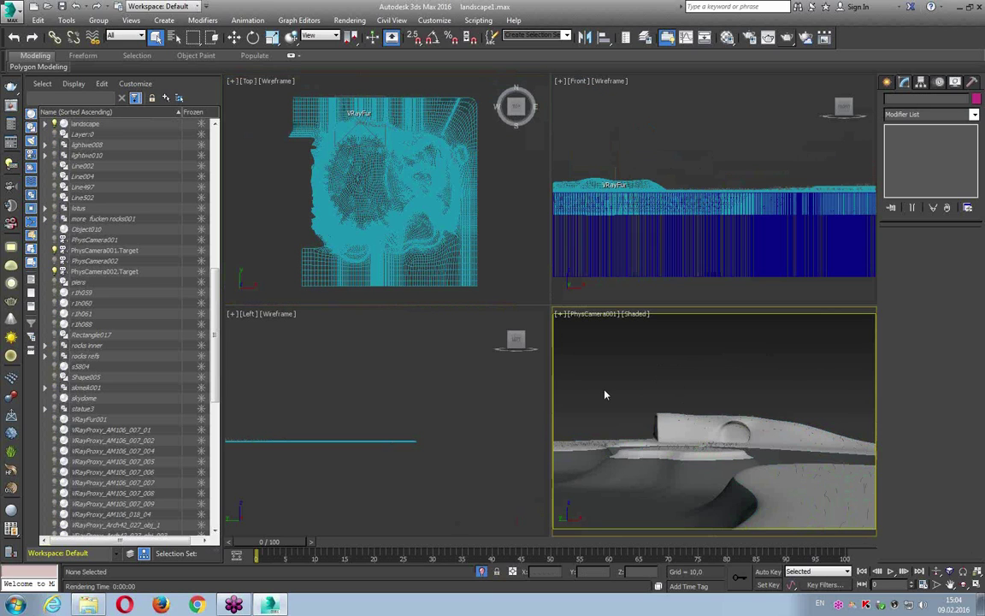
pyautogui.press('m')
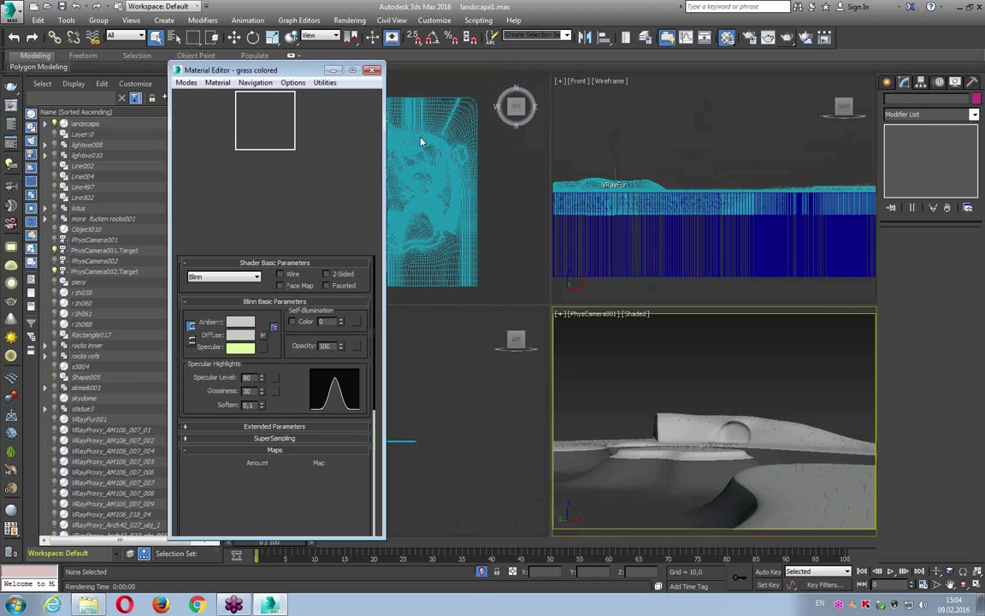
# - Lower the Value of both Noise colours inside the grass colored material's diffuse Mix map
pyautogui.click(263, 335)
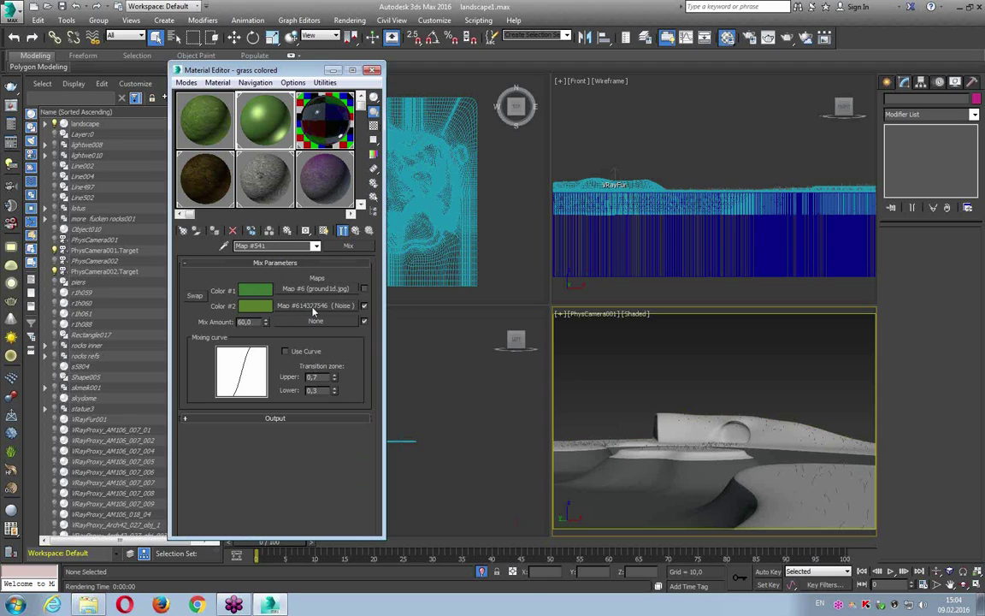
pyautogui.click(306, 306)
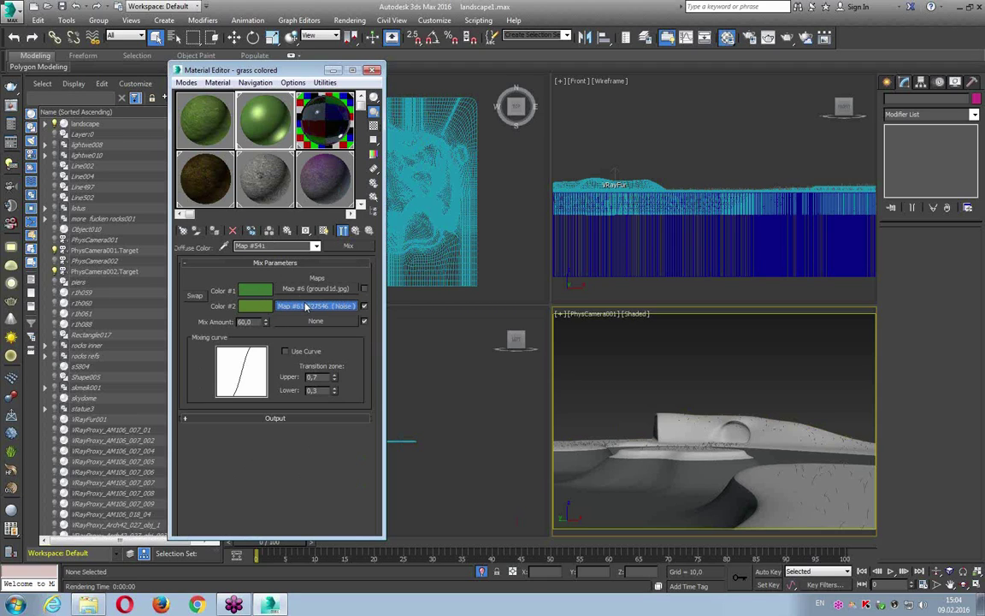
pyautogui.click(305, 306)
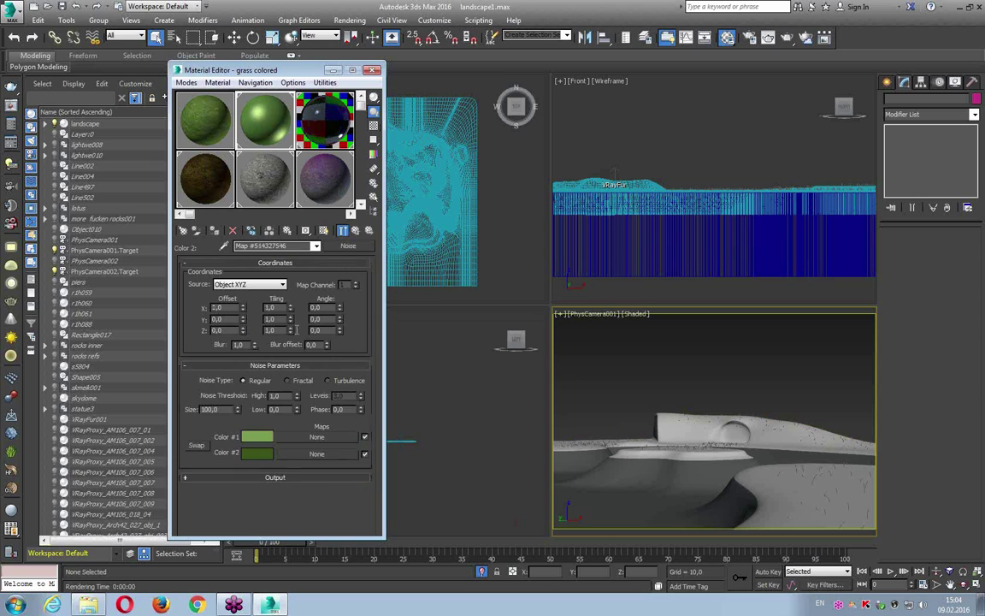
pyautogui.click(260, 436)
pyautogui.moveTo(278, 173); pyautogui.dragTo(241, 175)
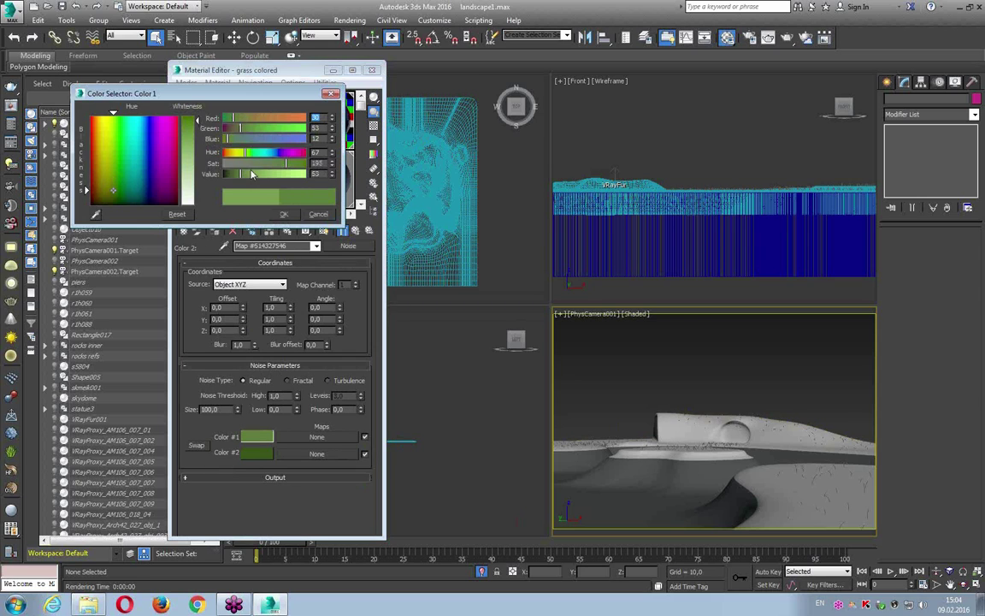
pyautogui.click(262, 455)
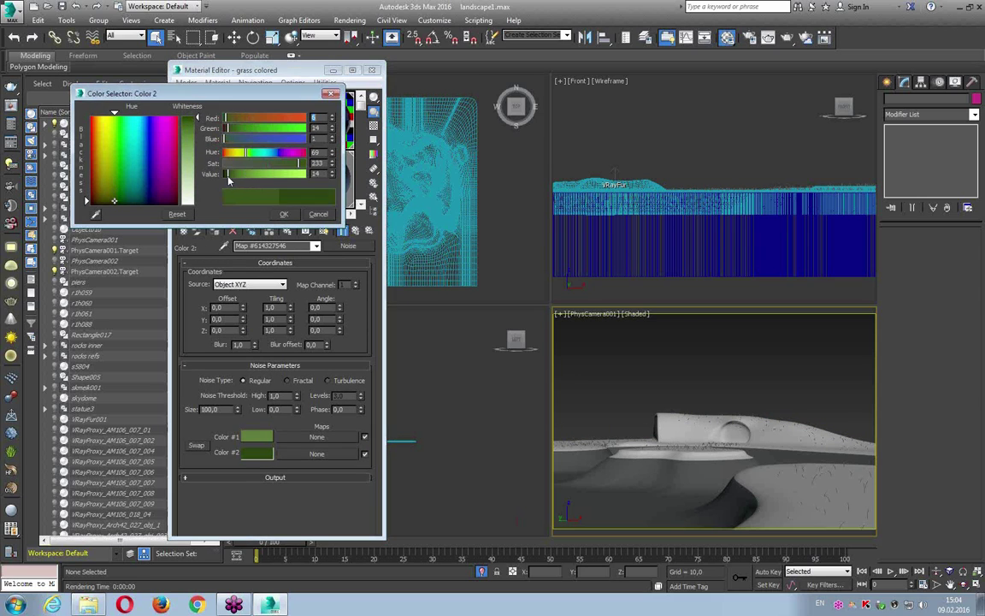
pyautogui.click(284, 214)
pyautogui.click(369, 230)
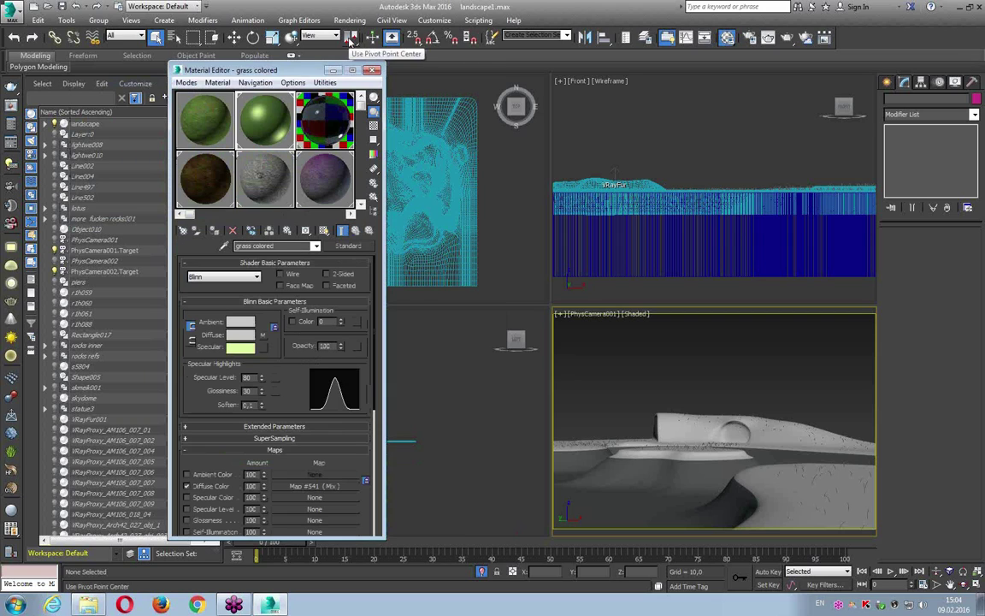
pyautogui.click(374, 70)
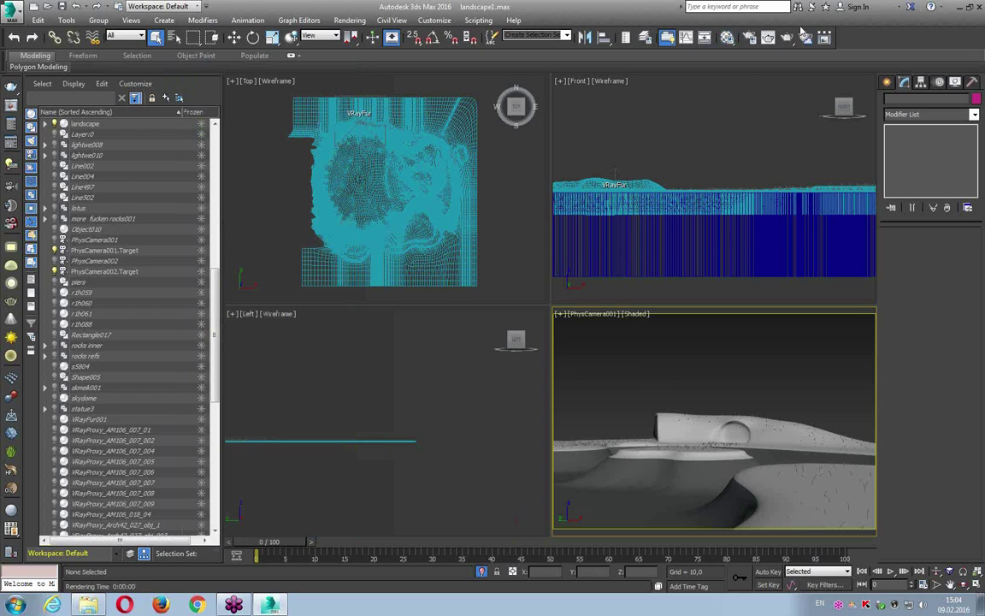
# - Render the isolated terrain with V-Ray Render Production, then close the frame buffer
pyautogui.click(787, 37)
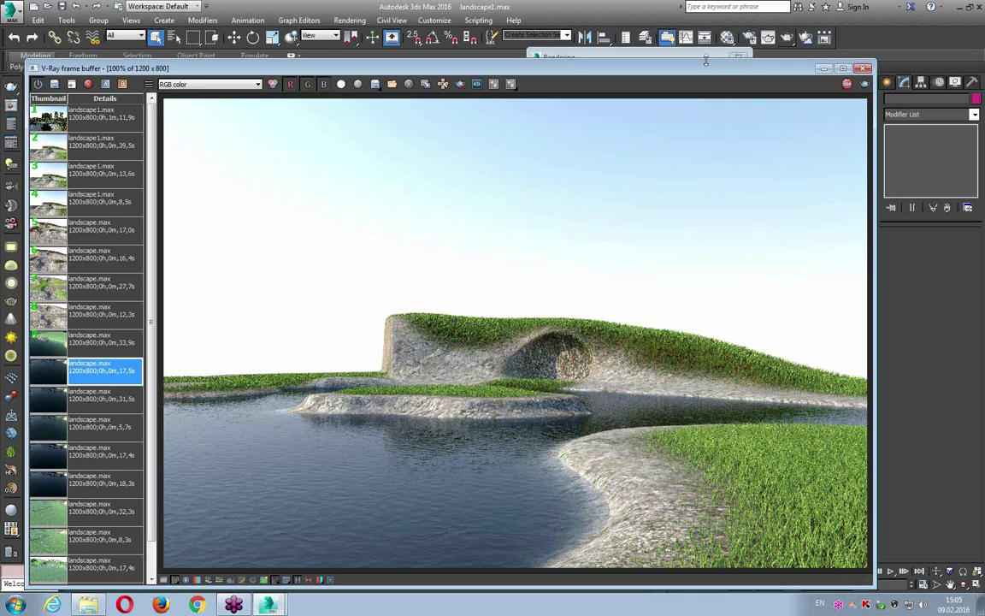
pyautogui.click(637, 55)
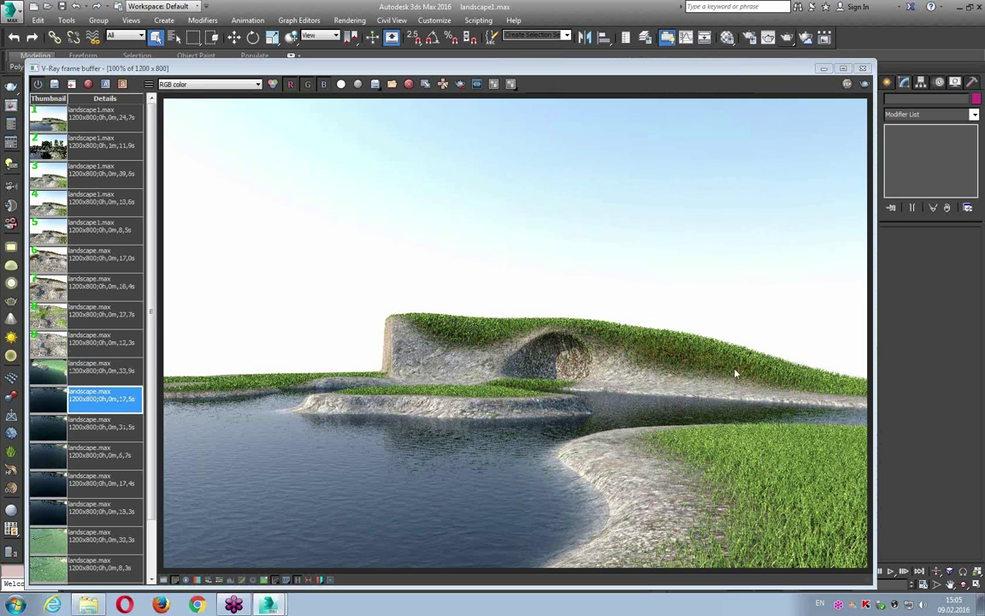
pyautogui.click(774, 61)
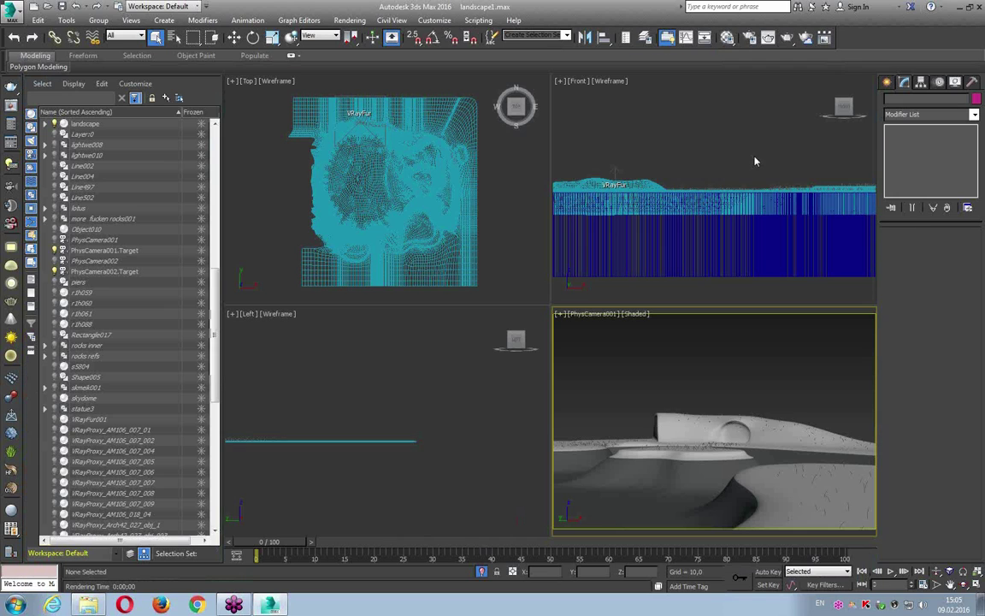
# - Unhide all hidden scene objects from the viewport menu and maximize the top view
pyautogui.click(374, 158)
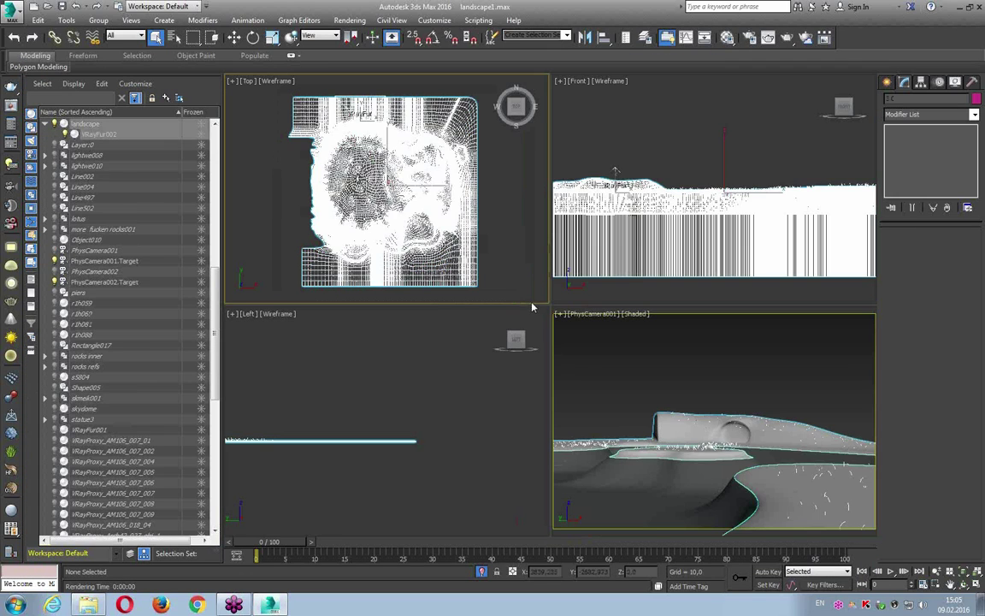
pyautogui.rightClick(418, 210)
pyautogui.click(445, 183)
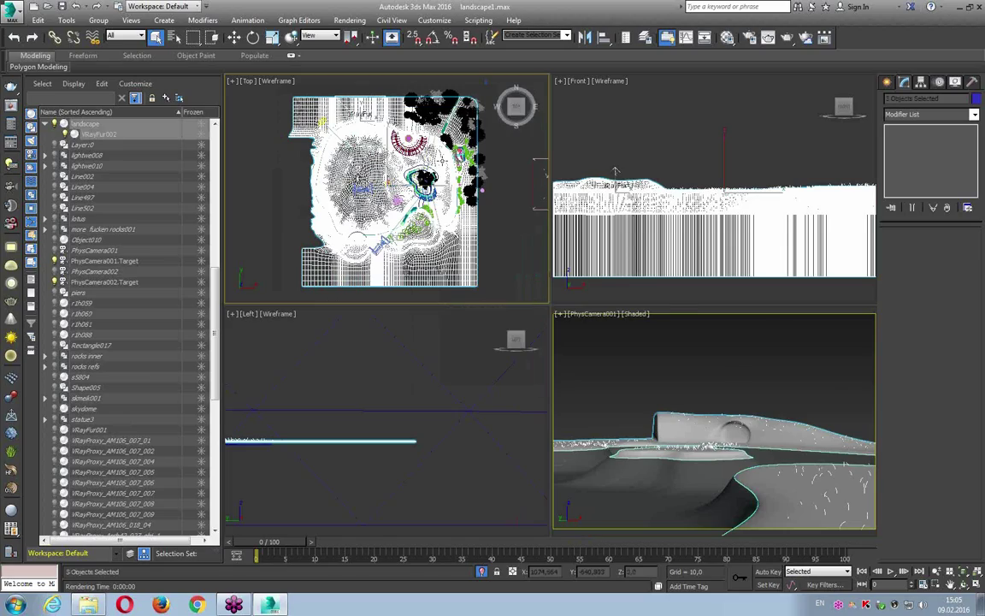
pyautogui.scroll(10, 362, 236)
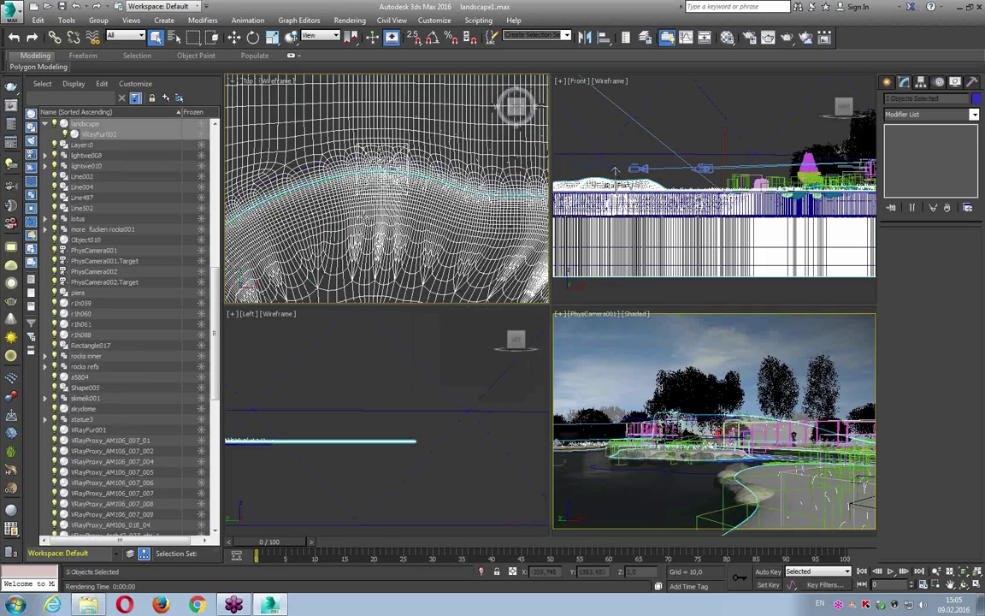
pyautogui.hotkey('alt', 'w')
# - Pan to the lower landscape and select the 12 flower cover plants, returning to four views
pyautogui.scroll(-3, 521, 283)
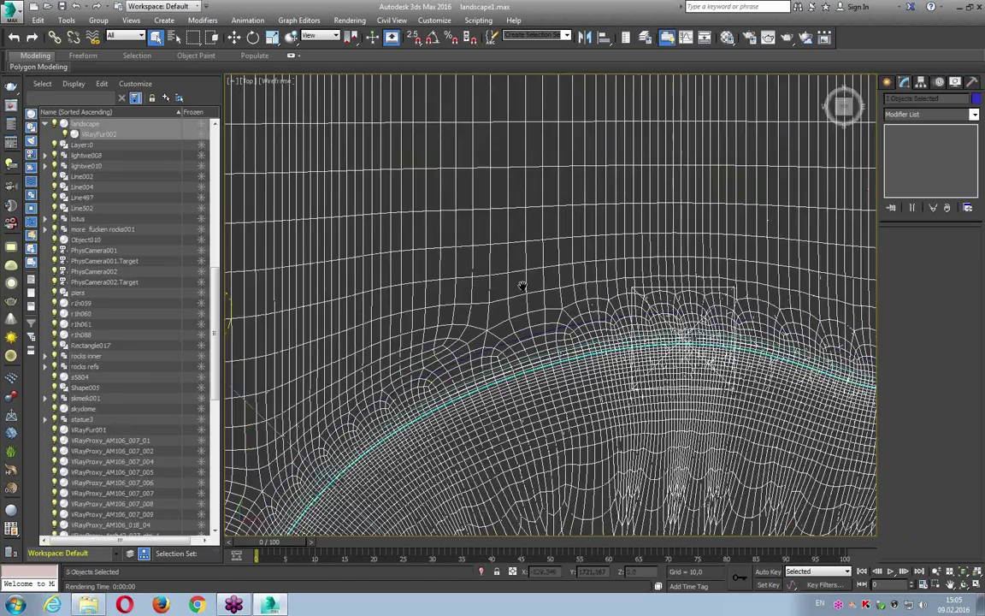
pyautogui.scroll(-3, 526, 285)
pyautogui.scroll(-3, 524, 284)
pyautogui.moveTo(523, 346)
pyautogui.mouseDown(button='middle')
pyautogui.moveTo(454, 255)
pyautogui.moveTo(302, 404)
pyautogui.mouseUp(button='middle')
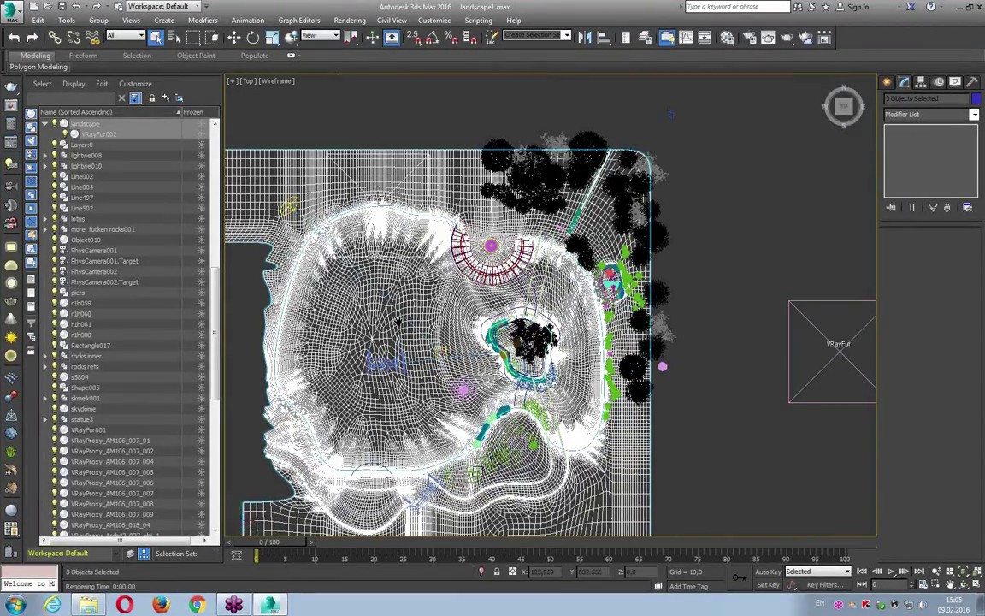
pyautogui.scroll(3, 636, 172)
pyautogui.scroll(5, 636, 173)
pyautogui.scroll(4, 589, 229)
pyautogui.moveTo(506, 193); pyautogui.dragTo(722, 480)
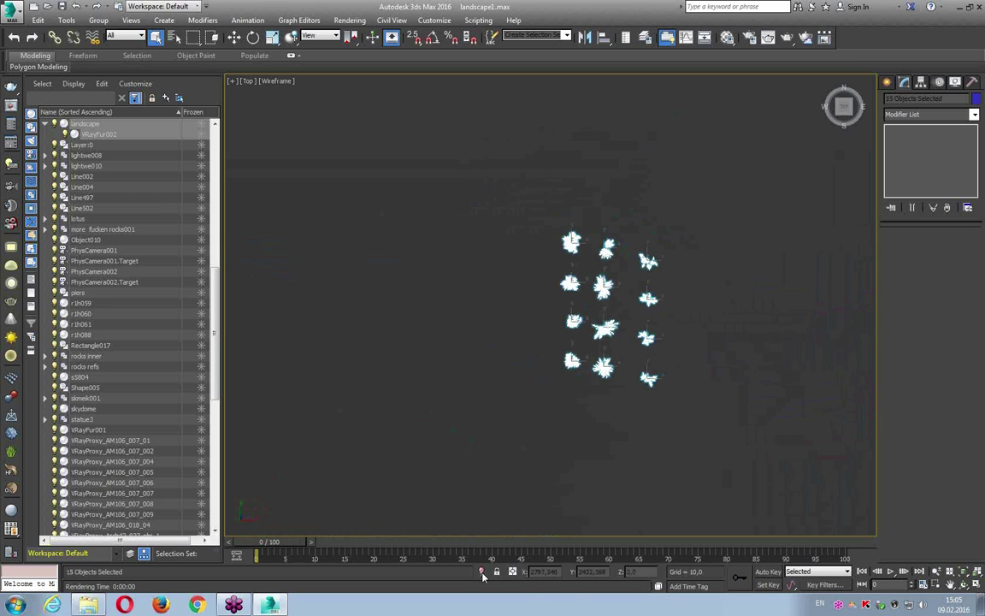
pyautogui.hotkey('alt', 'q')
pyautogui.click(737, 440)
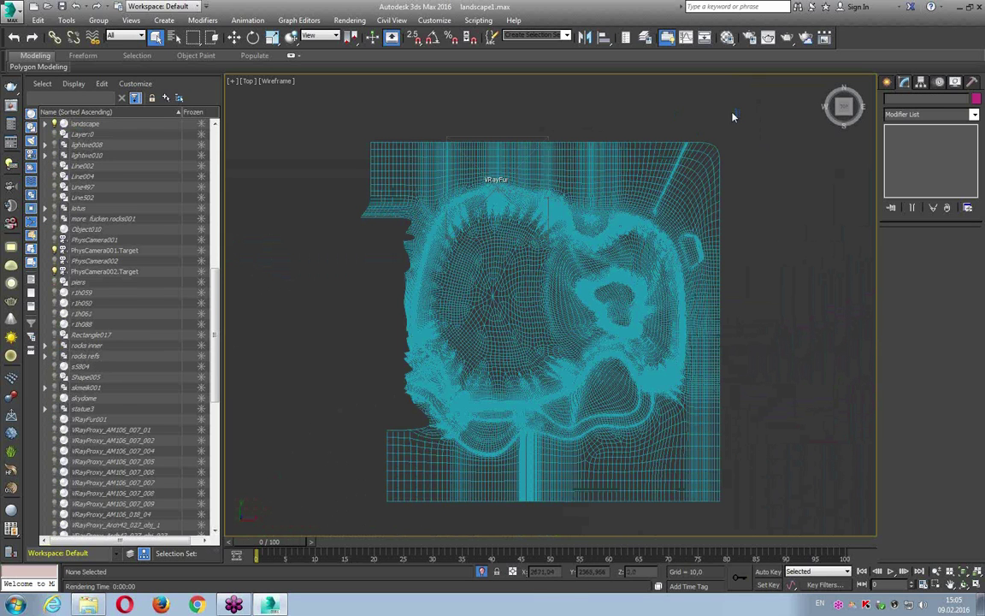
pyautogui.hotkey('ctrl', 'z')
pyautogui.hotkey('alt', 'w')
# - Maximize the Perspective view and isolate the selected flower plants
pyautogui.rightClick(651, 370)
pyautogui.hotkey('alt', 'w')
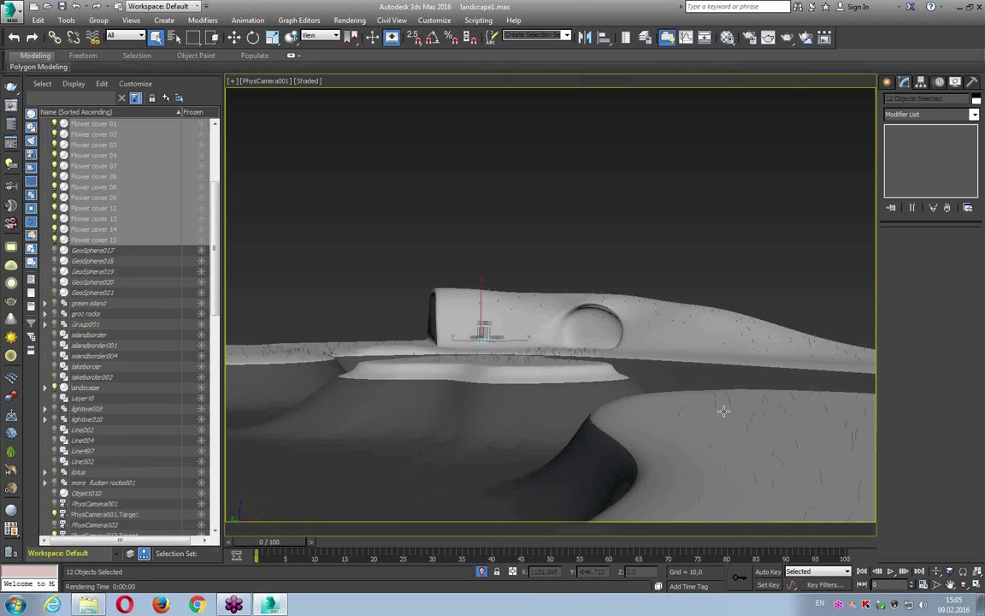
pyautogui.hotkey('alt', 'q')
pyautogui.keyDown('alt'); pyautogui.moveTo(721, 411); pyautogui.dragTo(618, 387, button='middle'); pyautogui.keyUp('alt')
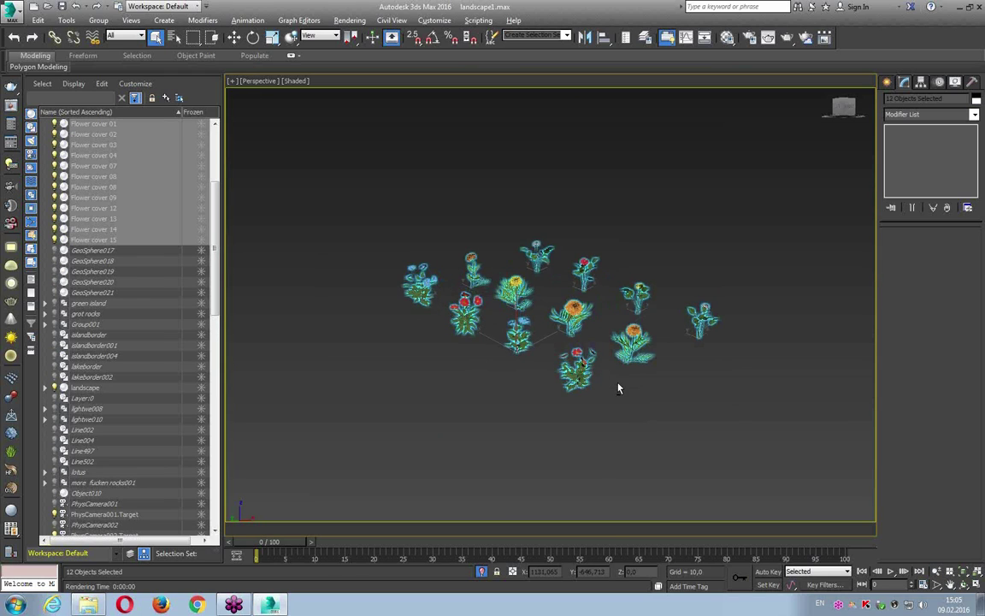
pyautogui.scroll(4, 631, 427)
pyautogui.click(612, 391)
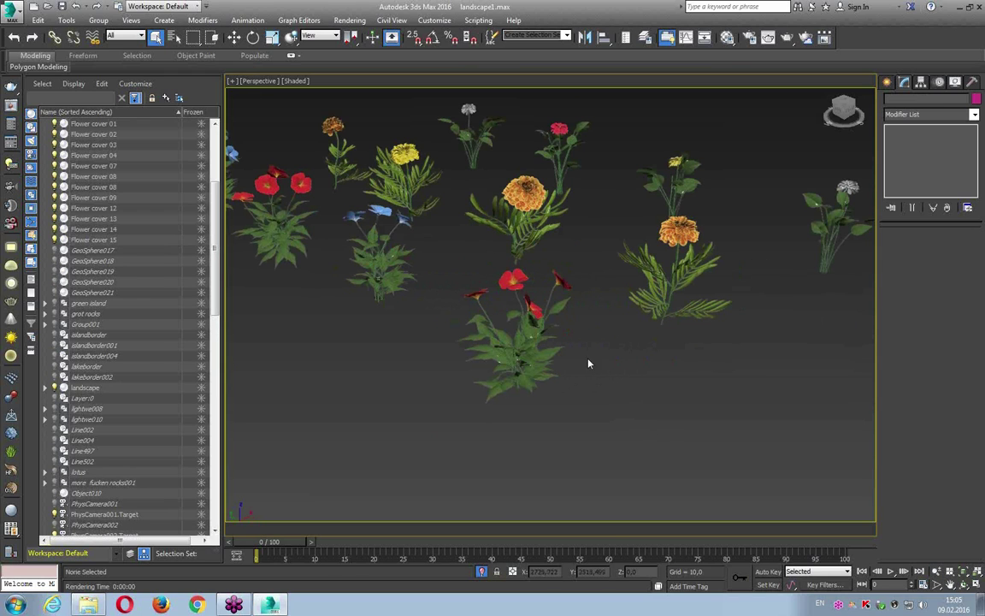
pyautogui.keyDown('alt'); pyautogui.moveTo(613, 389); pyautogui.dragTo(585, 398, button='middle'); pyautogui.keyUp('alt')
# - Select Flower cover 12, show polygon statistics, and open its Object Properties
pyautogui.click(558, 406)
pyautogui.click(557, 413)
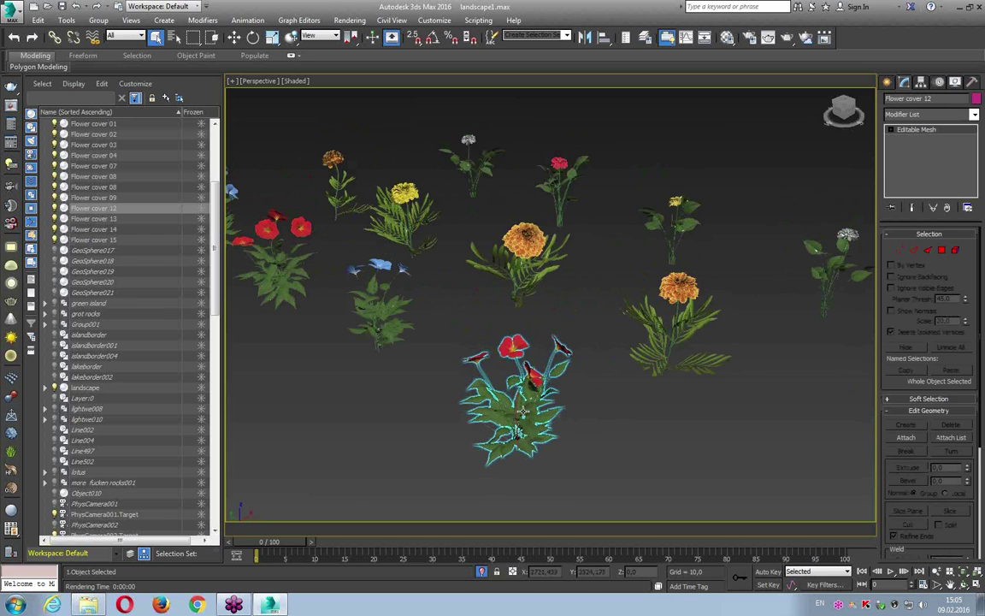
pyautogui.press('7')
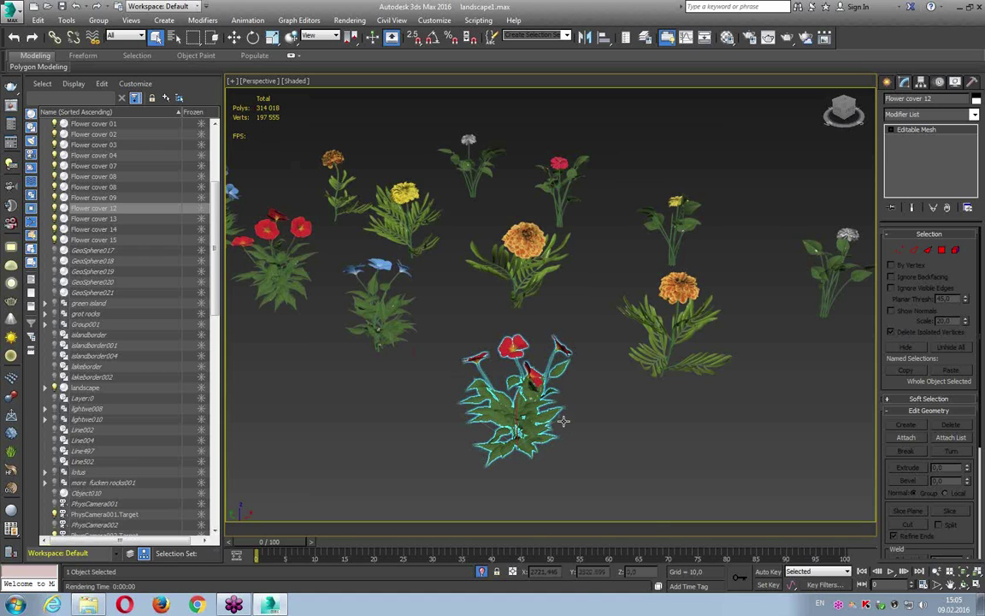
pyautogui.rightClick(535, 412)
pyautogui.click(565, 467)
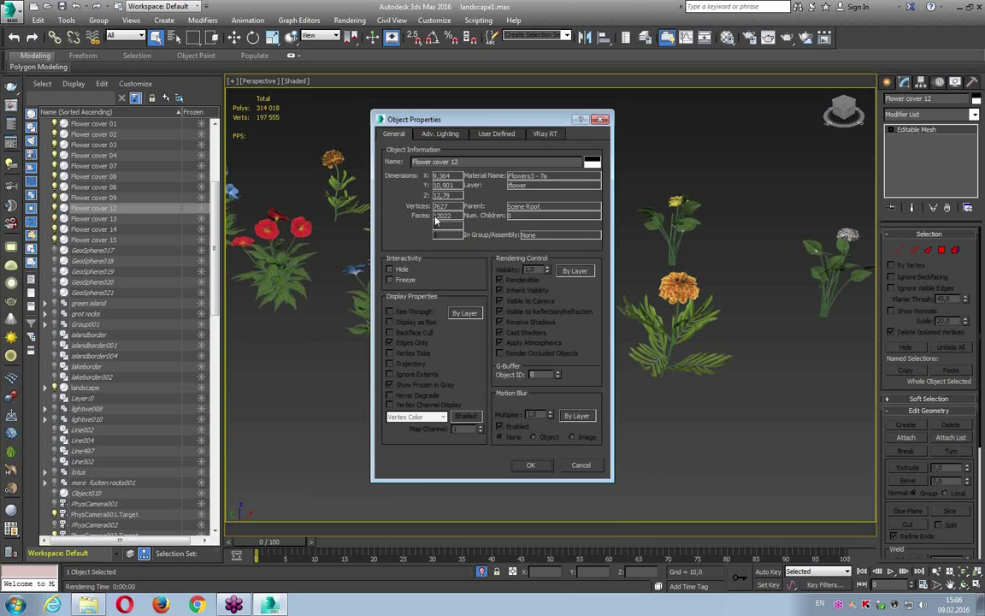
# - Close Flower cover 12's properties and select the small top flower, Flower cover 04
pyautogui.press('Return')
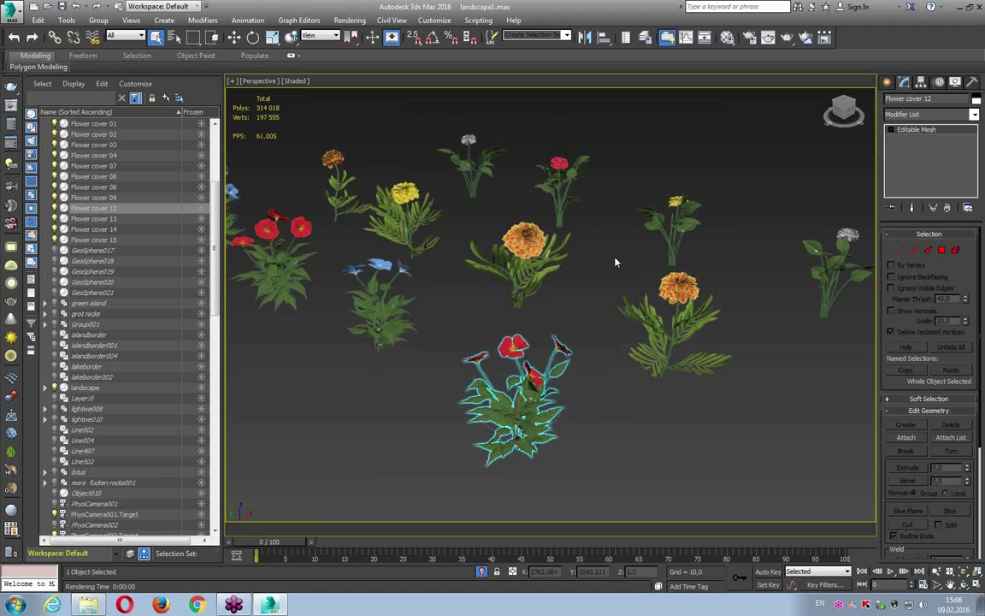
pyautogui.scroll(-3, 603, 259)
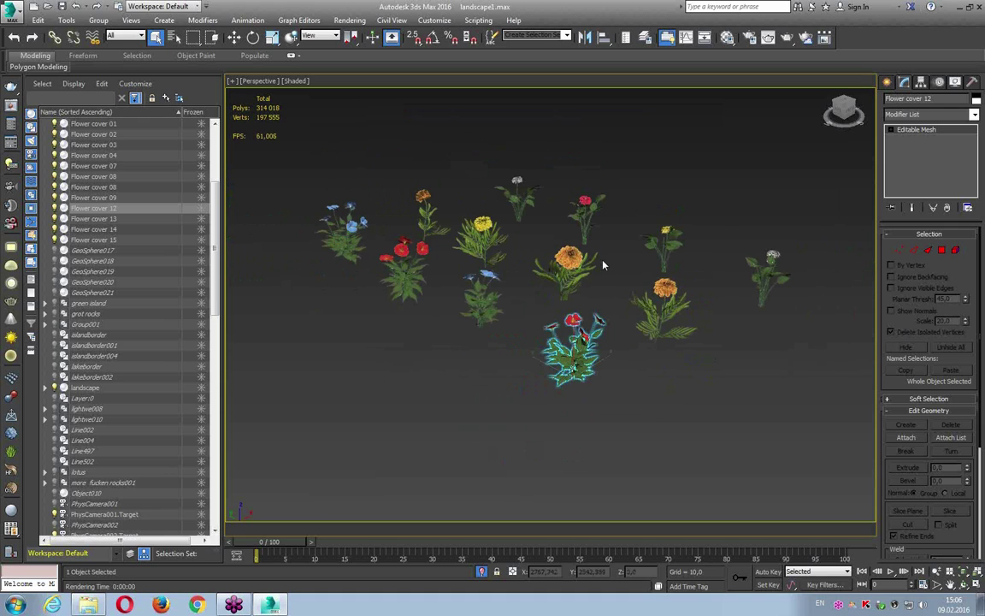
pyautogui.keyDown('alt'); pyautogui.moveTo(506, 261); pyautogui.dragTo(496, 269, button='middle'); pyautogui.keyUp('alt')
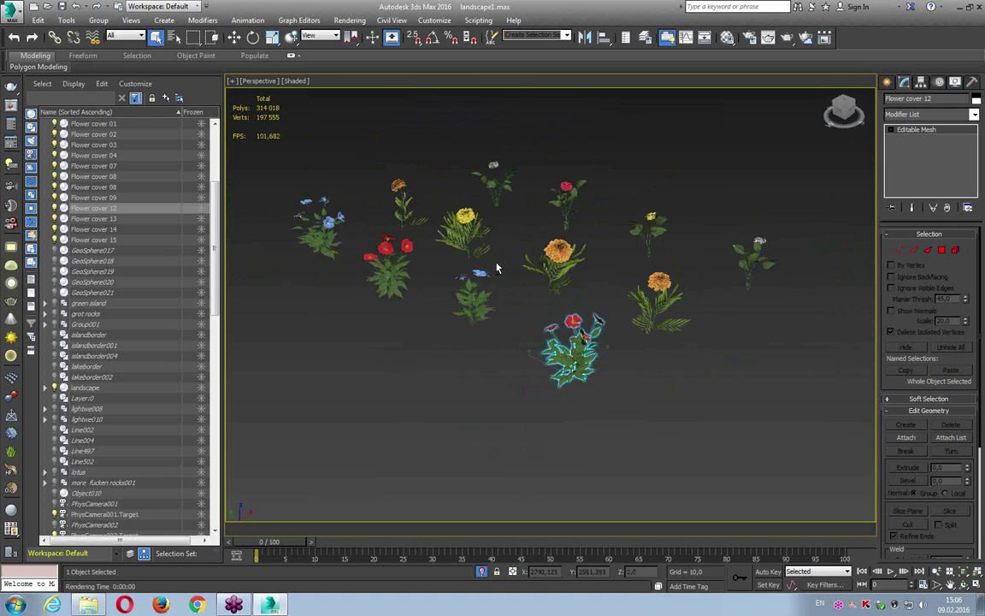
pyautogui.click(496, 195)
pyautogui.scroll(3, 496, 195)
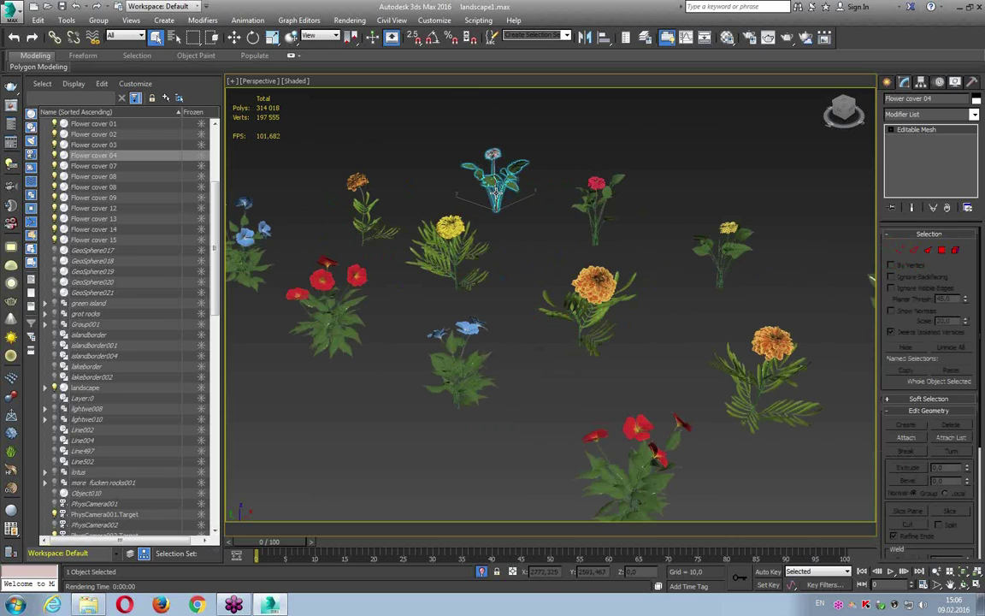
pyautogui.scroll(2, 495, 193)
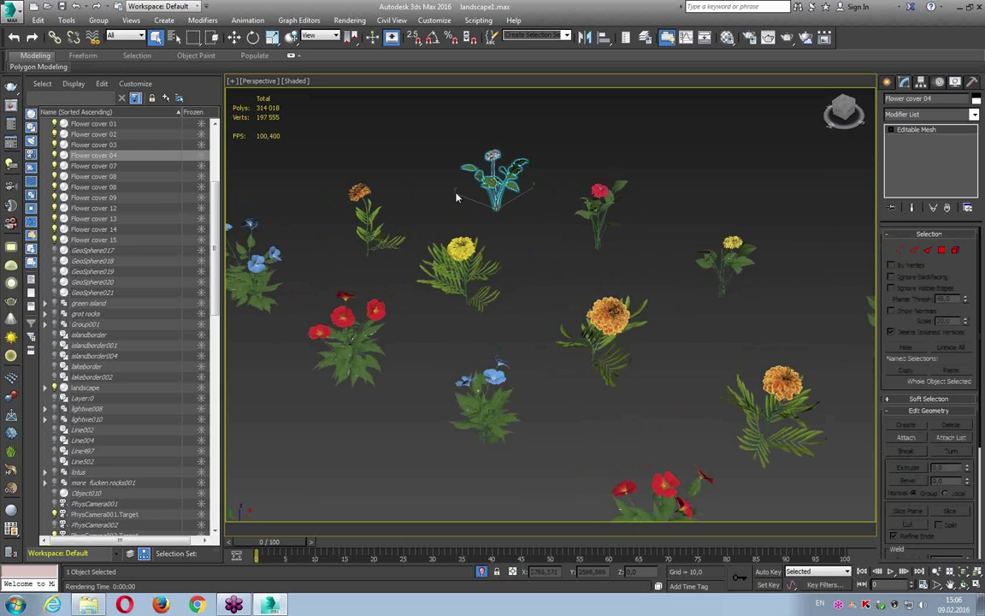
# - Start the V-Ray mesh export for Flower cover 04 from its quad menu
pyautogui.click(726, 261)
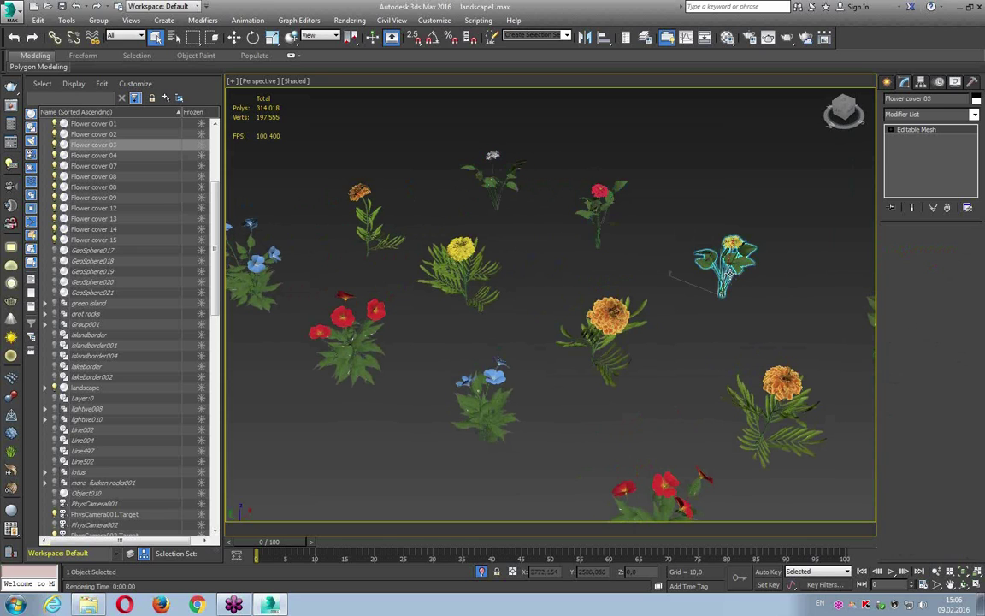
pyautogui.click(495, 177)
pyautogui.rightClick(501, 176)
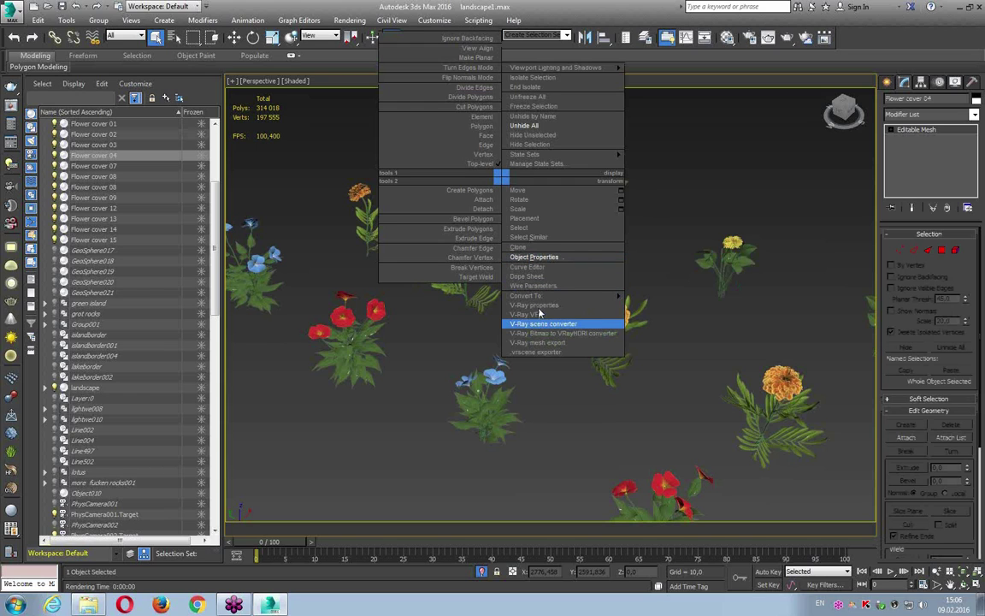
pyautogui.click(499, 402)
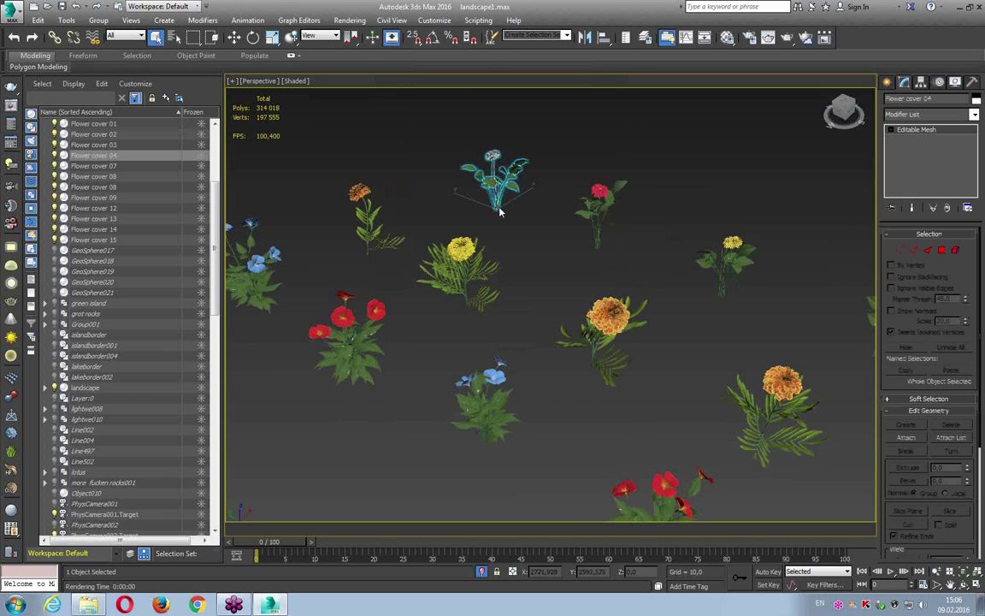
pyautogui.rightClick(499, 190)
pyautogui.click(539, 351)
# - Set the V-Ray mesh export folder to D:\Landscape design
pyautogui.click(571, 180)
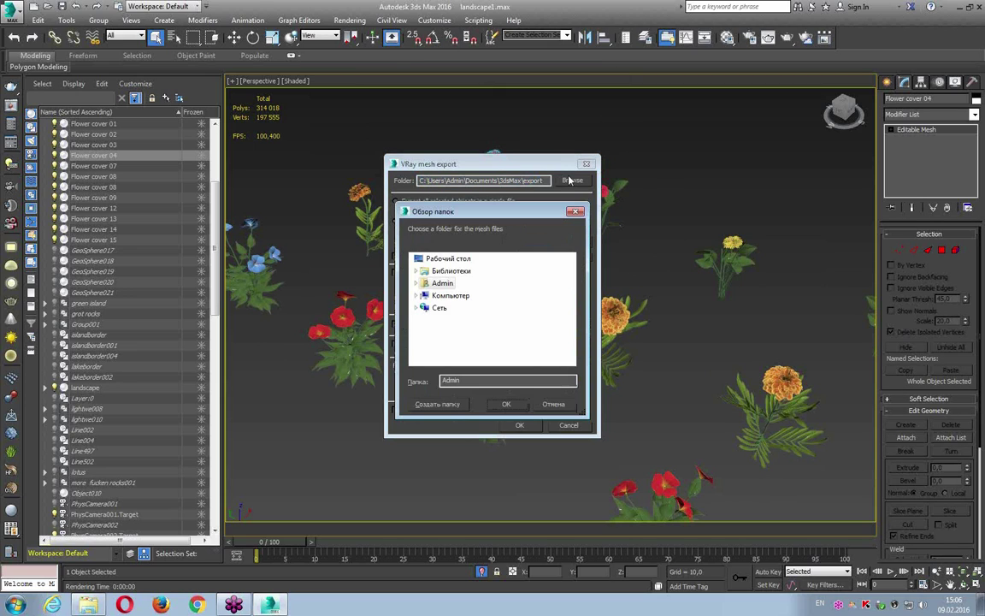
pyautogui.doubleClick(445, 295)
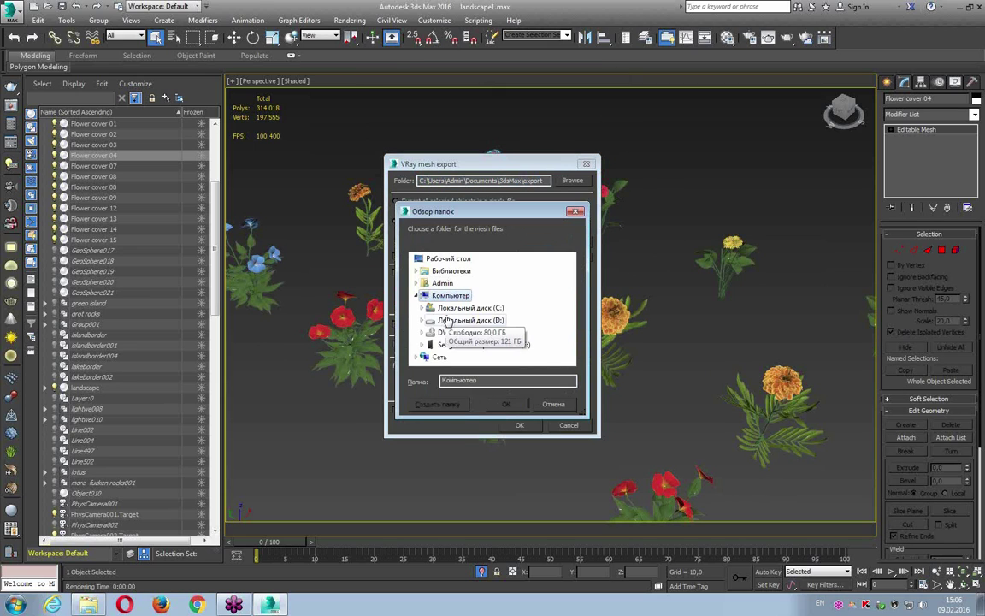
pyautogui.doubleClick(447, 320)
pyautogui.scroll(-3, 513, 333)
pyautogui.scroll(2, 496, 325)
pyautogui.click(490, 303)
pyautogui.scroll(1, 490, 301)
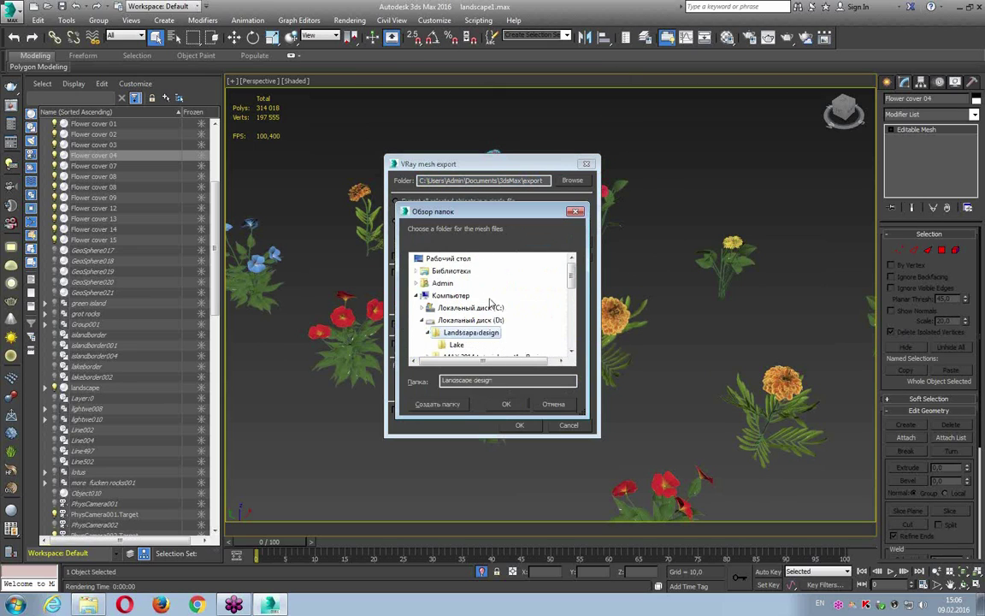
pyautogui.click(506, 404)
# - Export as one file with automatic proxies, Multi/Sub-Object material and 5000 preview faces
pyautogui.doubleClick(451, 242)
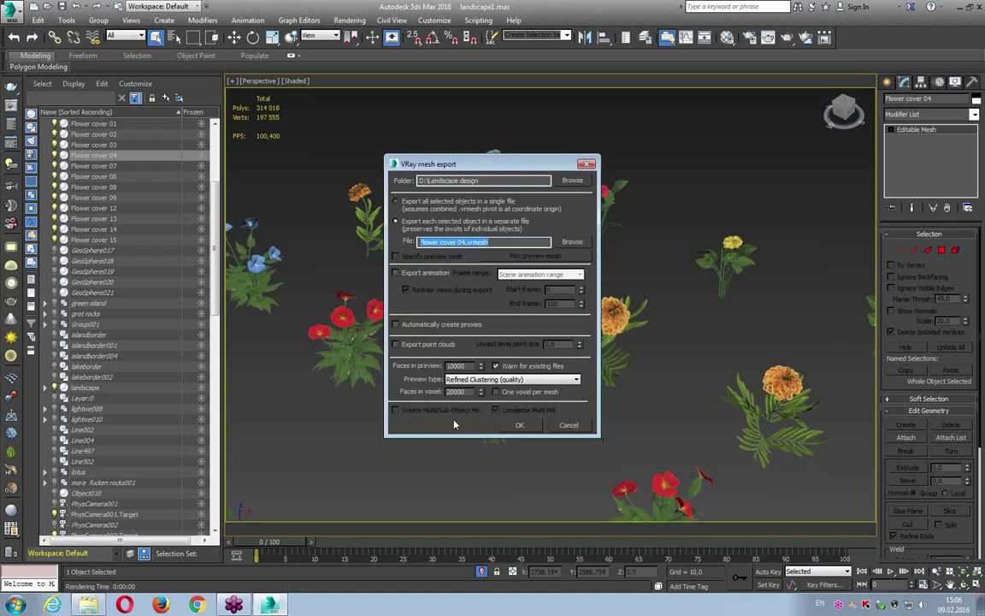
pyautogui.click(395, 324)
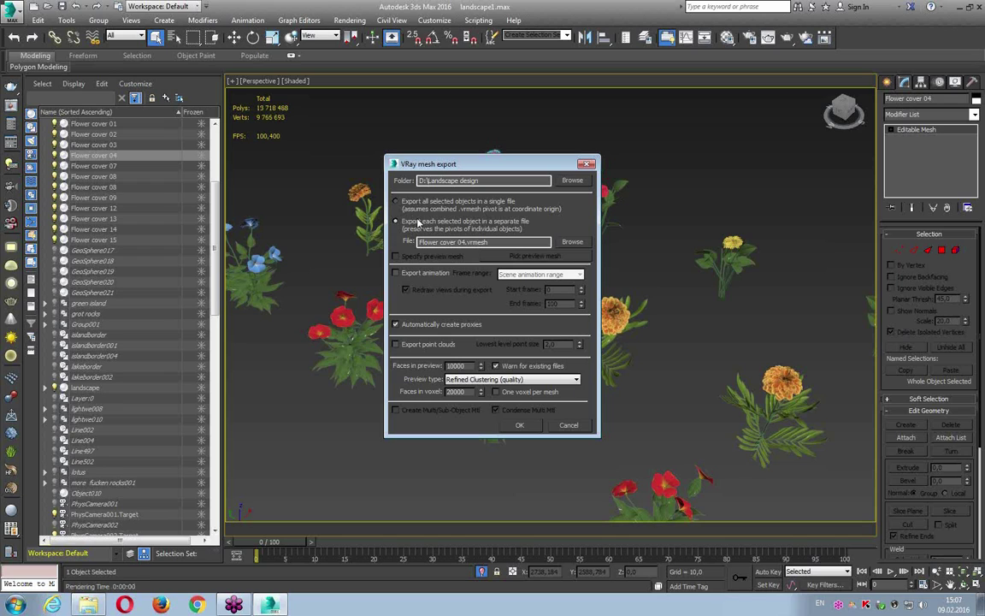
pyautogui.click(409, 205)
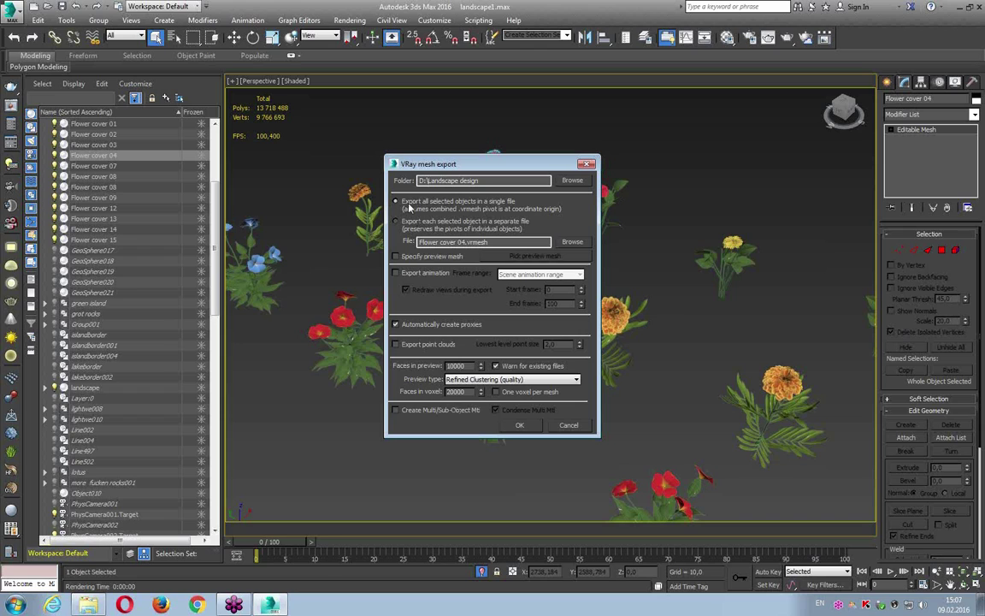
pyautogui.click(466, 411)
pyautogui.moveTo(466, 164)
pyautogui.mouseDown()
pyautogui.moveTo(734, 155)
pyautogui.moveTo(691, 148)
pyautogui.mouseUp()
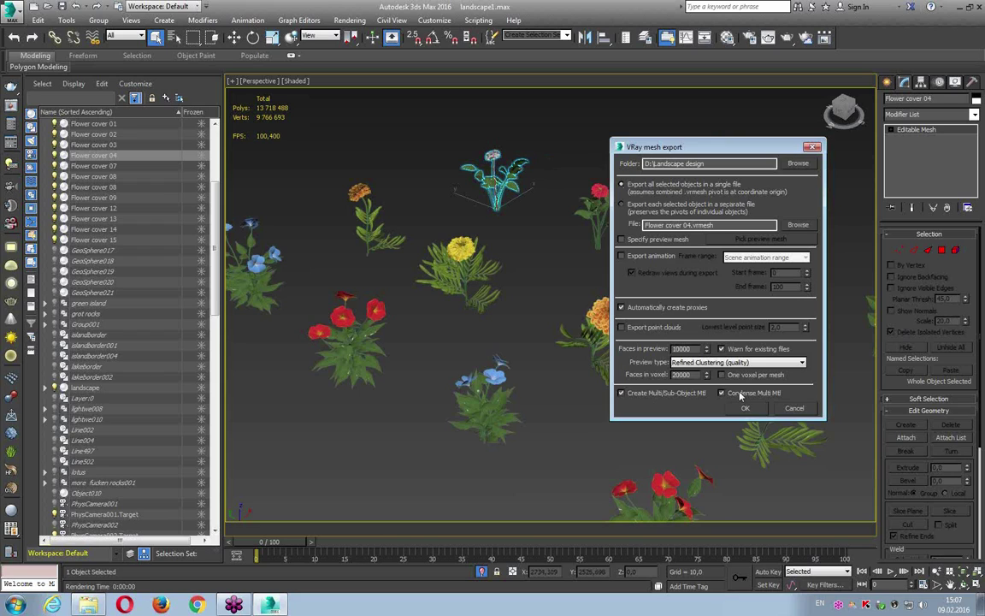
pyautogui.doubleClick(680, 349)
pyautogui.write('500')
pyautogui.press('Return')
pyautogui.click(752, 410)
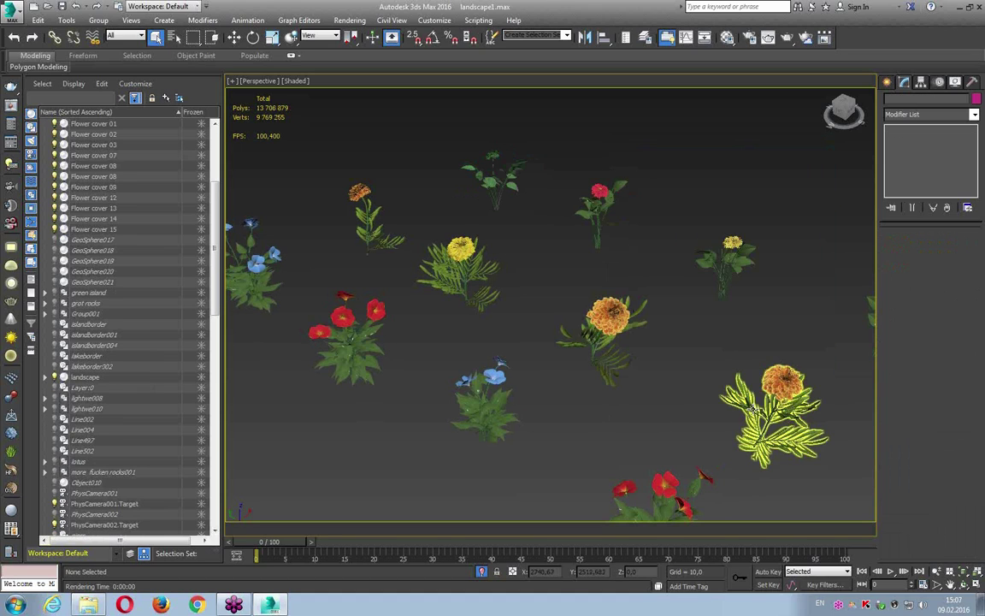
# - Frame the new Flower cover 04 proxy and set its display to preview from file
pyautogui.click(505, 164)
pyautogui.press('z')
pyautogui.moveTo(506, 169)
pyautogui.keyDown('alt'); pyautogui.mouseDown(button='middle')
pyautogui.moveTo(571, 269)
pyautogui.moveTo(409, 249)
pyautogui.moveTo(545, 237)
pyautogui.mouseUp(button='middle'); pyautogui.keyUp('alt')
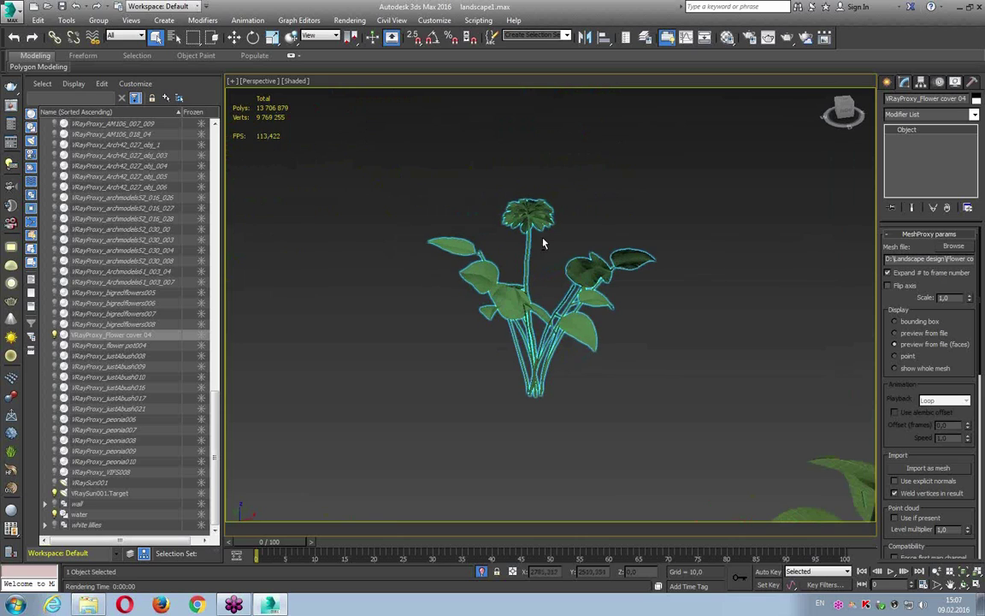
pyautogui.click(919, 333)
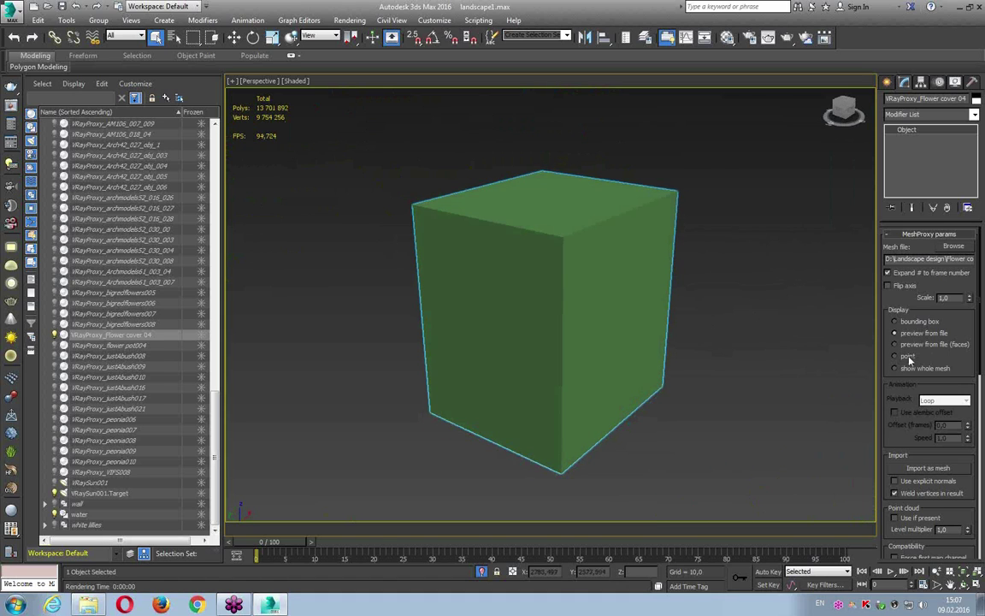
pyautogui.click(910, 369)
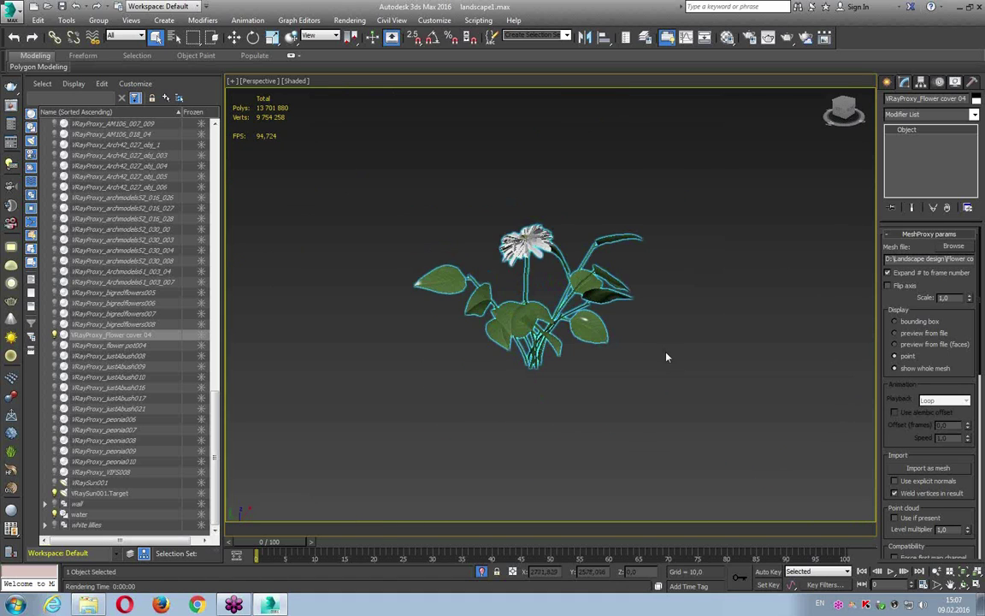
pyautogui.keyDown('alt'); pyautogui.moveTo(856, 316); pyautogui.dragTo(842, 341, button='middle'); pyautogui.keyUp('alt')
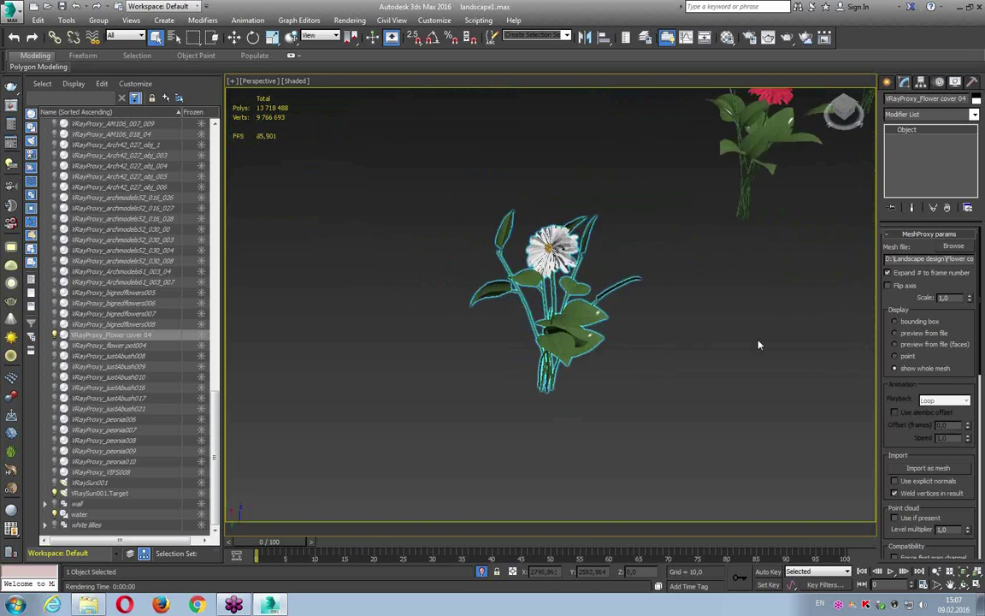
pyautogui.click(922, 323)
pyautogui.click(926, 334)
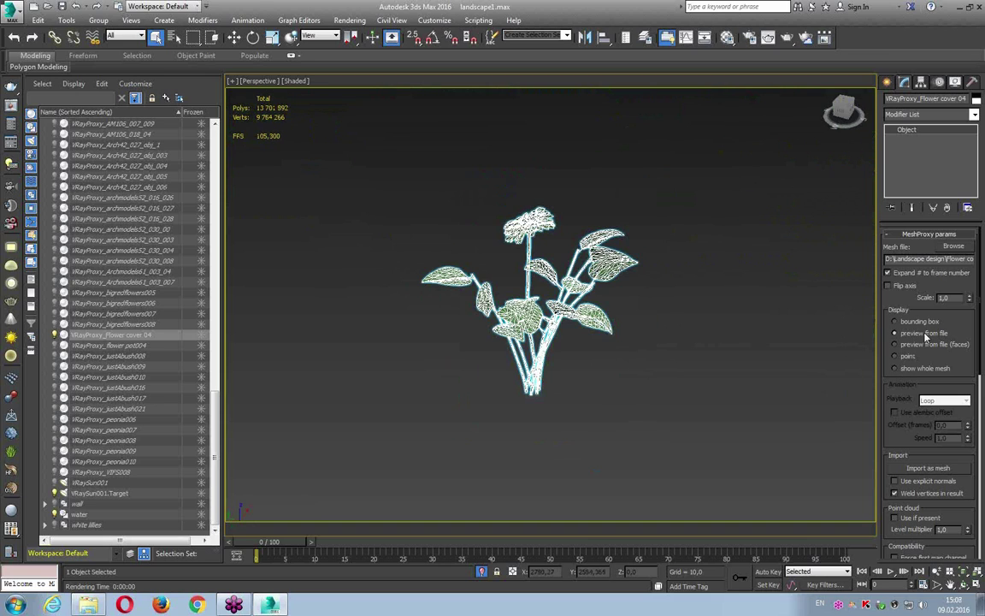
# - Zoom out over the flower patch and select the Flower cover 03 plant
pyautogui.click(673, 289)
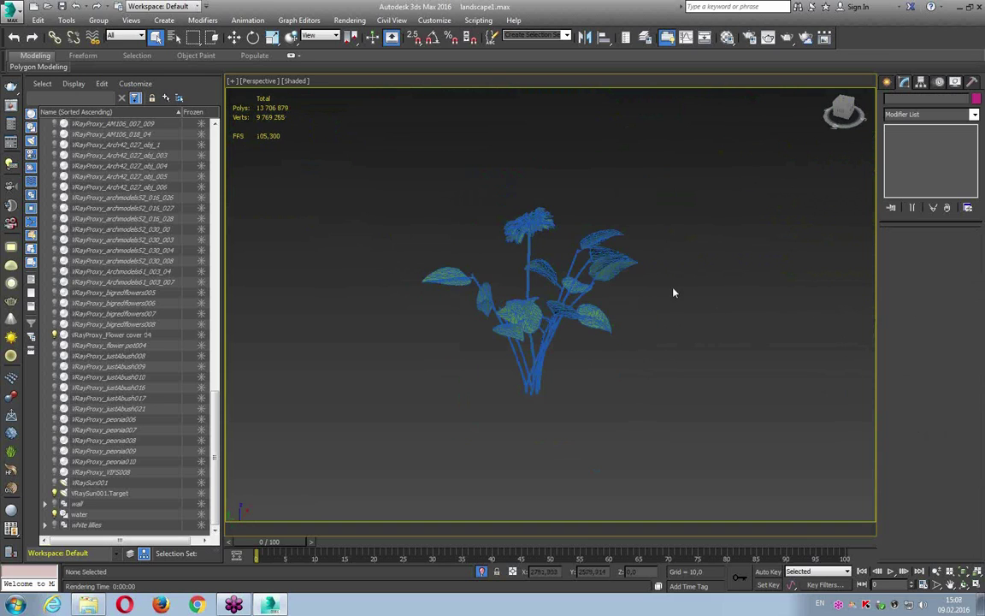
pyautogui.click(629, 280)
pyautogui.click(895, 344)
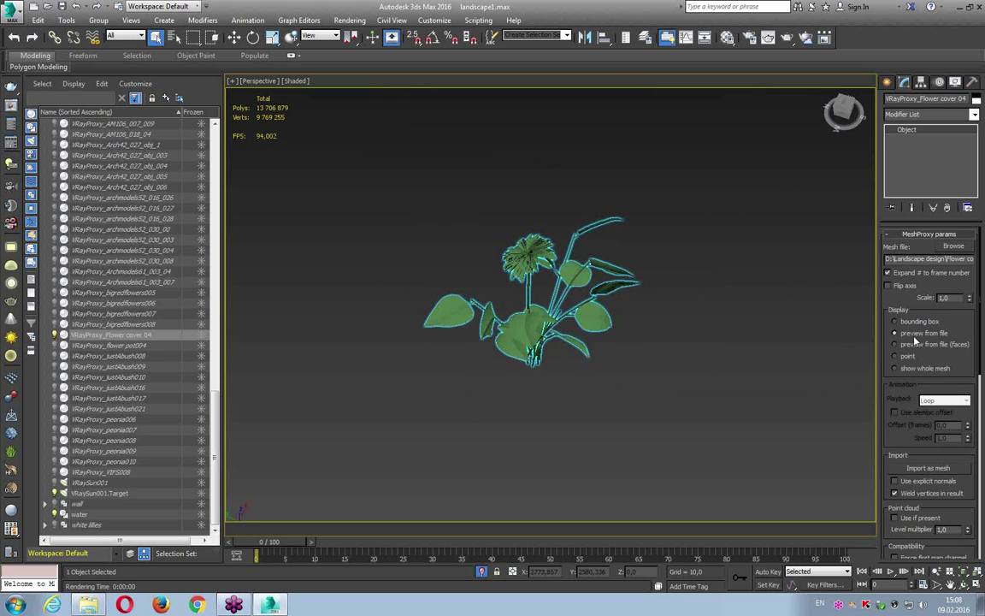
pyautogui.click(666, 297)
pyautogui.scroll(-3, 633, 283)
pyautogui.scroll(5, 633, 282)
pyautogui.scroll(-5, 625, 278)
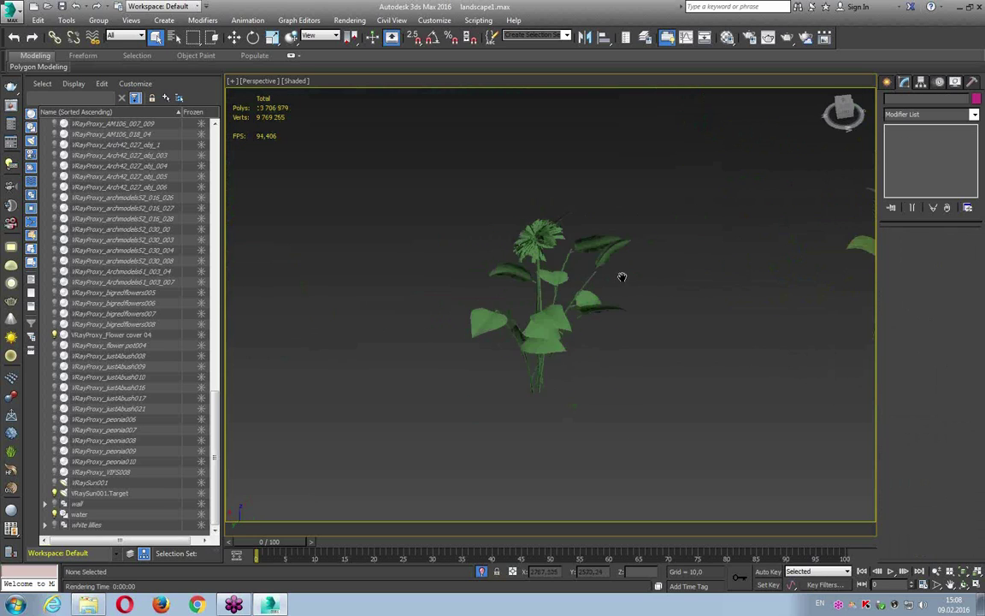
pyautogui.scroll(-3, 641, 275)
pyautogui.scroll(-5, 642, 275)
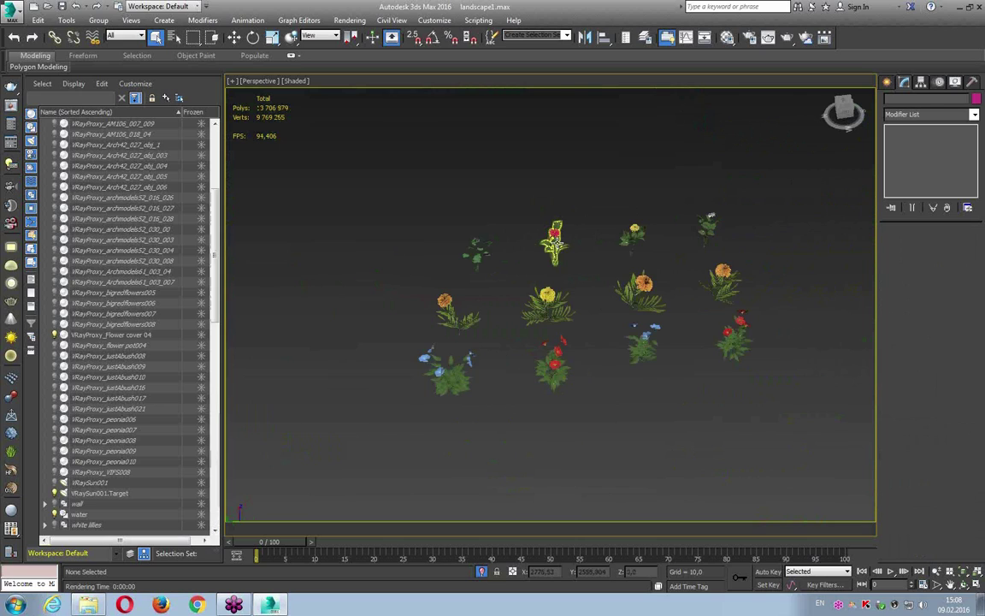
pyautogui.click(554, 242)
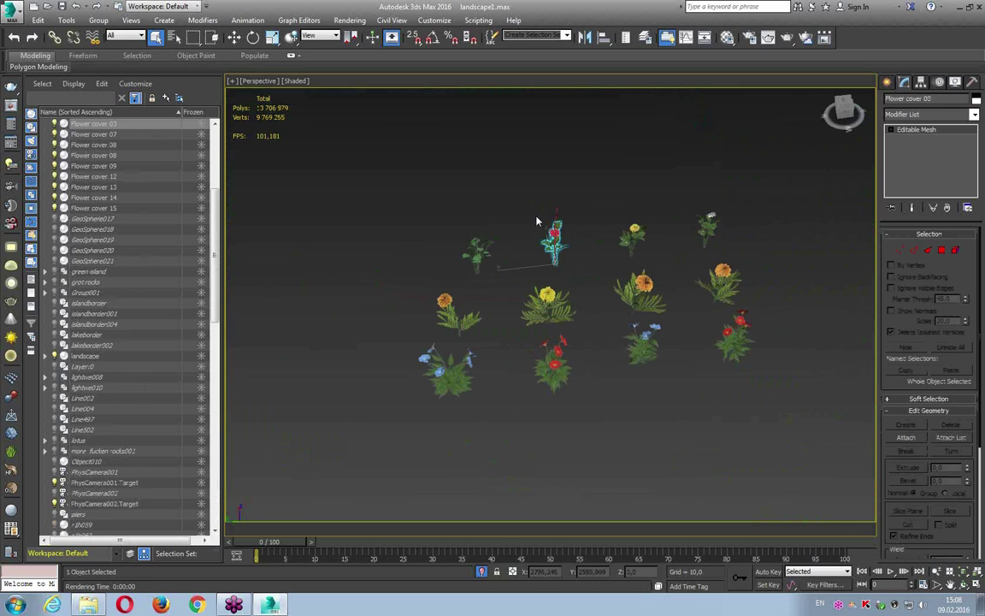
# - Export Flower cover 03, 02 and 01 individually as V-Ray proxies
pyautogui.rightClick(551, 244)
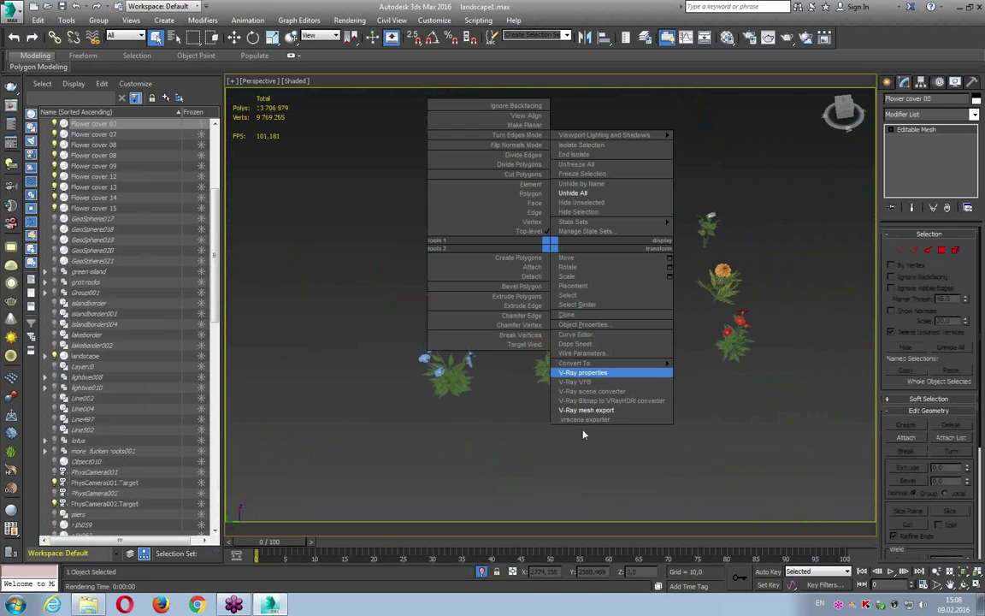
pyautogui.click(589, 410)
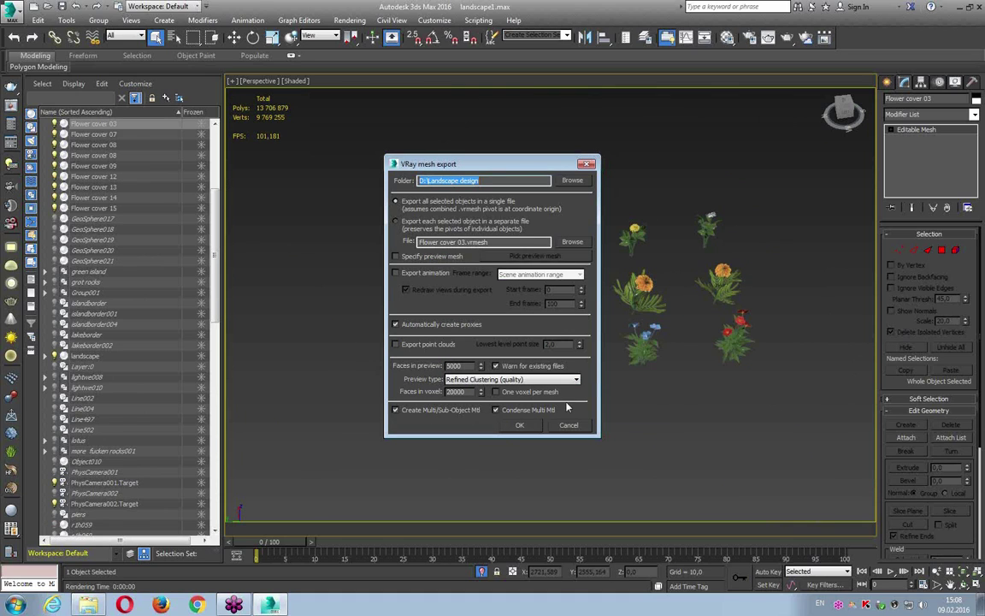
pyautogui.click(519, 425)
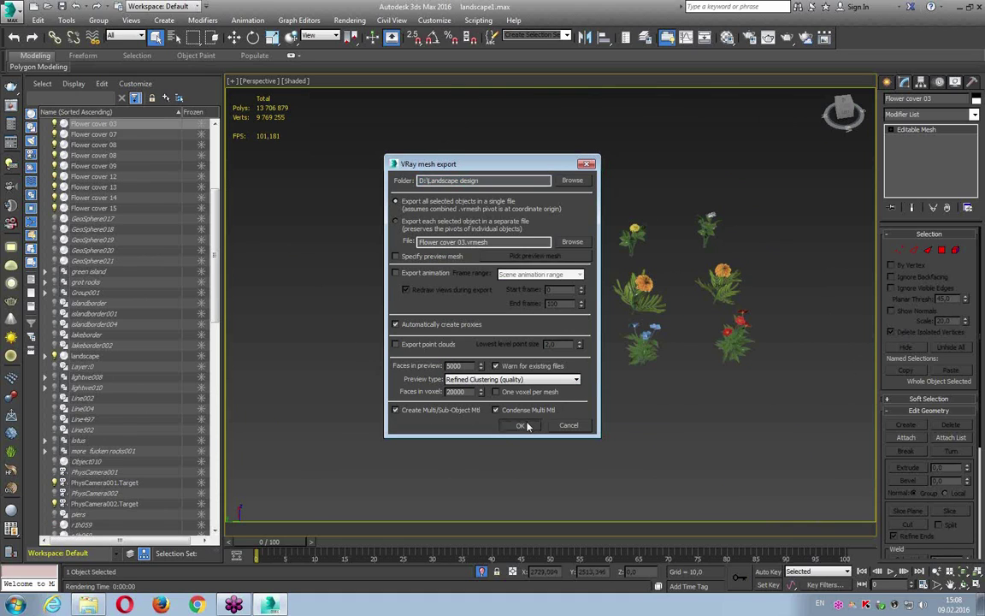
pyautogui.click(637, 229)
pyautogui.rightClick(634, 229)
pyautogui.click(666, 394)
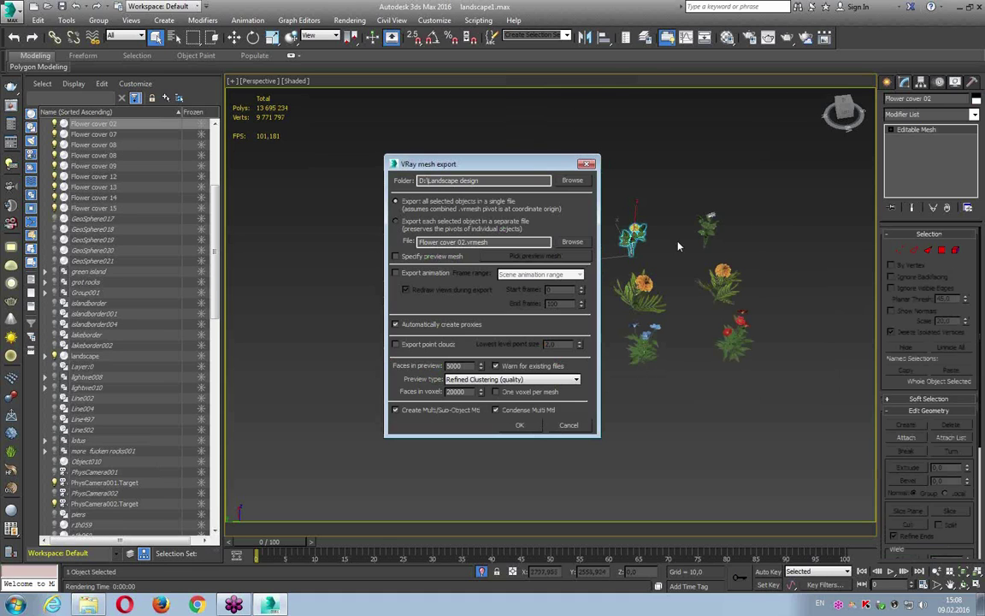
pyautogui.click(519, 426)
pyautogui.click(709, 227)
pyautogui.rightClick(709, 227)
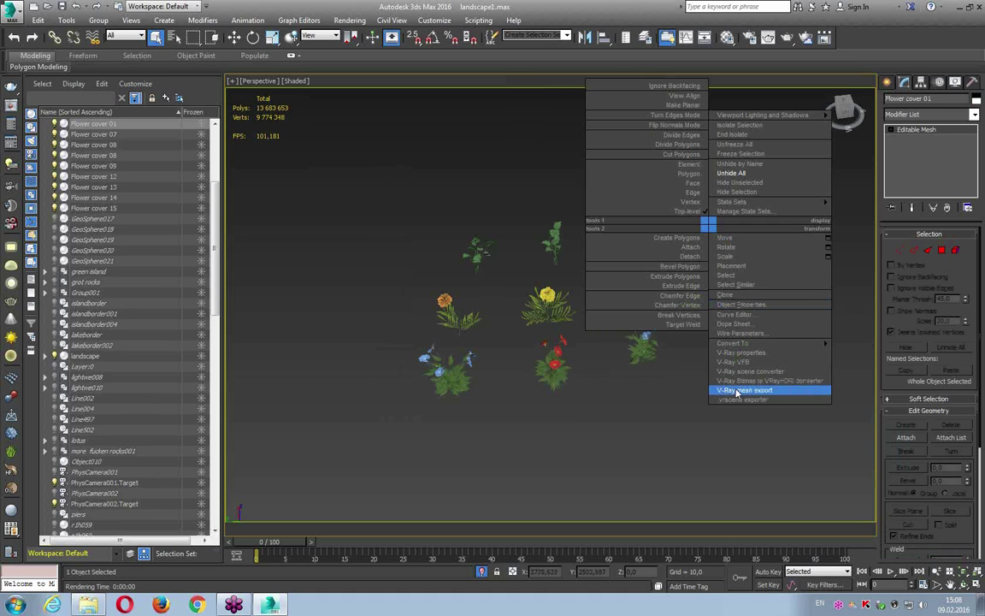
pyautogui.click(737, 372)
pyautogui.click(519, 425)
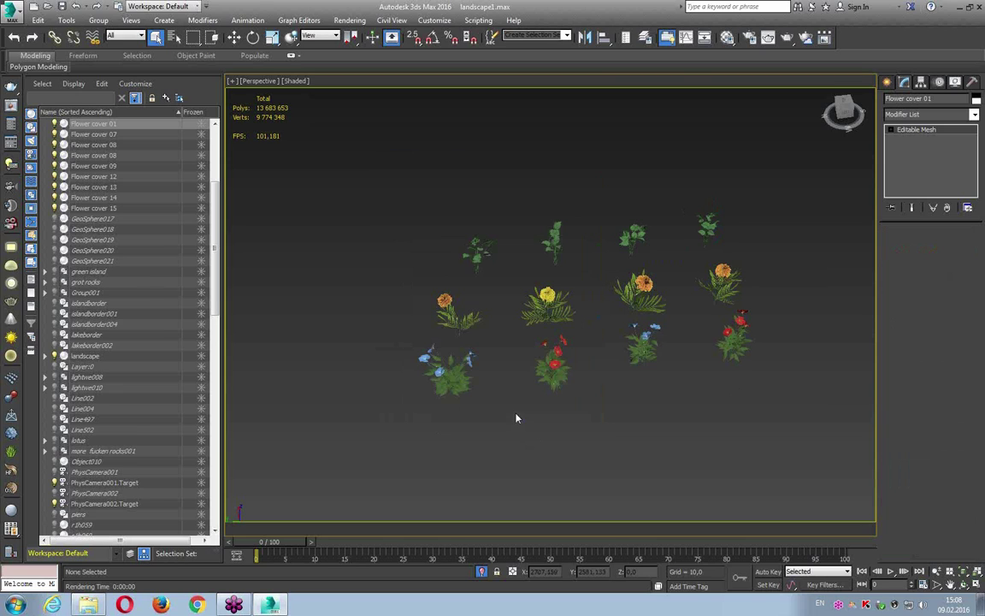
# - Export the eight remaining flower covers as separate .vrmesh proxies, overwriting existing files
pyautogui.click(454, 318)
pyautogui.press('z')
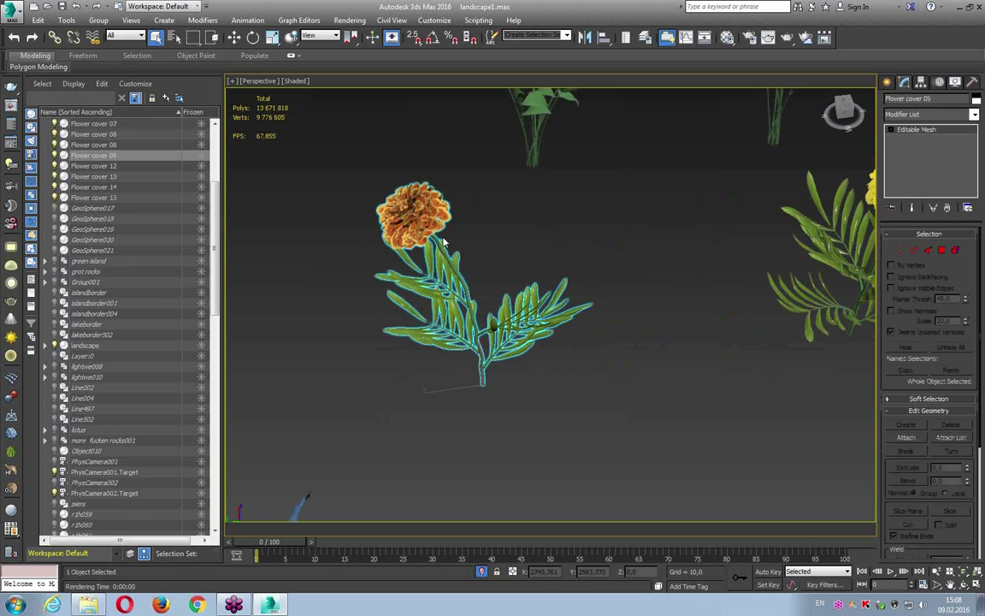
pyautogui.scroll(-5, 399, 235)
pyautogui.scroll(-3, 400, 255)
pyautogui.moveTo(378, 242); pyautogui.dragTo(716, 341)
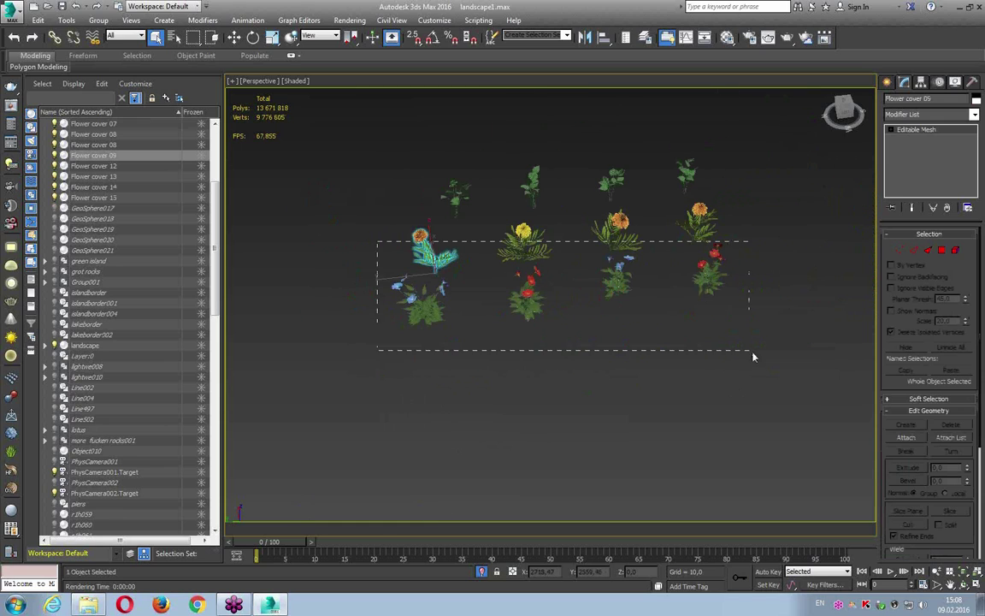
pyautogui.rightClick(614, 282)
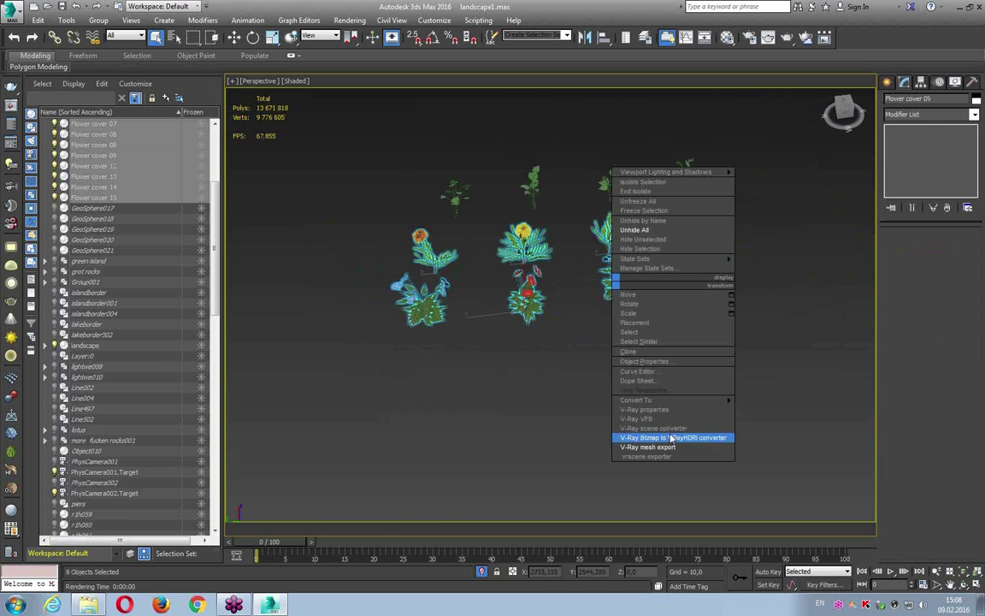
pyautogui.click(665, 448)
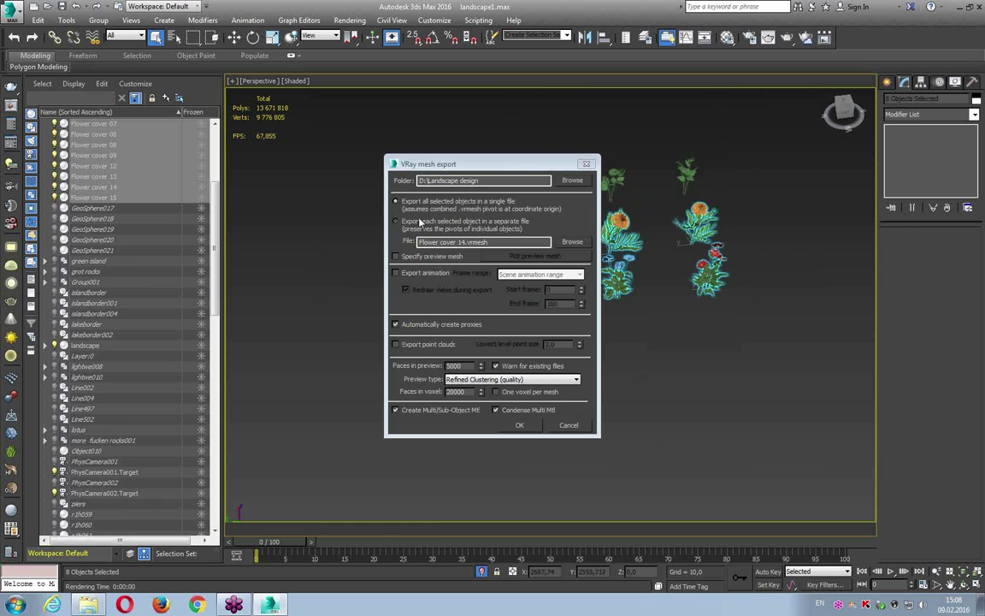
pyautogui.click(410, 224)
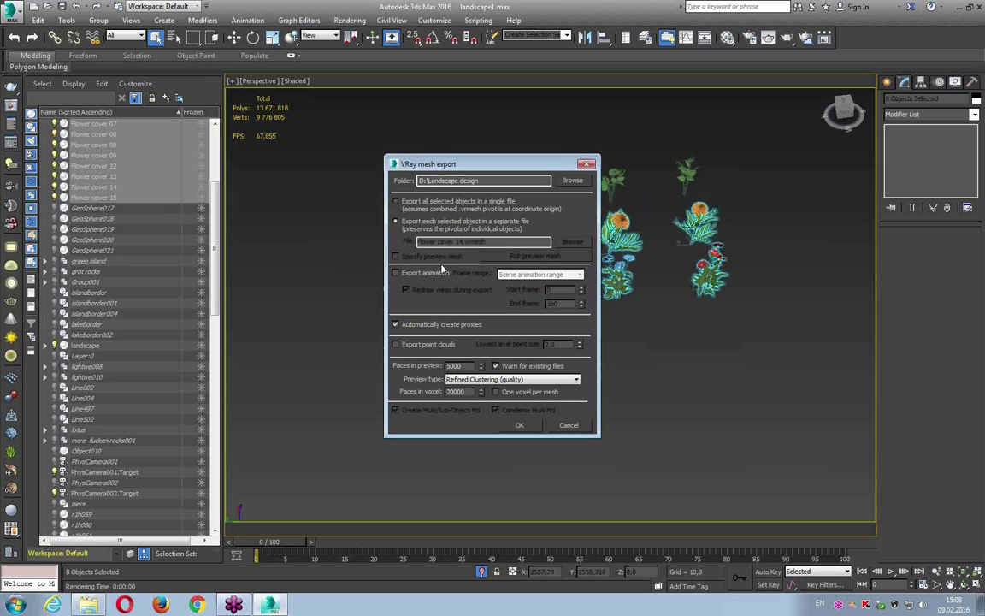
pyautogui.click(513, 426)
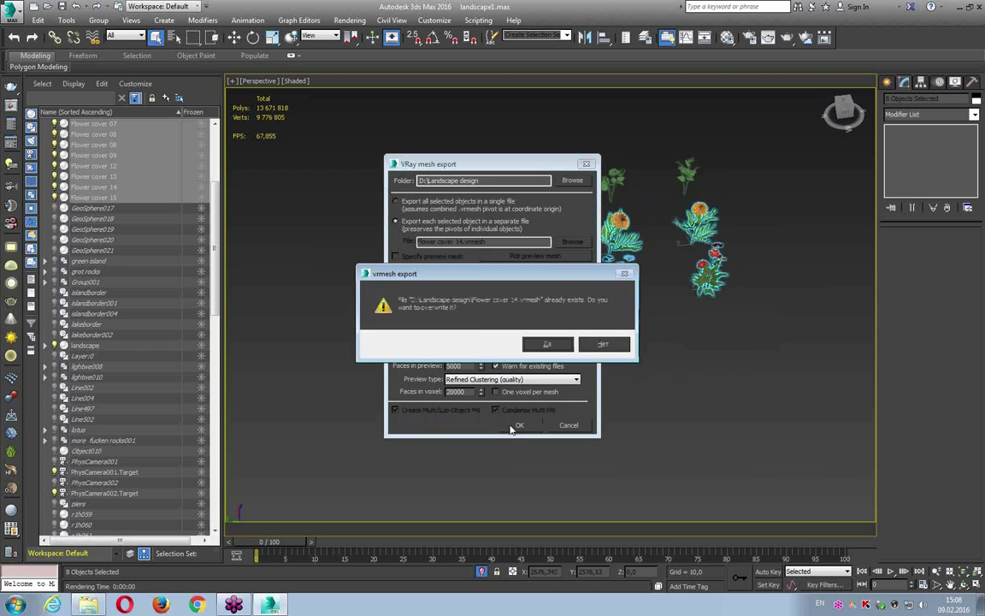
pyautogui.click(542, 345)
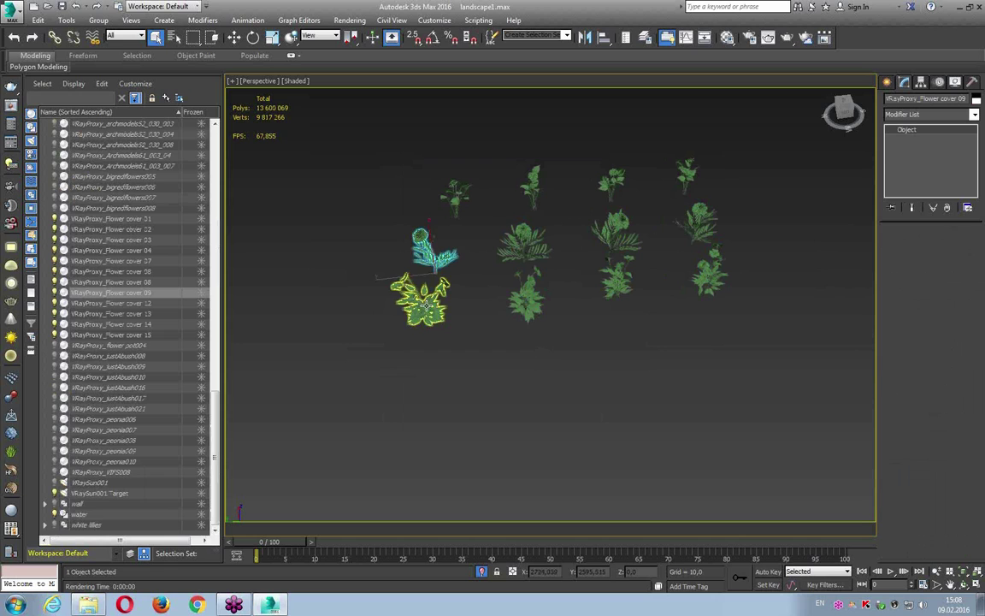
# - Select the back-row proxies Flower cover 01–04 and open the Hierarchy panel's Pivot settings
pyautogui.scroll(2, 428, 304)
pyautogui.scroll(3, 436, 312)
pyautogui.scroll(3, 453, 321)
pyautogui.scroll(3, 471, 330)
pyautogui.scroll(-5, 471, 330)
pyautogui.click(480, 244)
pyautogui.scroll(-3, 480, 244)
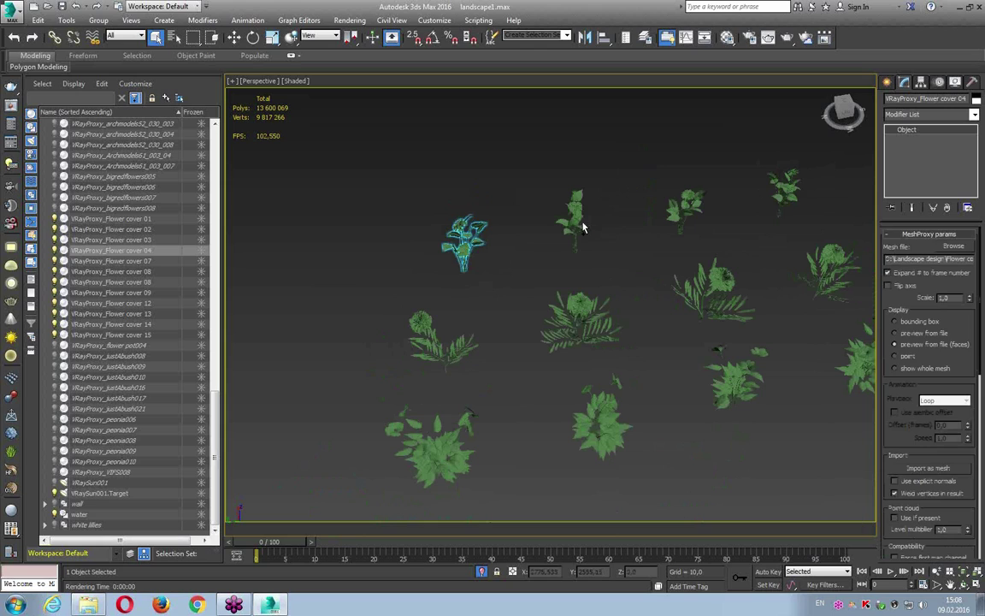
pyautogui.keyDown('ctrl'); pyautogui.click(575, 218); pyautogui.keyUp('ctrl')
pyautogui.keyDown('ctrl'); pyautogui.click(691, 210); pyautogui.keyUp('ctrl')
pyautogui.keyDown('ctrl'); pyautogui.click(778, 190); pyautogui.keyUp('ctrl')
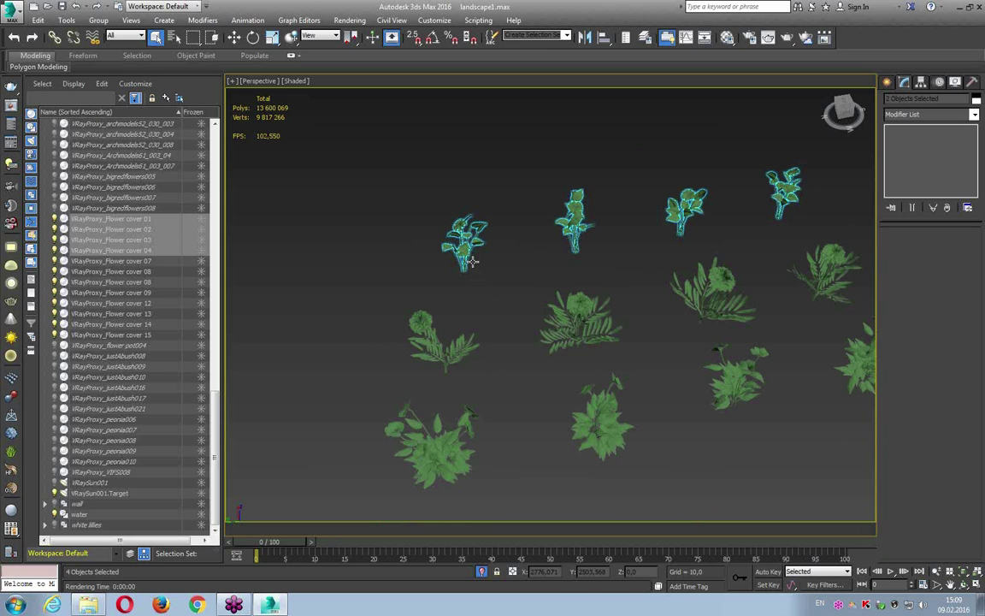
pyautogui.click(924, 83)
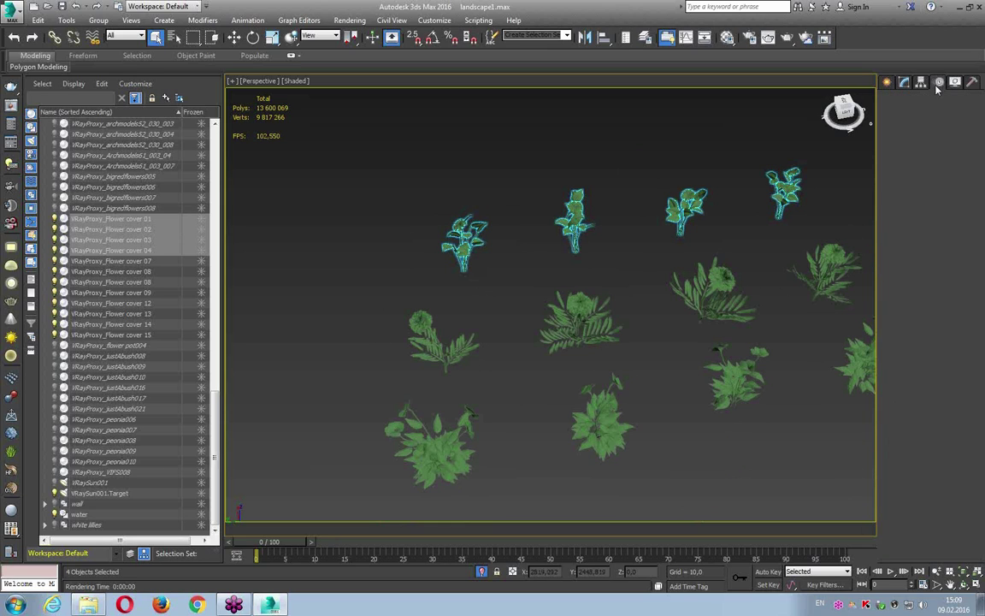
pyautogui.click(922, 83)
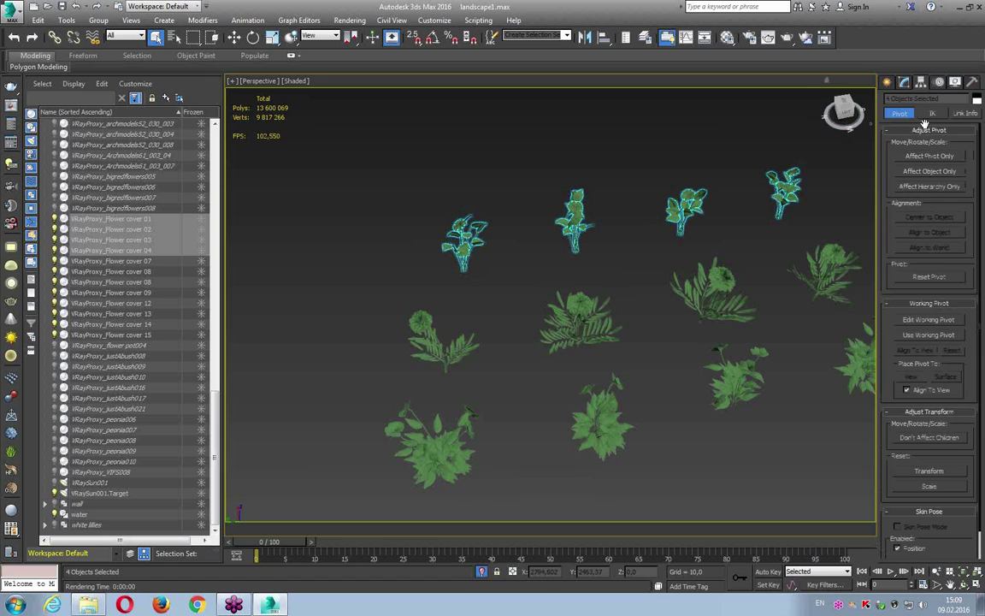
# - Move the four plants' pivots down to their stem bases using Affect Pivot Only
pyautogui.click(930, 156)
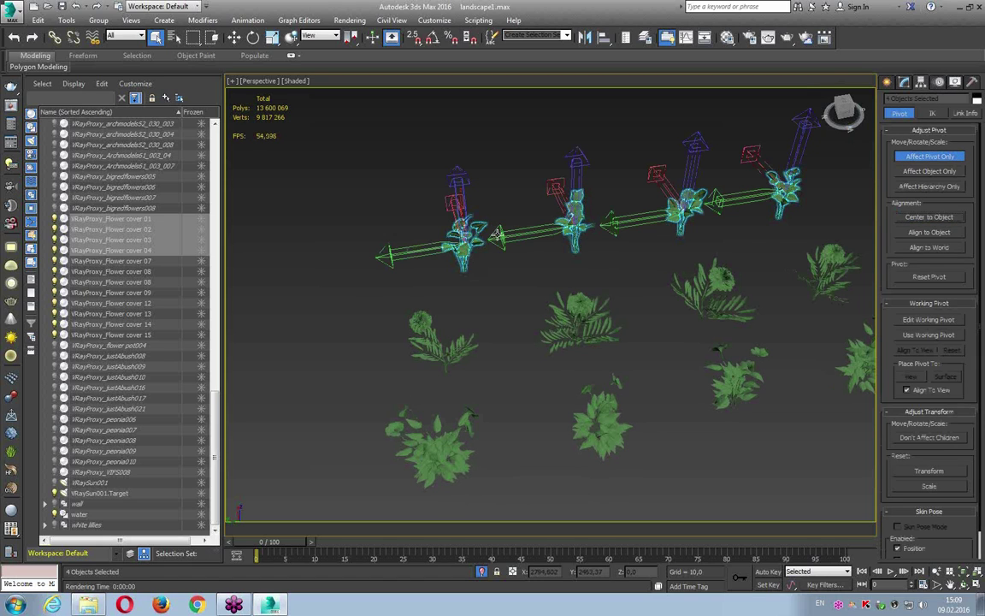
pyautogui.scroll(1, 504, 223)
pyautogui.scroll(3, 512, 232)
pyautogui.scroll(3, 515, 240)
pyautogui.press('w')
pyautogui.moveTo(515, 241); pyautogui.dragTo(515, 349)
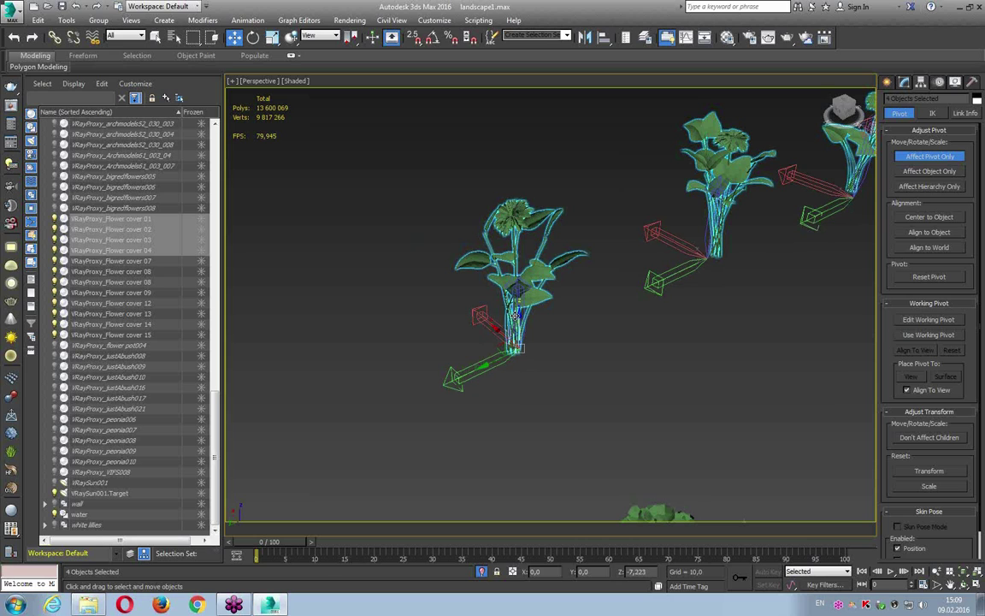
pyautogui.scroll(-1, 461, 325)
pyautogui.scroll(-2, 461, 342)
pyautogui.moveTo(461, 342)
pyautogui.keyDown('alt'); pyautogui.mouseDown(button='middle')
pyautogui.moveTo(455, 319)
pyautogui.moveTo(364, 377)
pyautogui.mouseUp(button='middle'); pyautogui.keyUp('alt')
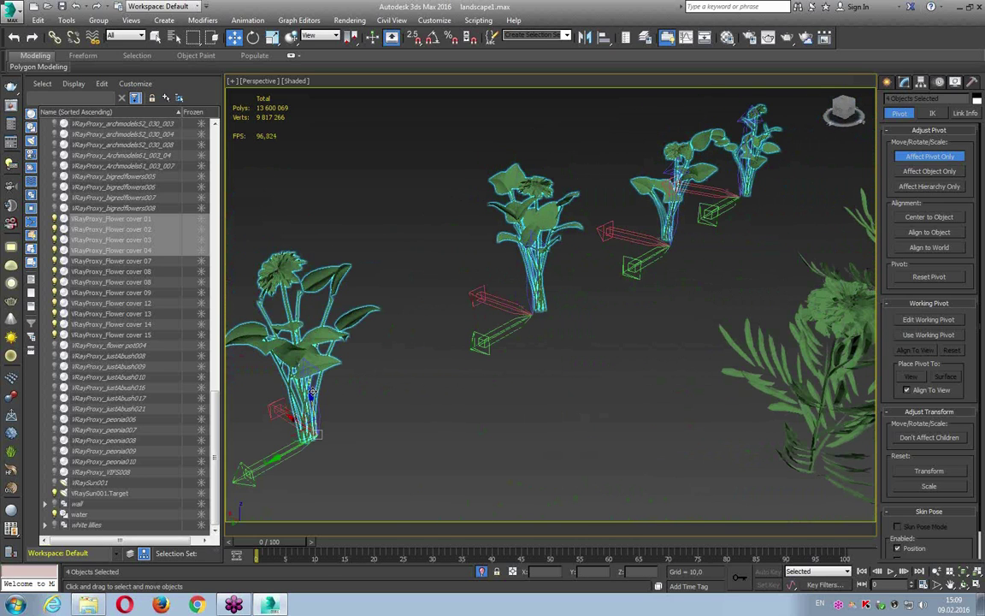
pyautogui.moveTo(313, 401); pyautogui.dragTo(314, 393)
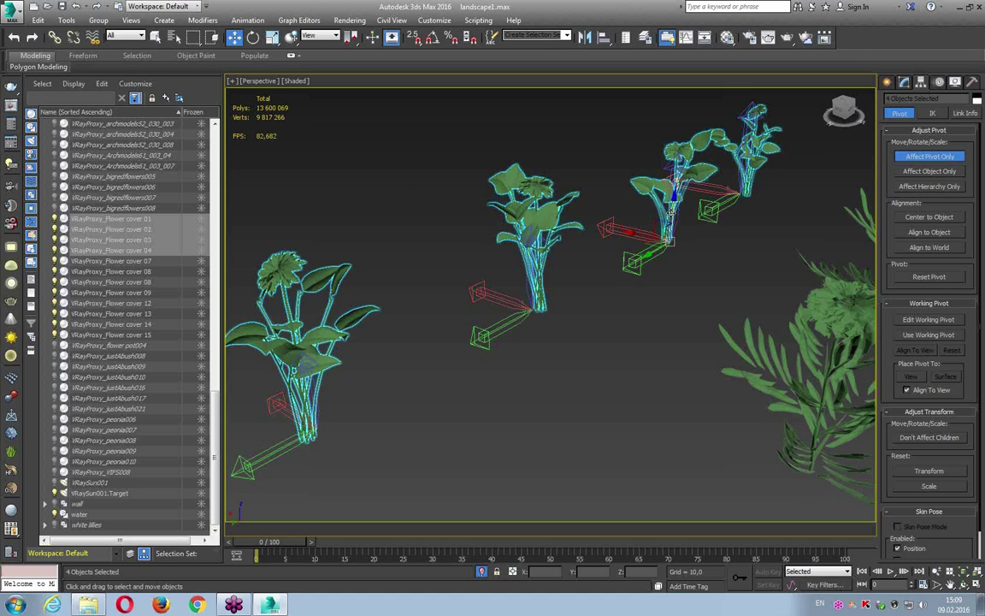
pyautogui.click(930, 156)
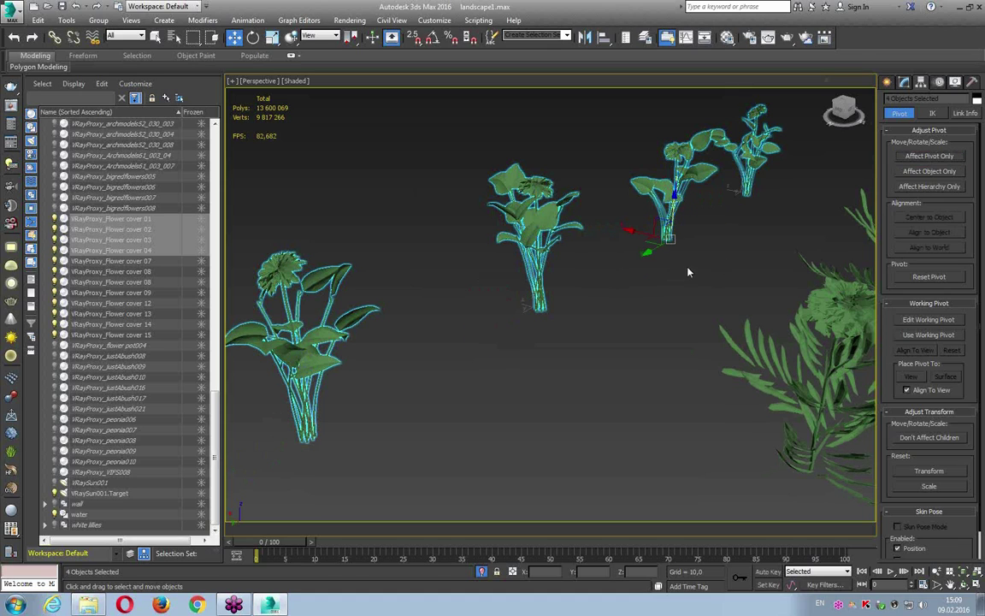
# - Switch the Flower cover 15 proxy's display from bounding box to a single point
pyautogui.scroll(-2, 689, 272)
pyautogui.scroll(-4, 682, 300)
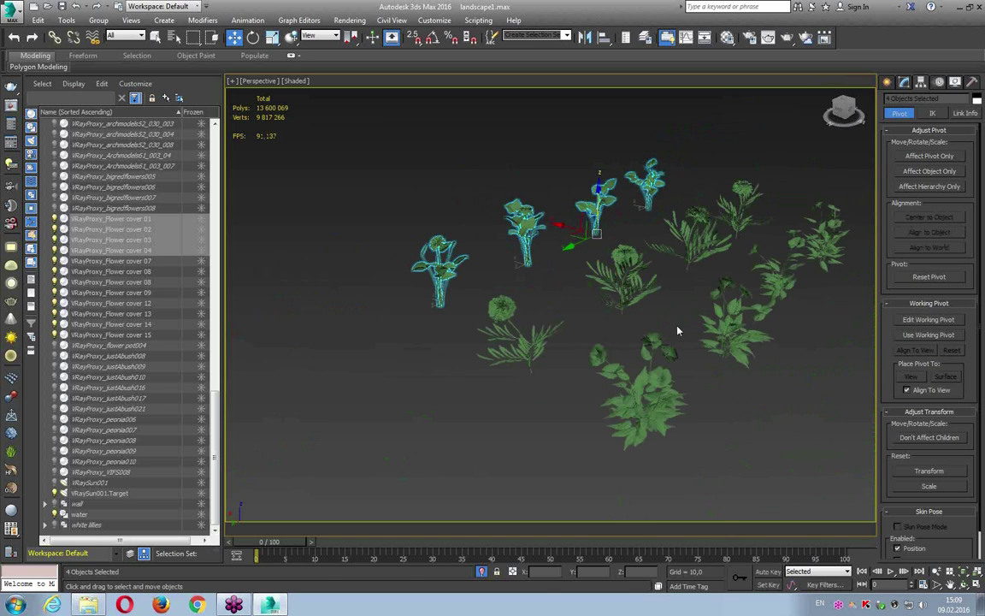
pyautogui.click(678, 330)
pyautogui.moveTo(325, 150); pyautogui.dragTo(792, 434)
pyautogui.click(645, 398)
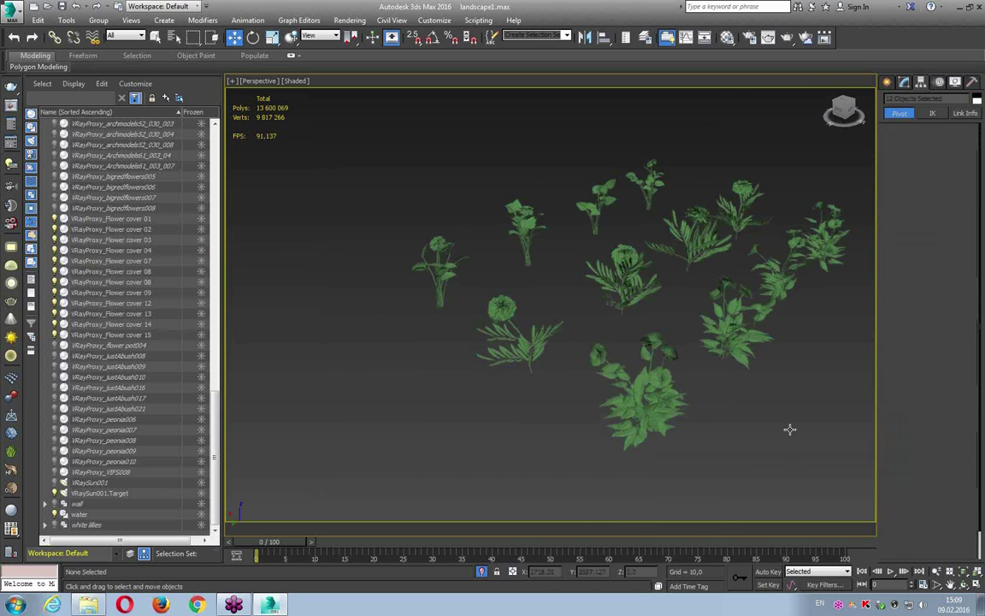
pyautogui.click(904, 81)
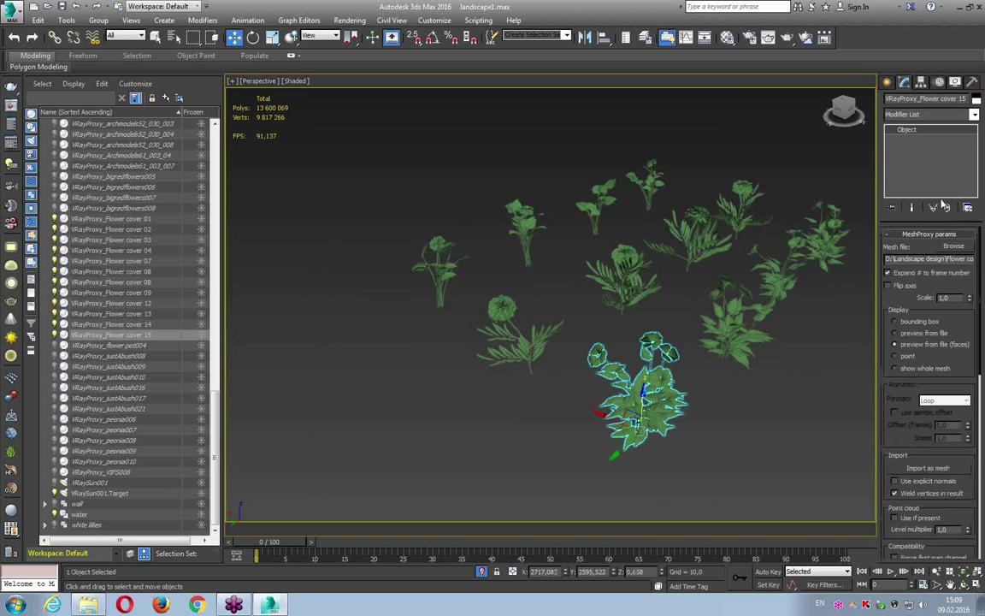
pyautogui.click(895, 321)
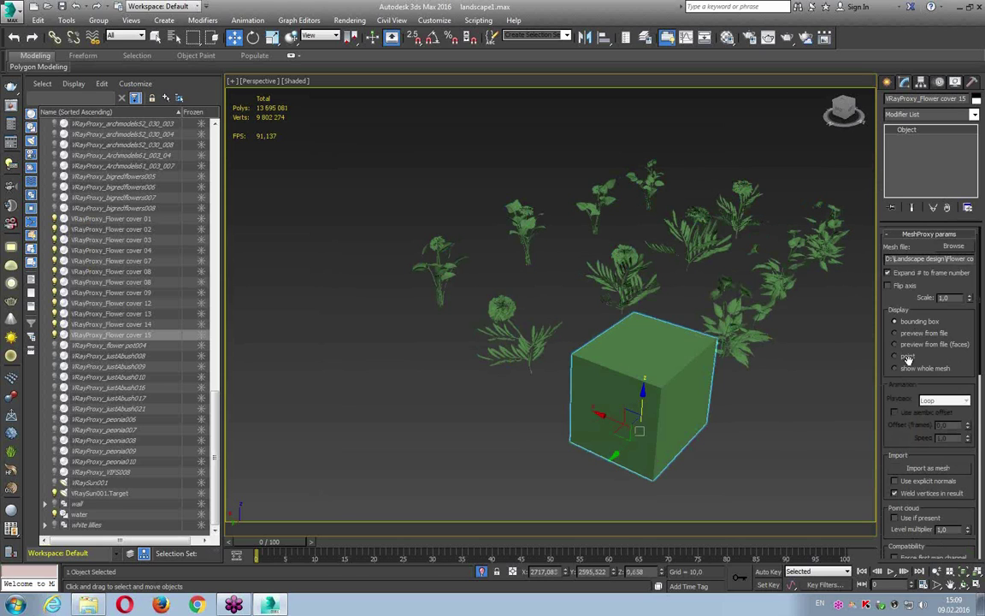
pyautogui.click(895, 355)
# - Reselect and then deselect the twelve flower proxies, and bring up the Object Paint tools
pyautogui.click(567, 304)
pyautogui.moveTo(567, 303)
pyautogui.keyDown('alt'); pyautogui.mouseDown(button='middle')
pyautogui.moveTo(583, 319)
pyautogui.moveTo(581, 303)
pyautogui.mouseUp(button='middle'); pyautogui.keyUp('alt')
pyautogui.scroll(-5, 581, 303)
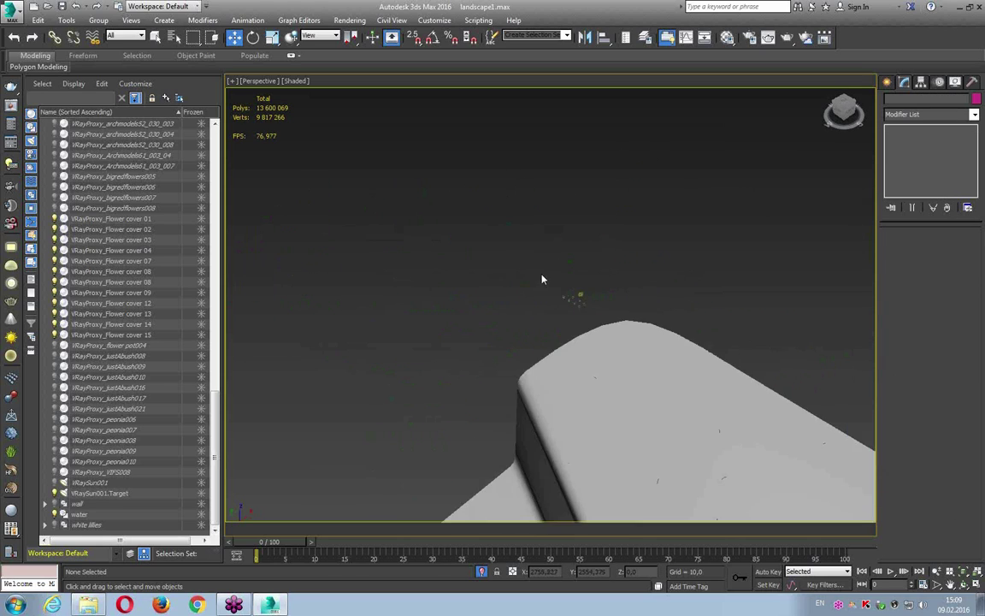
pyautogui.moveTo(546, 278); pyautogui.dragTo(598, 312)
pyautogui.keyDown('alt'); pyautogui.moveTo(567, 320); pyautogui.dragTo(602, 335, button='middle'); pyautogui.keyUp('alt')
pyautogui.scroll(5, 602, 335)
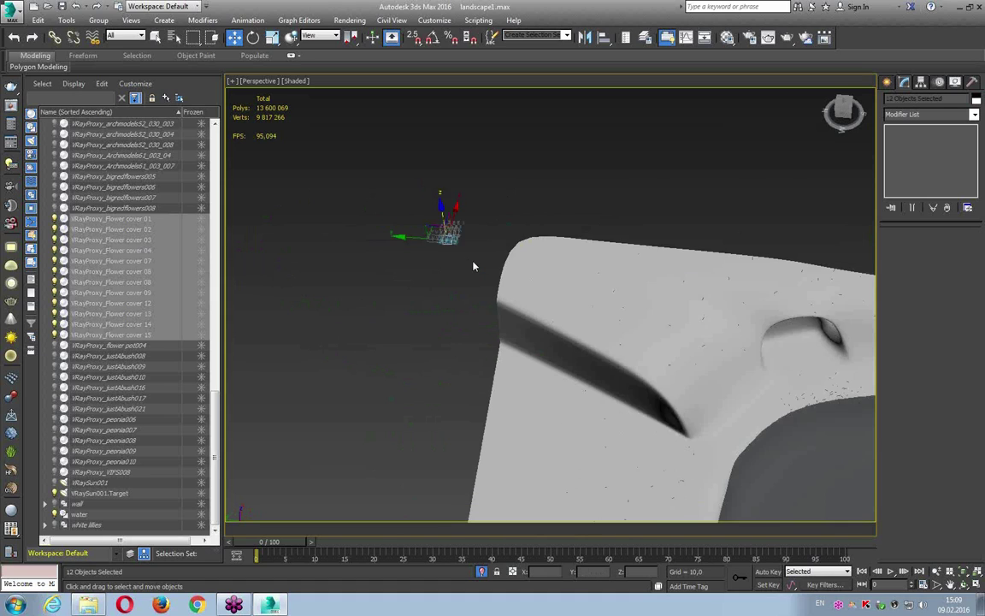
pyautogui.moveTo(791, 376)
pyautogui.mouseDown(button='middle')
pyautogui.moveTo(718, 365)
pyautogui.moveTo(693, 339)
pyautogui.mouseUp(button='middle')
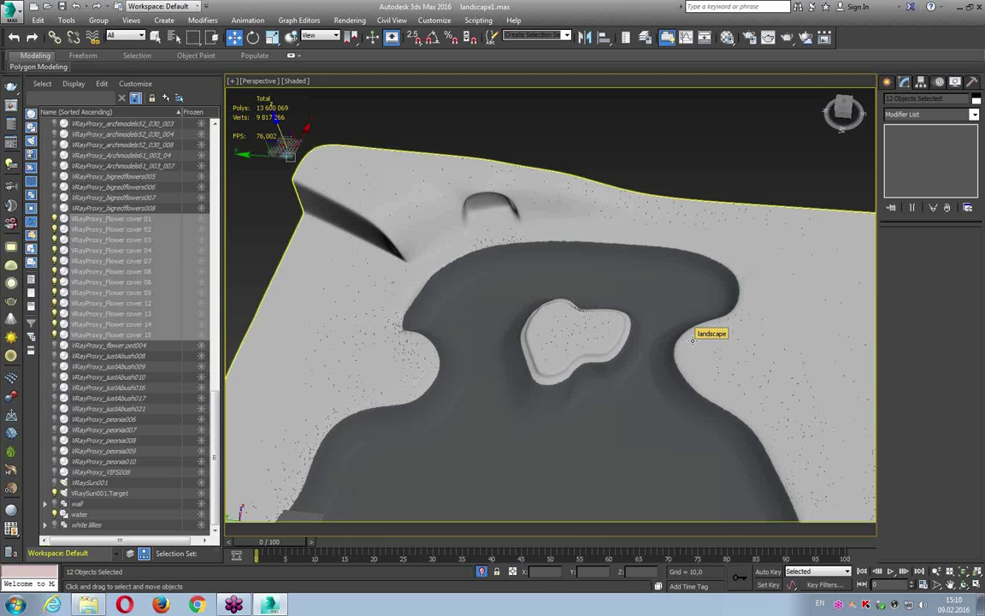
pyautogui.moveTo(694, 341)
pyautogui.keyDown('alt'); pyautogui.mouseDown(button='middle')
pyautogui.moveTo(457, 197)
pyautogui.moveTo(512, 275)
pyautogui.mouseUp(button='middle'); pyautogui.keyUp('alt')
pyautogui.scroll(-2, 512, 275)
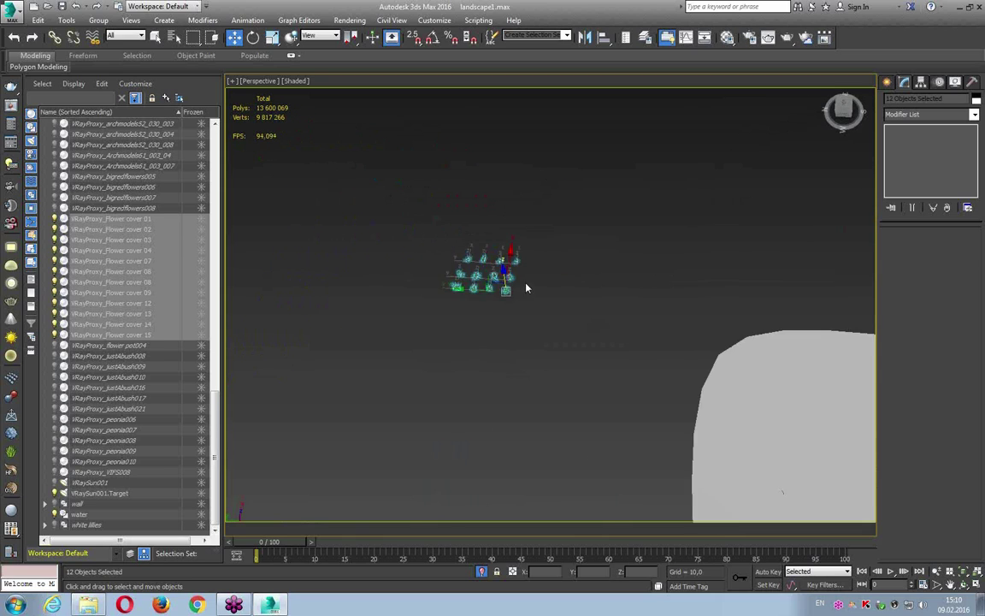
pyautogui.scroll(8, 522, 278)
pyautogui.click(516, 266)
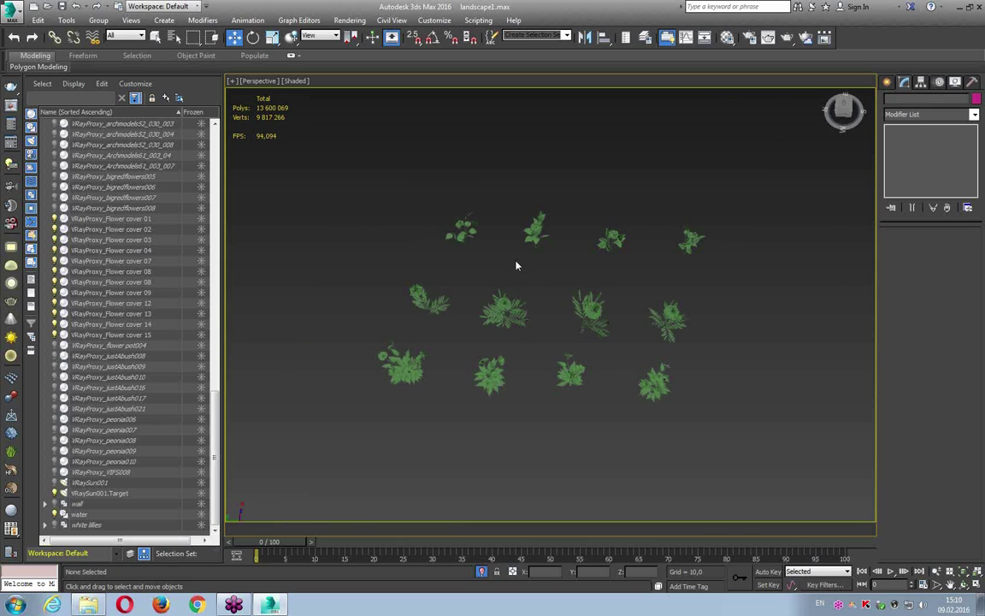
pyautogui.click(669, 38)
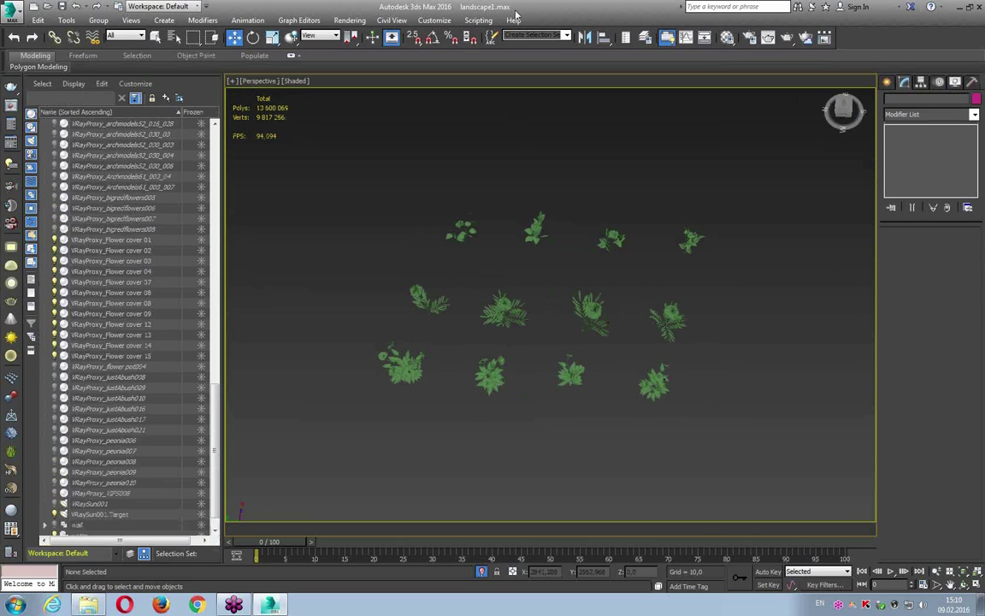
pyautogui.click(196, 55)
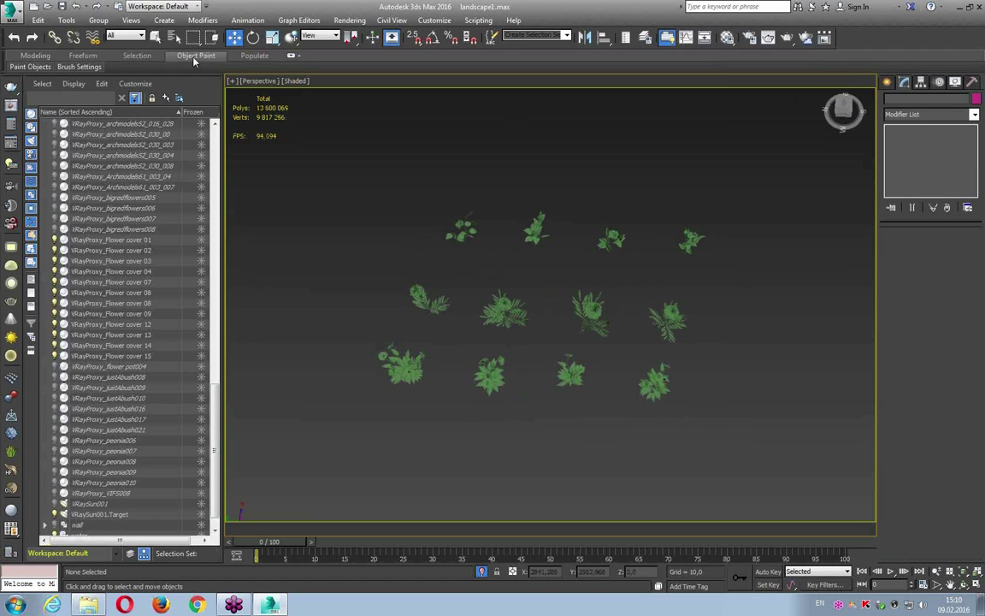
# - Expand the Object Paint controls and pick VRayProxy_Flower cover 04 as a paint object
pyautogui.click(291, 56)
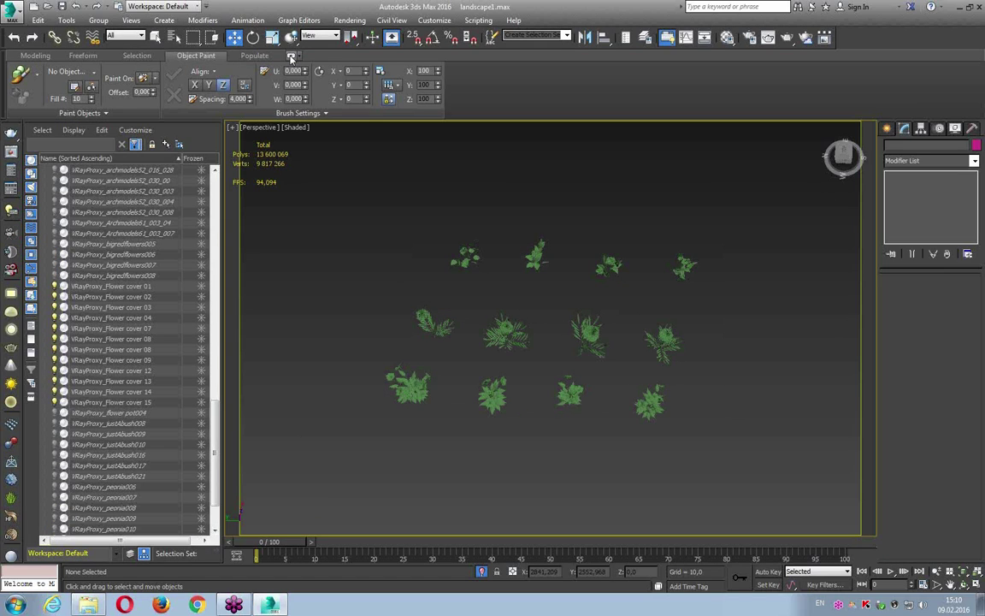
pyautogui.click(74, 89)
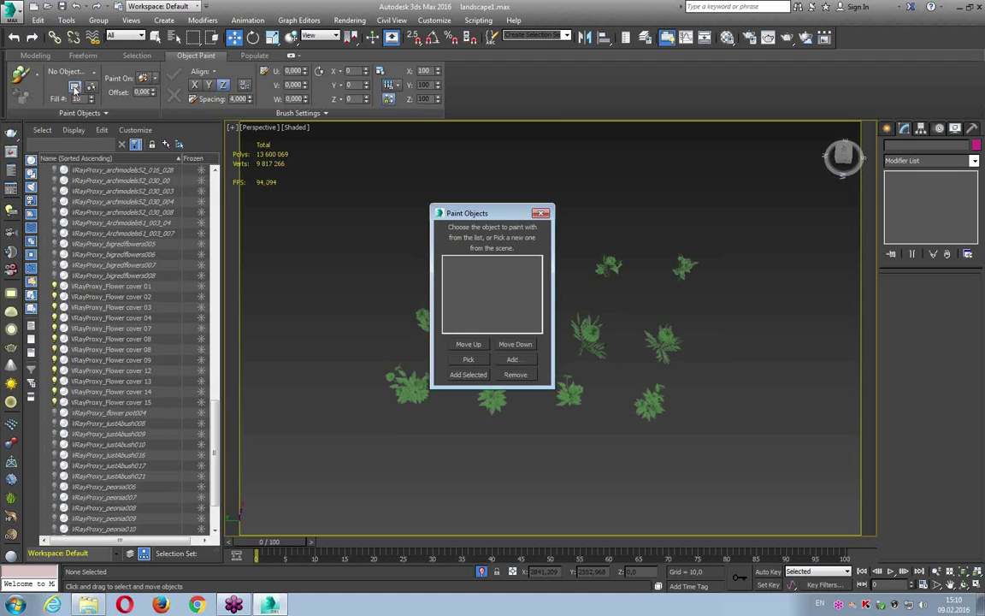
pyautogui.moveTo(423, 190); pyautogui.dragTo(186, 94)
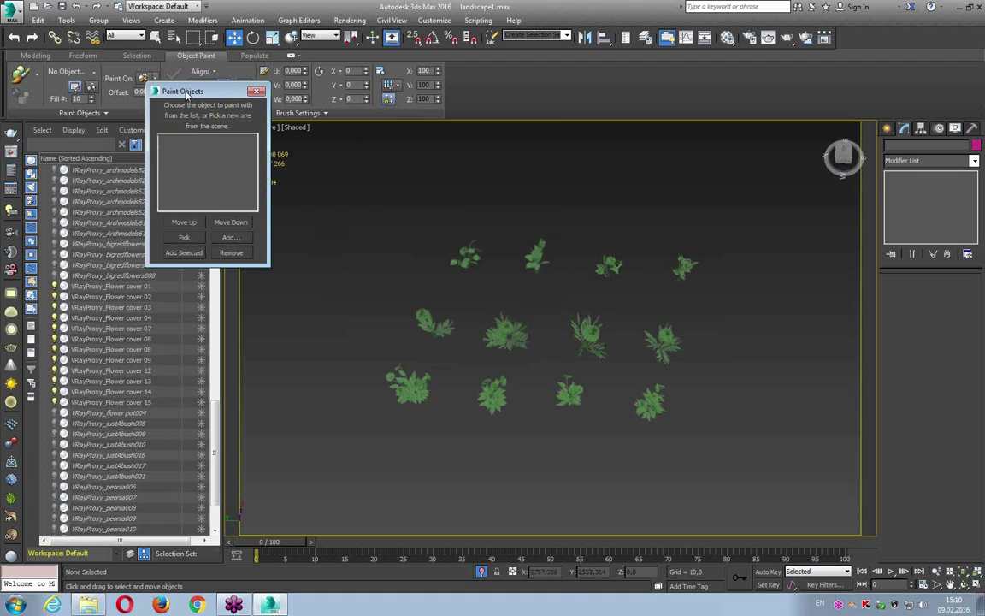
pyautogui.click(184, 237)
pyautogui.click(467, 253)
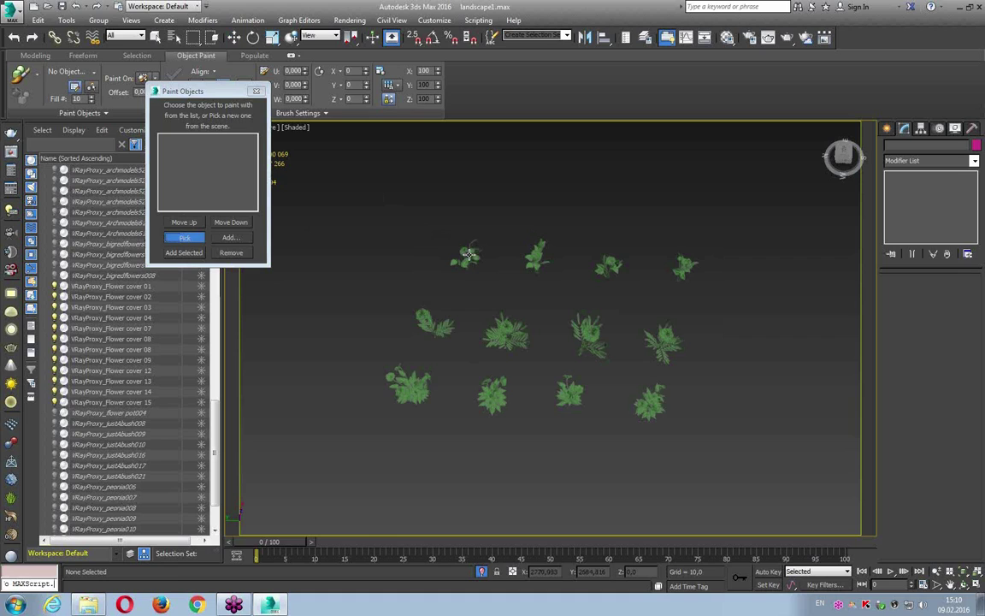
# - Add all the Flower cover proxies to the paint object list and verify it
pyautogui.click(228, 237)
pyautogui.click(191, 326)
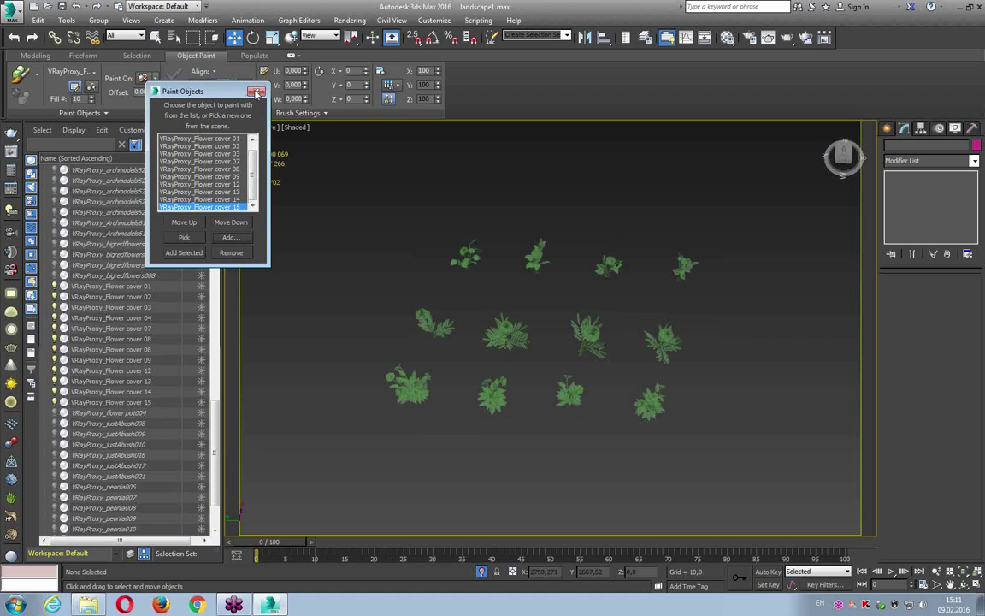
pyautogui.click(256, 90)
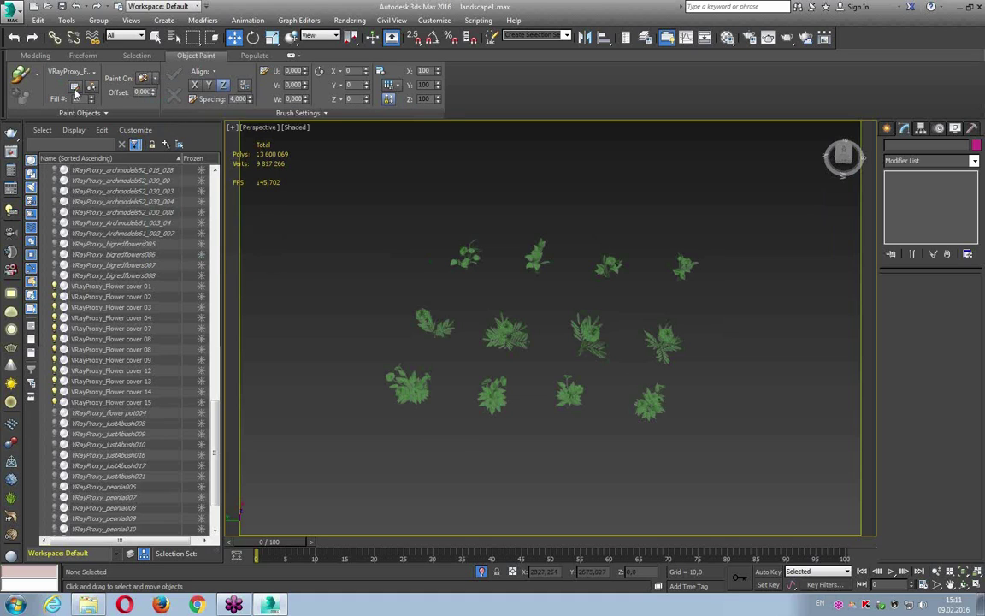
pyautogui.click(72, 86)
pyautogui.click(257, 89)
pyautogui.click(94, 72)
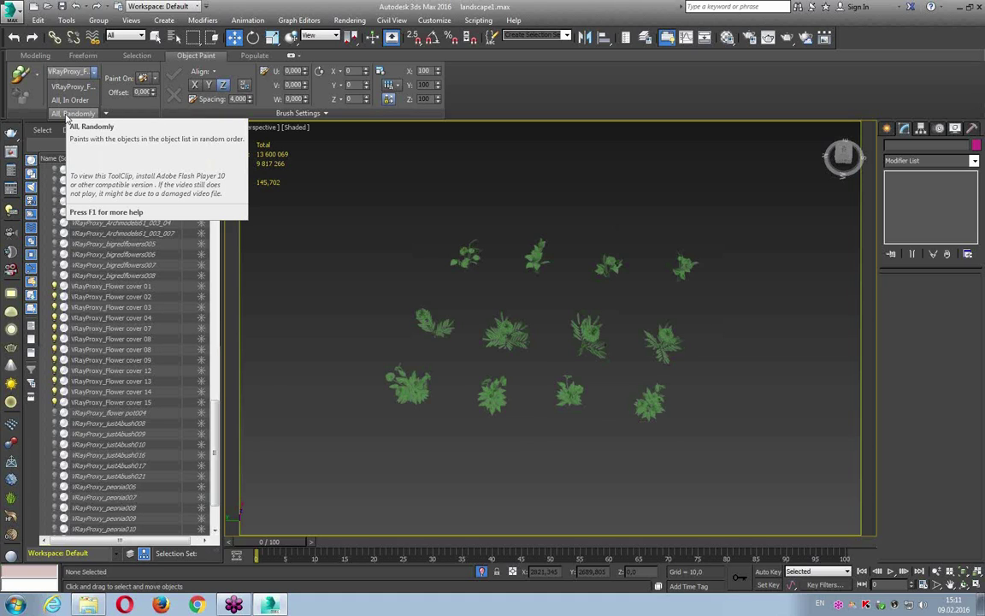
# - Set paint objects to All, Randomly with Fill # kept at 10, and bring the terrain into view
pyautogui.click(67, 117)
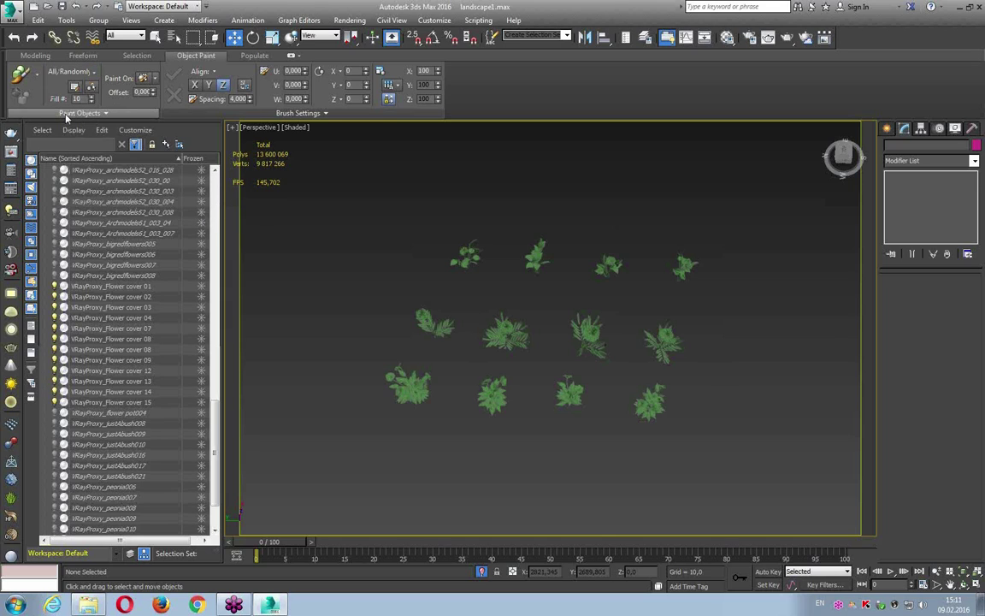
pyautogui.moveTo(90, 96); pyautogui.dragTo(91, 89)
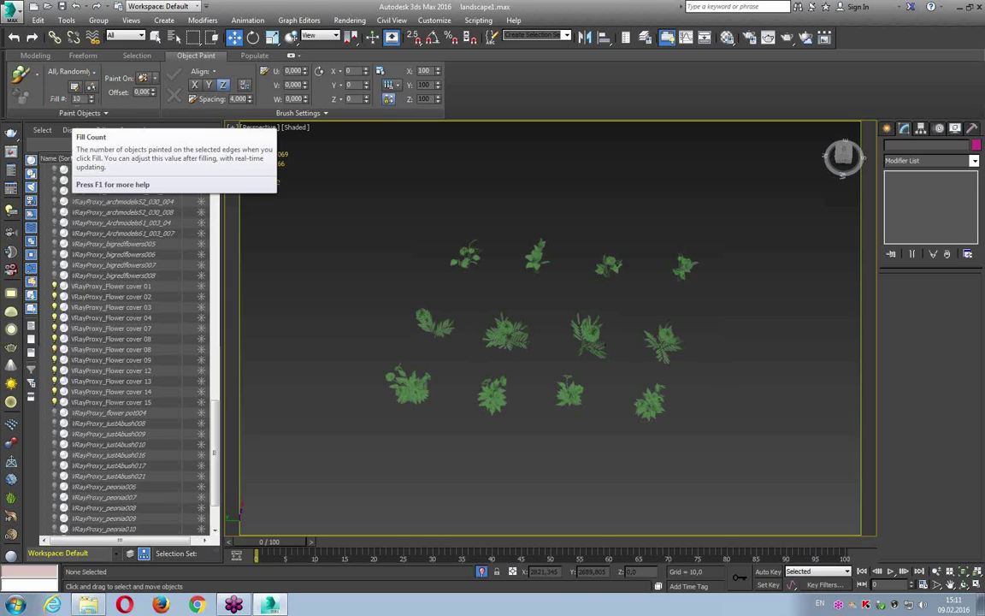
pyautogui.moveTo(91, 95); pyautogui.dragTo(90, 101)
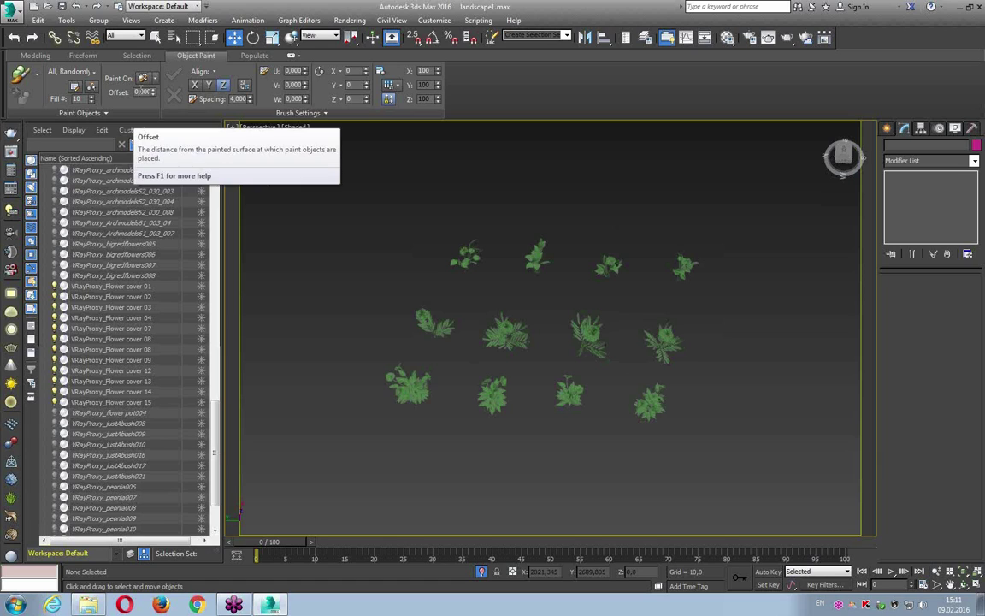
pyautogui.scroll(-2, 548, 325)
pyautogui.moveTo(547, 325)
pyautogui.keyDown('alt'); pyautogui.mouseDown(button='middle')
pyautogui.moveTo(451, 301)
pyautogui.moveTo(339, 213)
pyautogui.moveTo(802, 402)
pyautogui.mouseUp(button='middle'); pyautogui.keyUp('alt')
pyautogui.scroll(3, 802, 402)
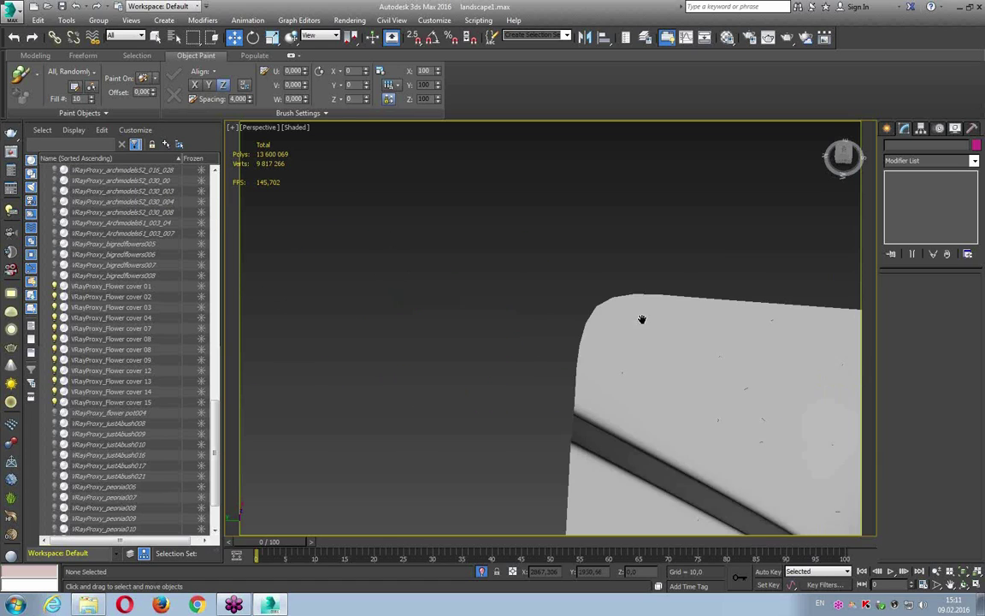
pyautogui.scroll(3, 640, 323)
pyautogui.scroll(3, 701, 347)
pyautogui.moveTo(668, 308)
pyautogui.keyDown('alt'); pyautogui.mouseDown(button='middle')
pyautogui.moveTo(678, 330)
pyautogui.moveTo(725, 310)
pyautogui.moveTo(732, 257)
pyautogui.moveTo(491, 234)
pyautogui.mouseUp(button='middle'); pyautogui.keyUp('alt')
# - Select the landscape terrain, close VertexPaint, and set Paint On to Selected Objects
pyautogui.click(492, 234)
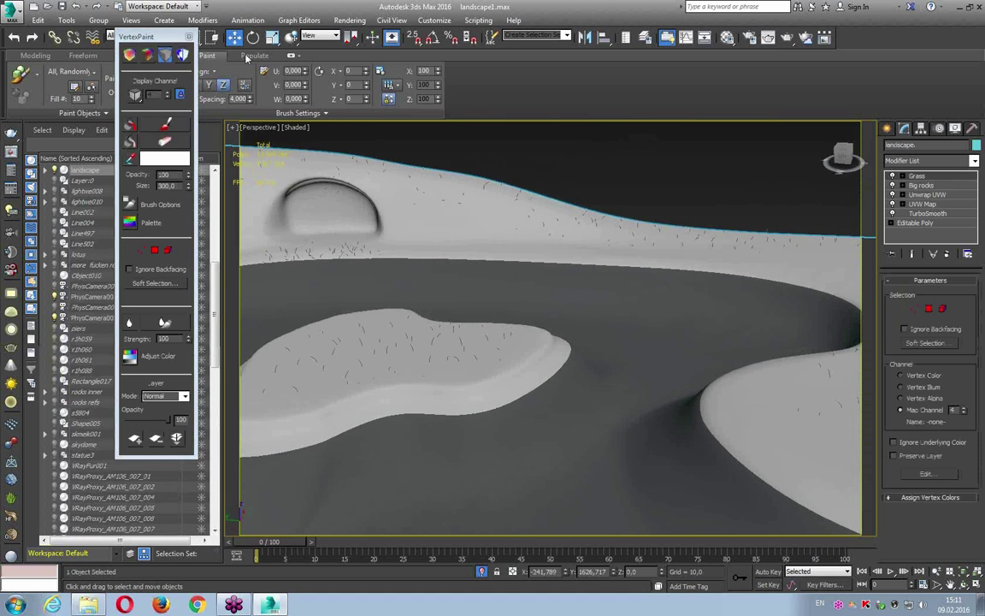
pyautogui.click(188, 36)
pyautogui.moveTo(489, 229)
pyautogui.keyDown('alt'); pyautogui.mouseDown(button='middle')
pyautogui.moveTo(427, 204)
pyautogui.moveTo(339, 191)
pyautogui.moveTo(410, 214)
pyautogui.mouseUp(button='middle'); pyautogui.keyUp('alt')
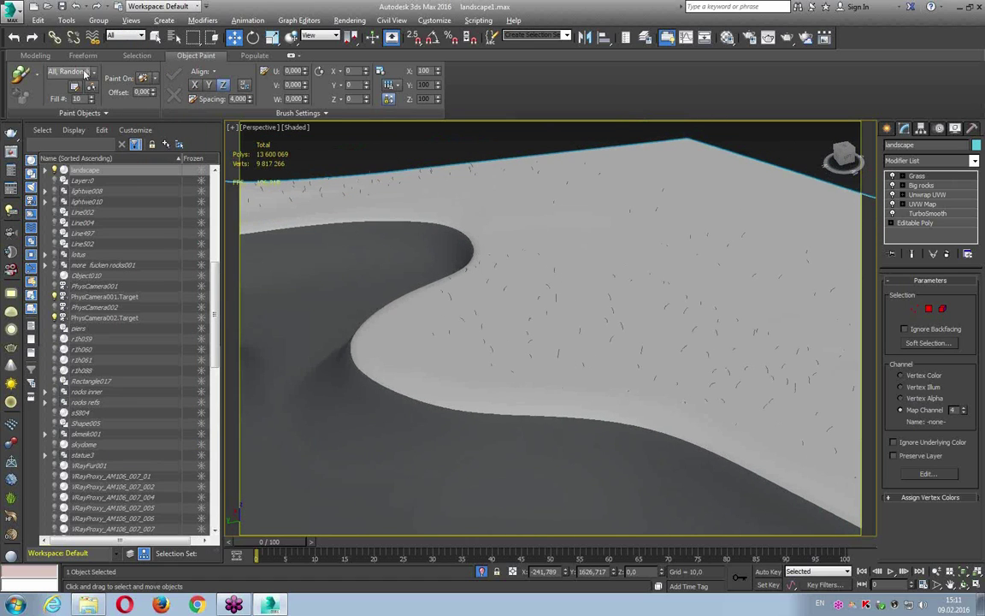
pyautogui.click(75, 86)
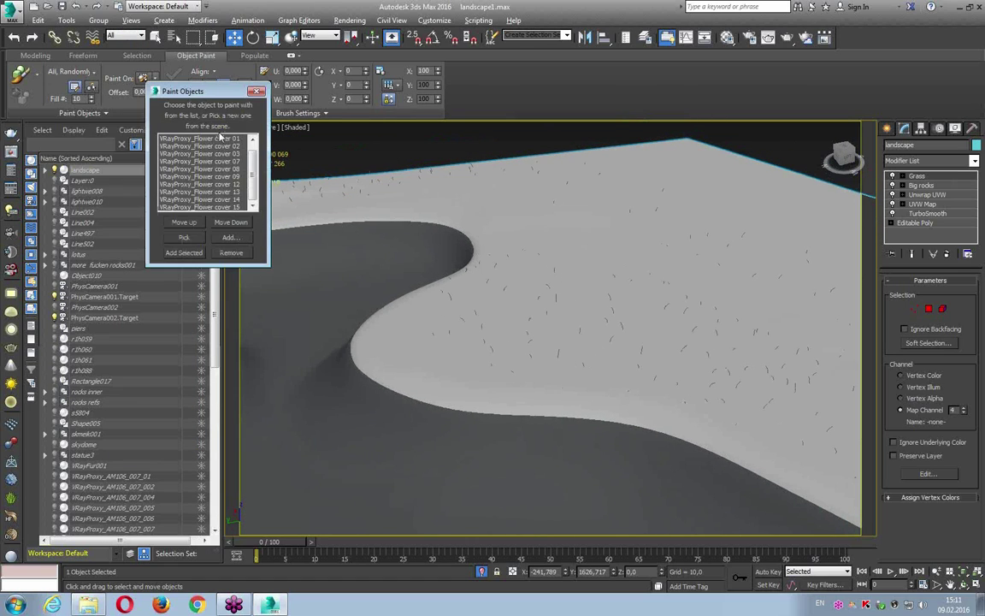
pyautogui.click(255, 90)
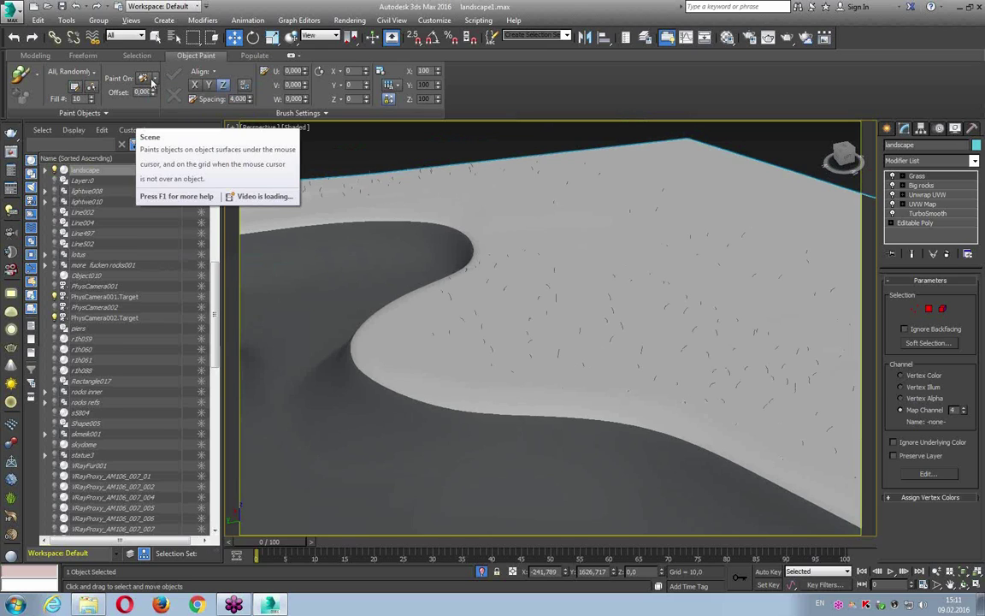
pyautogui.click(155, 79)
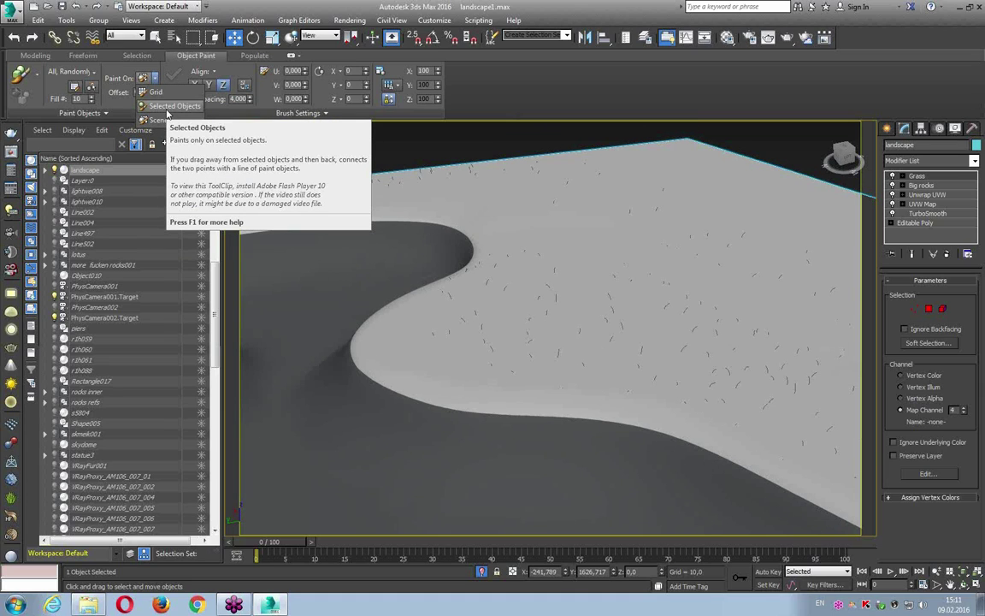
pyautogui.click(167, 111)
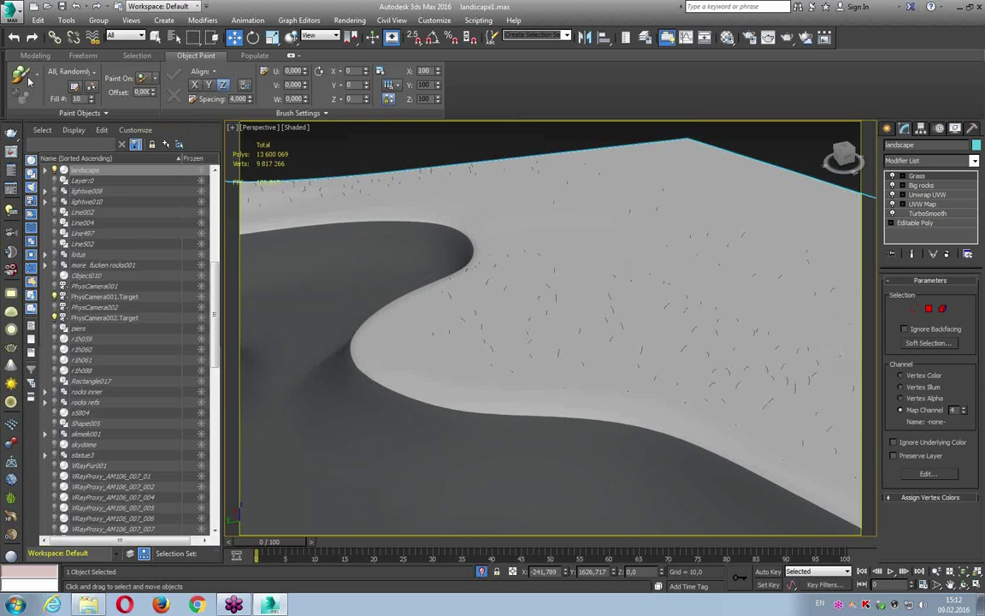
# - Paint a stray stroke of landscape copies, undo it, and exit paint mode
pyautogui.click(20, 75)
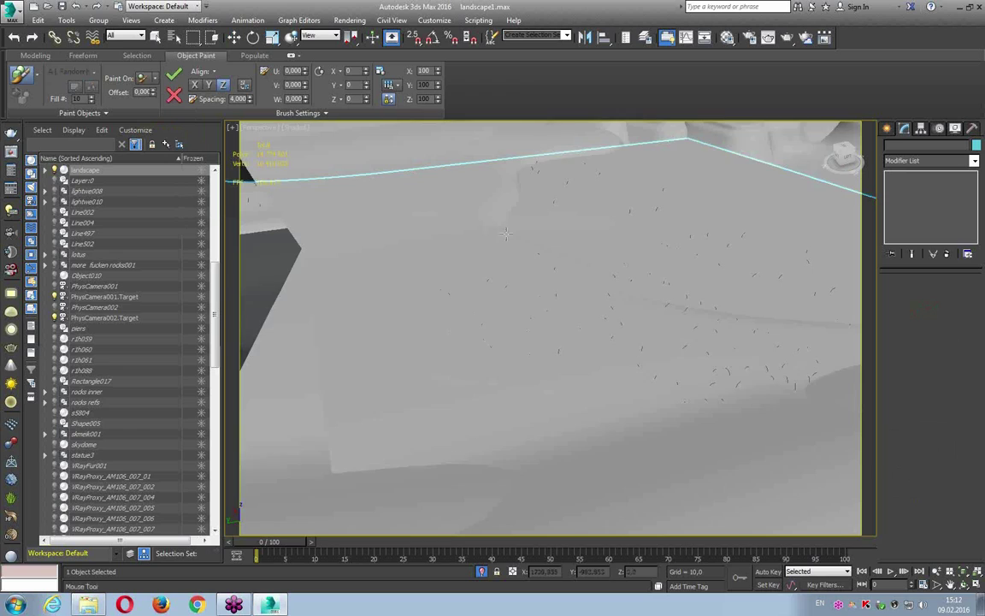
pyautogui.moveTo(496, 276); pyautogui.dragTo(535, 297)
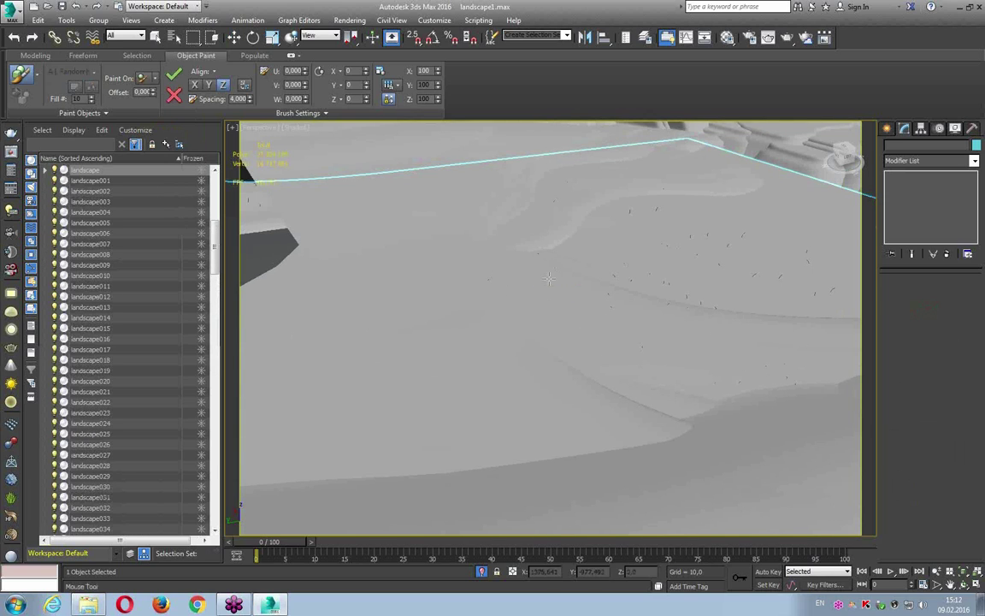
pyautogui.scroll(-3, 546, 282)
pyautogui.hotkey('ctrl', 'z')
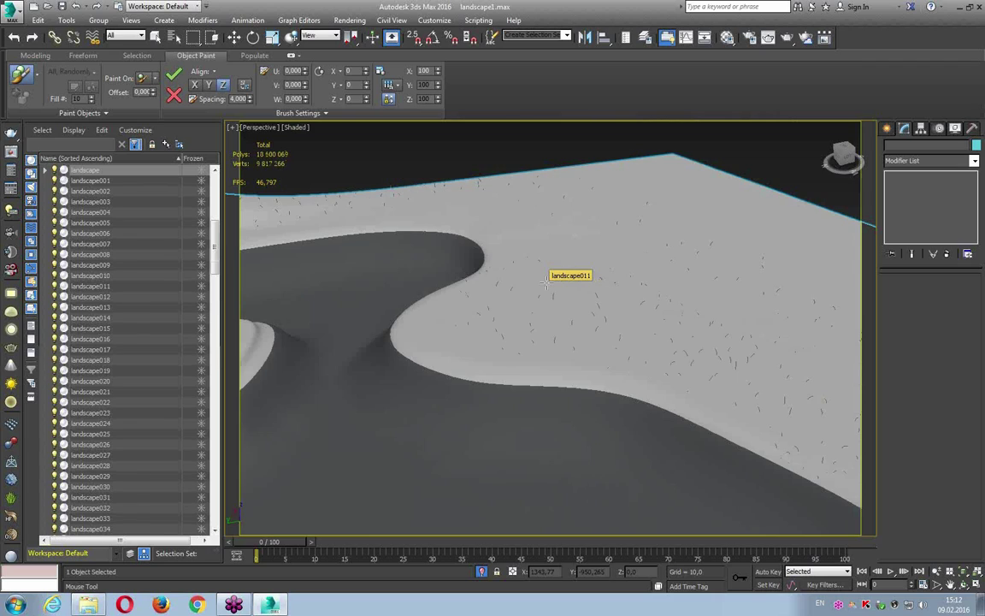
pyautogui.click(174, 94)
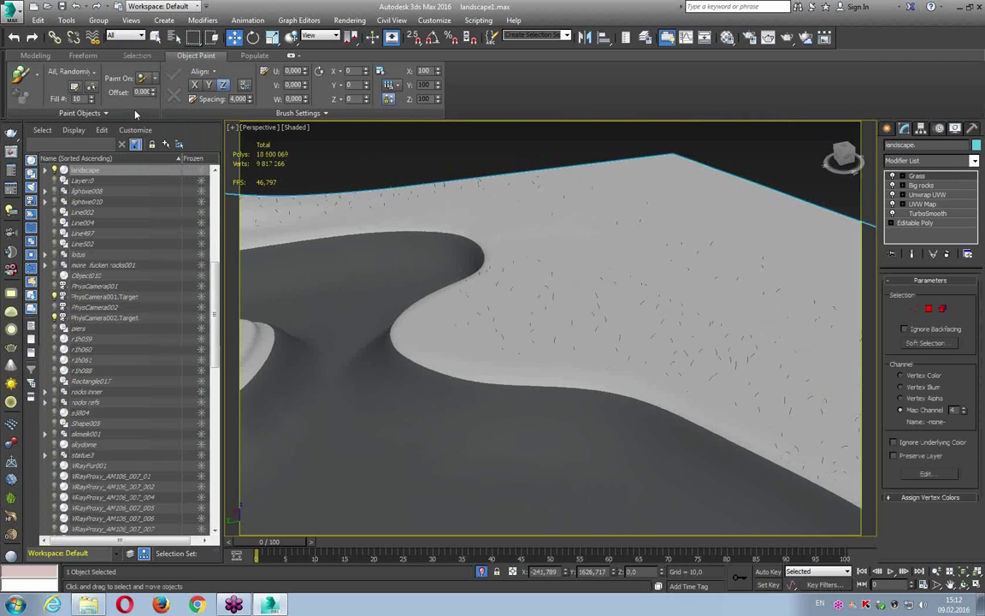
# - Recheck the paint object list and keep Paint On restricted to Selected Objects
pyautogui.click(89, 71)
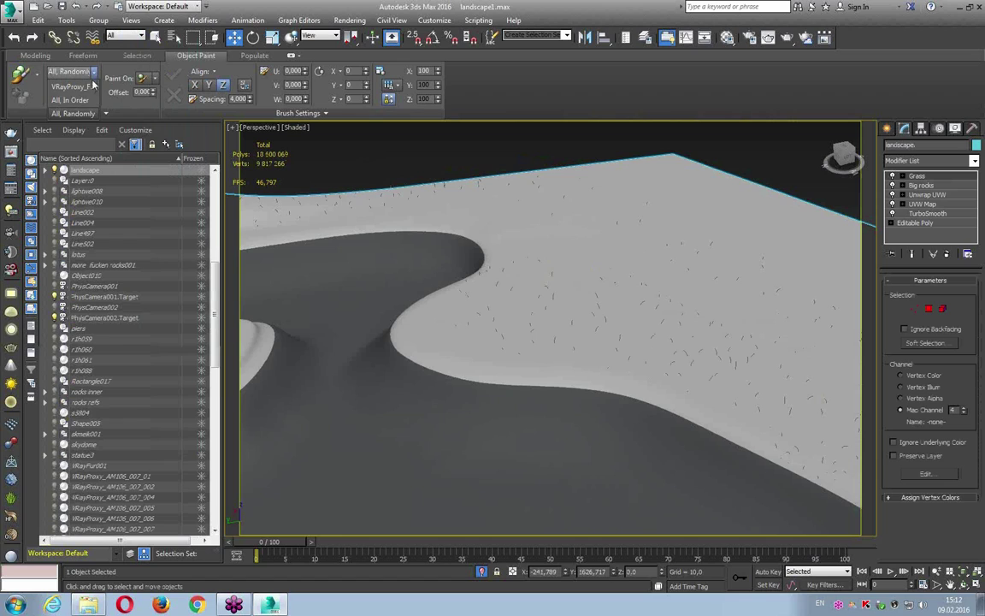
pyautogui.click(145, 78)
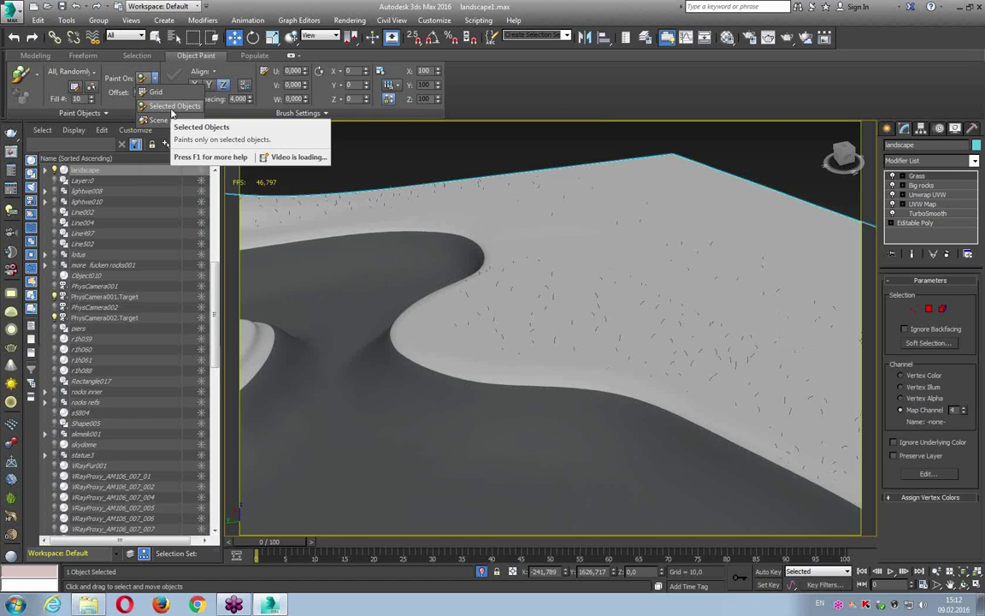
pyautogui.click(172, 108)
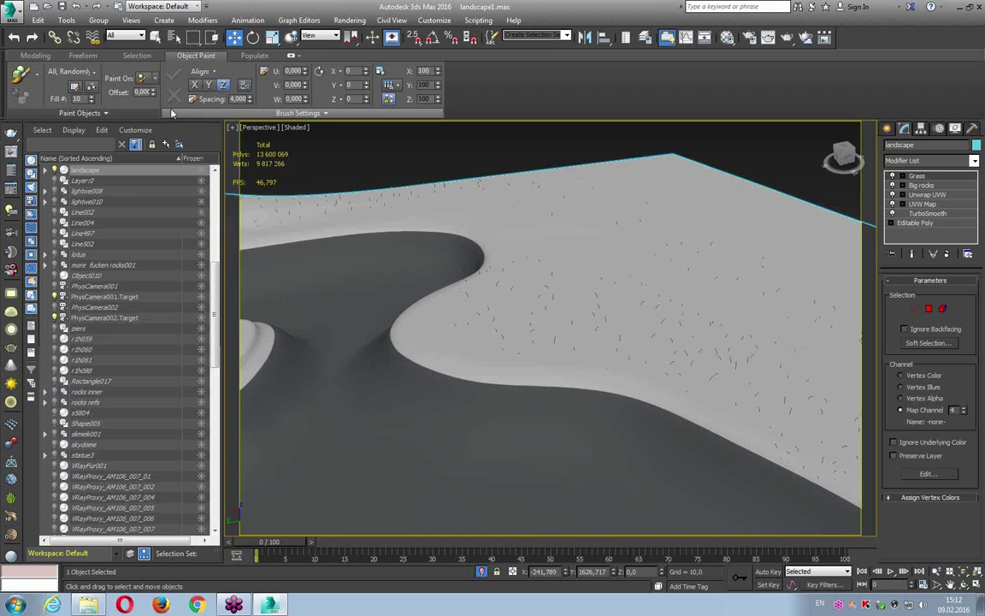
pyautogui.click(38, 76)
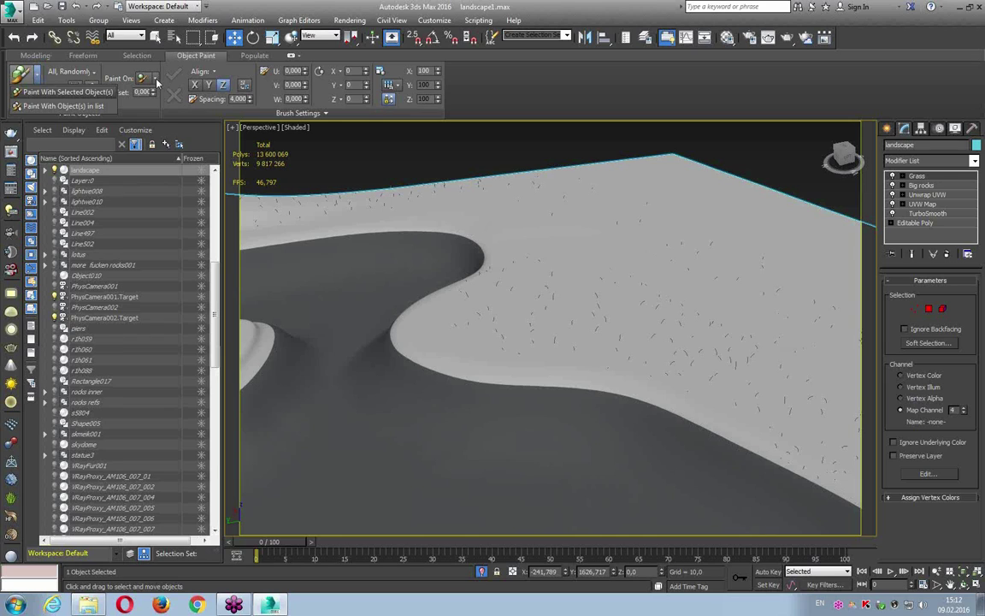
# - Paint a test stroke of flower proxies across the dune with the listed objects, inspect it, then undo
pyautogui.click(71, 107)
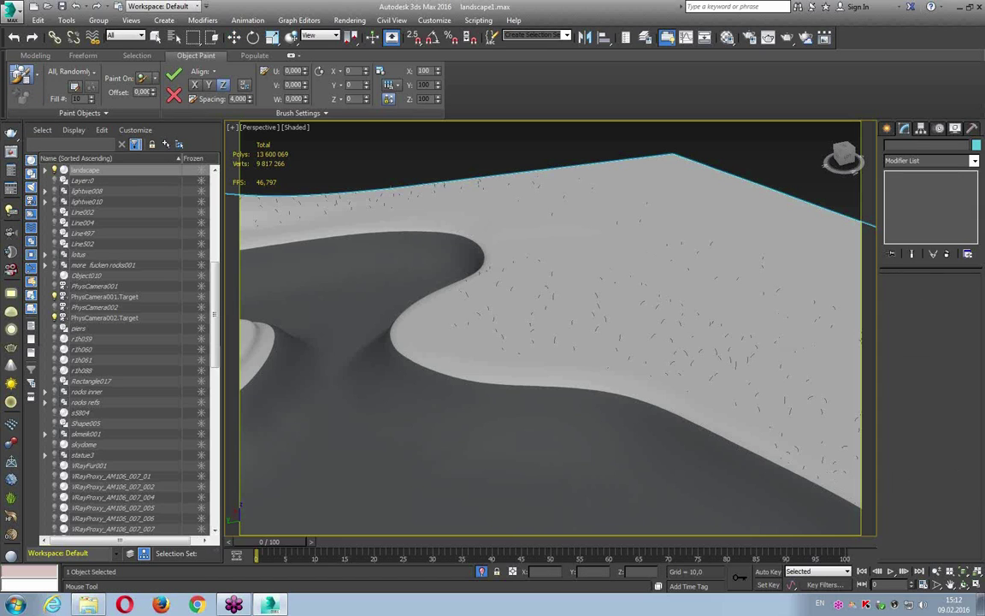
pyautogui.moveTo(499, 232); pyautogui.dragTo(548, 333)
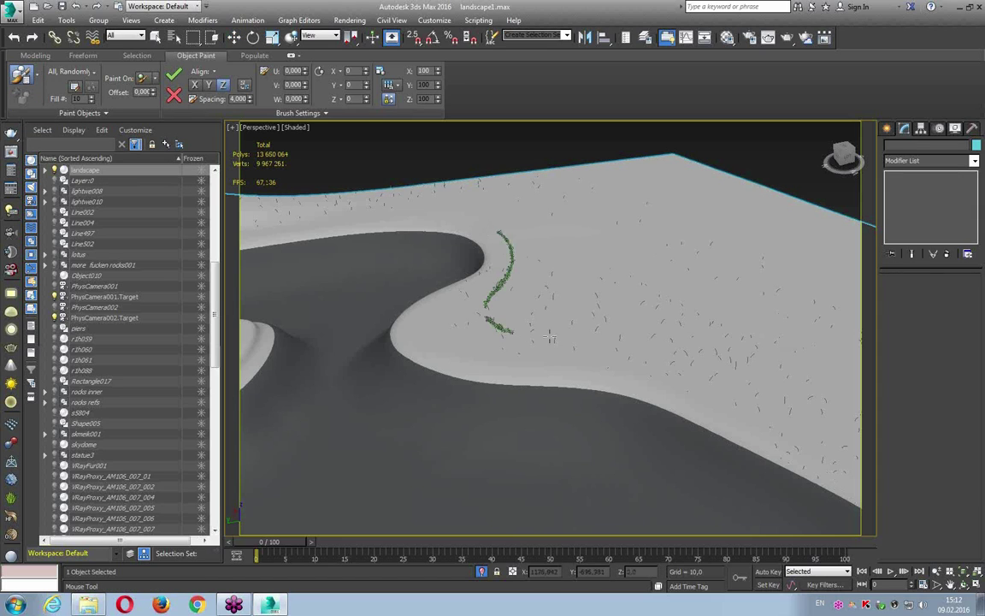
pyautogui.scroll(2, 514, 328)
pyautogui.scroll(2, 517, 323)
pyautogui.scroll(1, 520, 319)
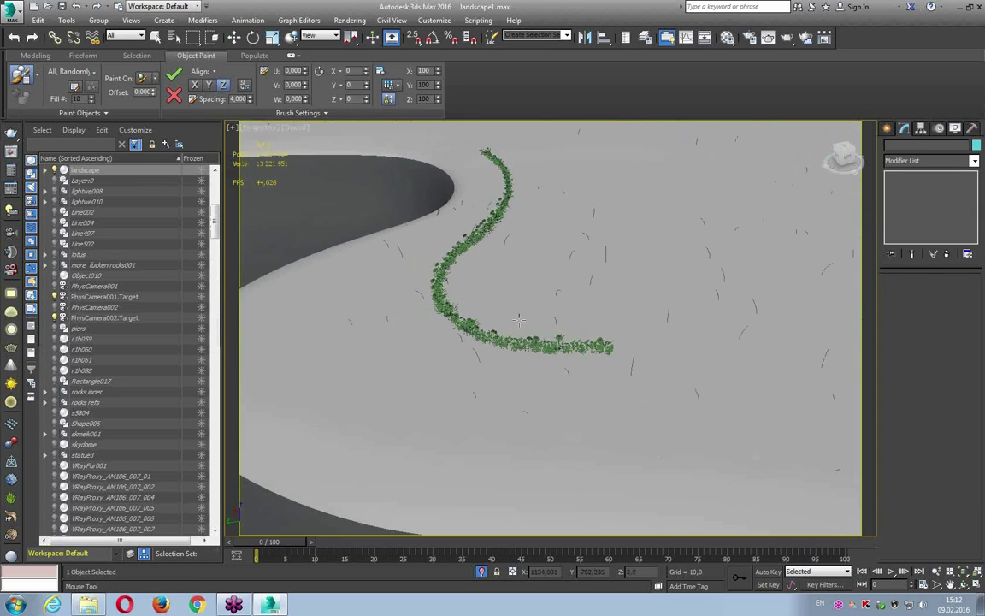
pyautogui.keyDown('alt'); pyautogui.moveTo(519, 320); pyautogui.dragTo(320, 346, button='middle'); pyautogui.keyUp('alt')
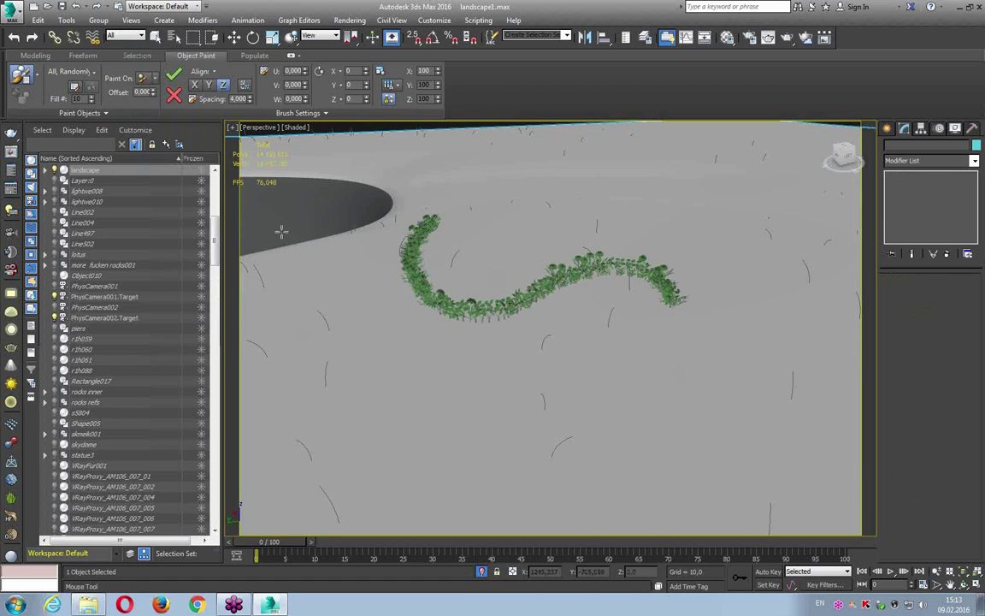
pyautogui.hotkey('ctrl', 'z')
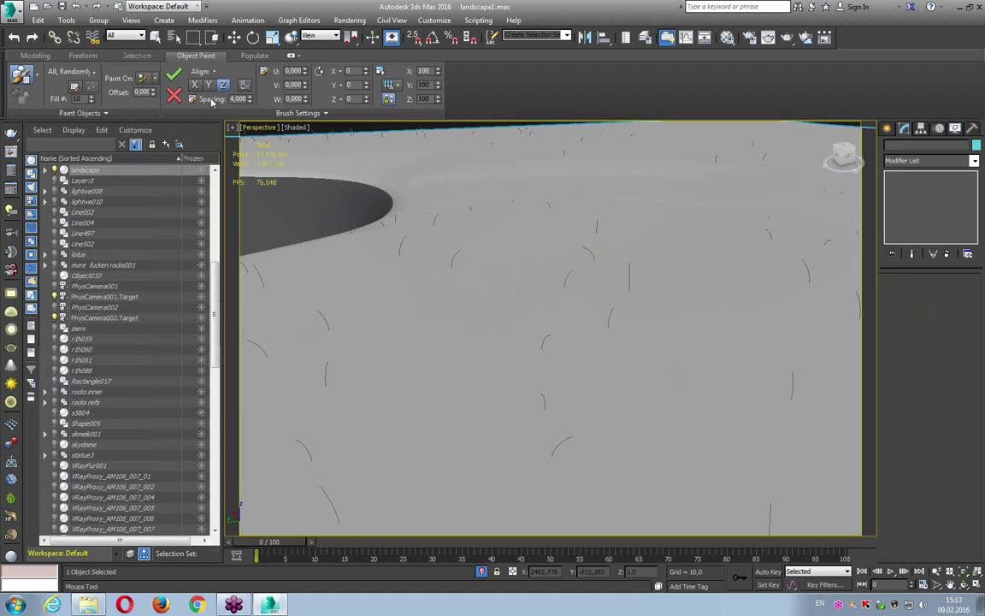
# - Set brush Spacing to 0 and test-paint two plant strokes, undoing each
pyautogui.doubleClick(238, 98)
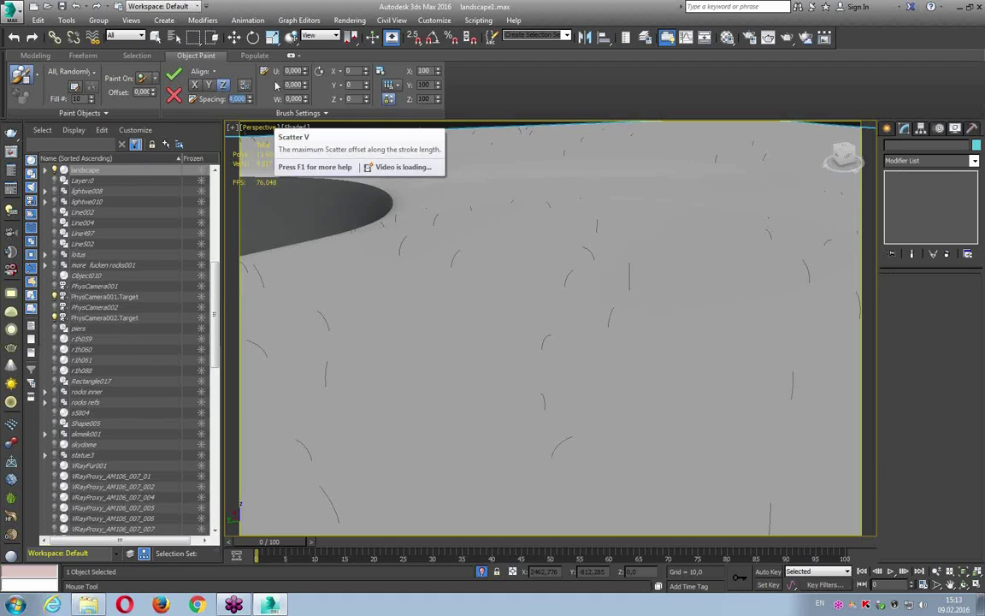
pyautogui.write('0')
pyautogui.press('Return')
pyautogui.moveTo(432, 238); pyautogui.dragTo(663, 301)
pyautogui.hotkey('ctrl', 'z')
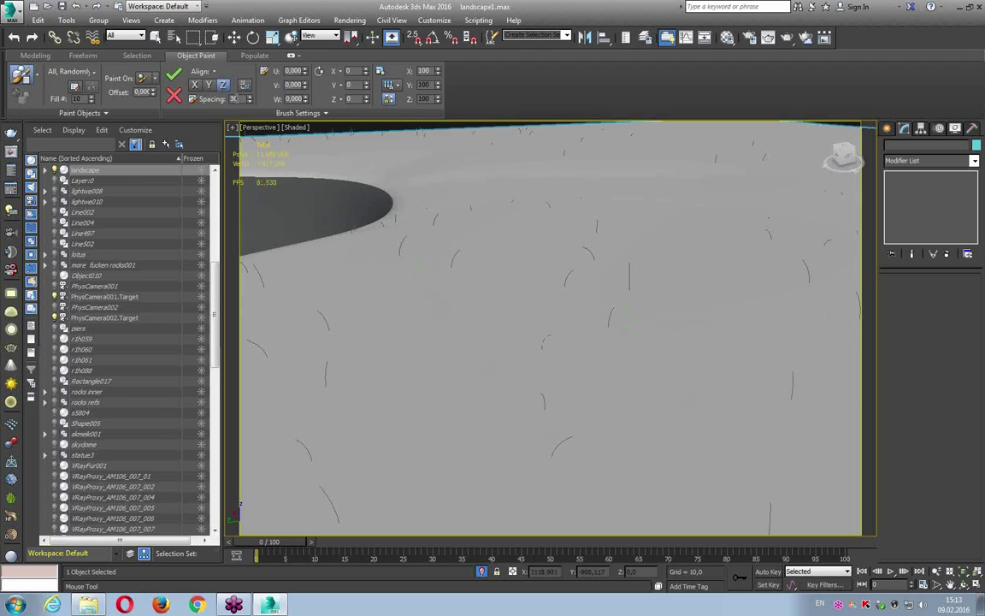
pyautogui.moveTo(446, 251)
pyautogui.mouseDown()
pyautogui.moveTo(462, 347)
pyautogui.moveTo(724, 285)
pyautogui.mouseUp()
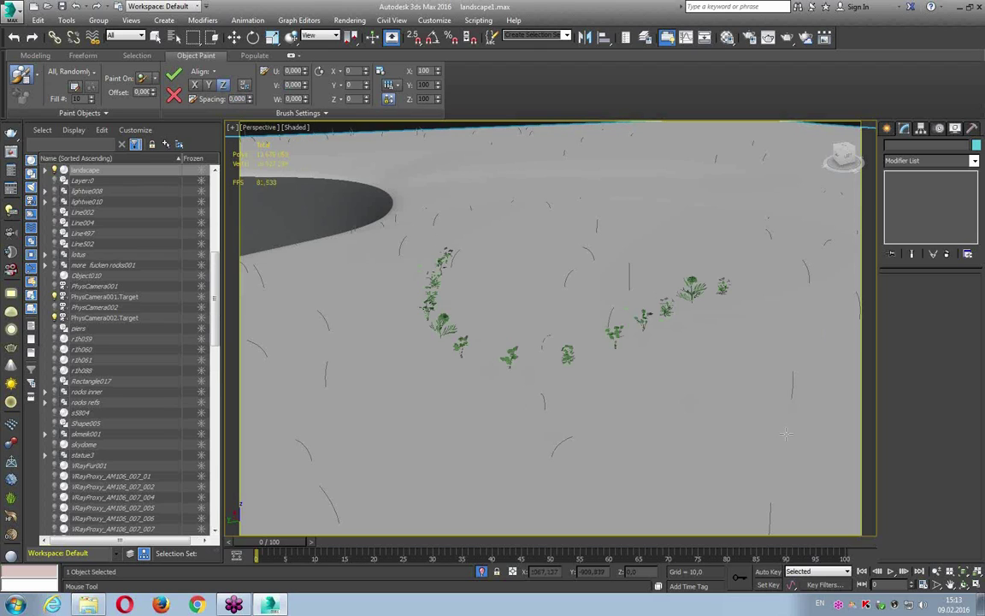
pyautogui.hotkey('ctrl', 'z')
pyautogui.hotkey('ctrl', 'z')
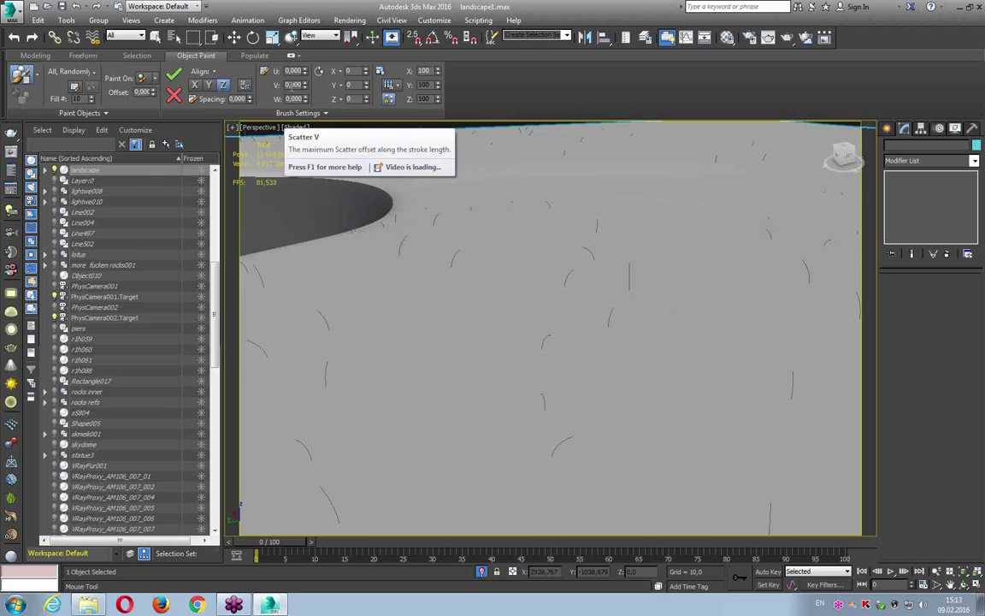
# - Adjust Scatter U and V, test-painting and then removing rows of scattered plants
pyautogui.doubleClick(293, 70)
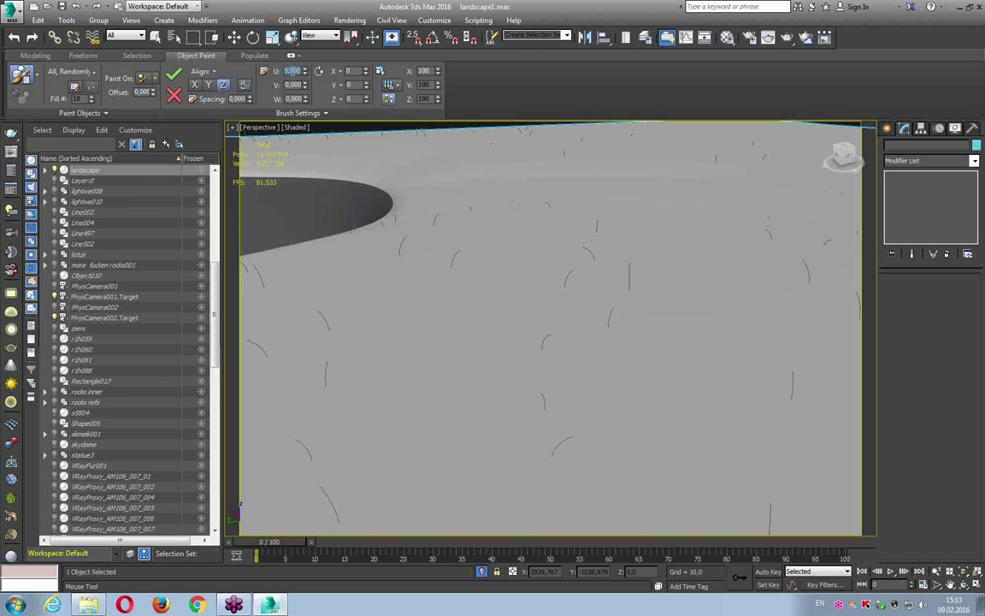
pyautogui.moveTo(377, 239); pyautogui.dragTo(719, 317)
pyautogui.moveTo(753, 406); pyautogui.dragTo(418, 415)
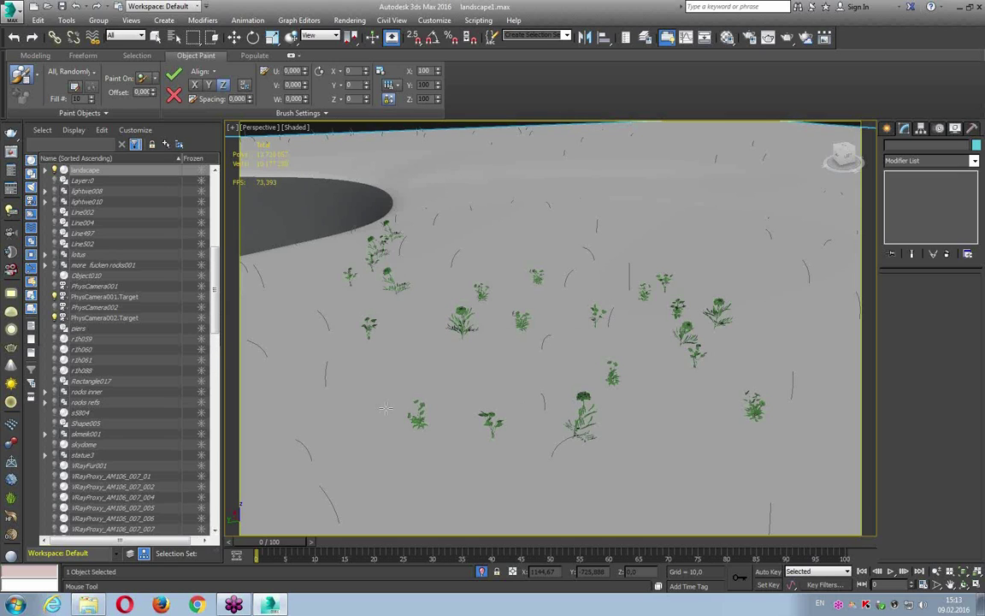
pyautogui.keyDown('alt'); pyautogui.moveTo(385, 408); pyautogui.dragTo(420, 378, button='middle'); pyautogui.keyUp('alt')
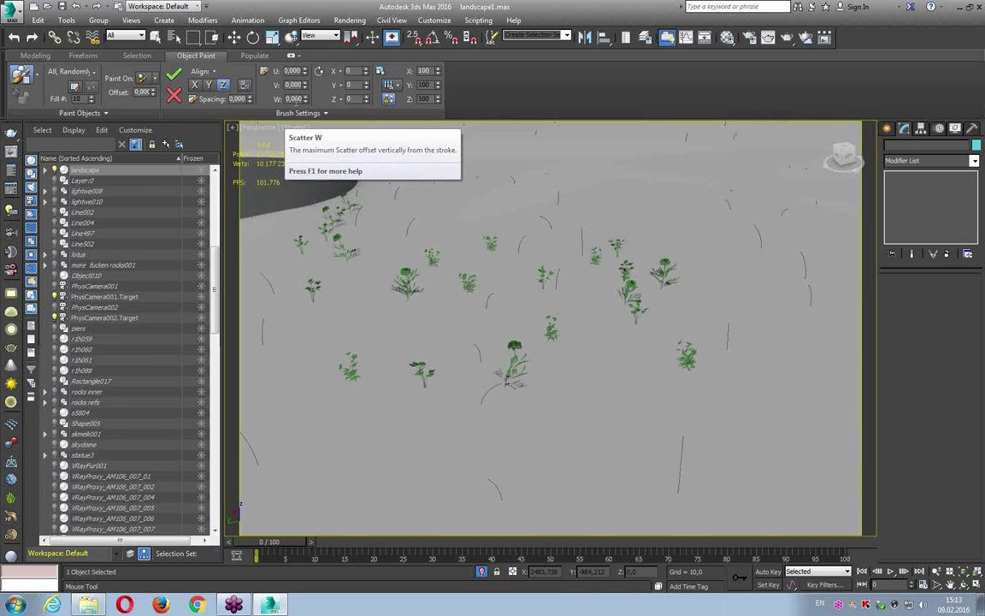
pyautogui.click(363, 99)
pyautogui.click(293, 70)
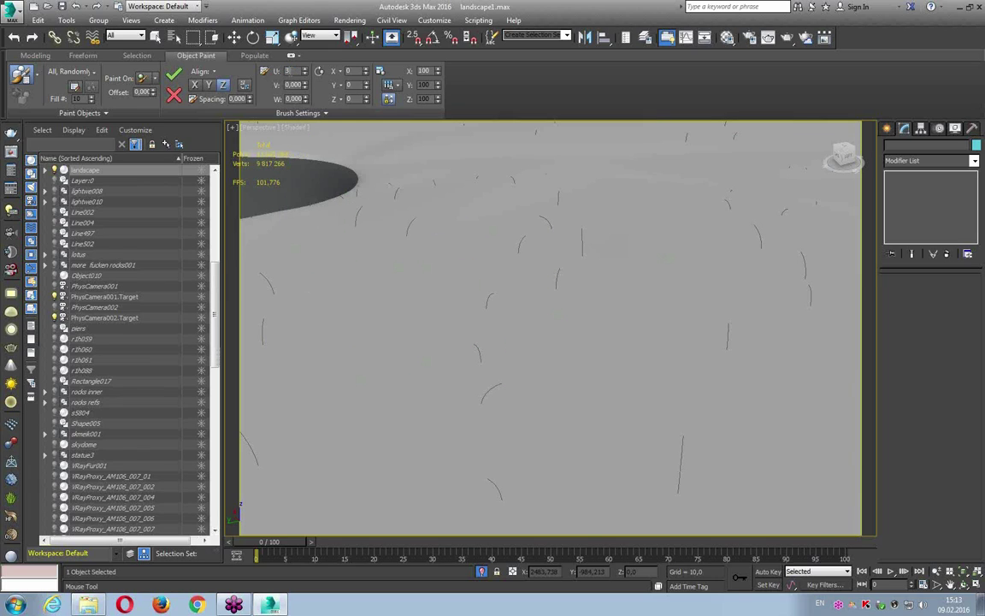
pyautogui.click(289, 86)
pyautogui.click(292, 85)
# - Set scaling to Random (80–160) and test-paint plant strokes, removing each one
pyautogui.click(401, 93)
pyautogui.click(407, 113)
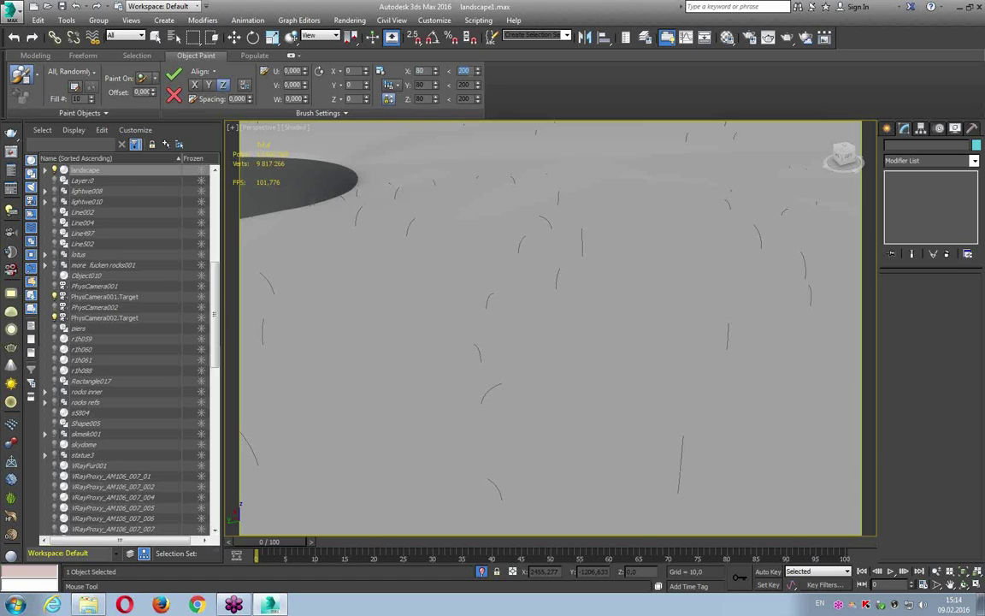
pyautogui.moveTo(364, 221)
pyautogui.mouseDown()
pyautogui.moveTo(561, 241)
pyautogui.moveTo(385, 352)
pyautogui.mouseUp()
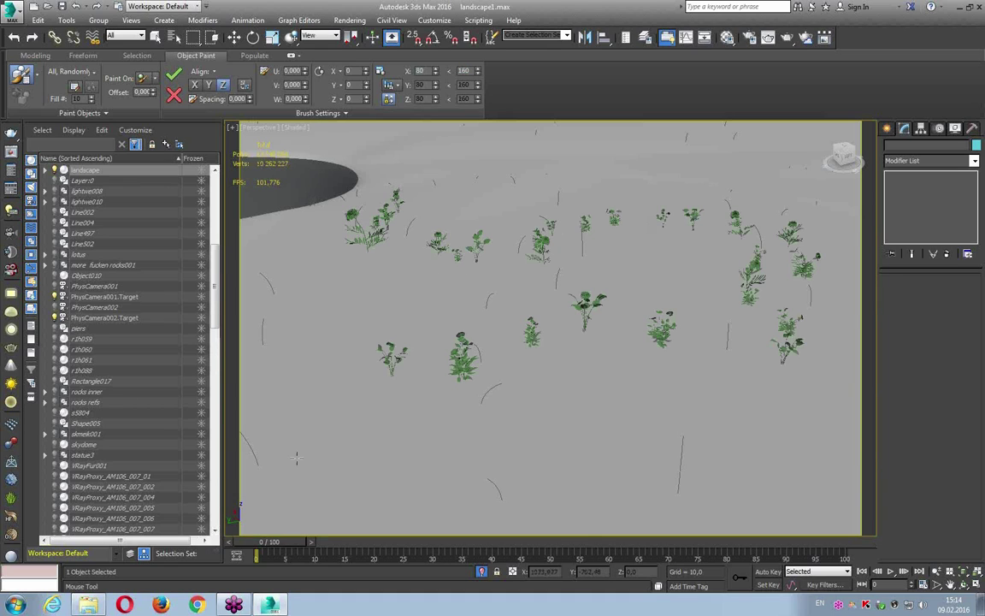
pyautogui.hotkey('ctrl', 'z')
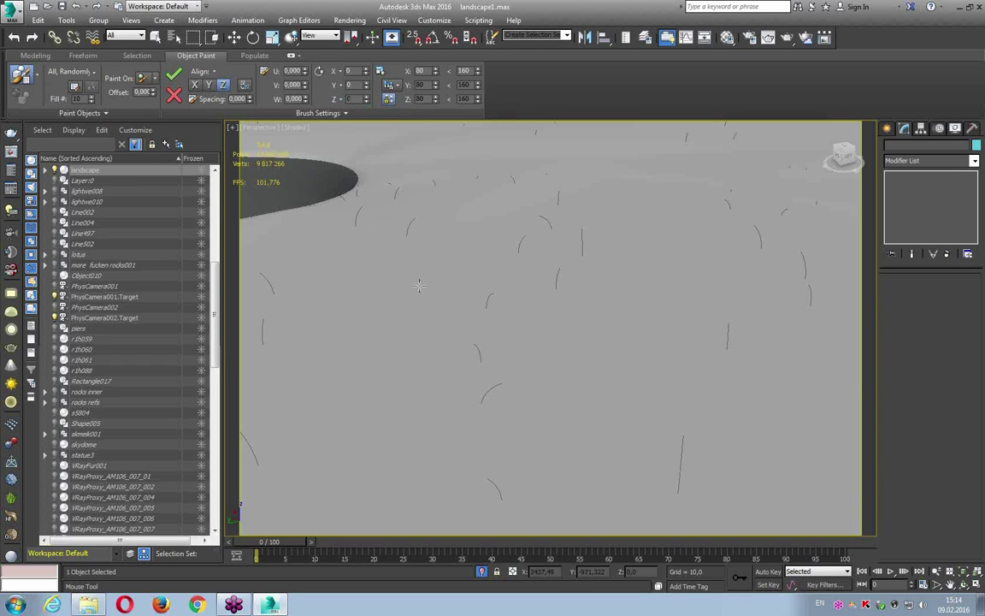
pyautogui.moveTo(385, 273); pyautogui.dragTo(692, 398)
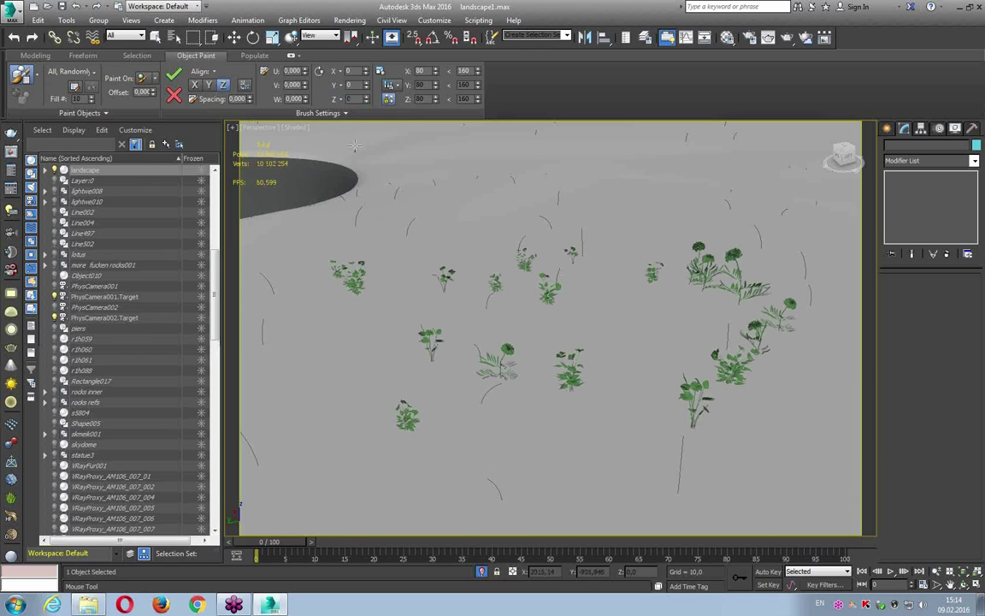
pyautogui.click(173, 95)
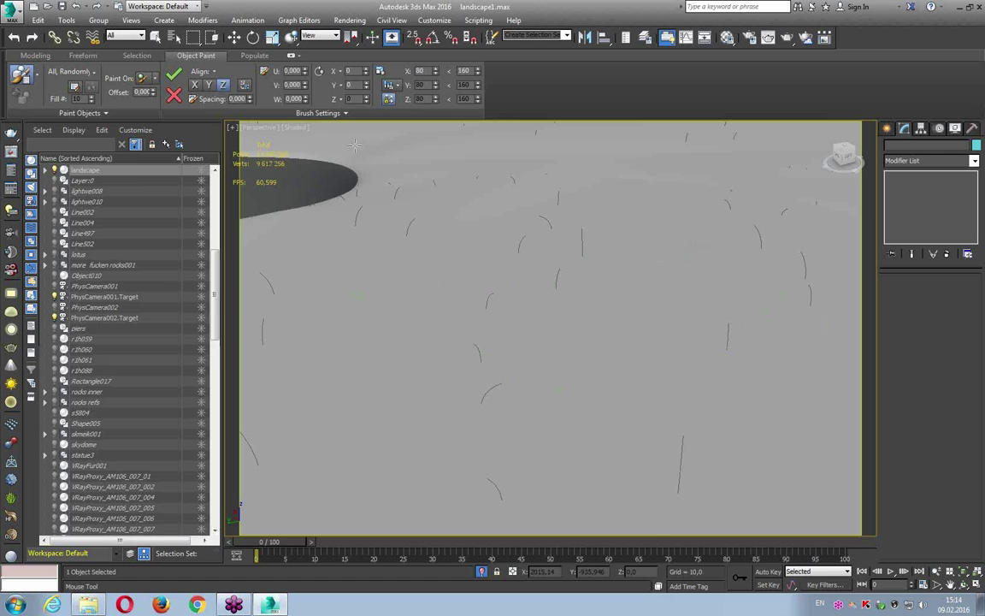
pyautogui.moveTo(513, 342)
pyautogui.keyDown('alt'); pyautogui.mouseDown(button='middle')
pyautogui.moveTo(570, 354)
pyautogui.moveTo(726, 274)
pyautogui.moveTo(517, 330)
pyautogui.moveTo(673, 224)
pyautogui.moveTo(643, 266)
pyautogui.moveTo(365, 292)
pyautogui.moveTo(300, 244)
pyautogui.mouseUp(button='middle'); pyautogui.keyUp('alt')
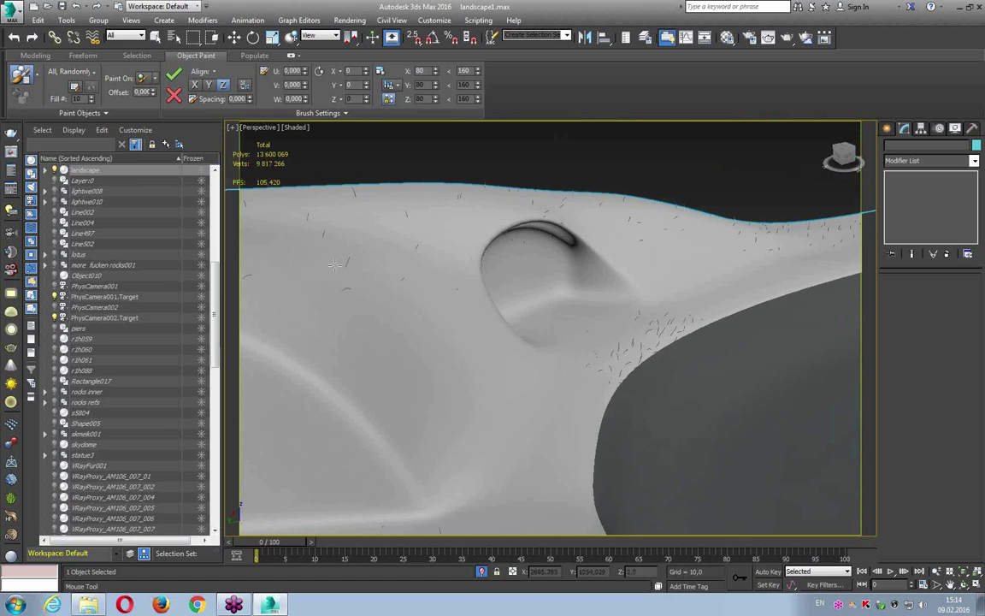
# - Paint a few small plants on the slope and zoom in to inspect them
pyautogui.moveTo(342, 273); pyautogui.dragTo(400, 344)
pyautogui.moveTo(423, 405)
pyautogui.keyDown('alt'); pyautogui.mouseDown(button='middle')
pyautogui.moveTo(407, 378)
pyautogui.moveTo(445, 282)
pyautogui.moveTo(501, 209)
pyautogui.moveTo(487, 216)
pyautogui.mouseUp(button='middle'); pyautogui.keyUp('alt')
pyautogui.scroll(3, 462, 257)
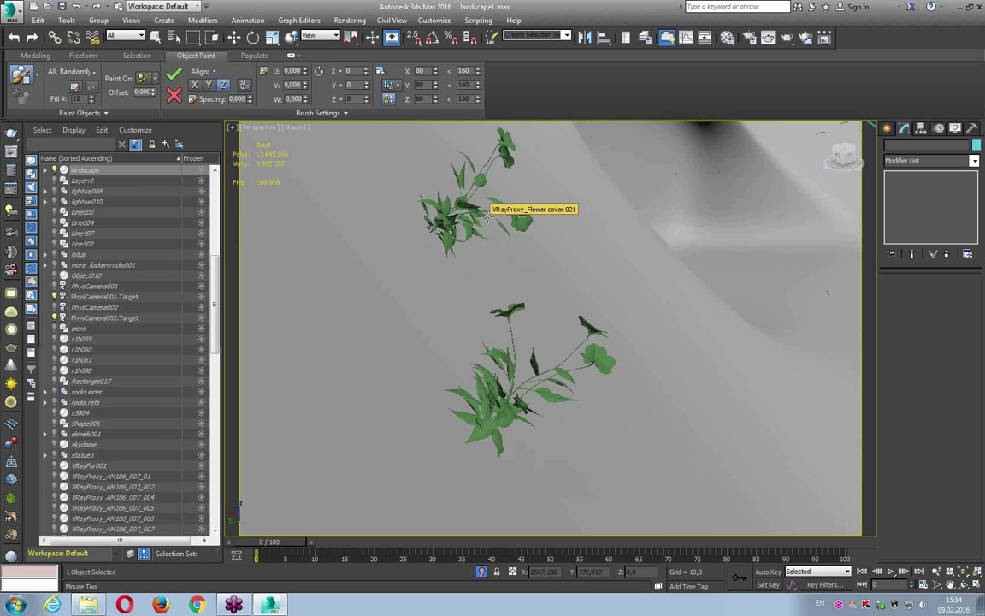
pyautogui.scroll(-5, 488, 215)
pyautogui.scroll(-3, 488, 216)
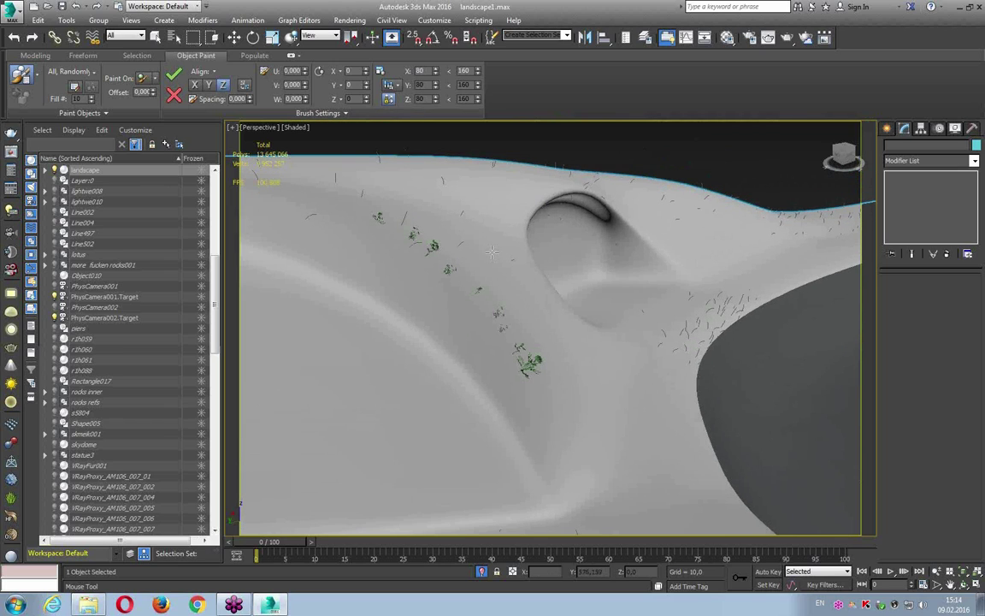
# - Enable Align to Normal and paint two plant trails down the slope
pyautogui.click(214, 73)
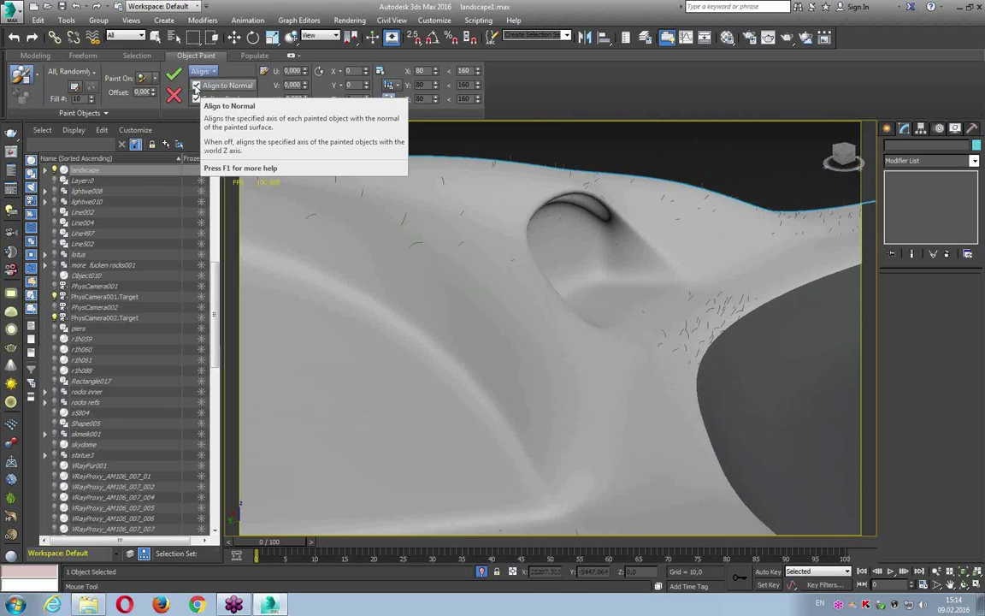
pyautogui.click(196, 86)
pyautogui.moveTo(334, 228); pyautogui.dragTo(394, 254)
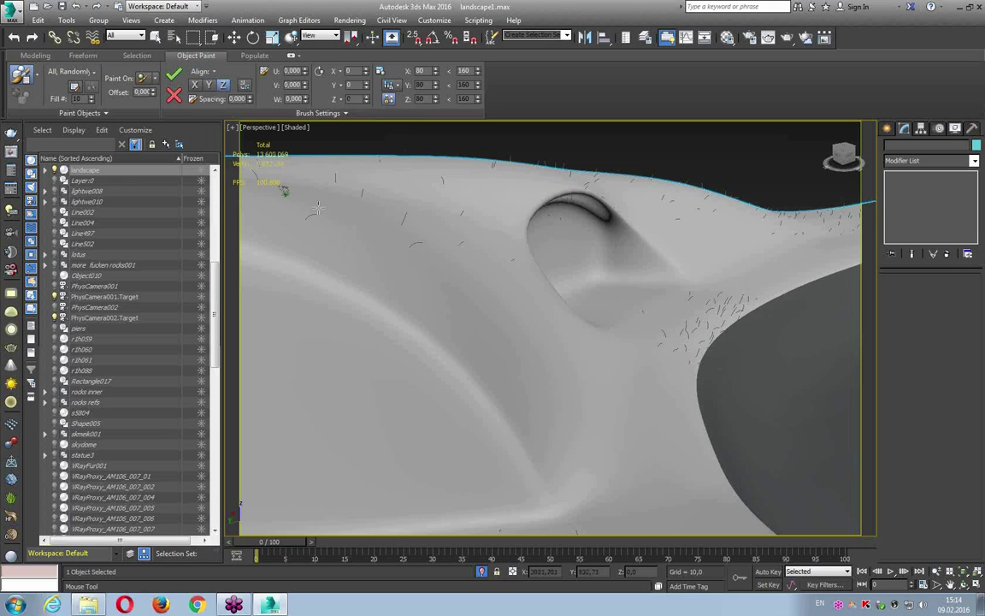
pyautogui.moveTo(425, 285); pyautogui.dragTo(512, 374)
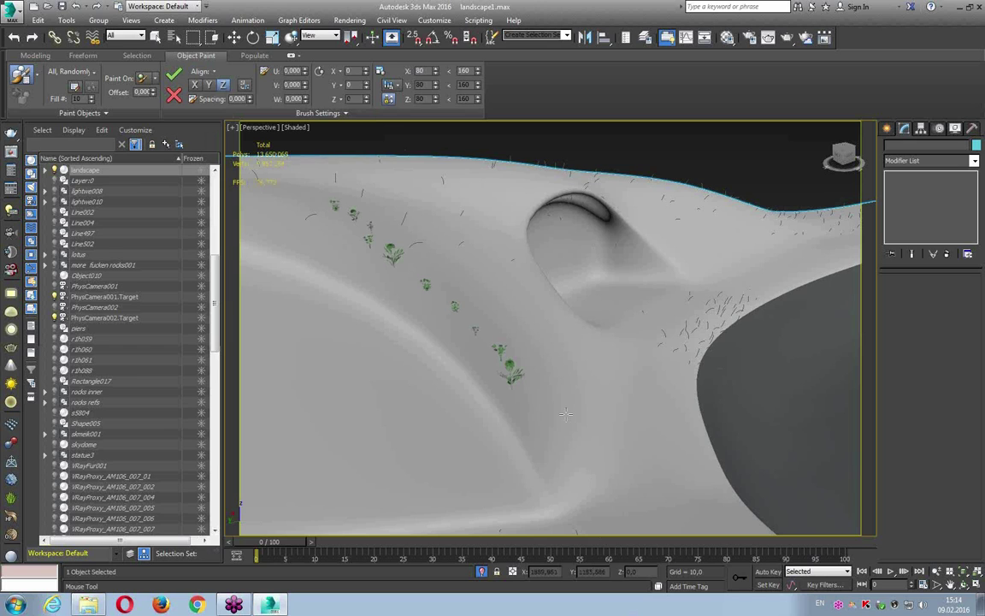
pyautogui.moveTo(566, 414)
pyautogui.keyDown('alt'); pyautogui.mouseDown(button='middle')
pyautogui.moveTo(642, 347)
pyautogui.moveTo(532, 324)
pyautogui.moveTo(483, 285)
pyautogui.moveTo(417, 280)
pyautogui.mouseUp(button='middle'); pyautogui.keyUp('alt')
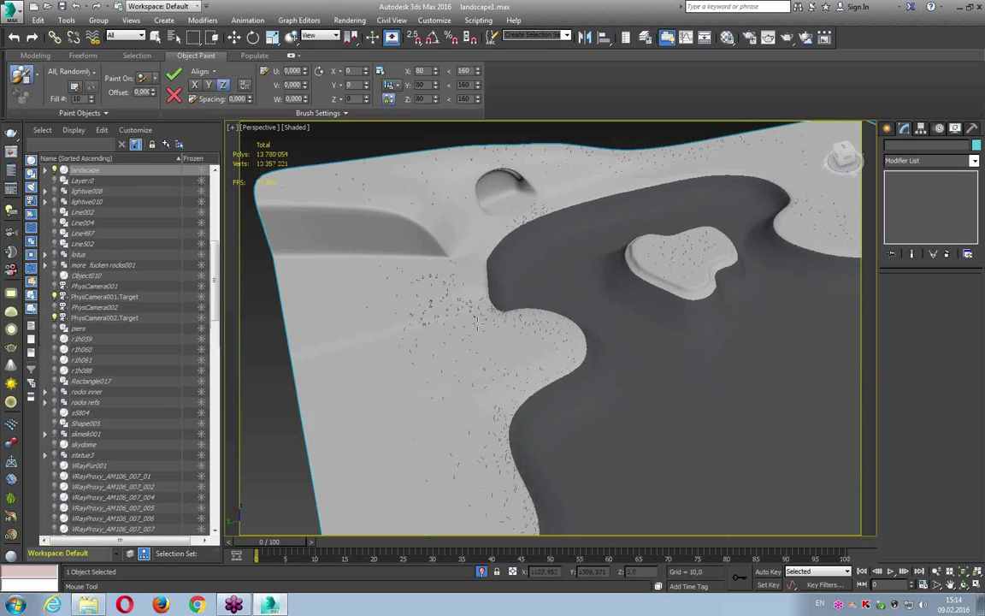
# - Undo the trails, then paint plants along a curving dune path and the ridge
pyautogui.scroll(2, 470, 317)
pyautogui.scroll(2, 469, 316)
pyautogui.hotkey('ctrl', 'z')
pyautogui.scroll(-3, 469, 317)
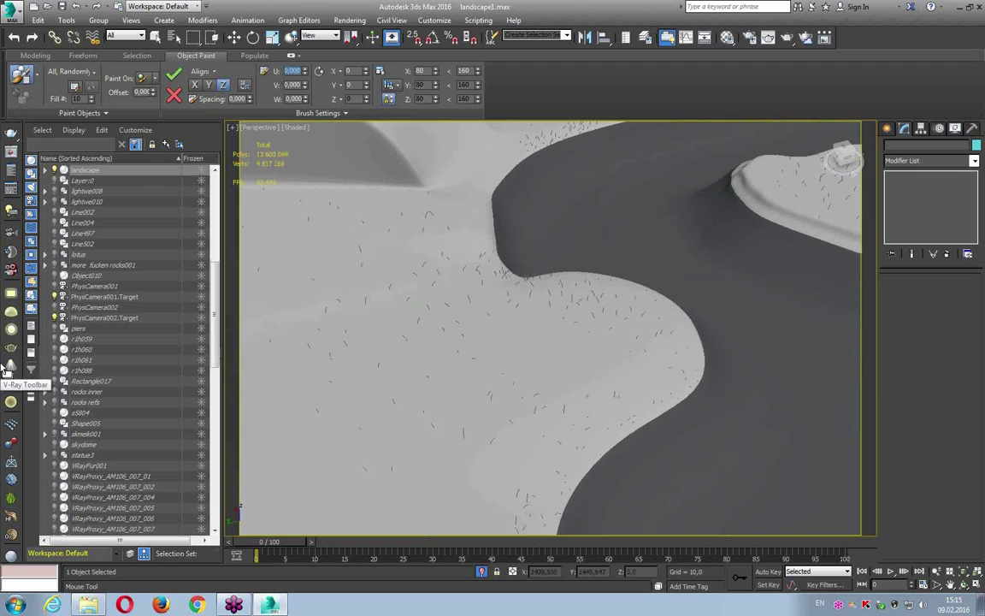
pyautogui.moveTo(383, 207); pyautogui.dragTo(549, 425)
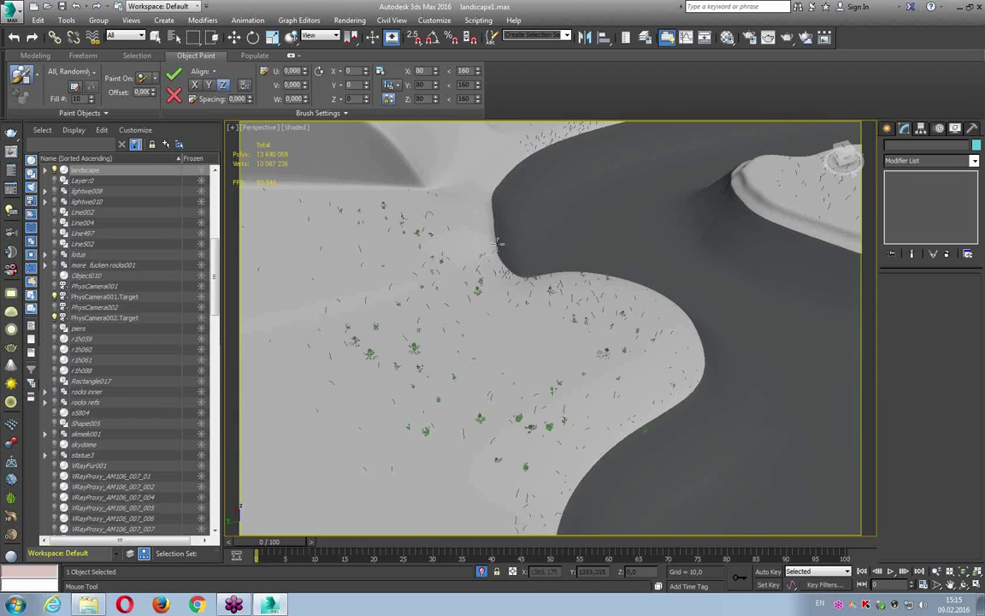
pyautogui.keyDown('alt'); pyautogui.moveTo(432, 377); pyautogui.dragTo(455, 273, button='middle'); pyautogui.keyUp('alt')
pyautogui.keyDown('alt'); pyautogui.moveTo(499, 246); pyautogui.dragTo(483, 210, button='middle'); pyautogui.keyUp('alt')
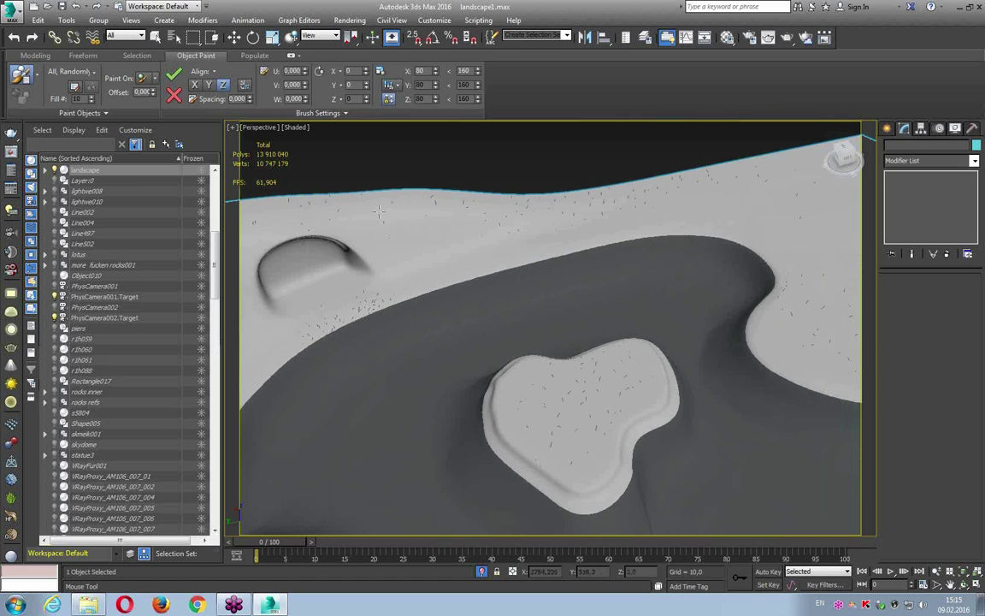
pyautogui.moveTo(545, 206); pyautogui.dragTo(609, 214)
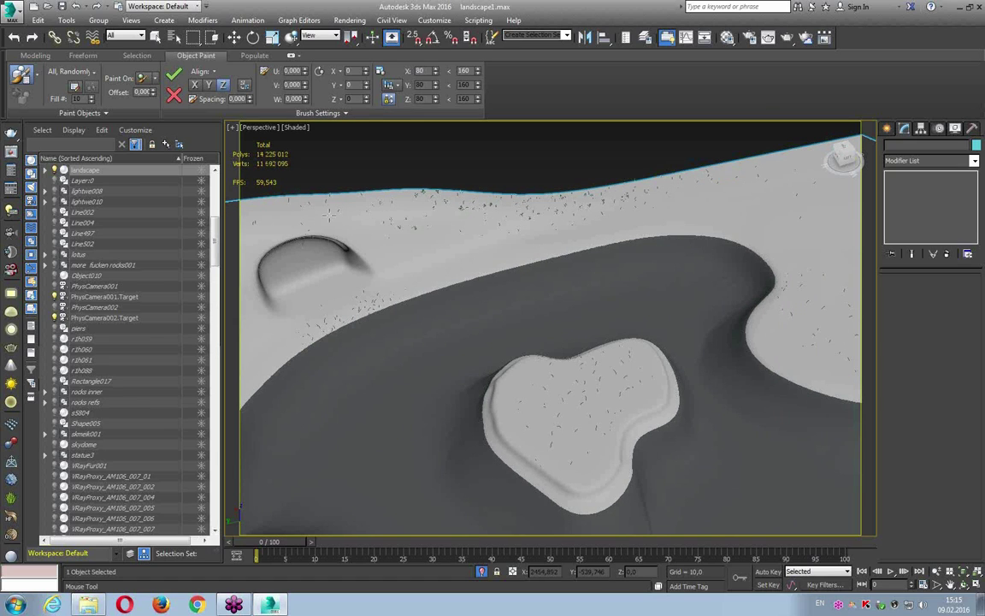
# - Paint green plants over the rounded plateaus, including the upper-left and left plateaus
pyautogui.moveTo(610, 214); pyautogui.dragTo(393, 201, button='middle')
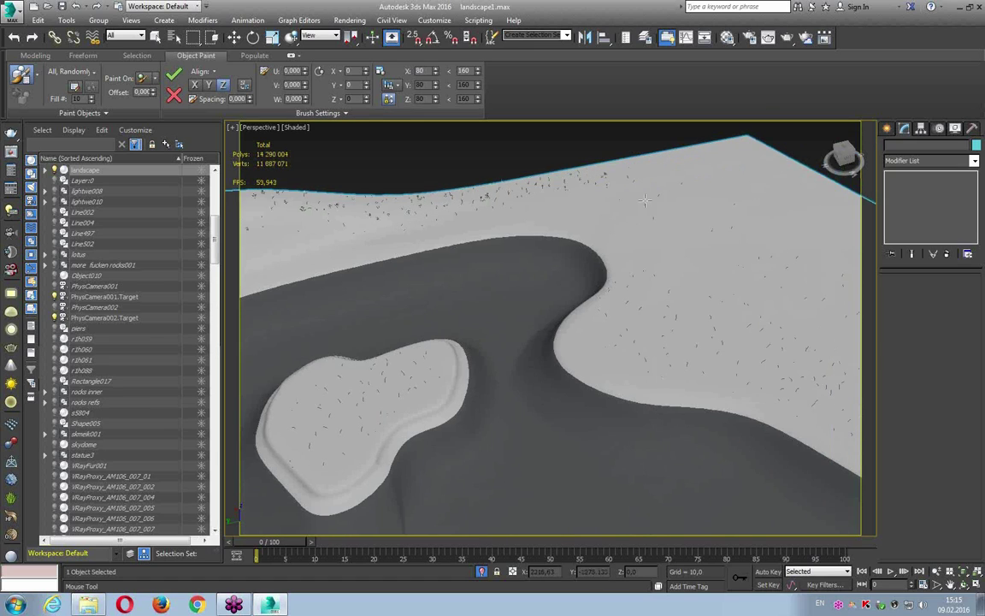
pyautogui.moveTo(599, 274)
pyautogui.mouseDown(button='middle')
pyautogui.moveTo(563, 275)
pyautogui.moveTo(454, 214)
pyautogui.mouseUp(button='middle')
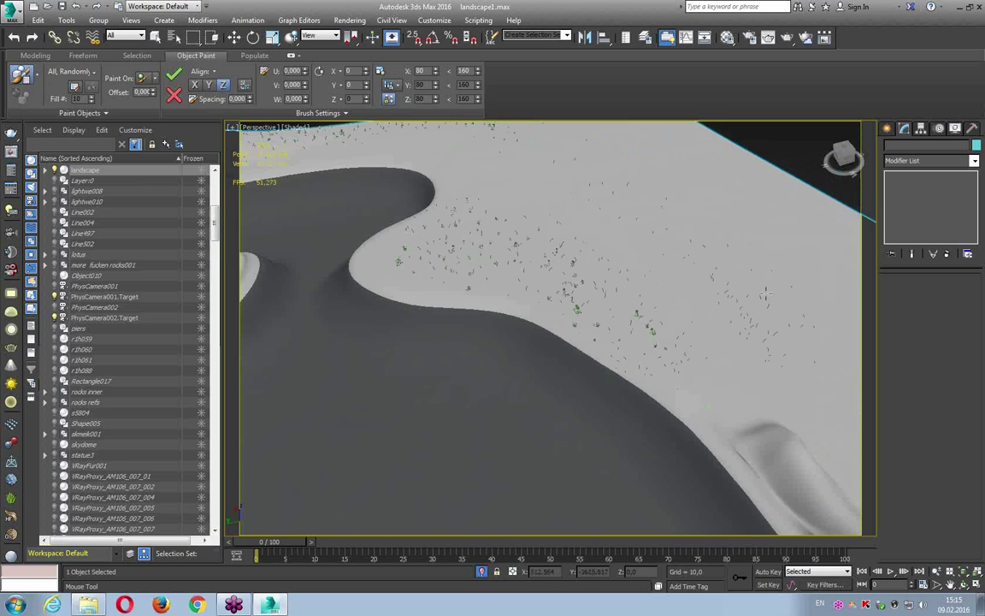
pyautogui.scroll(-3, 596, 179)
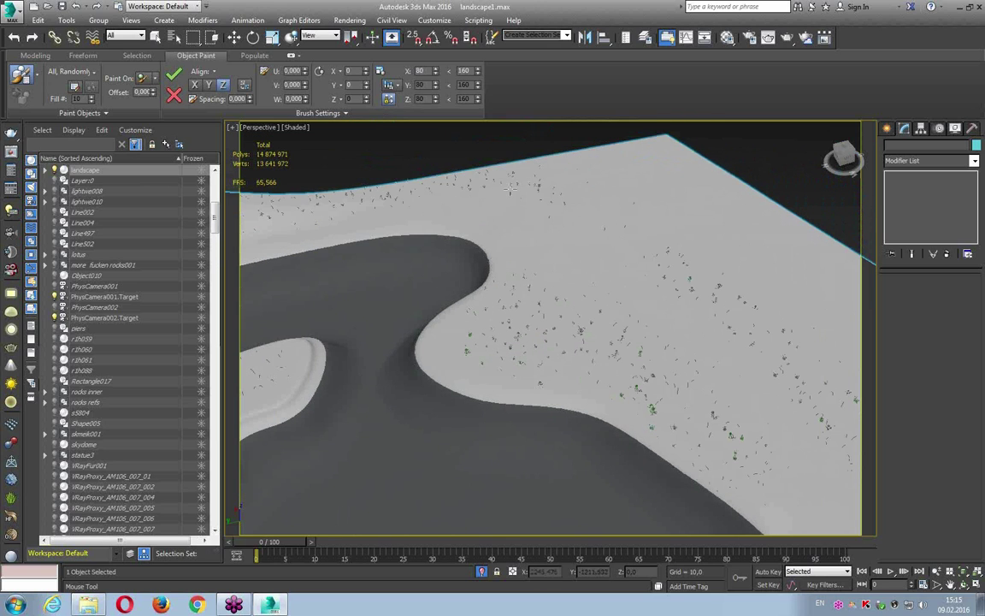
pyautogui.scroll(-2, 492, 325)
pyautogui.scroll(3, 492, 325)
pyautogui.scroll(1, 522, 261)
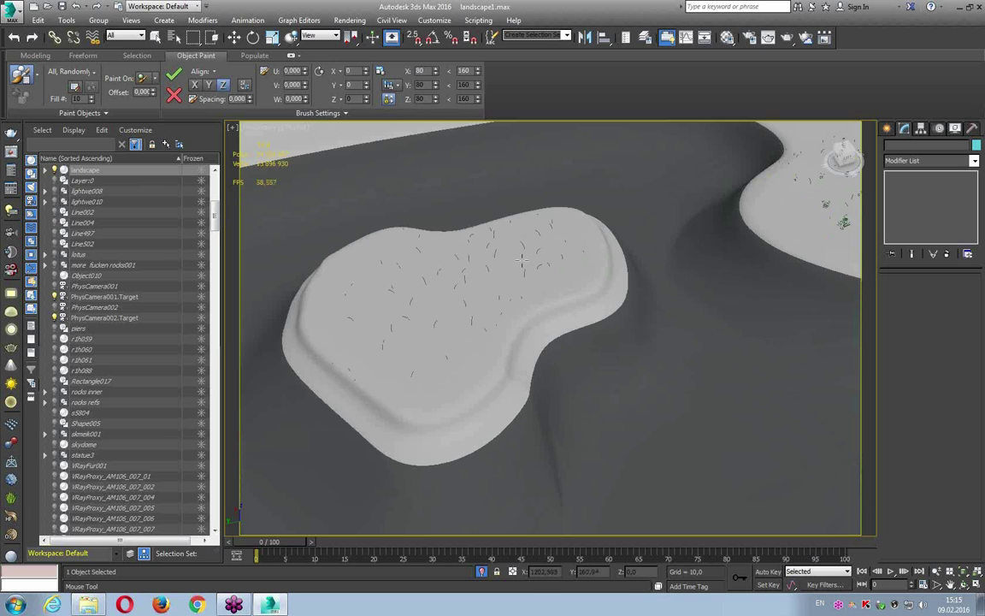
pyautogui.moveTo(414, 293); pyautogui.dragTo(432, 268)
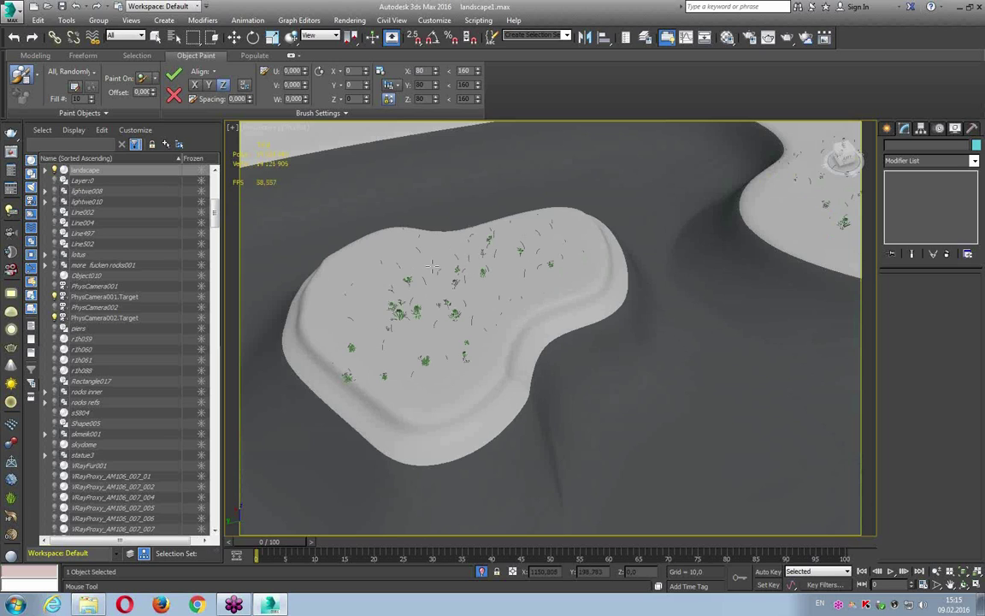
pyautogui.moveTo(360, 296); pyautogui.dragTo(376, 250)
pyautogui.moveTo(471, 392)
pyautogui.keyDown('alt'); pyautogui.mouseDown(button='middle')
pyautogui.moveTo(479, 352)
pyautogui.moveTo(642, 306)
pyautogui.mouseUp(button='middle'); pyautogui.keyUp('alt')
pyautogui.scroll(5, 511, 293)
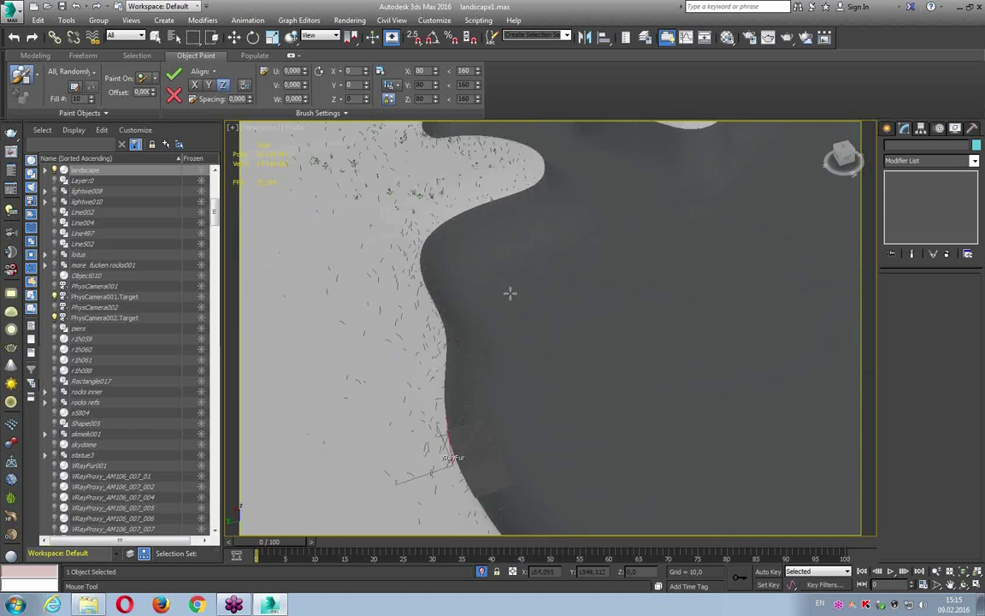
pyautogui.moveTo(356, 243); pyautogui.dragTo(363, 336)
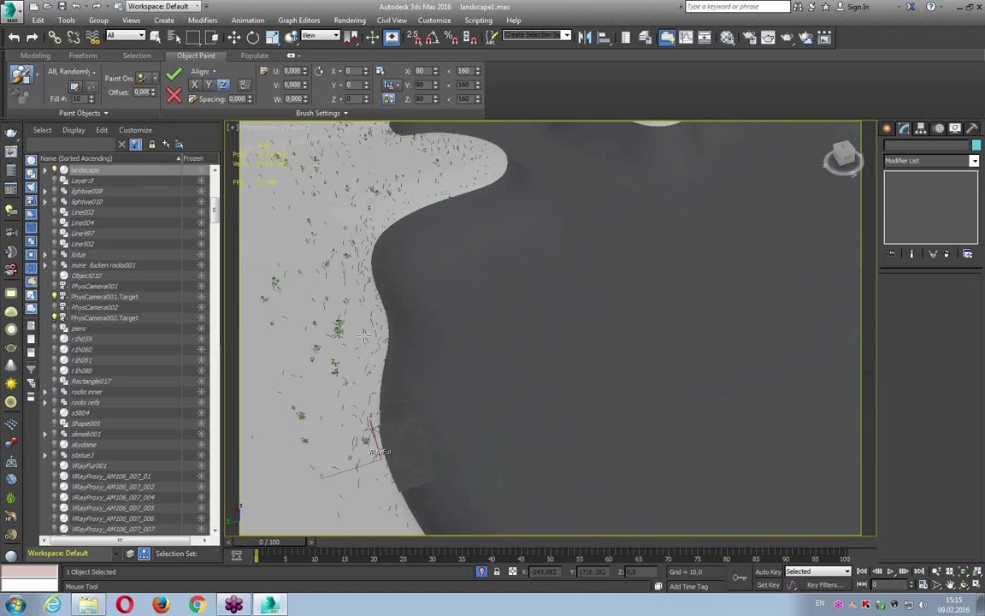
pyautogui.moveTo(363, 335); pyautogui.dragTo(471, 323, button='middle')
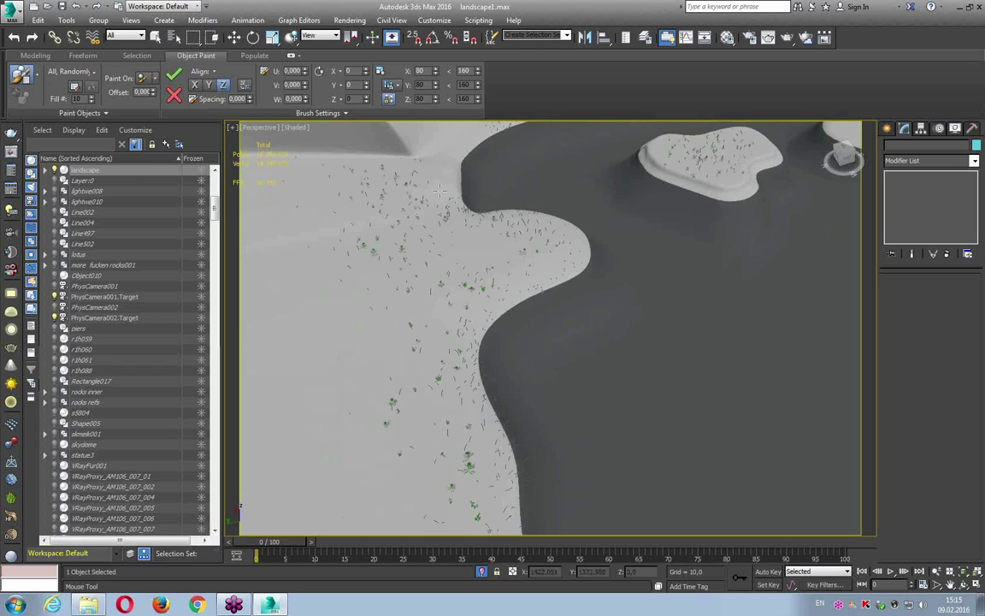
# - Commit the painted flower proxies, close the VertexPaint floater and orbit to a low landscape view
pyautogui.click(174, 77)
pyautogui.click(189, 35)
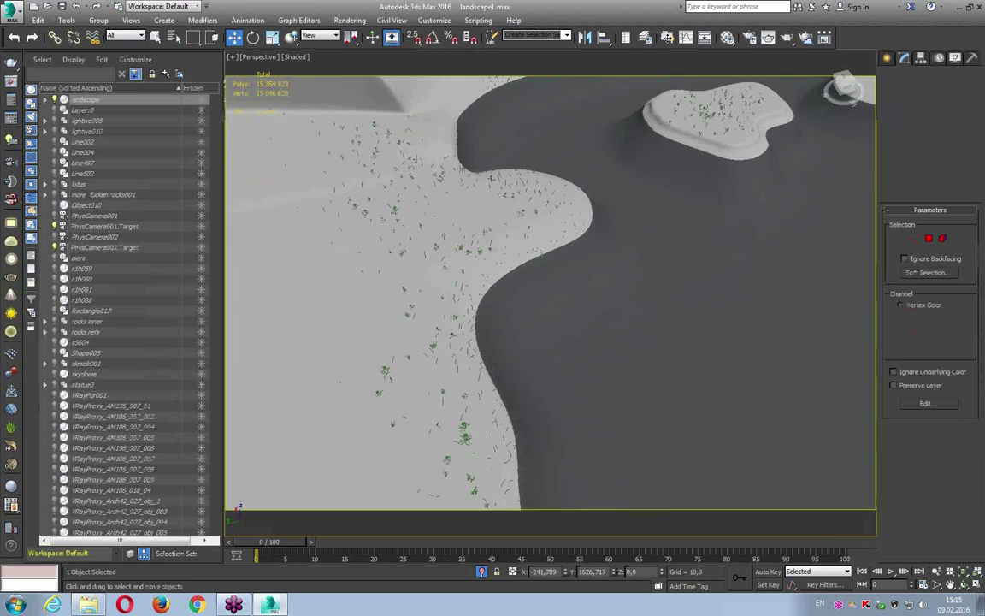
pyautogui.moveTo(523, 154)
pyautogui.keyDown('alt'); pyautogui.mouseDown(button='middle')
pyautogui.moveTo(520, 350)
pyautogui.moveTo(514, 306)
pyautogui.moveTo(497, 308)
pyautogui.moveTo(531, 466)
pyautogui.moveTo(646, 416)
pyautogui.mouseUp(button='middle'); pyautogui.keyUp('alt')
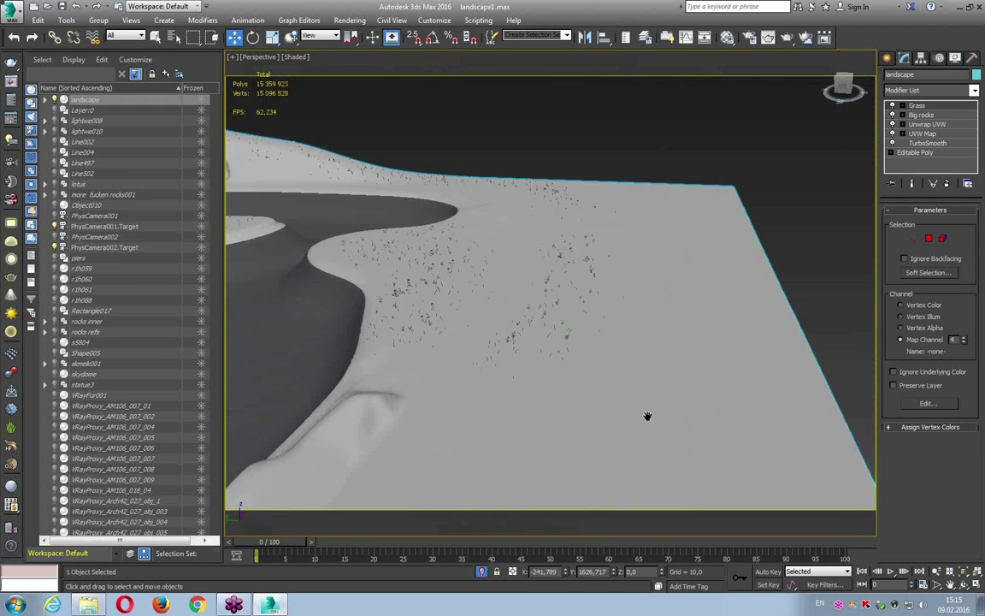
# - Toggle VRayProxy_Flower cover 205 from bounding box back to preview from file, then show four viewports
pyautogui.click(409, 282)
pyautogui.scroll(5, 409, 283)
pyautogui.scroll(5, 409, 282)
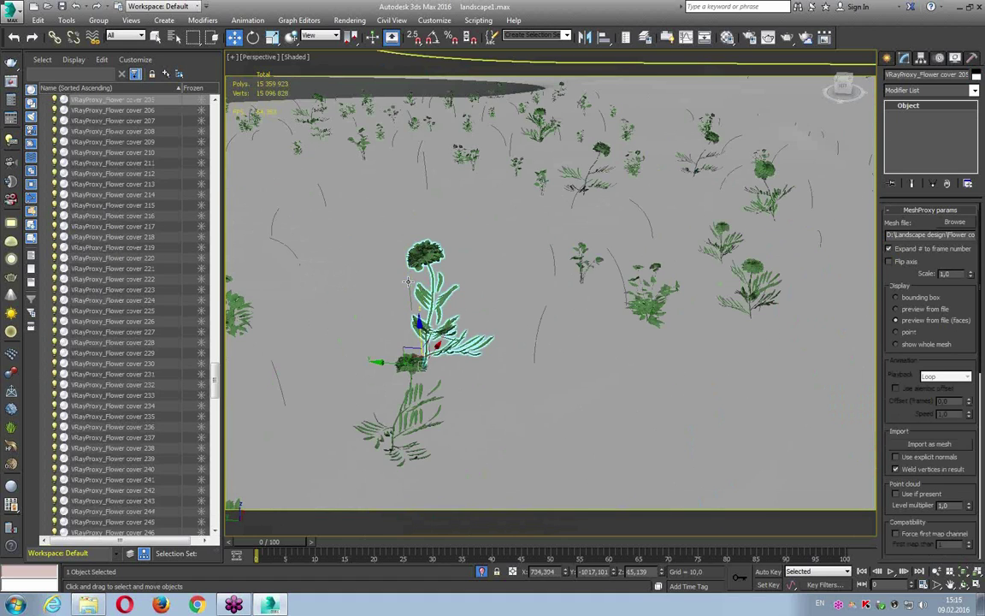
pyautogui.scroll(-5, 411, 282)
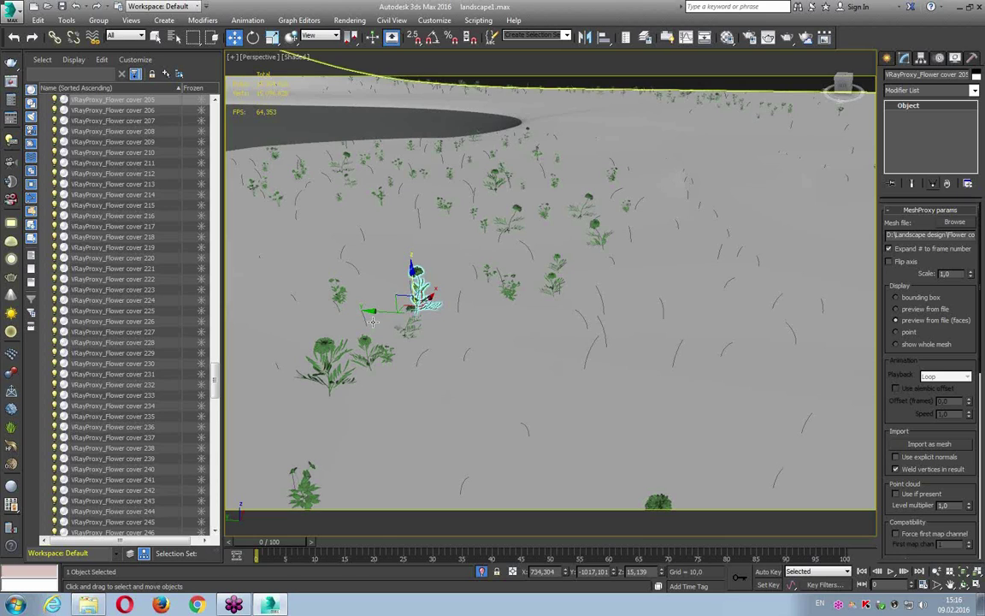
pyautogui.click(914, 302)
pyautogui.click(915, 309)
pyautogui.hotkey('alt', 'w')
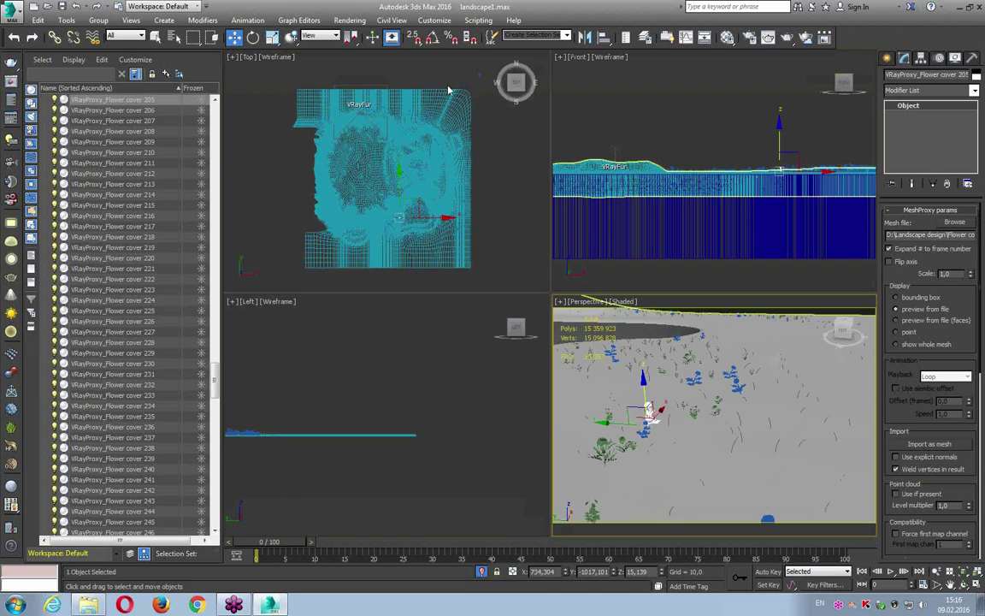
# - Zoom into the Top view and set the Flower cover 07 proxy to bounding-box display
pyautogui.scroll(3, 369, 137)
pyautogui.scroll(5, 398, 123)
pyautogui.scroll(4, 401, 125)
pyautogui.scroll(2, 401, 125)
pyautogui.moveTo(384, 94); pyautogui.dragTo(511, 226)
pyautogui.click(373, 182)
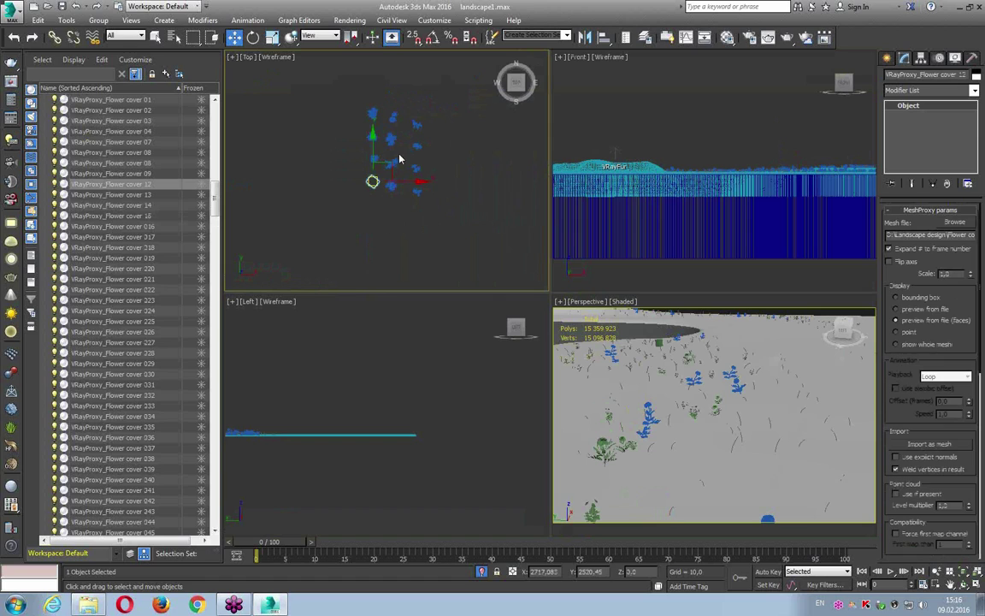
pyautogui.click(390, 184)
pyautogui.click(905, 299)
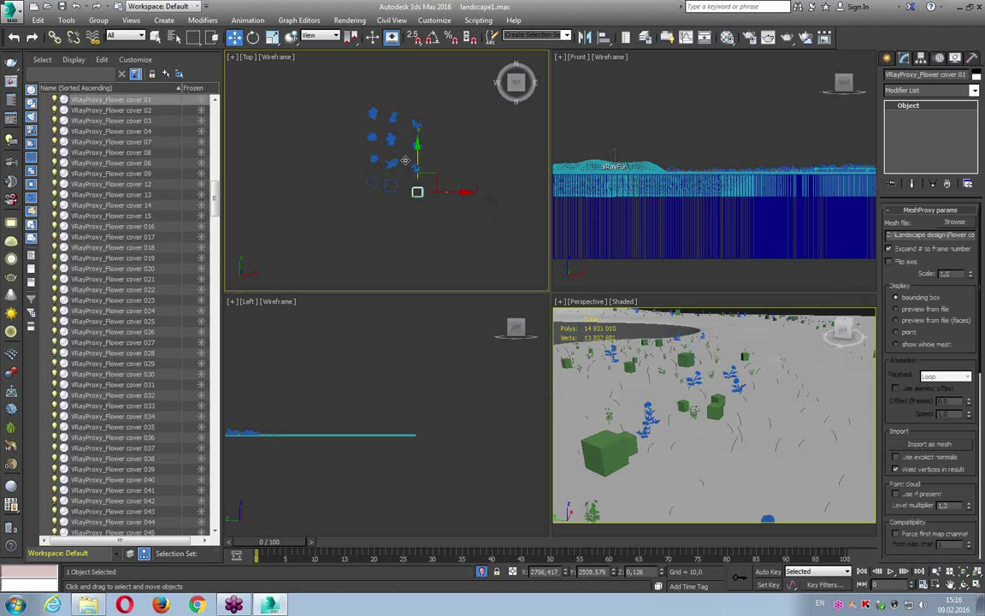
# - Pick through nearby flower proxies and set Flower cover 04 to bounding-box display
pyautogui.click(414, 167)
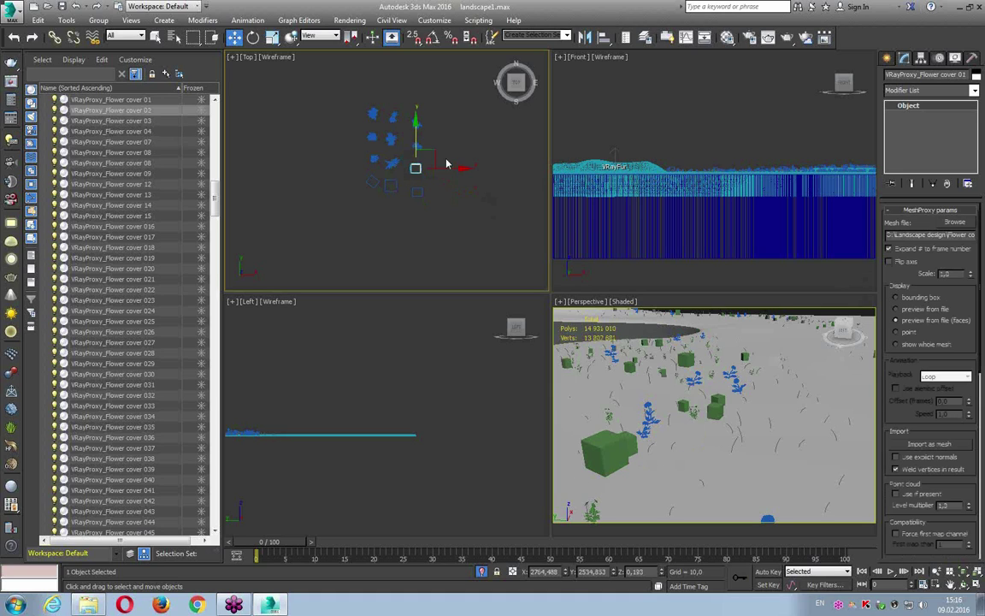
pyautogui.click(449, 160)
pyautogui.click(391, 163)
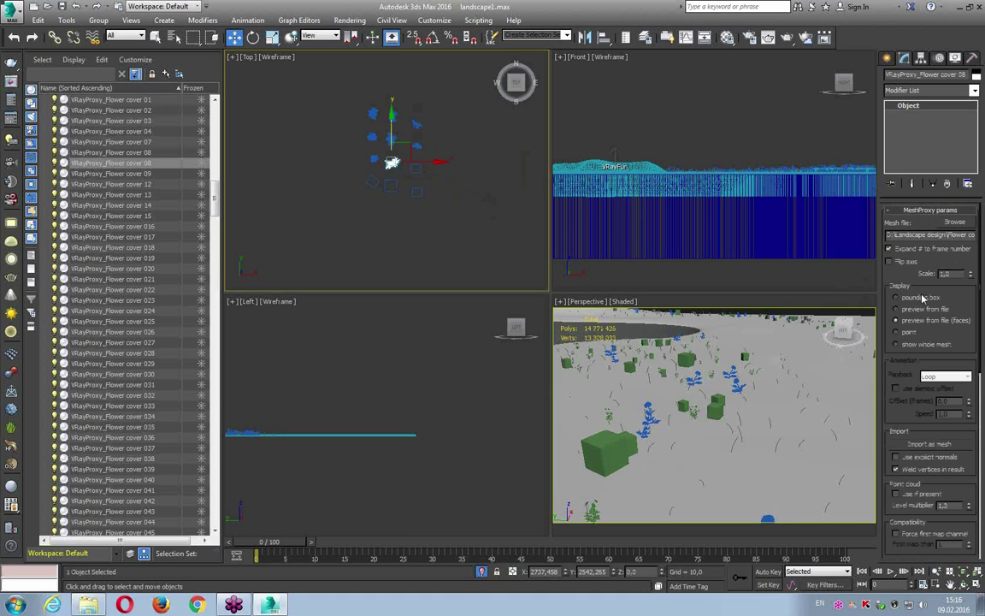
pyautogui.click(374, 160)
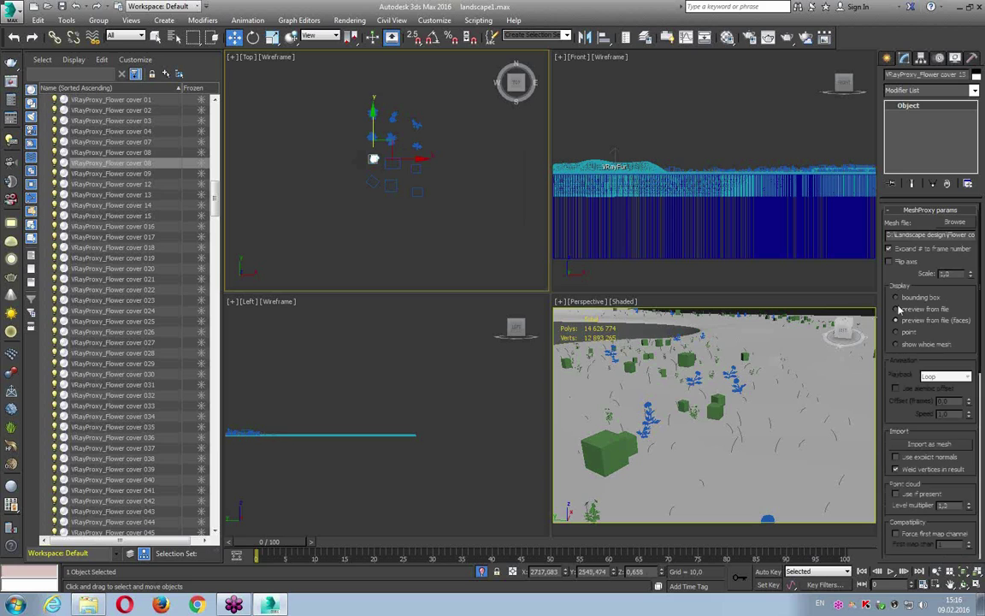
pyautogui.click(419, 145)
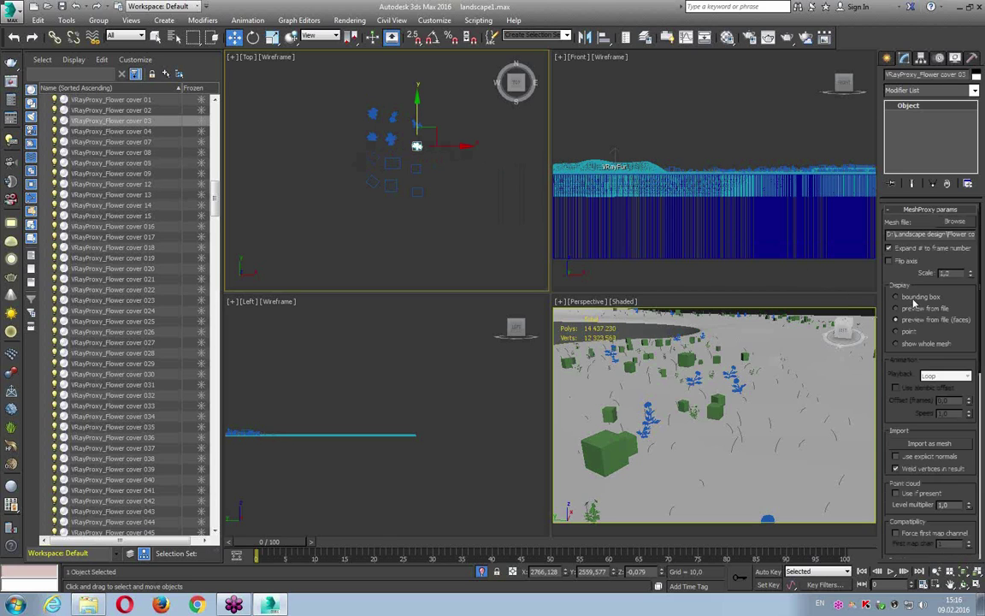
pyautogui.click(389, 138)
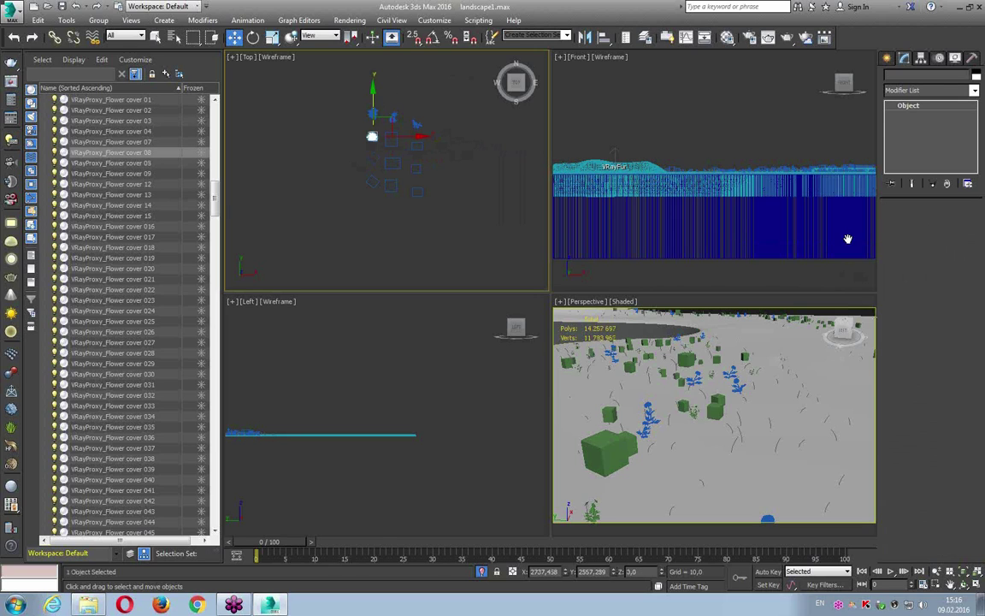
pyautogui.click(847, 238)
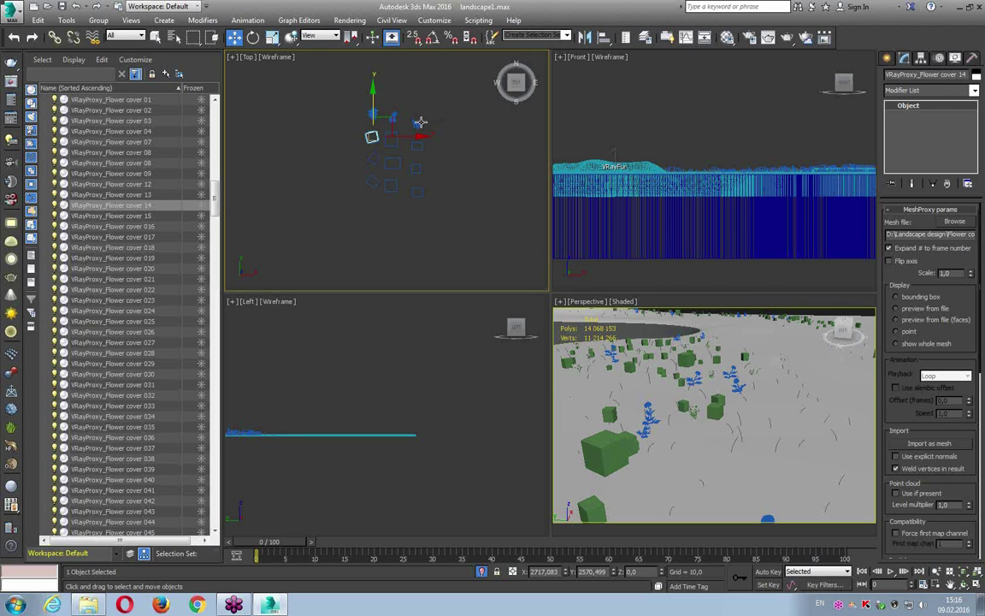
pyautogui.click(376, 111)
pyautogui.click(896, 297)
# - Select Flower cover 09 and 15, then the twelve clustered flower proxies
pyautogui.click(383, 124)
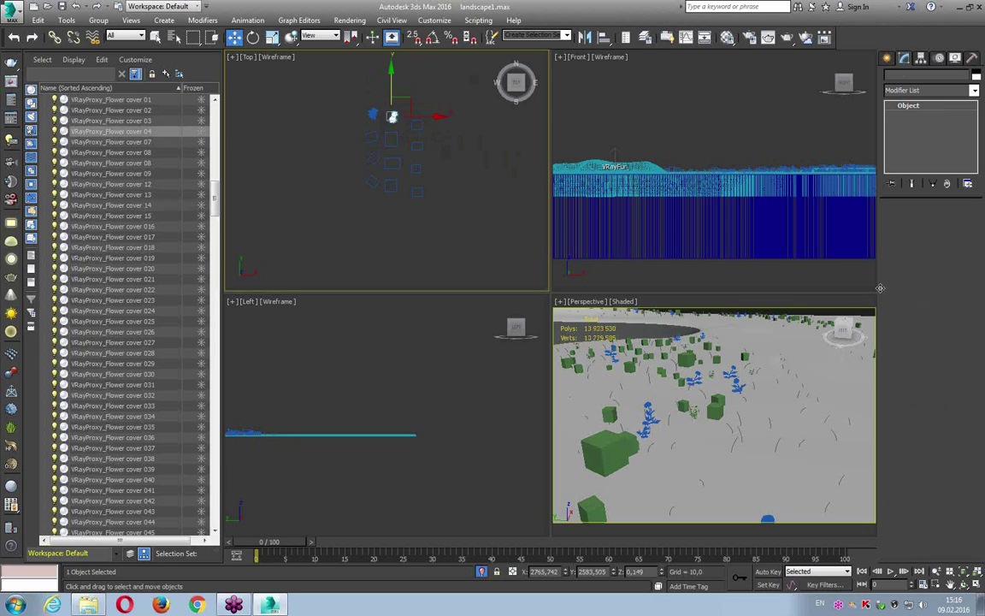
pyautogui.click(798, 257)
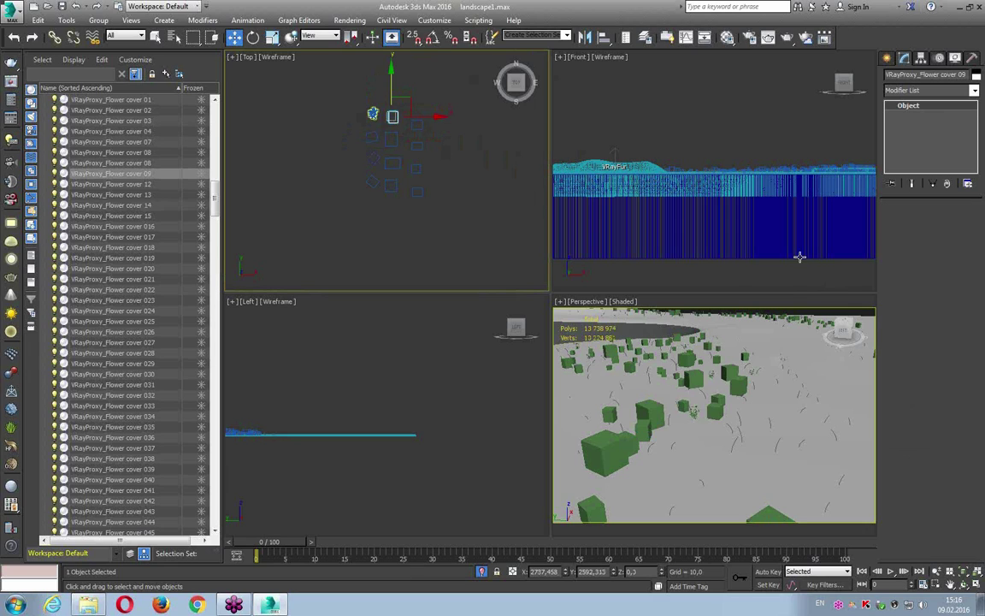
pyautogui.moveTo(336, 84); pyautogui.dragTo(428, 199)
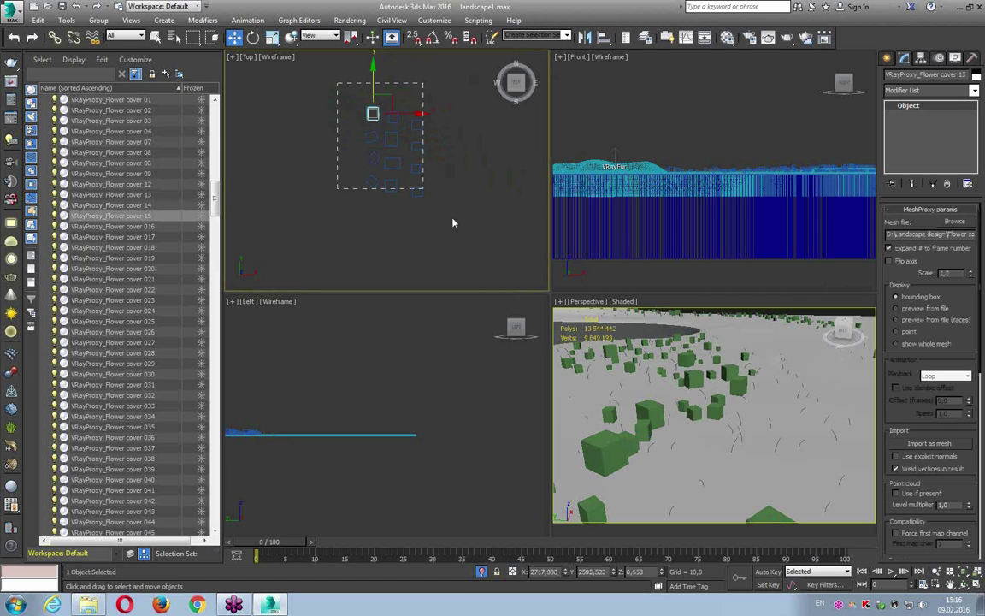
# - Select Flower cover 08 and its similar proxies, then box-select the twelve clustered proxies and invert
pyautogui.hotkey('ctrl', 'q')
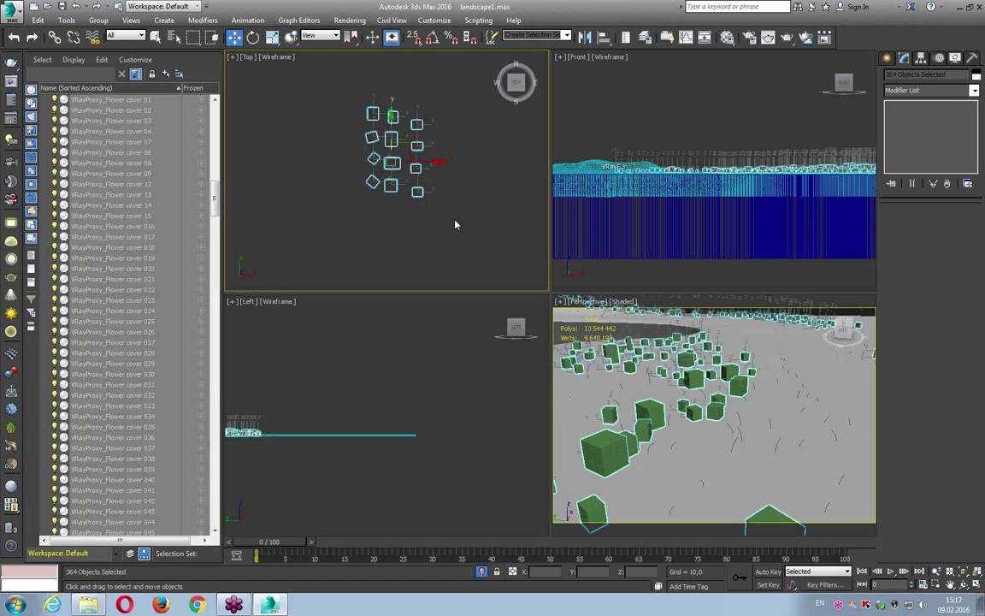
pyautogui.click(455, 225)
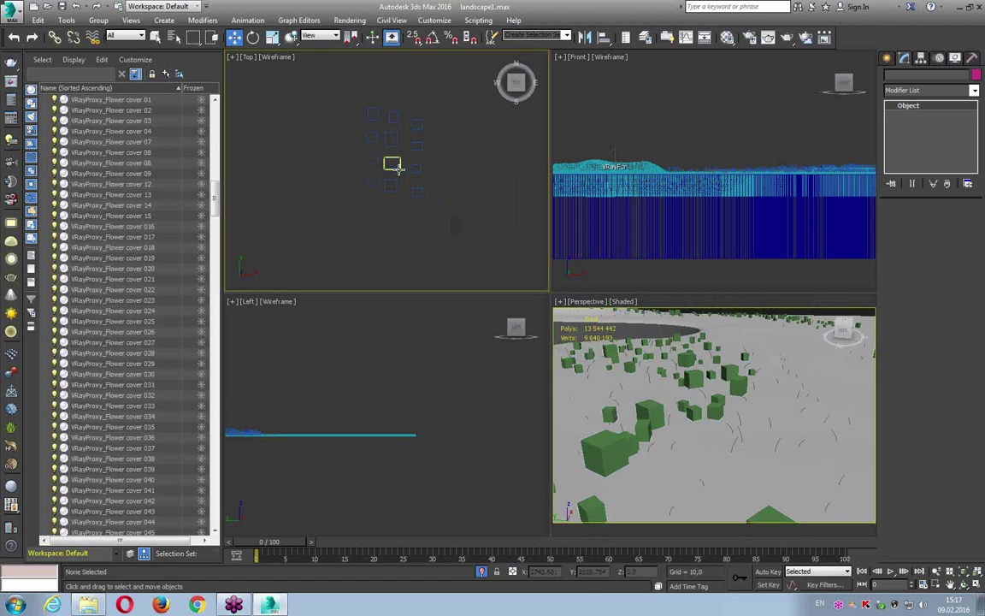
pyautogui.click(396, 167)
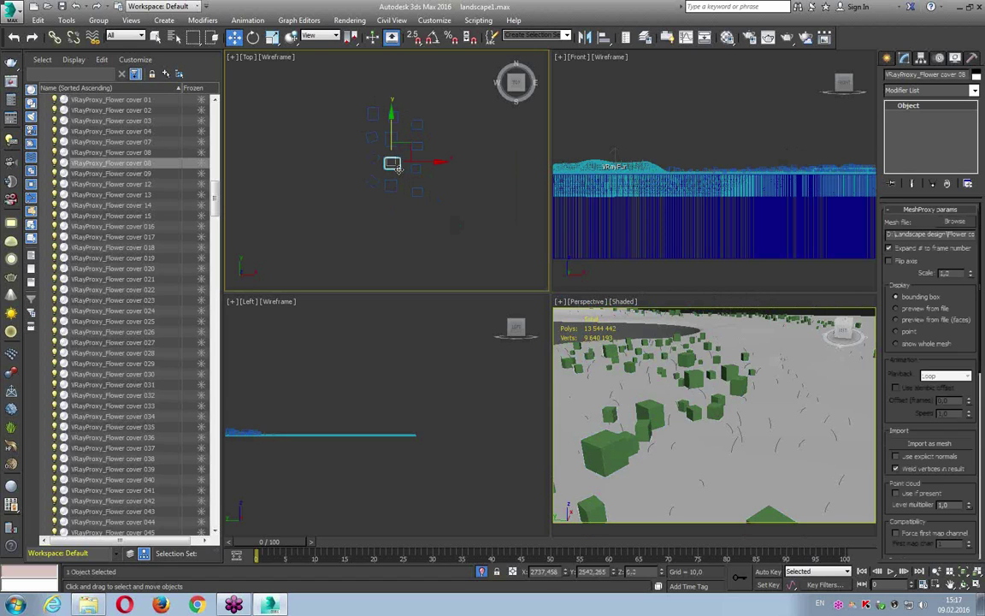
pyautogui.hotkey('ctrl', 'q')
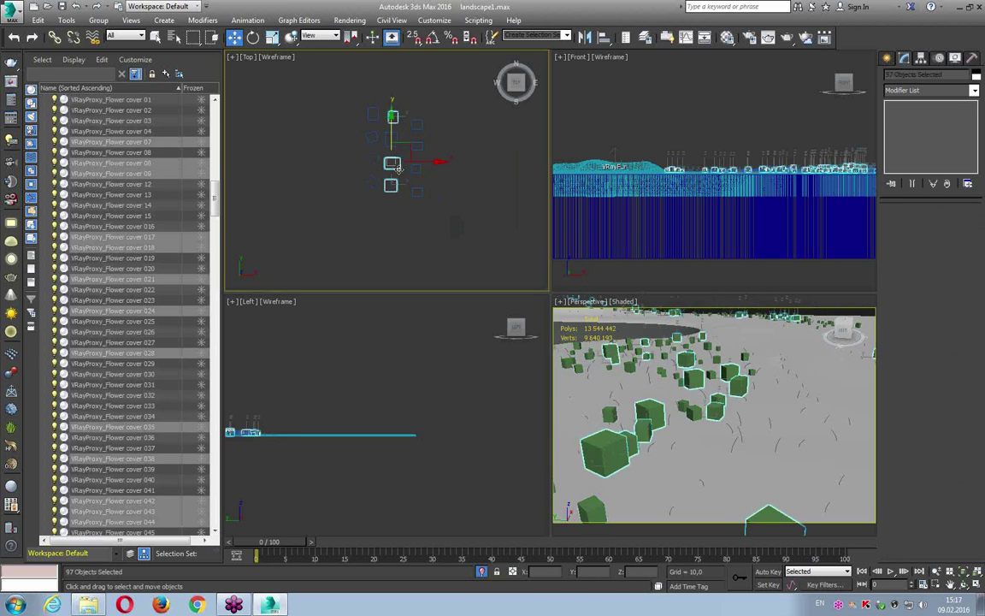
pyautogui.moveTo(341, 99); pyautogui.dragTo(472, 227)
pyautogui.hotkey('ctrl', 'i')
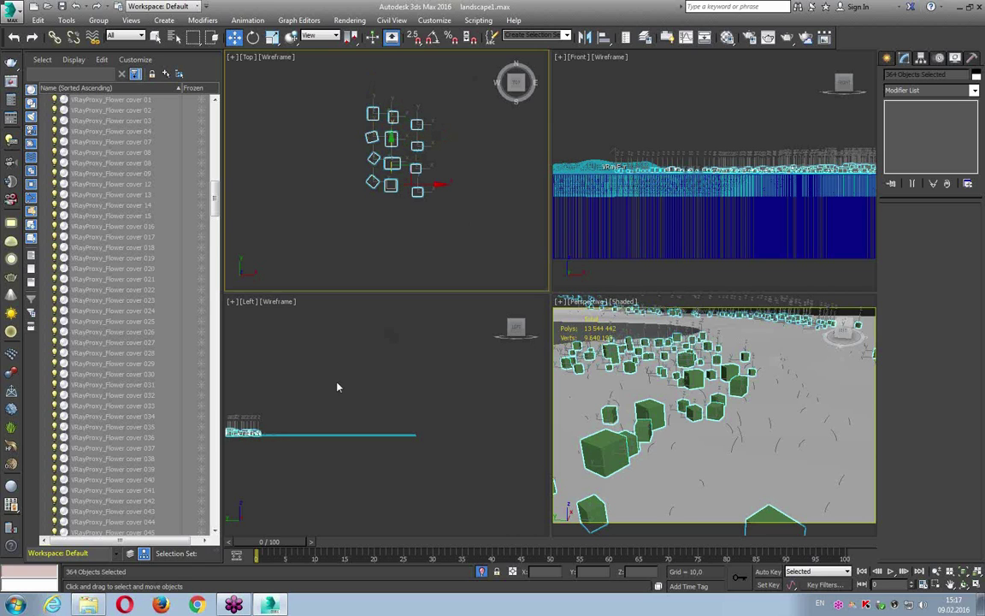
# - Zoom in on the terrain in the Left viewport and maximize it
pyautogui.scroll(3, 309, 393)
pyautogui.scroll(2, 310, 393)
pyautogui.scroll(2, 310, 392)
pyautogui.scroll(-2, 406, 402)
pyautogui.scroll(-2, 405, 402)
pyautogui.scroll(-2, 406, 402)
pyautogui.scroll(-1, 405, 402)
pyautogui.scroll(1, 406, 402)
pyautogui.hotkey('alt', 'w')
# - Zoom around the maximized Left view, then switch to a full-size Perspective viewport
pyautogui.scroll(1, 472, 297)
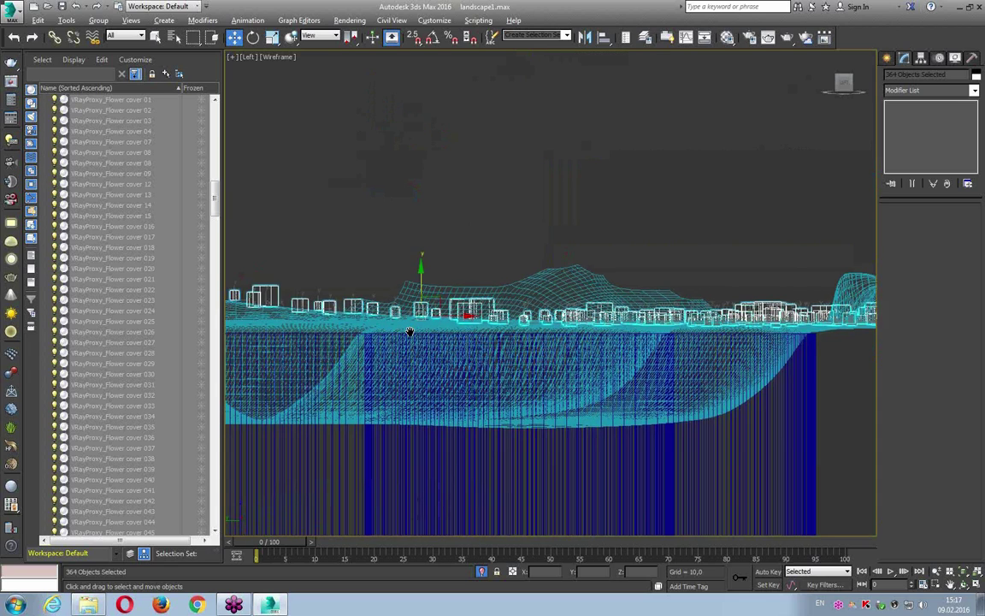
pyautogui.scroll(2, 471, 297)
pyautogui.scroll(3, 472, 297)
pyautogui.scroll(-2, 479, 276)
pyautogui.scroll(2, 478, 281)
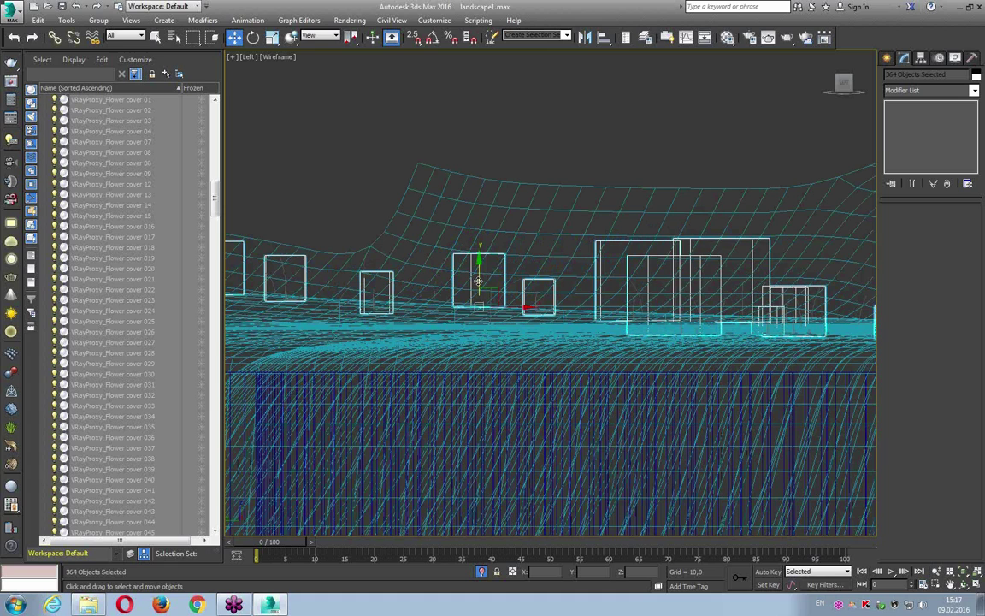
pyautogui.scroll(-2, 479, 280)
pyautogui.hotkey('alt', 'w')
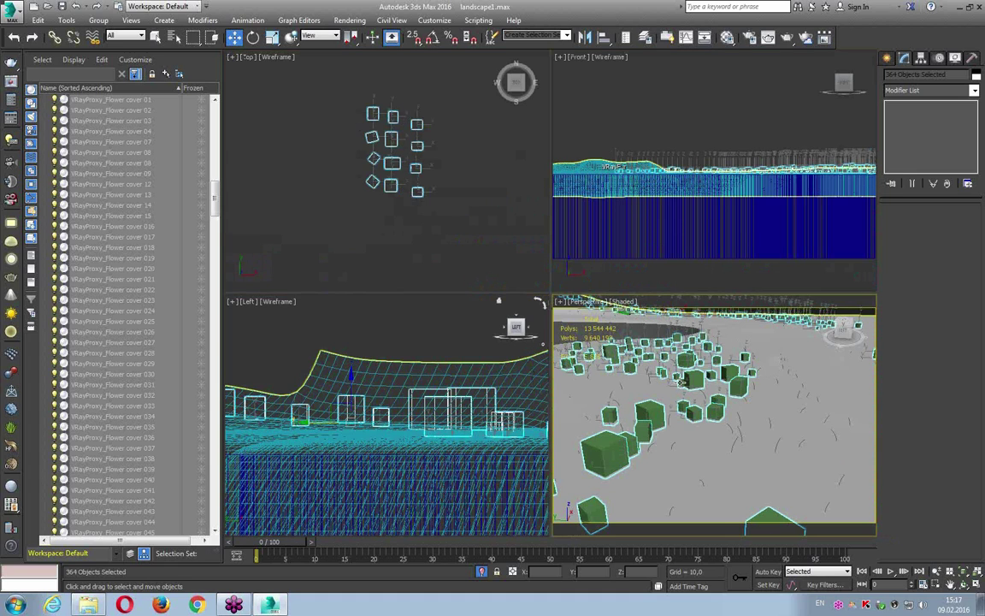
pyautogui.hotkey('alt', 'w')
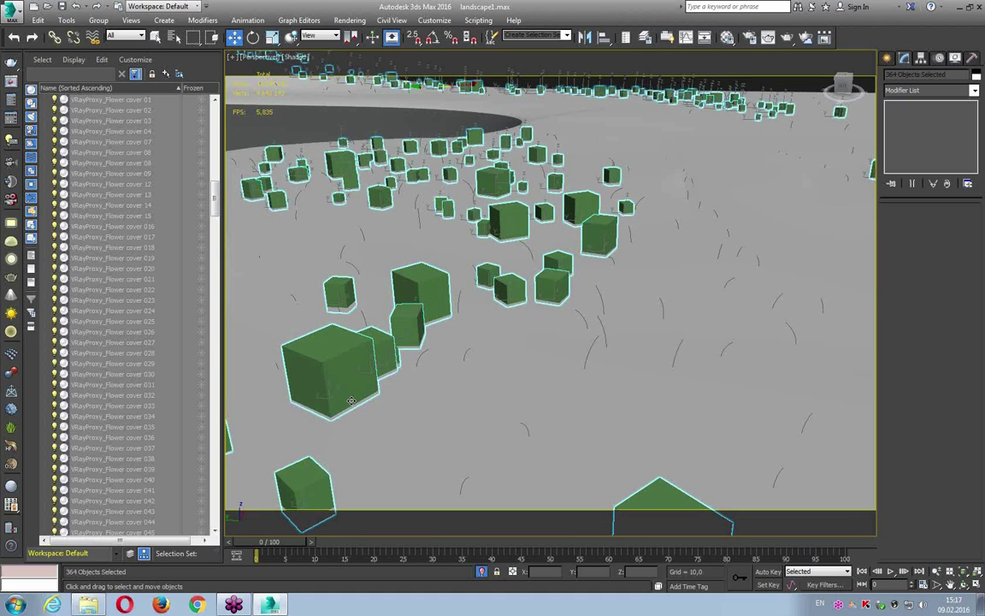
# - Deselect everything, look through PhysCamera001, and save the scene
pyautogui.click(788, 87)
pyautogui.press('c')
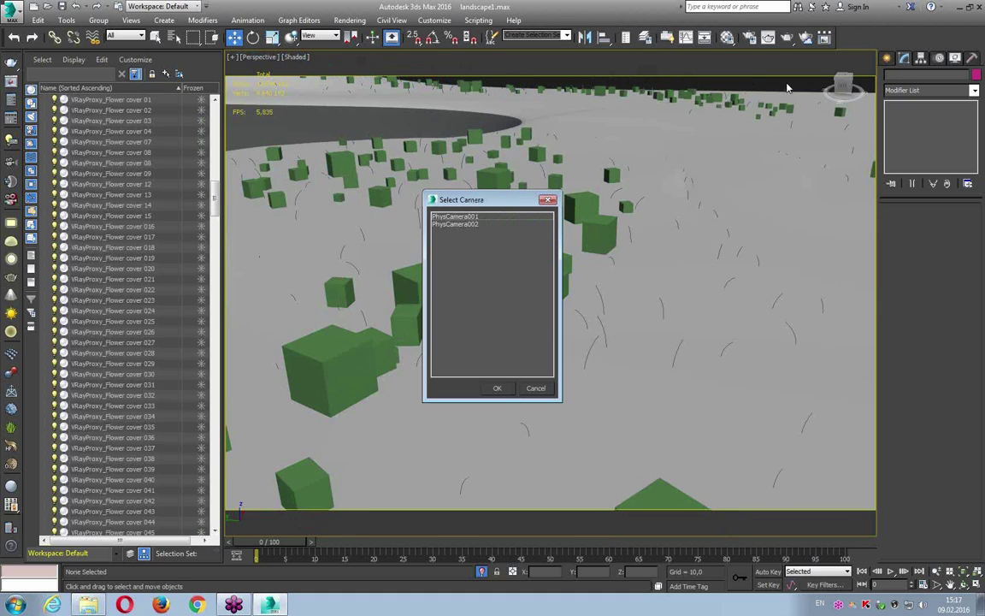
pyautogui.doubleClick(483, 218)
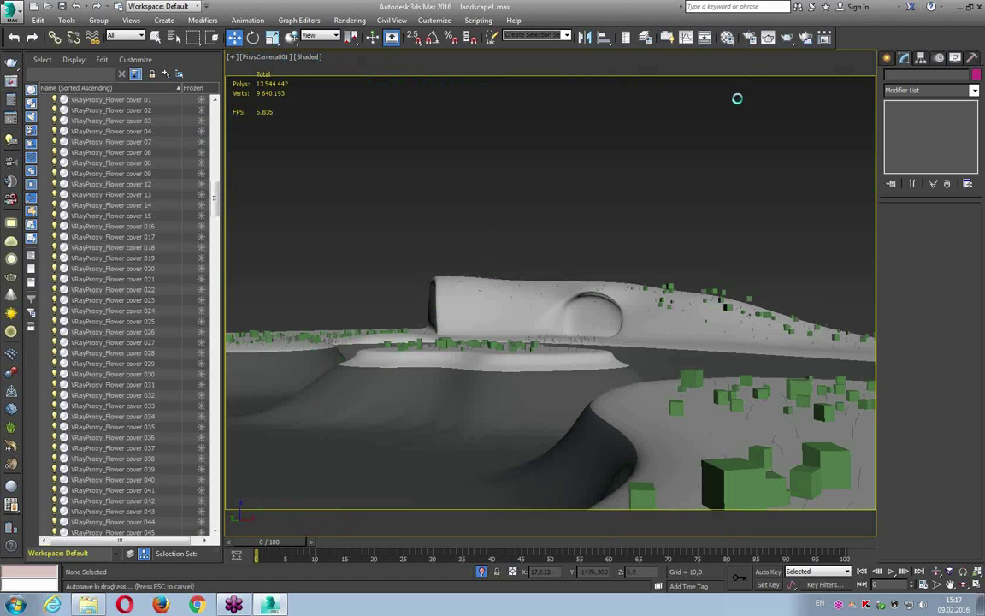
pyautogui.hotkey('ctrl', 's')
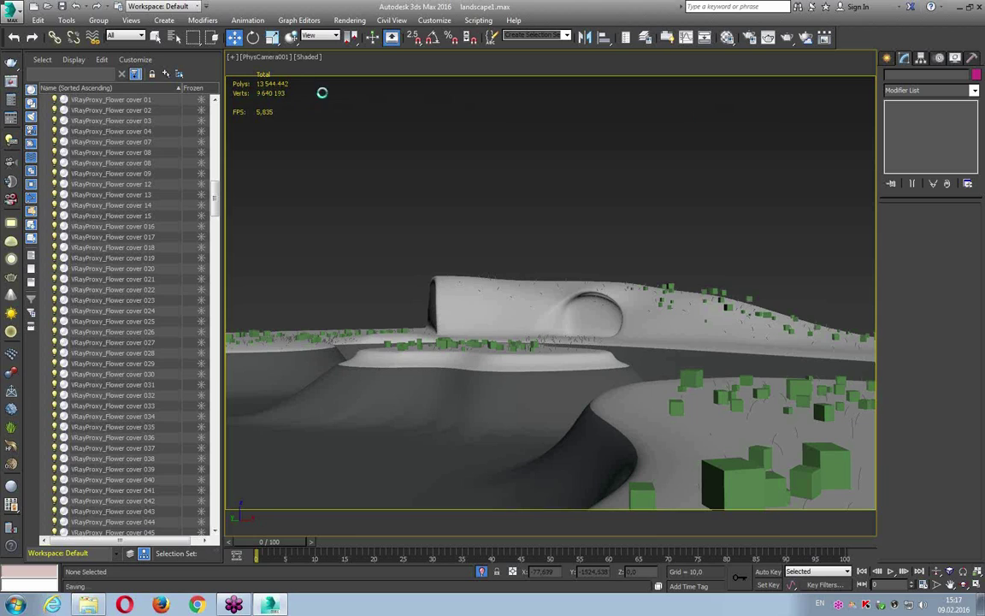
# - Start a production render of the PhysCamera001 view and stop it partway
pyautogui.click(788, 39)
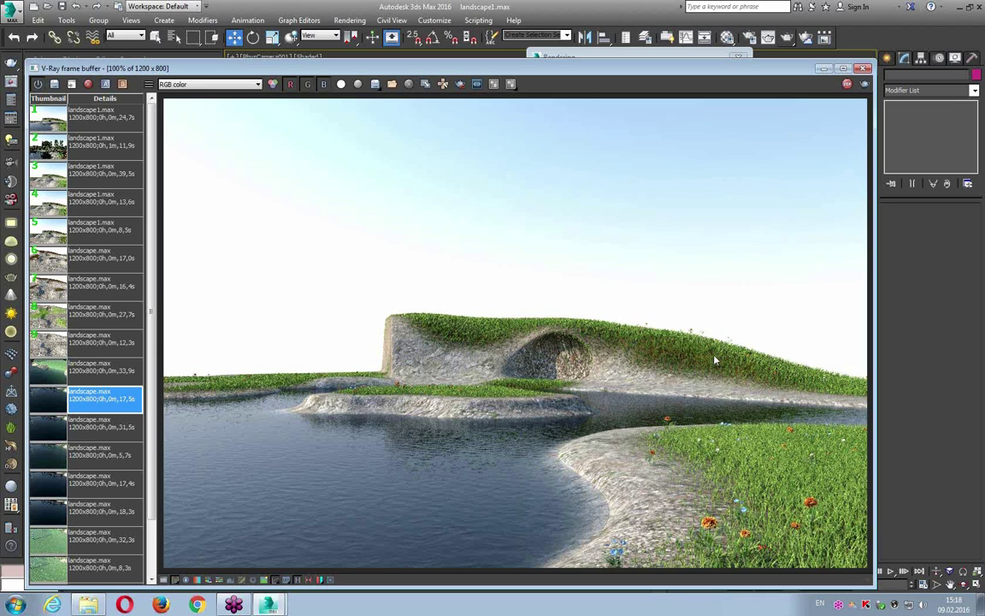
pyautogui.click(535, 56)
pyautogui.click(725, 75)
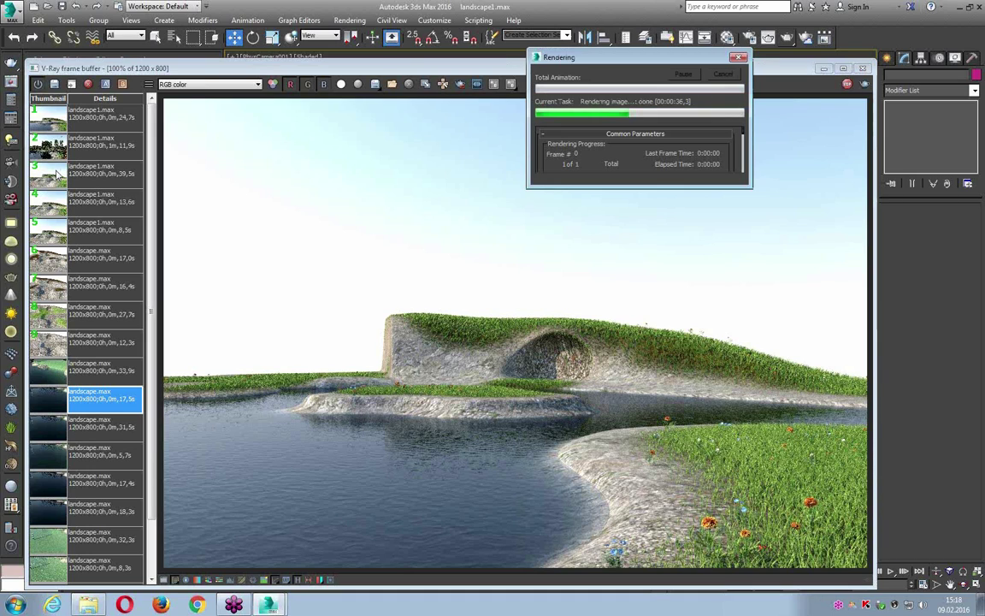
# - Compare the new render against the earlier flower render in history, then close the frame buffer
pyautogui.moveTo(515, 398)
pyautogui.mouseDown()
pyautogui.moveTo(748, 417)
pyautogui.moveTo(184, 440)
pyautogui.moveTo(376, 389)
pyautogui.moveTo(774, 411)
pyautogui.moveTo(800, 432)
pyautogui.moveTo(186, 419)
pyautogui.moveTo(878, 433)
pyautogui.moveTo(532, 446)
pyautogui.moveTo(150, 428)
pyautogui.mouseUp()
pyautogui.scroll(2, 376, 389)
pyautogui.scroll(-1, 774, 410)
pyautogui.scroll(-1, 801, 423)
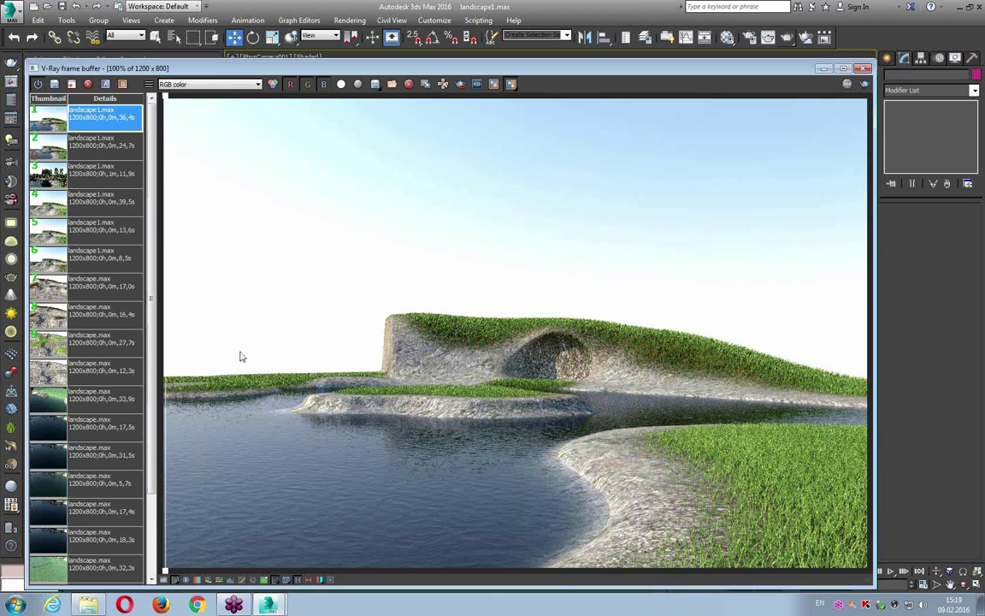
pyautogui.click(51, 139)
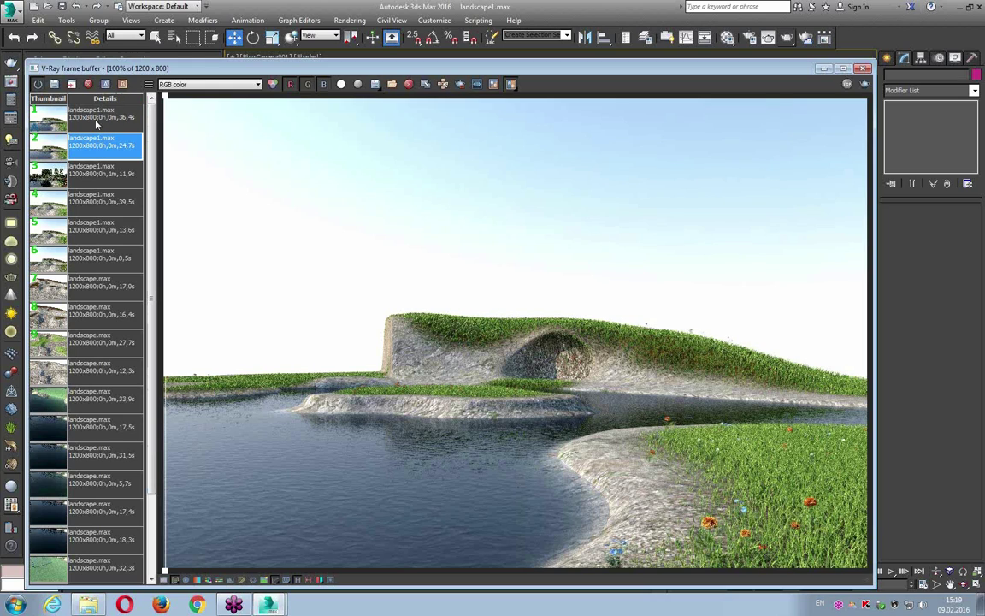
pyautogui.click(89, 118)
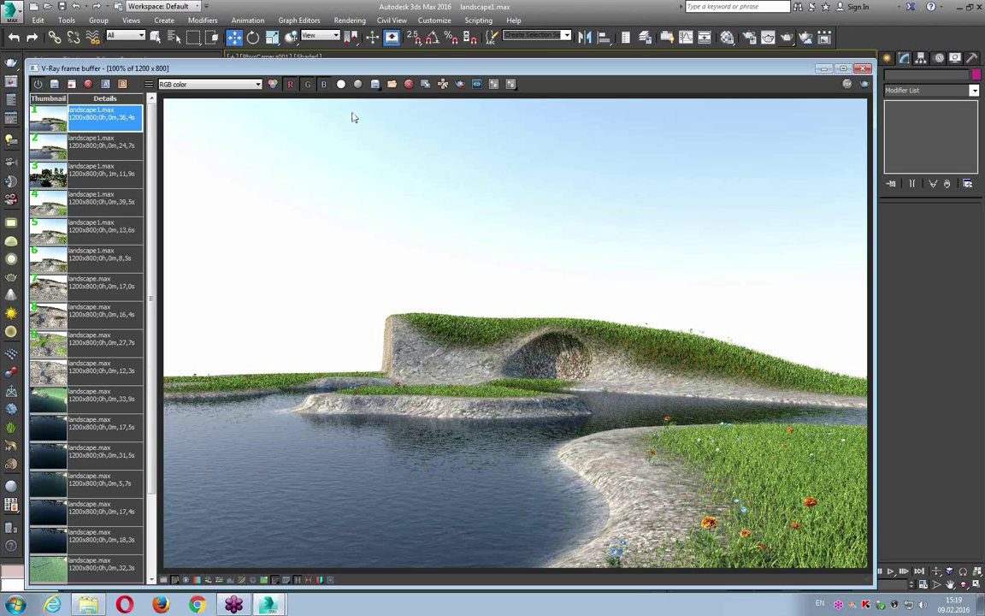
pyautogui.click(864, 69)
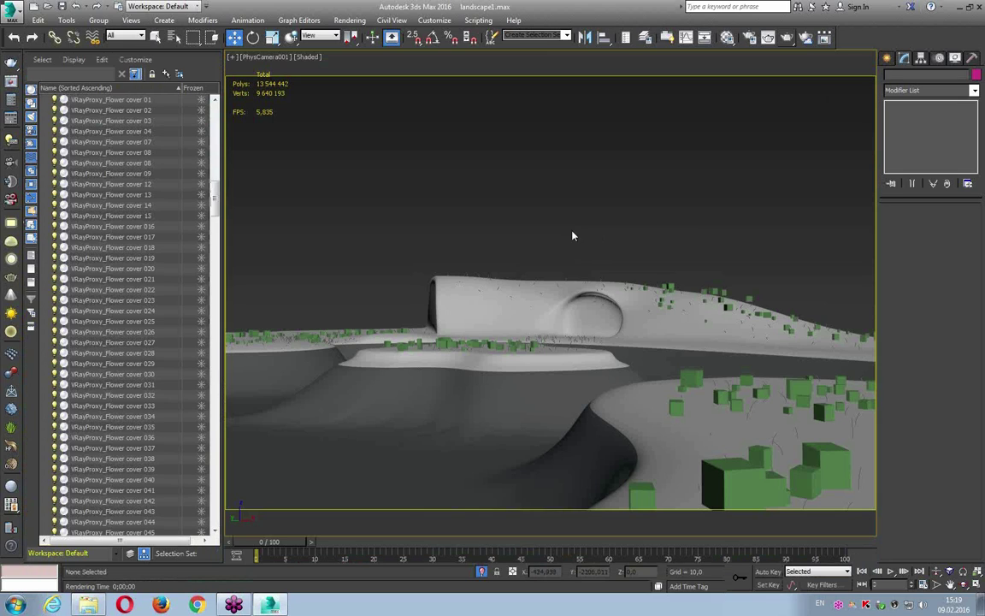
# - Unhide all hidden trees, fences and rocks from the quad menu and open Render Setup
pyautogui.rightClick(572, 221)
pyautogui.click(616, 177)
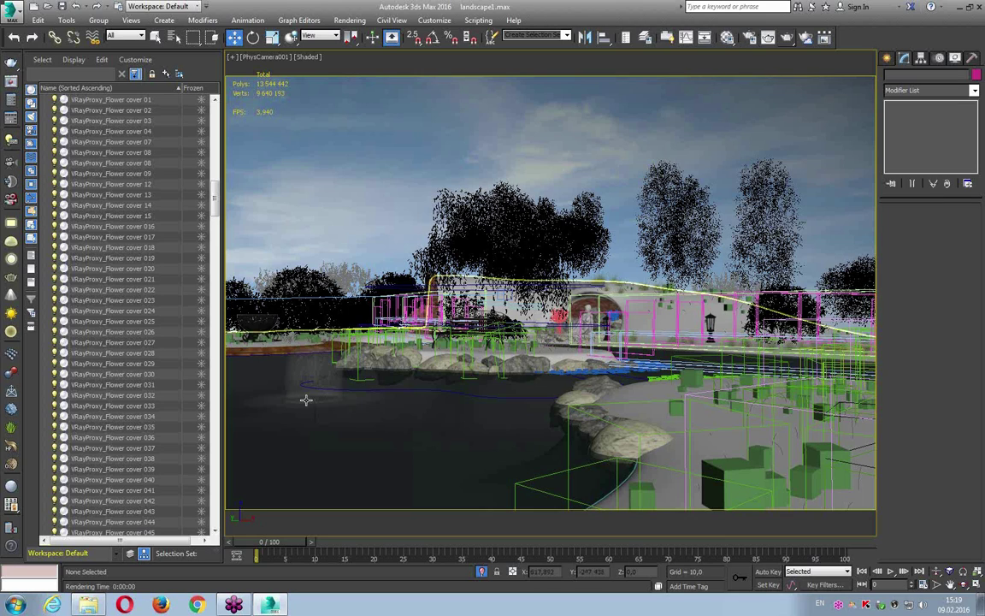
pyautogui.click(749, 38)
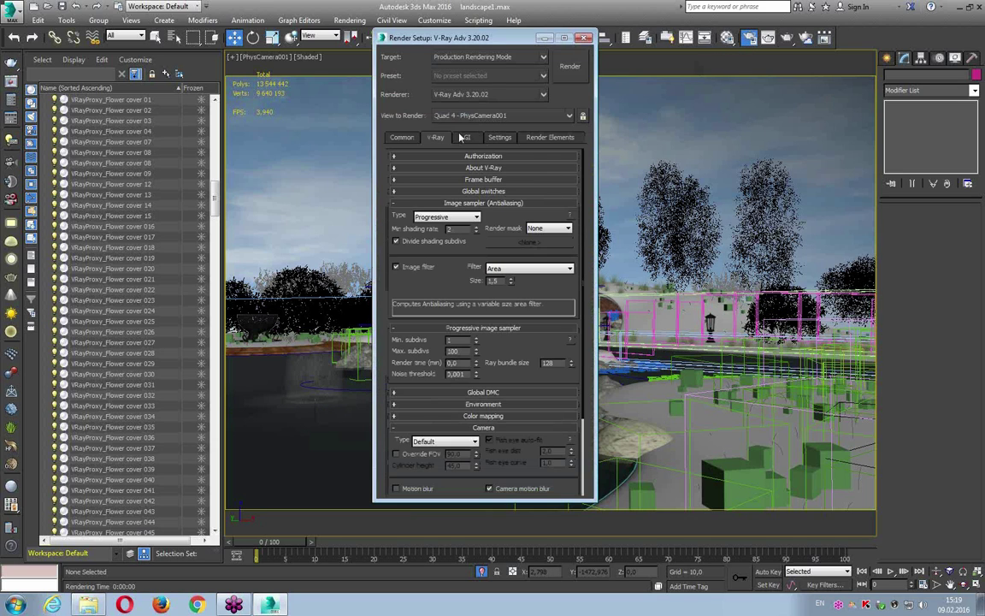
# - On the GI tab, use Light cache as the secondary engine with the Nearest filter
pyautogui.click(467, 136)
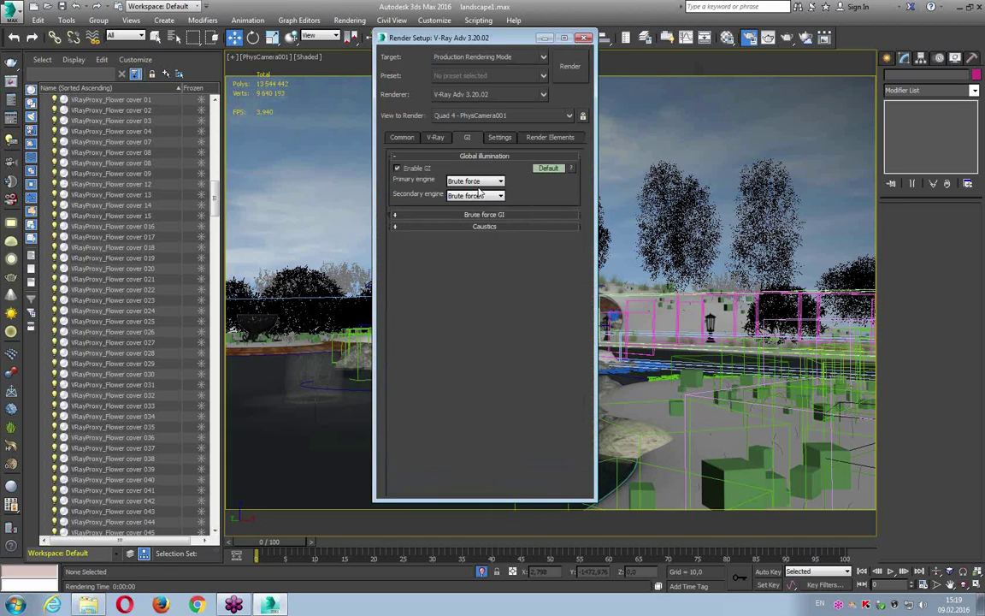
pyautogui.click(478, 193)
pyautogui.click(479, 231)
pyautogui.click(484, 226)
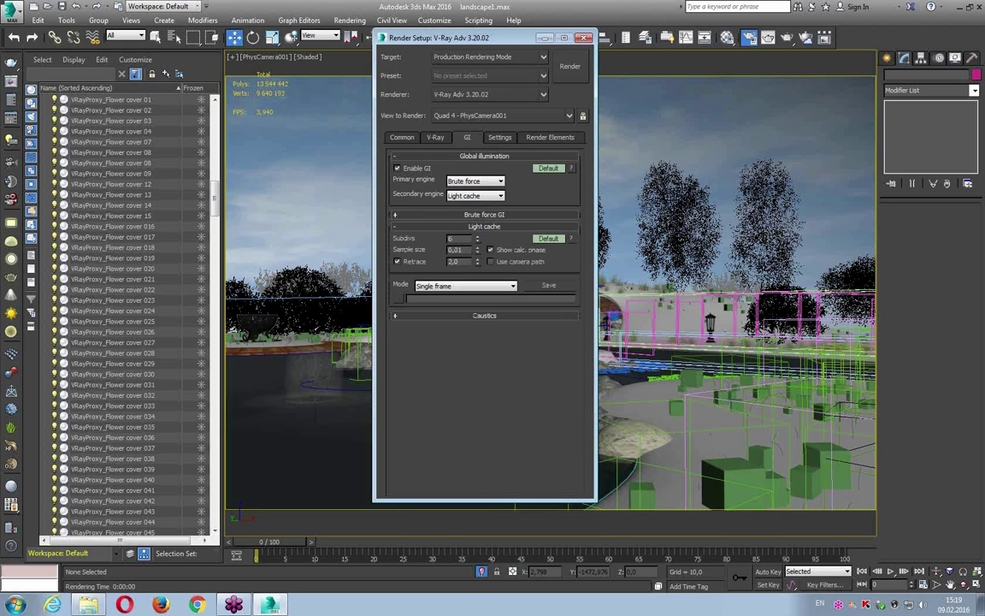
pyautogui.doubleClick(454, 238)
pyautogui.click(548, 239)
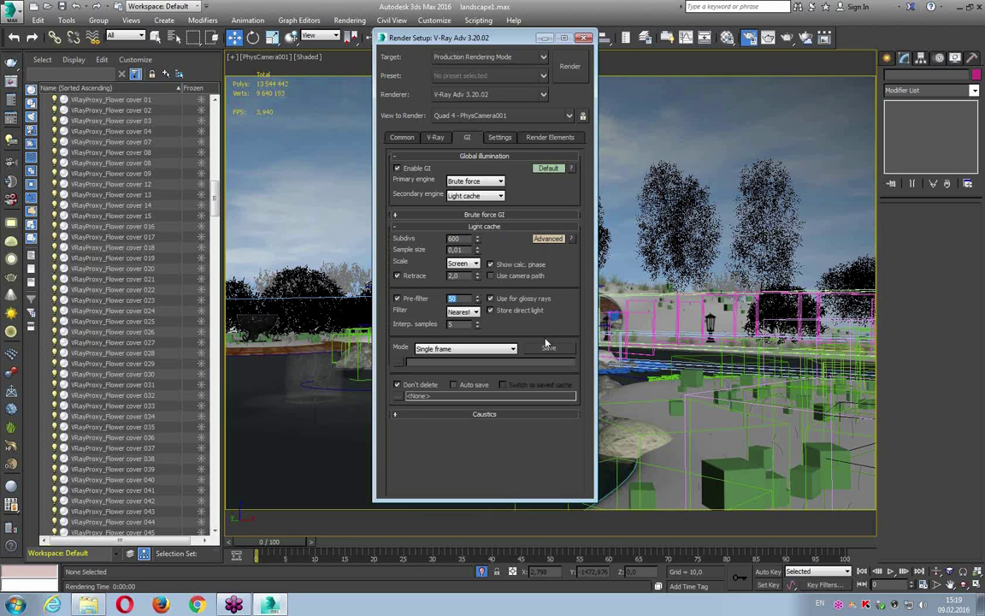
pyautogui.click(462, 311)
pyautogui.click(462, 332)
pyautogui.click(485, 216)
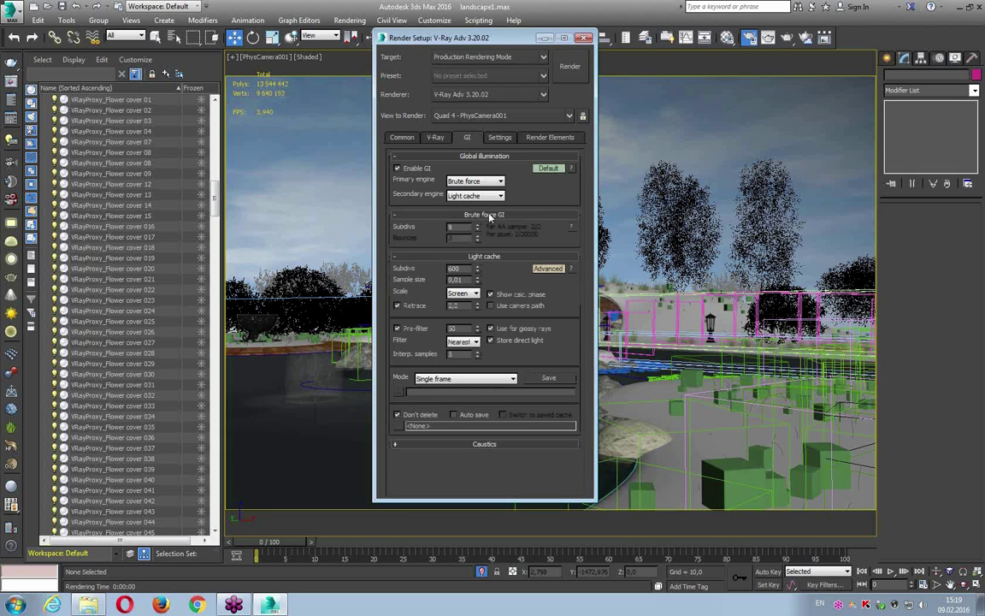
# - Make Irradiance map the primary GI engine with the Low preset
pyautogui.click(483, 181)
pyautogui.click(468, 192)
pyautogui.click(475, 196)
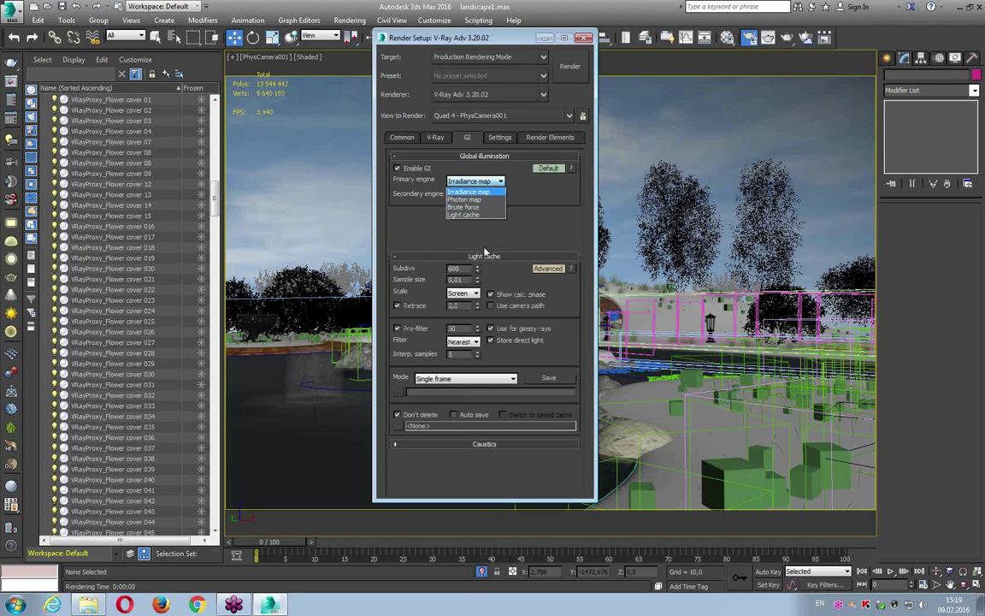
pyautogui.click(469, 196)
pyautogui.click(475, 215)
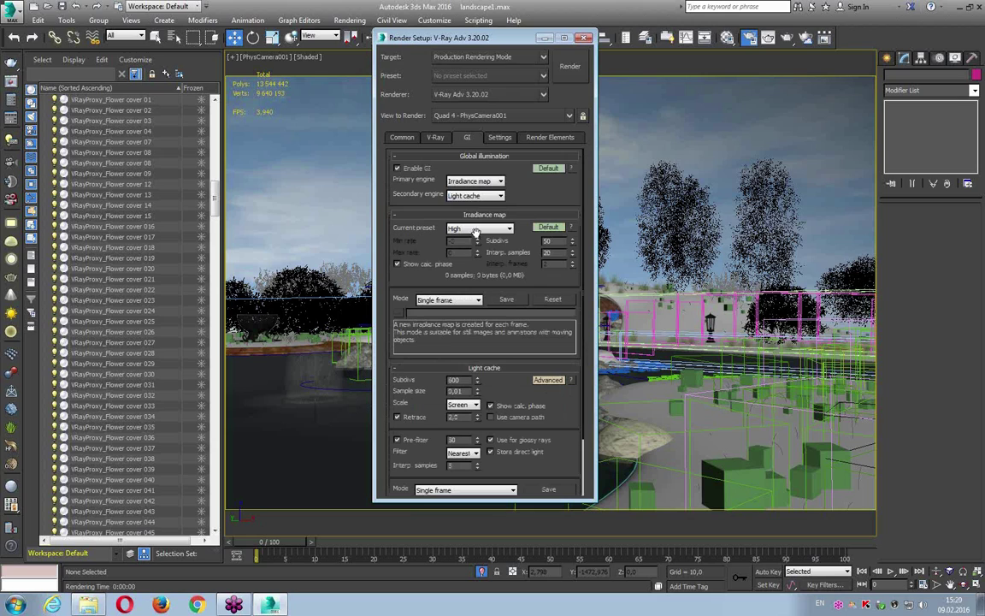
pyautogui.click(479, 229)
pyautogui.click(465, 256)
pyautogui.write('0')
# - Enable ambient occlusion with amount 0,6 and radius 100
pyautogui.click(548, 169)
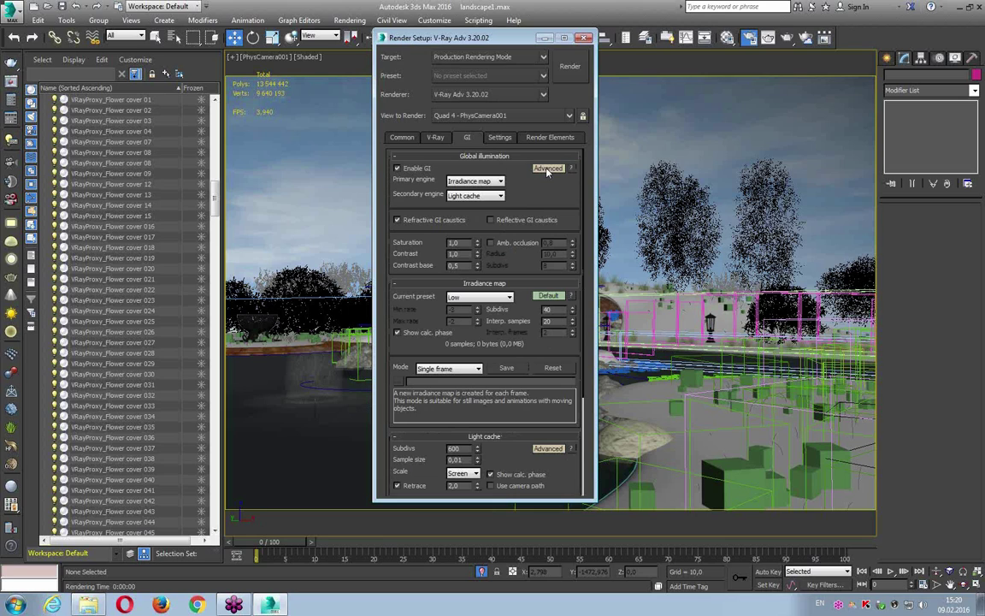
pyautogui.click(490, 242)
pyautogui.doubleClick(550, 243)
pyautogui.write('0,6')
pyautogui.press('Tab')
pyautogui.write('100')
pyautogui.press('Return')
pyautogui.click(552, 273)
pyautogui.doubleClick(551, 266)
# - Render the camera view with the new GI settings
pyautogui.scroll(-2, 547, 282)
pyautogui.scroll(-2, 551, 342)
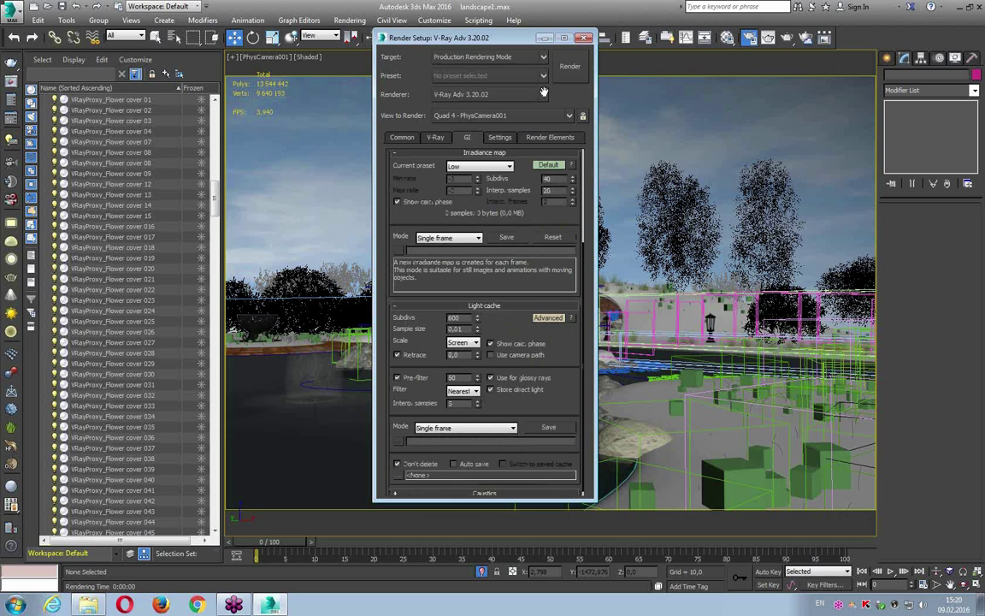
pyautogui.scroll(4, 558, 394)
pyautogui.click(556, 67)
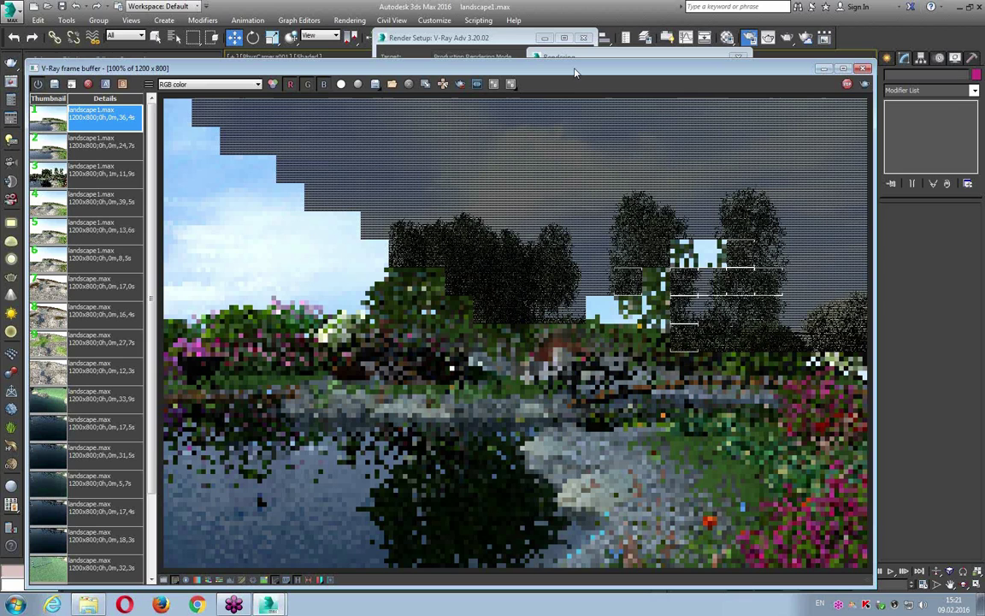
# - Open the file browser once the render has filled in
pyautogui.click(103, 609)
# - Open 'Panorama sunny weather' from D:\Landscape design\Lake in Windows Photo Viewer
pyautogui.doubleClick(321, 386)
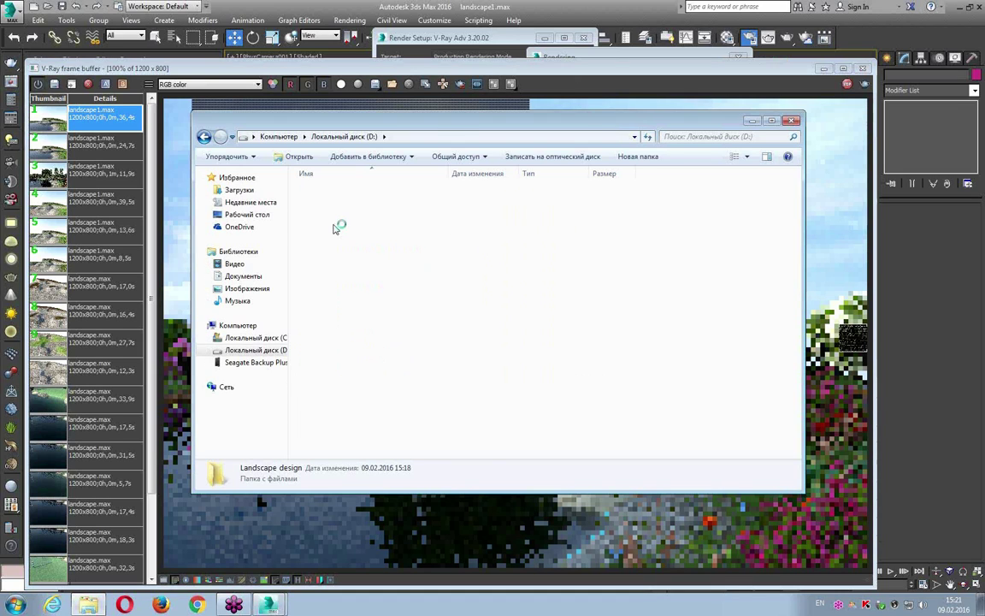
pyautogui.doubleClick(295, 184)
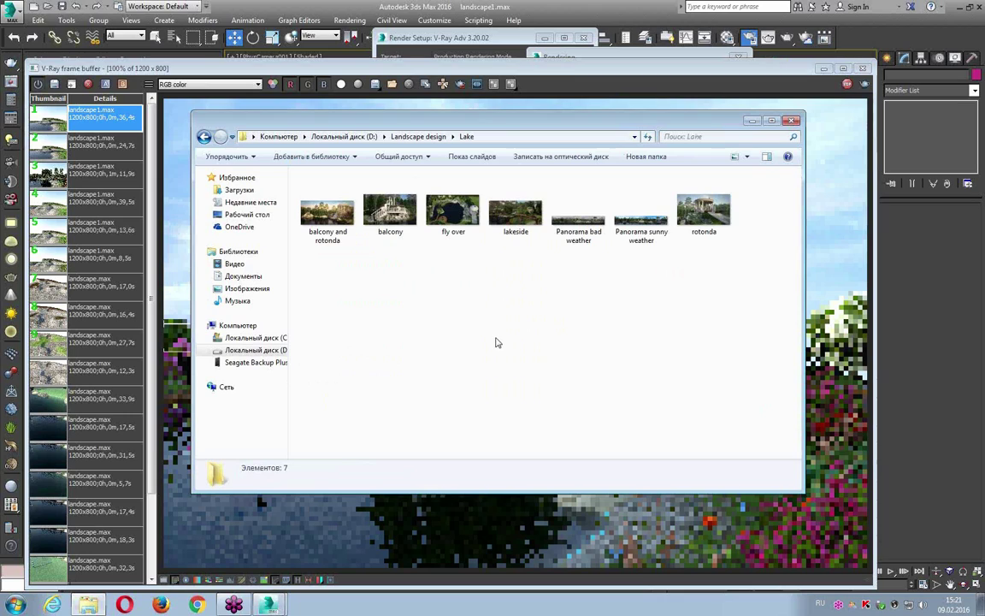
pyautogui.click(637, 224)
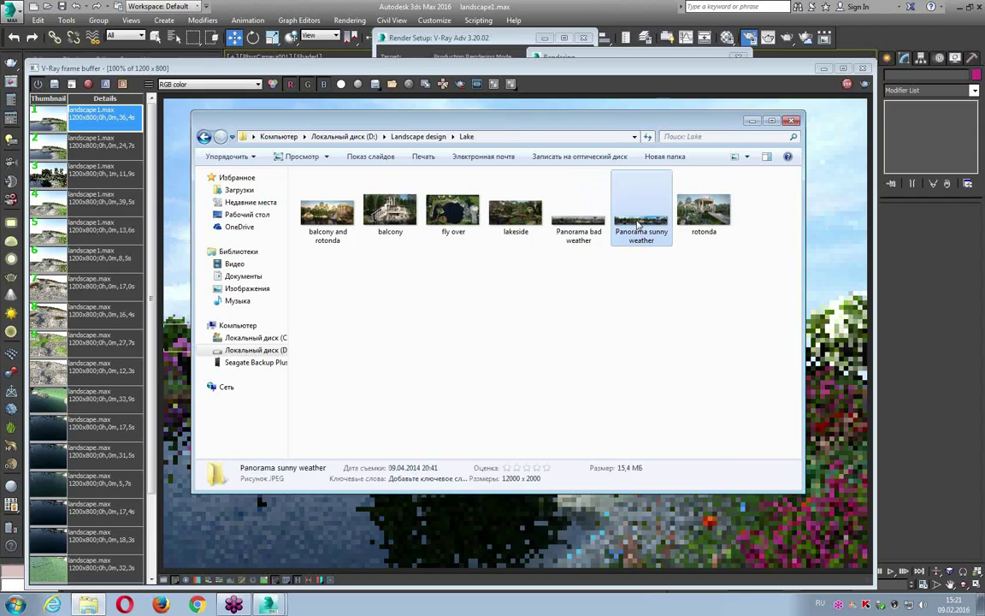
pyautogui.doubleClick(638, 224)
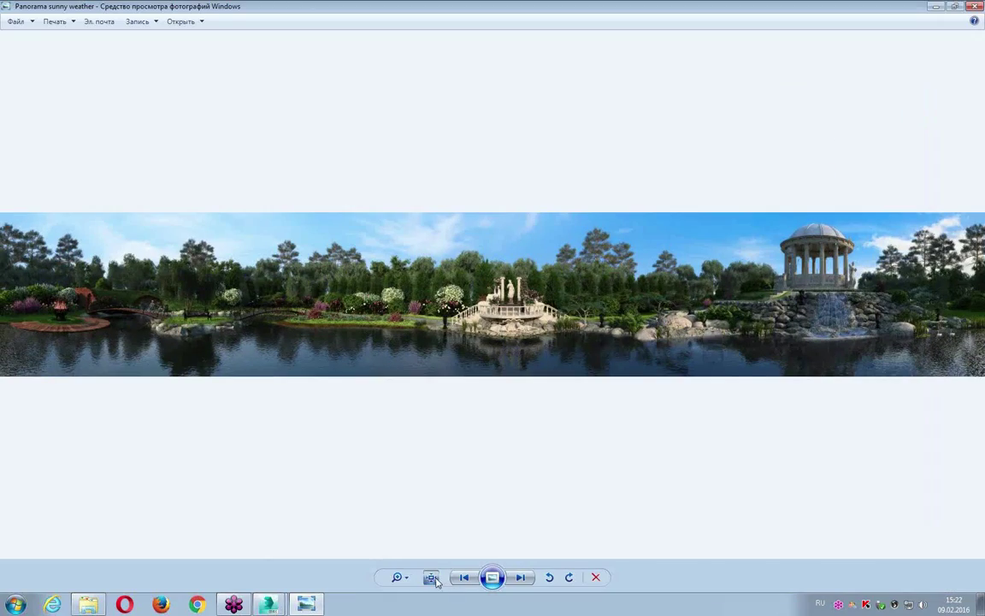
# - View the panorama at actual size and pan across to the bench, statue and shell fountain
pyautogui.click(433, 578)
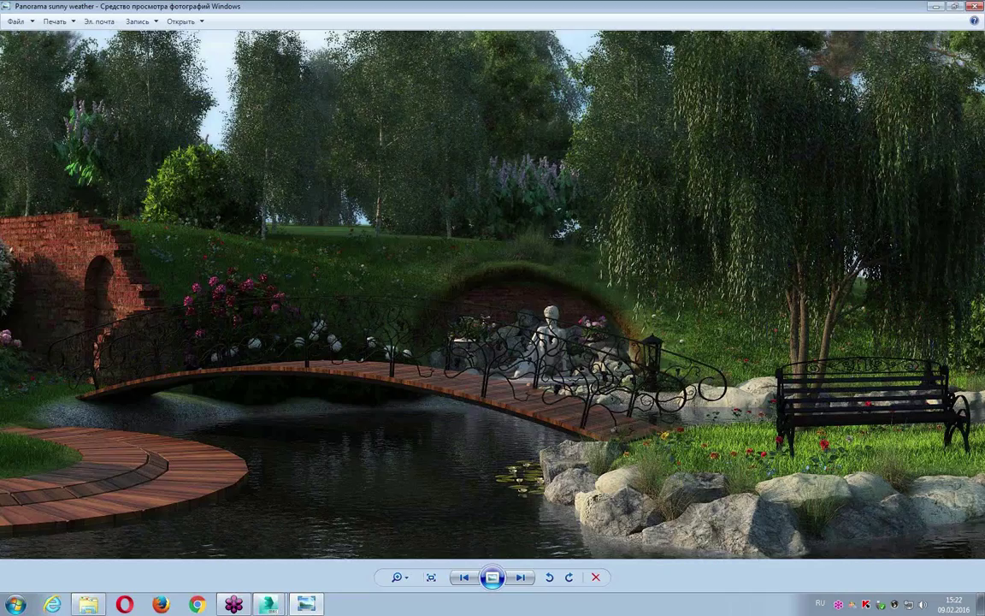
pyautogui.moveTo(103, 335)
pyautogui.mouseDown()
pyautogui.moveTo(903, 335)
pyautogui.moveTo(824, 355)
pyautogui.mouseUp()
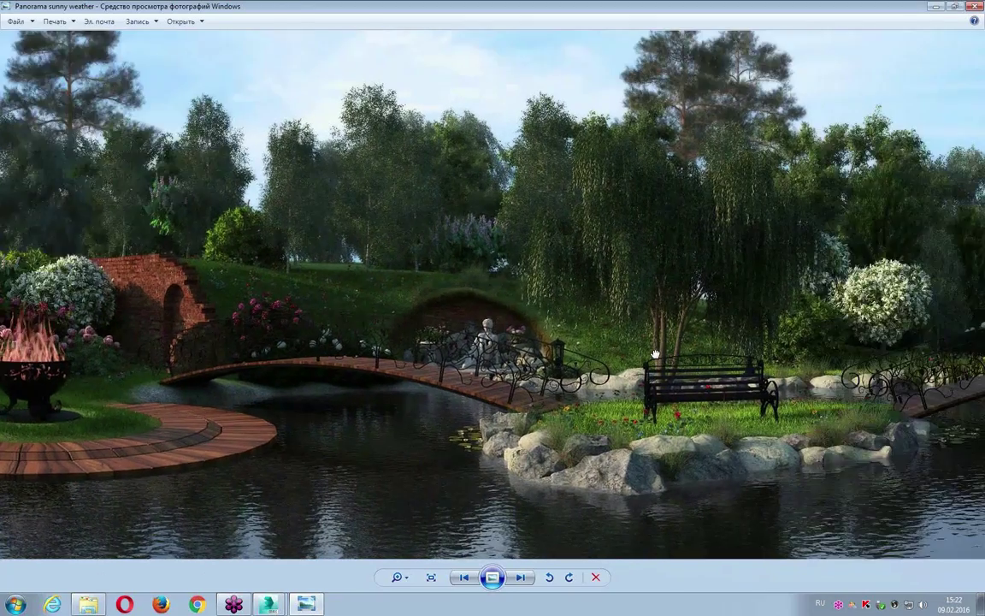
pyautogui.moveTo(825, 355); pyautogui.dragTo(254, 355)
pyautogui.moveTo(916, 350); pyautogui.dragTo(349, 343)
pyautogui.moveTo(898, 342); pyautogui.dragTo(536, 342)
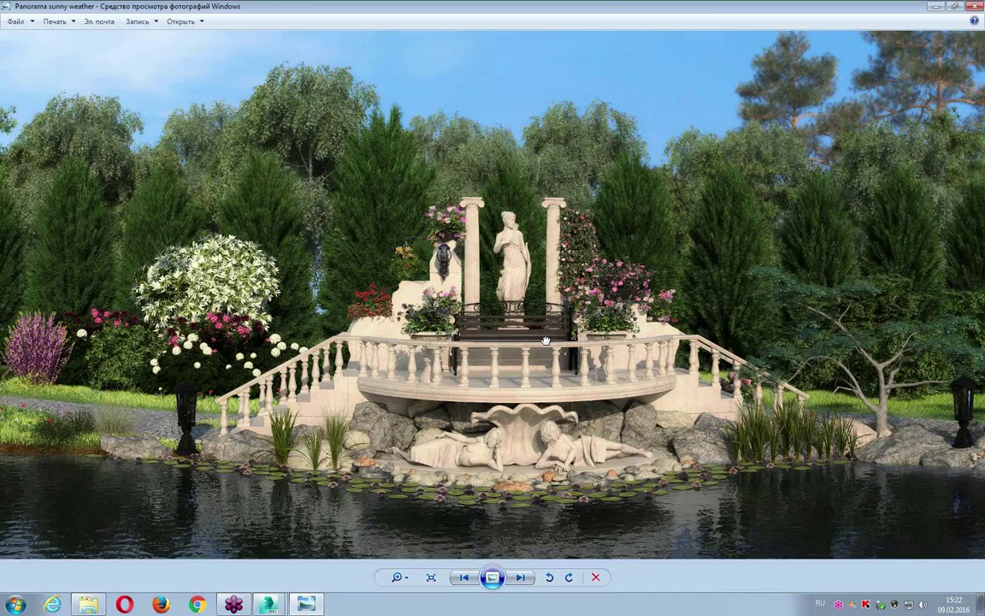
pyautogui.moveTo(632, 339); pyautogui.dragTo(545, 339)
# - Pan on past the trees and stone steps to the gazebo and waterfall
pyautogui.moveTo(898, 339); pyautogui.dragTo(535, 334)
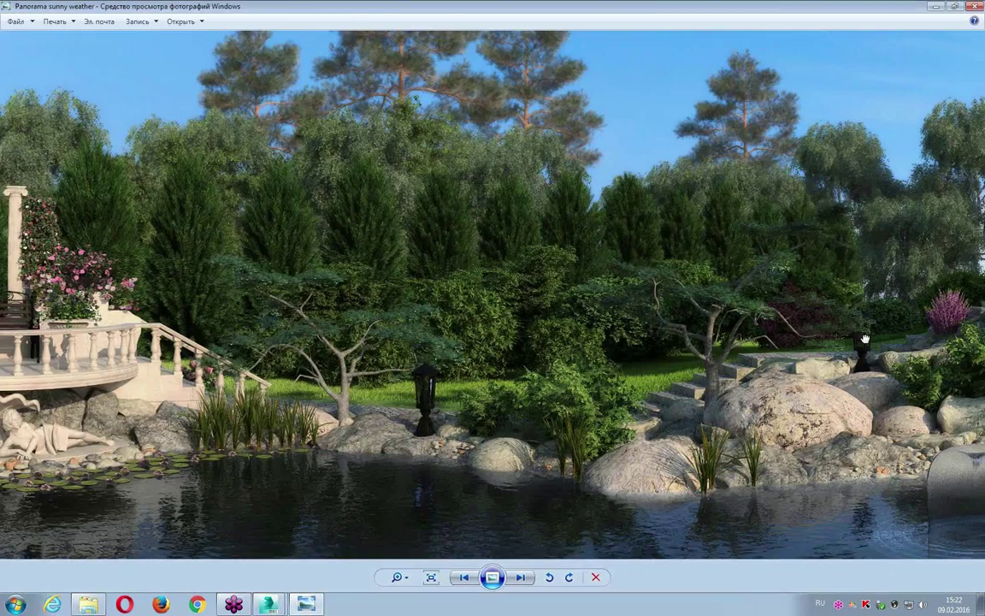
pyautogui.moveTo(865, 340); pyautogui.dragTo(539, 326)
pyautogui.moveTo(903, 262); pyautogui.dragTo(711, 262)
pyautogui.moveTo(899, 264)
pyautogui.mouseDown()
pyautogui.moveTo(252, 260)
pyautogui.moveTo(354, 318)
pyautogui.moveTo(592, 128)
pyautogui.moveTo(519, 299)
pyautogui.mouseUp()
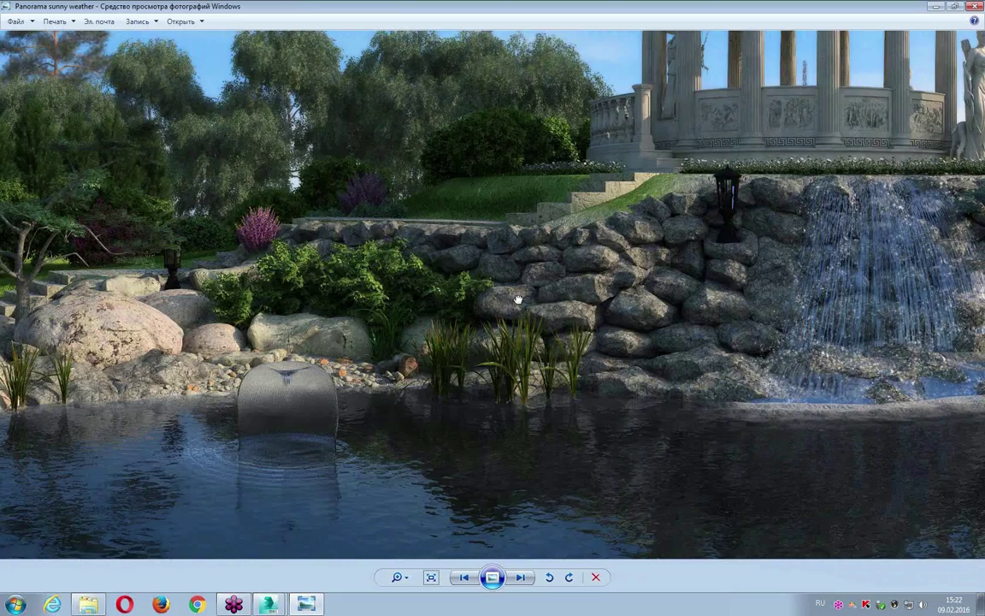
# - Pan back to the rocks, flowerbeds and pond, then close Photo Viewer
pyautogui.moveTo(307, 270); pyautogui.dragTo(466, 267)
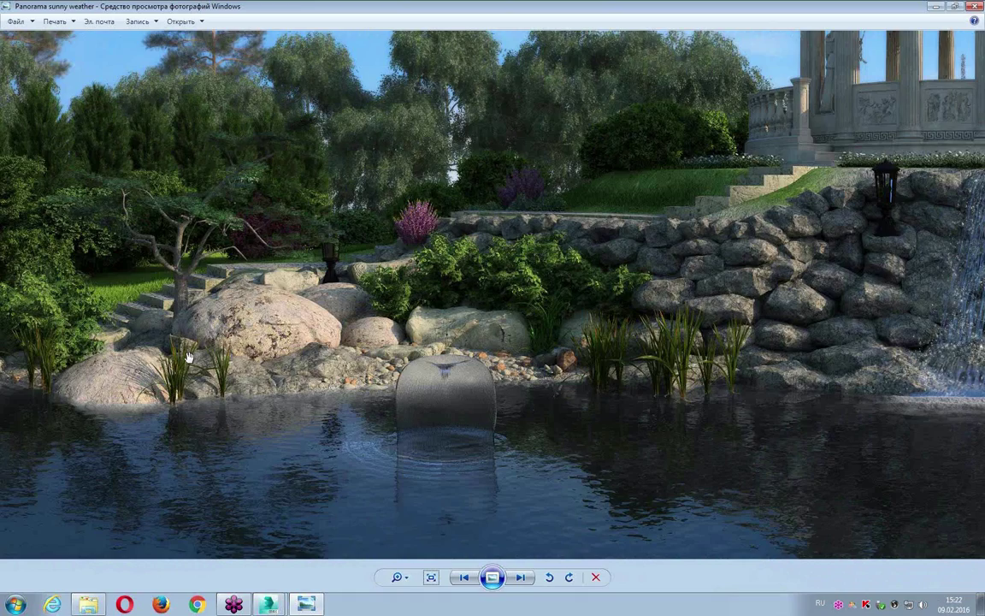
pyautogui.moveTo(189, 358); pyautogui.dragTo(563, 393)
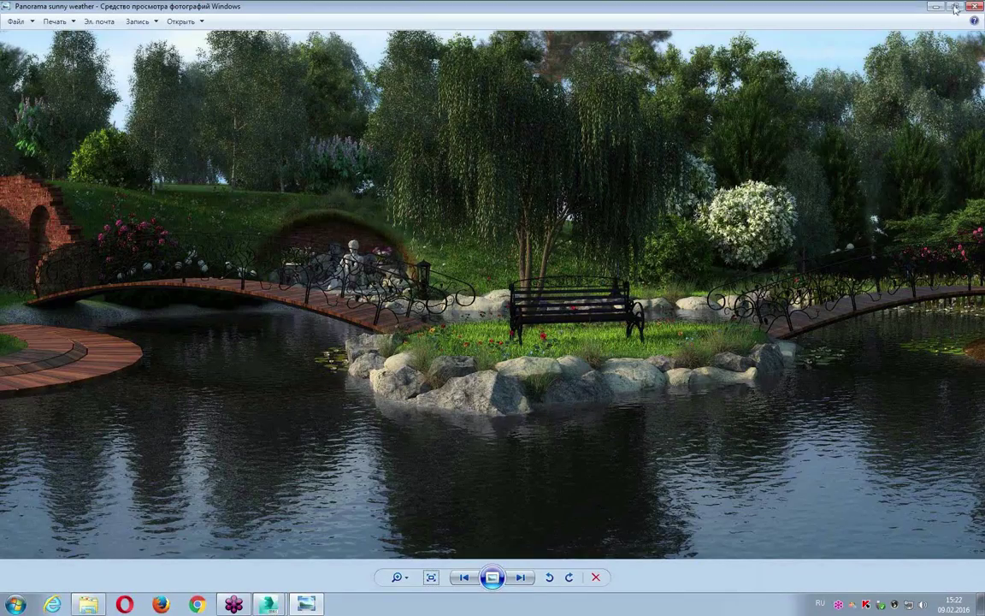
pyautogui.click(978, 8)
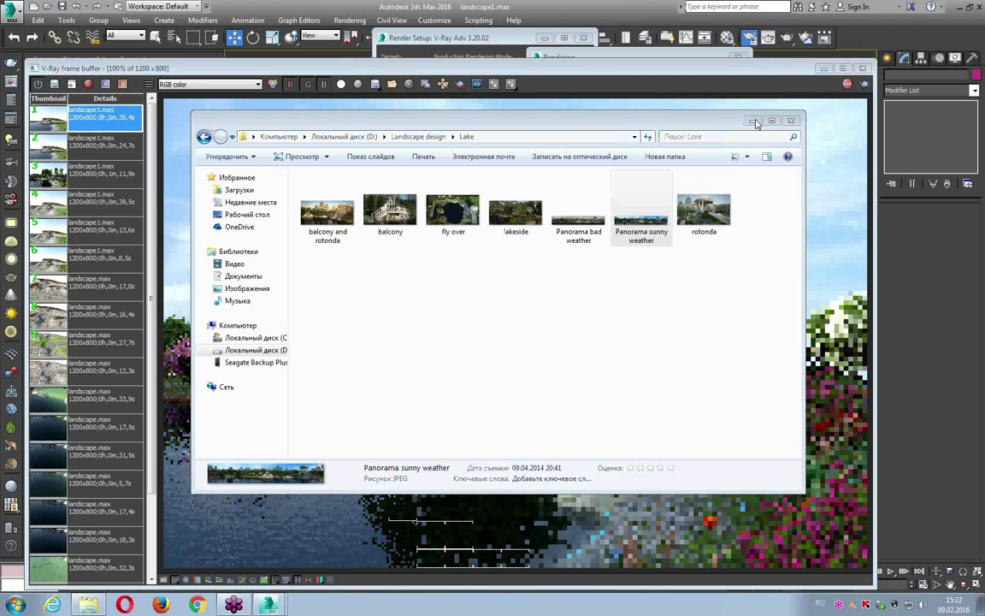
# - Minimize the Lake folder and start a fresh Shift+Q render of the garden pond scene
pyautogui.click(751, 122)
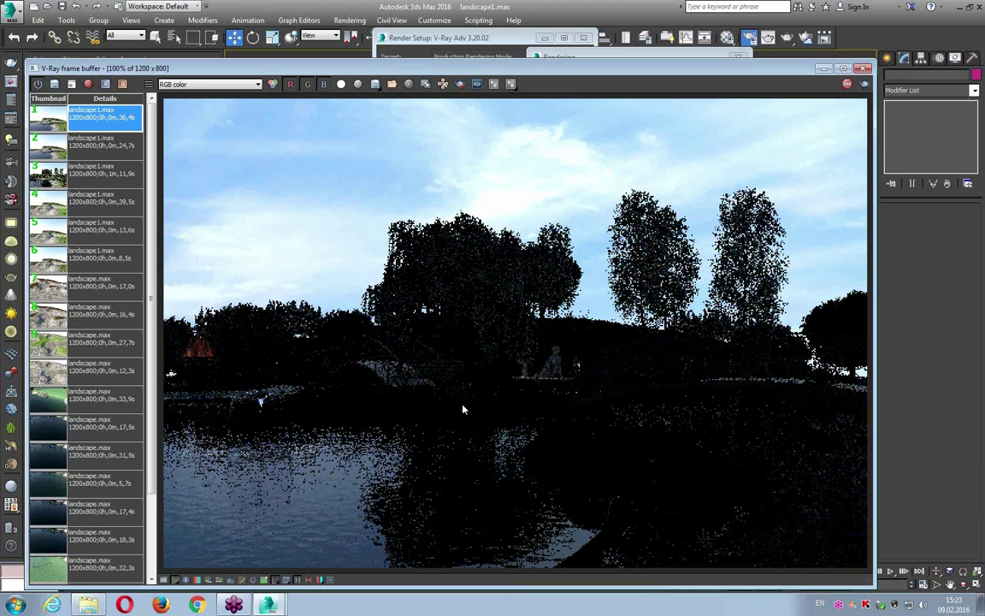
pyautogui.moveTo(562, 69); pyautogui.dragTo(502, 61)
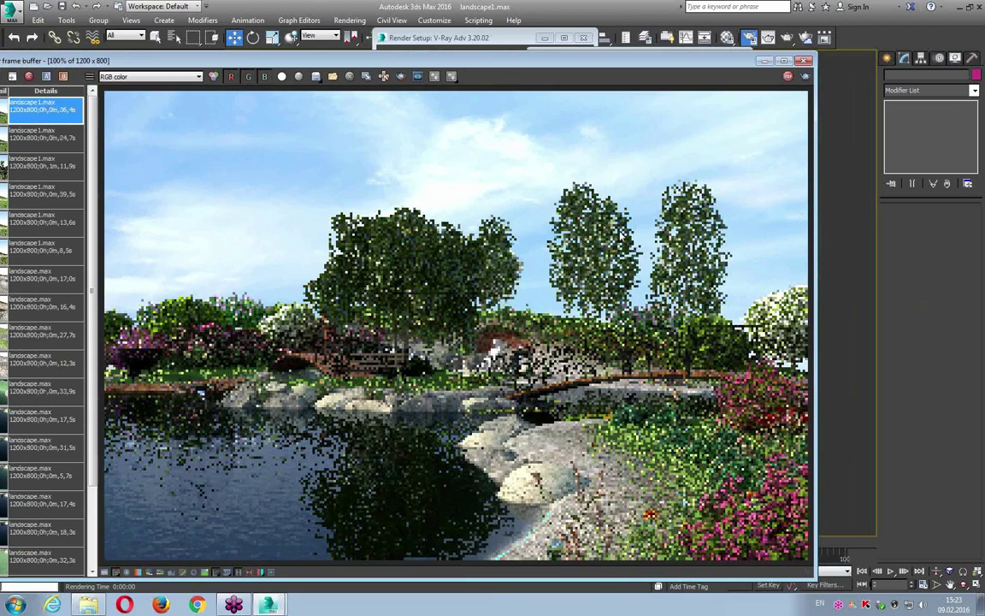
pyautogui.hotkey('shift', 'q')
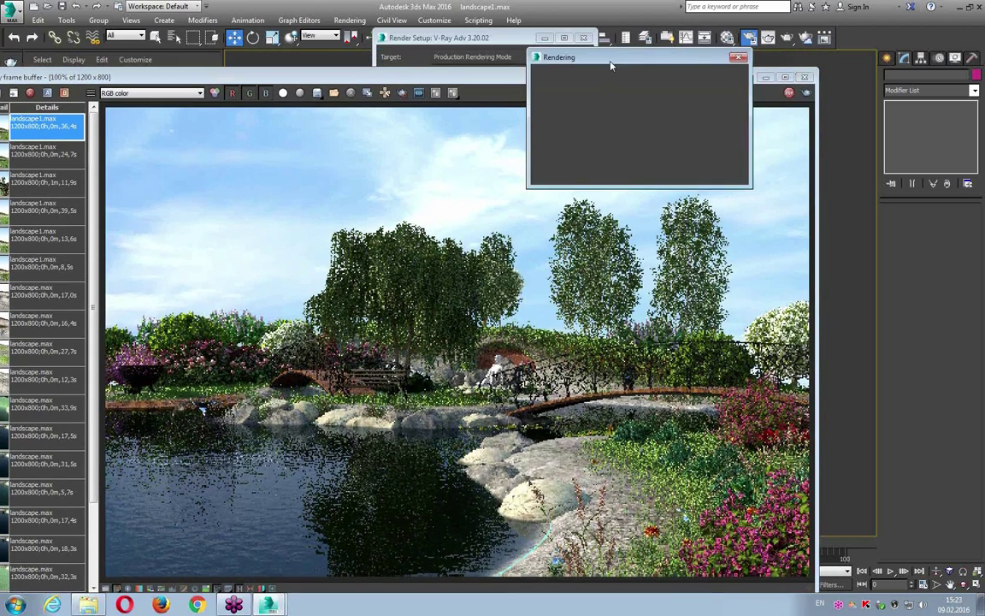
pyautogui.moveTo(549, 55); pyautogui.dragTo(877, 72)
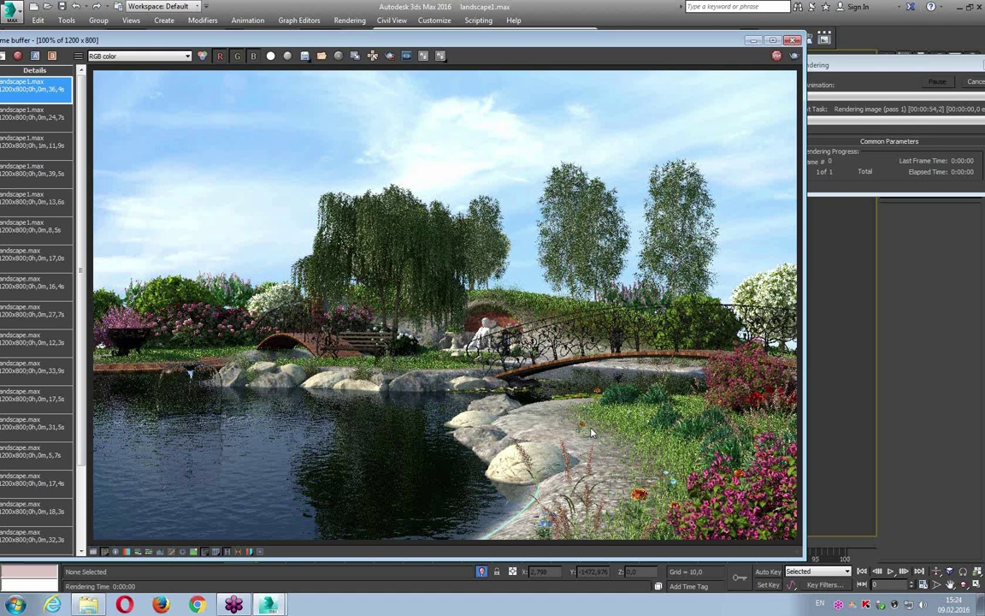
pyautogui.scroll(3, 479, 458)
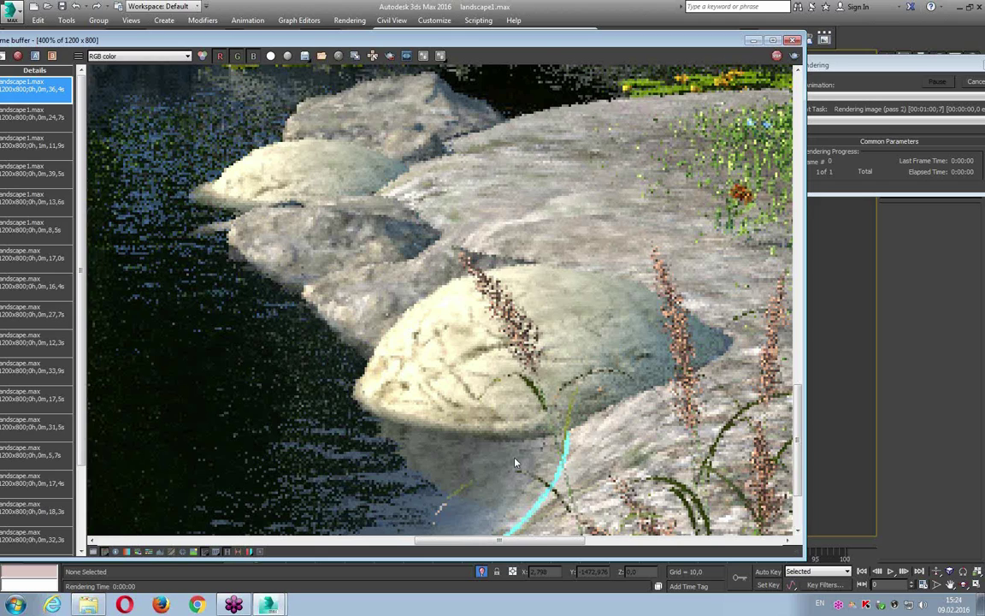
pyautogui.scroll(-1, 424, 423)
pyautogui.scroll(-1, 450, 402)
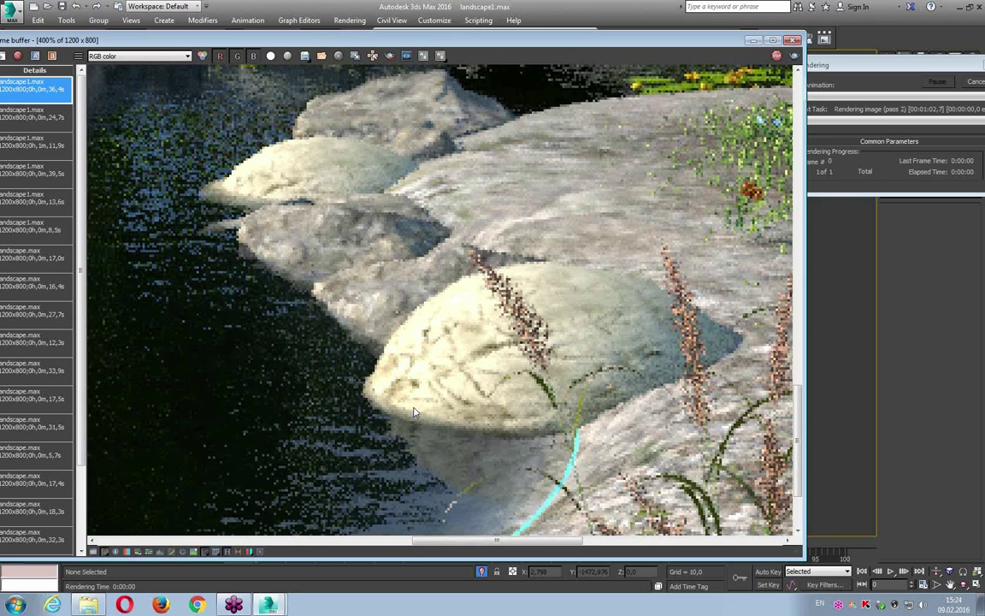
pyautogui.scroll(-2, 476, 385)
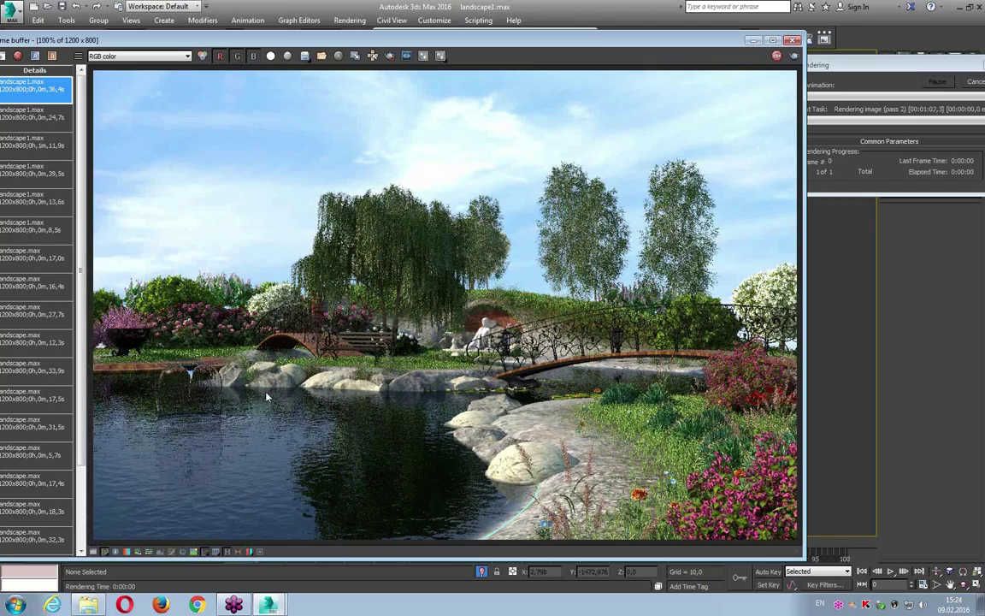
pyautogui.scroll(1, 267, 396)
pyautogui.scroll(1, 278, 391)
pyautogui.scroll(1, 290, 386)
pyautogui.scroll(-1, 291, 387)
pyautogui.scroll(-1, 489, 390)
# - Bring the render progress forward, confirm it finished in 00:01:21,2, and close it
pyautogui.click(893, 164)
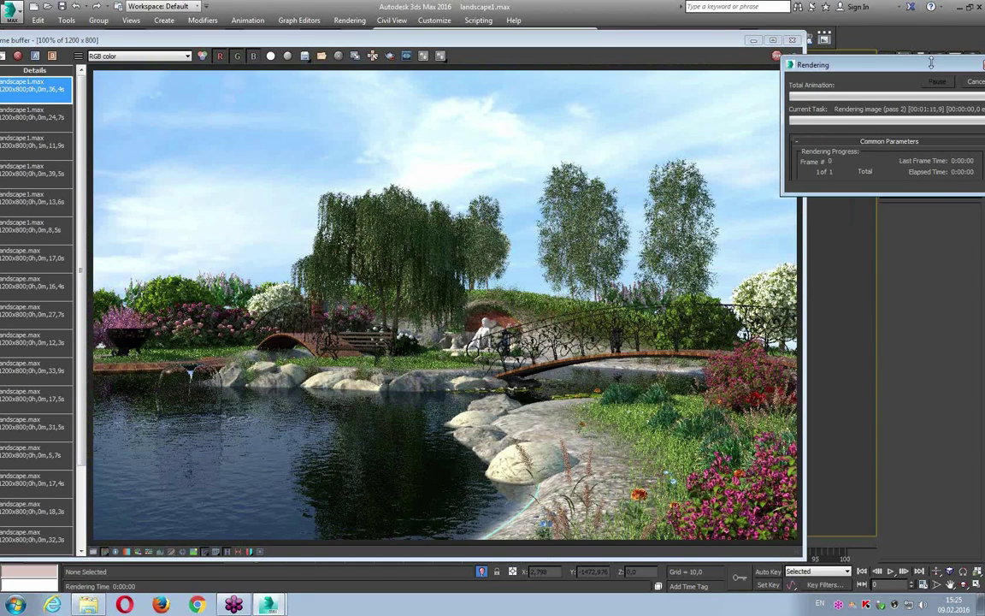
pyautogui.moveTo(815, 56); pyautogui.dragTo(691, 64)
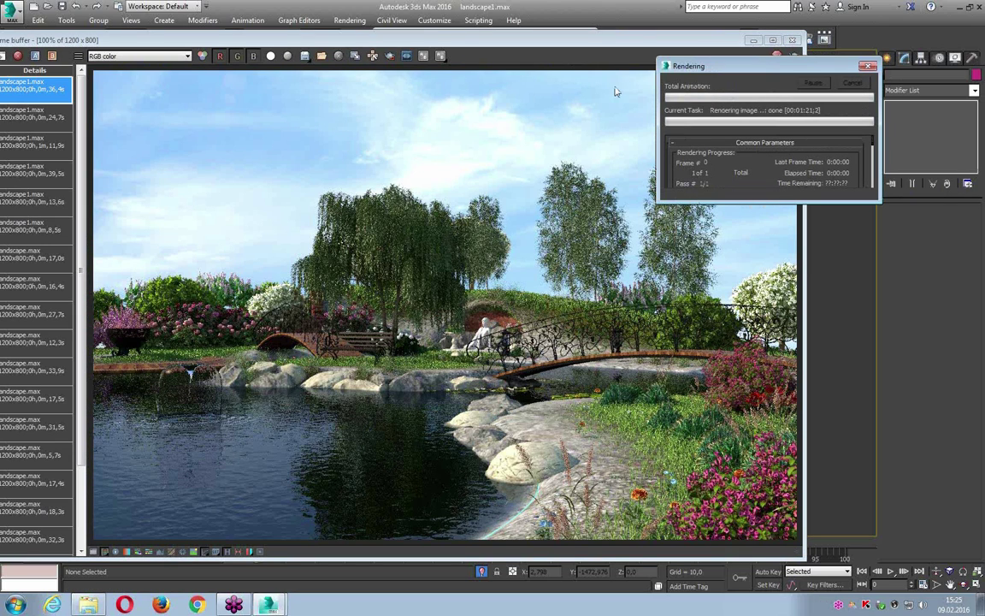
pyautogui.click(794, 40)
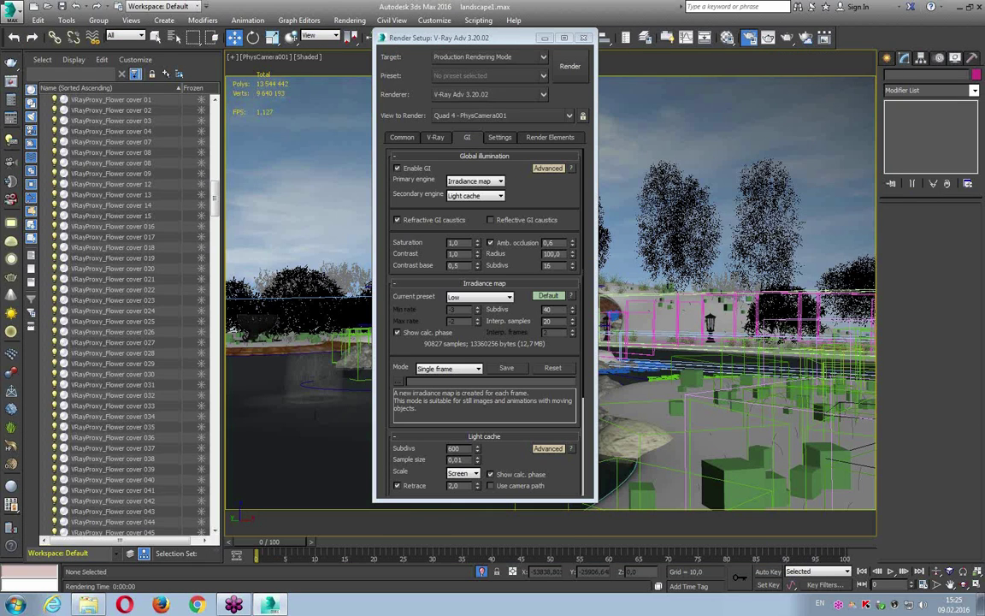
# - Close Render Setup and switch the viewport to look through PhysCamera002
pyautogui.click(584, 40)
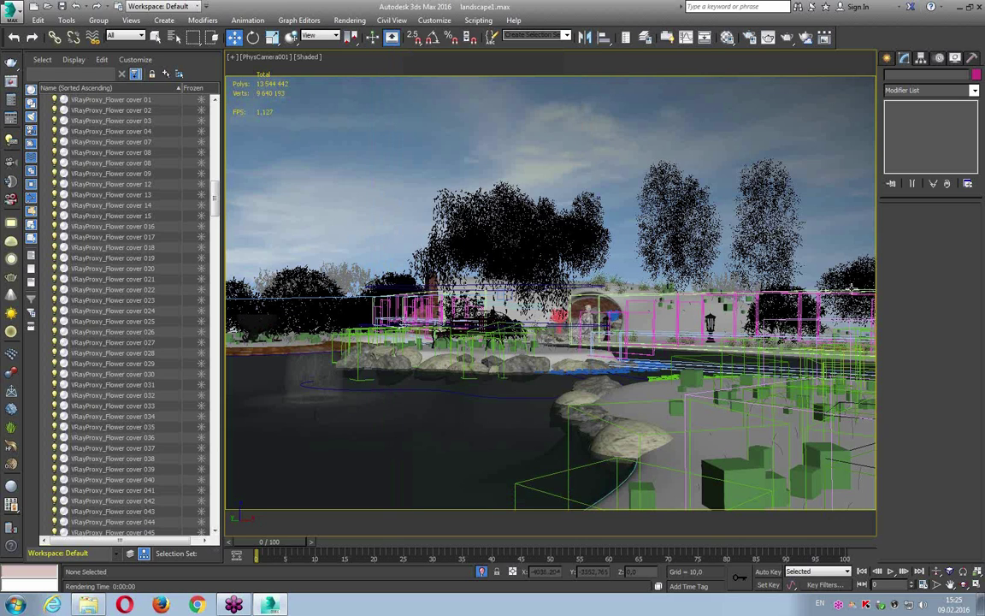
pyautogui.press('c')
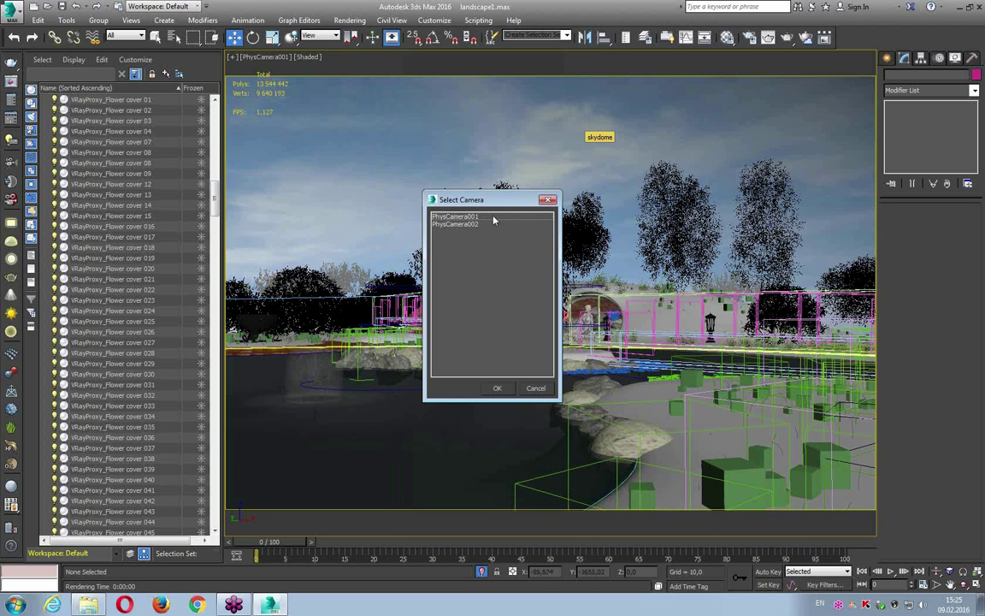
pyautogui.doubleClick(487, 224)
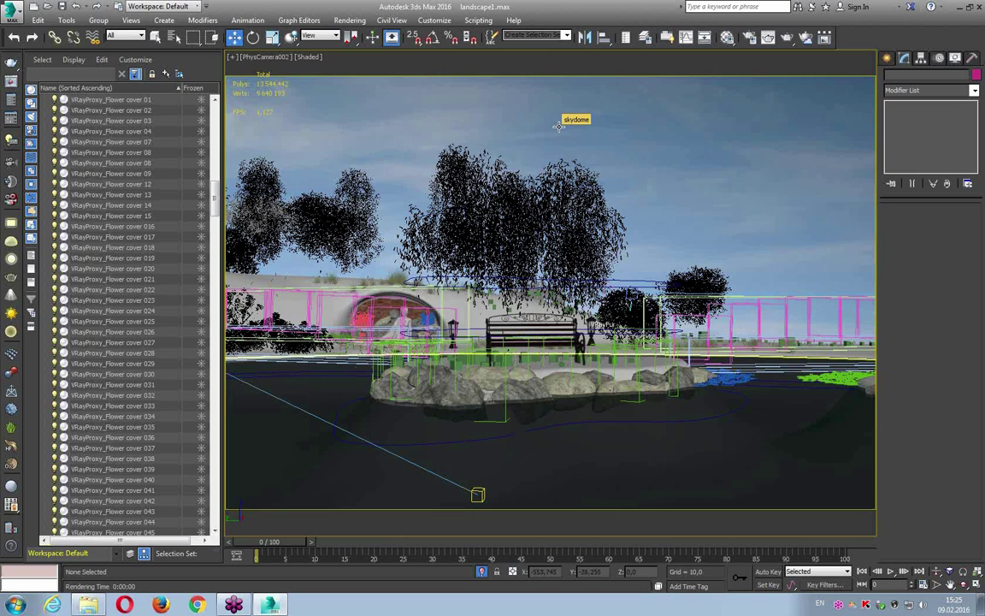
pyautogui.press('super')
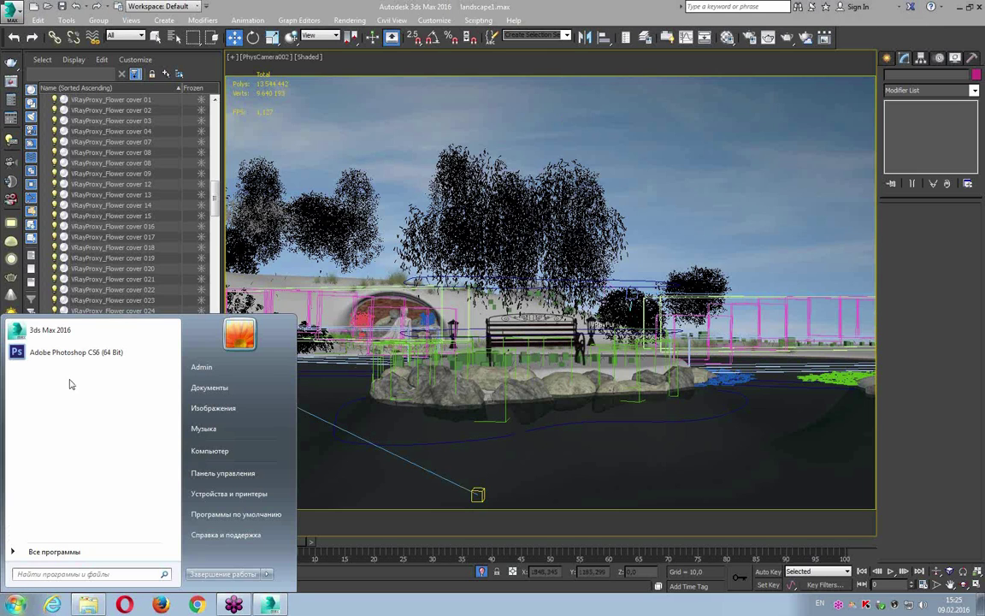
# - Launch Paint from the Start menu's Accessories (Стандартные) folder
pyautogui.click(34, 552)
pyautogui.scroll(-5, 64, 440)
pyautogui.scroll(-3, 58, 462)
pyautogui.scroll(-3, 59, 462)
pyautogui.scroll(-3, 58, 466)
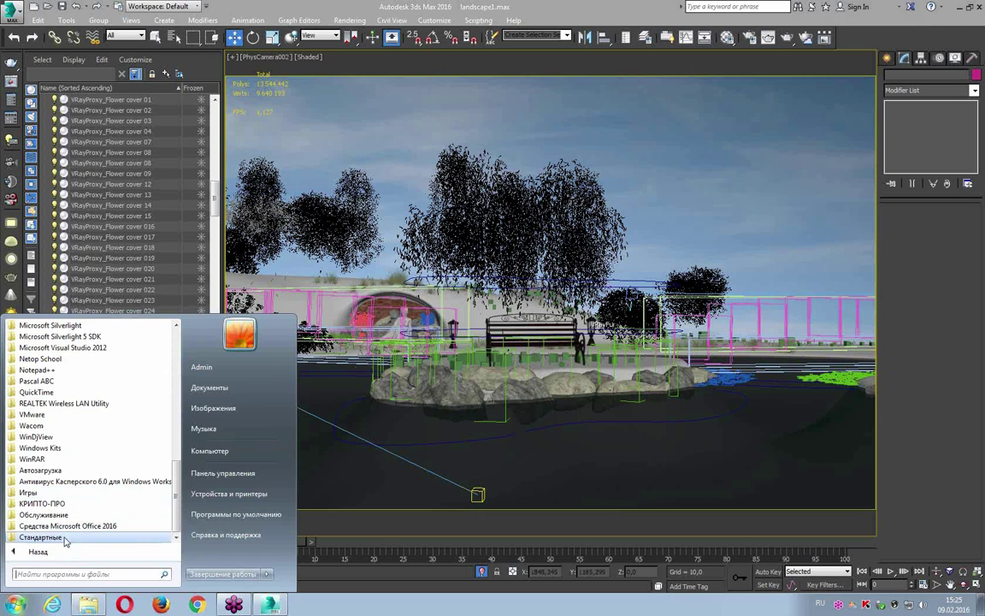
pyautogui.click(60, 477)
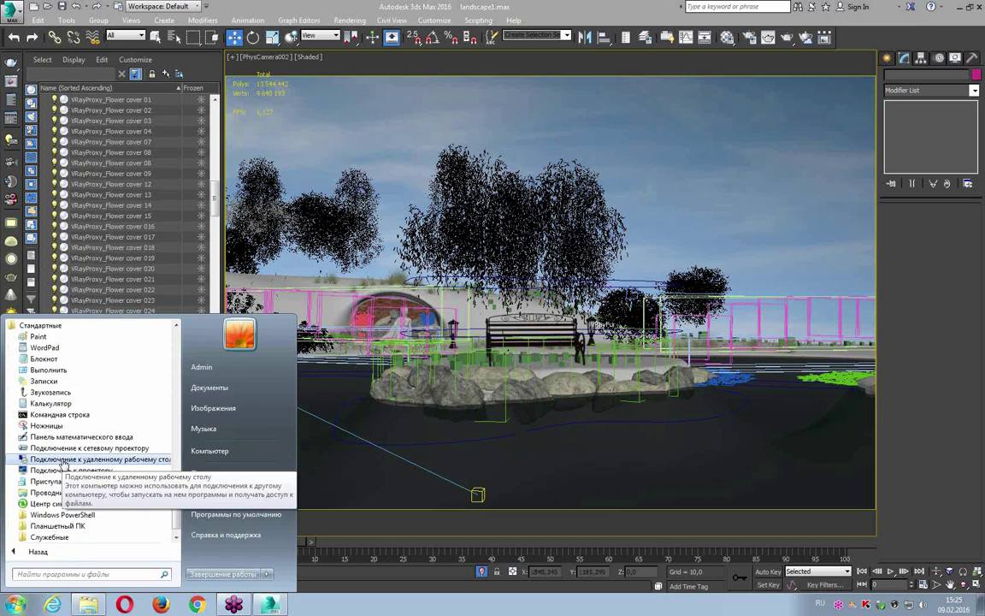
pyautogui.click(40, 337)
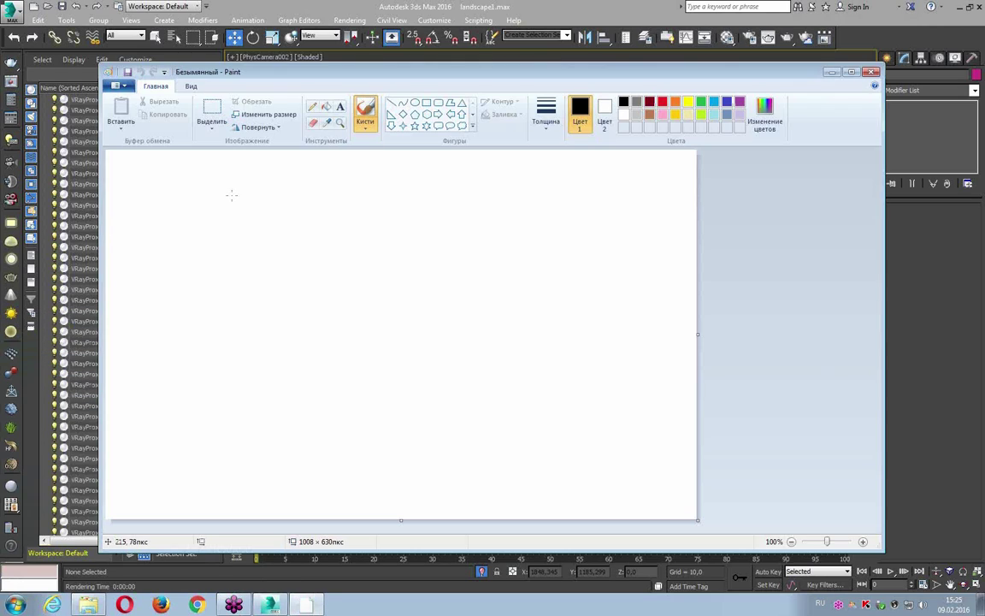
# - Draw a wide rectangle frame on the blank canvas
pyautogui.click(231, 195)
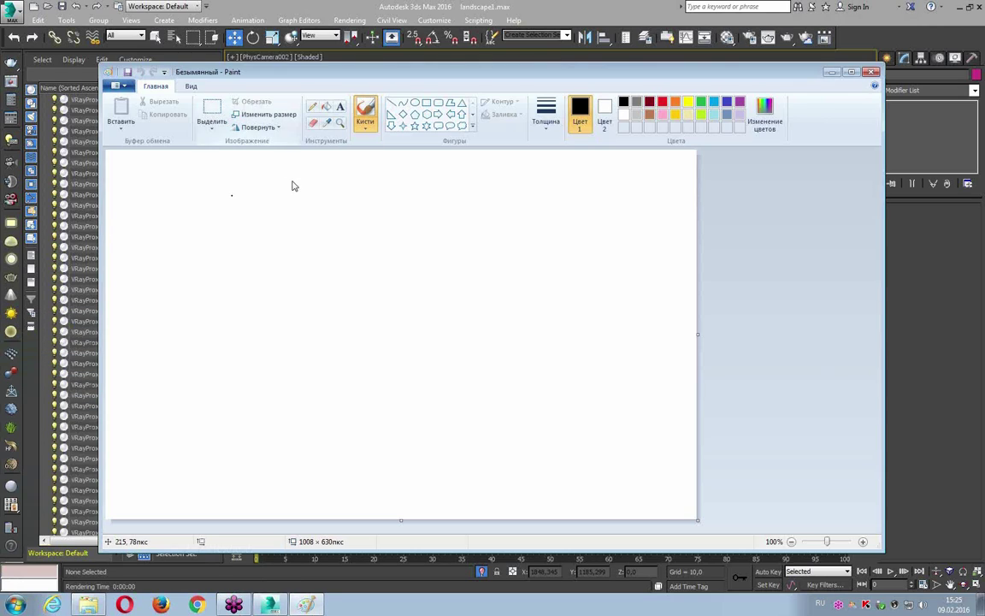
pyautogui.click(426, 101)
pyautogui.moveTo(225, 232); pyautogui.dragTo(574, 392)
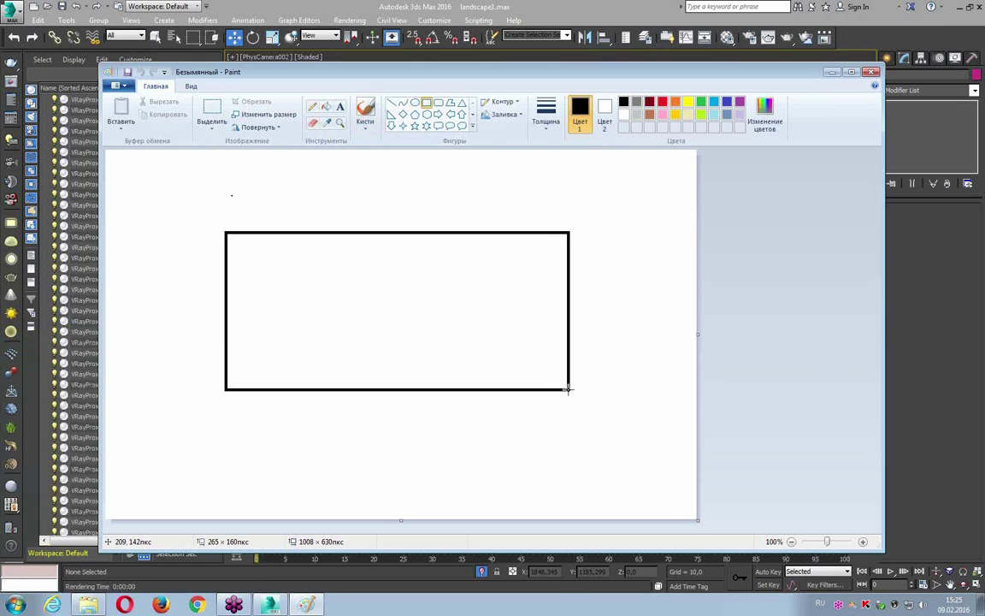
# - In red pencil, mark the rectangle 1000 wide, 500 high and 2:1 inside
pyautogui.click(313, 106)
pyautogui.click(663, 102)
pyautogui.moveTo(366, 191)
pyautogui.mouseDown()
pyautogui.moveTo(366, 211)
pyautogui.moveTo(382, 193)
pyautogui.moveTo(407, 195)
pyautogui.moveTo(409, 205)
pyautogui.mouseUp()
pyautogui.moveTo(425, 190); pyautogui.dragTo(424, 191)
pyautogui.moveTo(588, 293); pyautogui.dragTo(587, 313)
pyautogui.moveTo(589, 293); pyautogui.dragTo(623, 297)
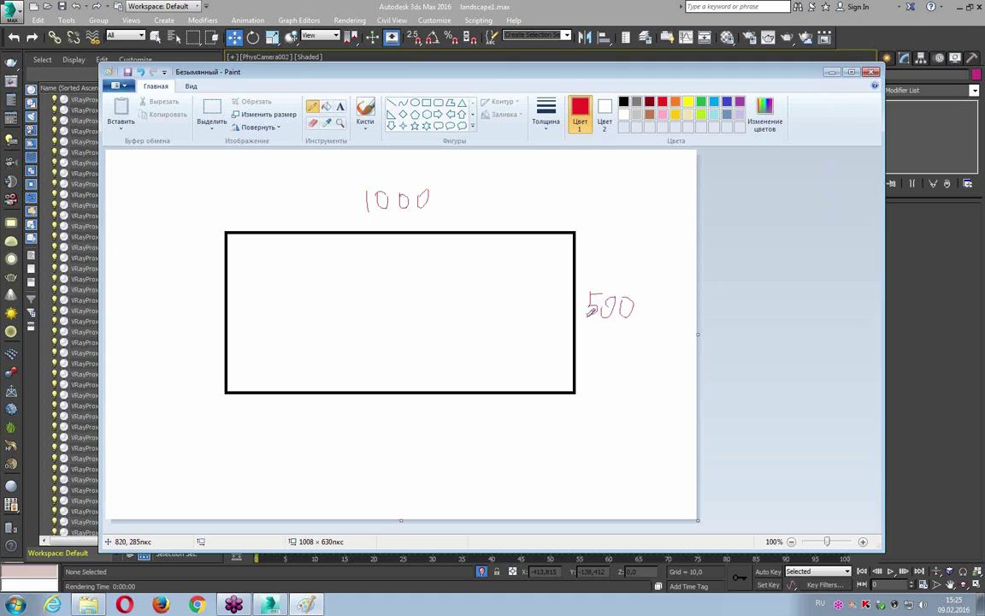
pyautogui.moveTo(362, 287)
pyautogui.mouseDown()
pyautogui.moveTo(371, 322)
pyautogui.moveTo(392, 325)
pyautogui.mouseUp()
pyautogui.click(399, 297)
pyautogui.click(398, 322)
pyautogui.moveTo(426, 265); pyautogui.dragTo(453, 330)
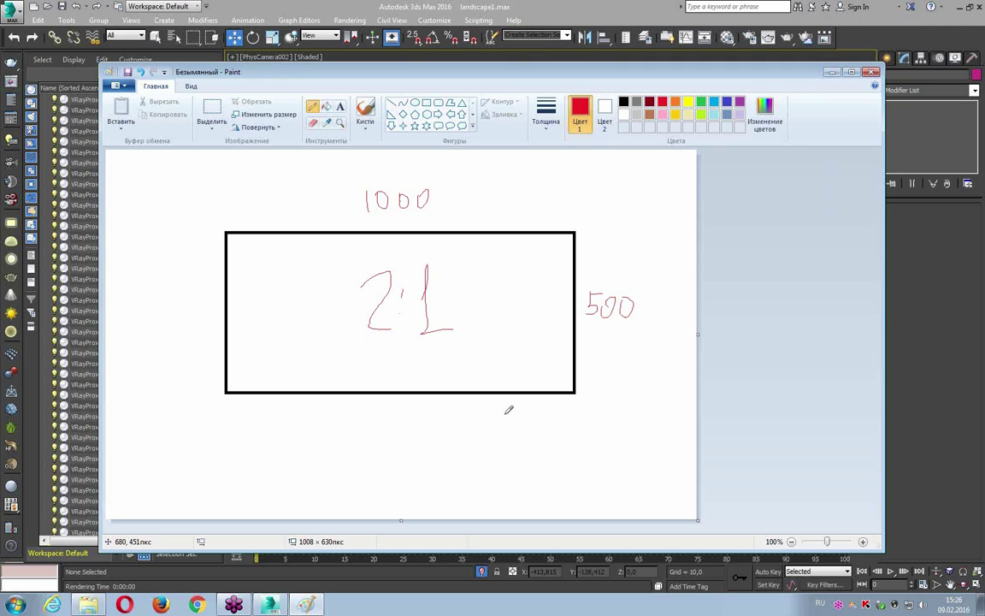
# - Sketch a camera below with its view cone, labelled 2 horizontally and 1 vertically
pyautogui.moveTo(392, 485)
pyautogui.mouseDown()
pyautogui.moveTo(375, 484)
pyautogui.moveTo(371, 467)
pyautogui.mouseUp()
pyautogui.moveTo(323, 389)
pyautogui.mouseDown()
pyautogui.moveTo(369, 468)
pyautogui.moveTo(465, 382)
pyautogui.mouseUp()
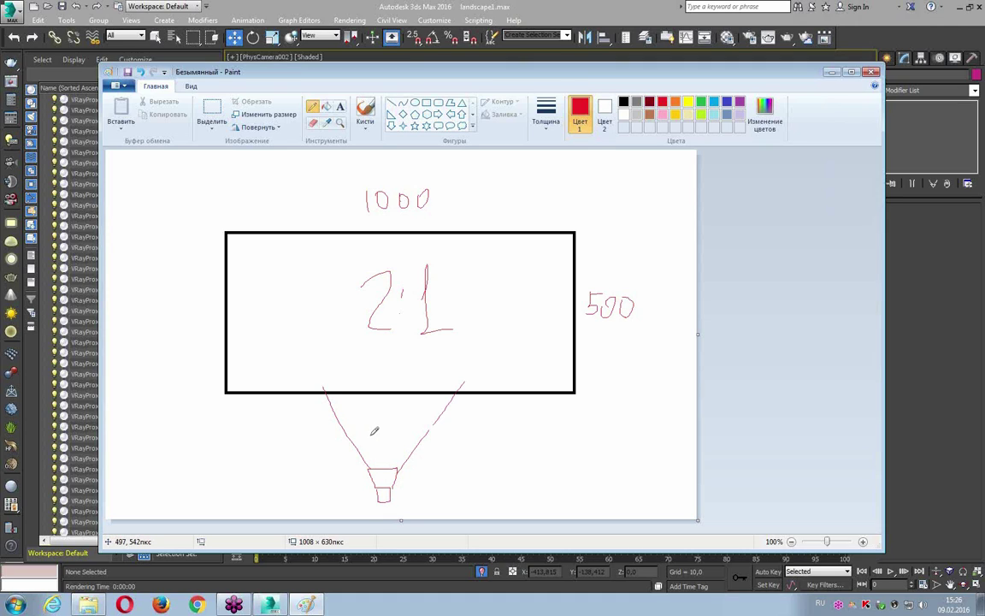
pyautogui.moveTo(348, 428)
pyautogui.mouseDown()
pyautogui.moveTo(416, 425)
pyautogui.moveTo(409, 434)
pyautogui.moveTo(442, 450)
pyautogui.moveTo(426, 471)
pyautogui.moveTo(447, 475)
pyautogui.mouseUp()
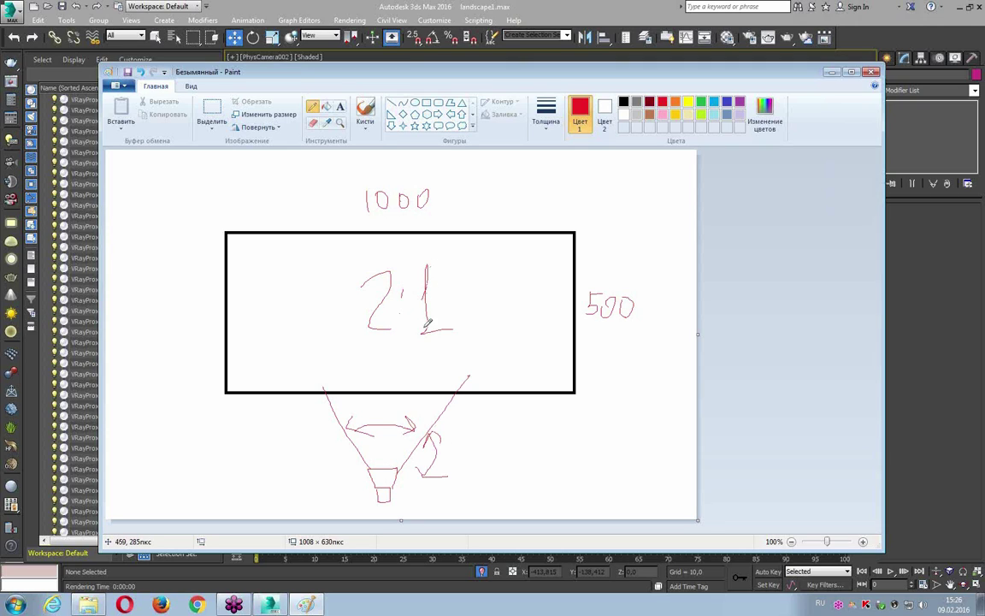
pyautogui.moveTo(370, 403); pyautogui.dragTo(382, 415)
pyautogui.moveTo(446, 455); pyautogui.dragTo(450, 463)
# - Change the Common output height from 800 to 600, making the output 1200×600 at aspect 2.0
pyautogui.click(744, 61)
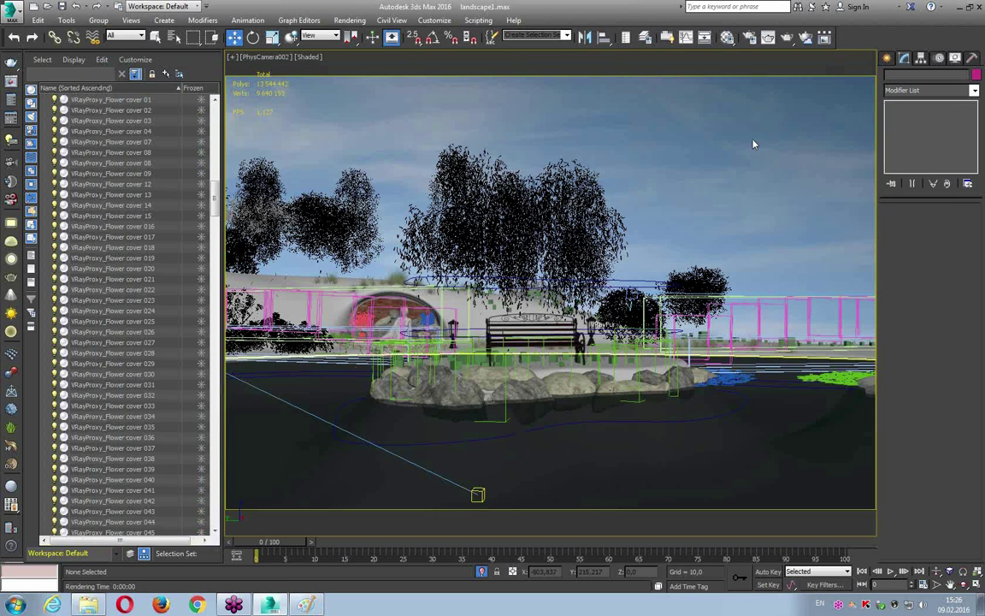
pyautogui.hotkey('shift', 'q')
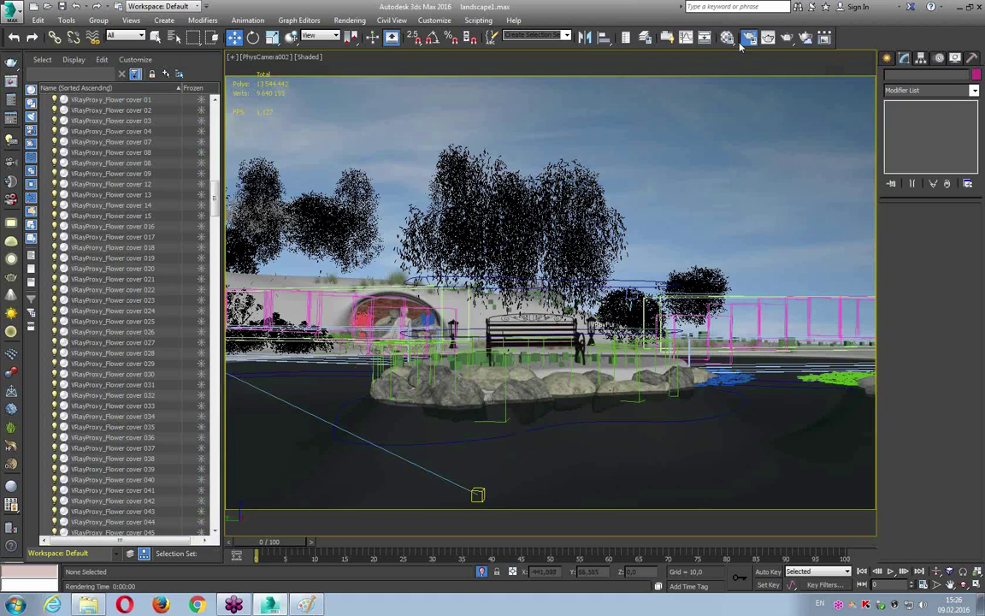
pyautogui.click(741, 43)
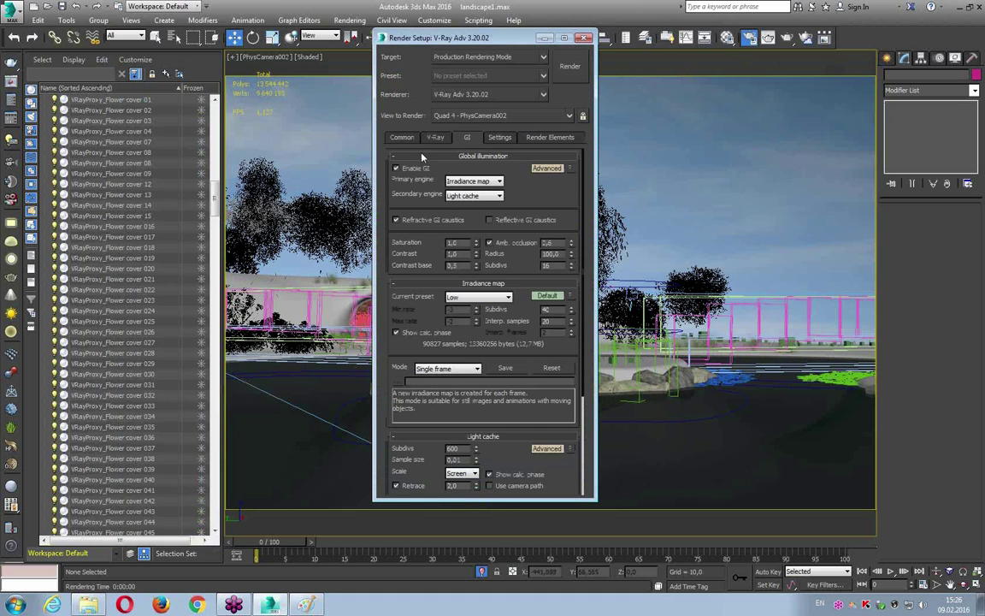
pyautogui.click(402, 136)
pyautogui.doubleClick(446, 316)
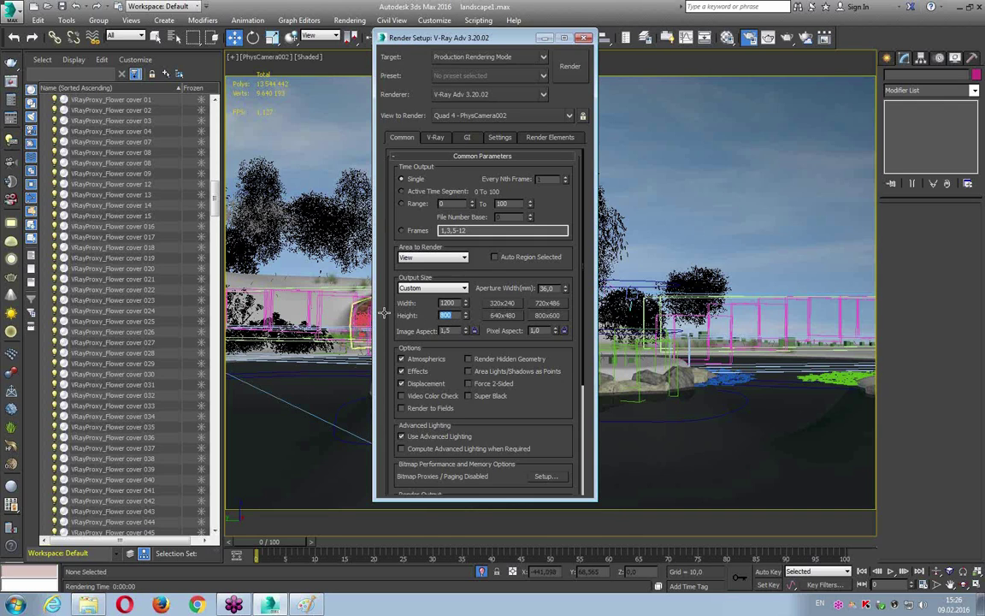
pyautogui.write('600')
pyautogui.press('Return')
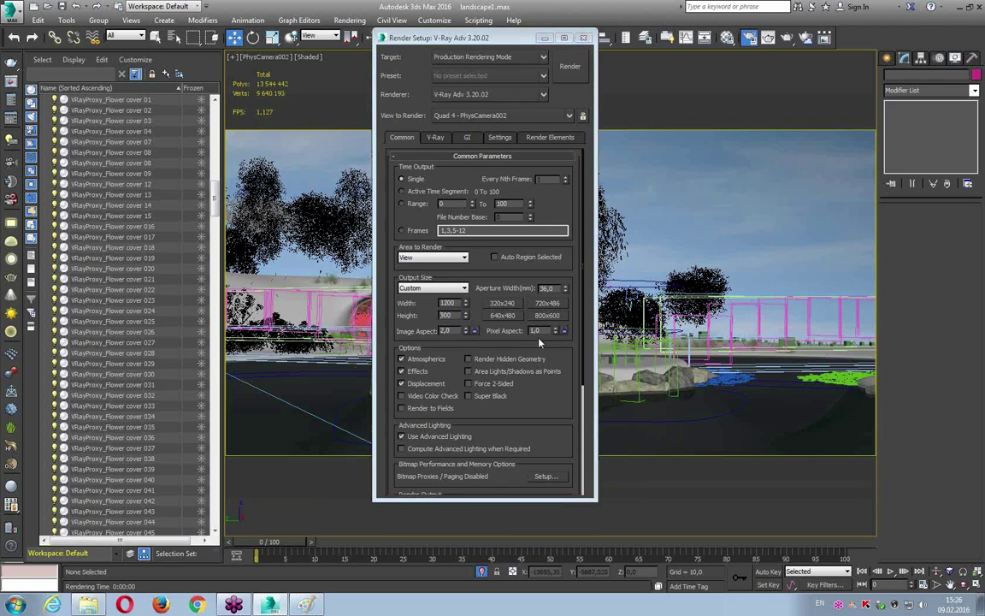
pyautogui.click(583, 37)
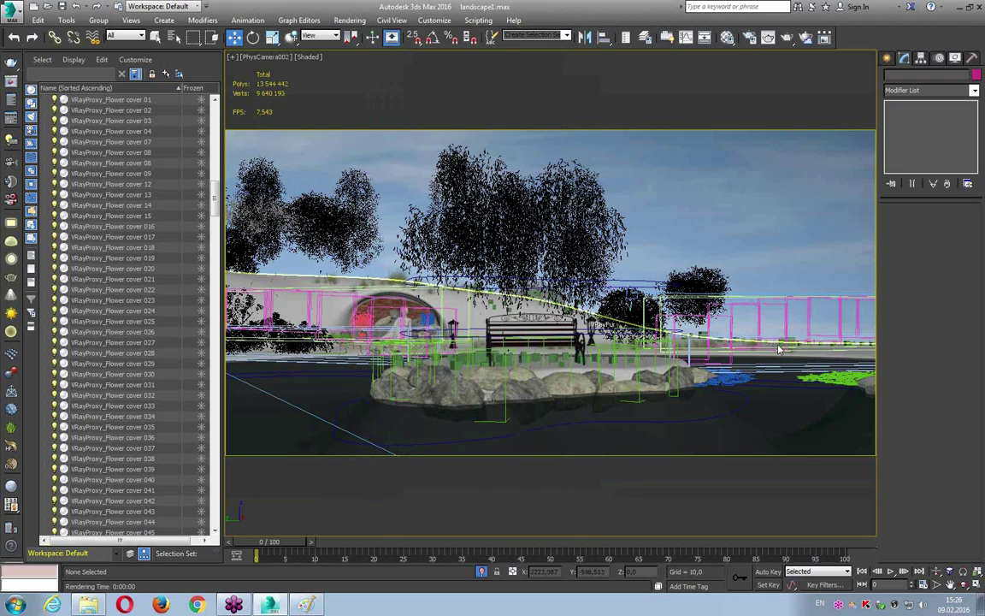
# - Reopen Render Setup on the V-Ray tab and collapse the antialiasing and progressive sampler rollouts
pyautogui.click(749, 38)
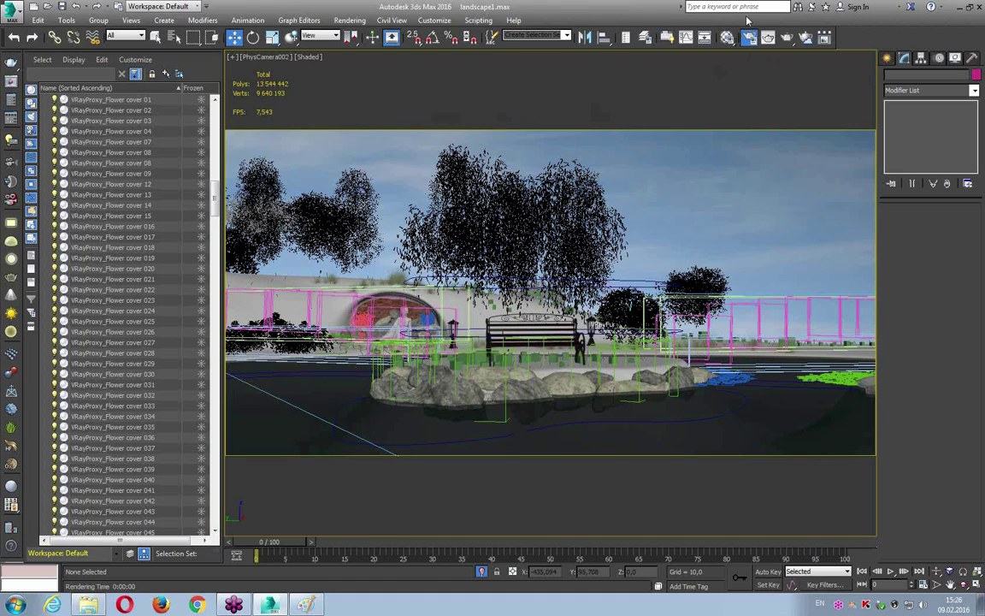
pyautogui.click(727, 38)
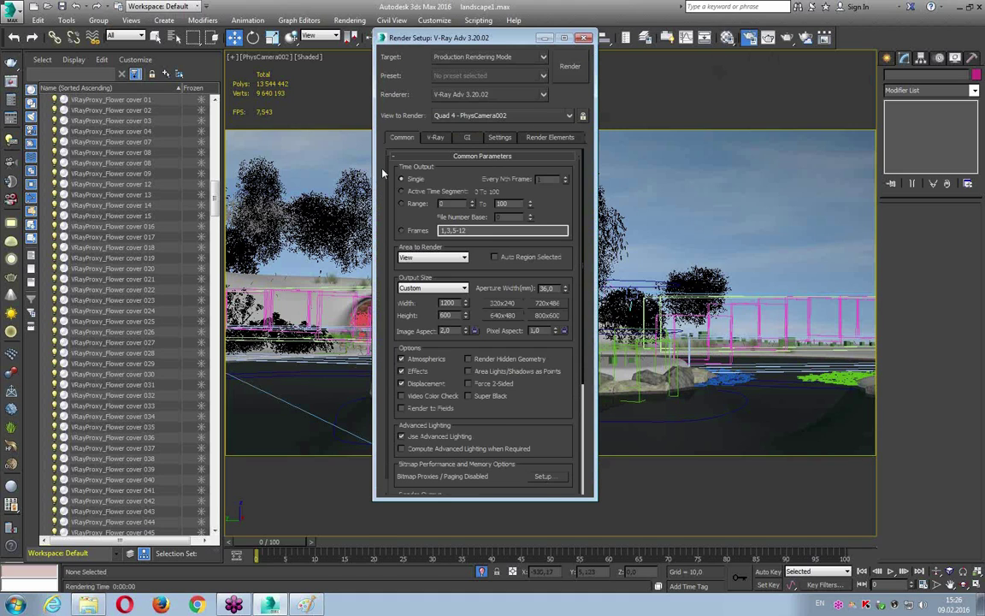
pyautogui.click(436, 138)
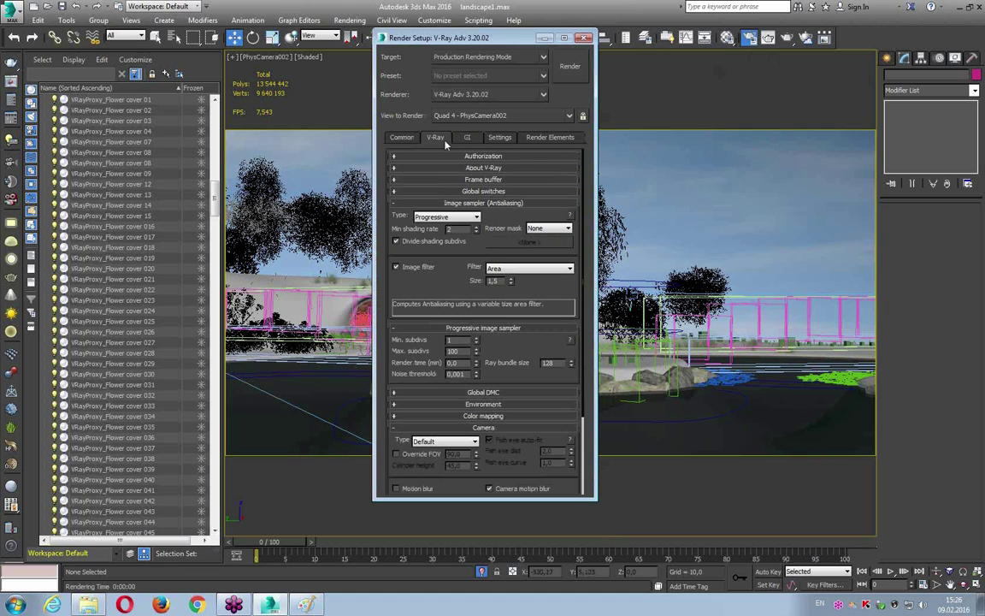
pyautogui.click(484, 203)
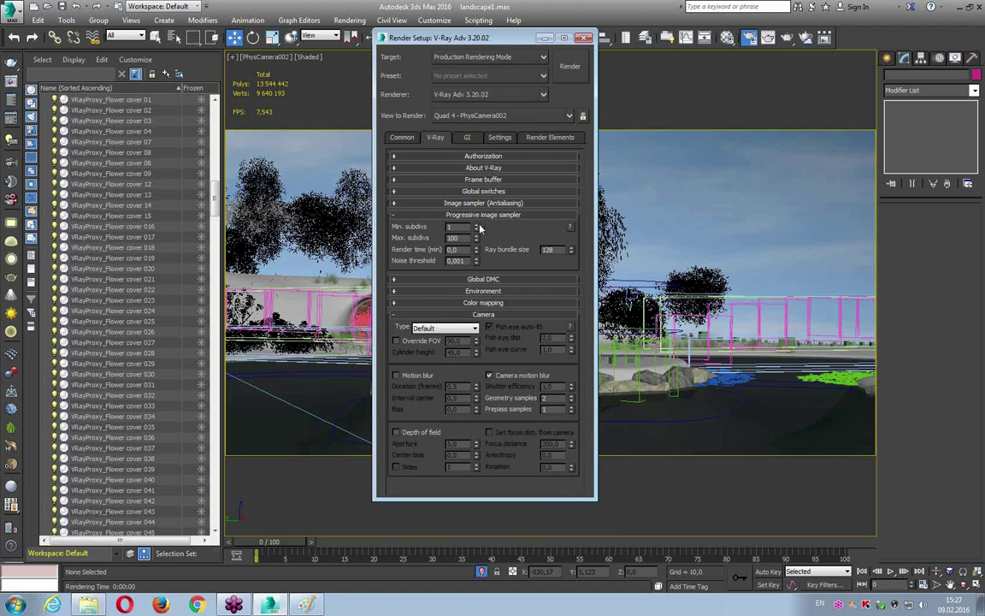
pyautogui.click(436, 214)
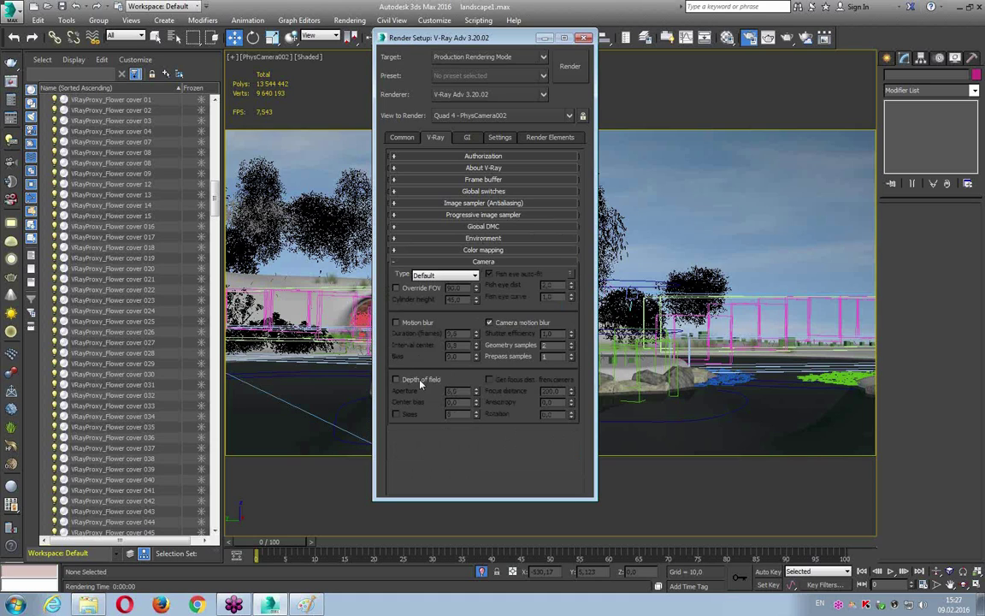
# - Set the V-Ray camera to Spherical panorama with Override FOV 360 and vertical FOV 180
pyautogui.click(433, 276)
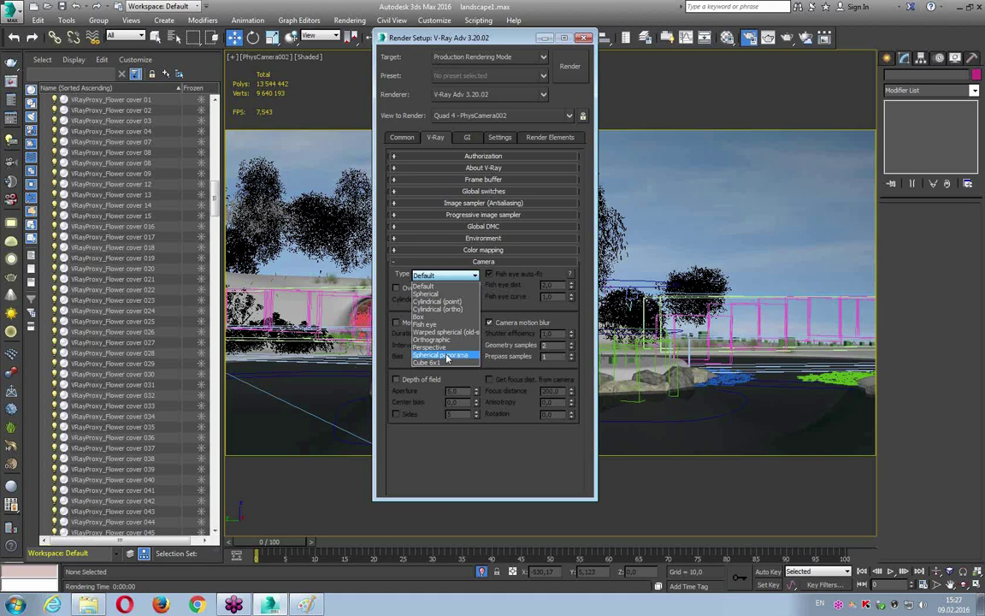
pyautogui.click(447, 356)
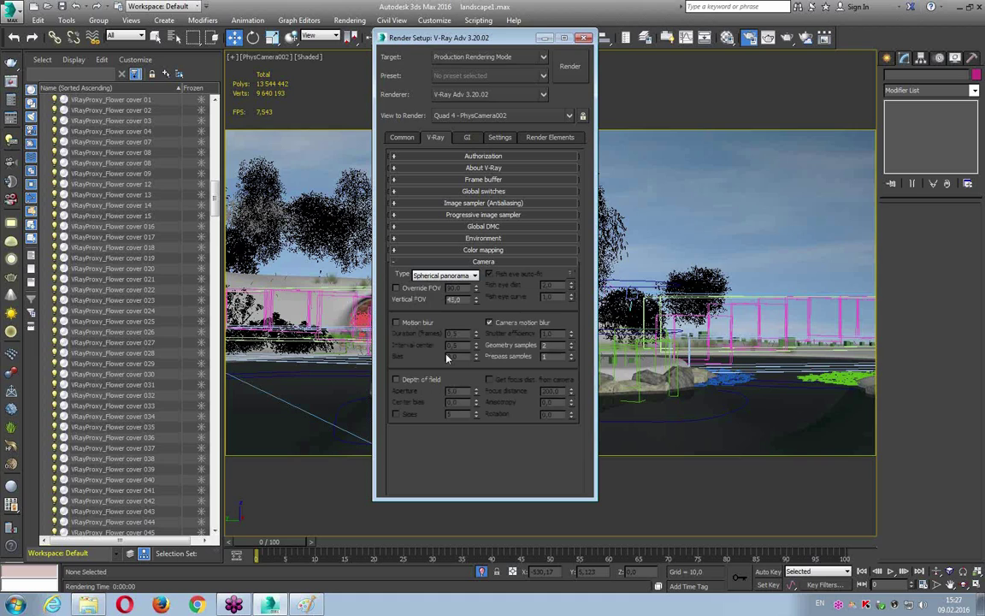
pyautogui.click(396, 289)
pyautogui.click(396, 289)
pyautogui.write('360')
pyautogui.press('Tab')
pyautogui.write('180')
pyautogui.press('Return')
# - Render a spherical panorama test and close the V-Ray frame buffer once it's done
pyautogui.click(570, 67)
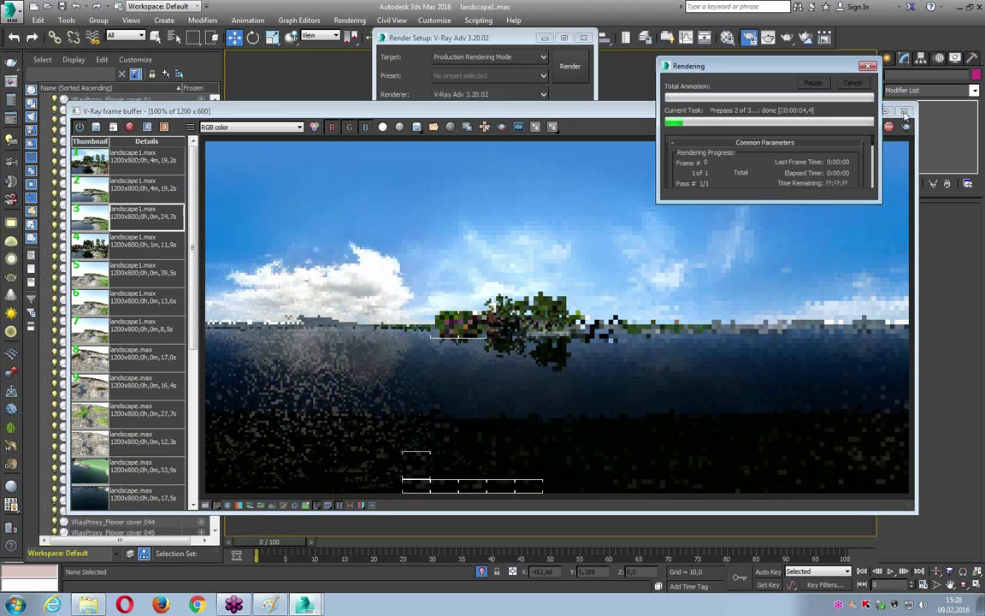
pyautogui.click(905, 112)
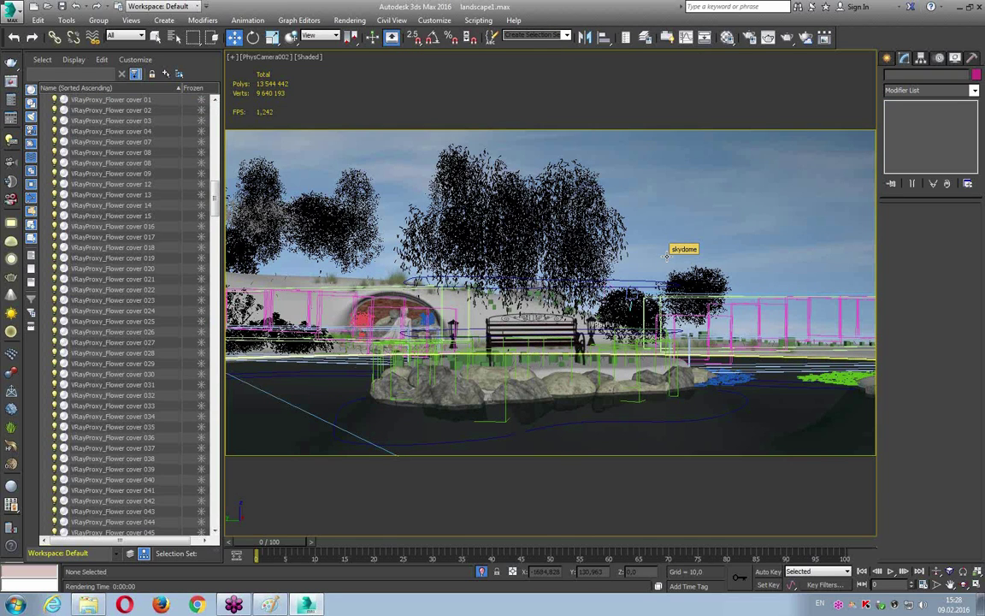
# - Switch to four viewports, pan the Top view onto the landscape, and maximize it
pyautogui.hotkey('alt', 'w')
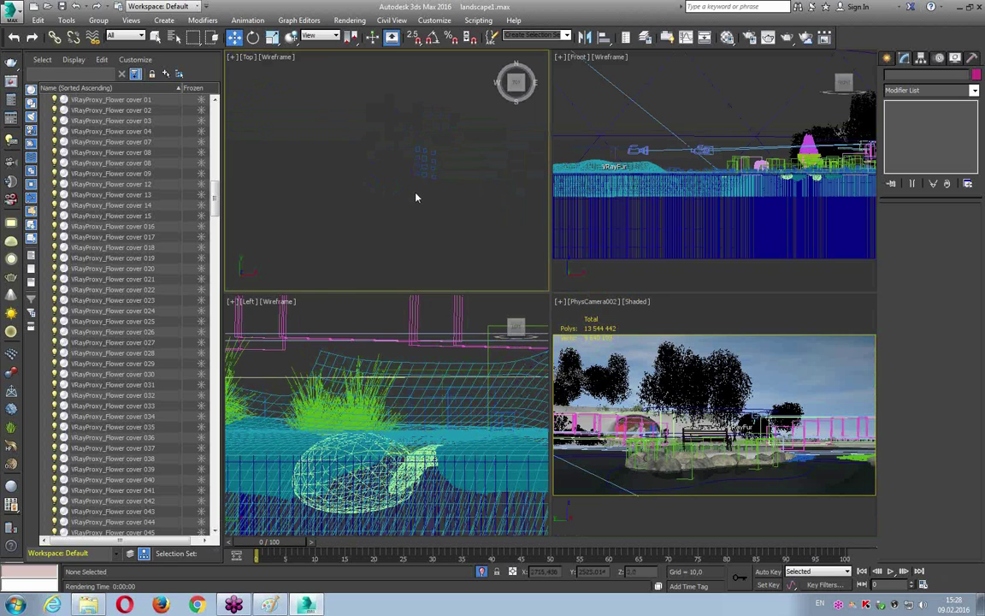
pyautogui.moveTo(416, 198); pyautogui.dragTo(455, 80, button='middle')
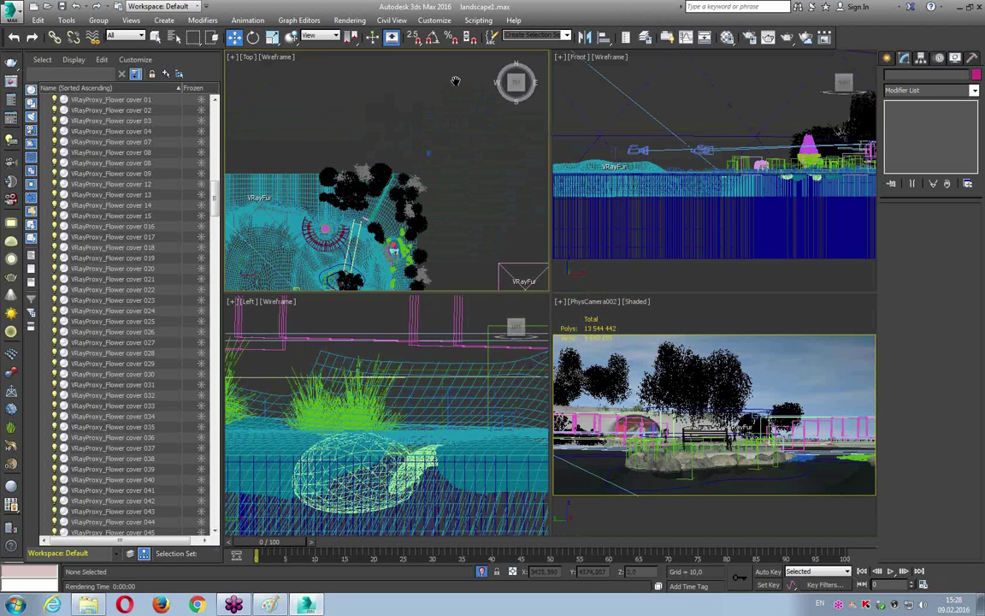
pyautogui.moveTo(455, 81); pyautogui.dragTo(419, 34, button='middle')
pyautogui.hotkey('alt', 'w')
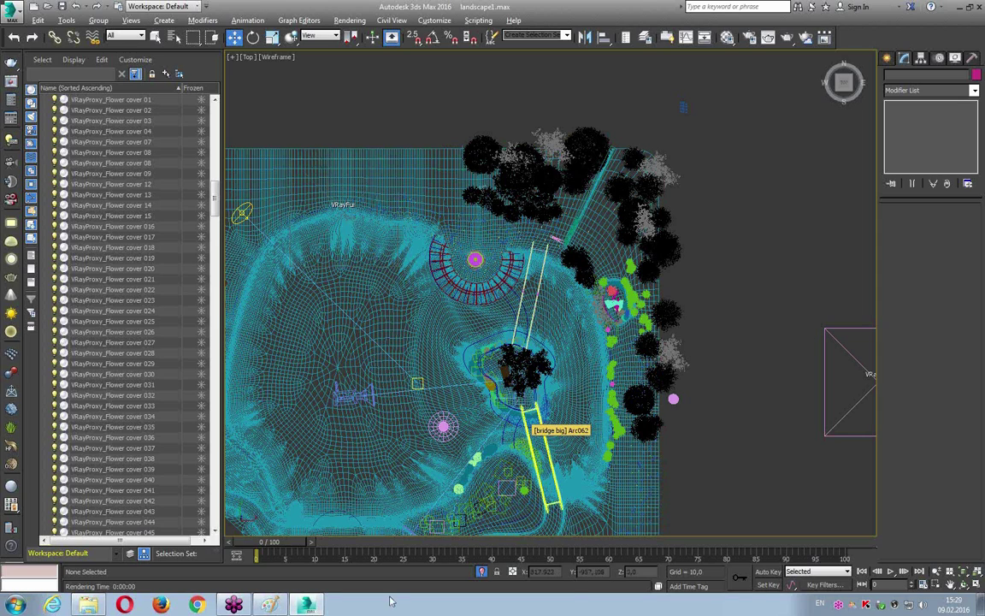
# - Minimize and restore the 3ds Max window, then reopen Render Setup
pyautogui.click(280, 605)
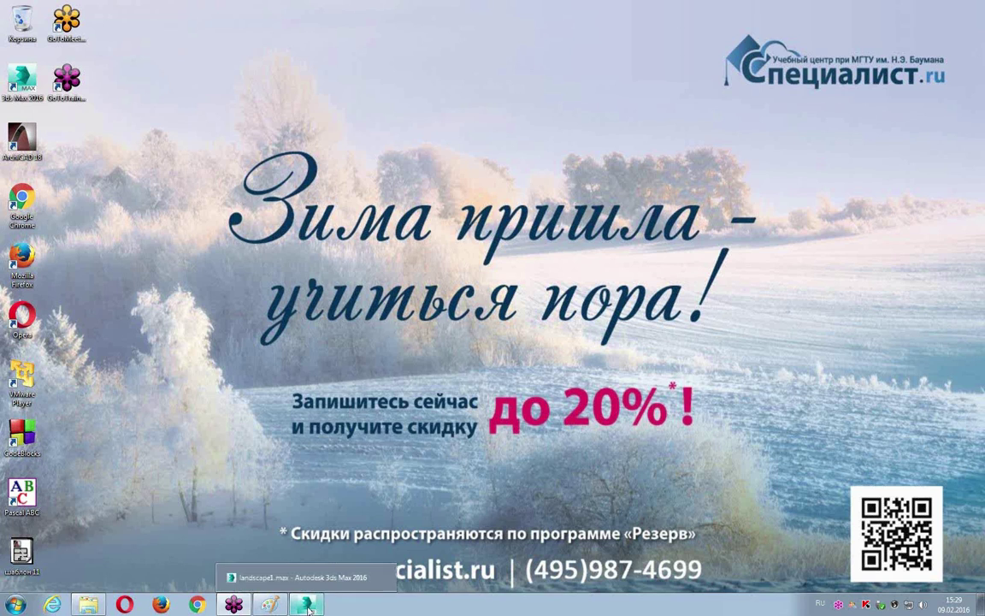
pyautogui.moveTo(306, 605)
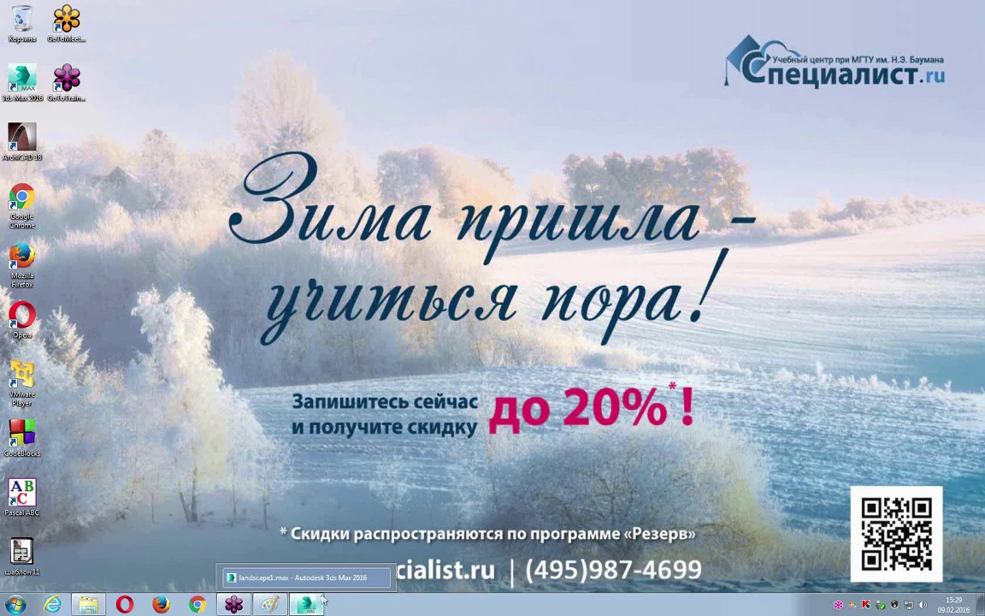
pyautogui.hotkey('alt', 'Tab')
pyautogui.hotkey('alt', 'Tab')
pyautogui.hotkey('shift', 'alt', 'Tab')
pyautogui.hotkey('shift', 'alt', 'Tab')
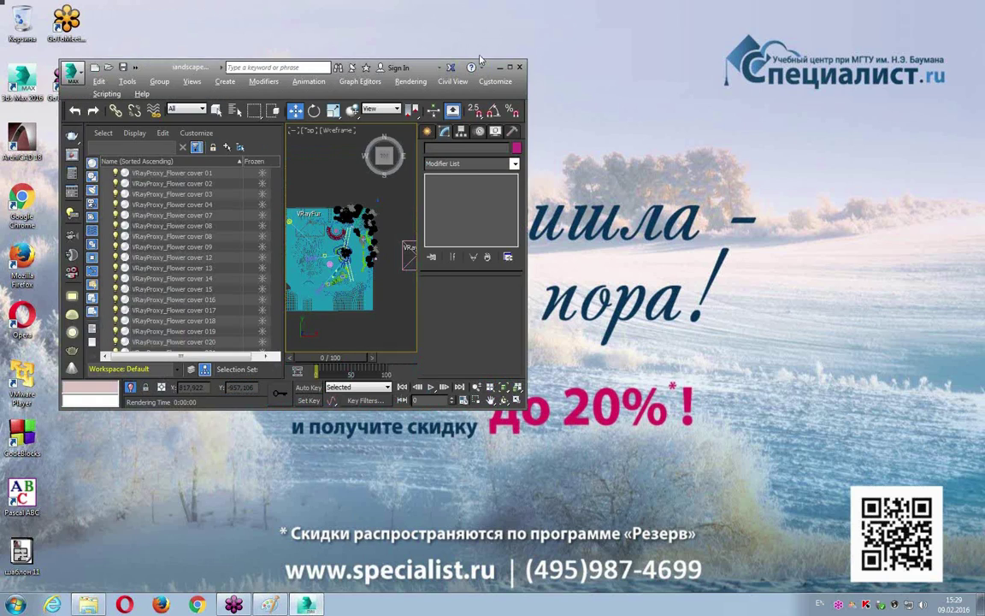
pyautogui.doubleClick(460, 65)
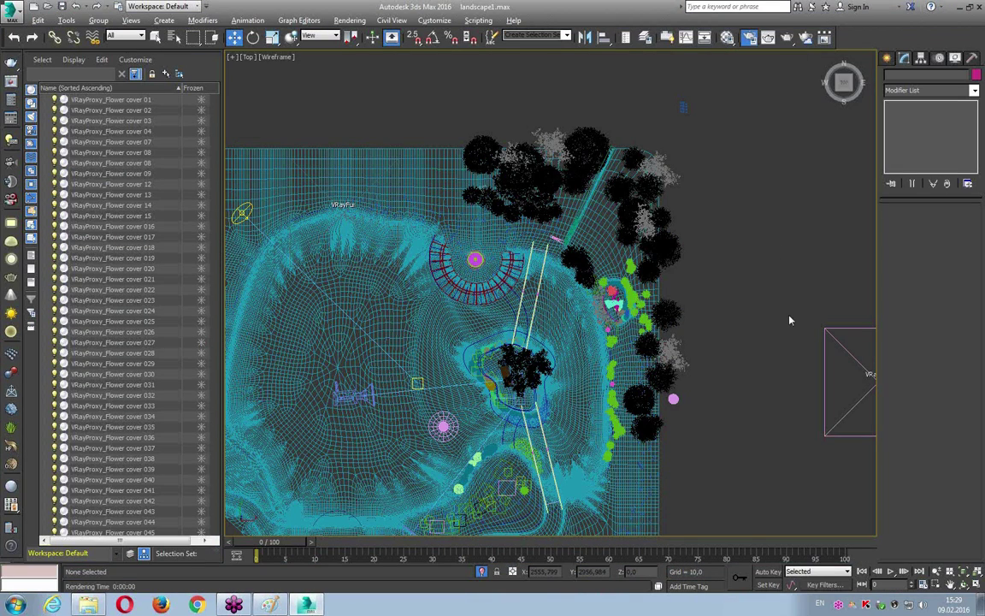
pyautogui.click(749, 38)
# - Make the PhysCamera002 viewport active and maximized for rendering
pyautogui.moveTo(460, 38); pyautogui.dragTo(233, 26)
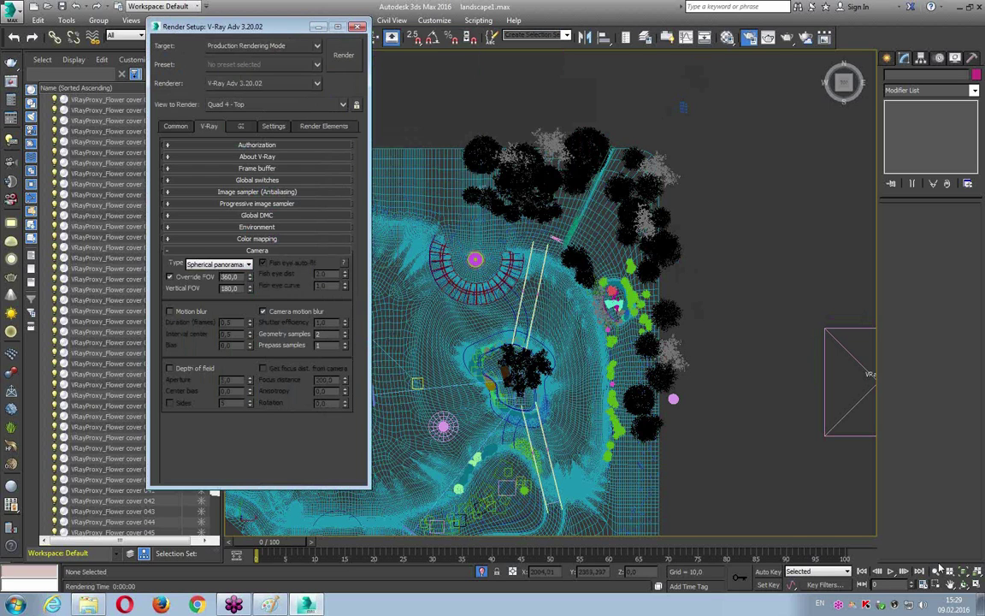
pyautogui.click(975, 586)
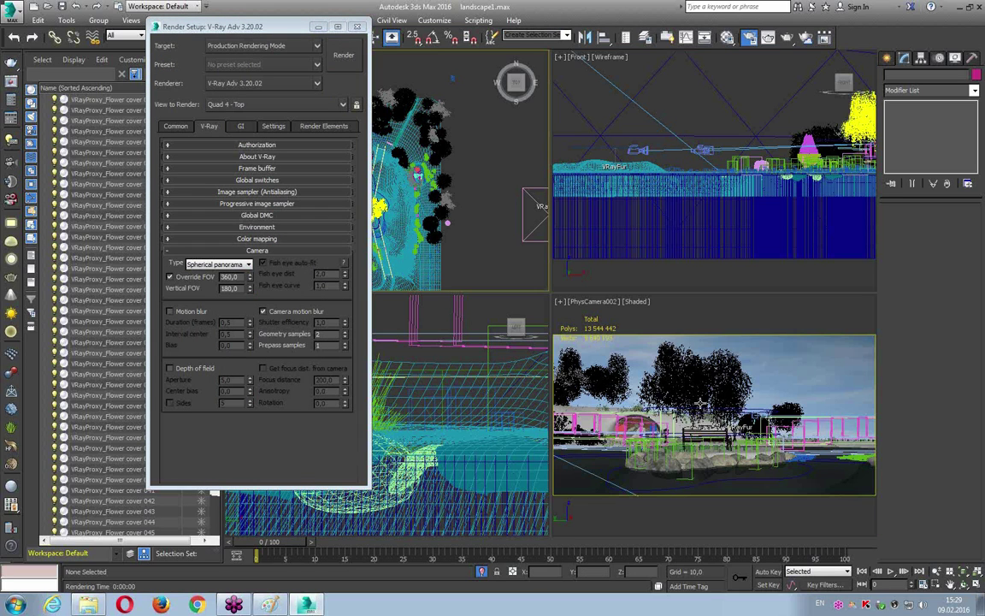
pyautogui.click(874, 528)
pyautogui.hotkey('alt', 'w')
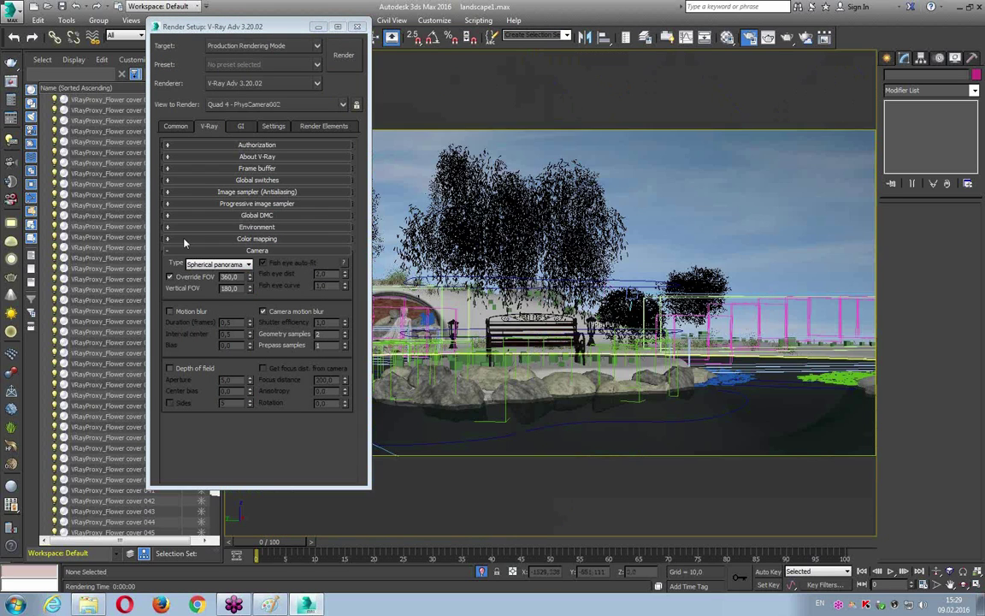
# - Change the panorama's override FOV from 360 to 100
pyautogui.doubleClick(230, 277)
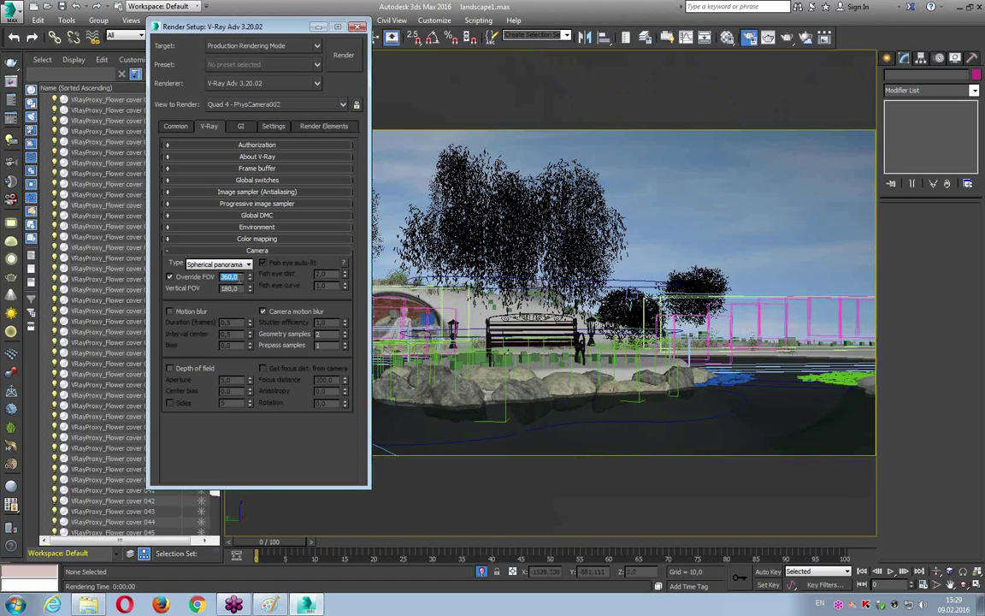
pyautogui.write('100')
pyautogui.press('Return')
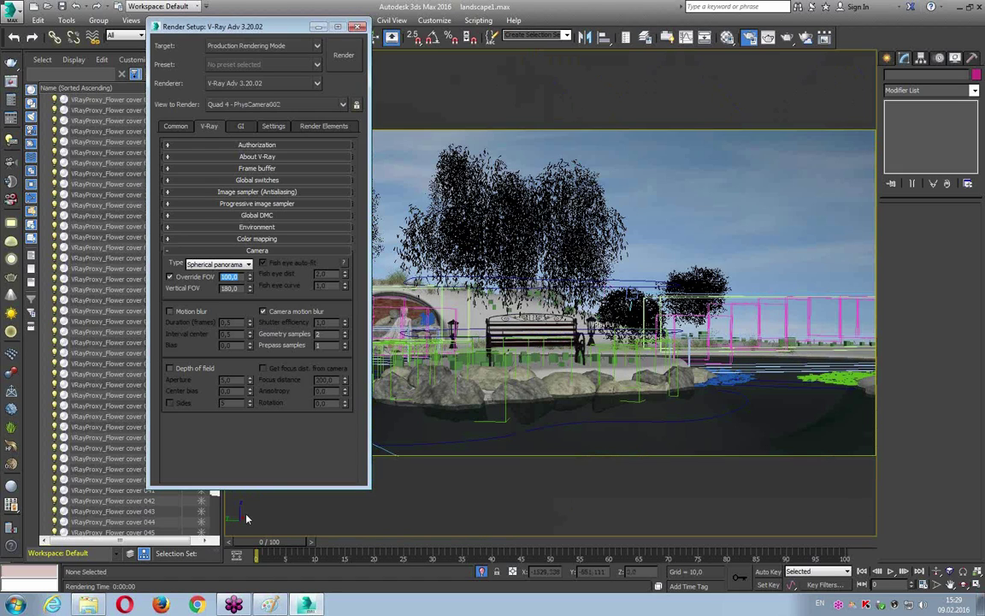
pyautogui.click(268, 604)
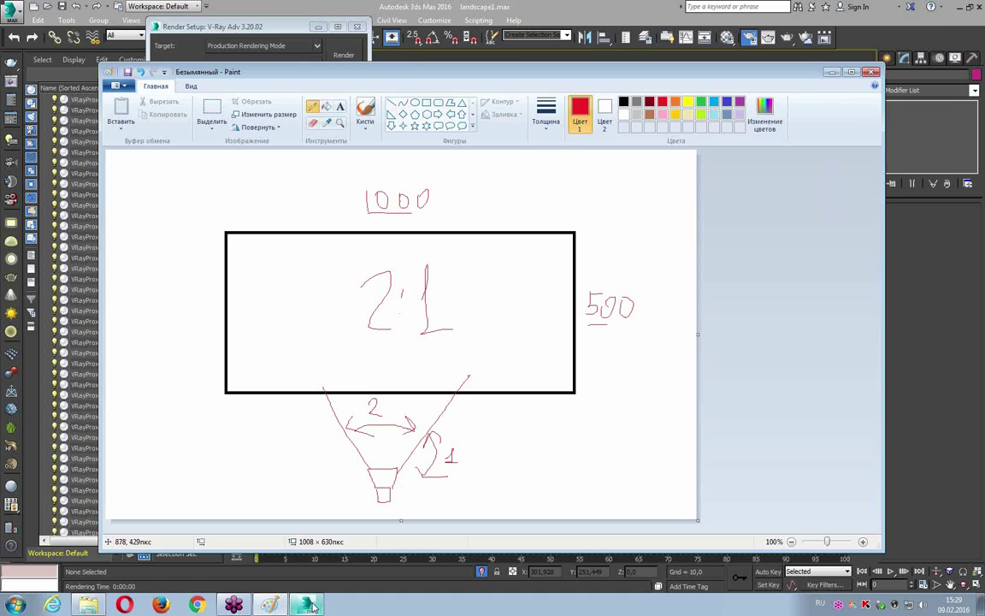
# - Set the vertical FOV to 50 and start the render
pyautogui.click(278, 554)
pyautogui.doubleClick(229, 288)
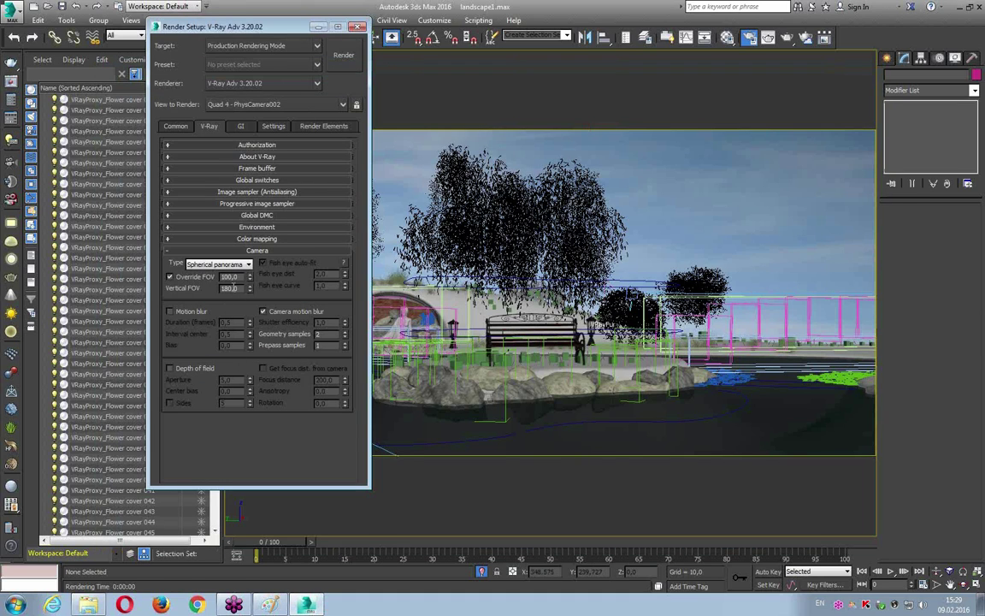
pyautogui.write('50')
pyautogui.press('Return')
pyautogui.click(350, 55)
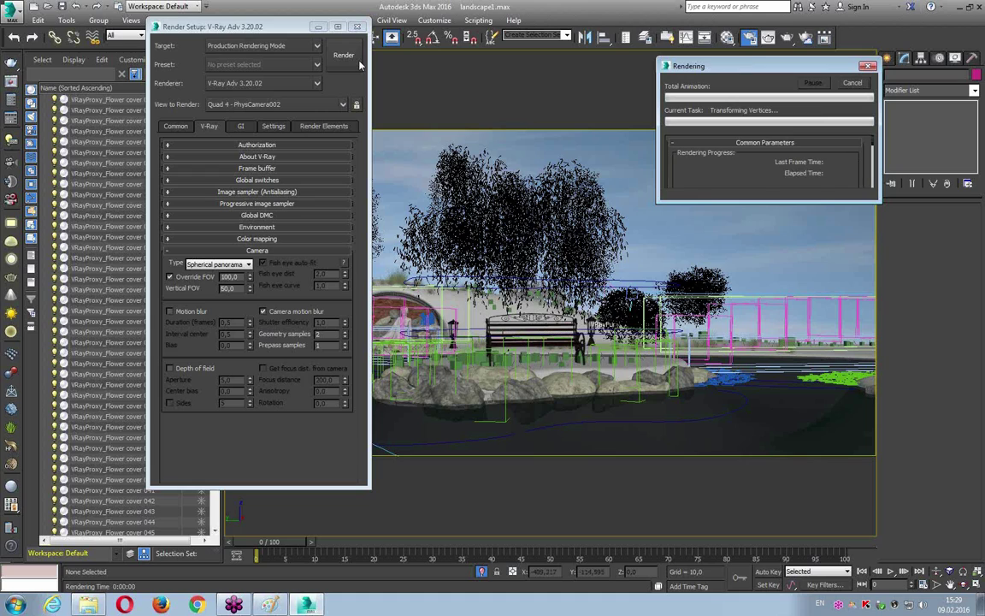